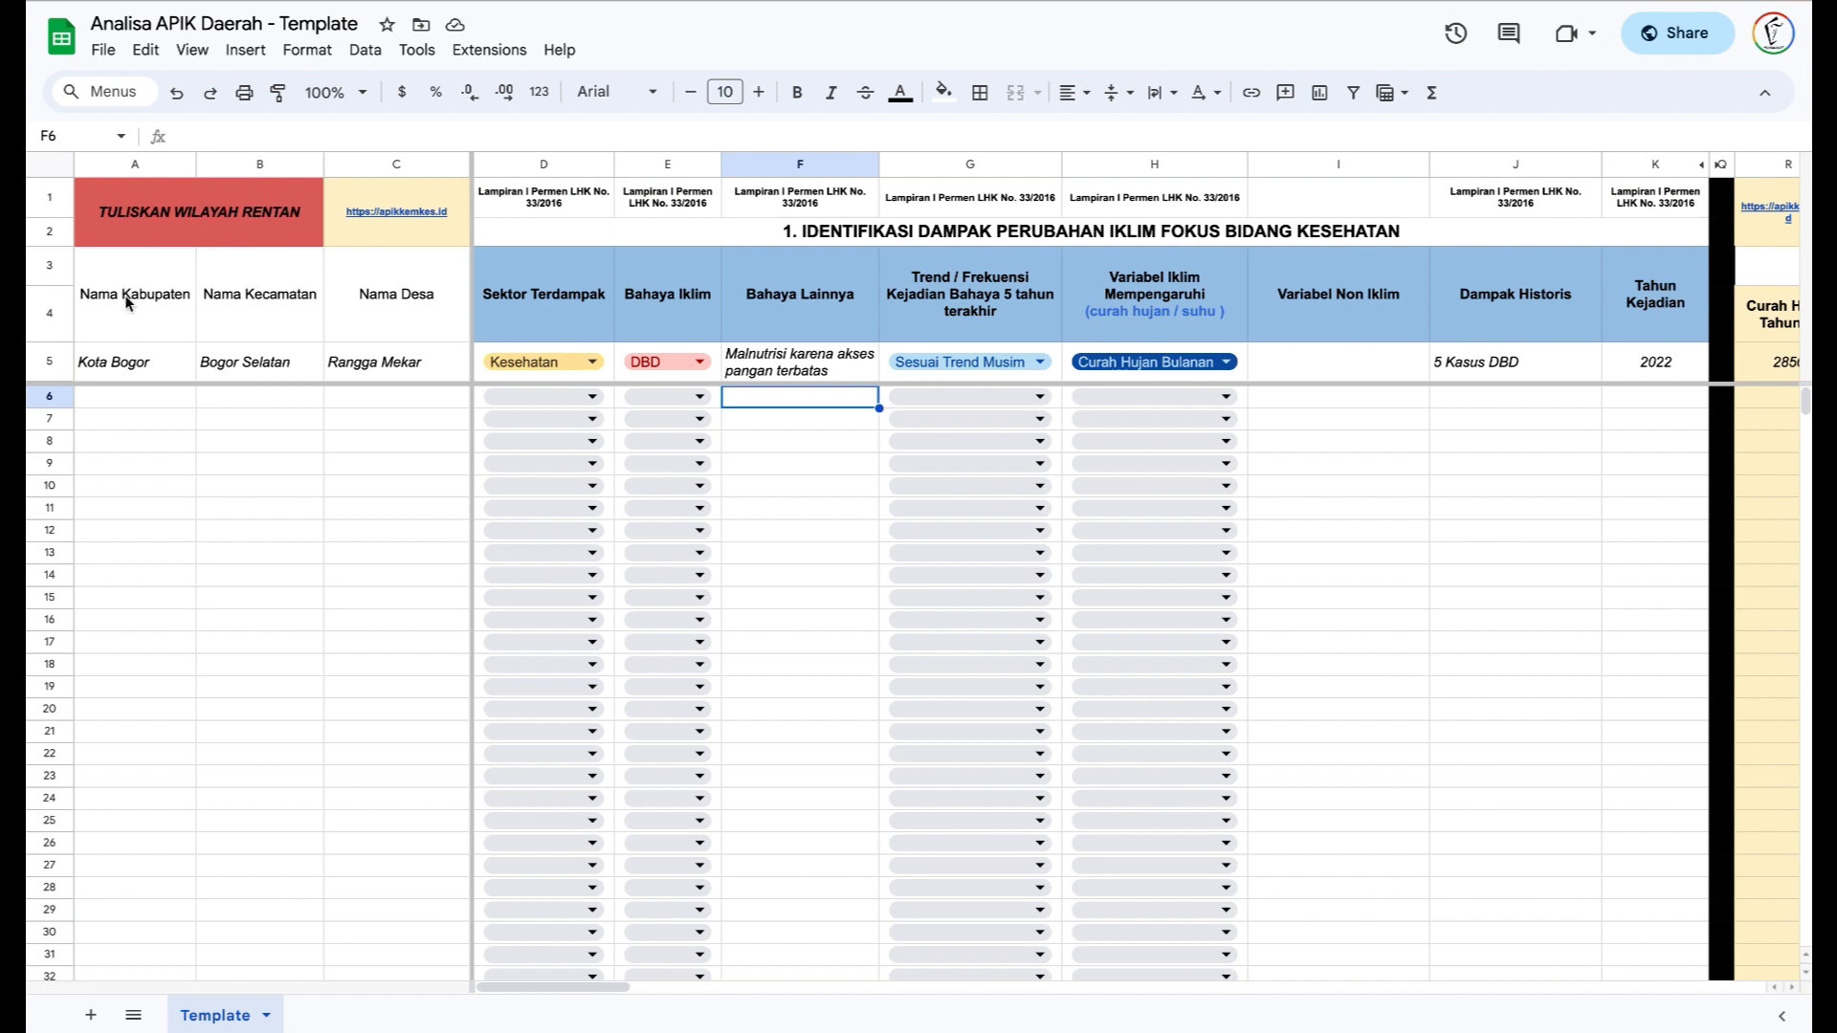
- Enter Kota Bogor as the Nama Kabupaten in row 6
click(141, 400)
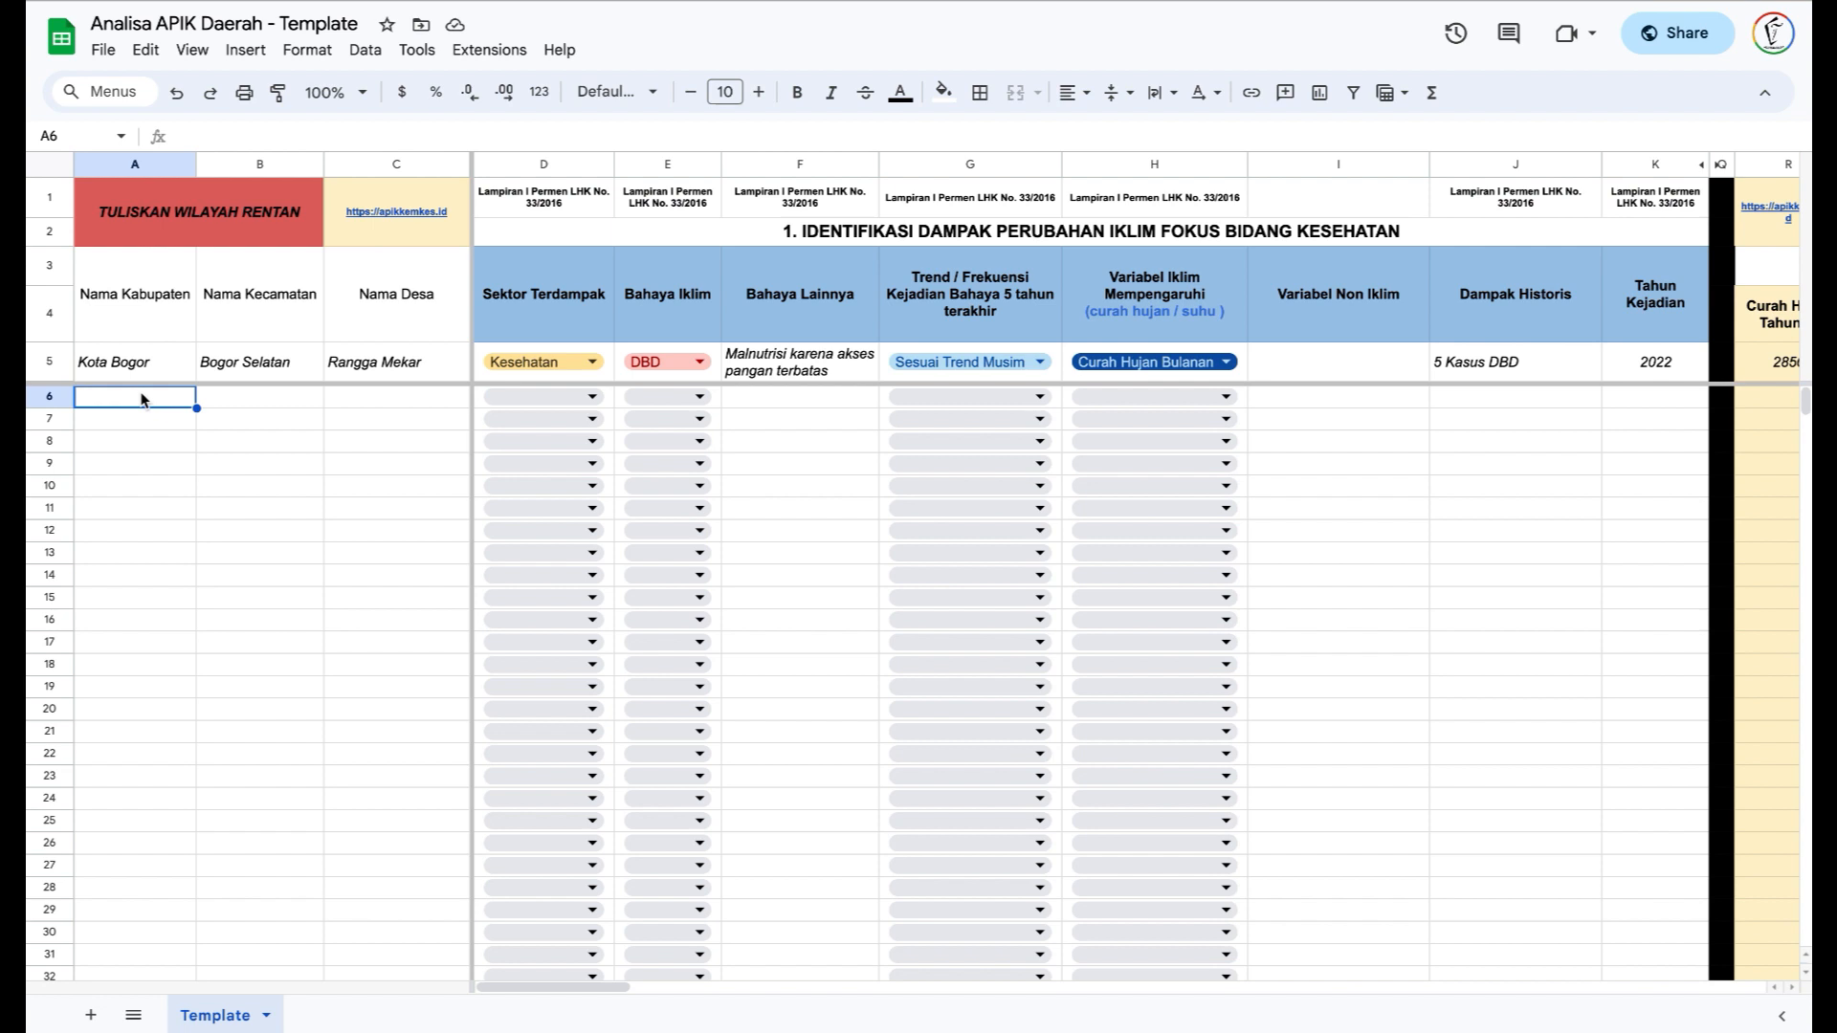
text(KOta Bgo)
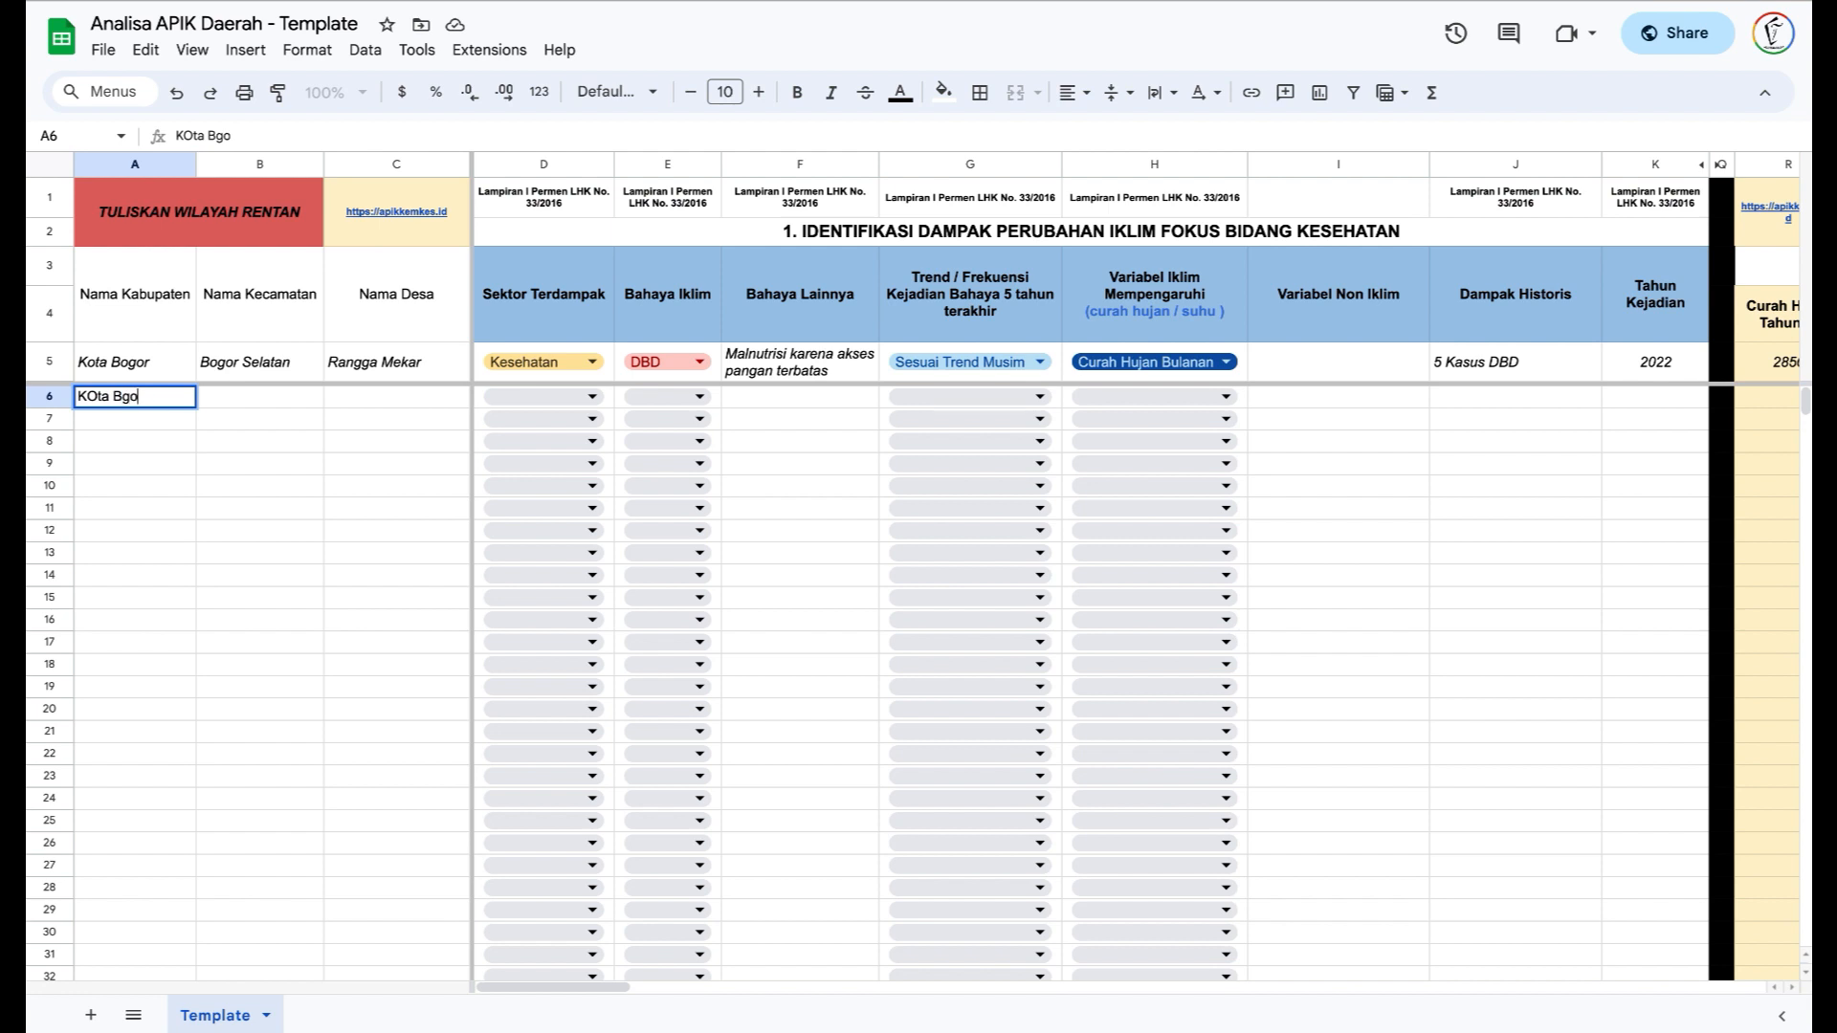
key(BackSpace)
key(BackSpace)
key(BackSpace)
key(BackSpace)
key(BackSpace)
key(BackSpace)
key(BackSpace)
text(ota Bogor)
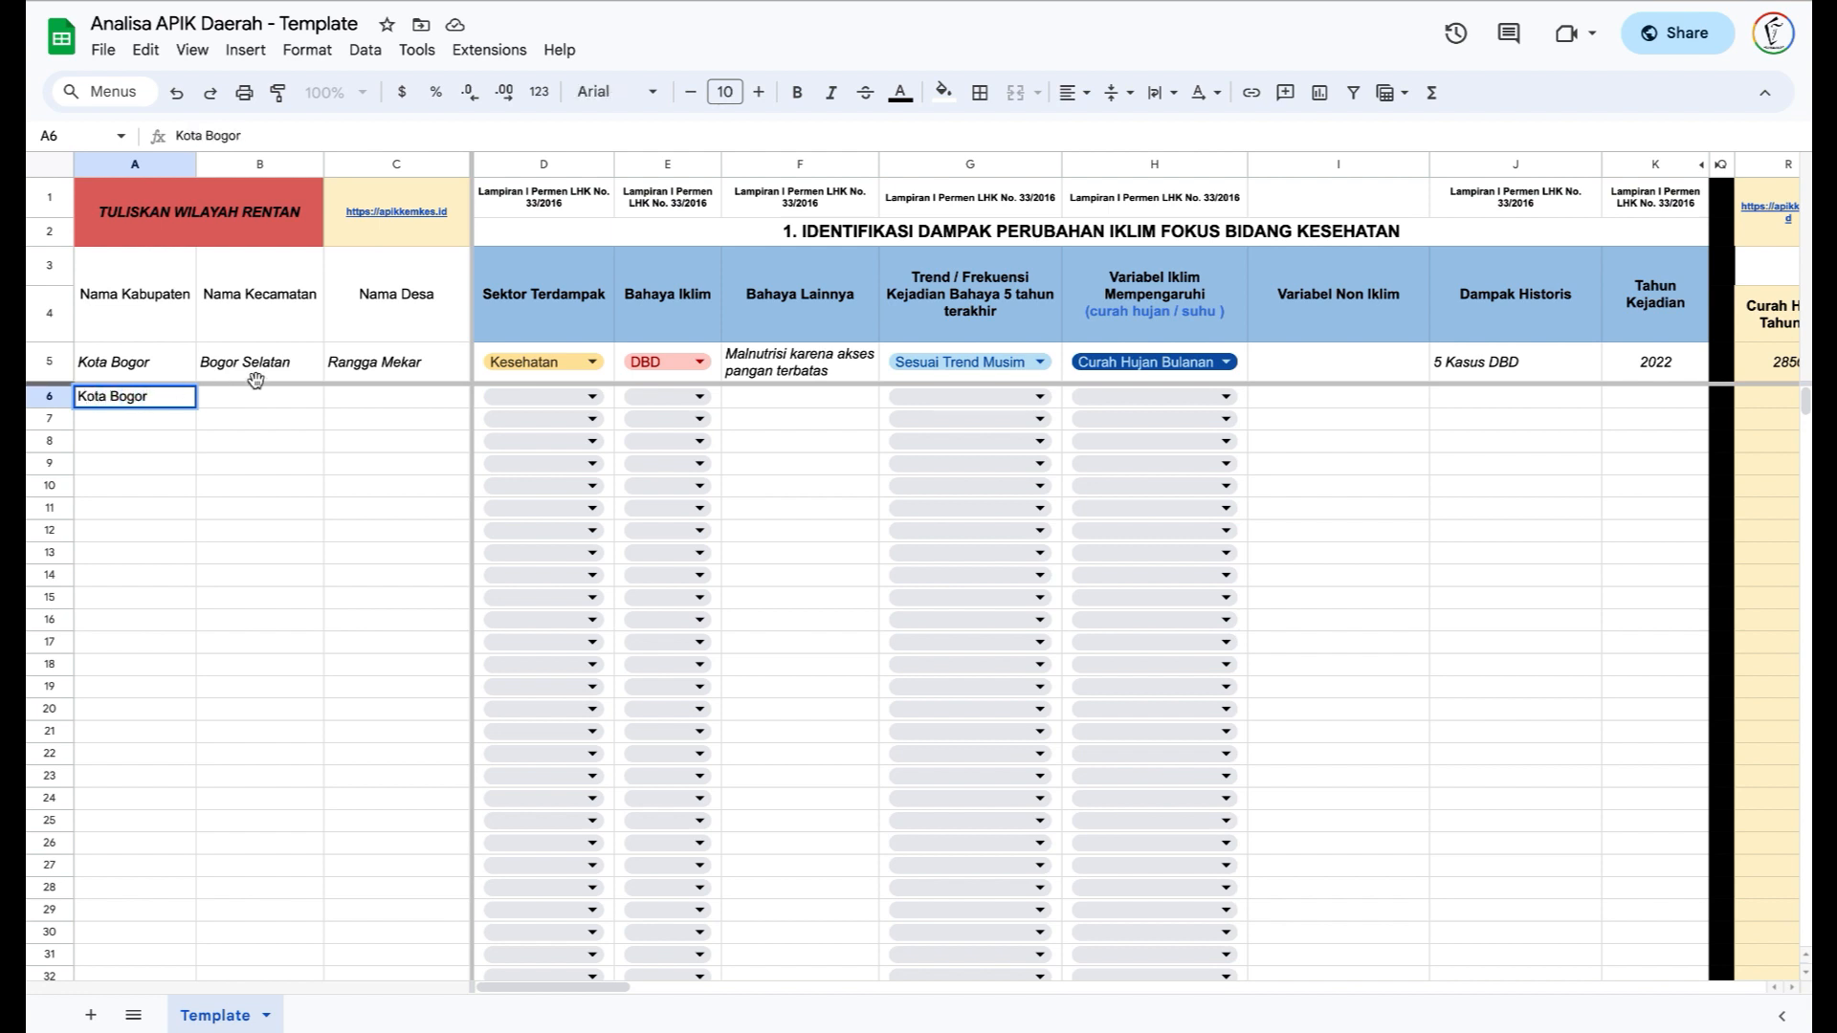
- Fill in row 6 with Bogor Selatan as Nama Kecamatan and Pamoyanan as Nama Desa
click(281, 401)
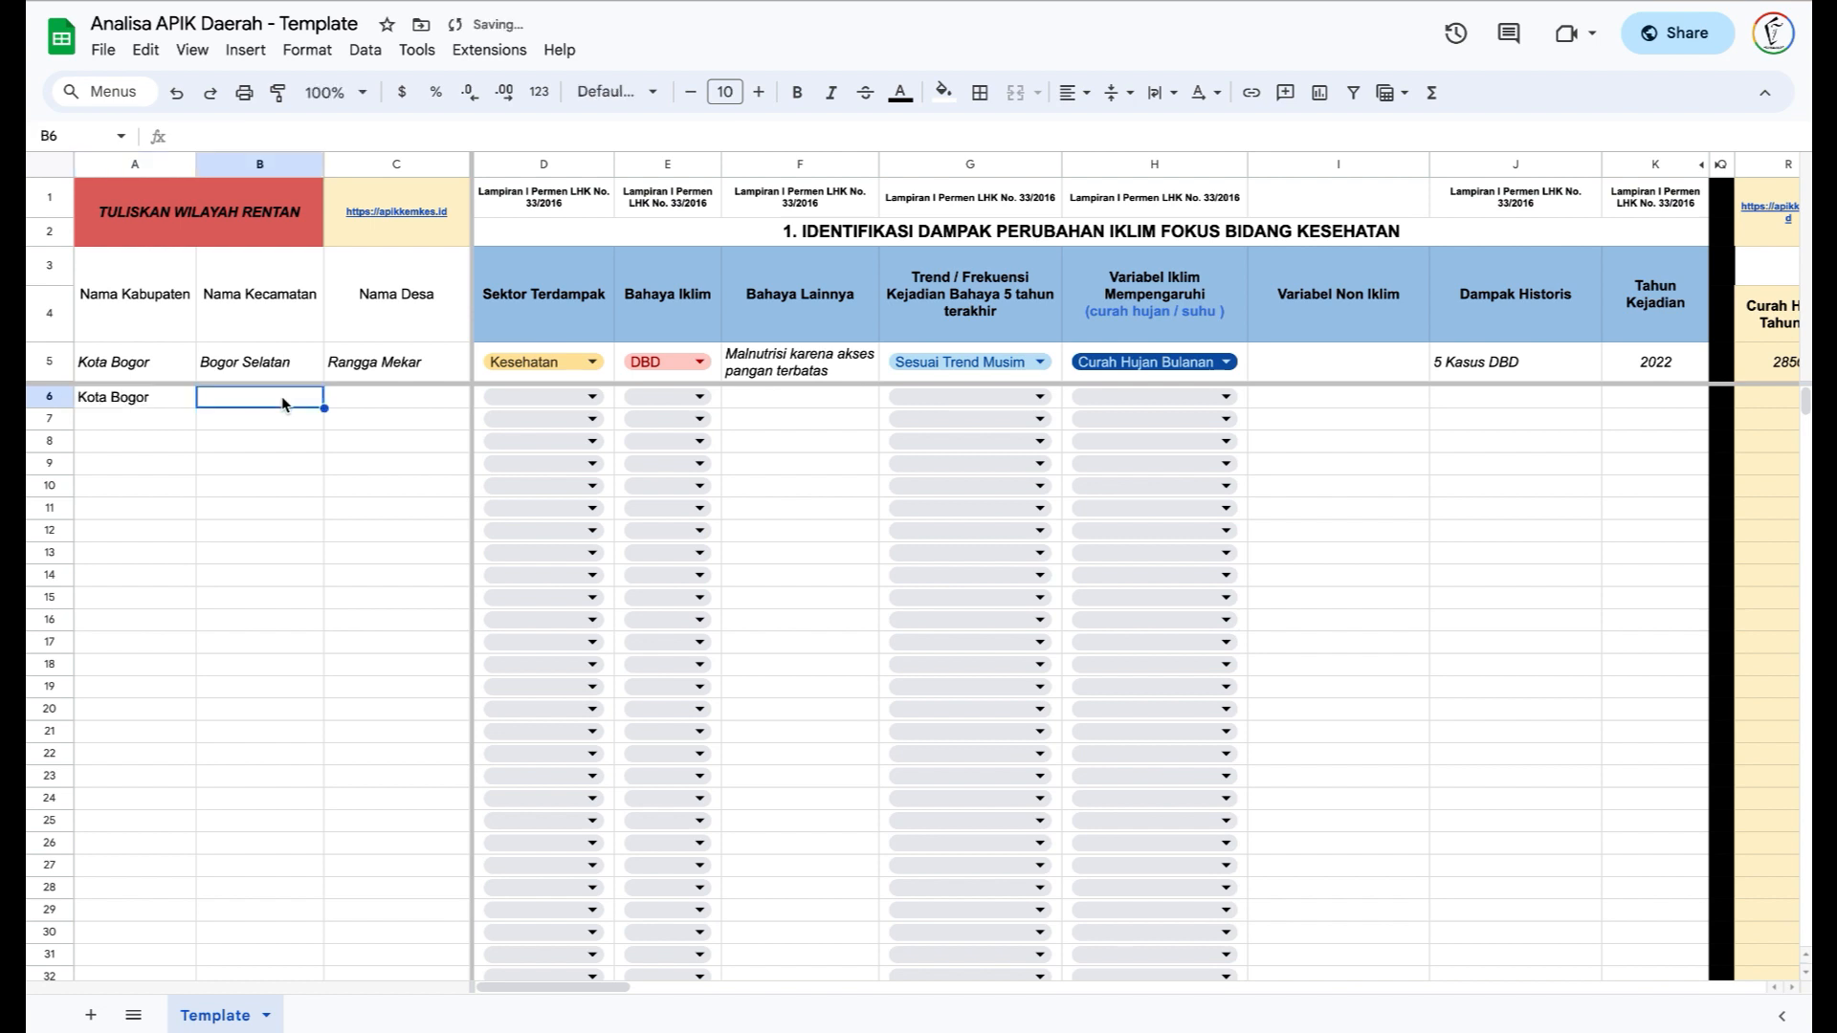
text(Bogor Selatan)
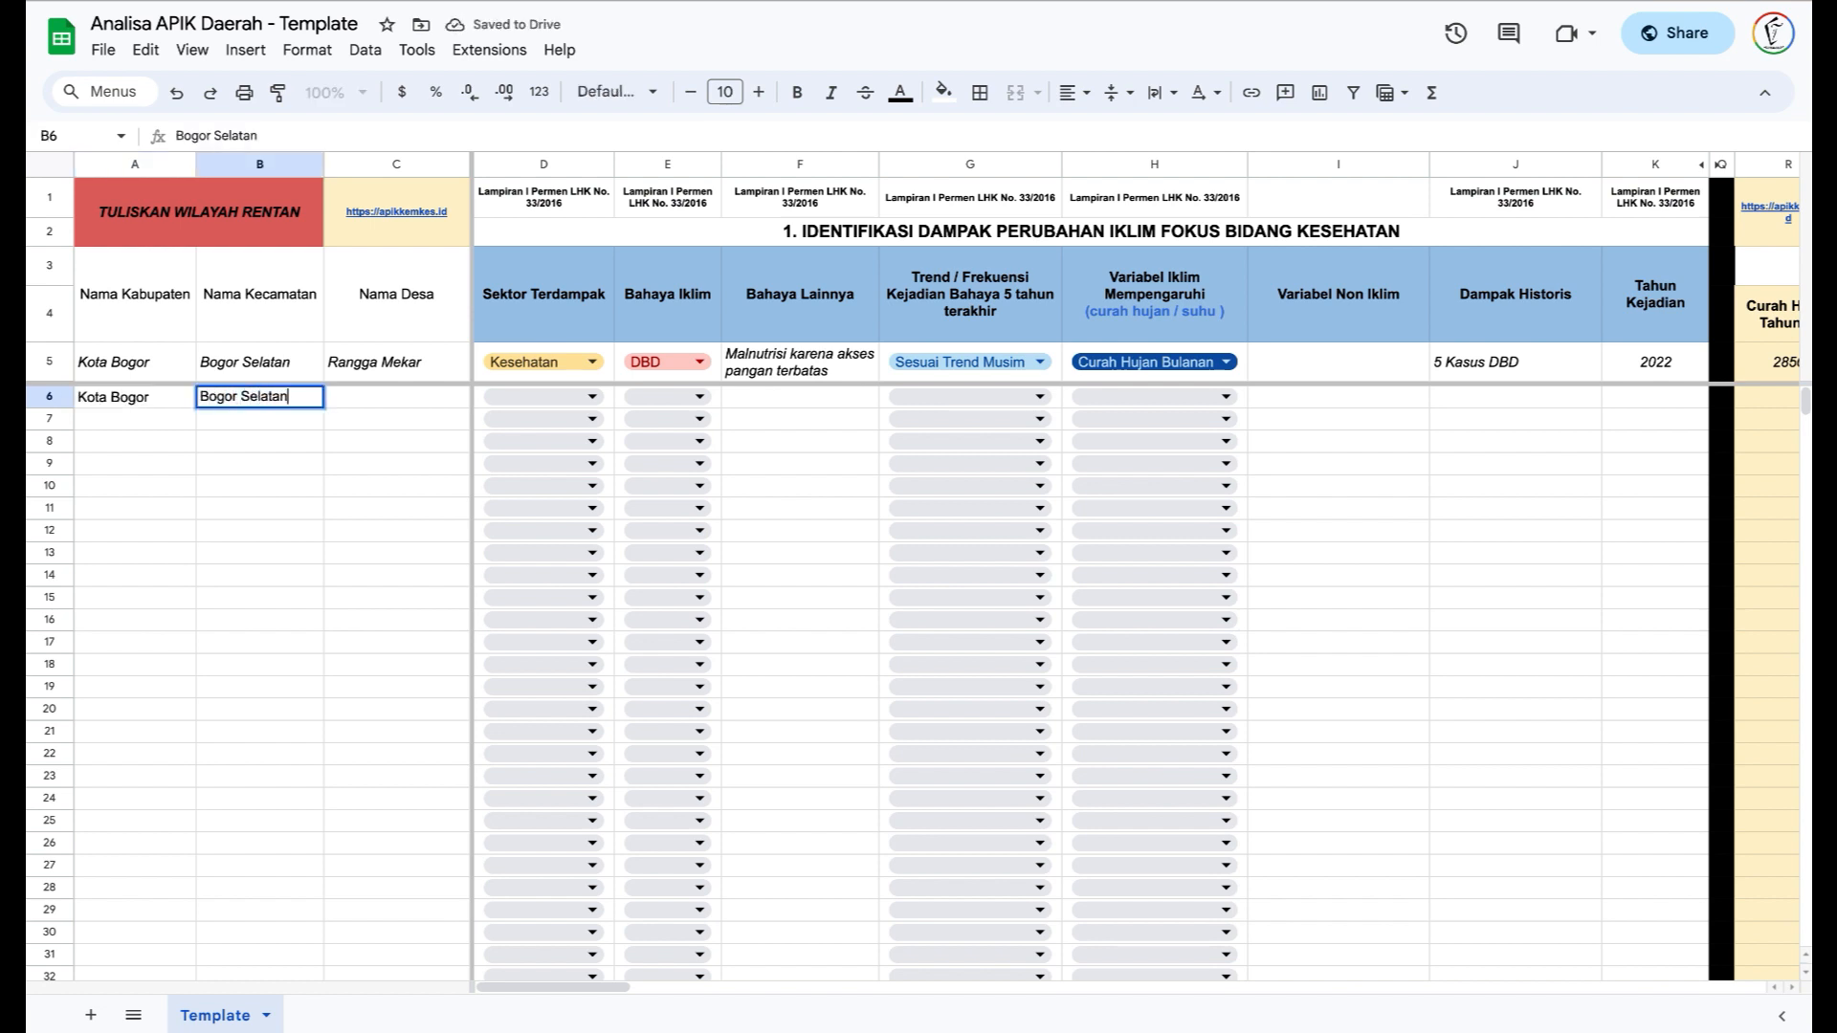
click(389, 395)
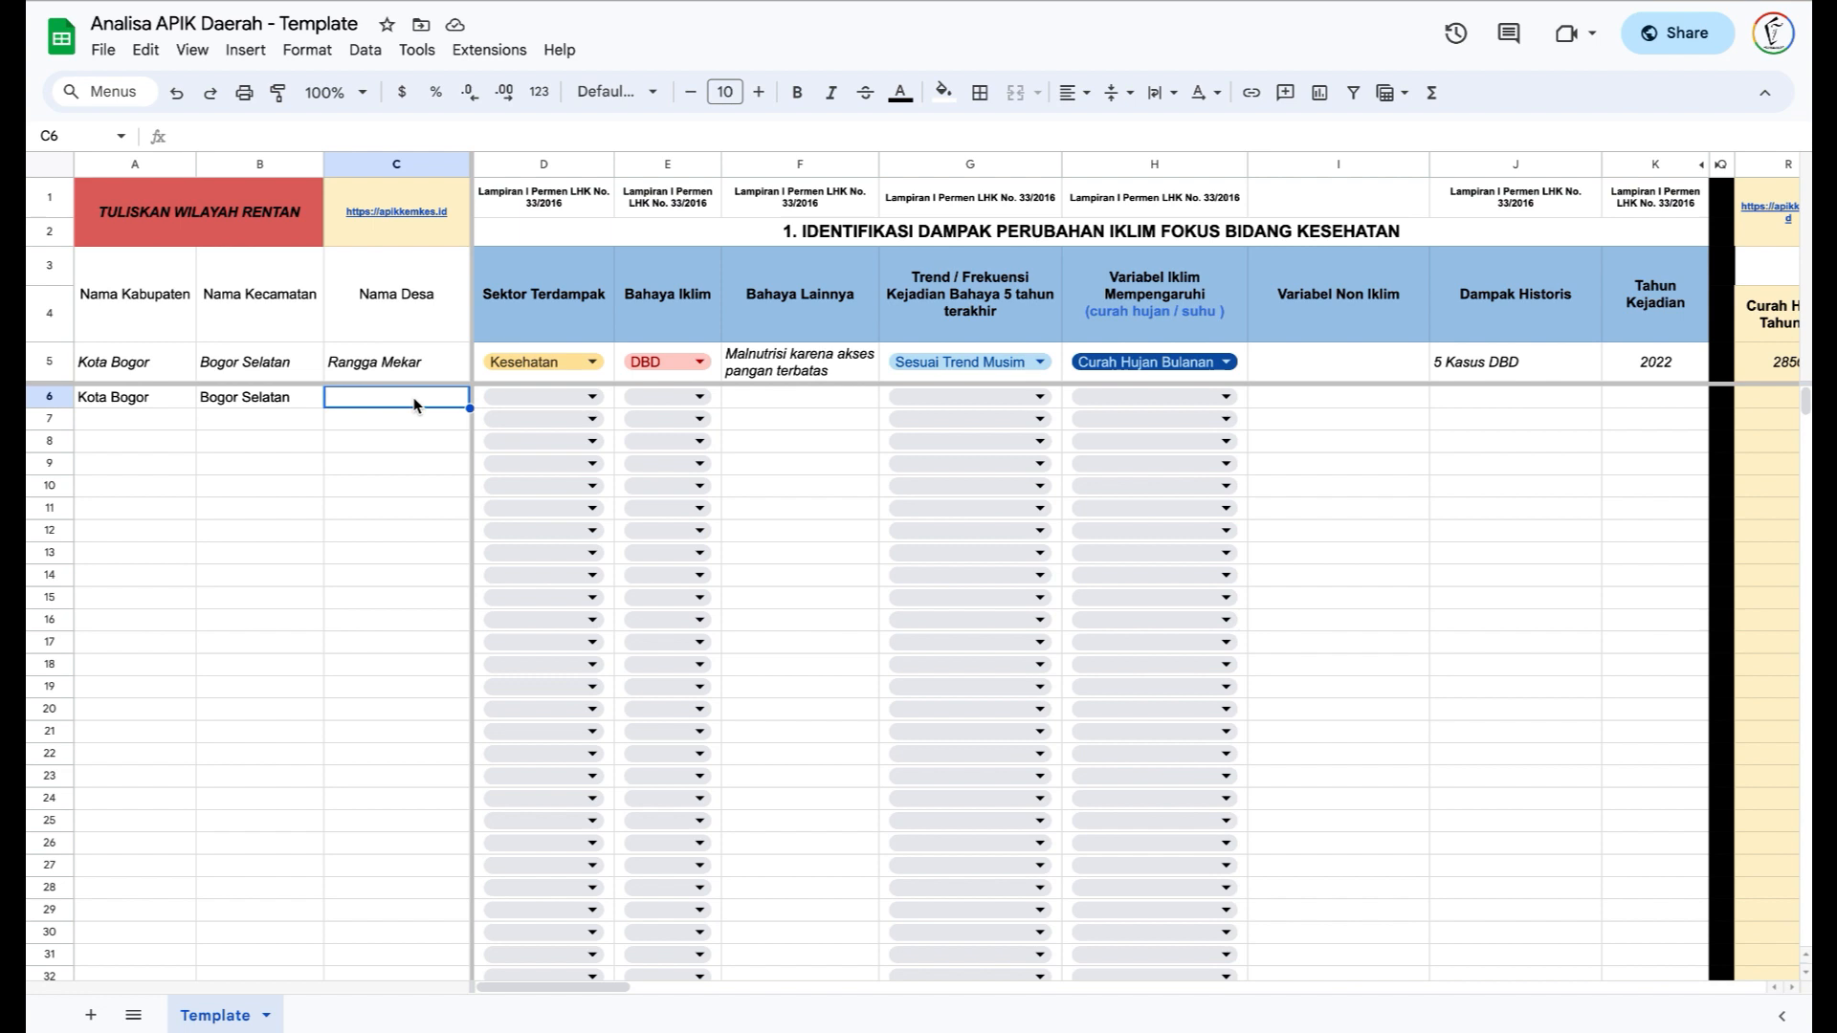
text(Pamoy)
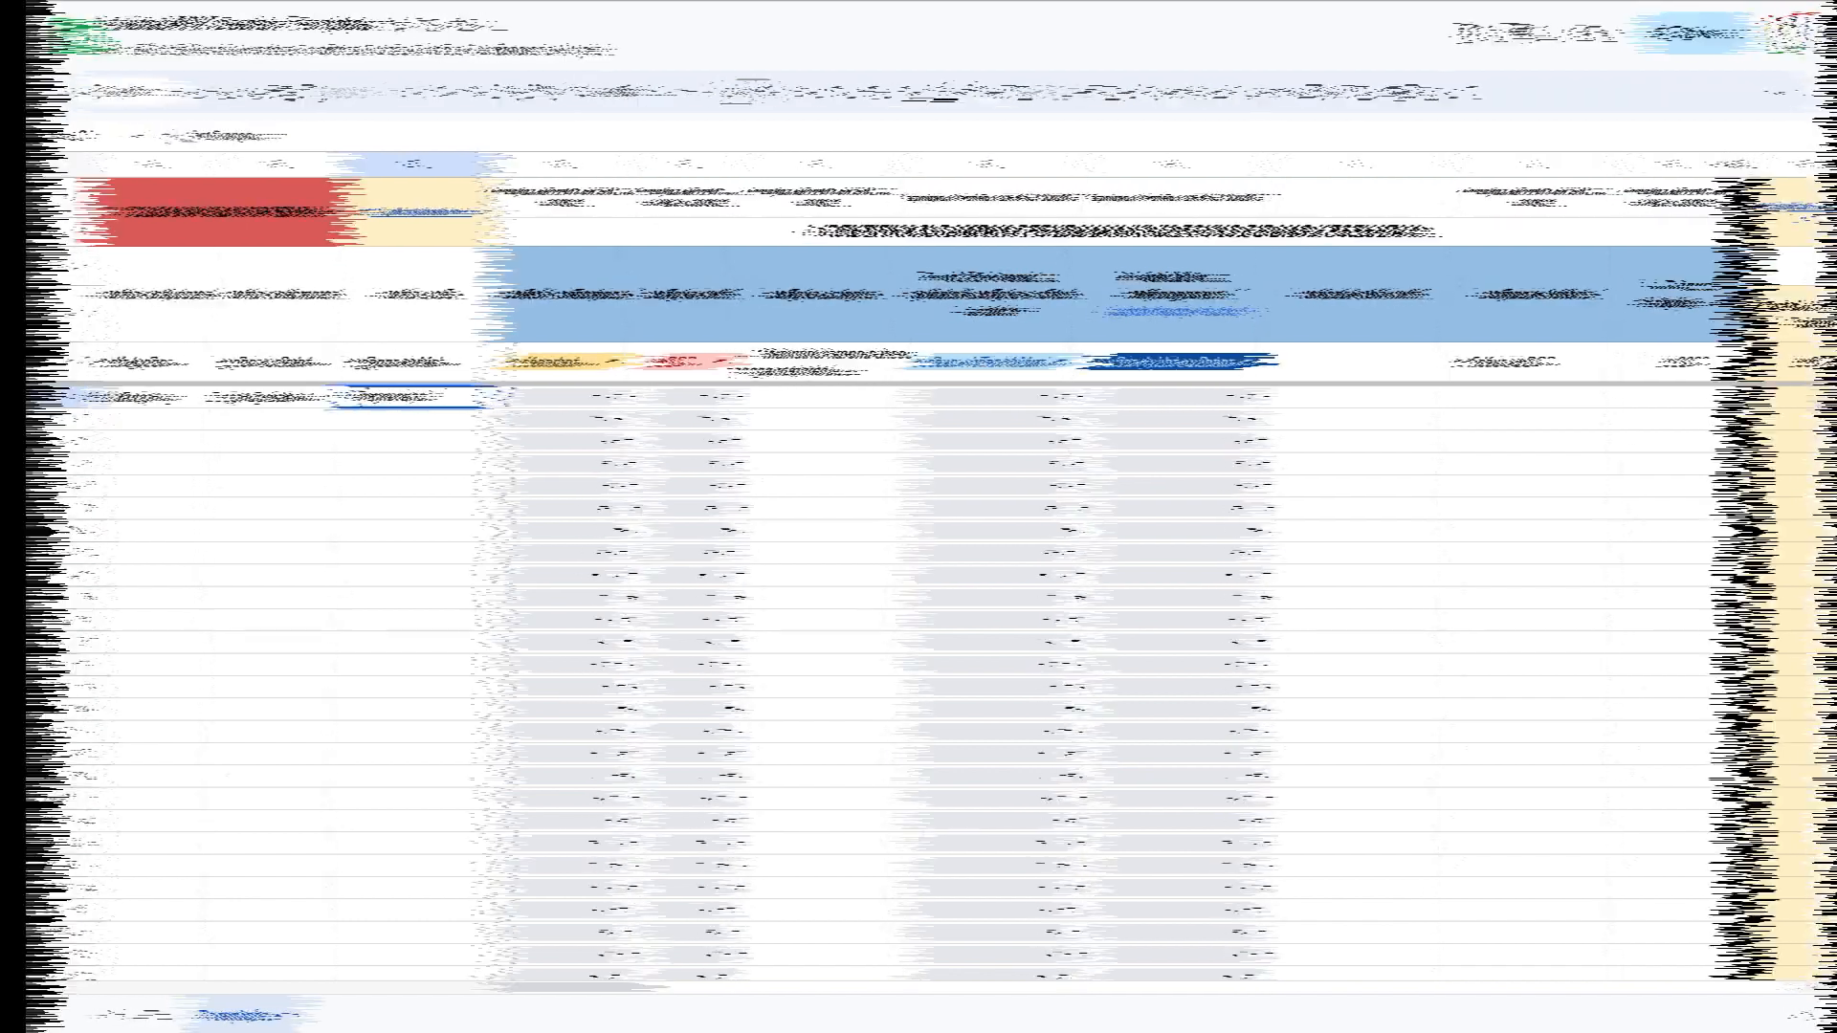
key(Return)
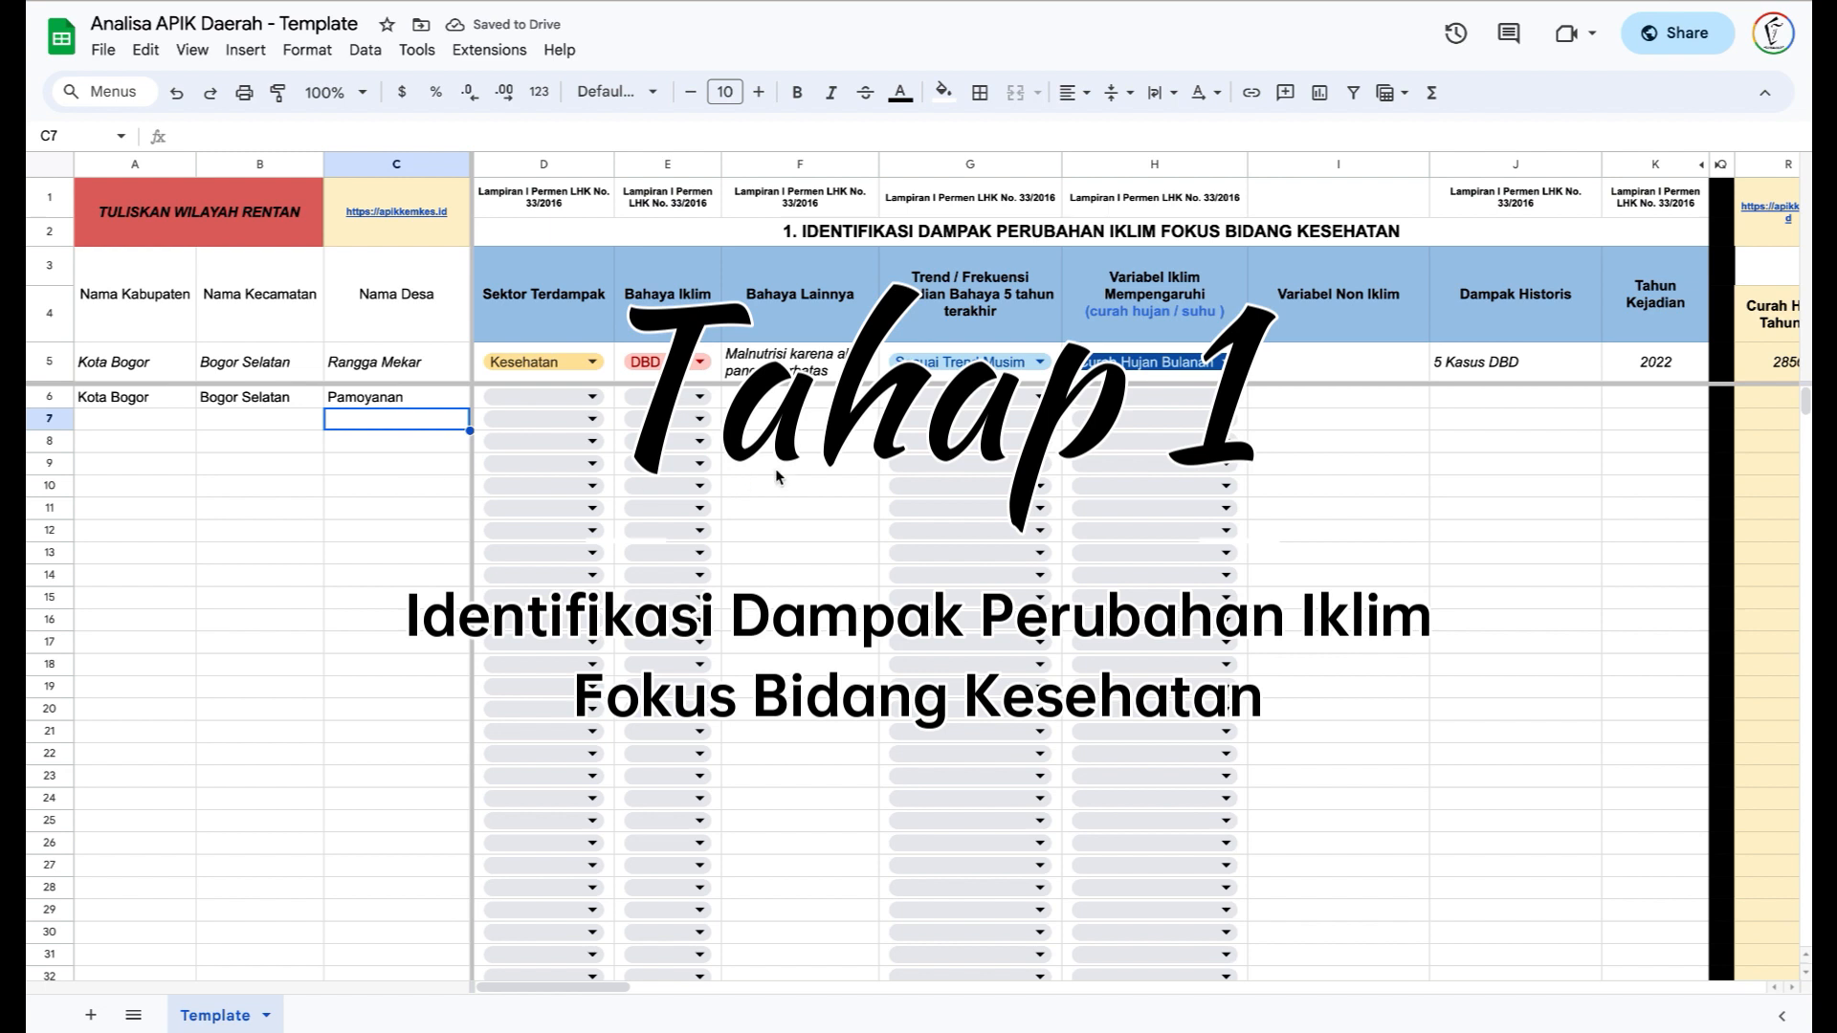
- Set row 6's Sektor Terdampak to Kesehatan and its Bahaya Iklim to Diare
click(901, 236)
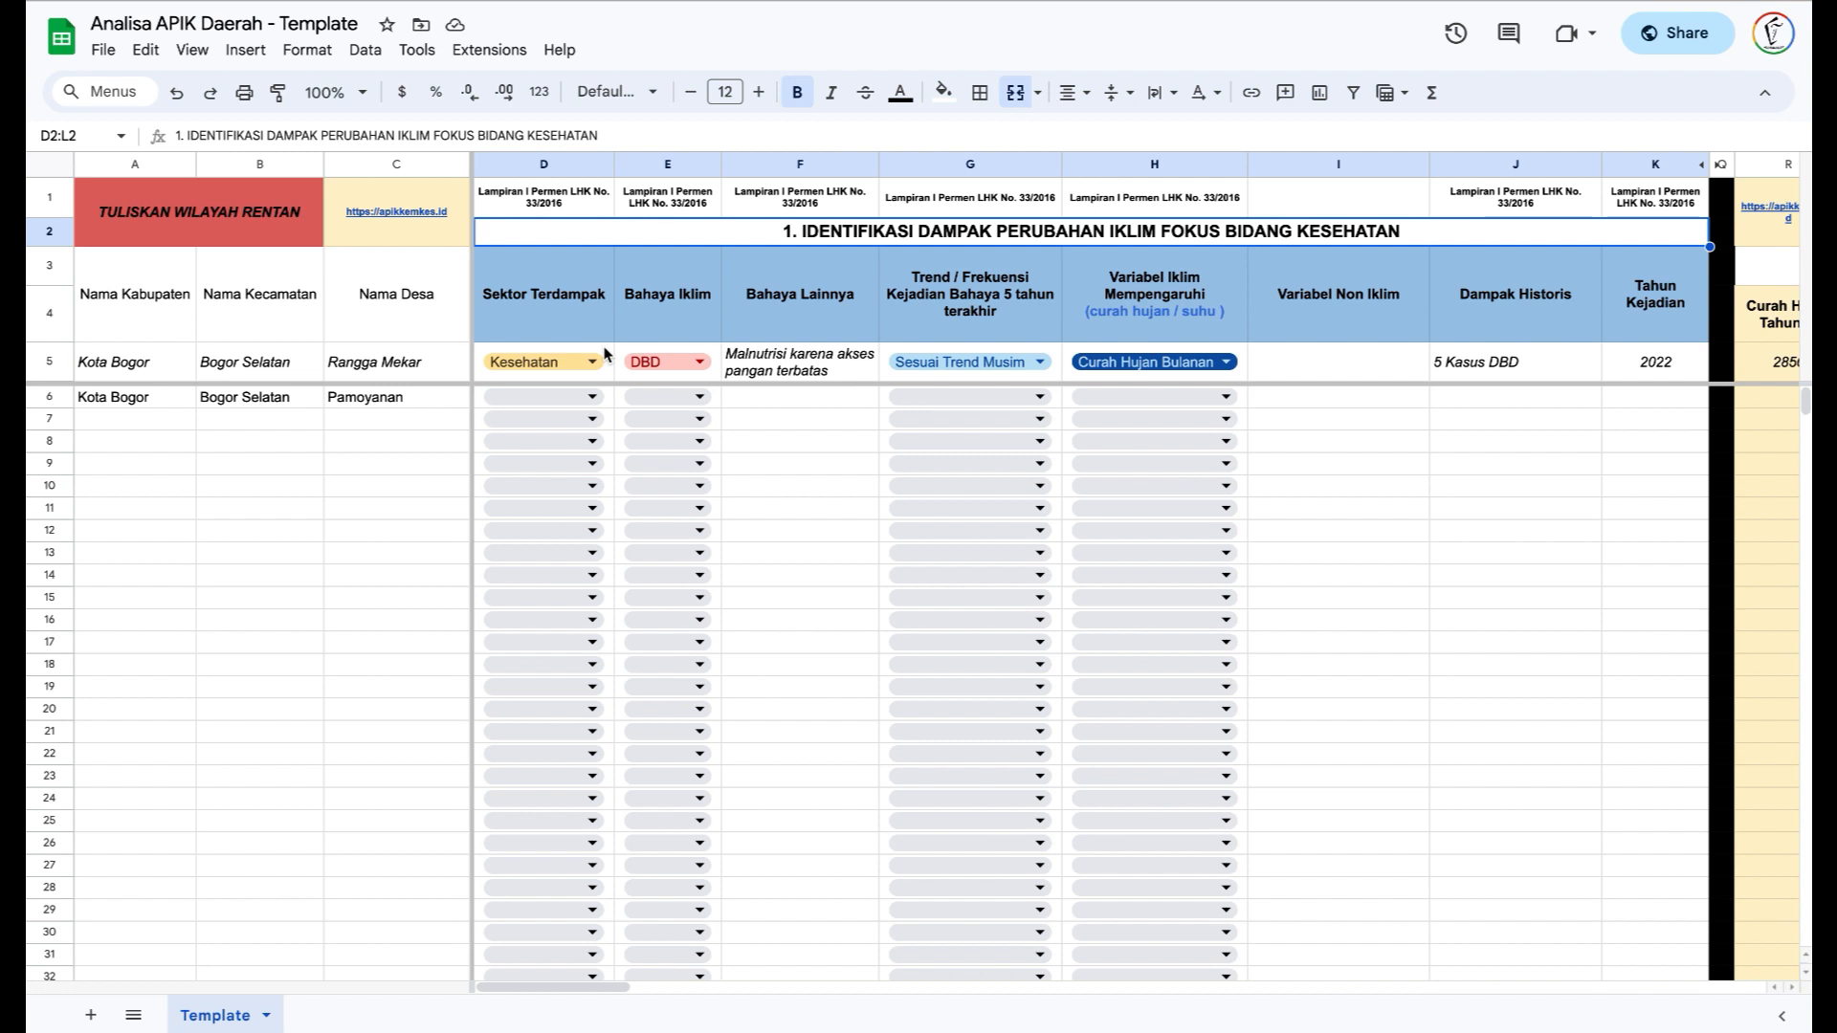
click(590, 398)
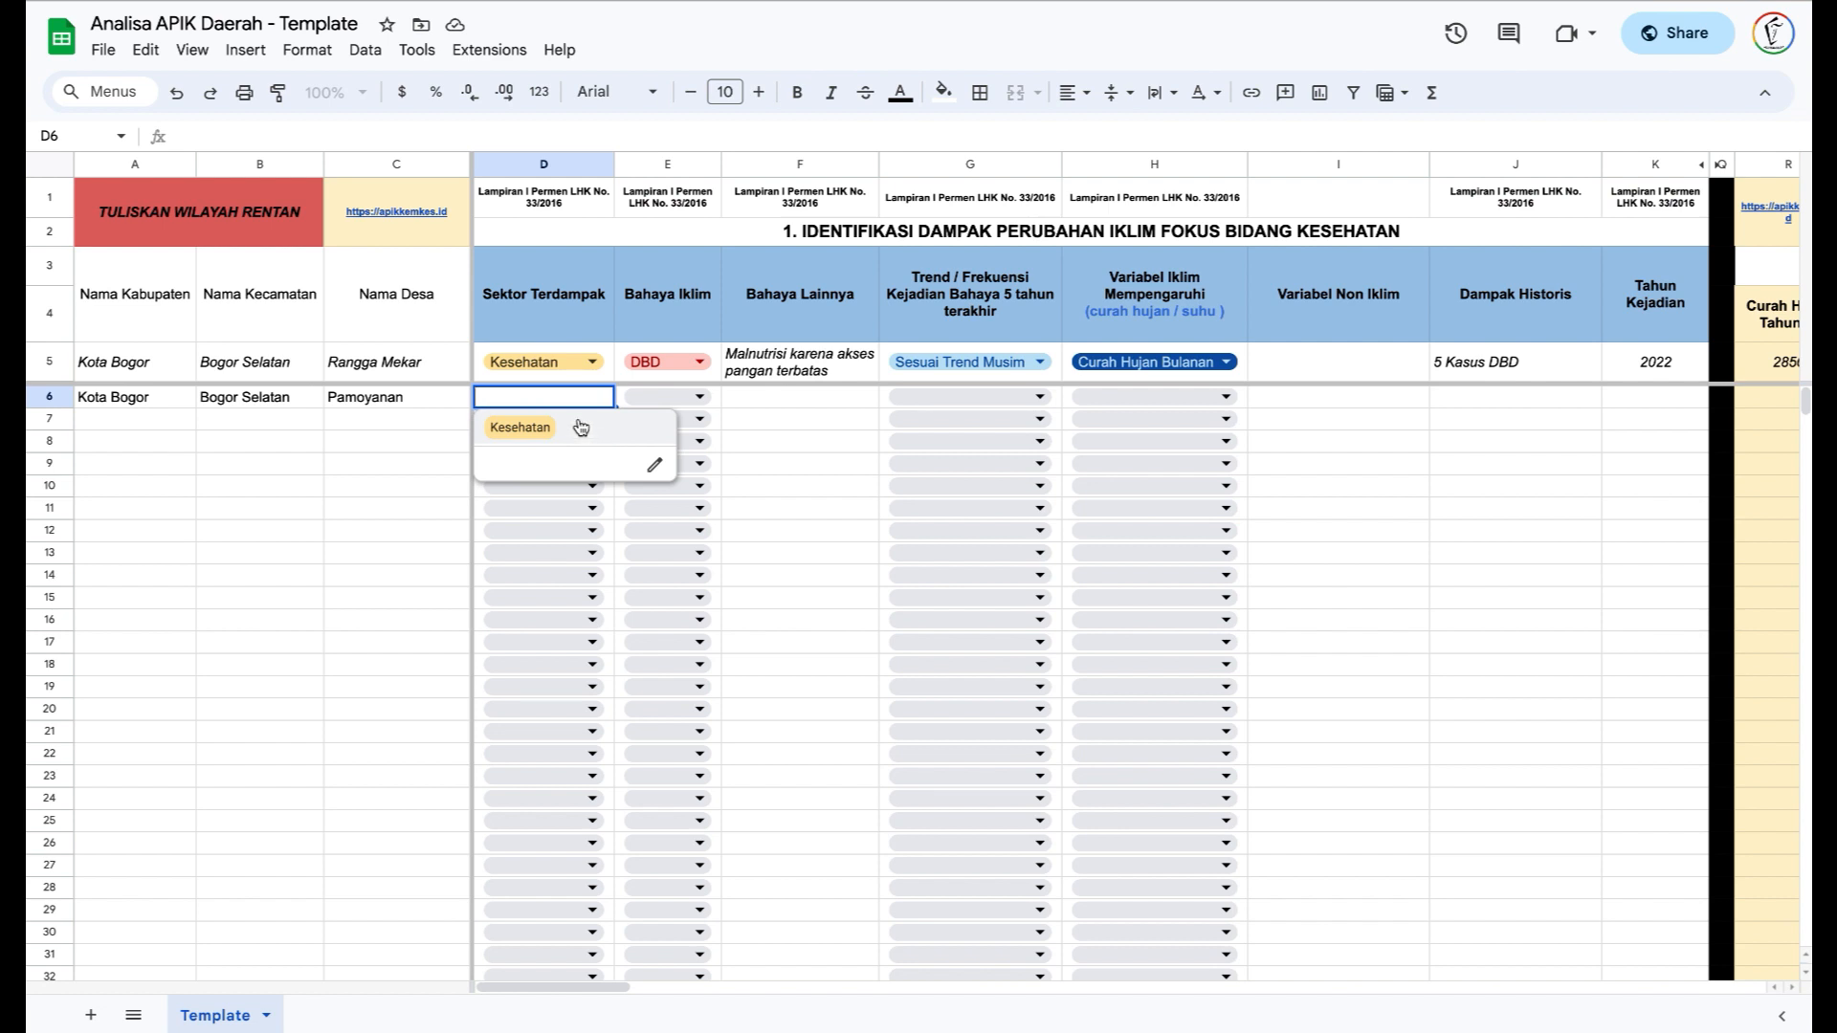
click(521, 427)
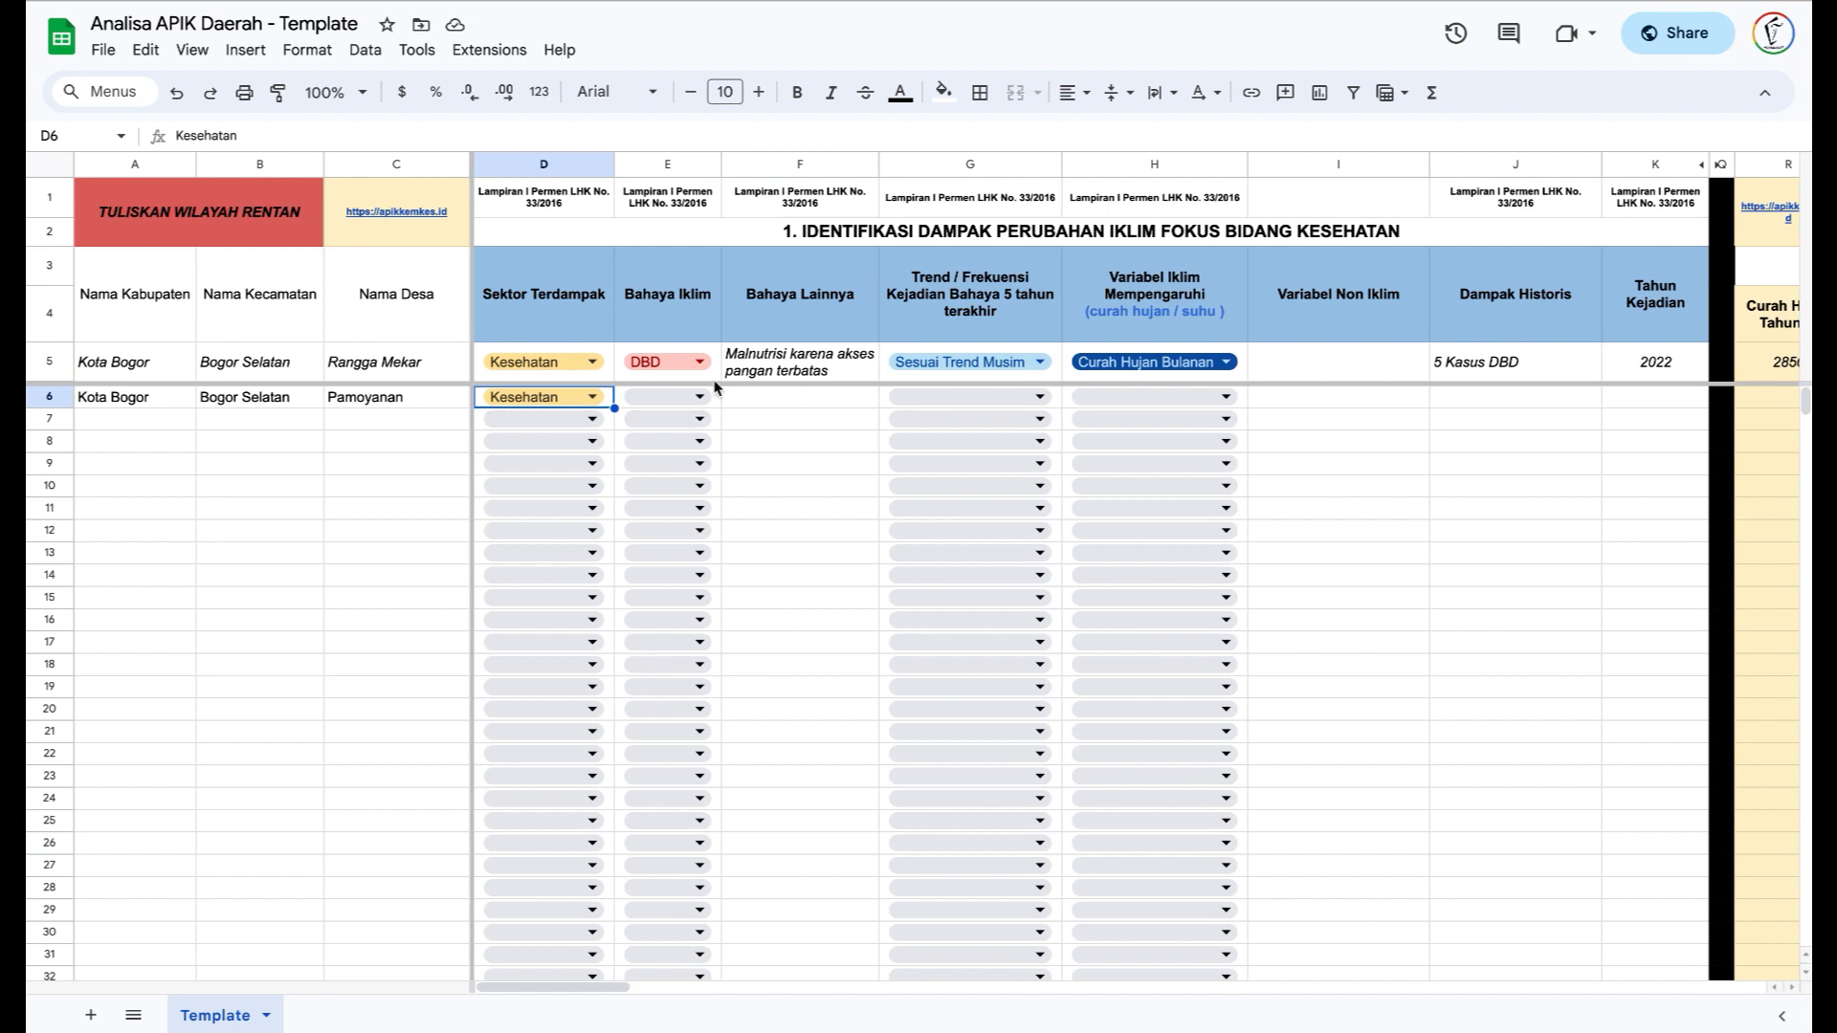
click(689, 308)
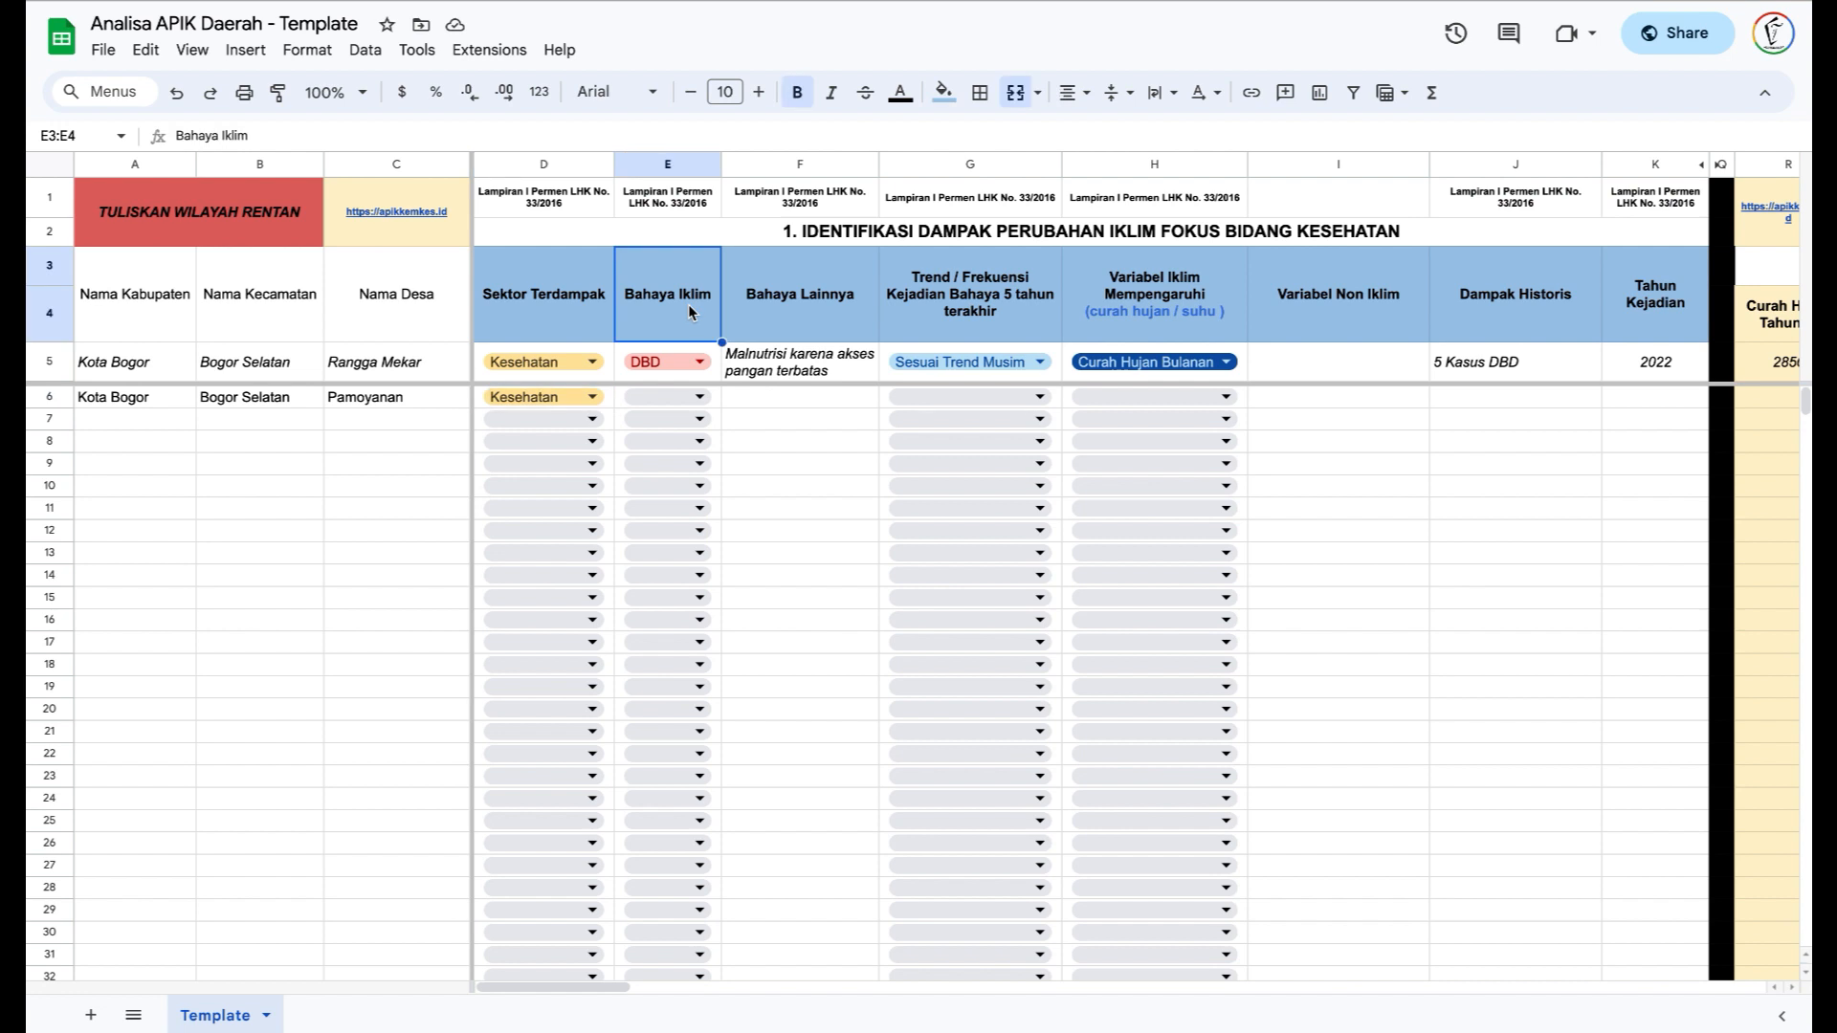
click(699, 397)
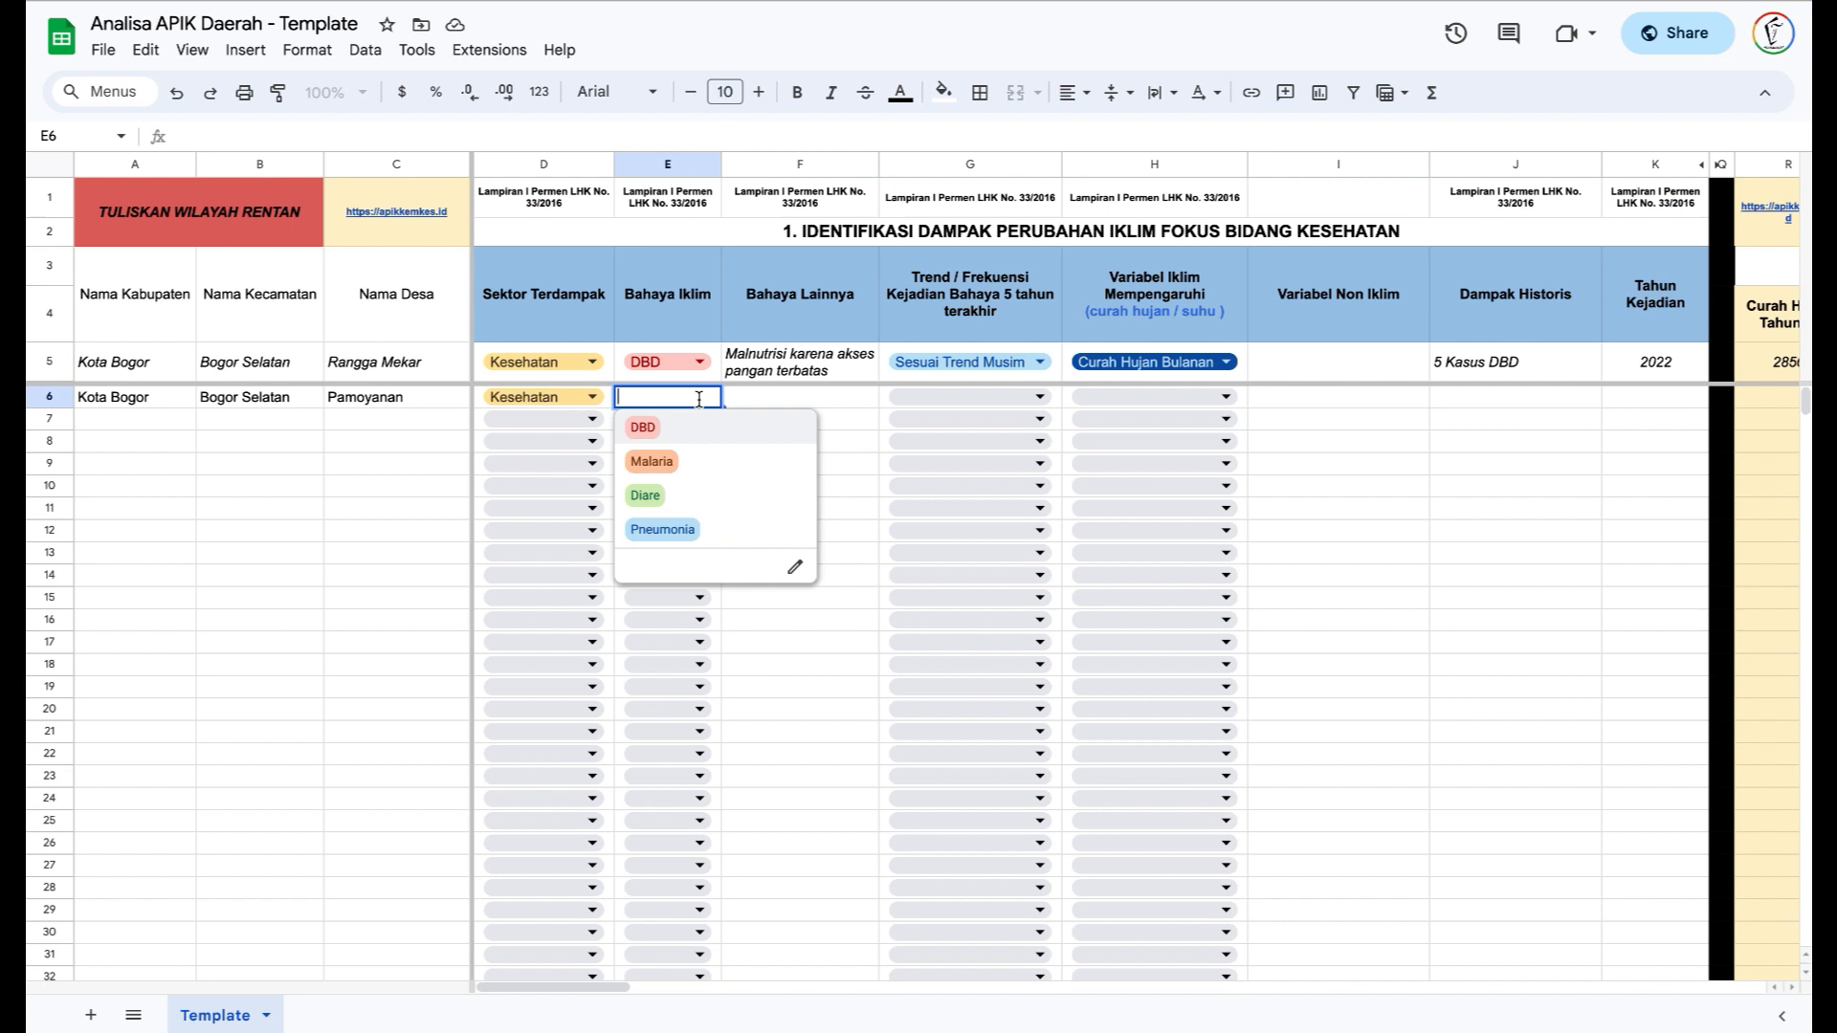
click(702, 498)
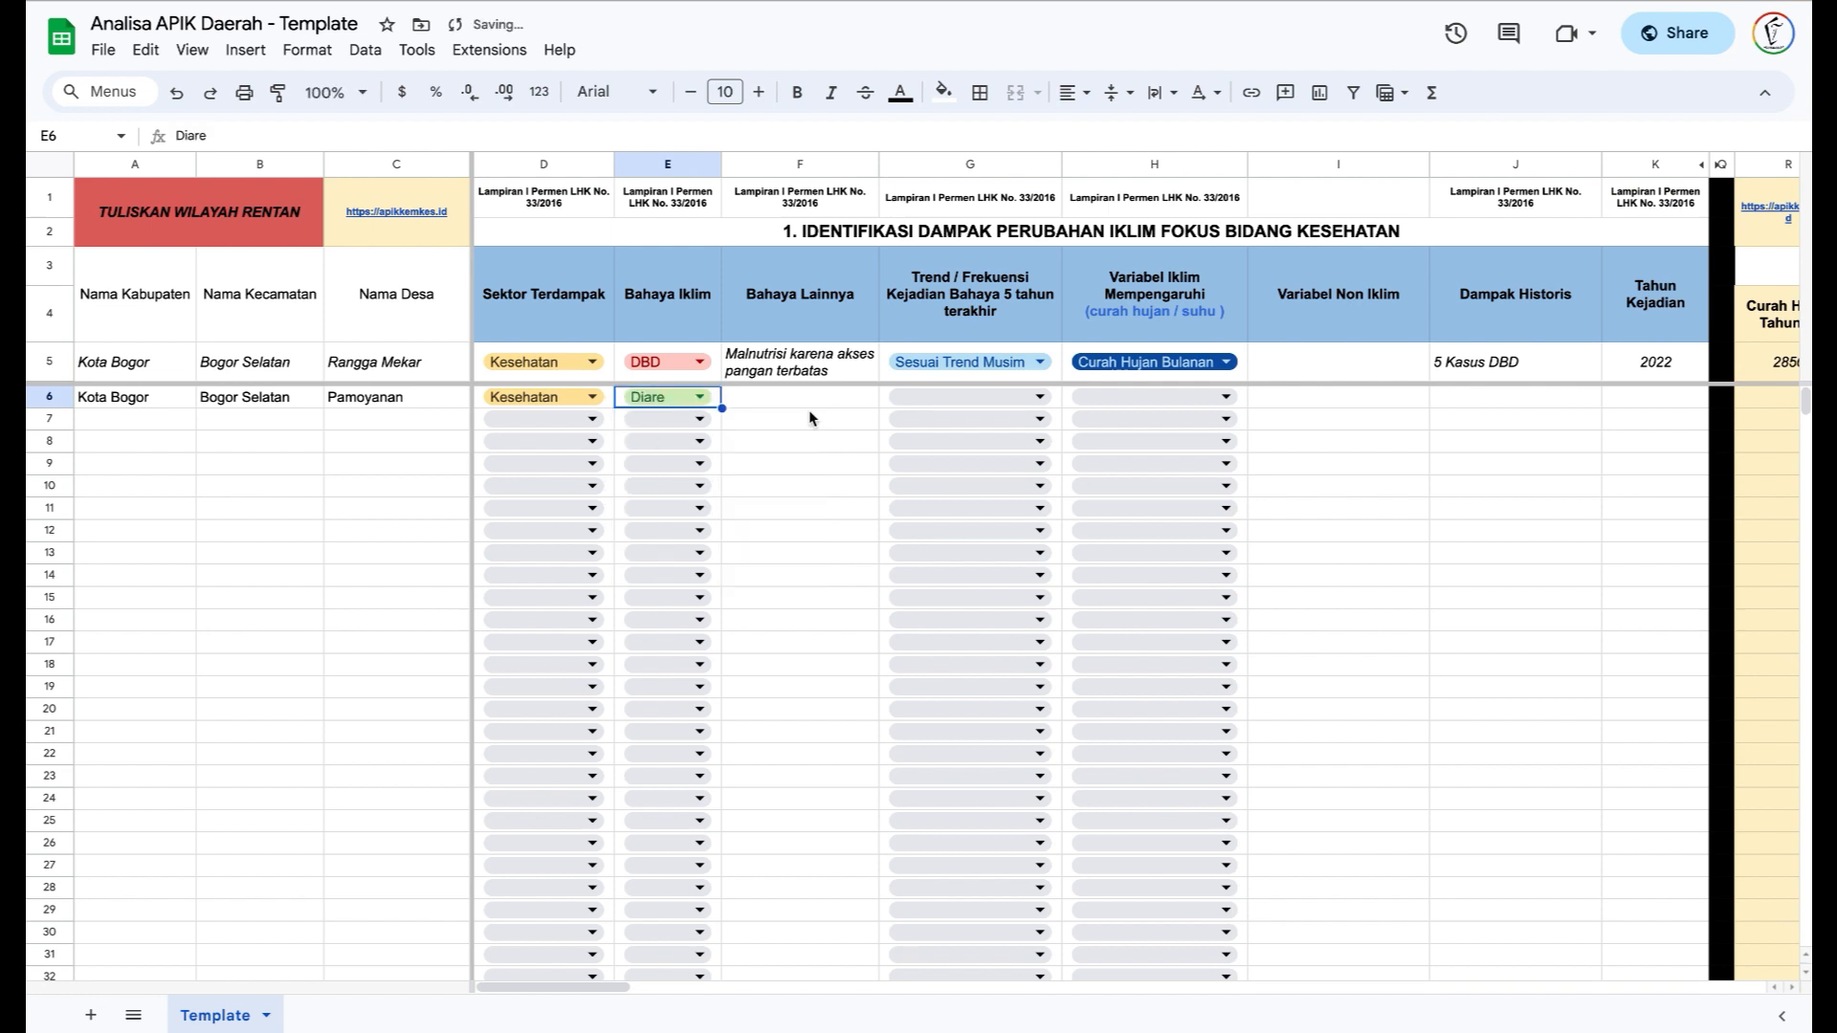
- Enter "Kekeringan dan akses air bersih" as the Bahaya Lainnya in row 6
click(823, 310)
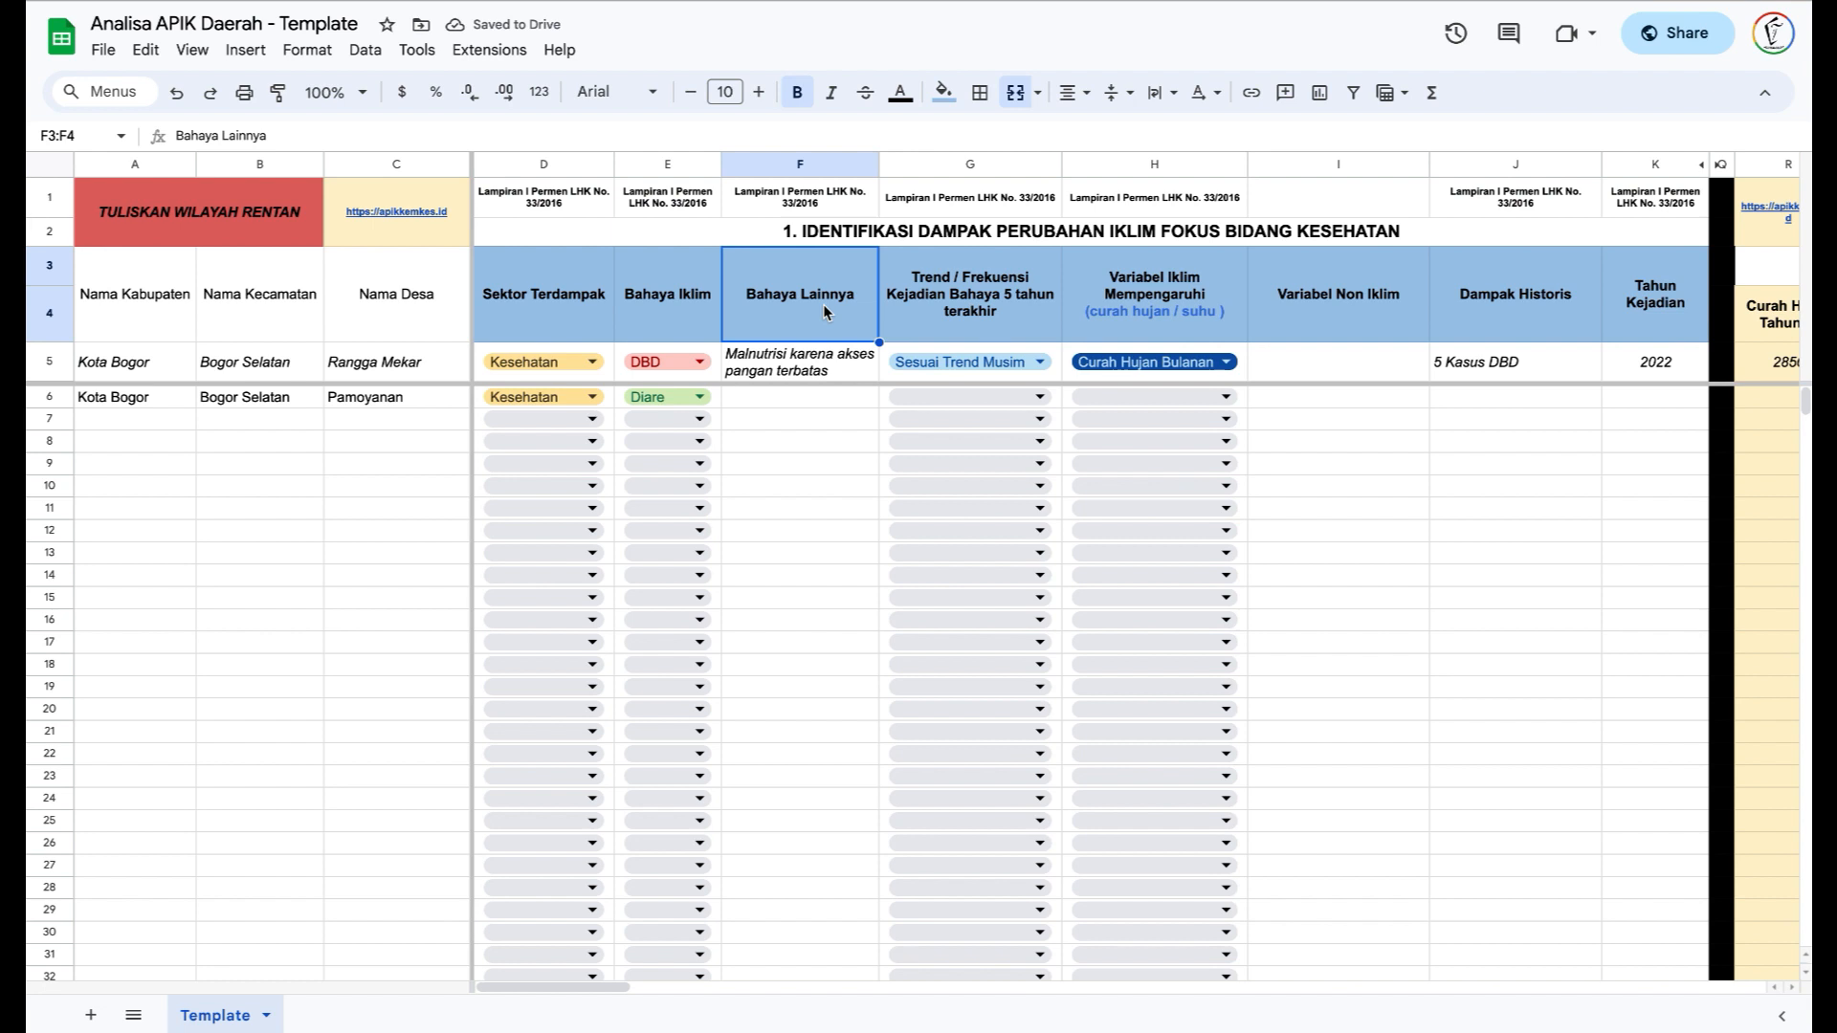
click(823, 403)
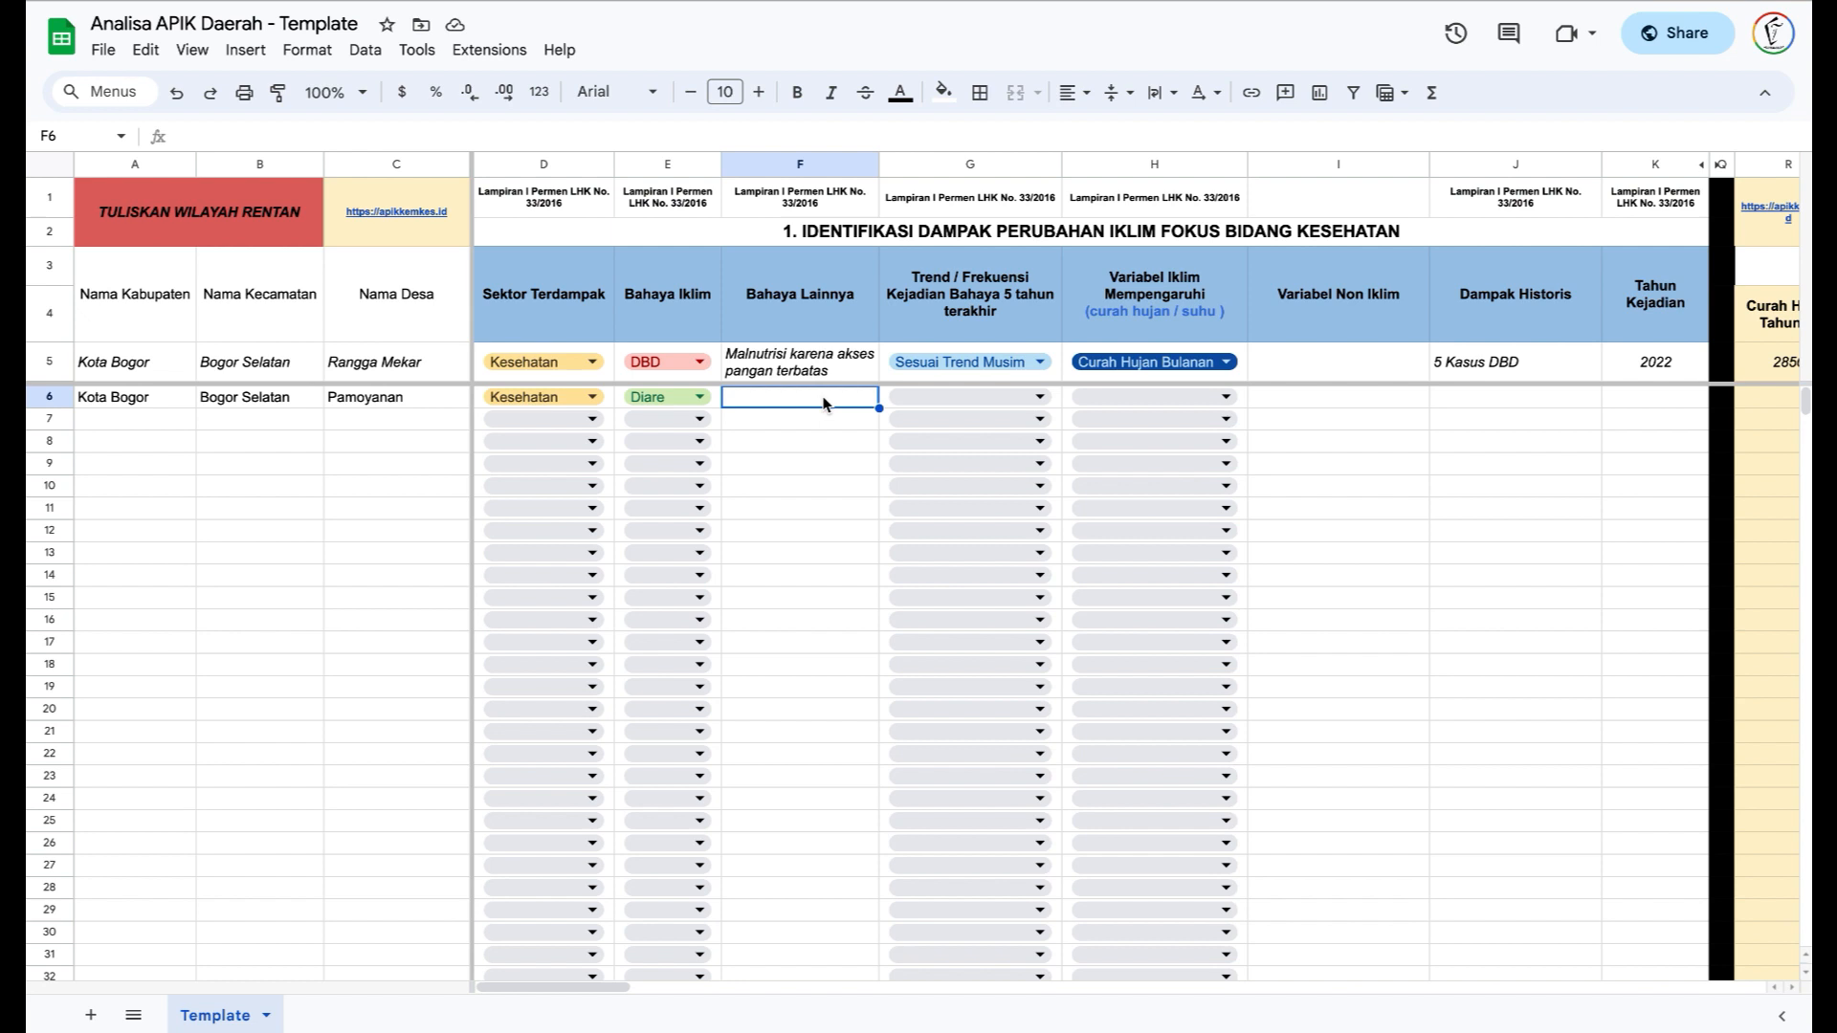
text(Kekeringan dan )
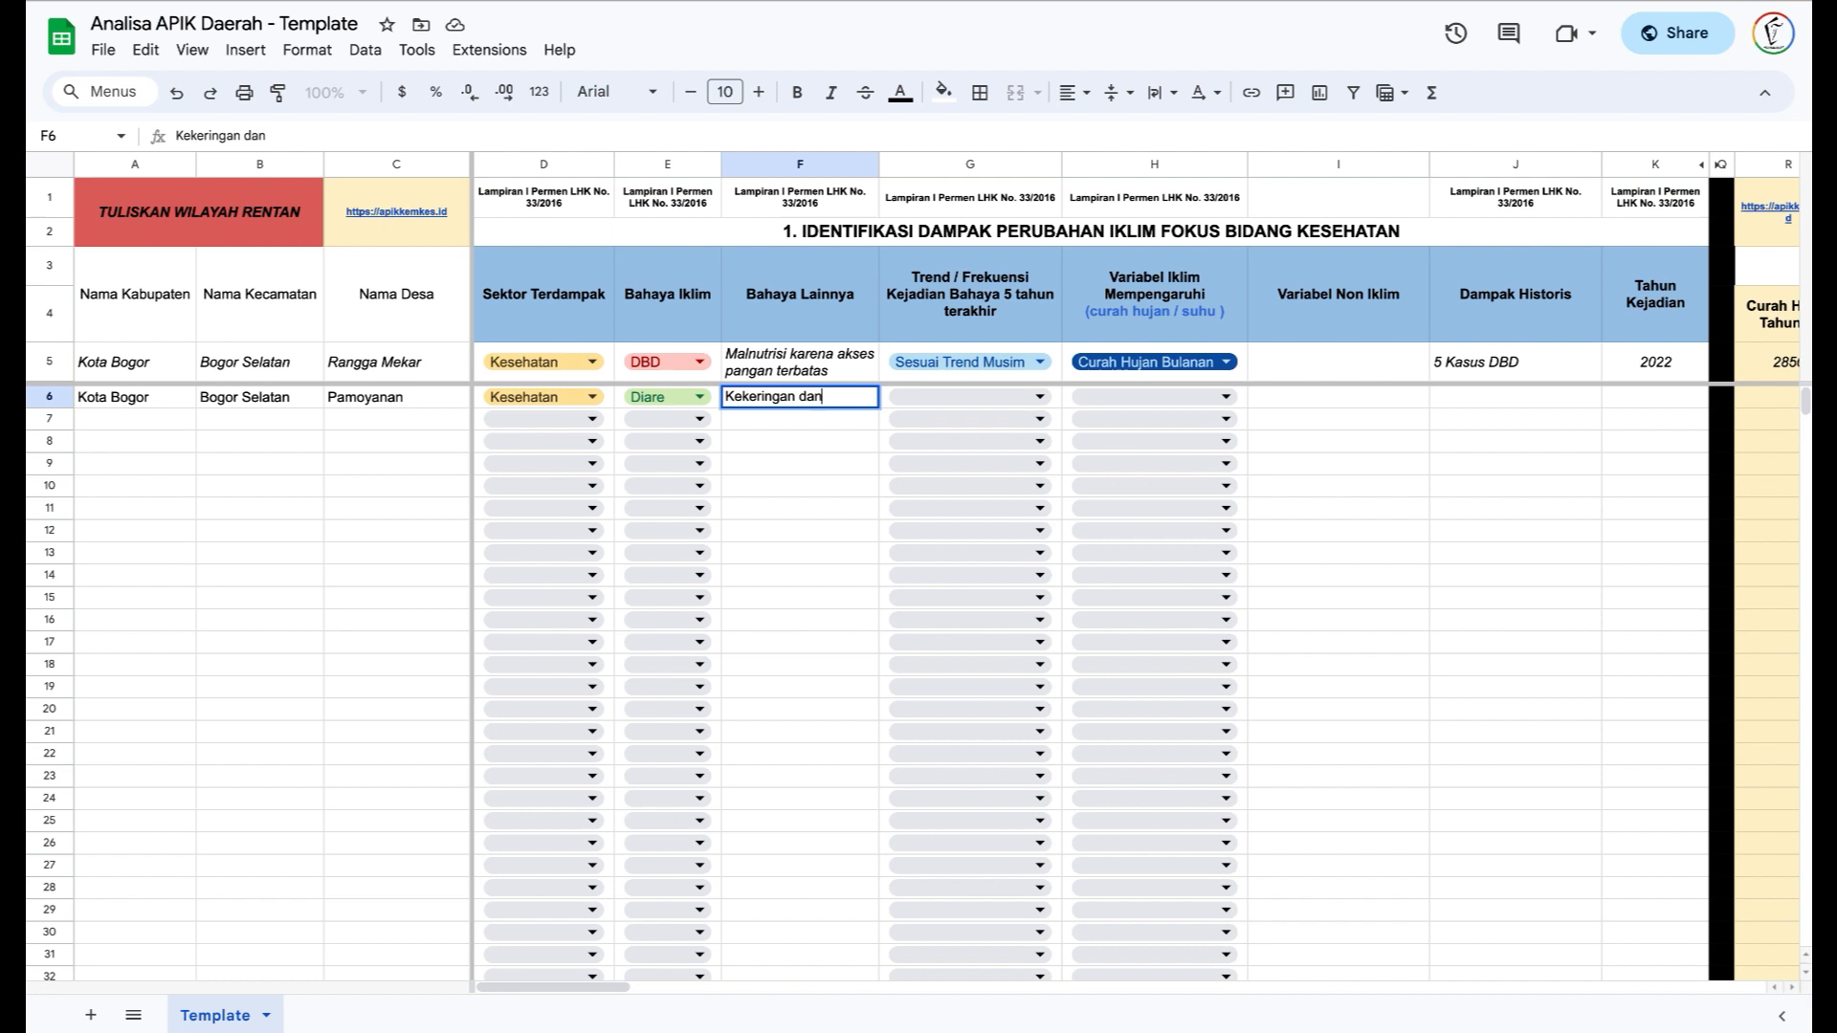
text(akses air bersih)
key(Return)
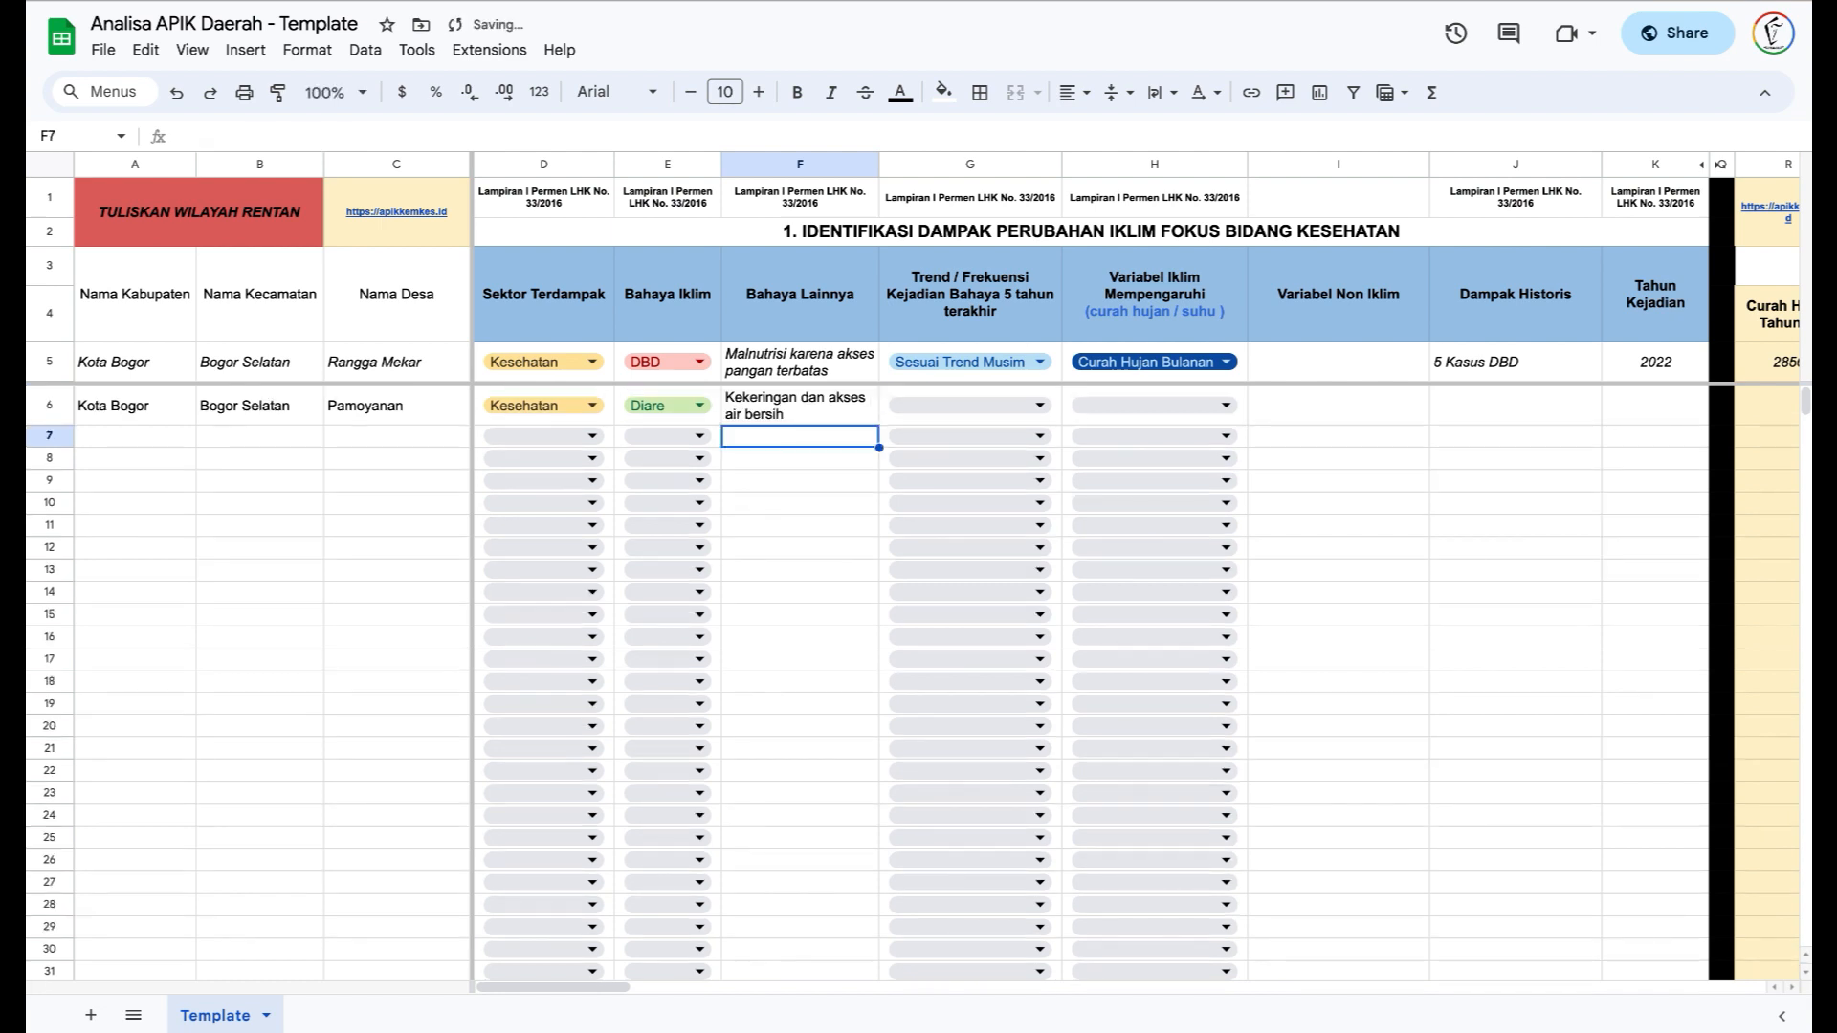
- Set row 6's five-year hazard trend to Meningkat and its influencing climate variable to Curah Hujan Musiman
click(1010, 284)
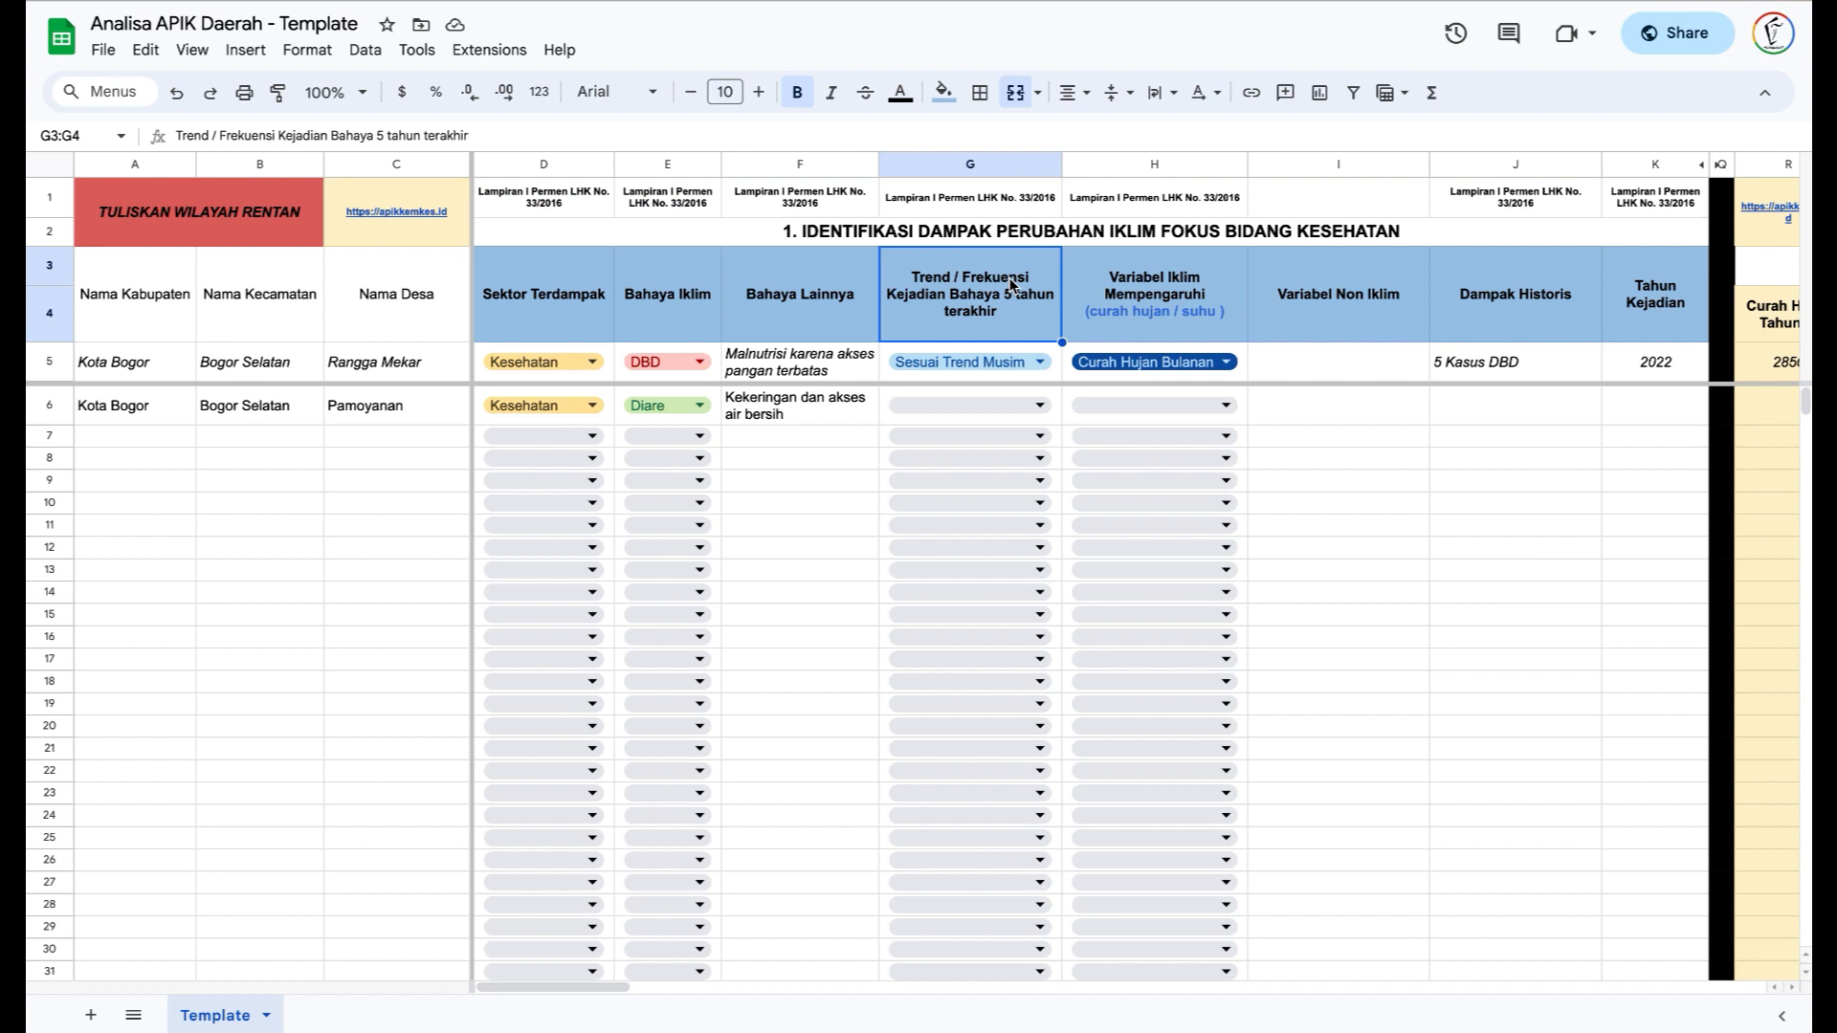
click(765, 410)
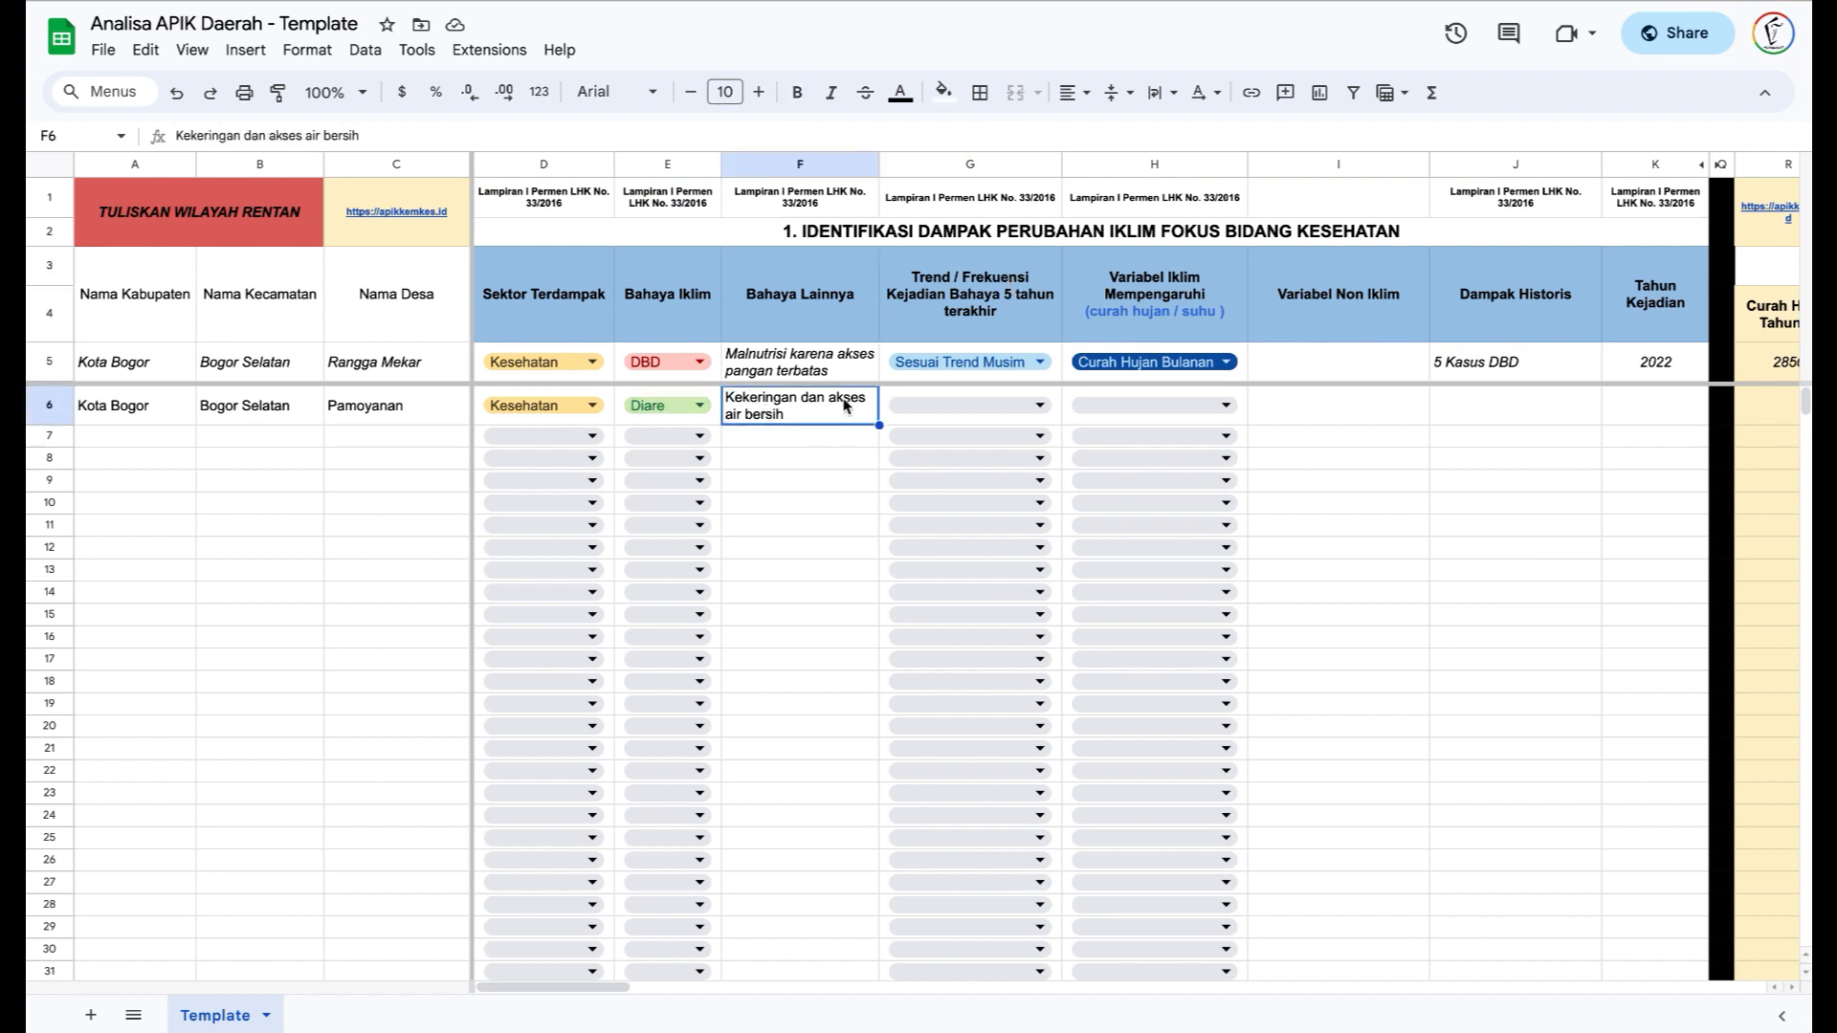
click(1012, 406)
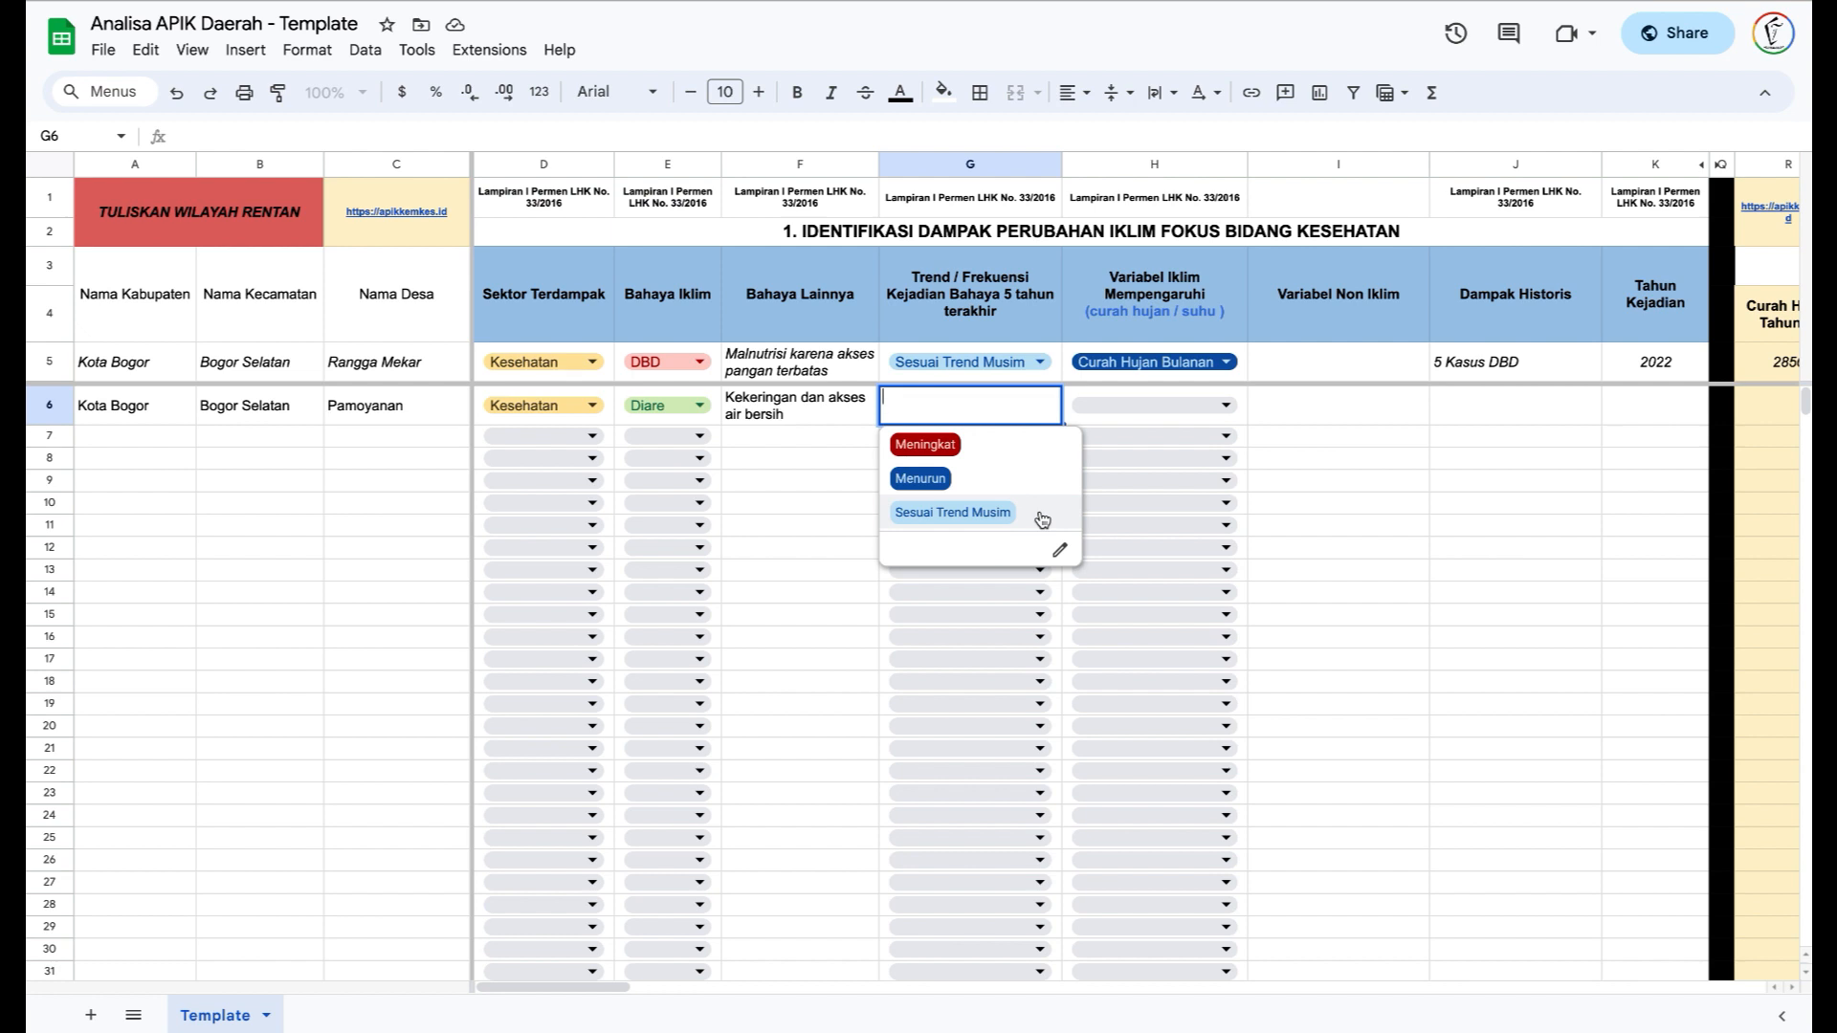
click(1049, 453)
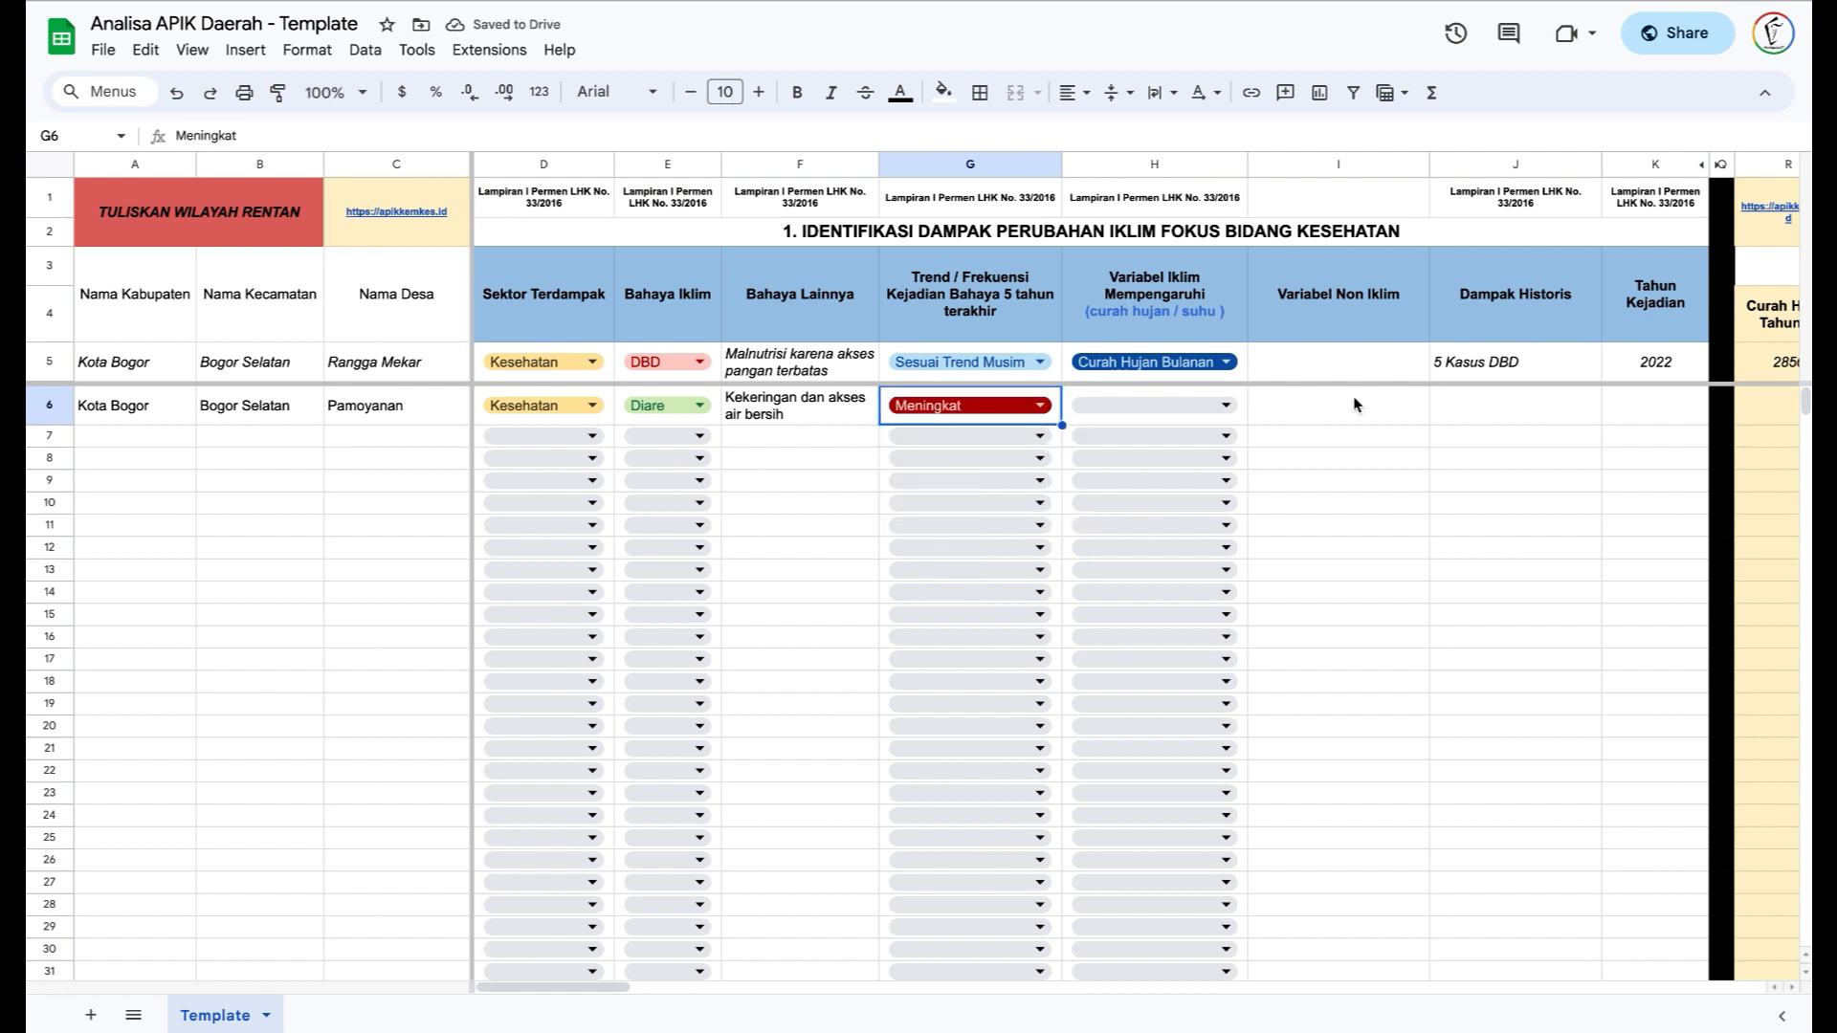
click(1226, 412)
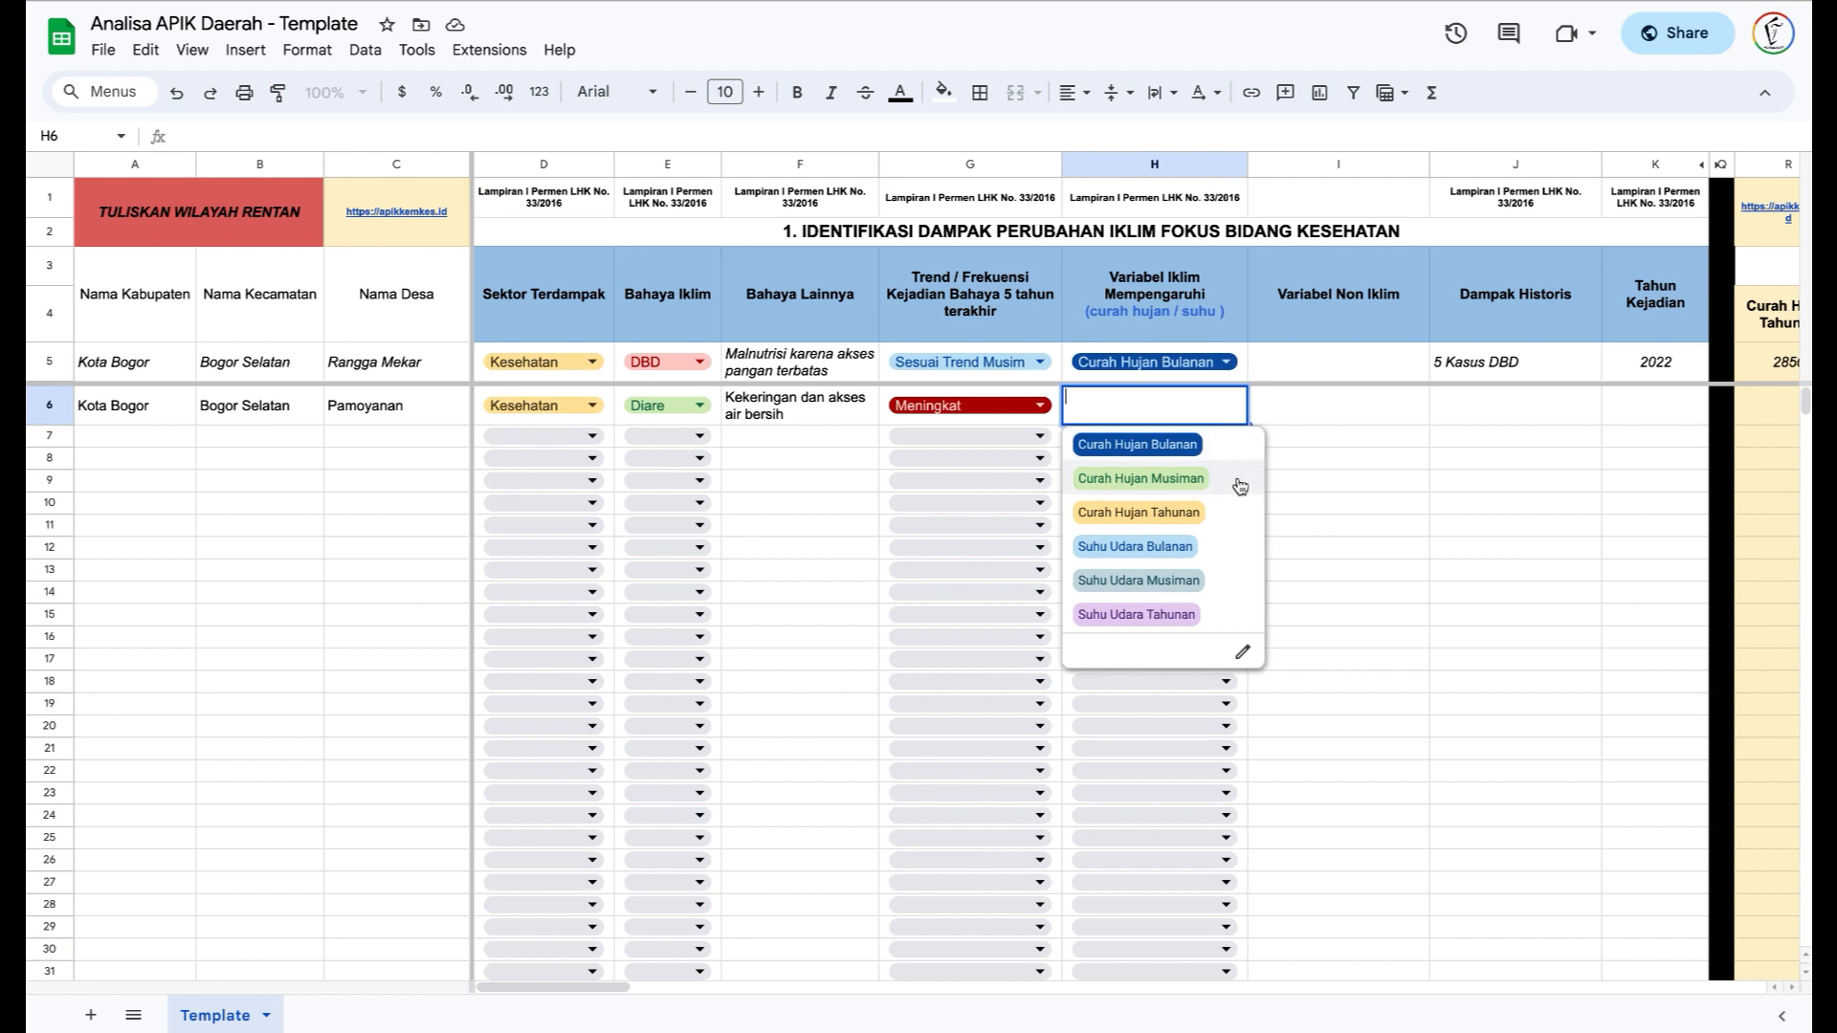
click(1141, 478)
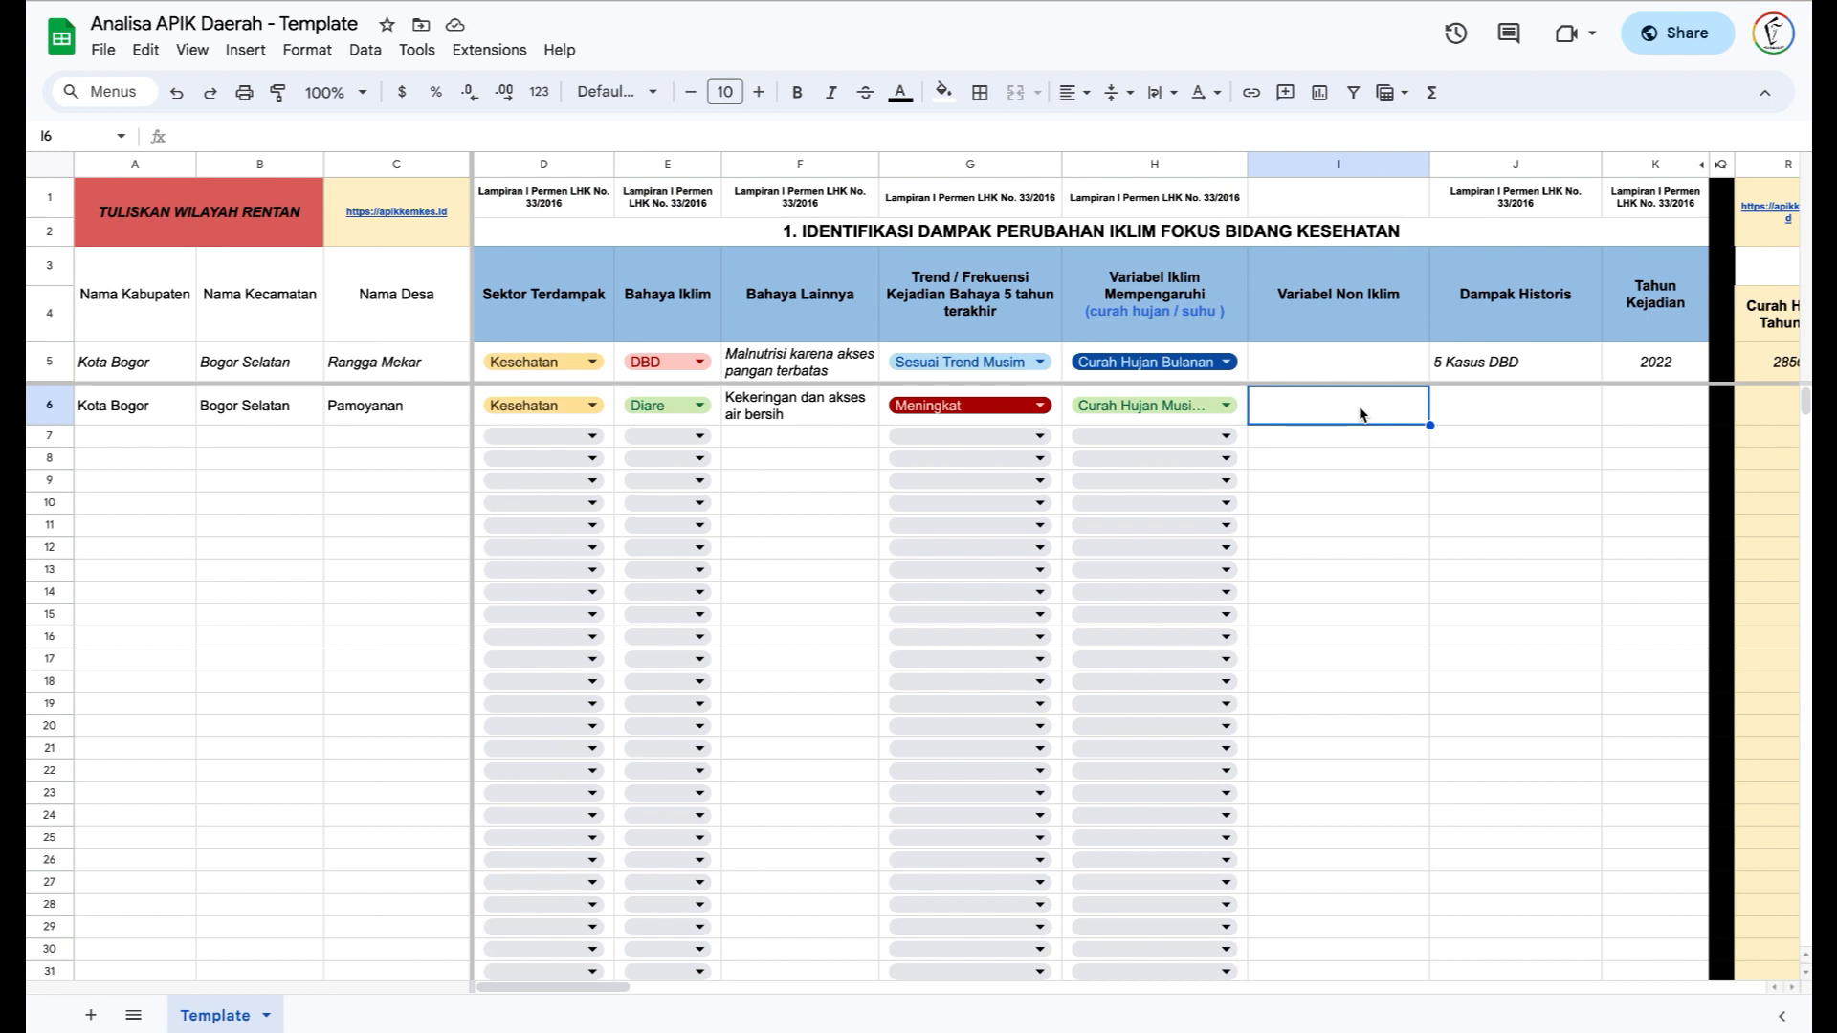
- Enter "Akses Air Bersih" as the Variabel Non Iklim in row 6
text(Aks)
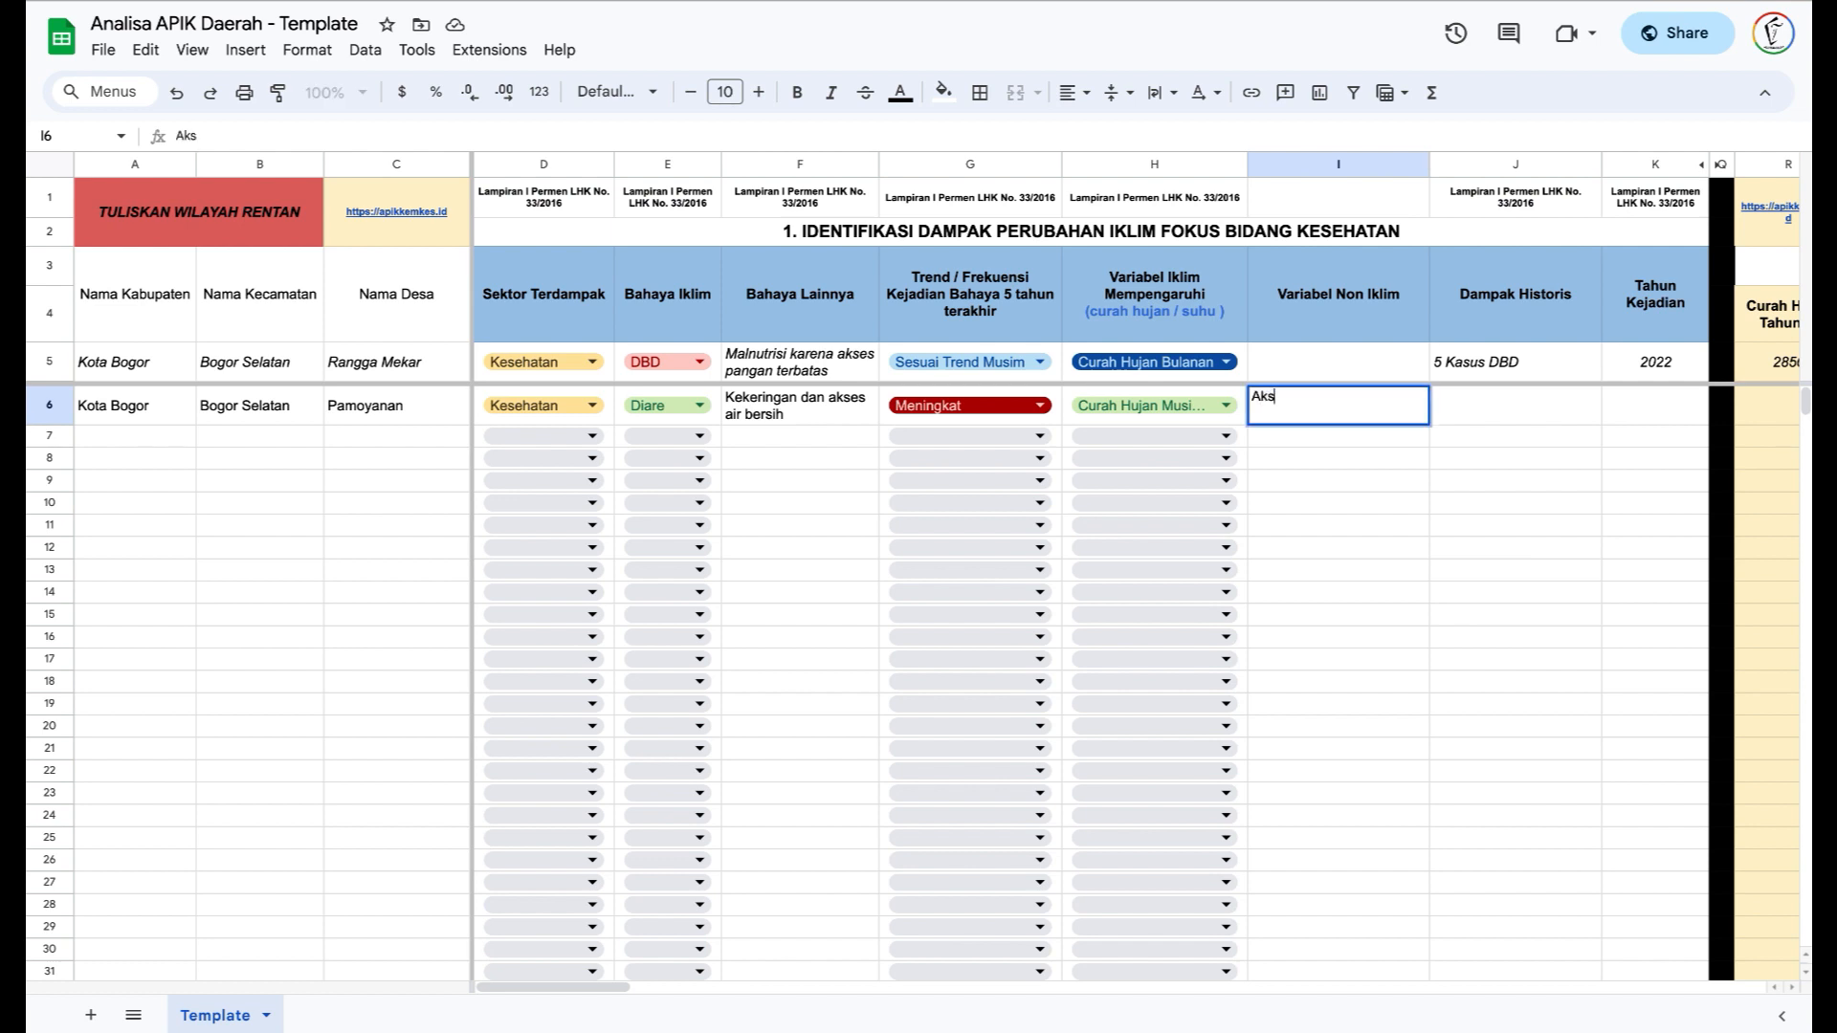
text(es Air Bersih)
key(Return)
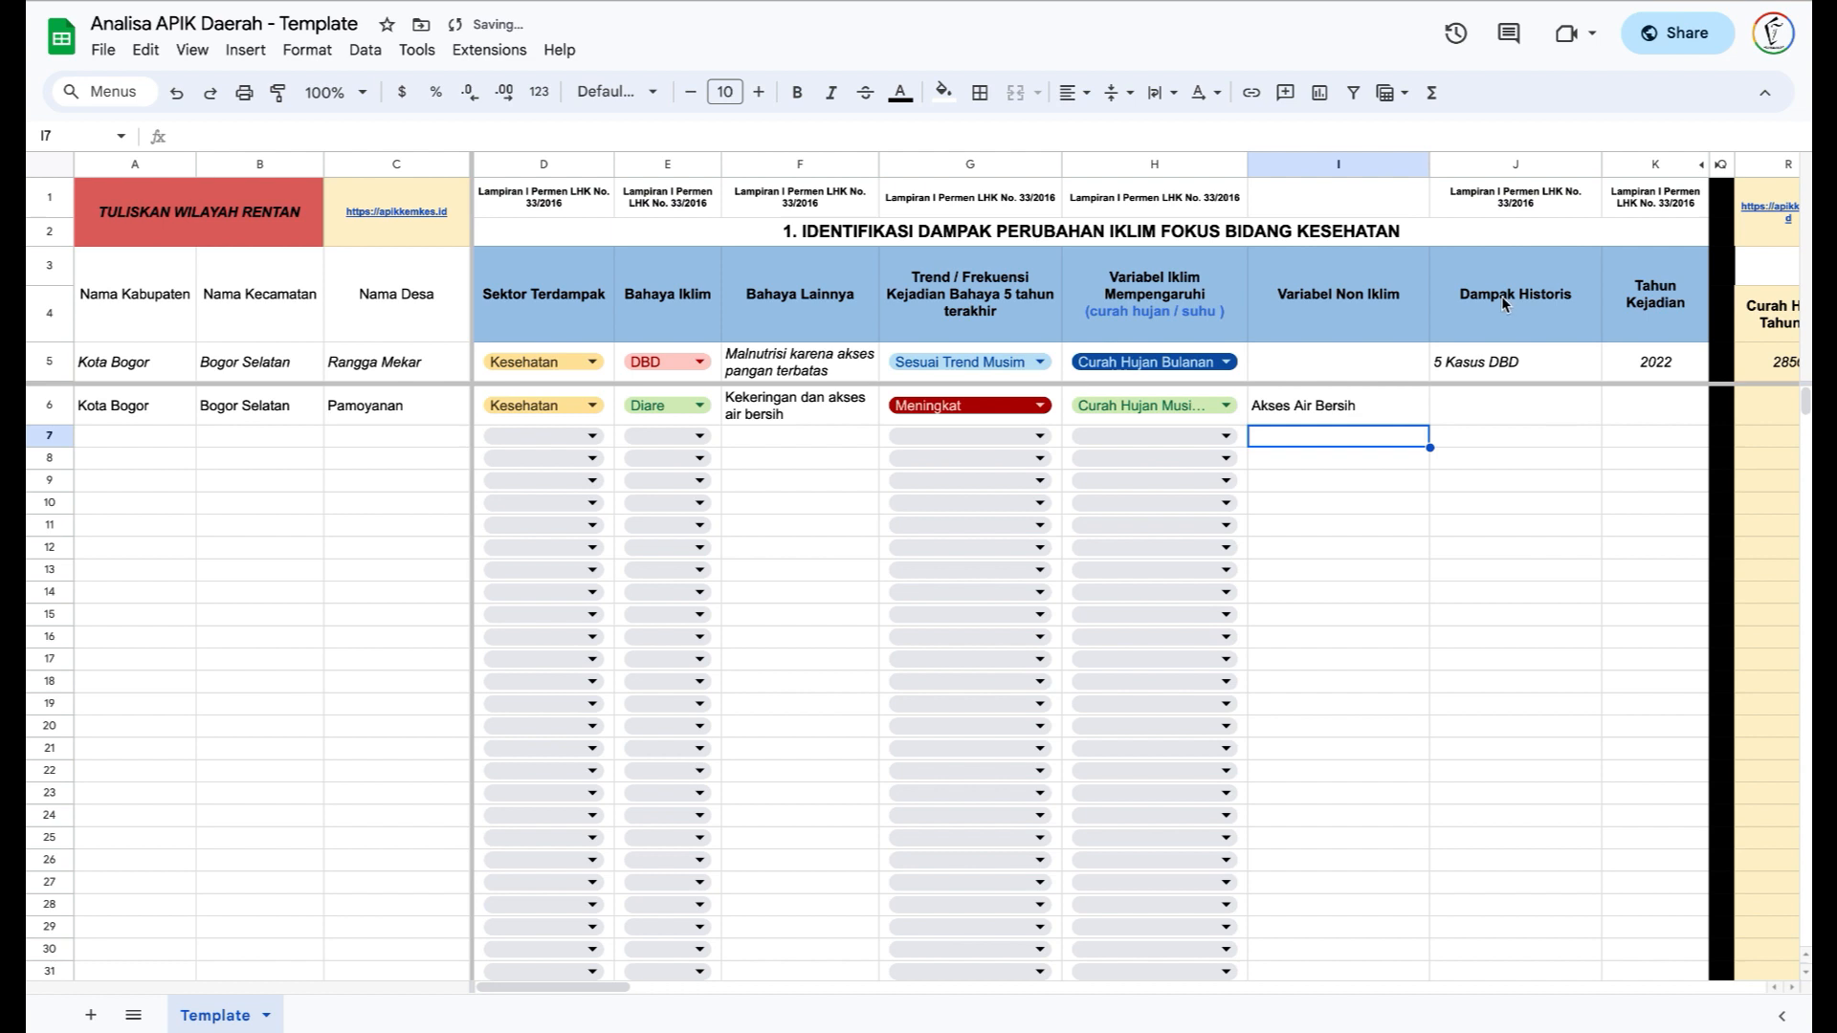
- Record "20 Kasus Diare" as row 6's Dampak Historis and 2022 as its Tahun Kejadian
click(1515, 414)
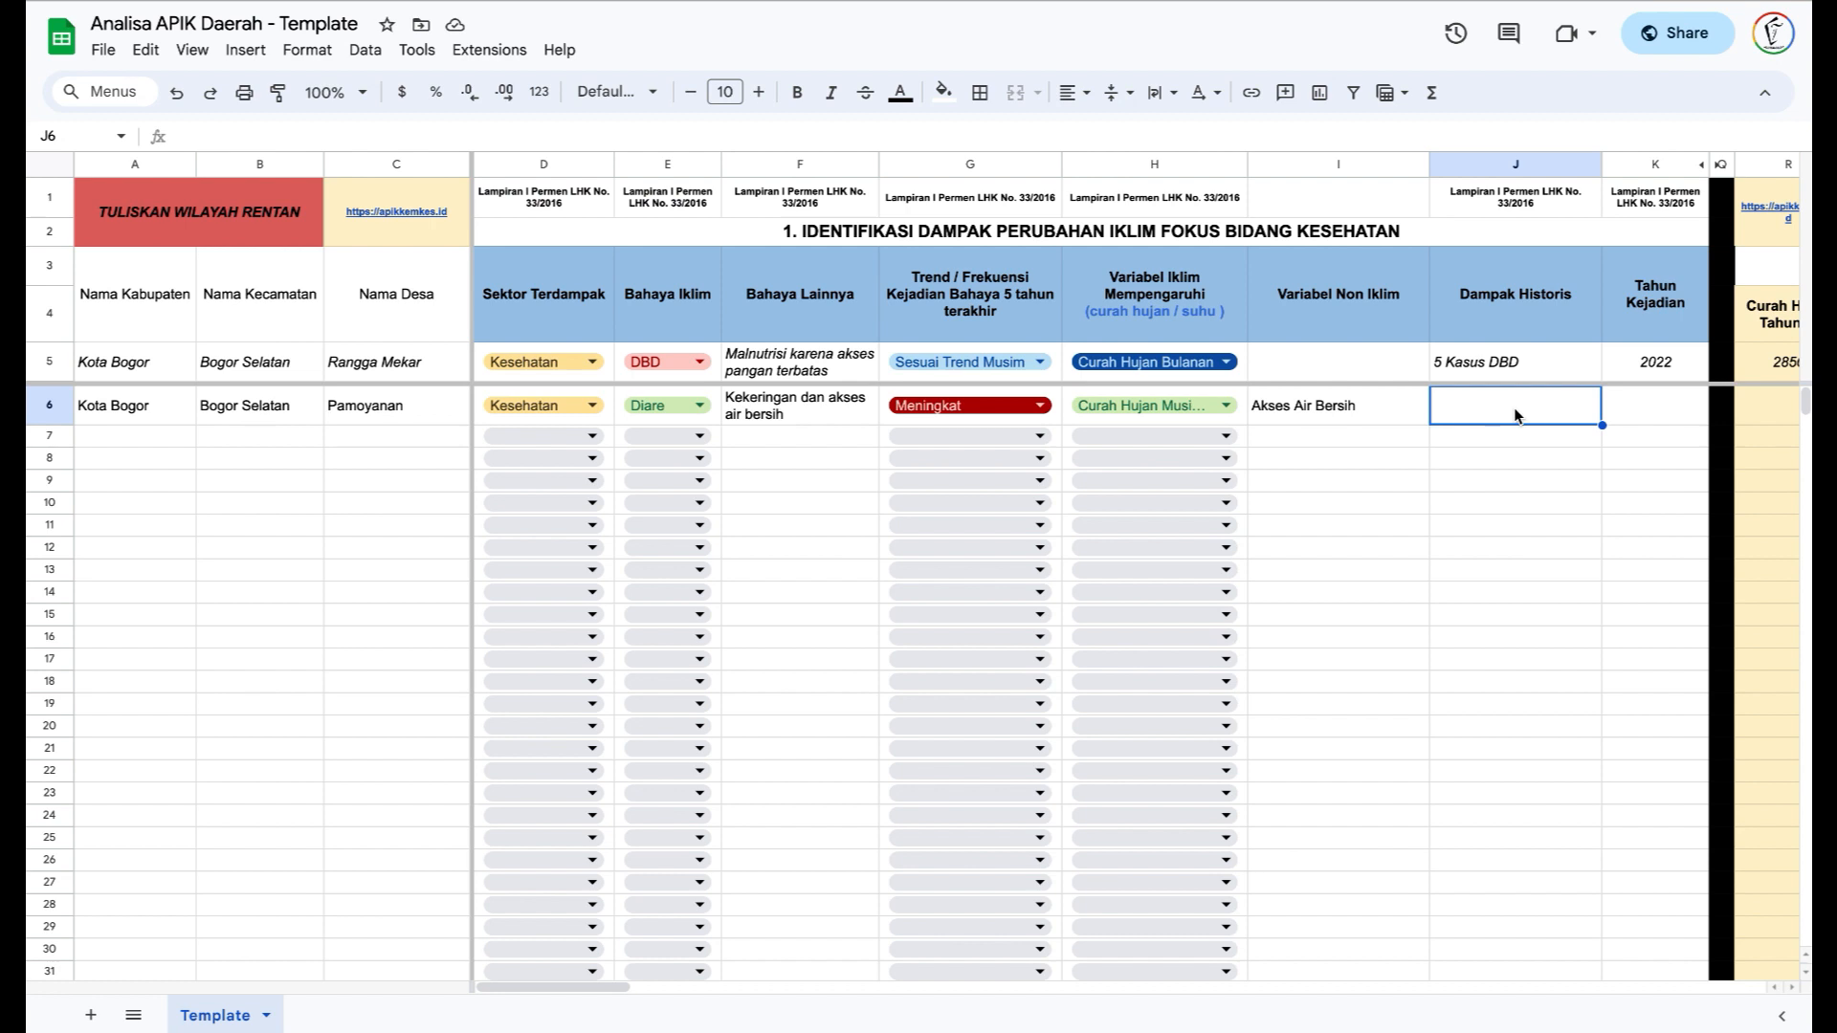
text(20 Kasus )
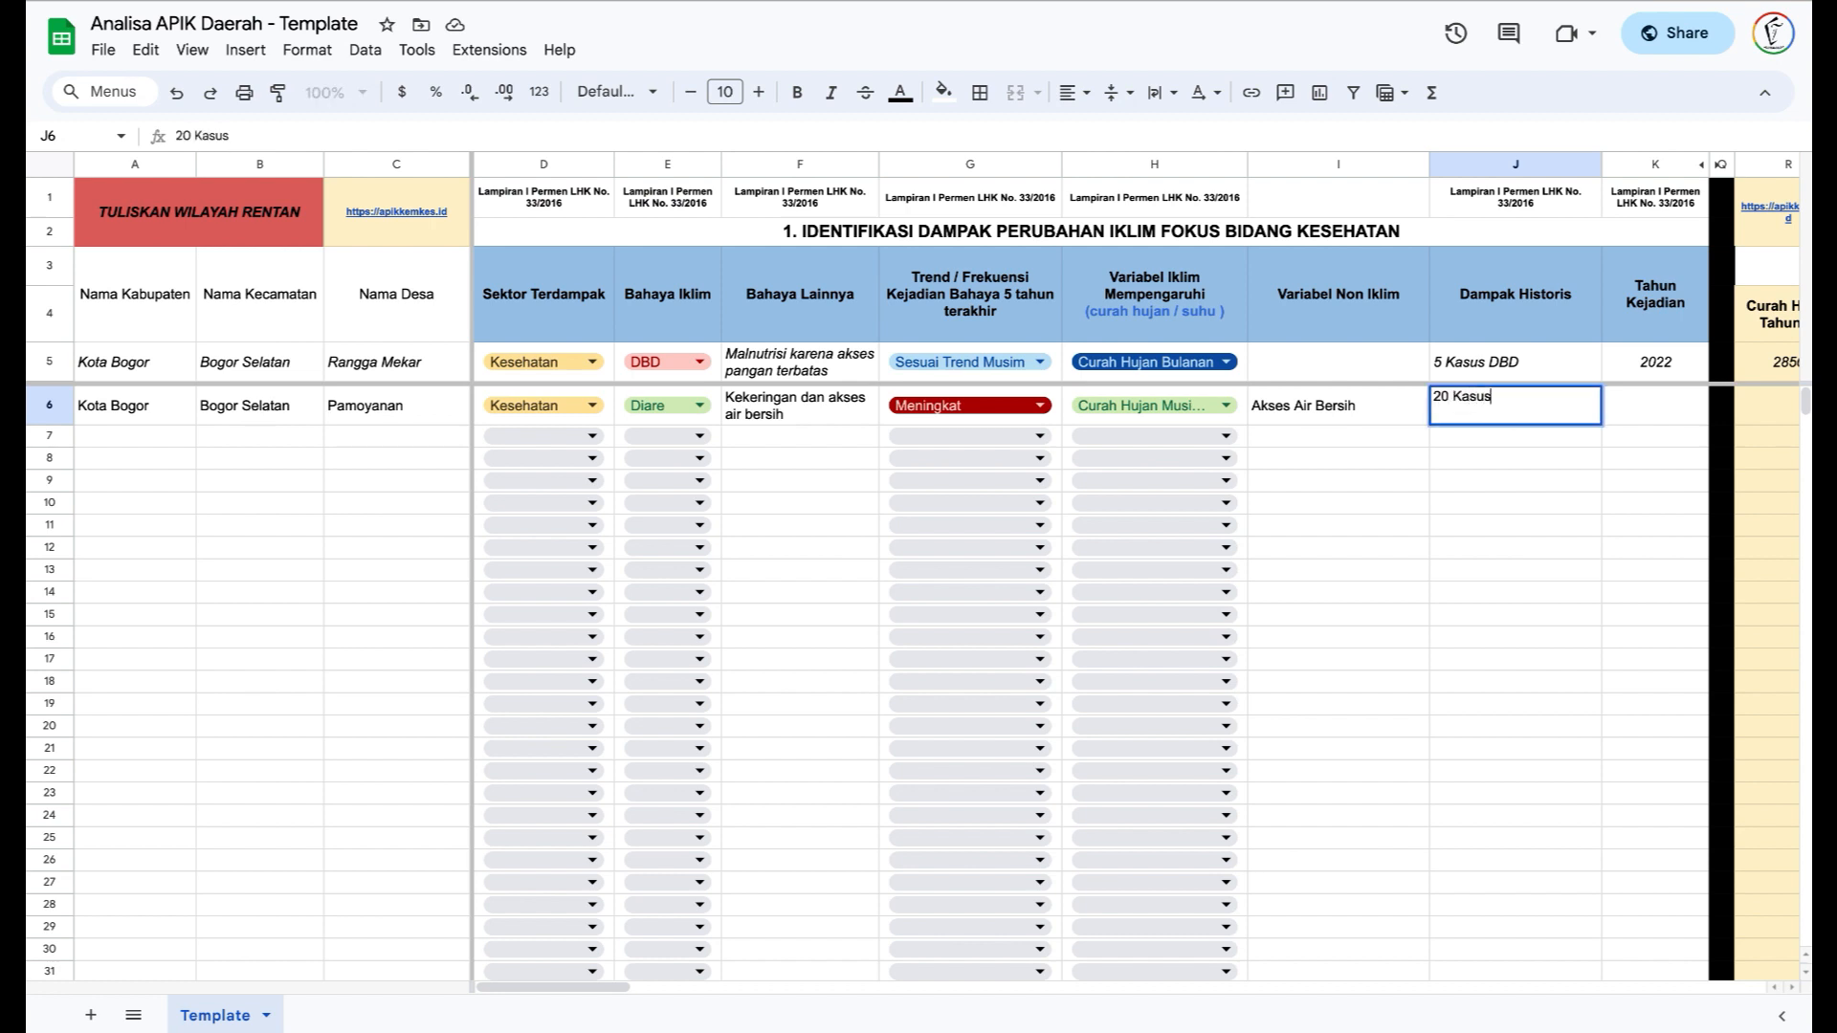
text(Diare)
key(Return)
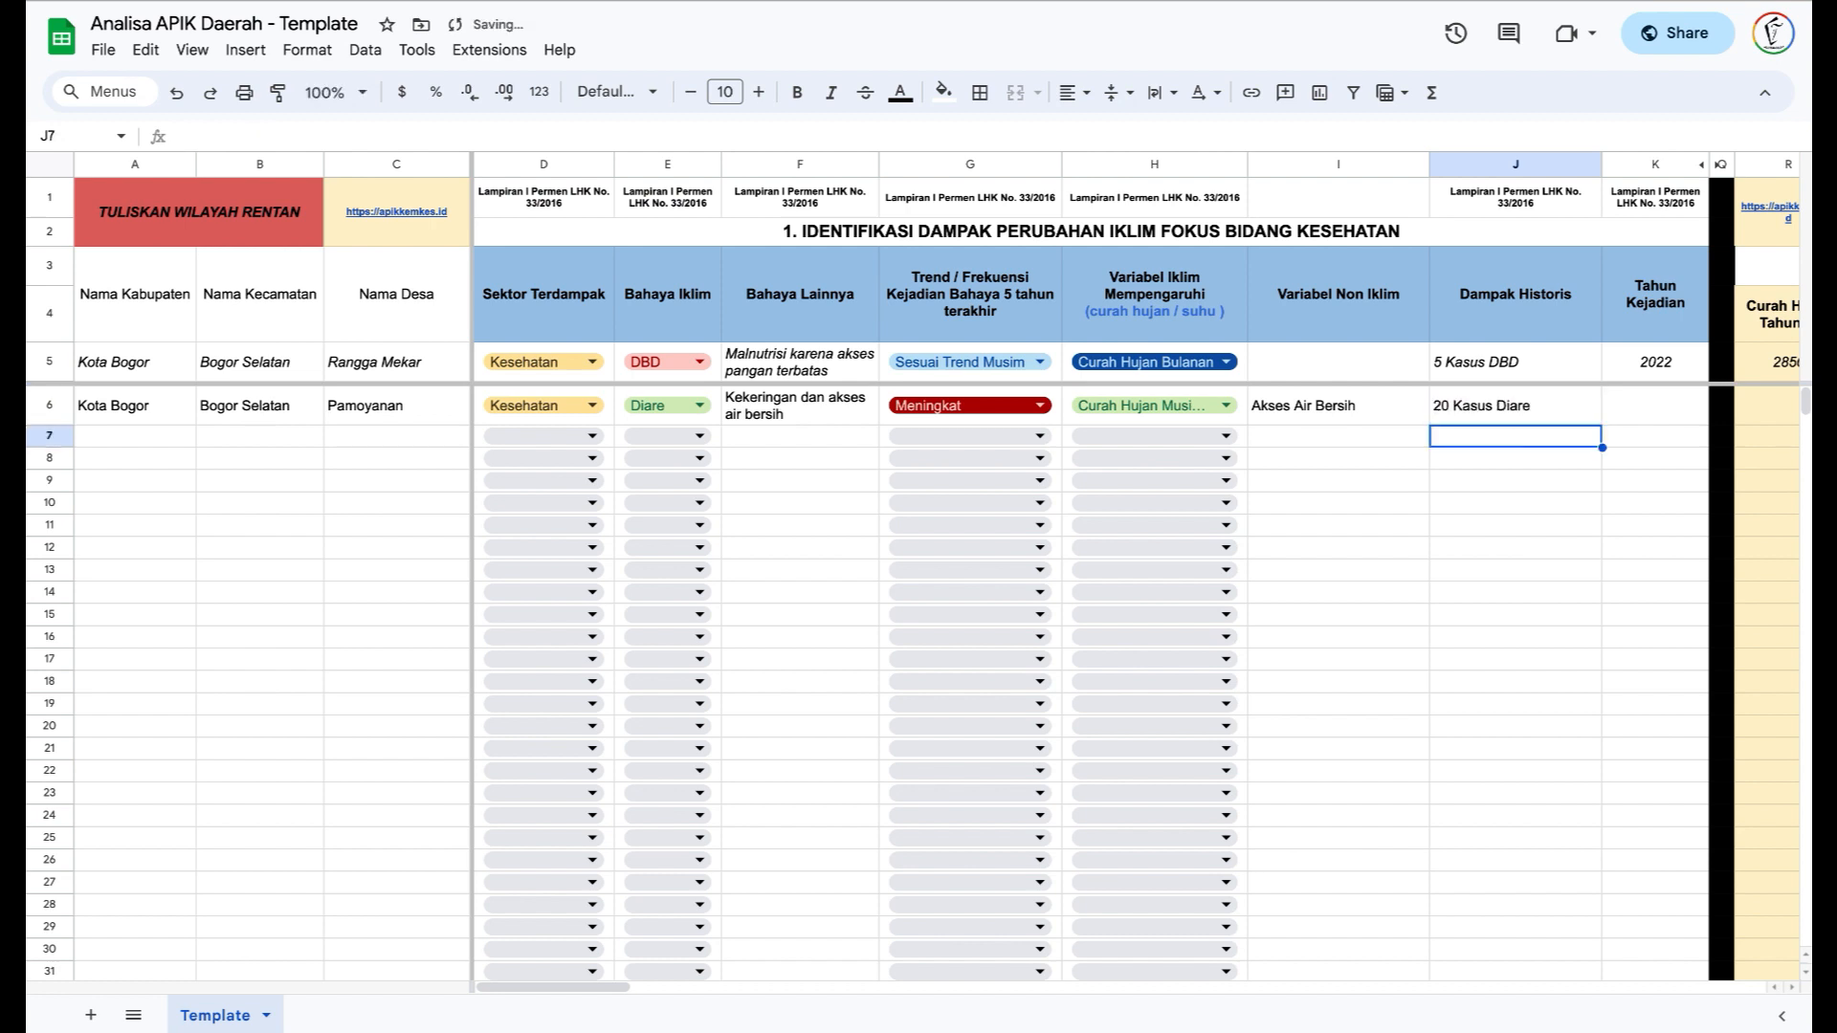
click(1667, 410)
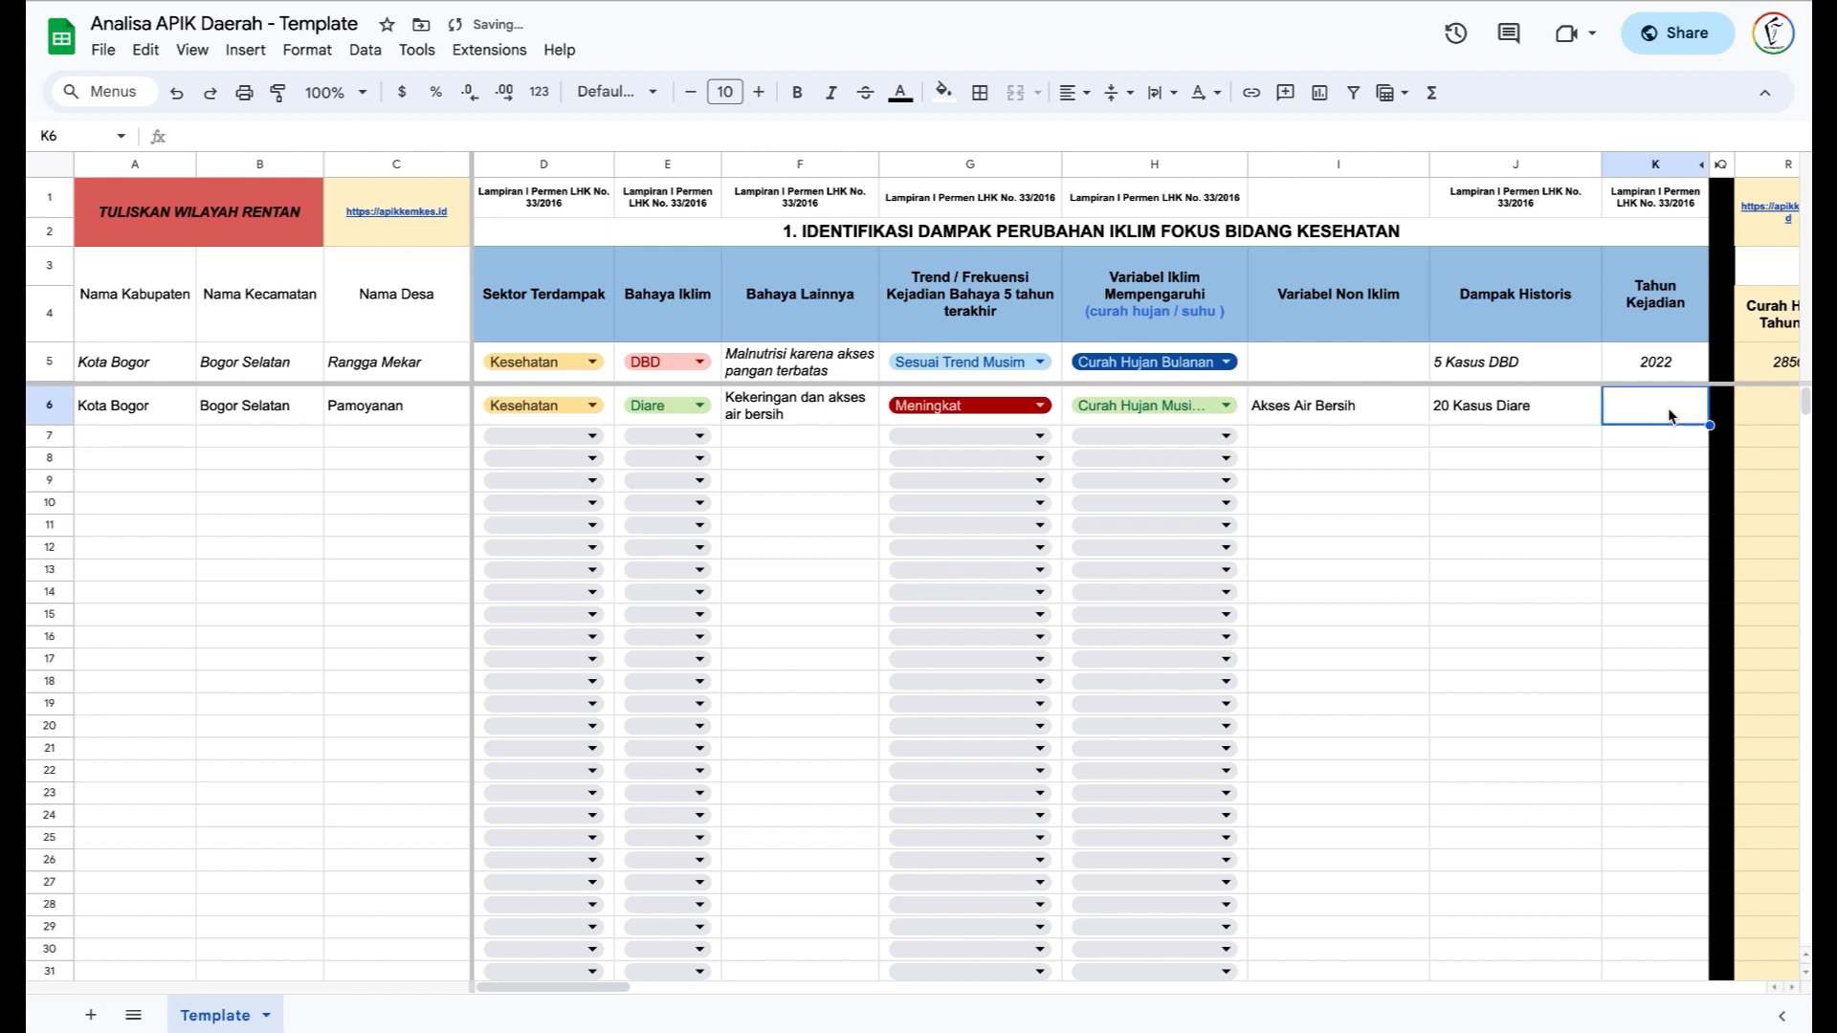
text(20)
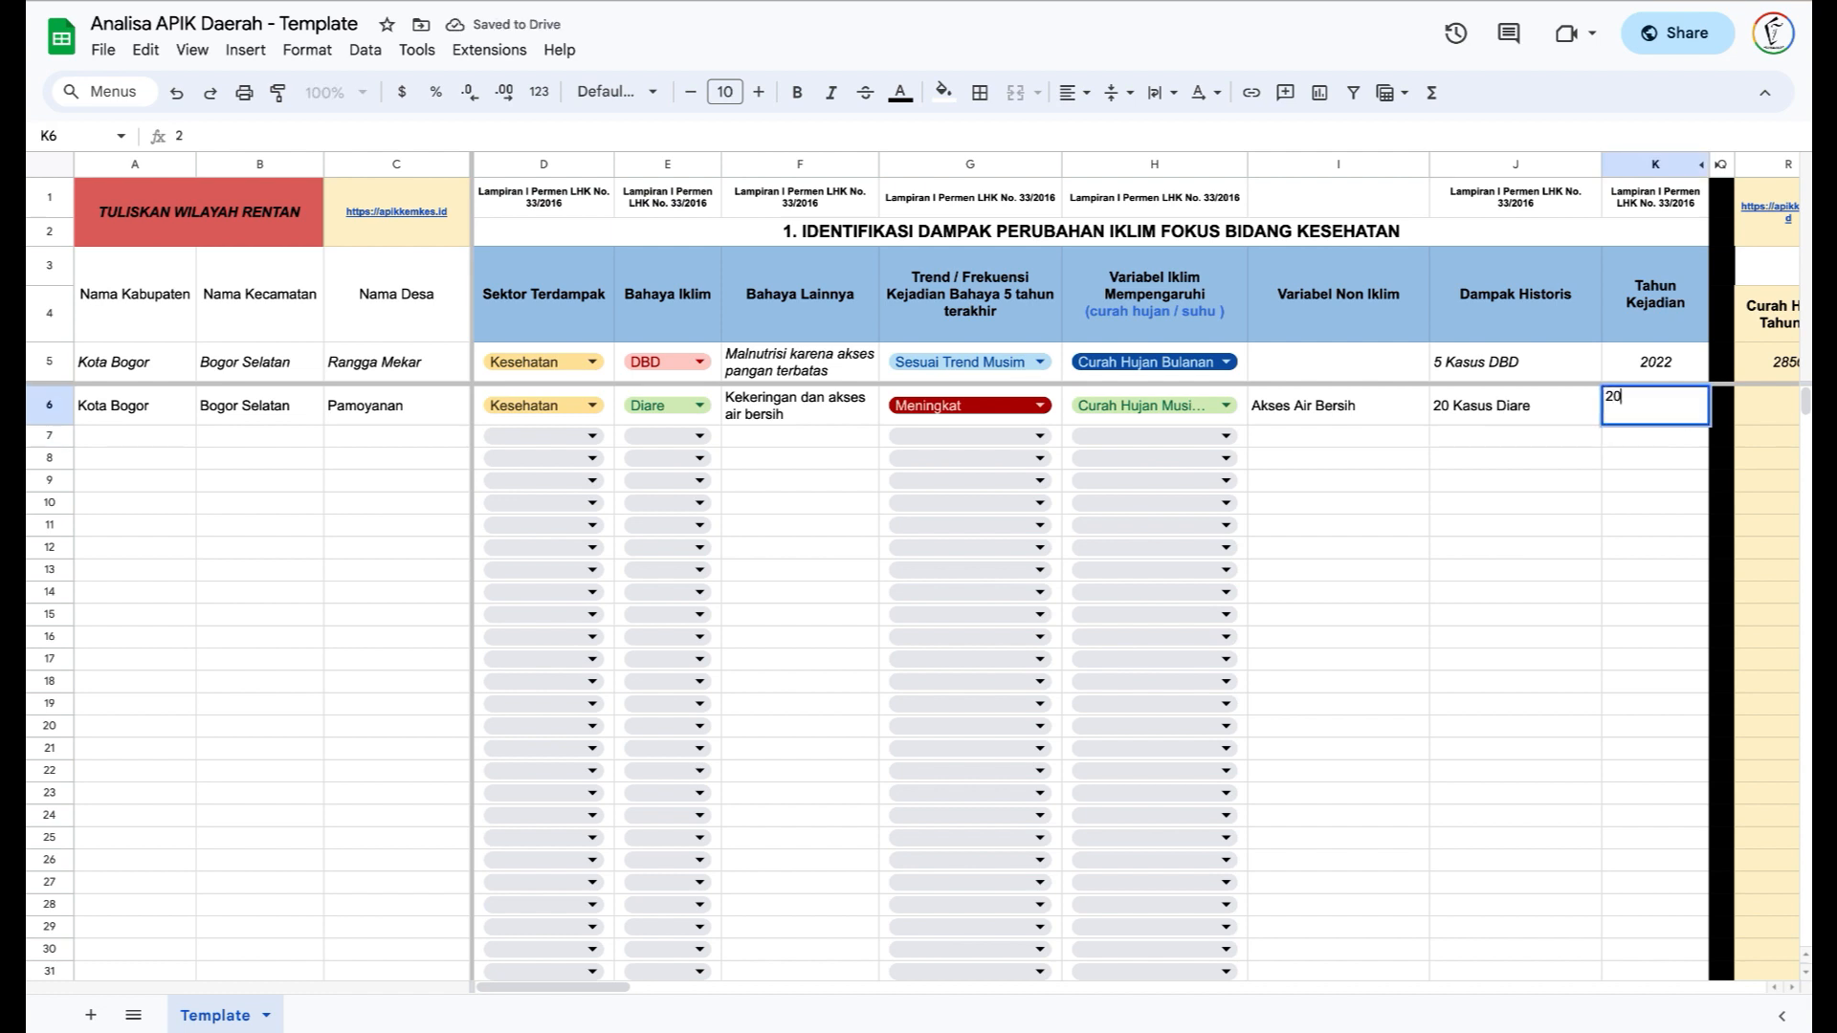
text(22)
key(Return)
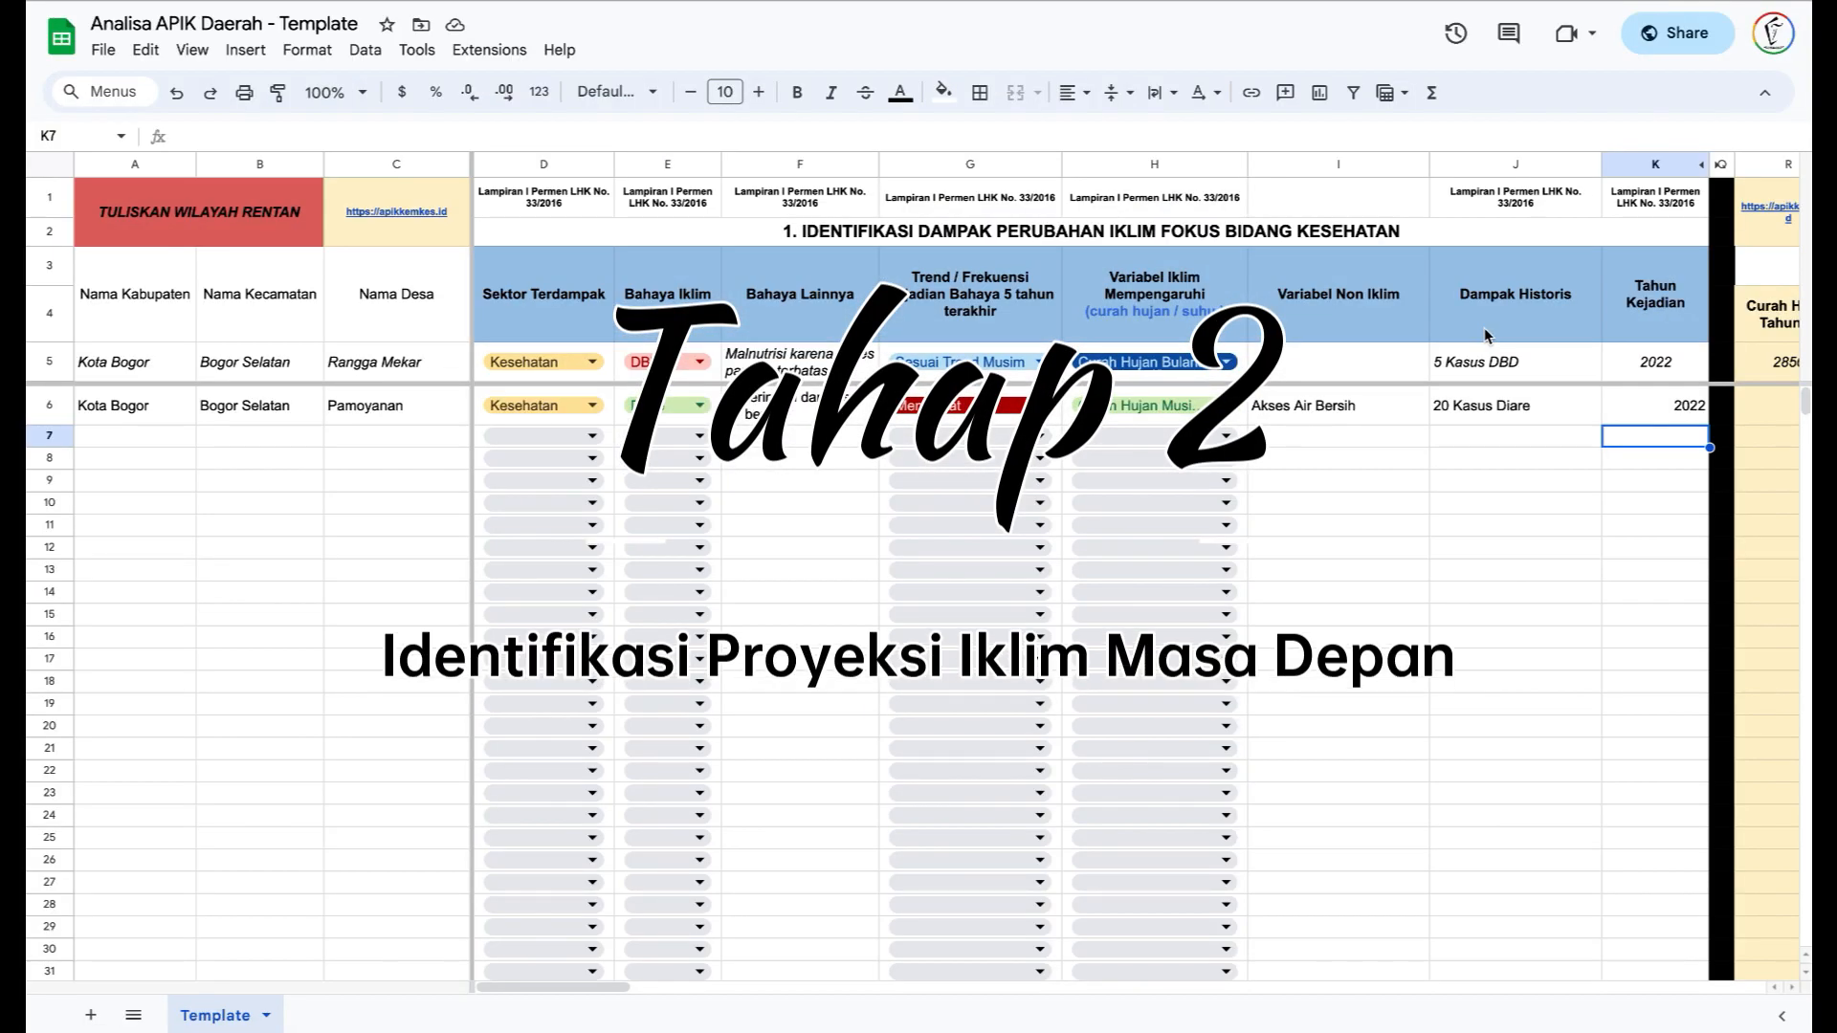
- Preview the apikkemkes.id source link above the Curah Hujan Tahunan column in the climate projection section
scroll(1546, 383, right, 10)
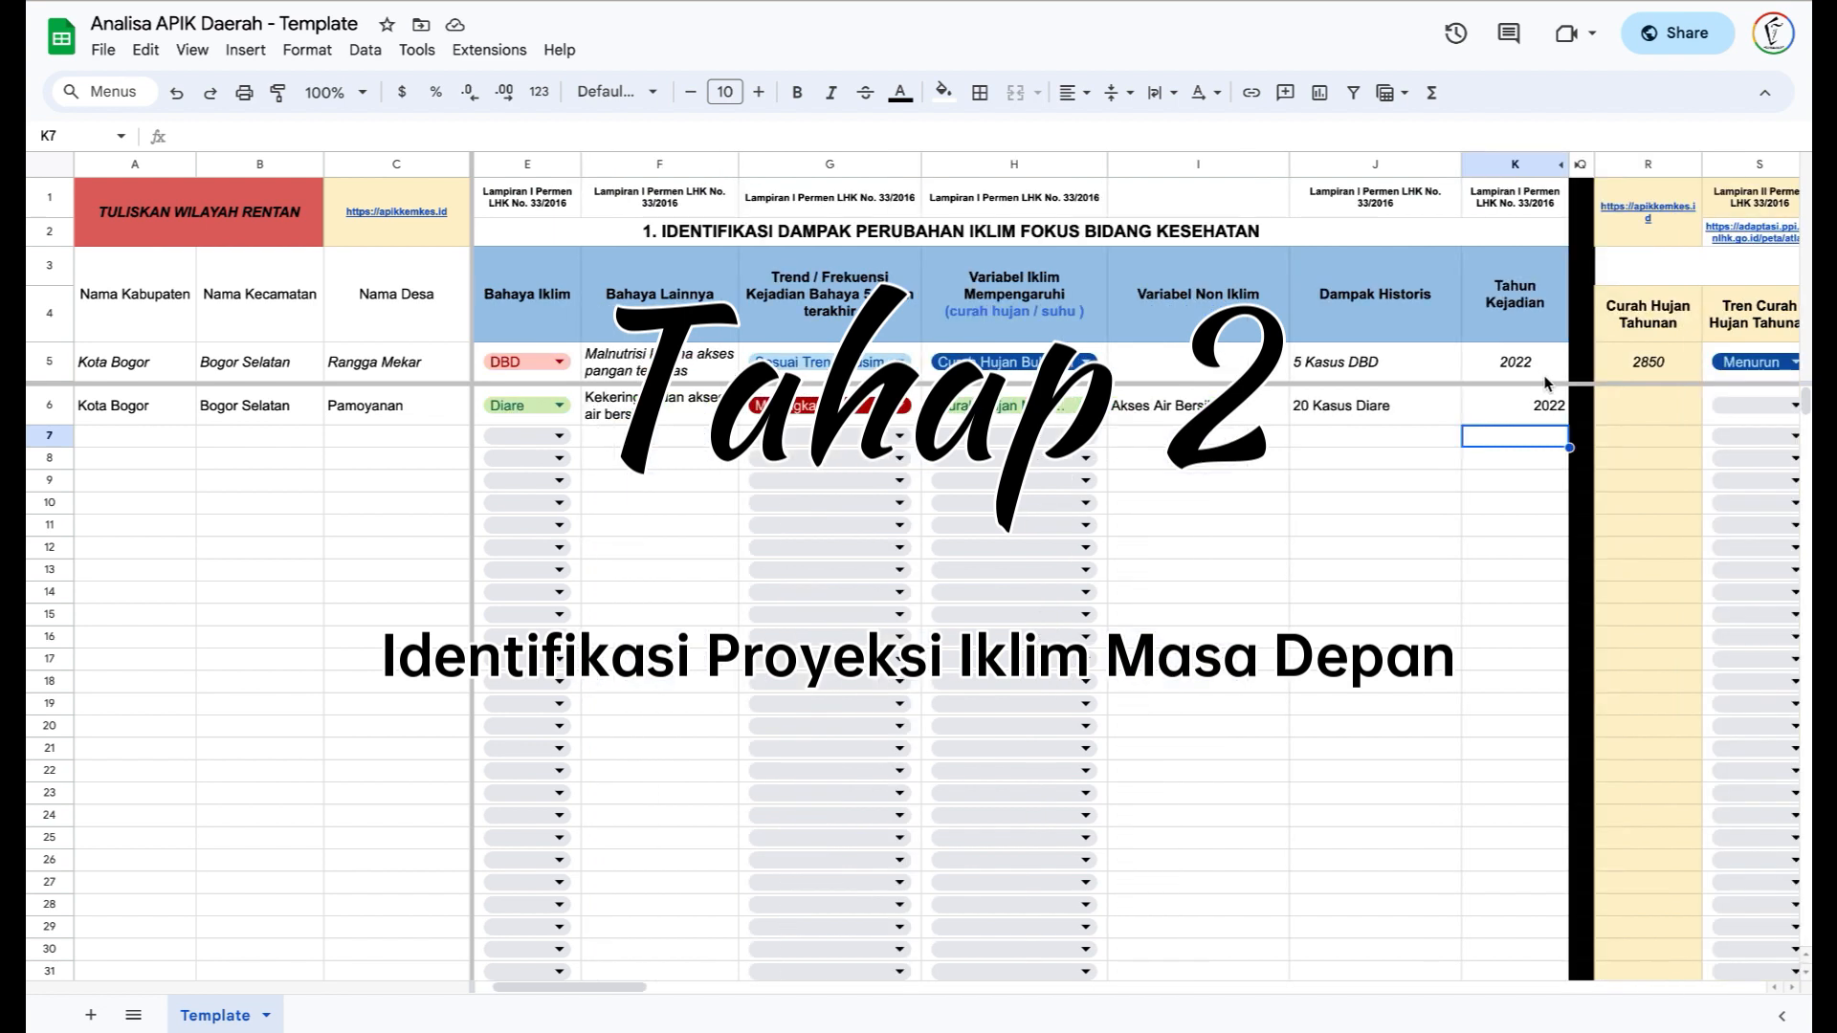
scroll(1546, 382, right, 6)
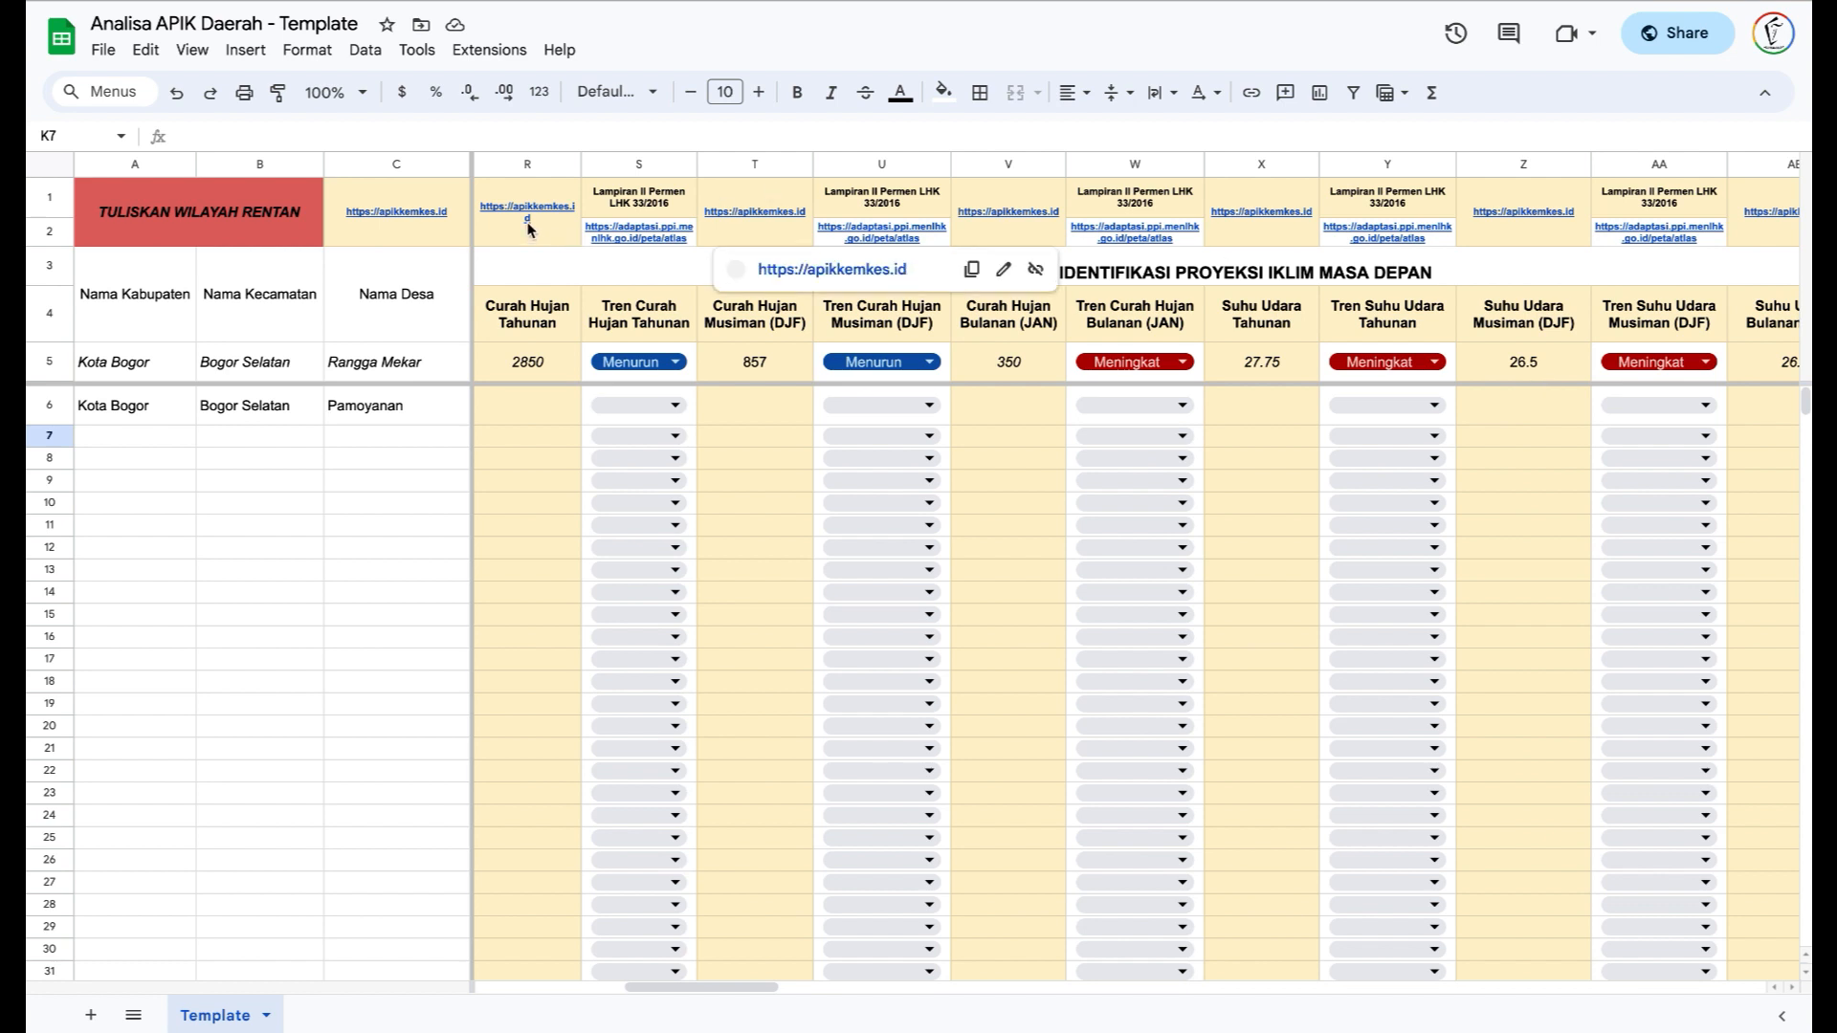
mouse_move(527, 228)
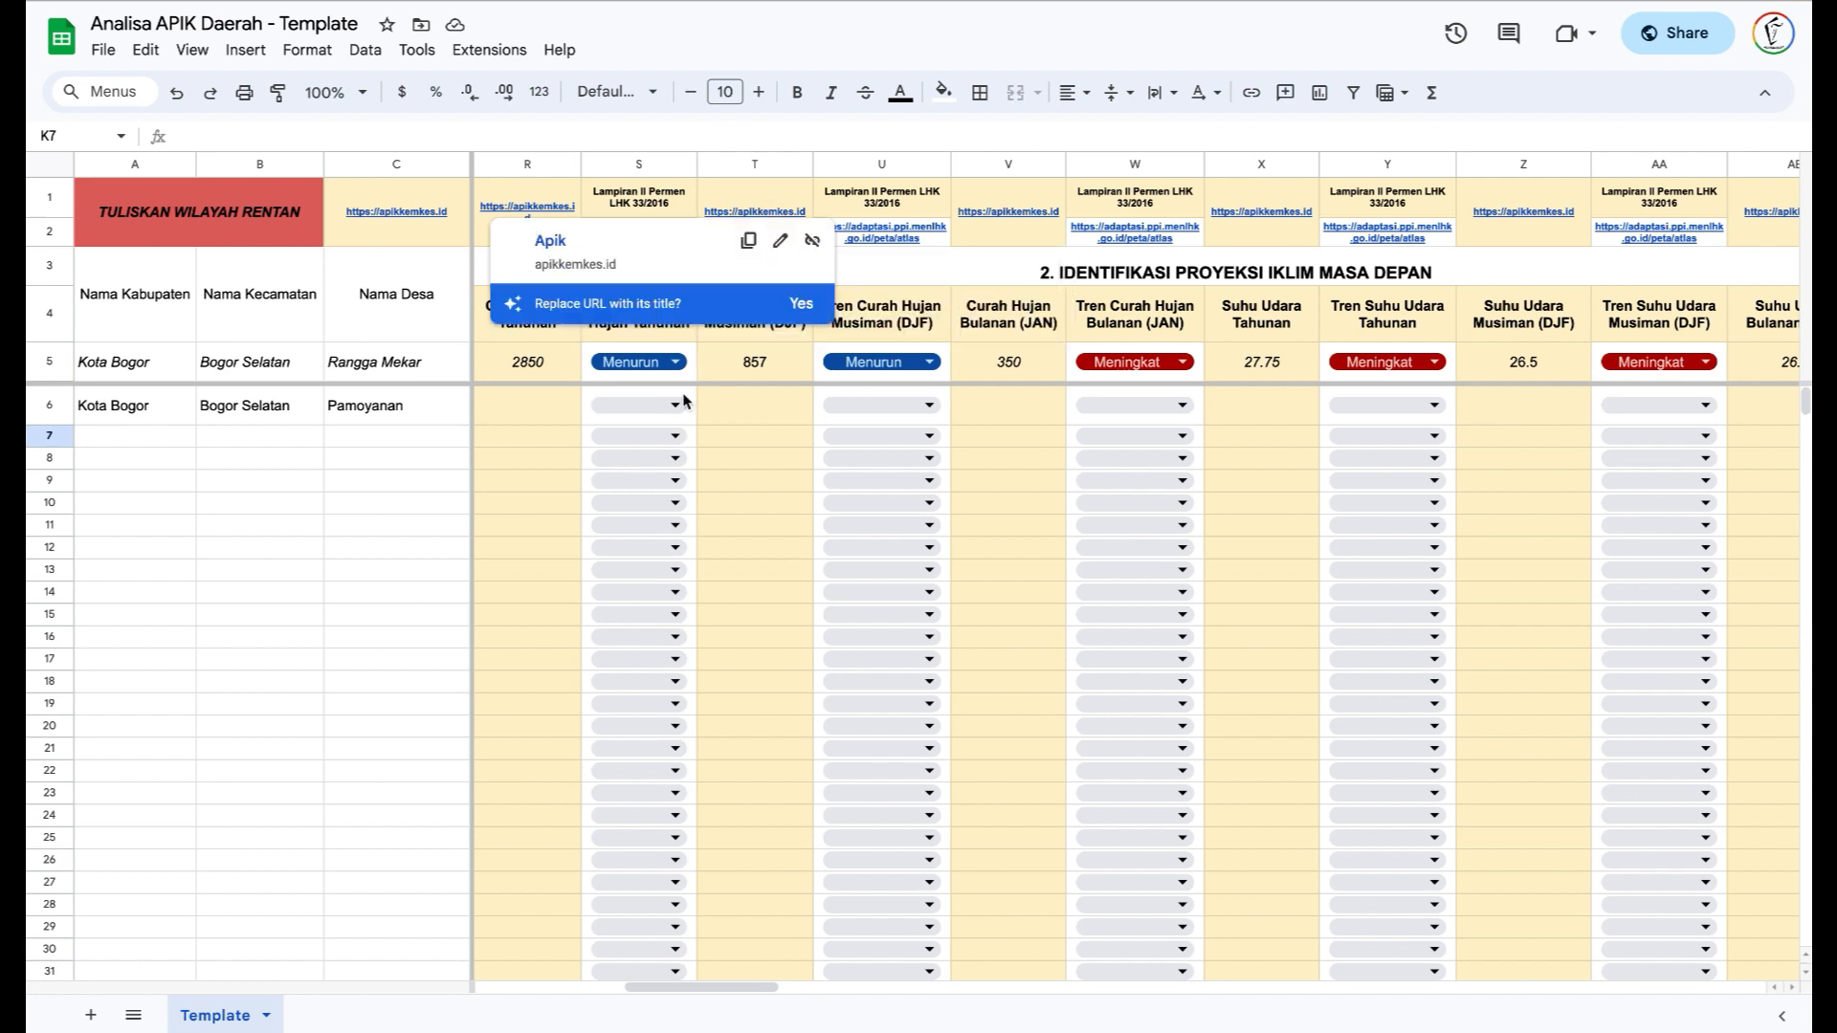
- Go through the projection headers for Curah Hujan Musiman (DJF) and Bulanan (JAN), and for Suhu Udara Tahunan, Musiman and Bulanan
mouse_move(667, 240)
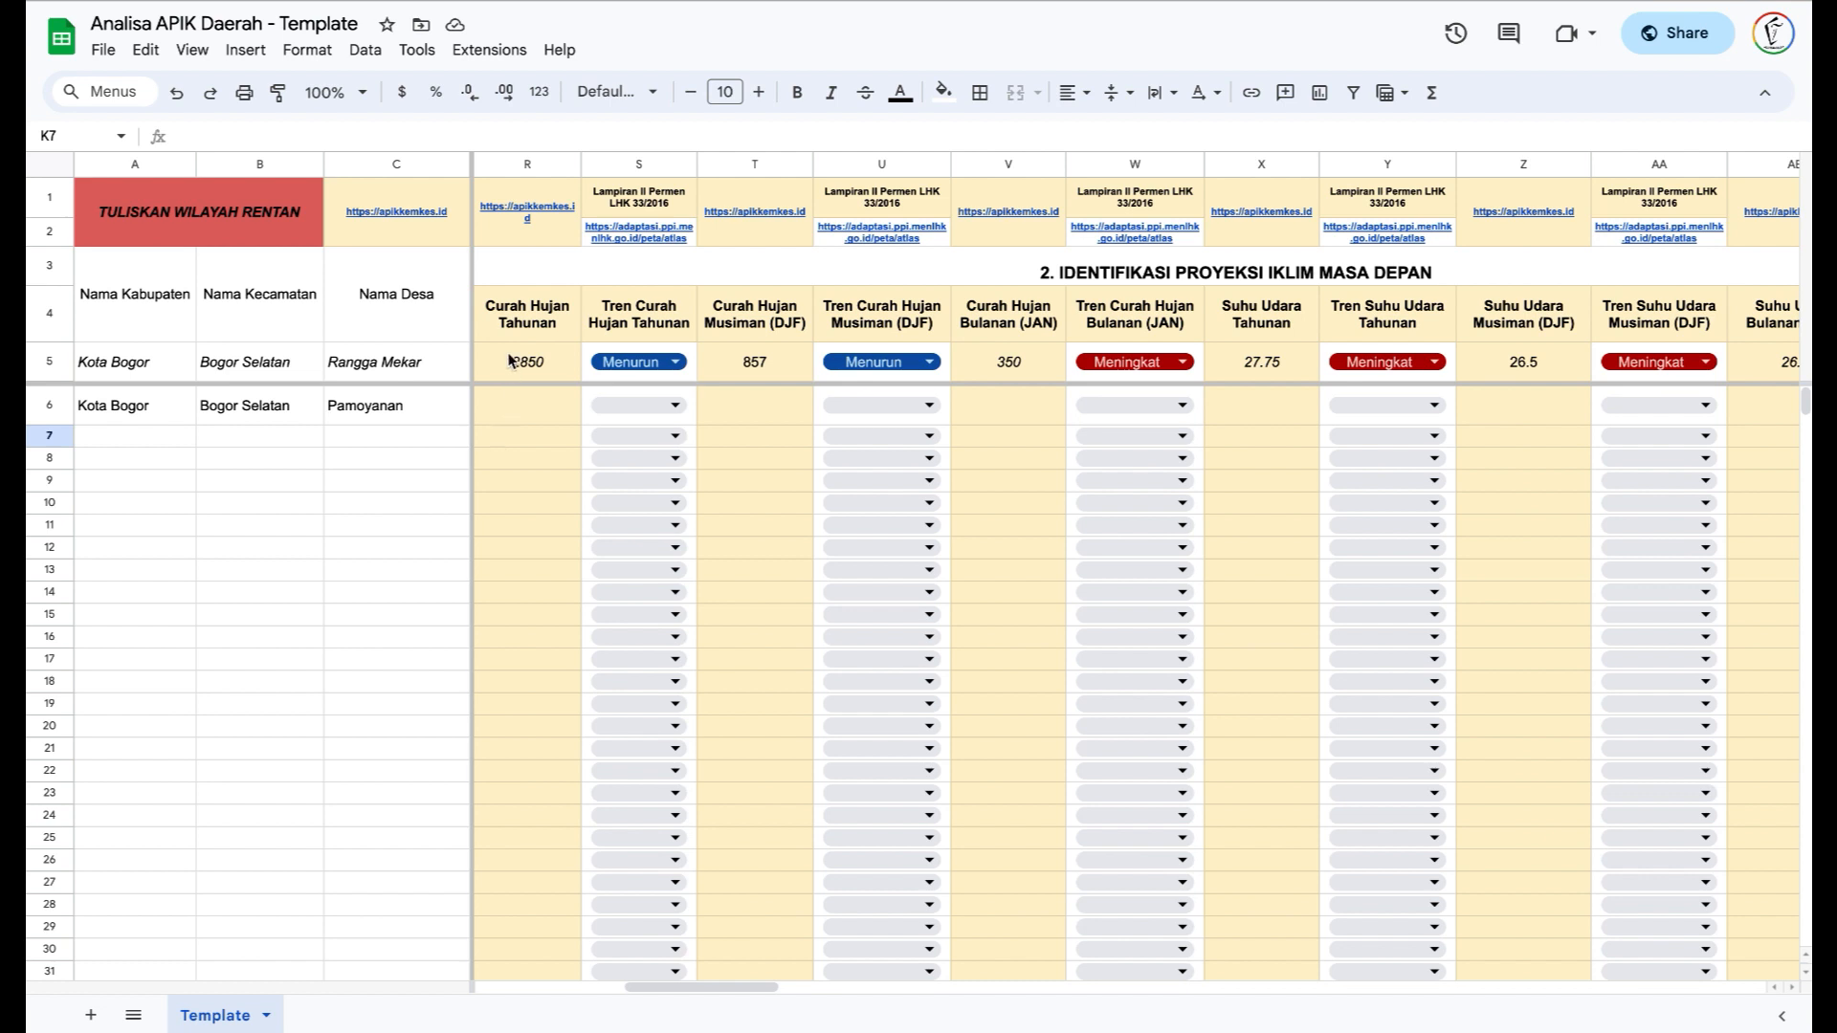
click(763, 329)
click(1007, 332)
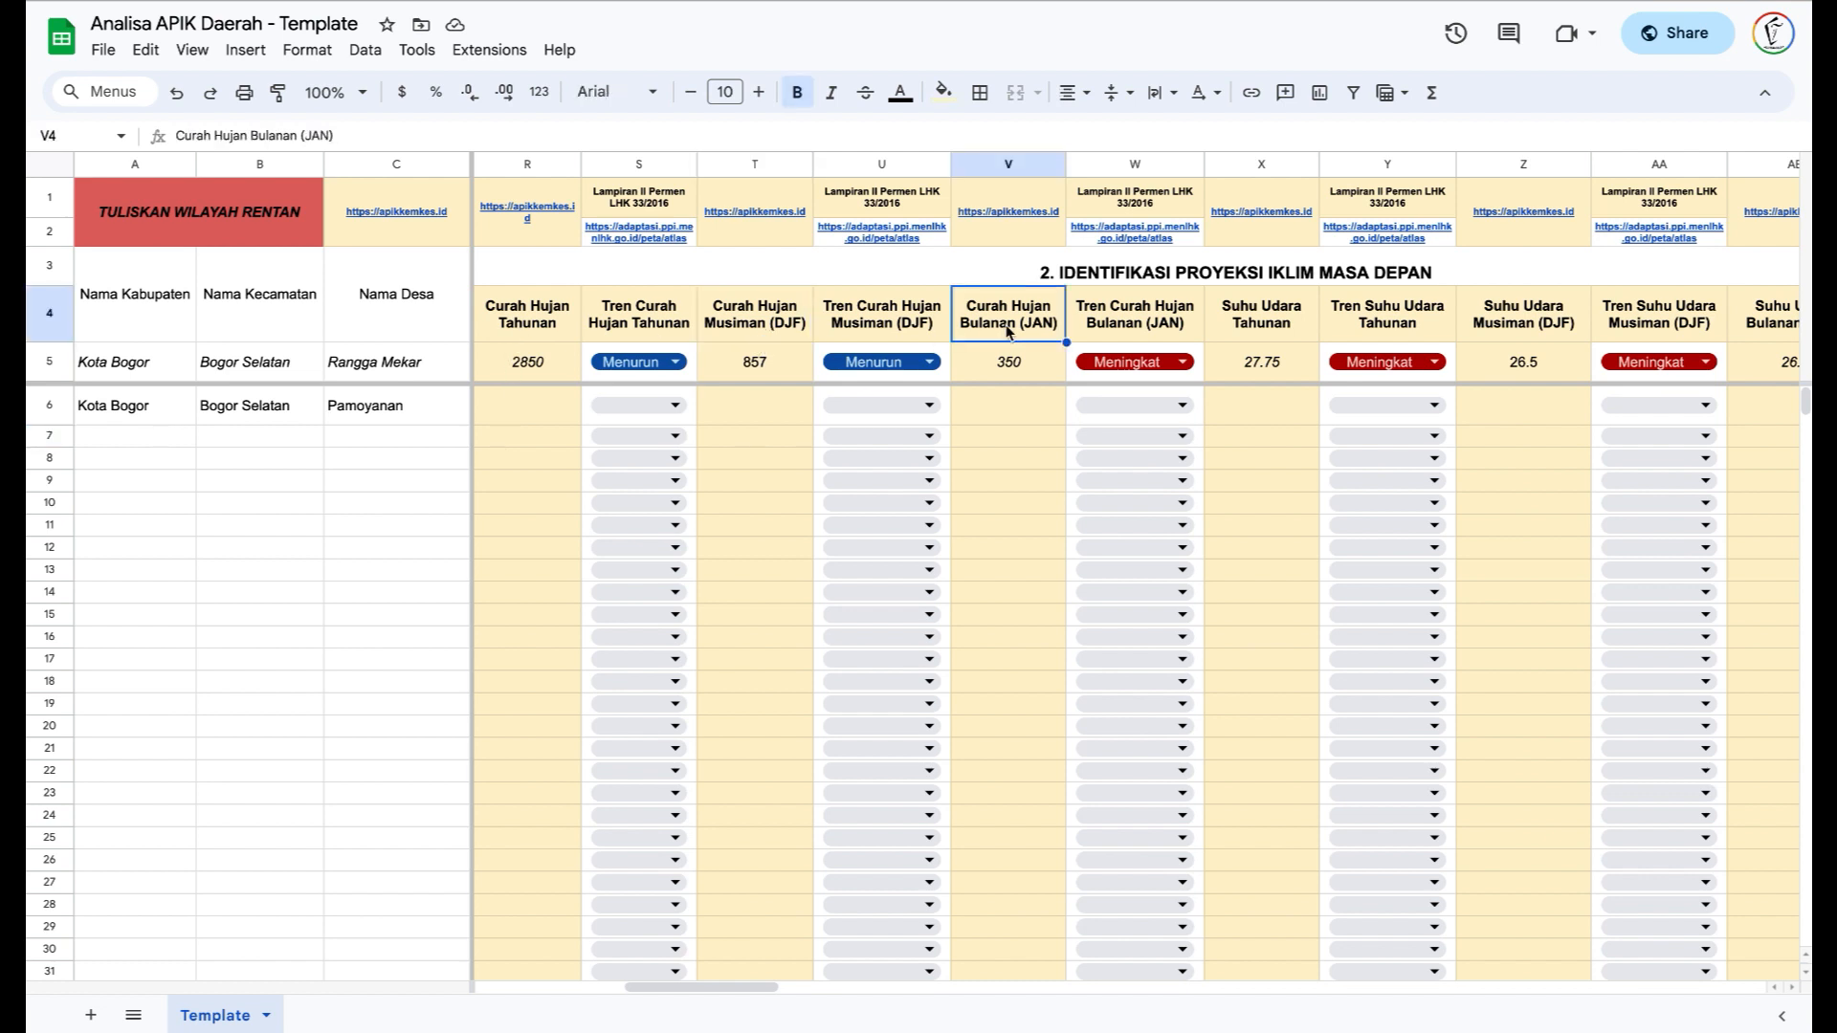
click(1253, 330)
click(1514, 325)
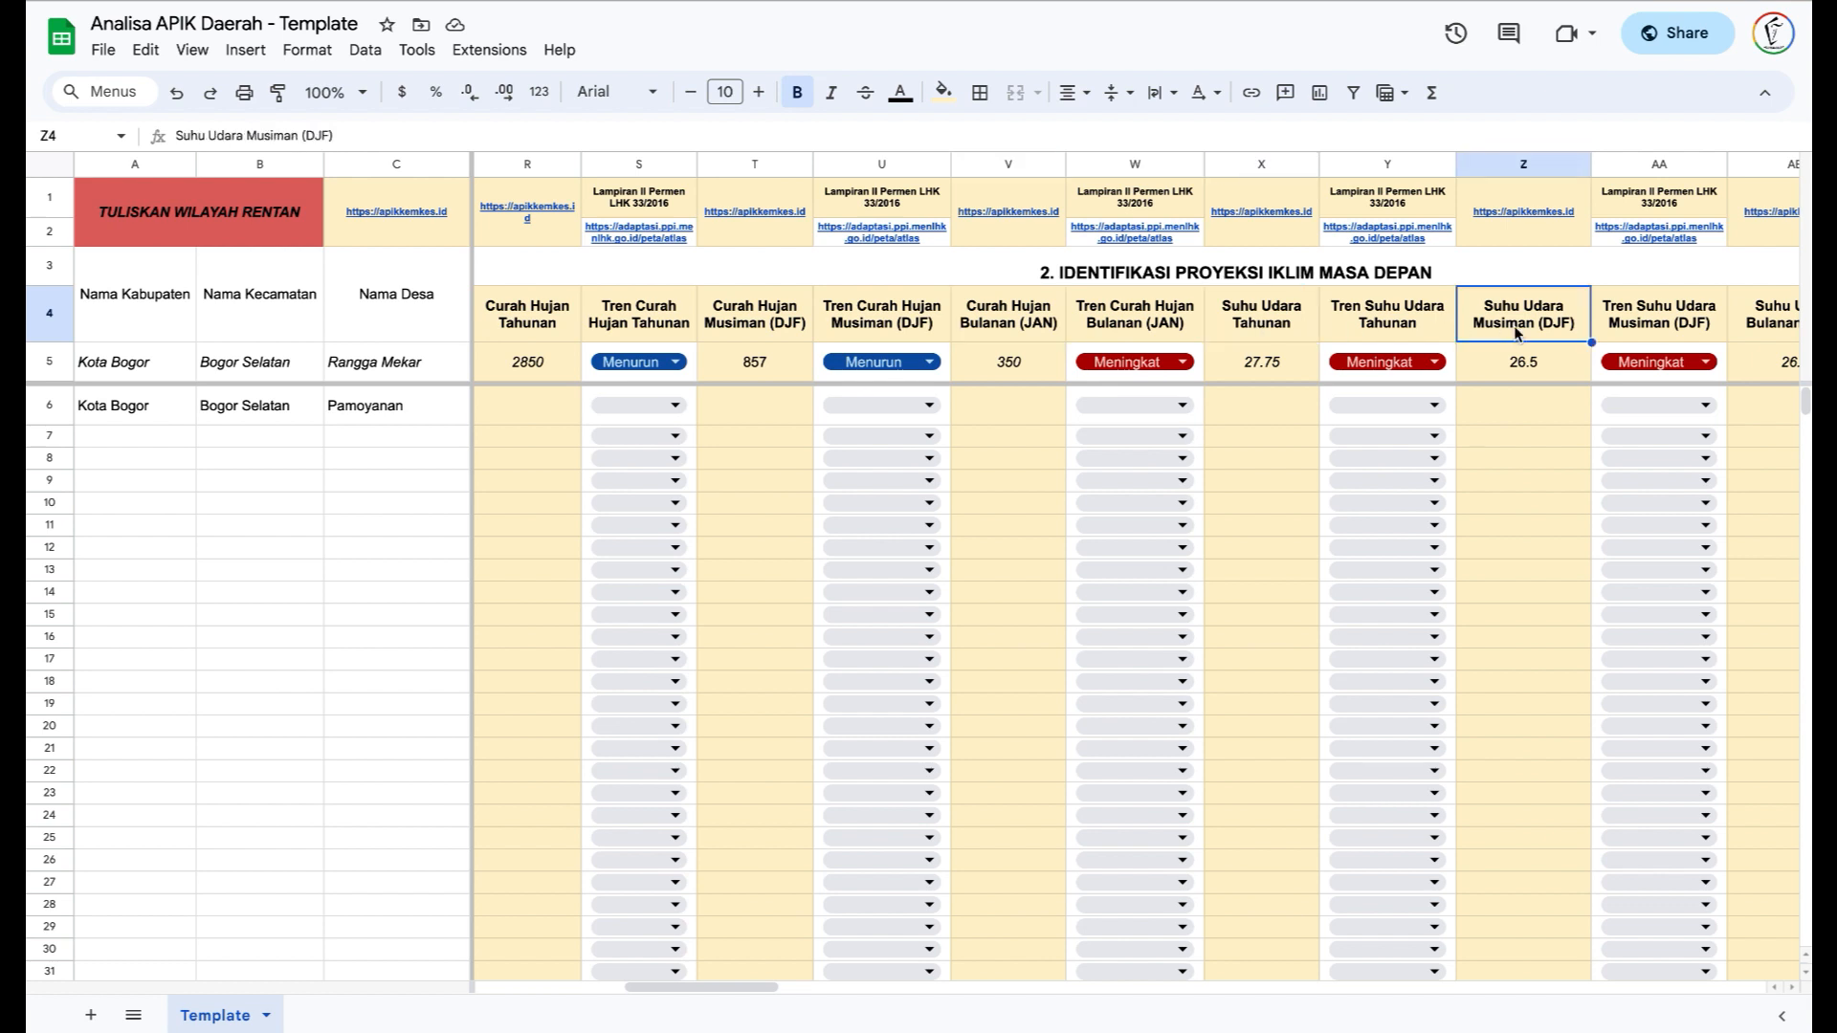
click(1775, 328)
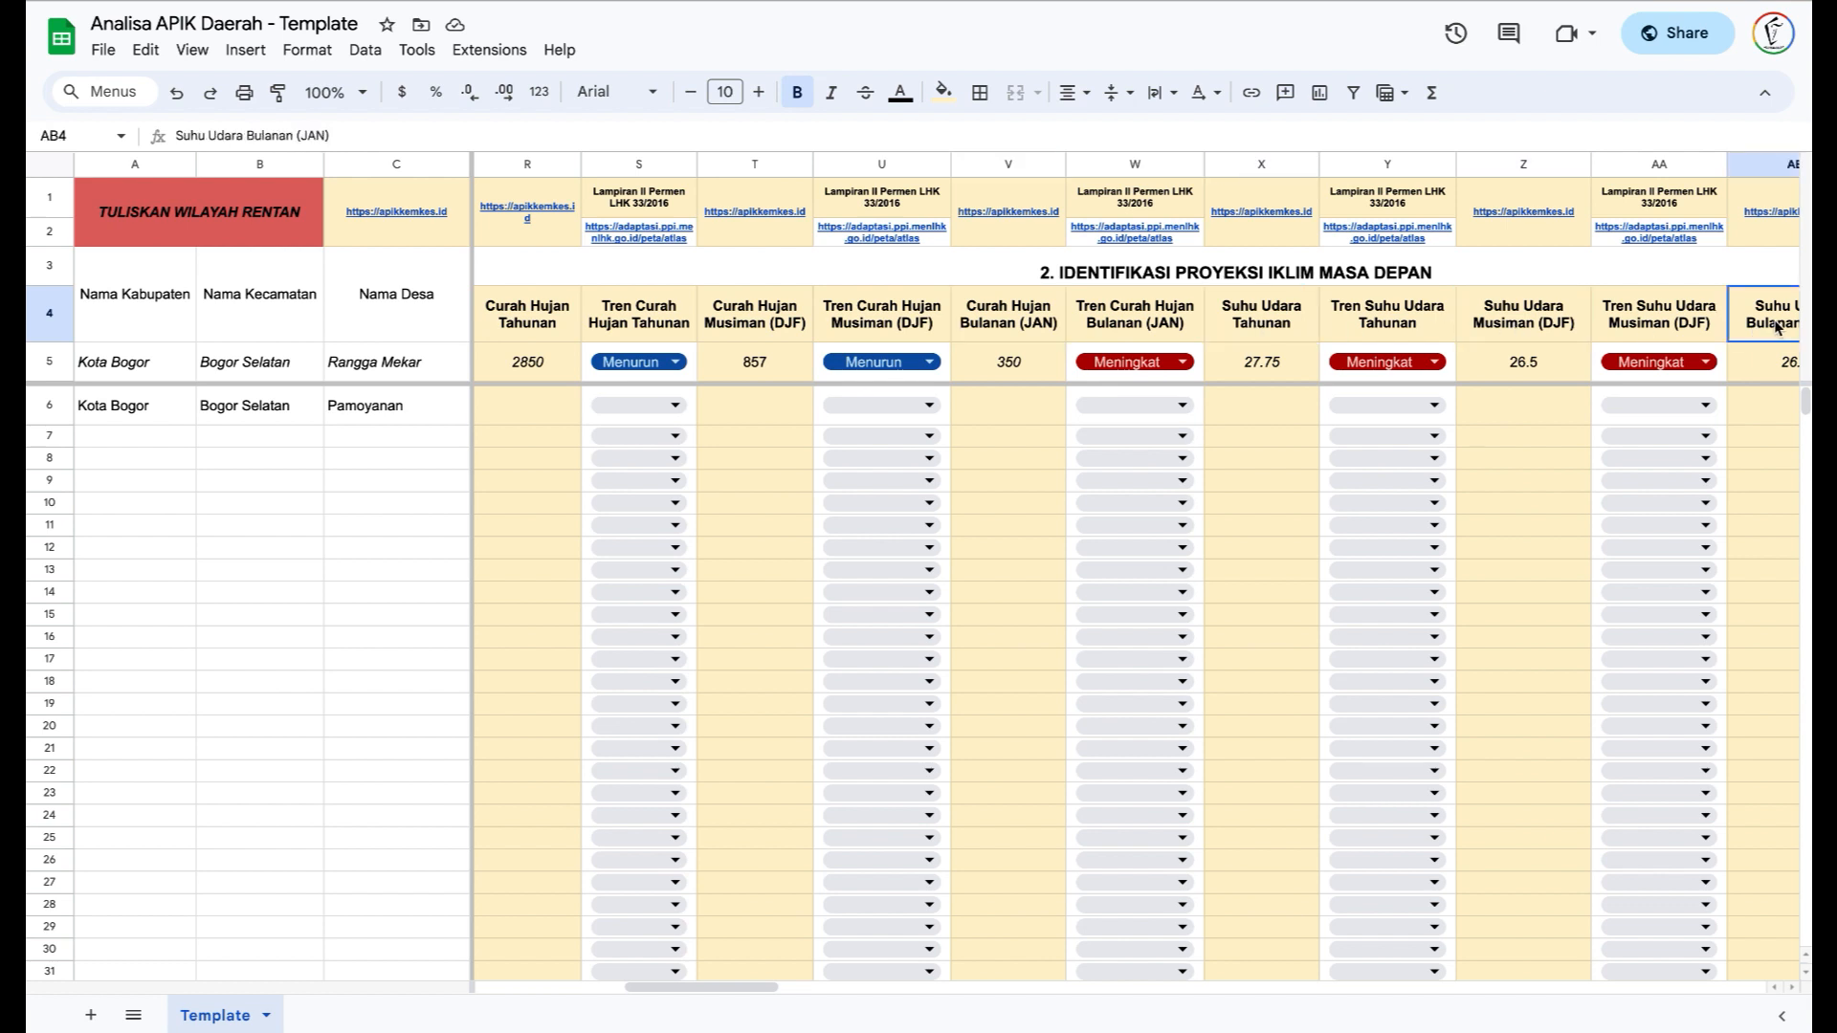
- Open the apikkemkes.id source link above Curah Hujan Tahunan and log out of the current super administrator account
click(555, 321)
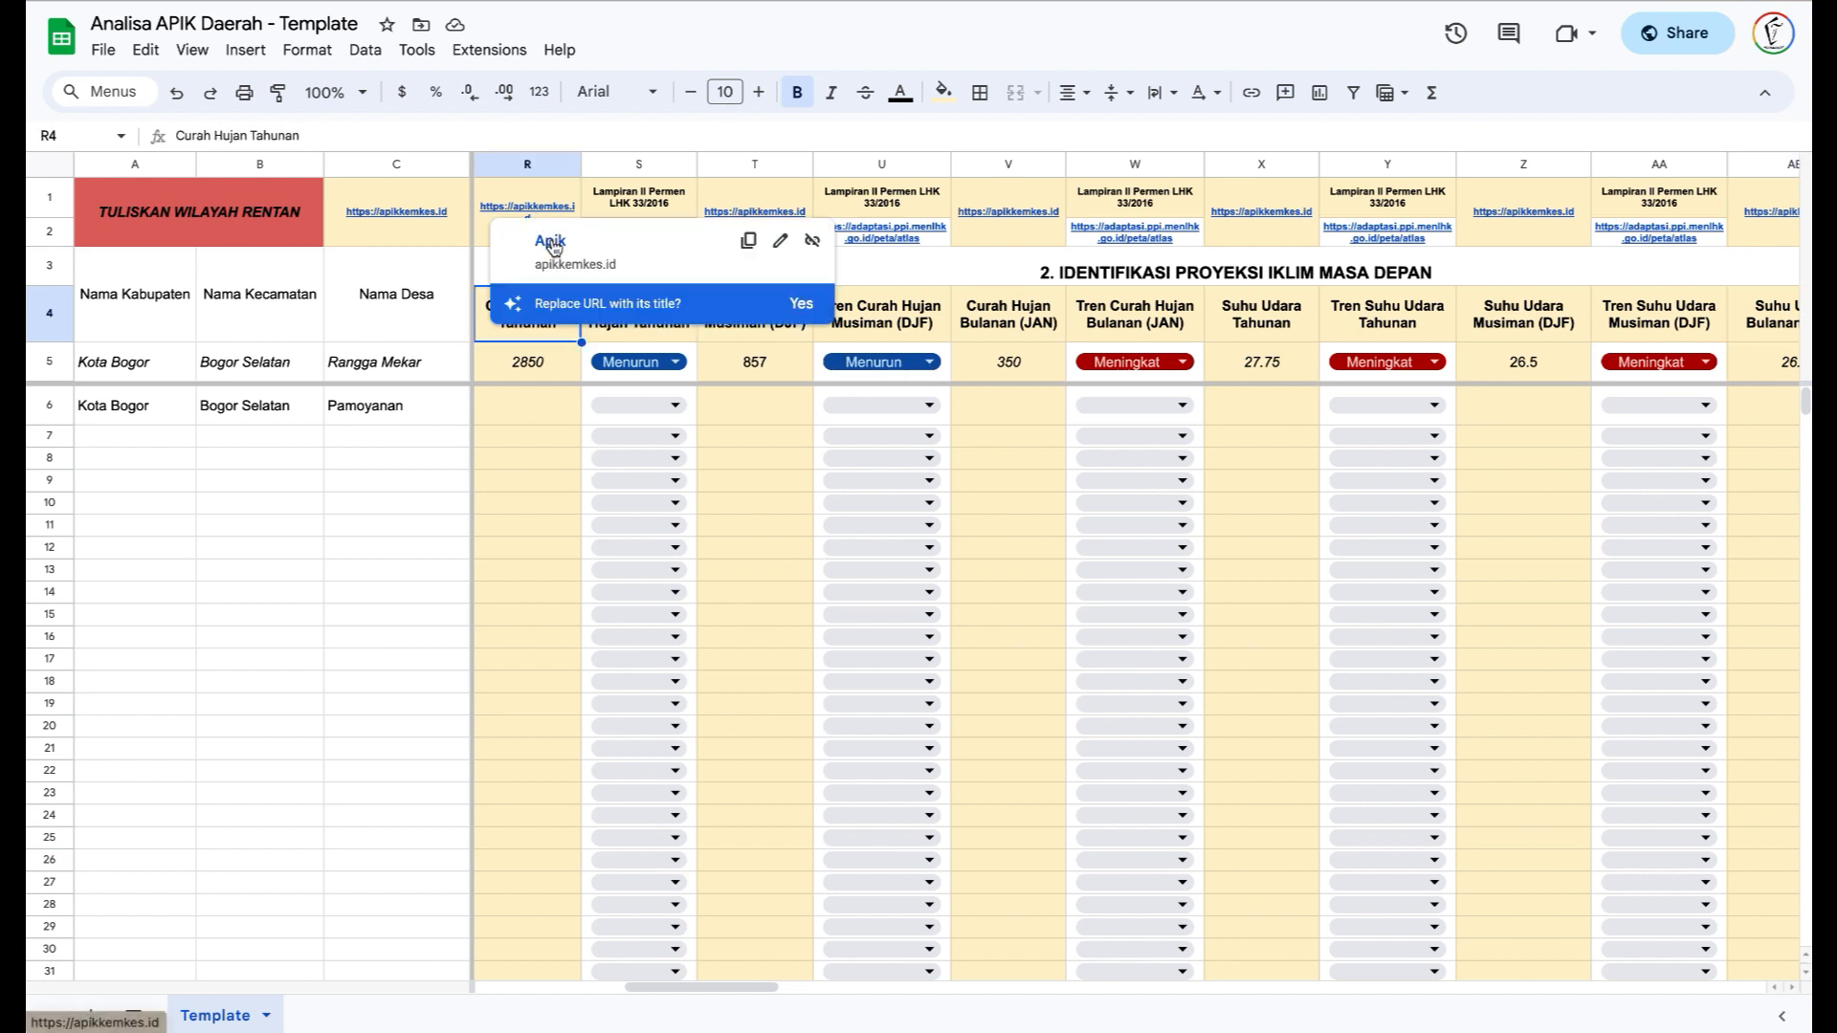
click(551, 242)
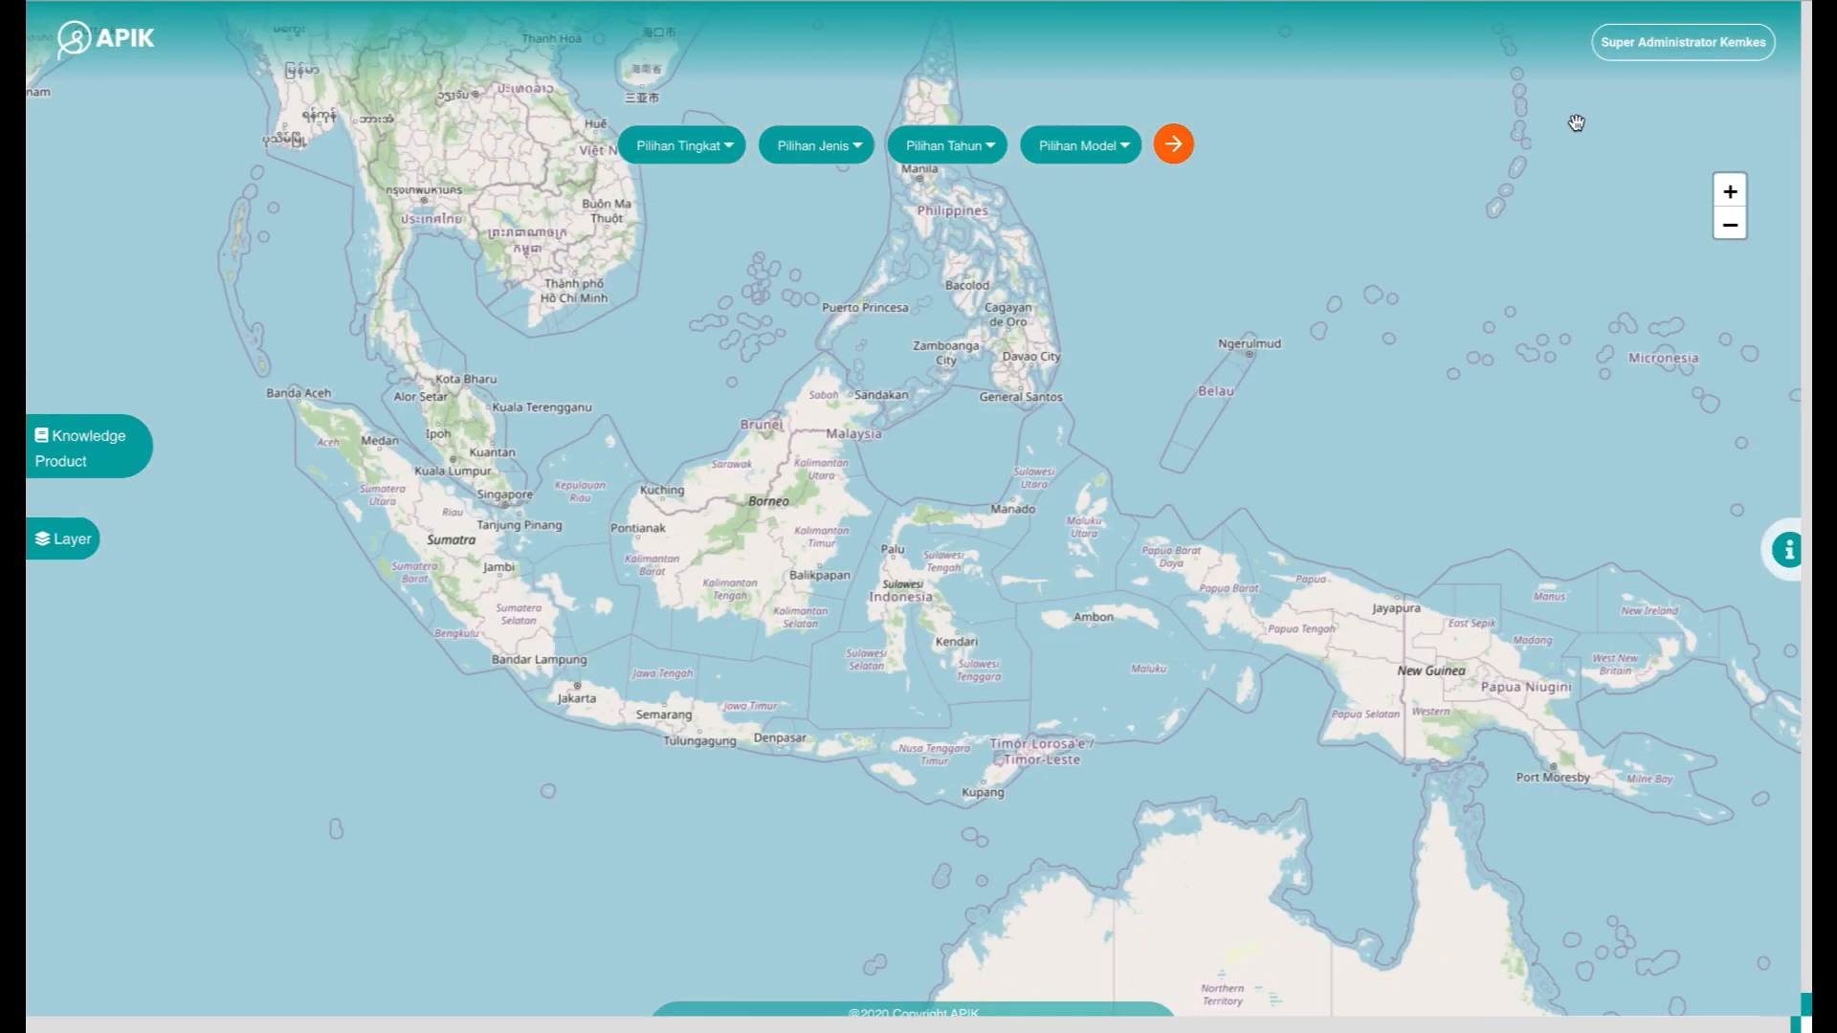
click(1650, 43)
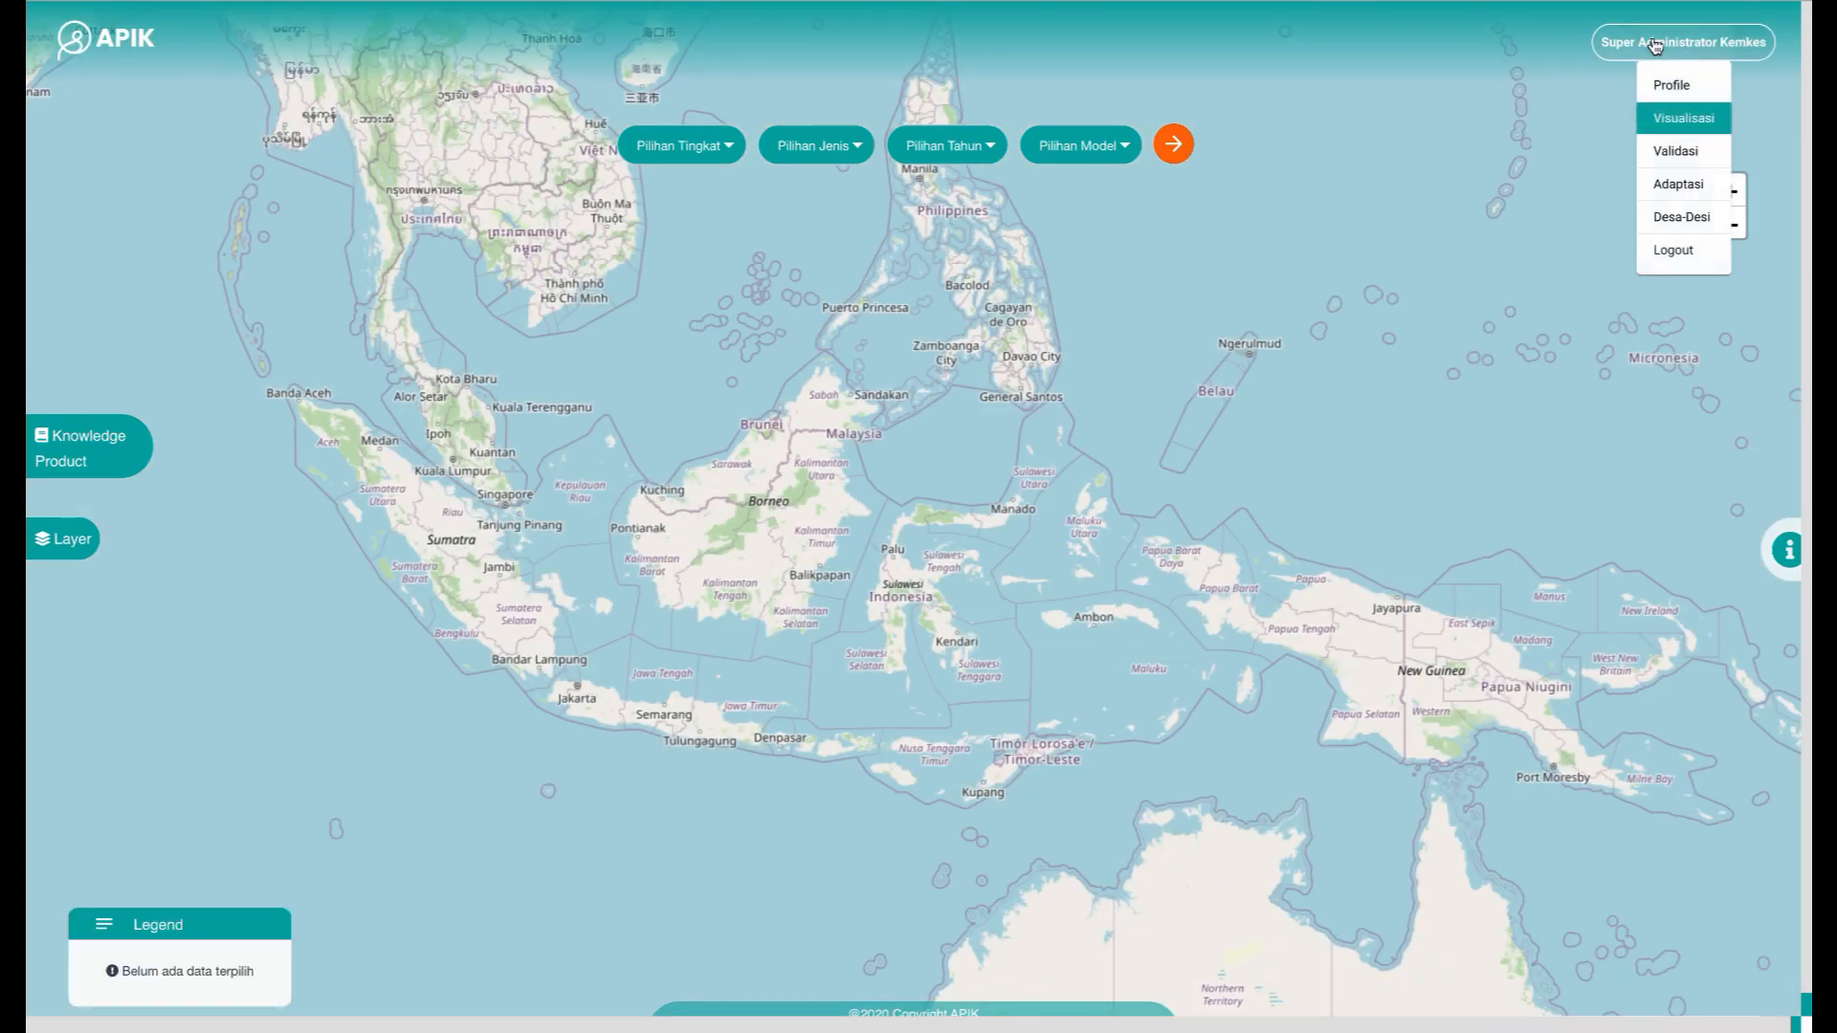
click(1674, 251)
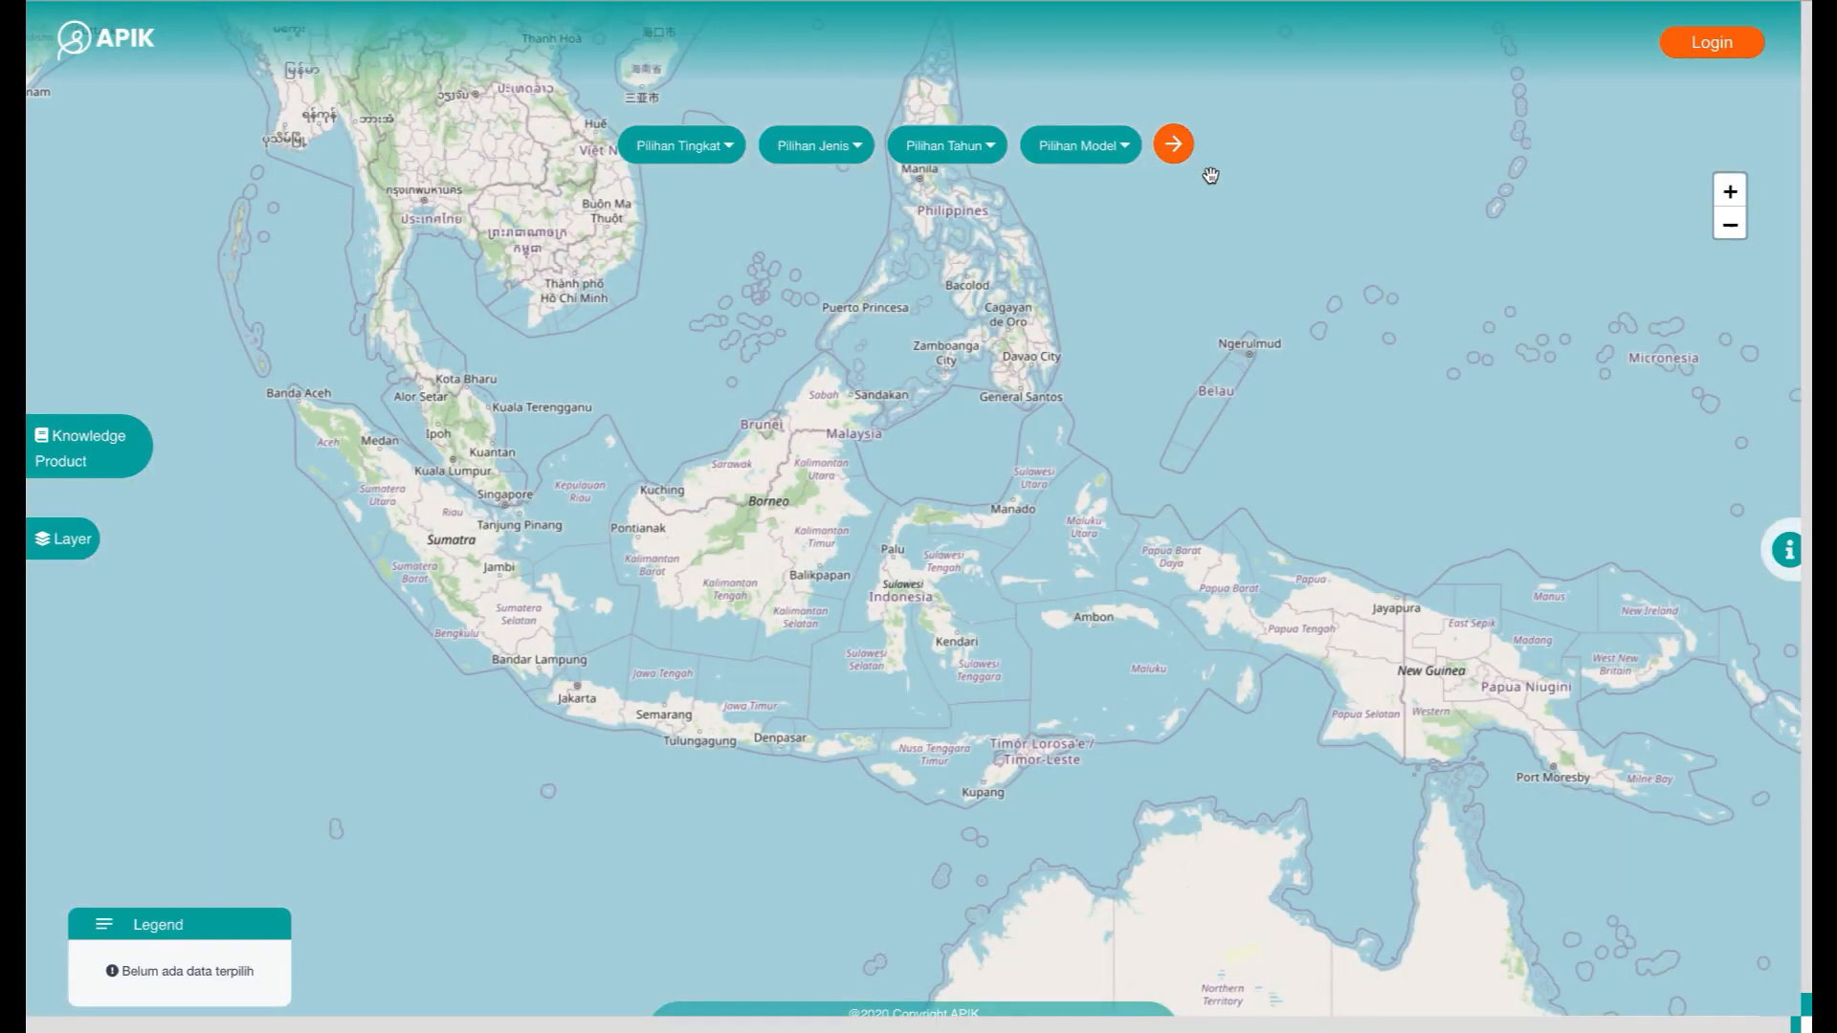
- Log in to APIK as the Kota Bogor administrator, filling in the saved account e-mail and password
click(1686, 48)
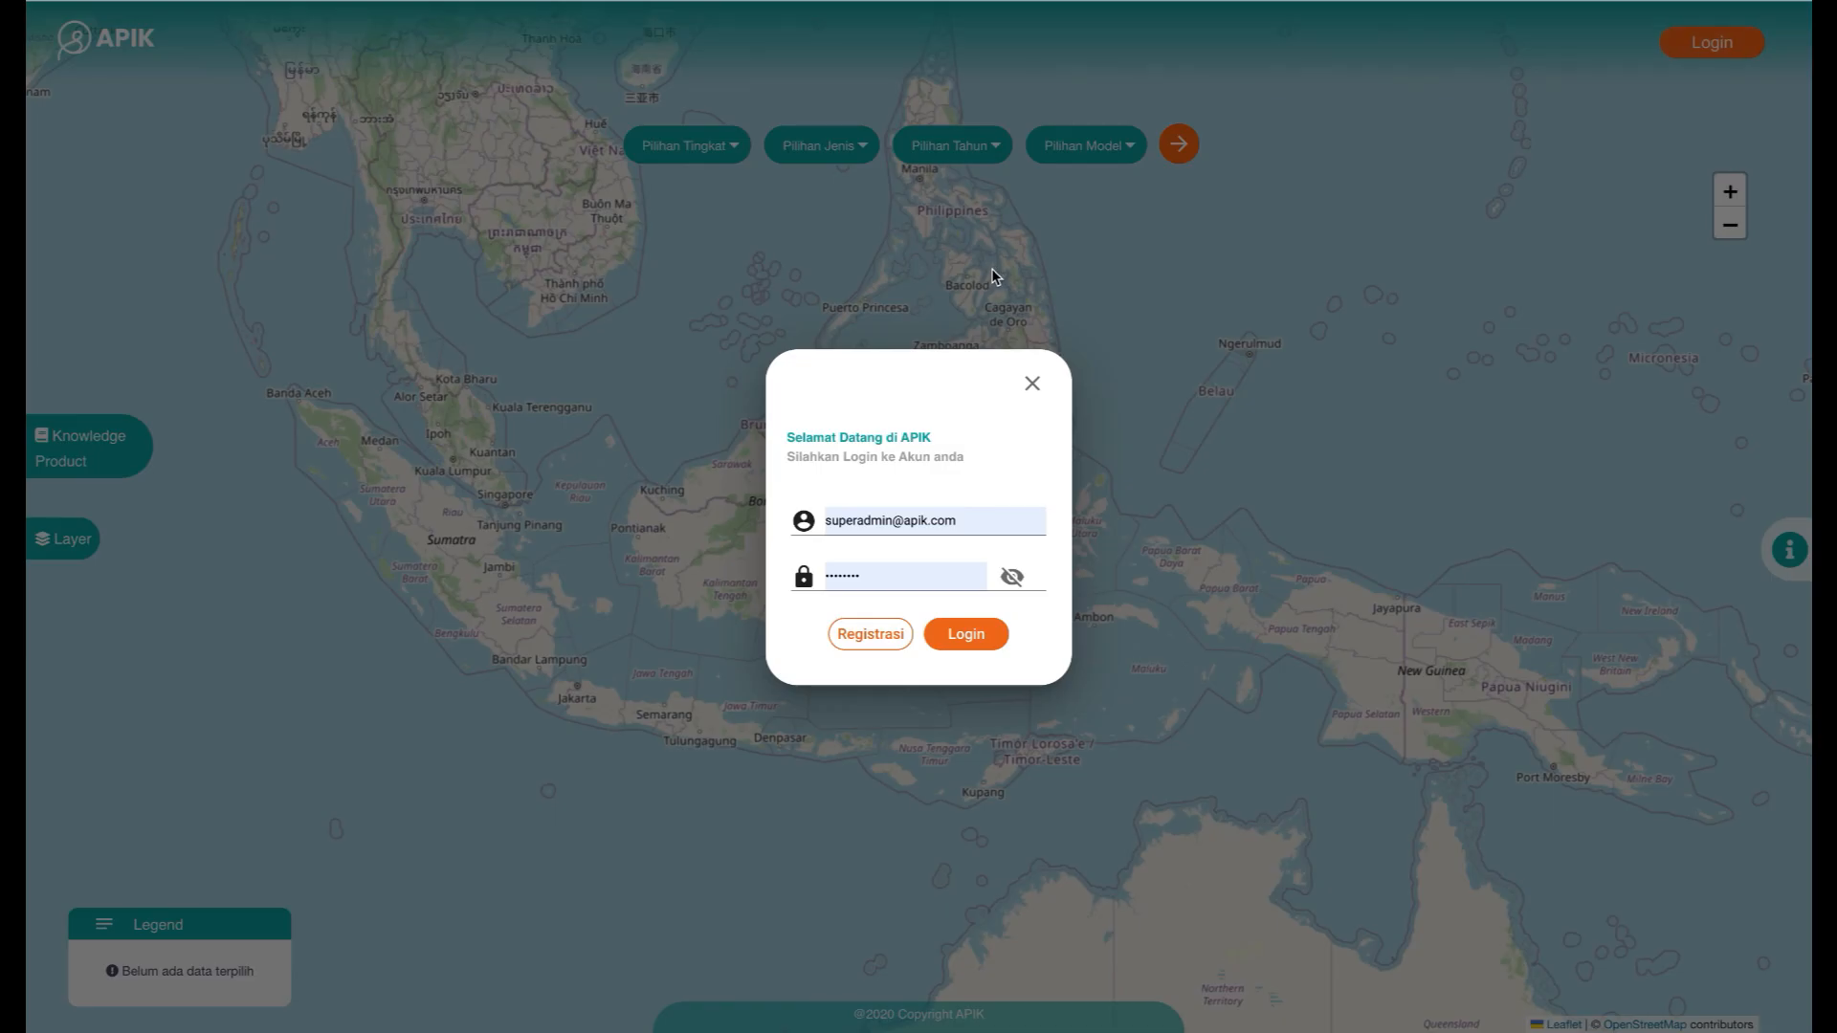
click(982, 518)
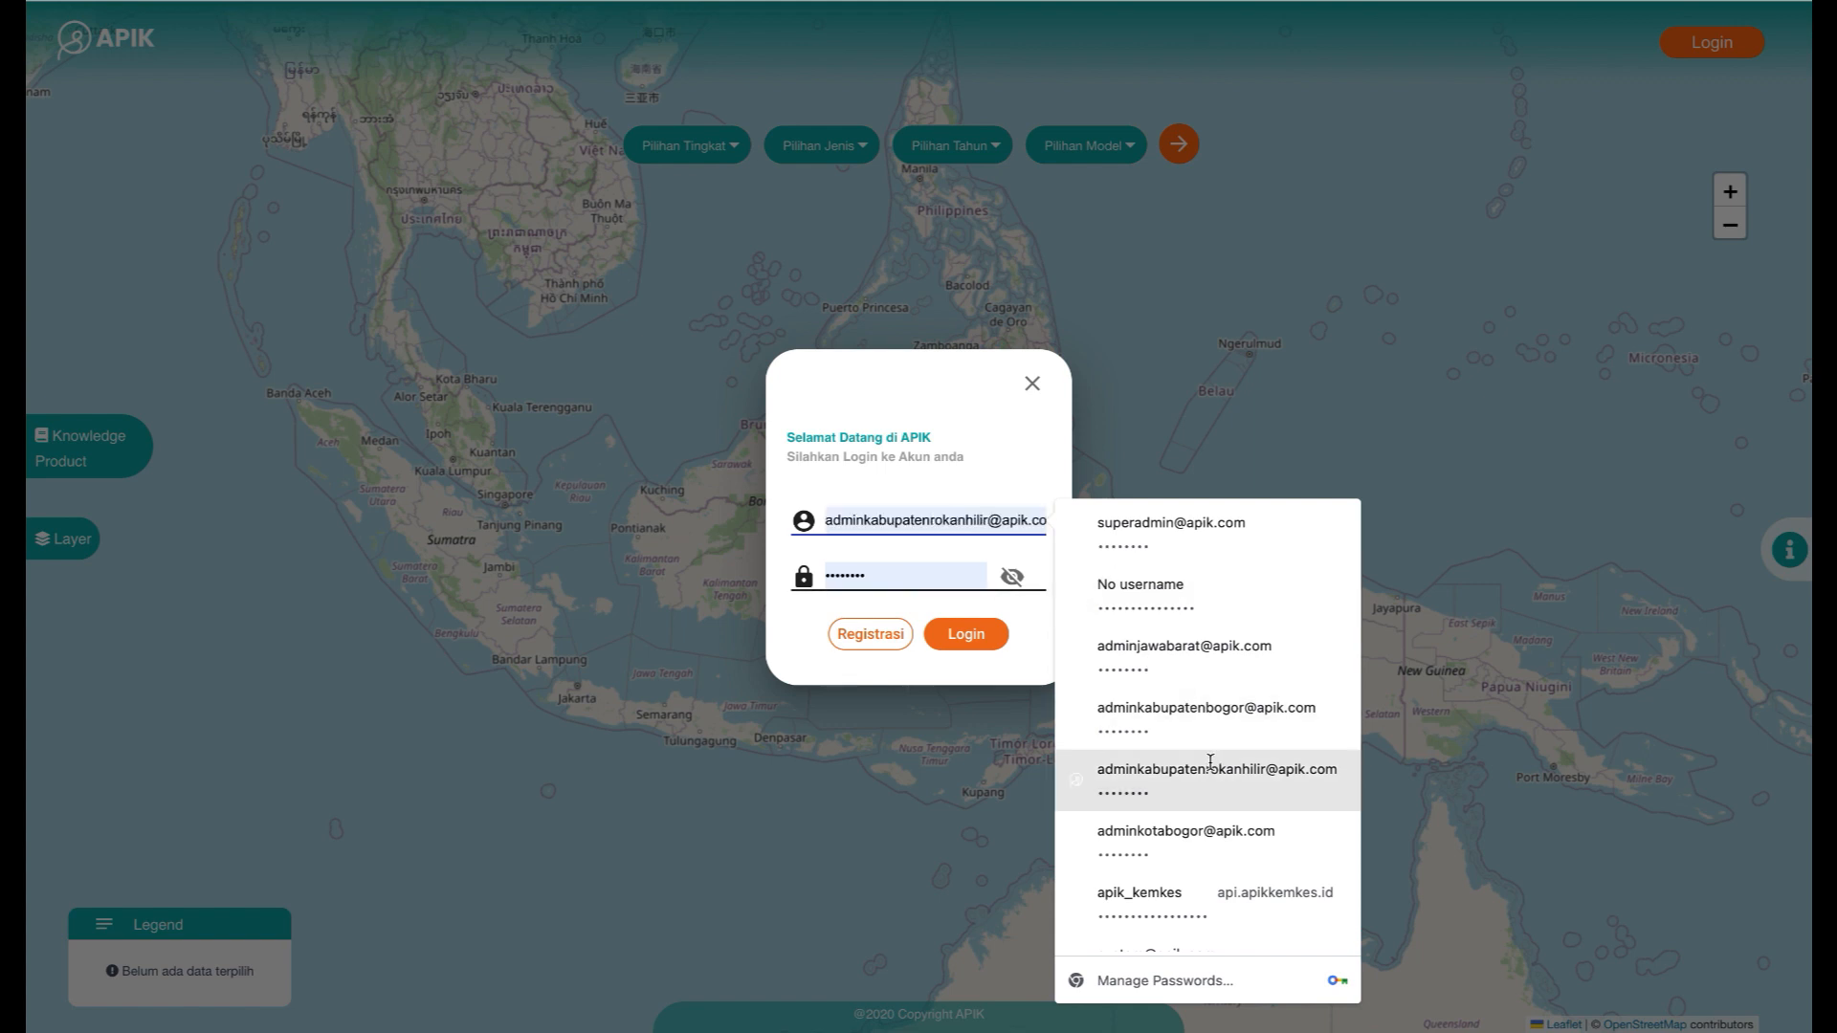
click(1196, 840)
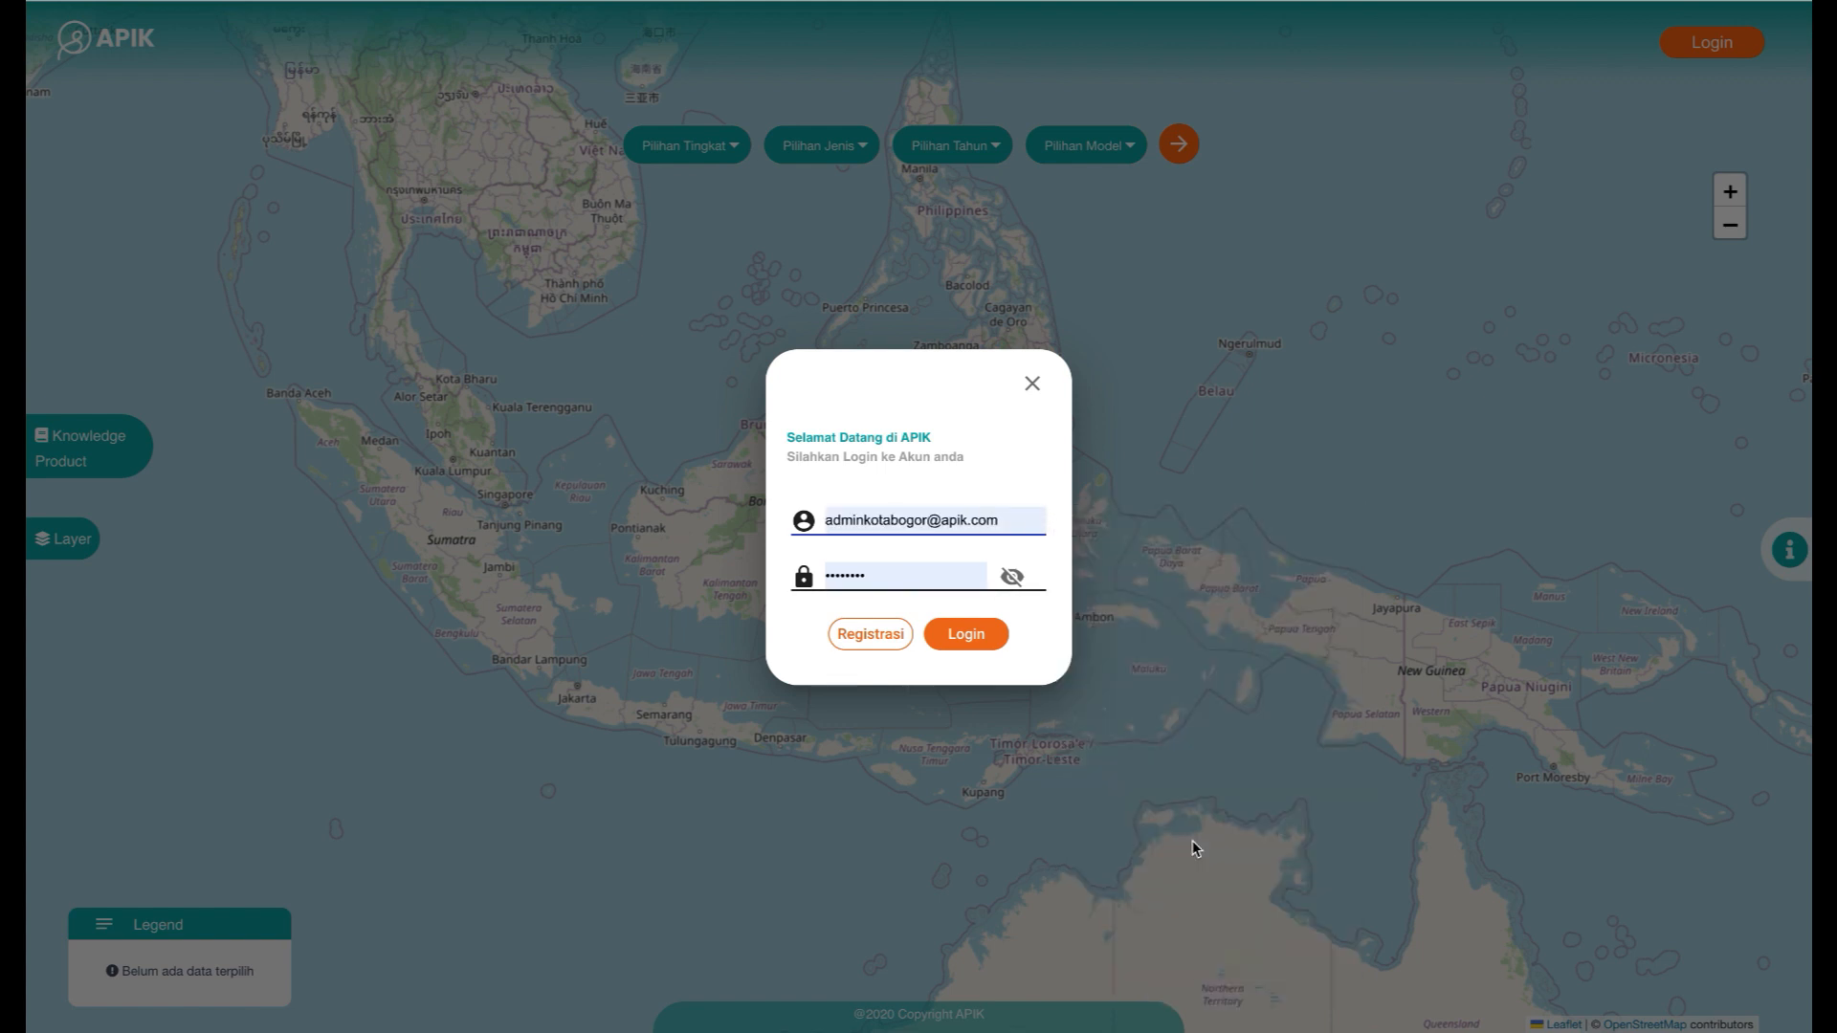
click(967, 634)
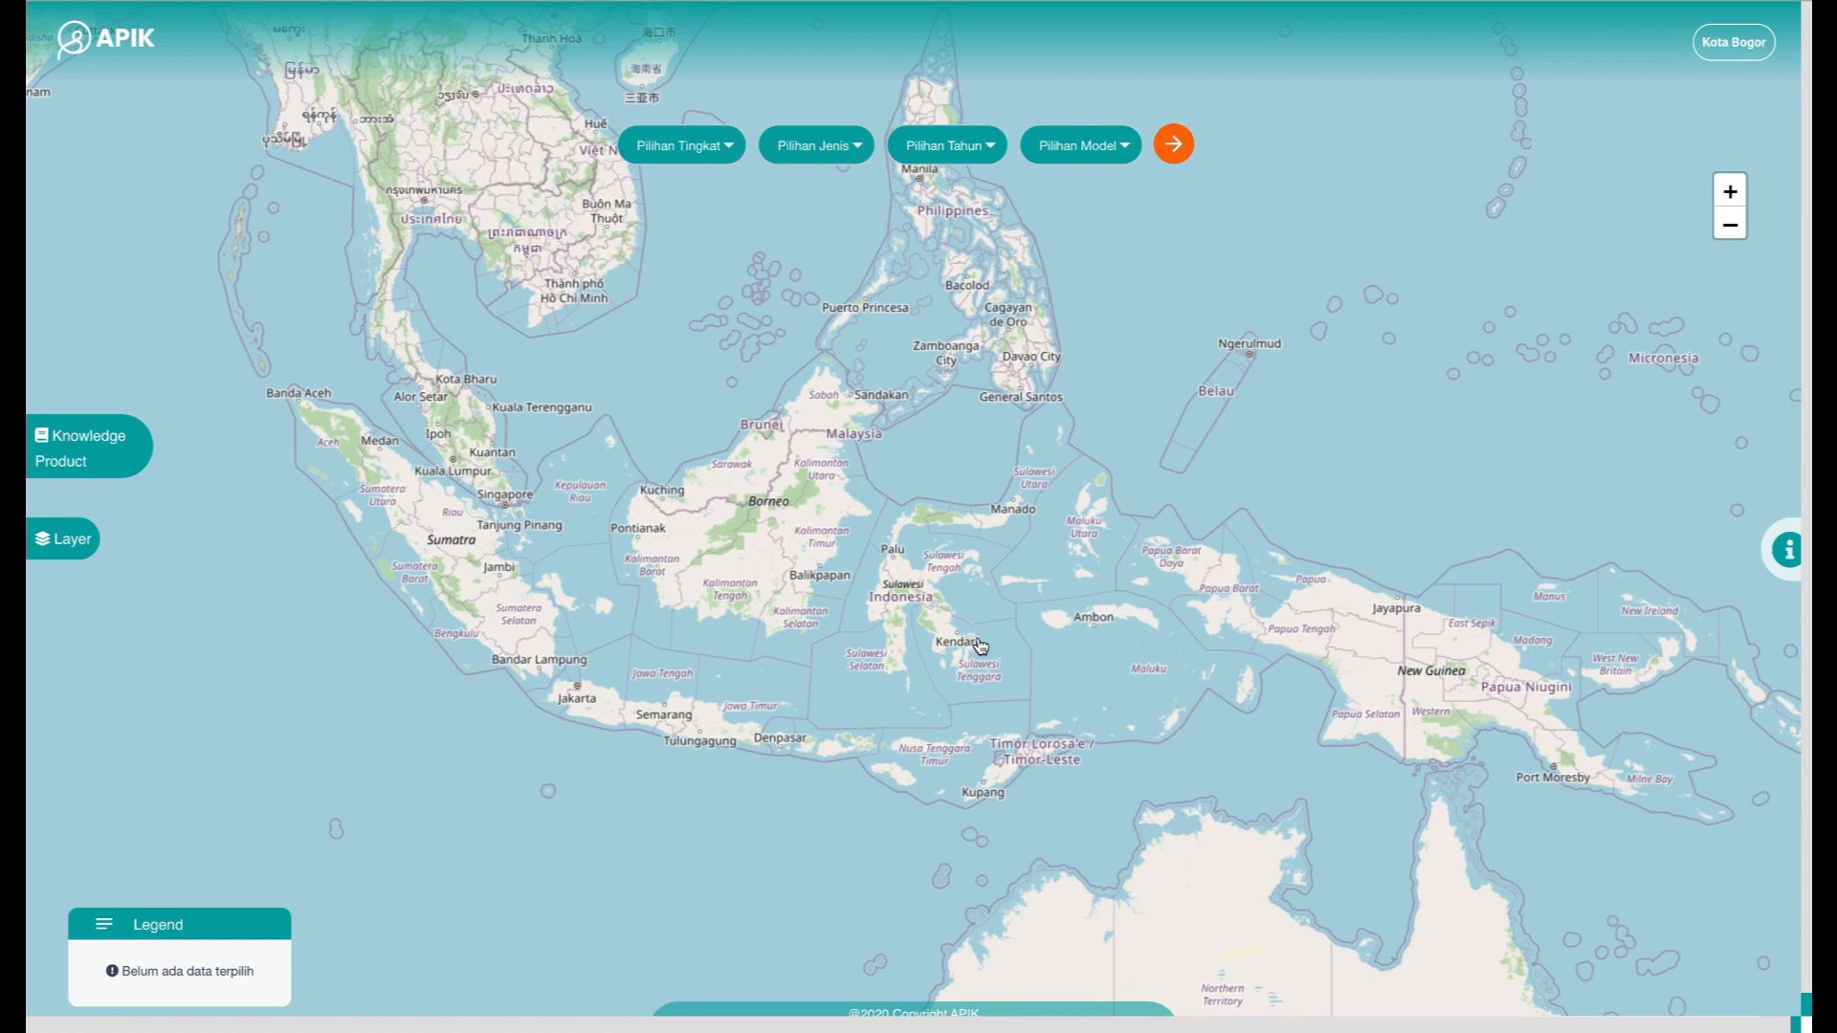
- Display the APIK map for level Bahaya, type Diare, year Baseline and model CSIRO
click(711, 152)
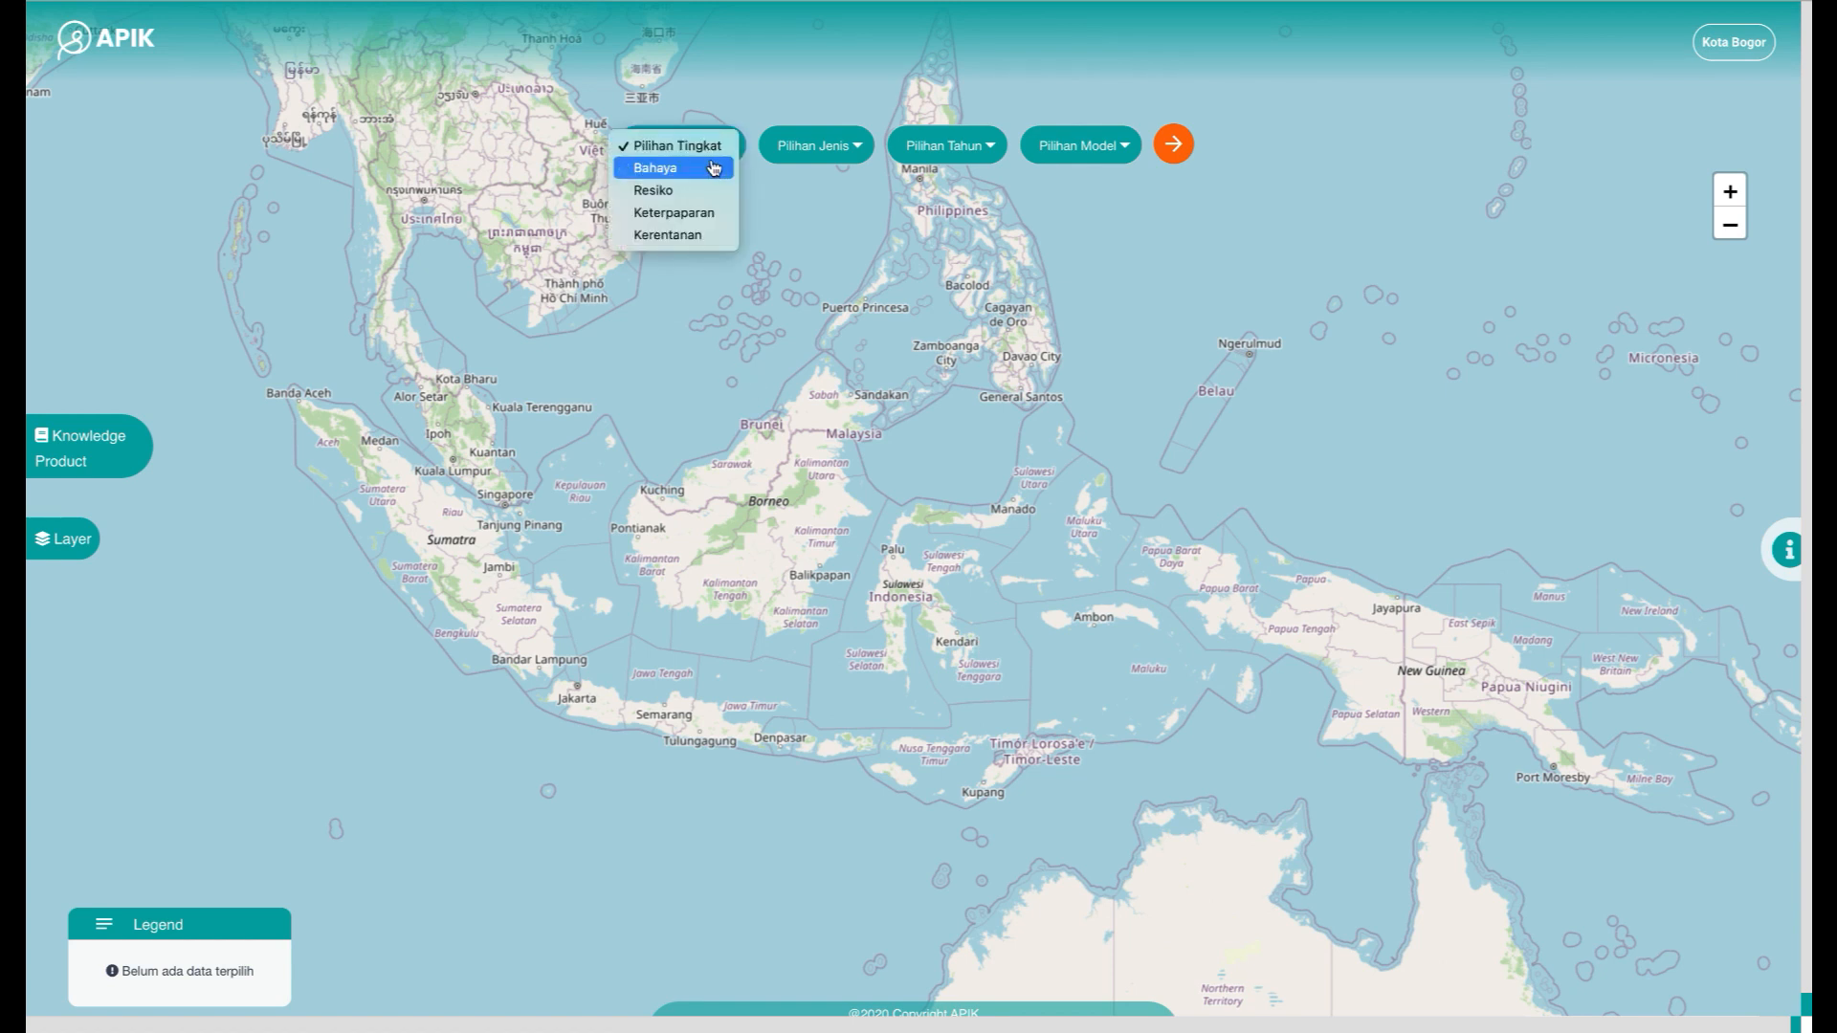
click(713, 170)
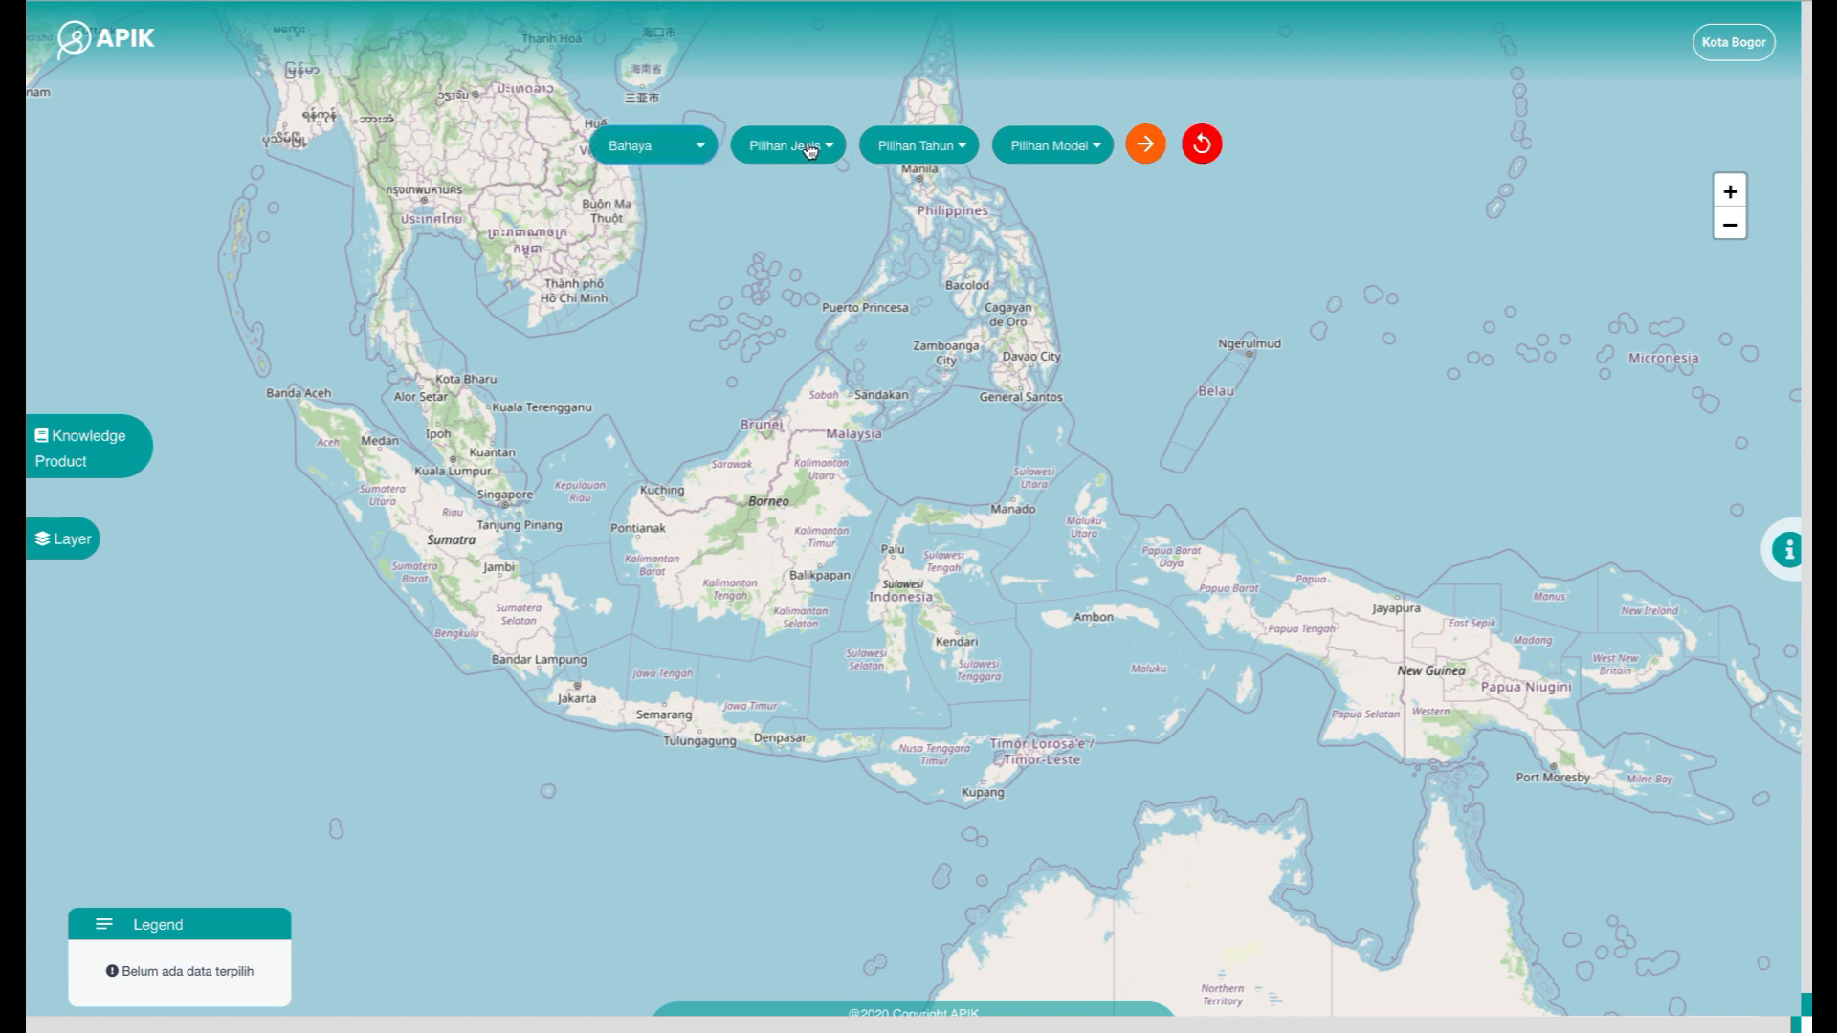
click(814, 146)
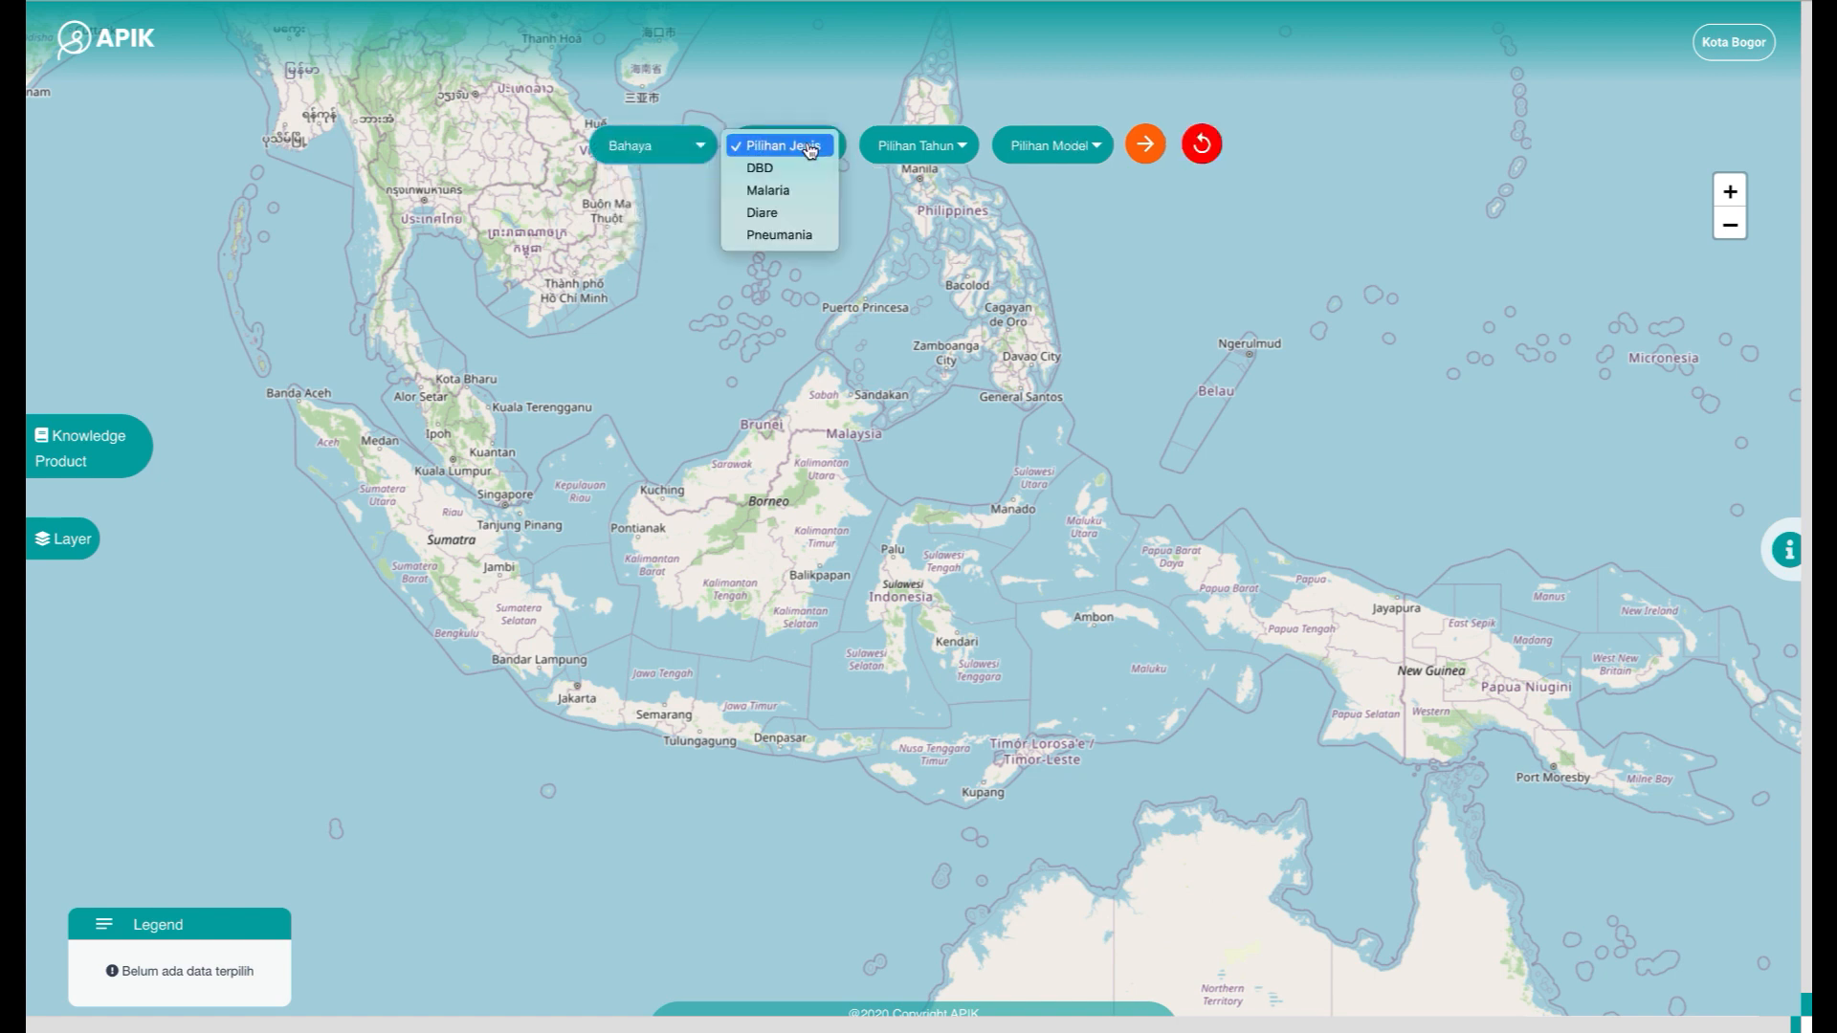
click(815, 215)
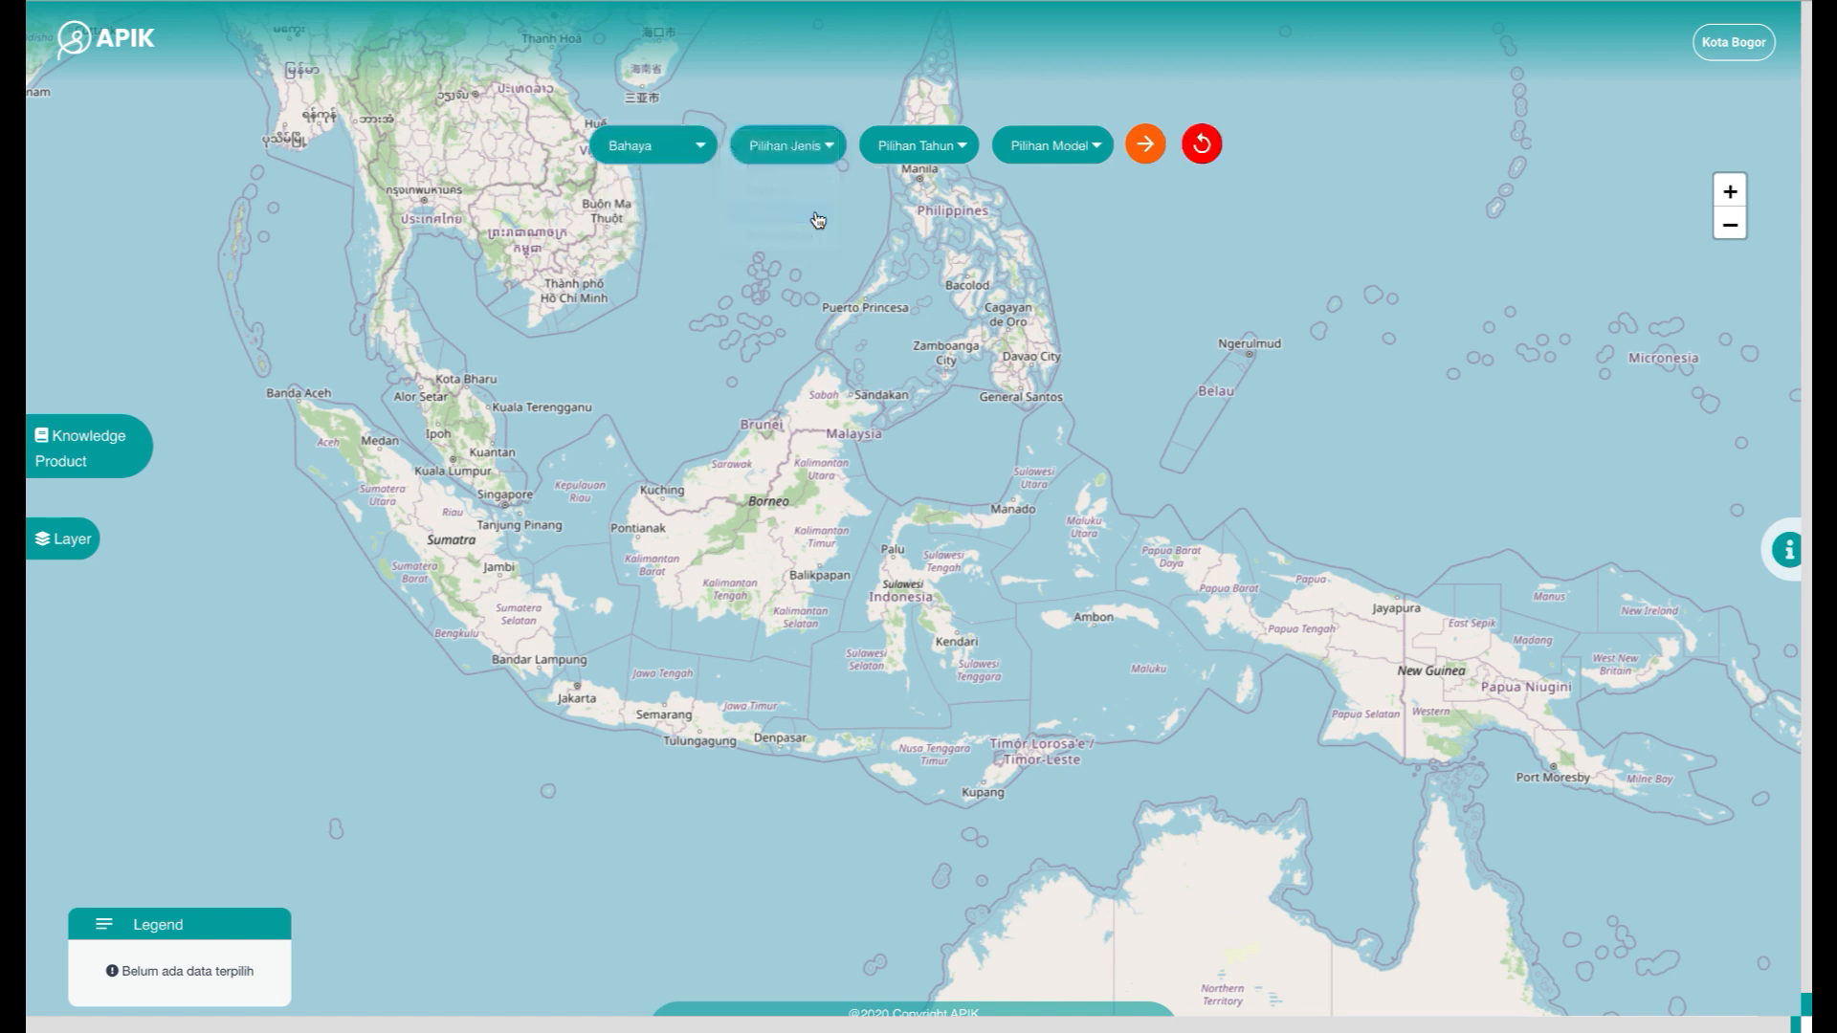
click(934, 153)
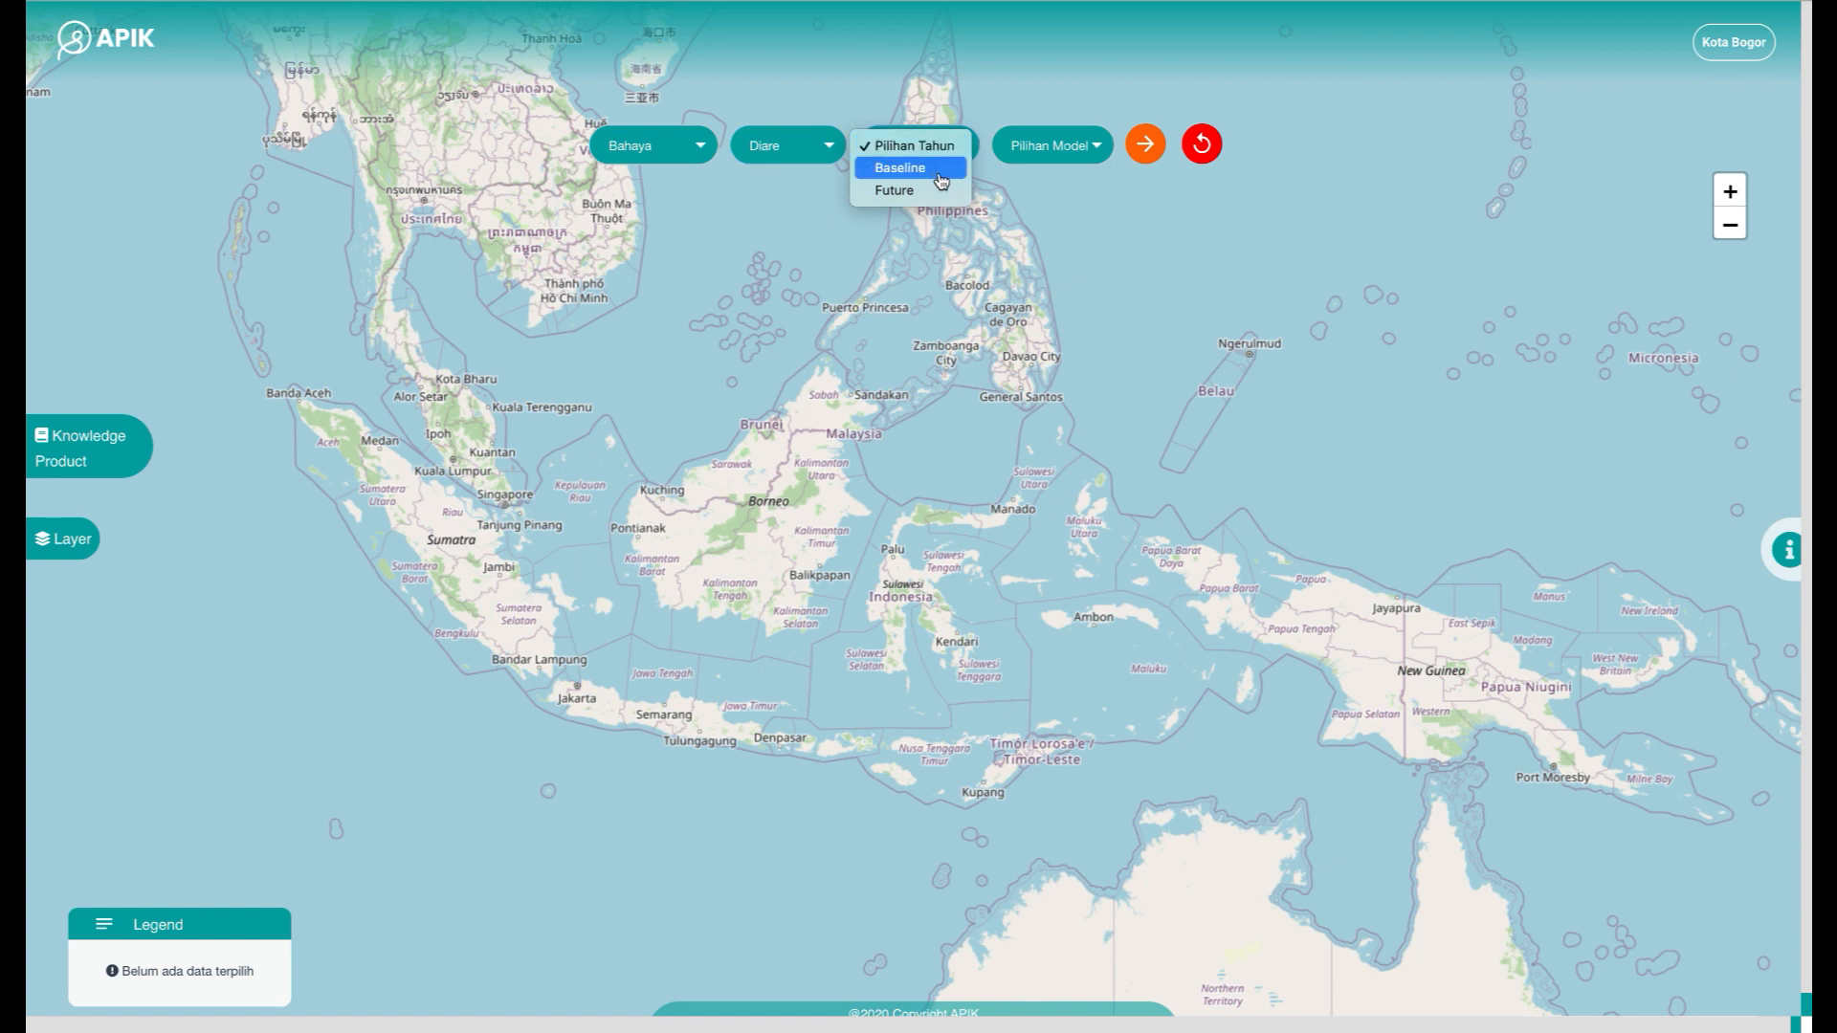
click(941, 179)
click(1051, 153)
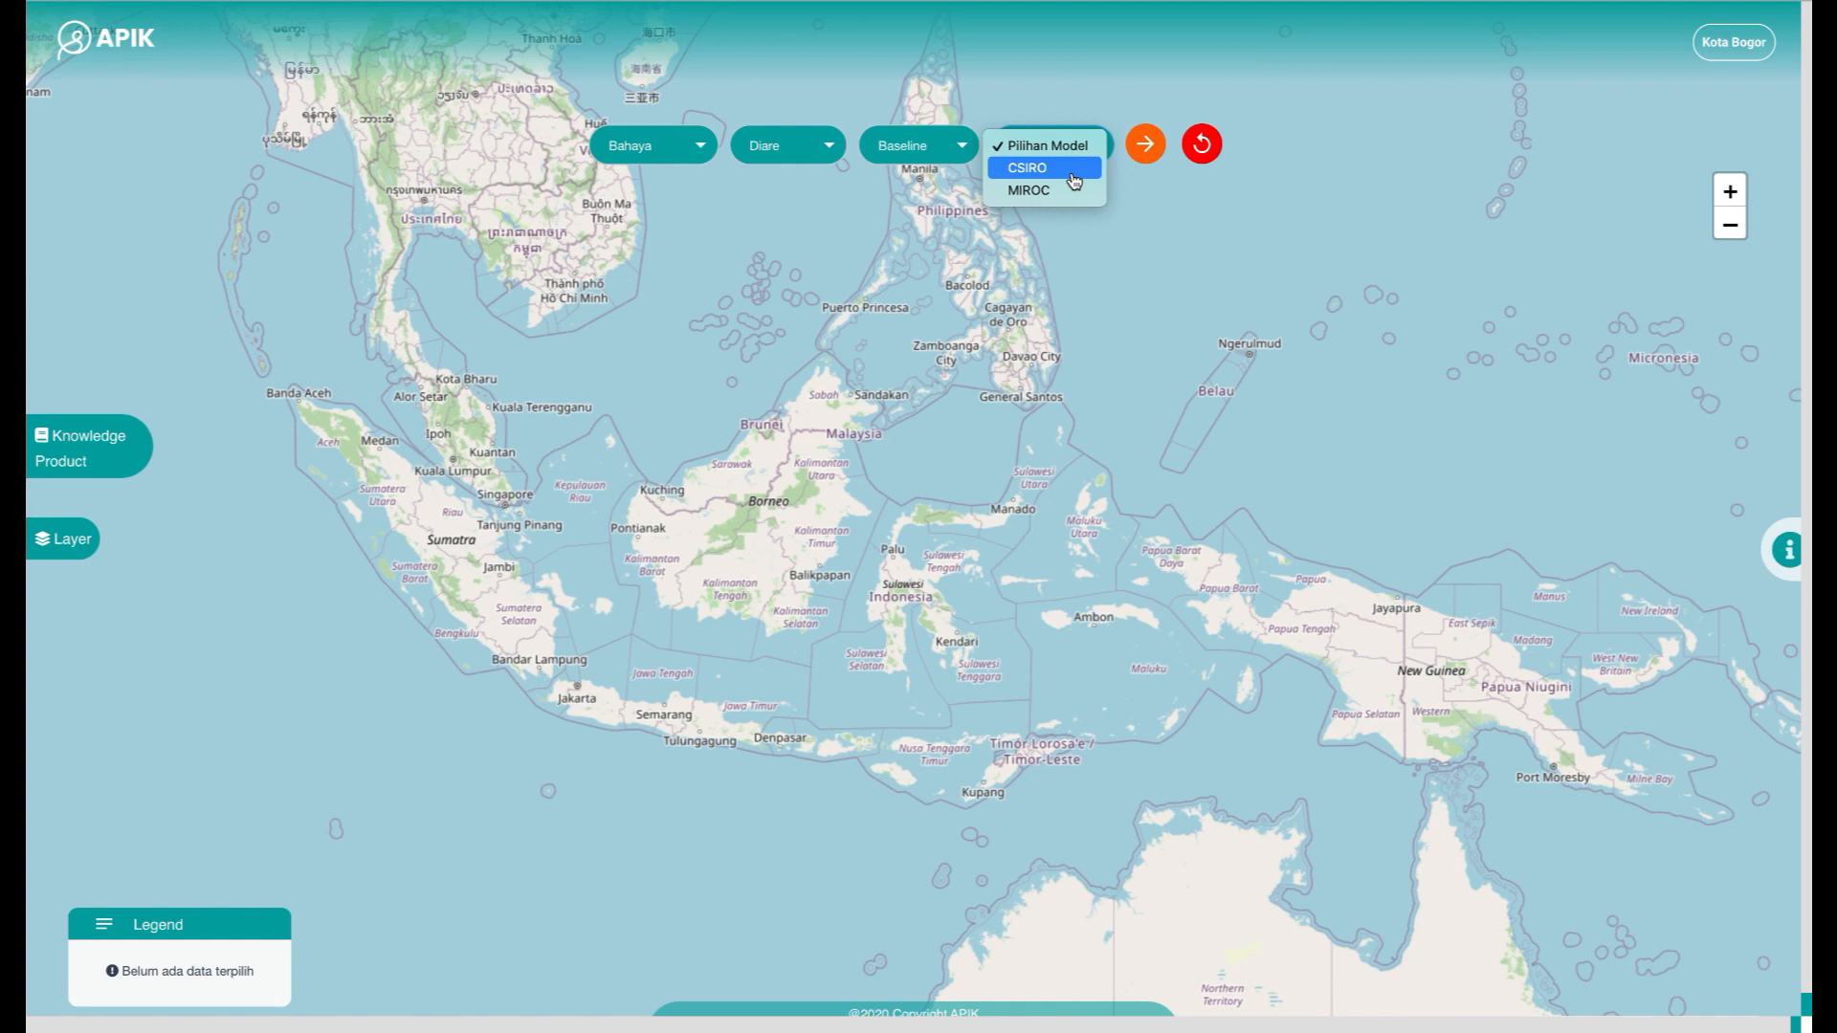
click(1074, 181)
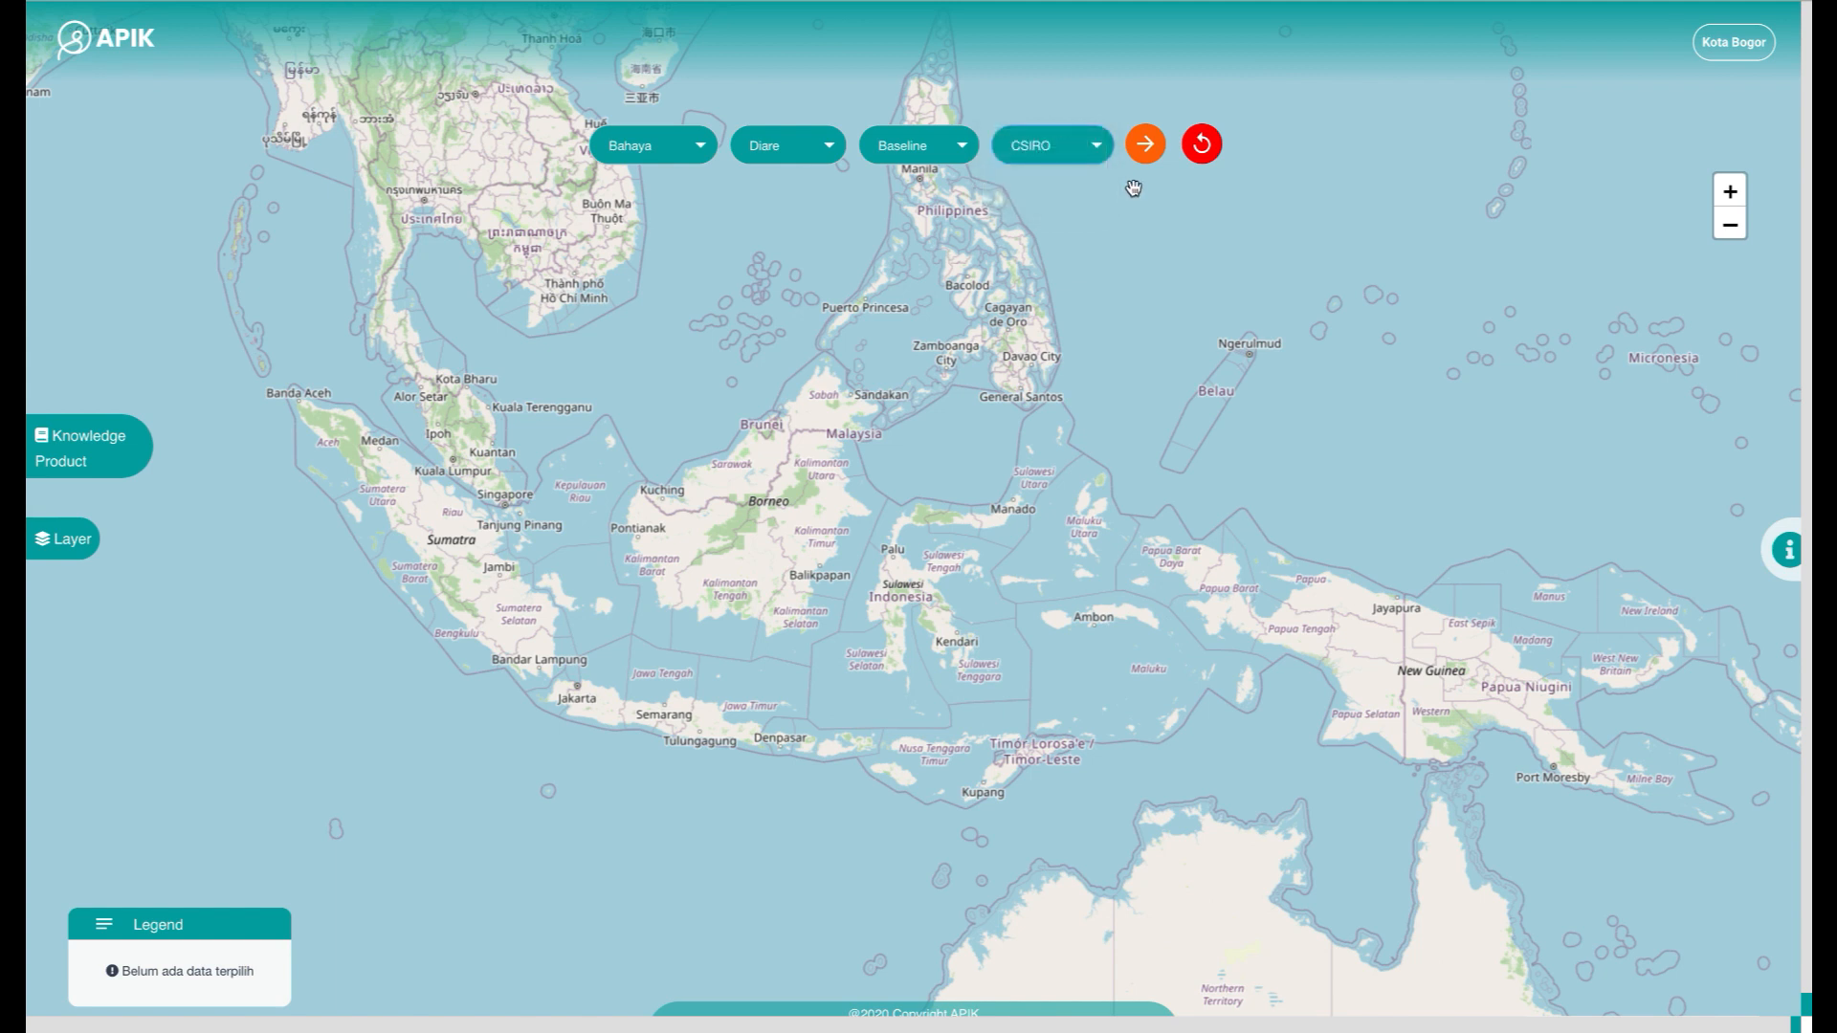
click(1147, 150)
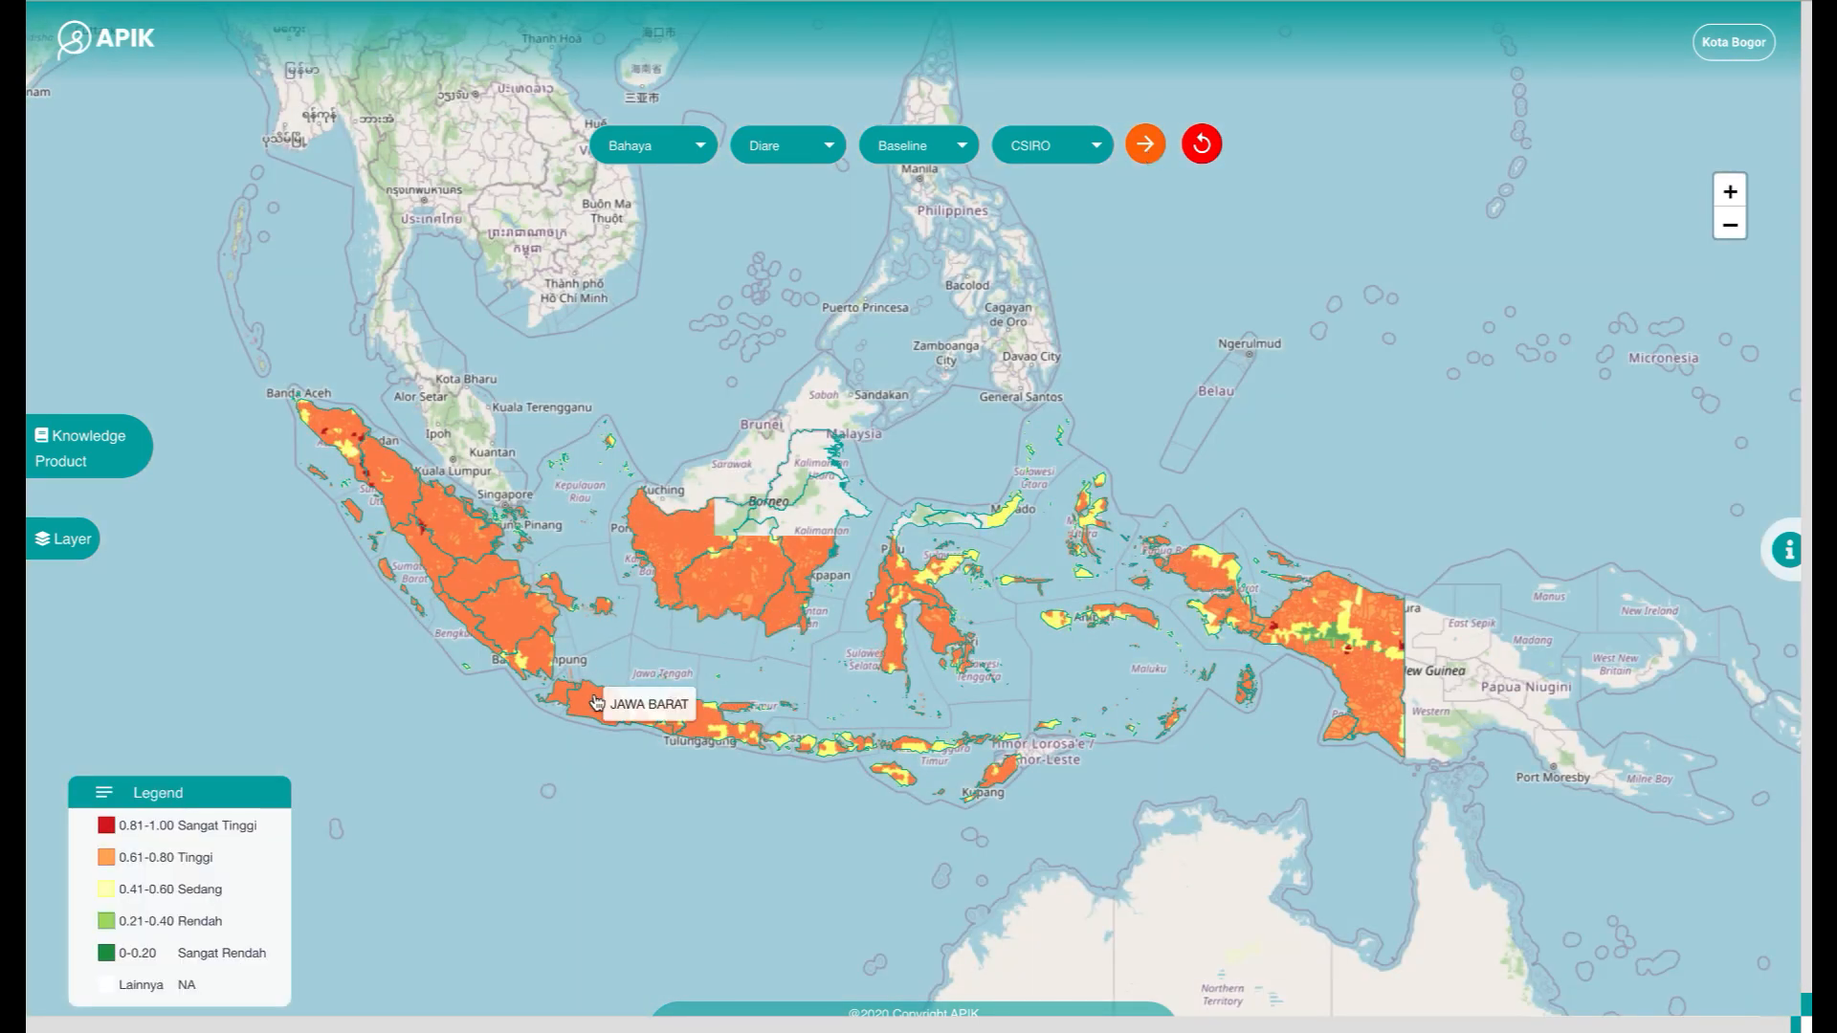
- Drill down on the map through Jawa Barat and Kota Bogor to Pamoyanan and bring up its rainfall and temperature averages
click(587, 710)
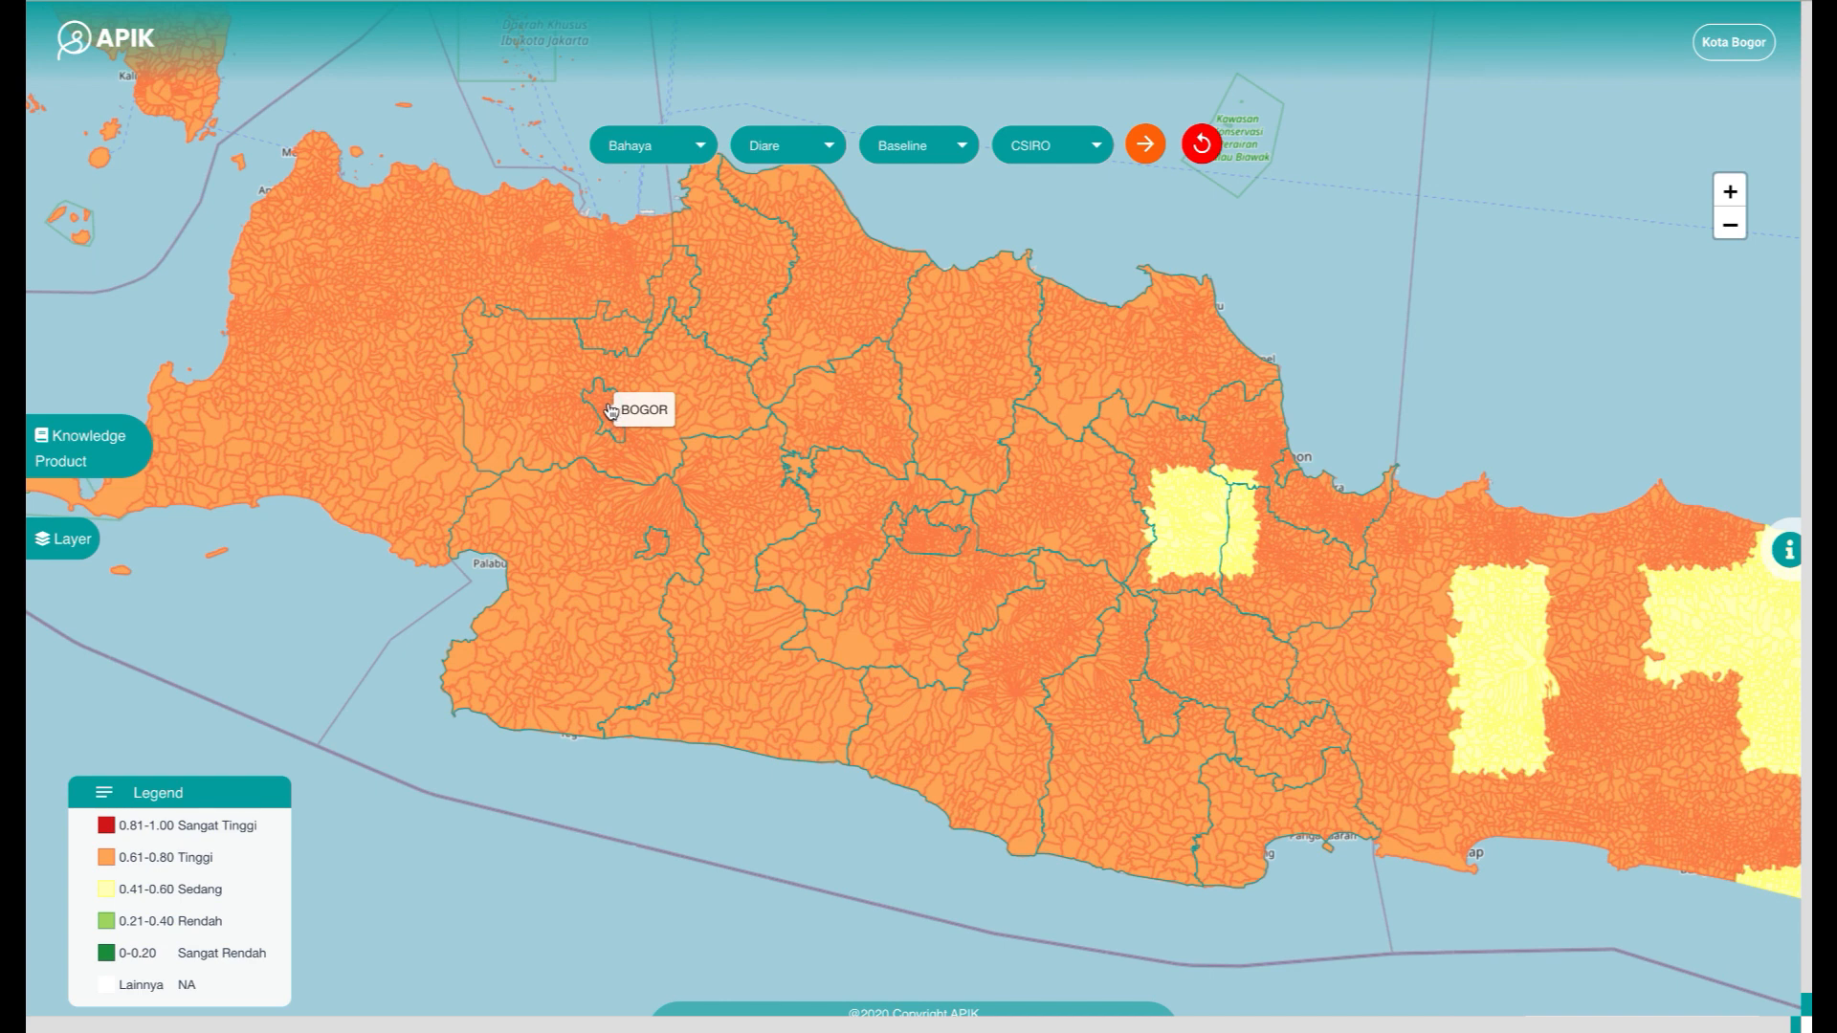
click(610, 408)
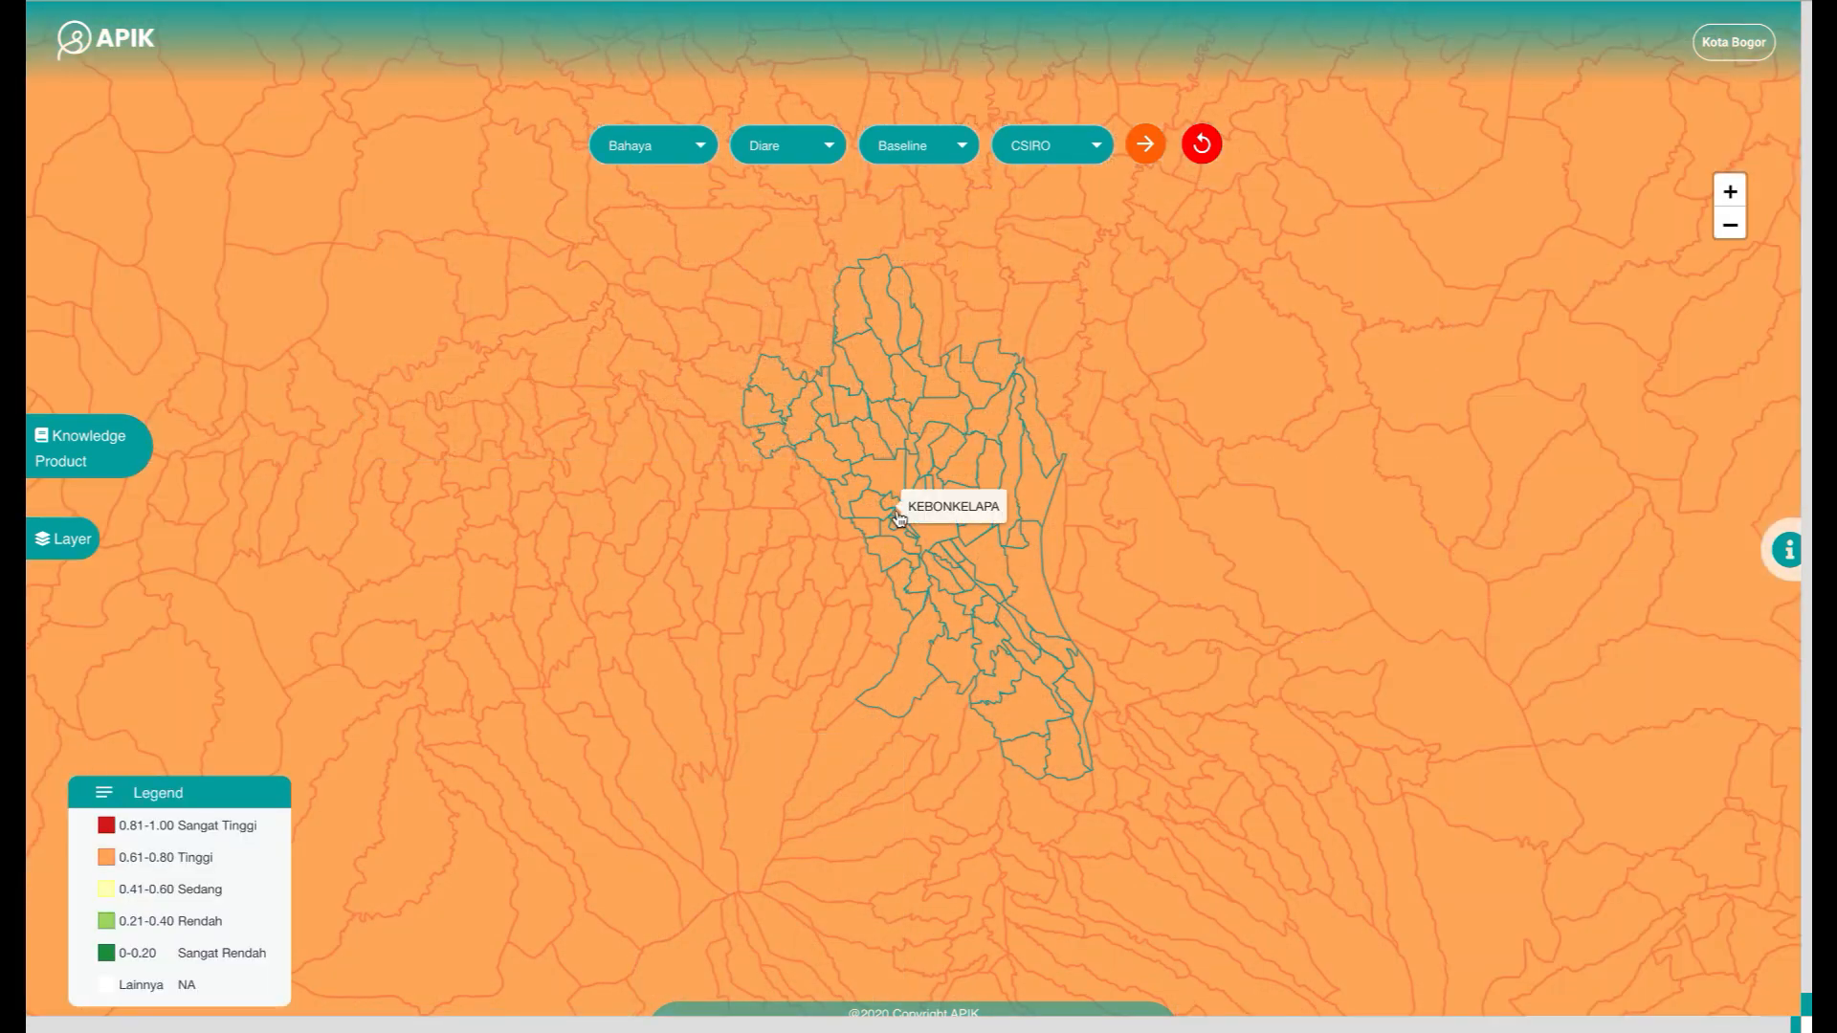
click(968, 669)
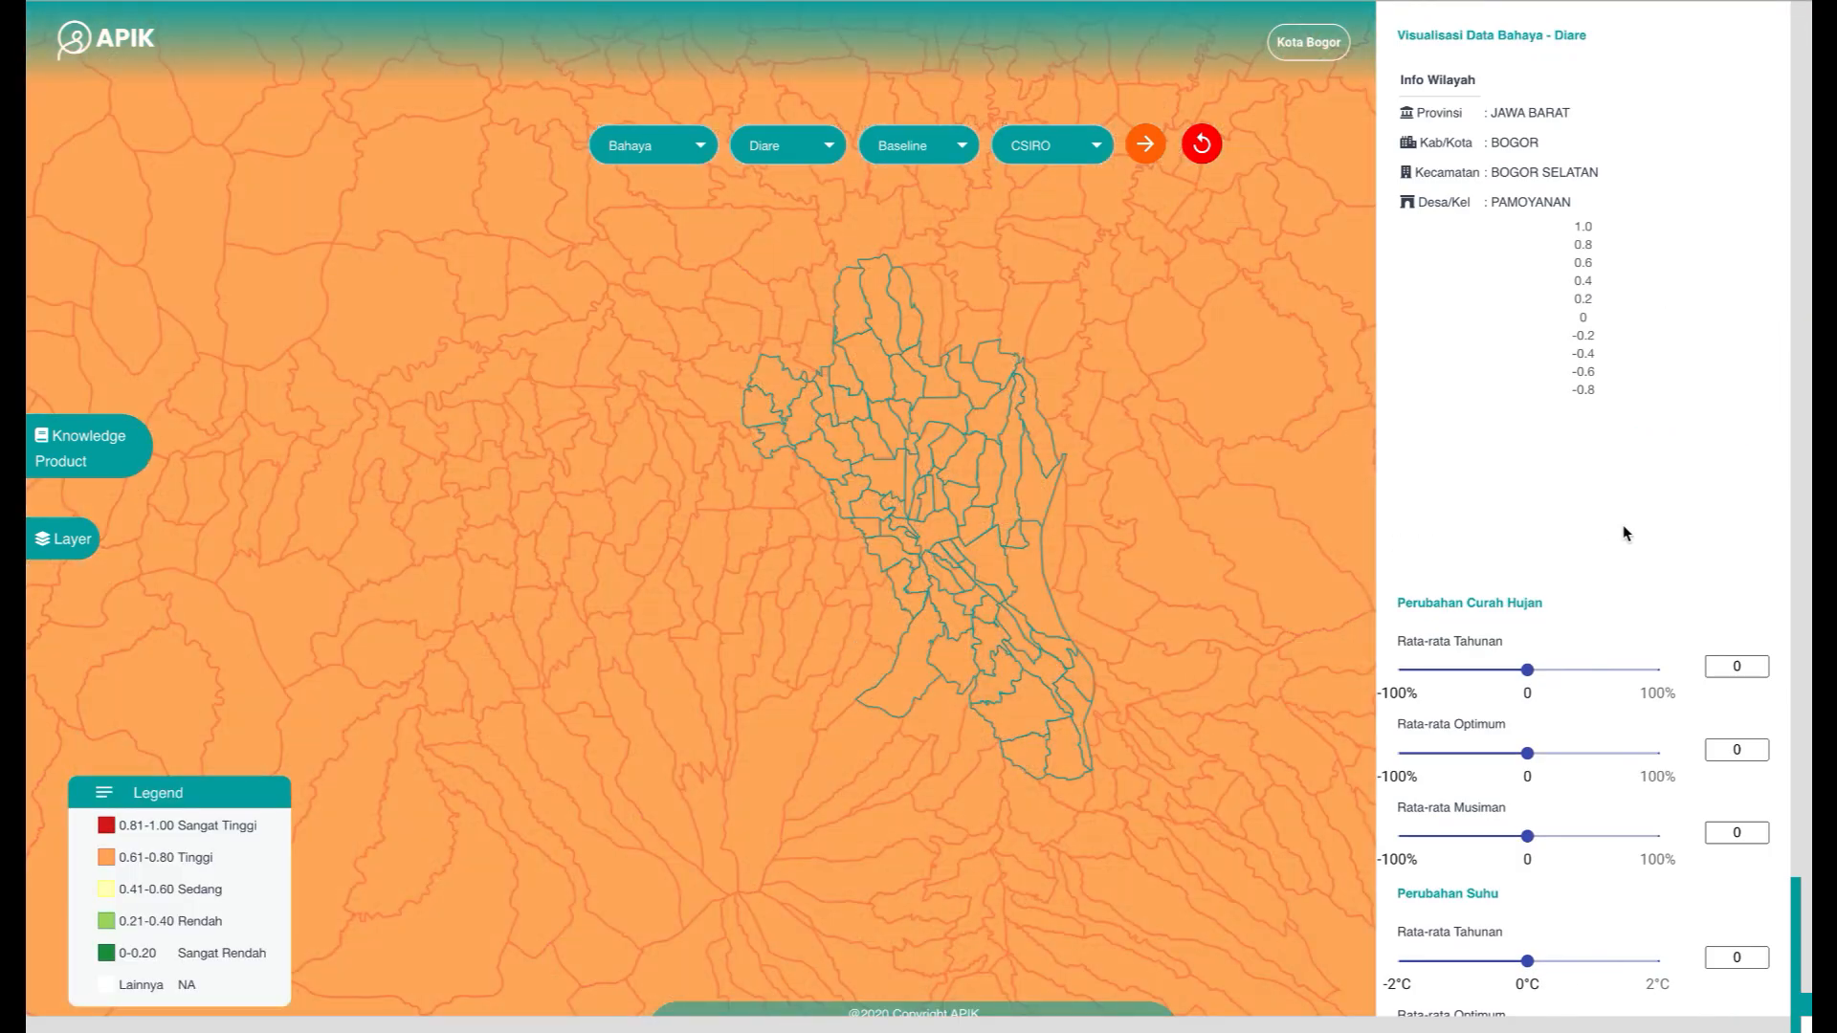
scroll(1663, 599, down, 2)
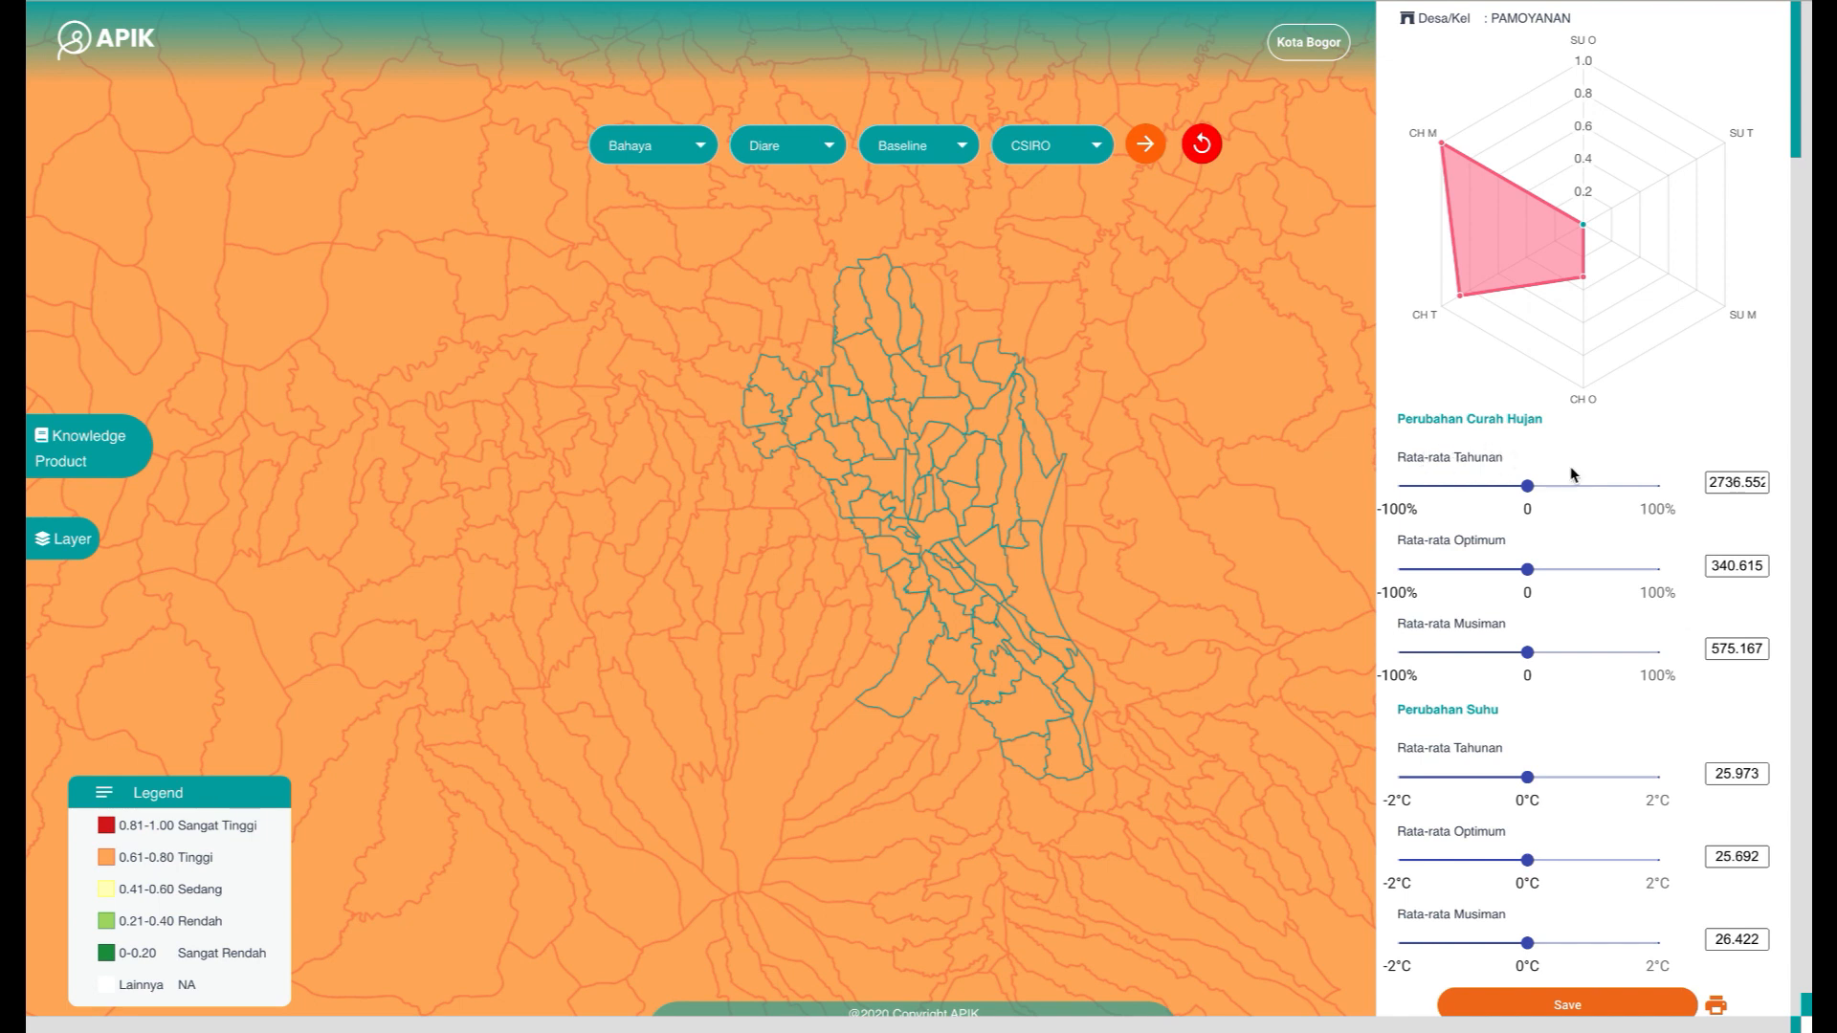
- Transfer Pamoyanan's Rata-rata Tahunan rainfall to the Google Sheets template, entering 2736 as row 6's Curah Hujan Tahunan
drag(1741, 484, 1704, 488)
key(ctrl+Tab)
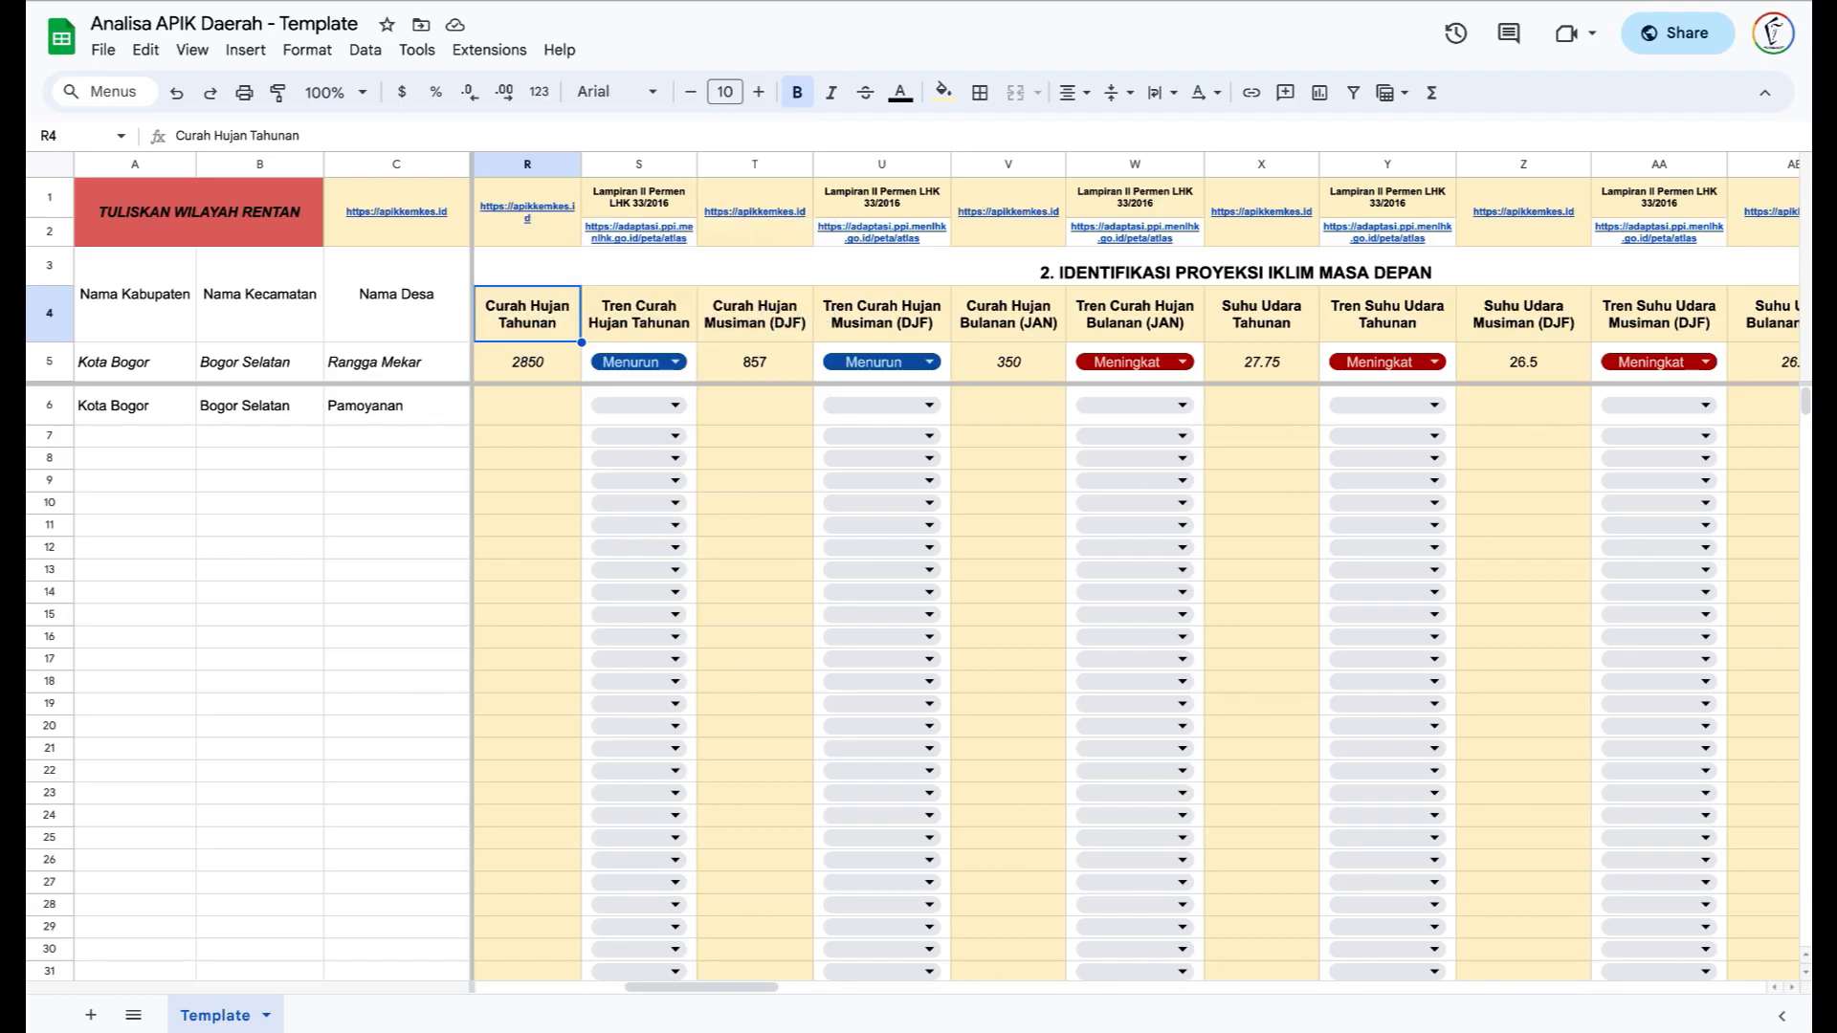
click(517, 404)
text(2736)
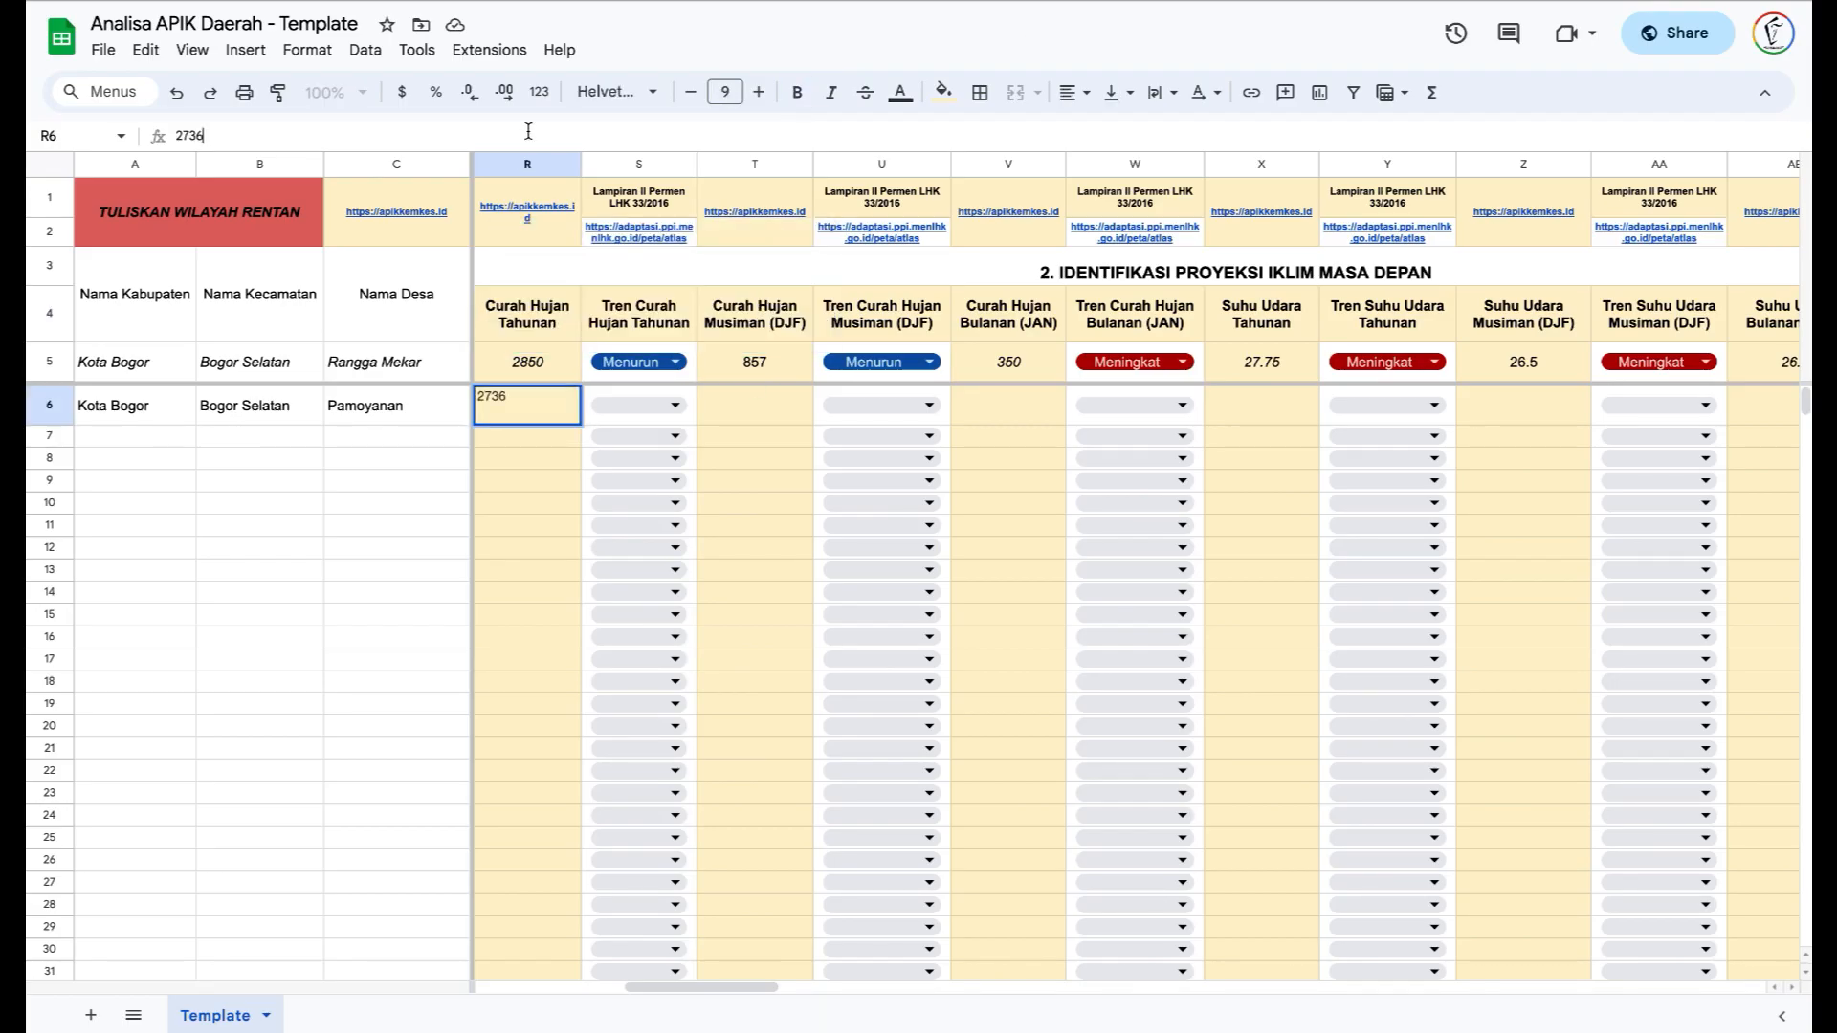
key(Return)
- Copy the whole-number part of APIK's Rata-rata Musiman rainfall, 575, into row 6's Curah Hujan Musiman (DJF) in the template
key(Up)
key(Right)
key(Right)
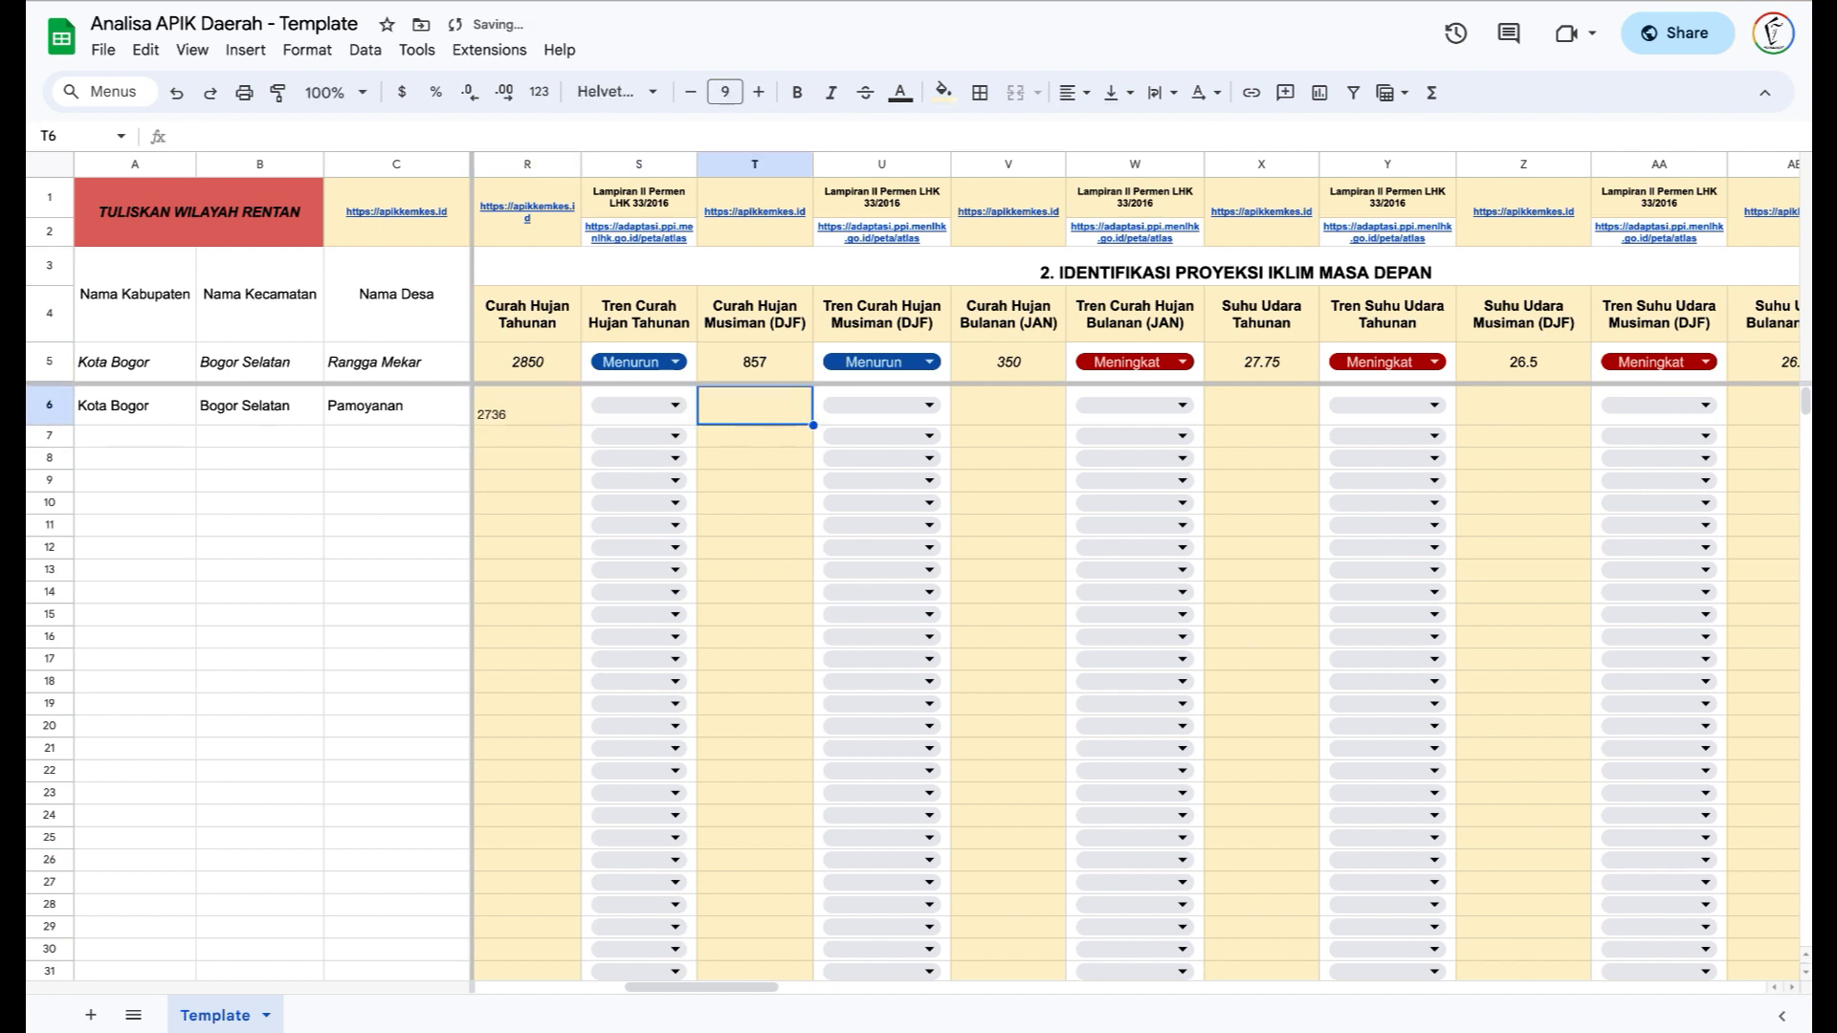
mouse_move(1009, 212)
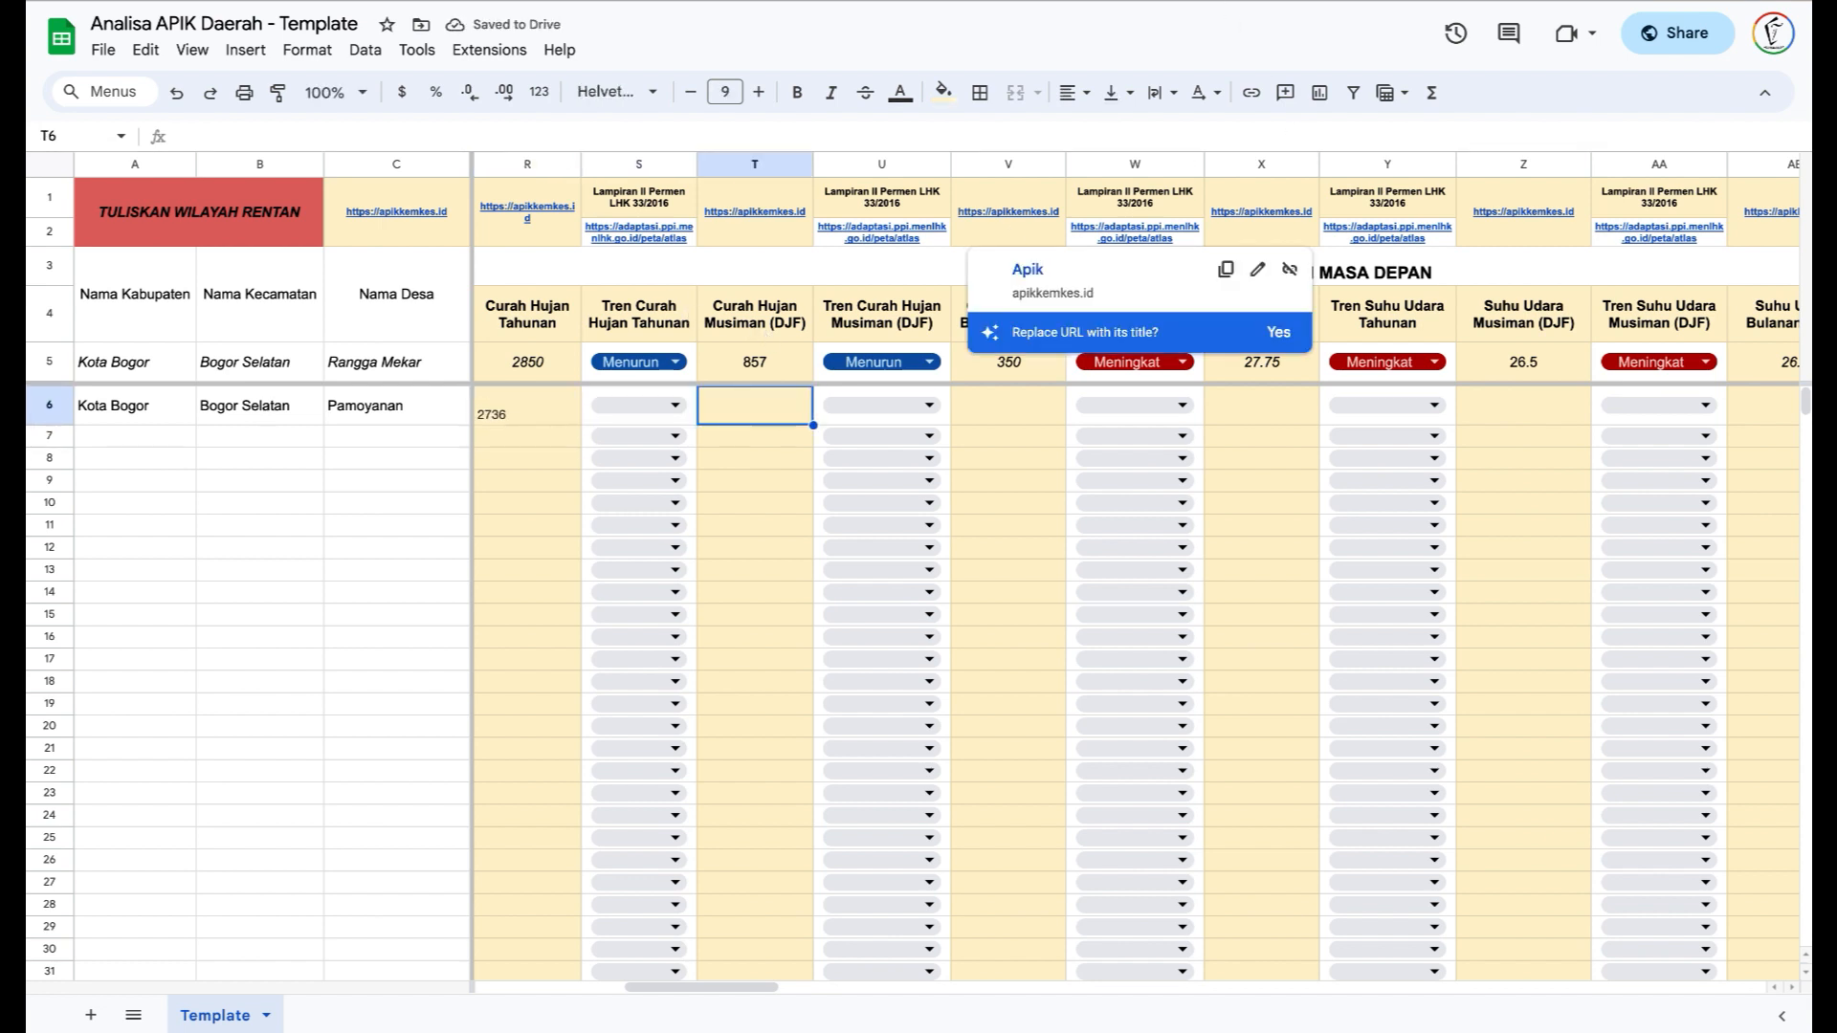
key(alt+Tab)
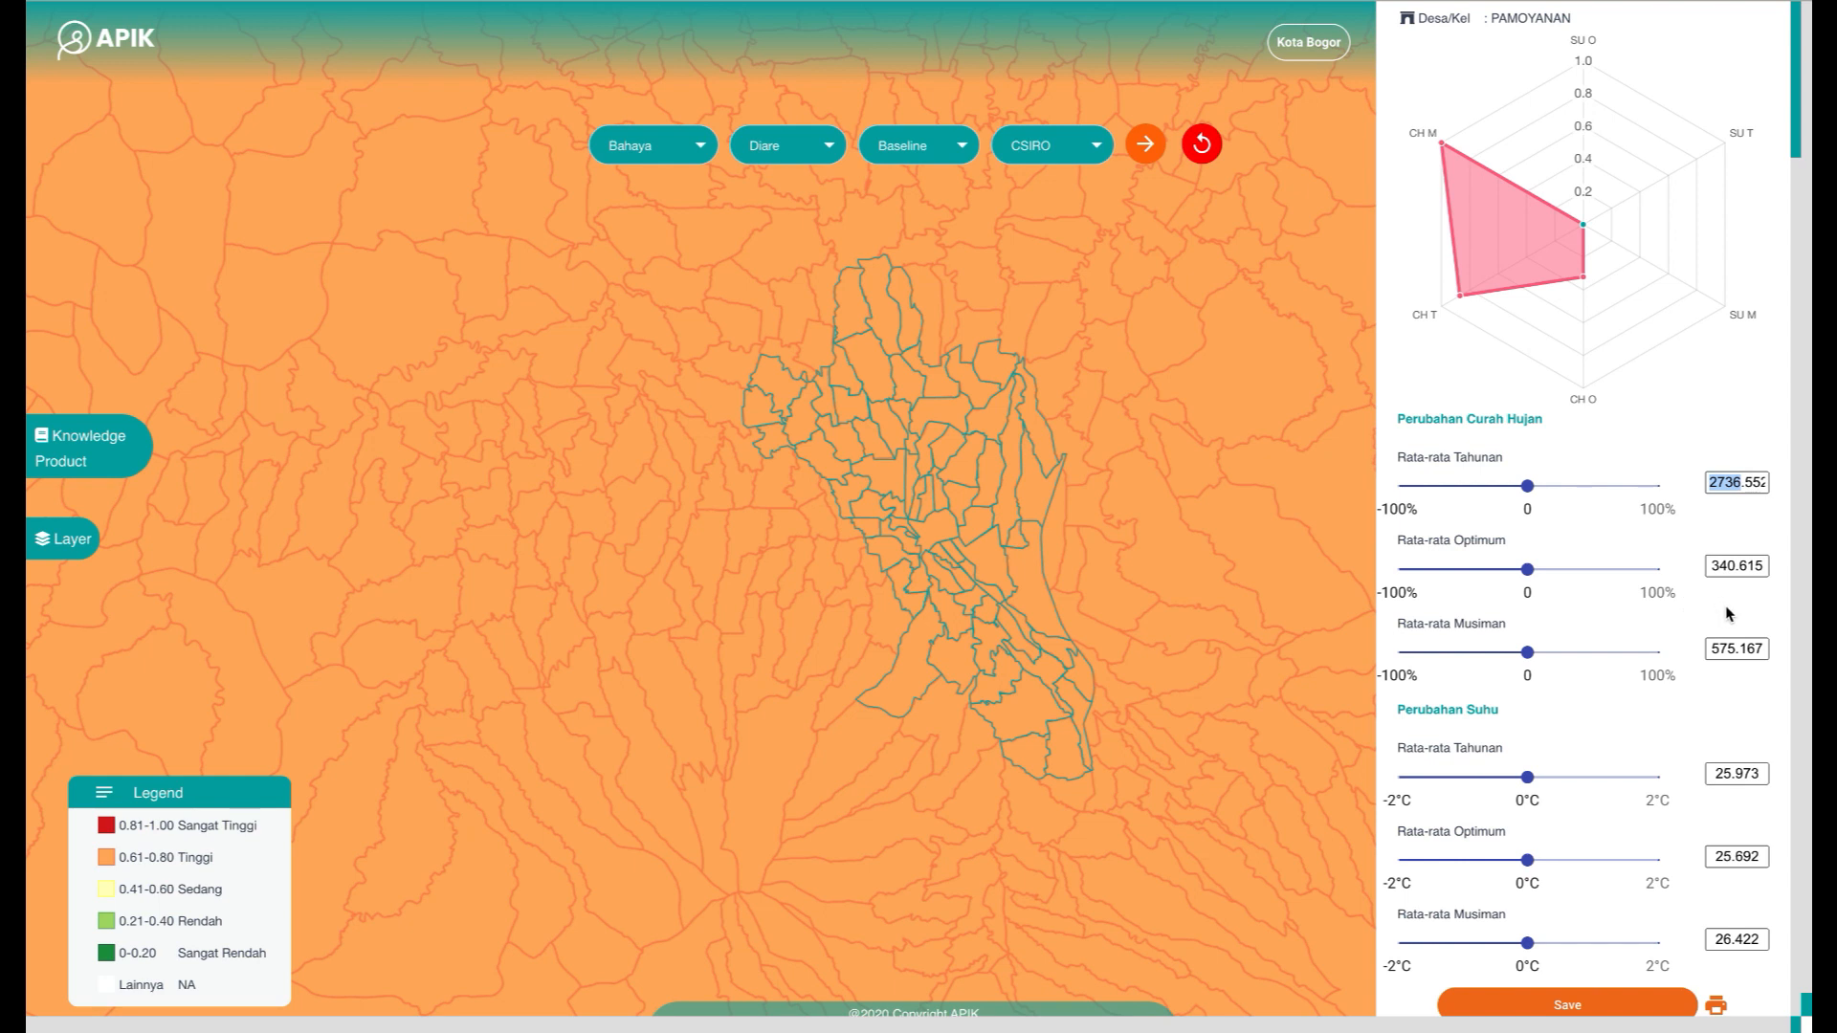
drag(1737, 650, 1709, 651)
key(ctrl+c)
click(1138, 4)
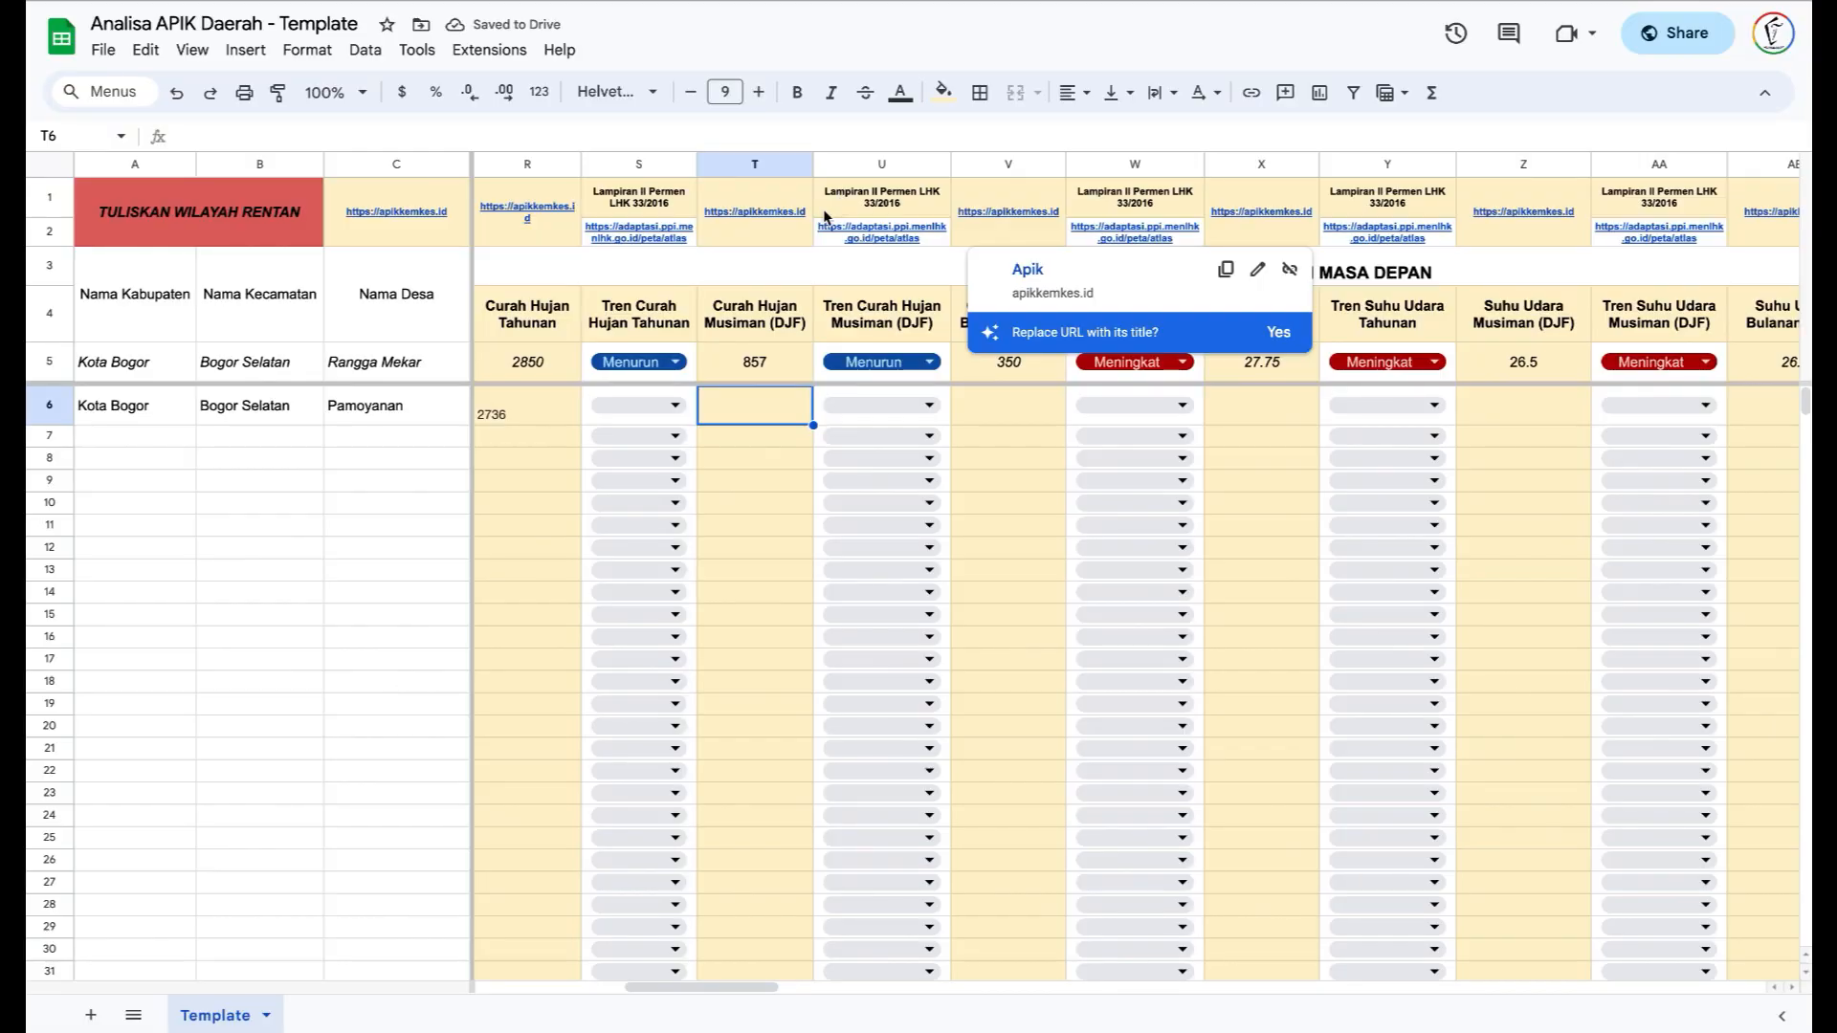
click(703, 140)
key(ctrl+v)
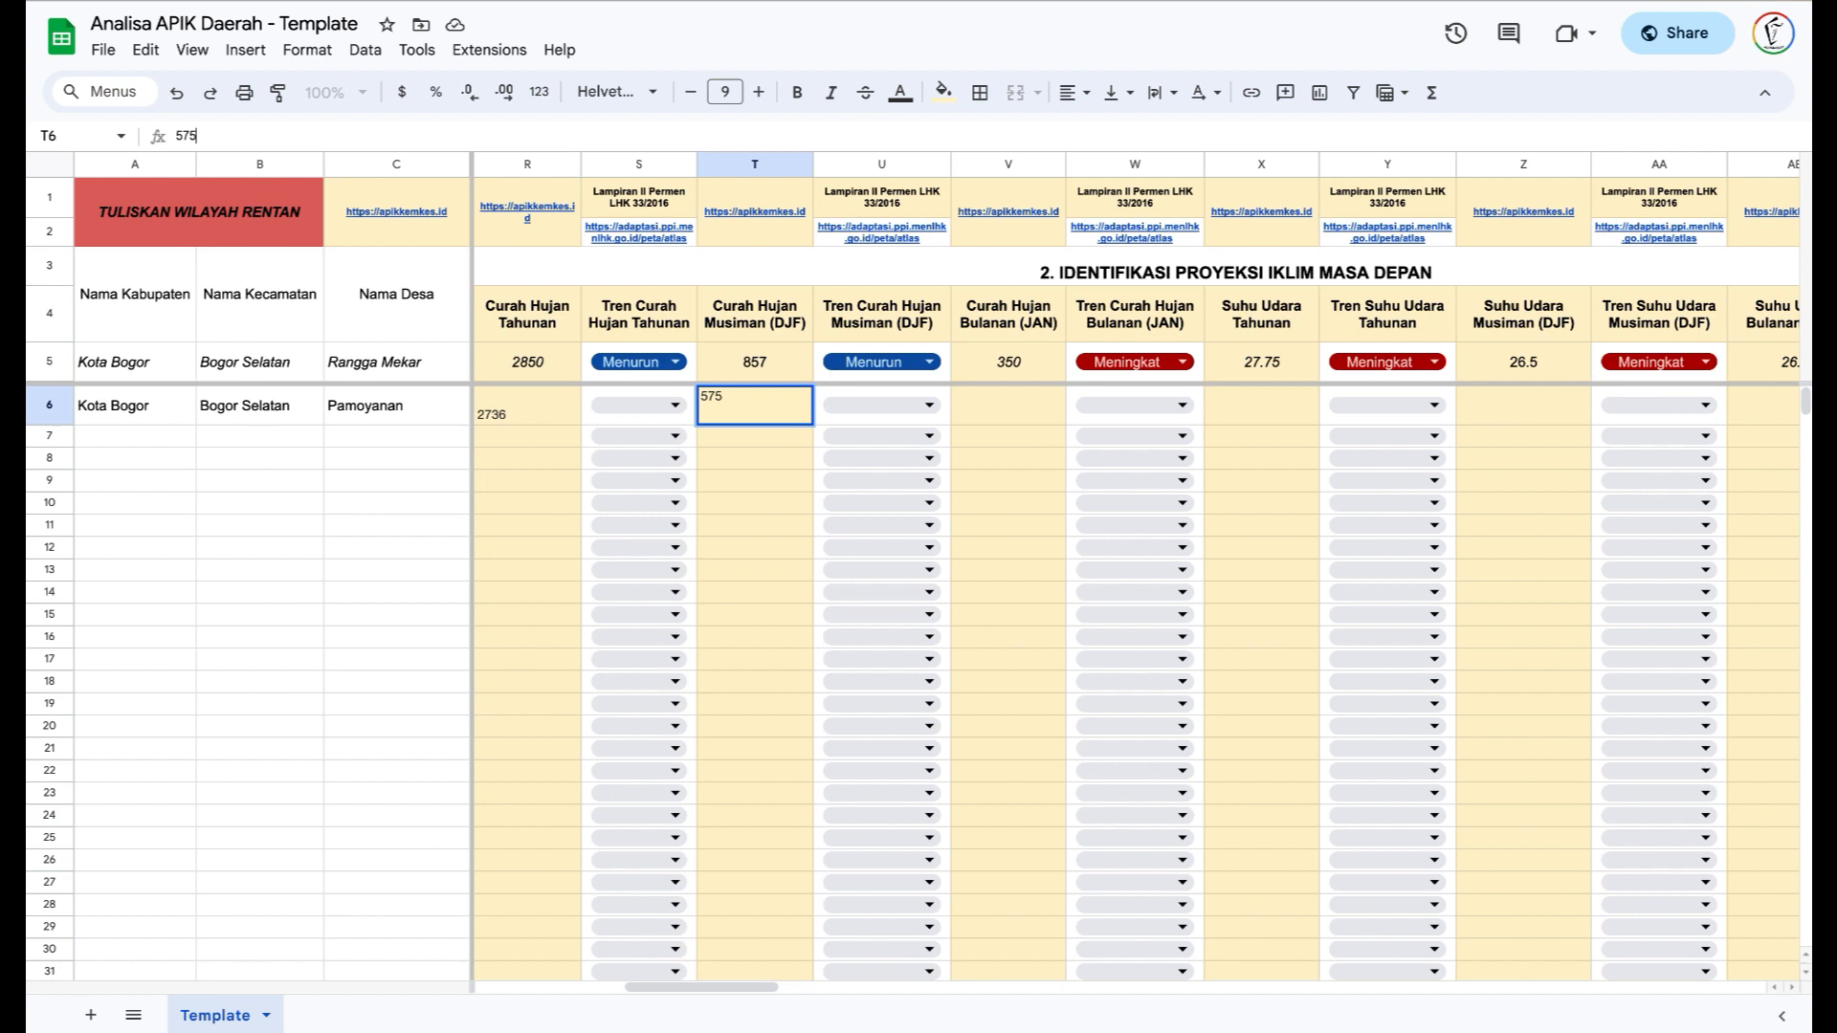
key(Tab)
- Copy the whole-number part of APIK's Rata-rata Optimum rainfall, 340, into row 6's Curah Hujan Bulanan (JAN) in the Google Sheets template
key(Tab)
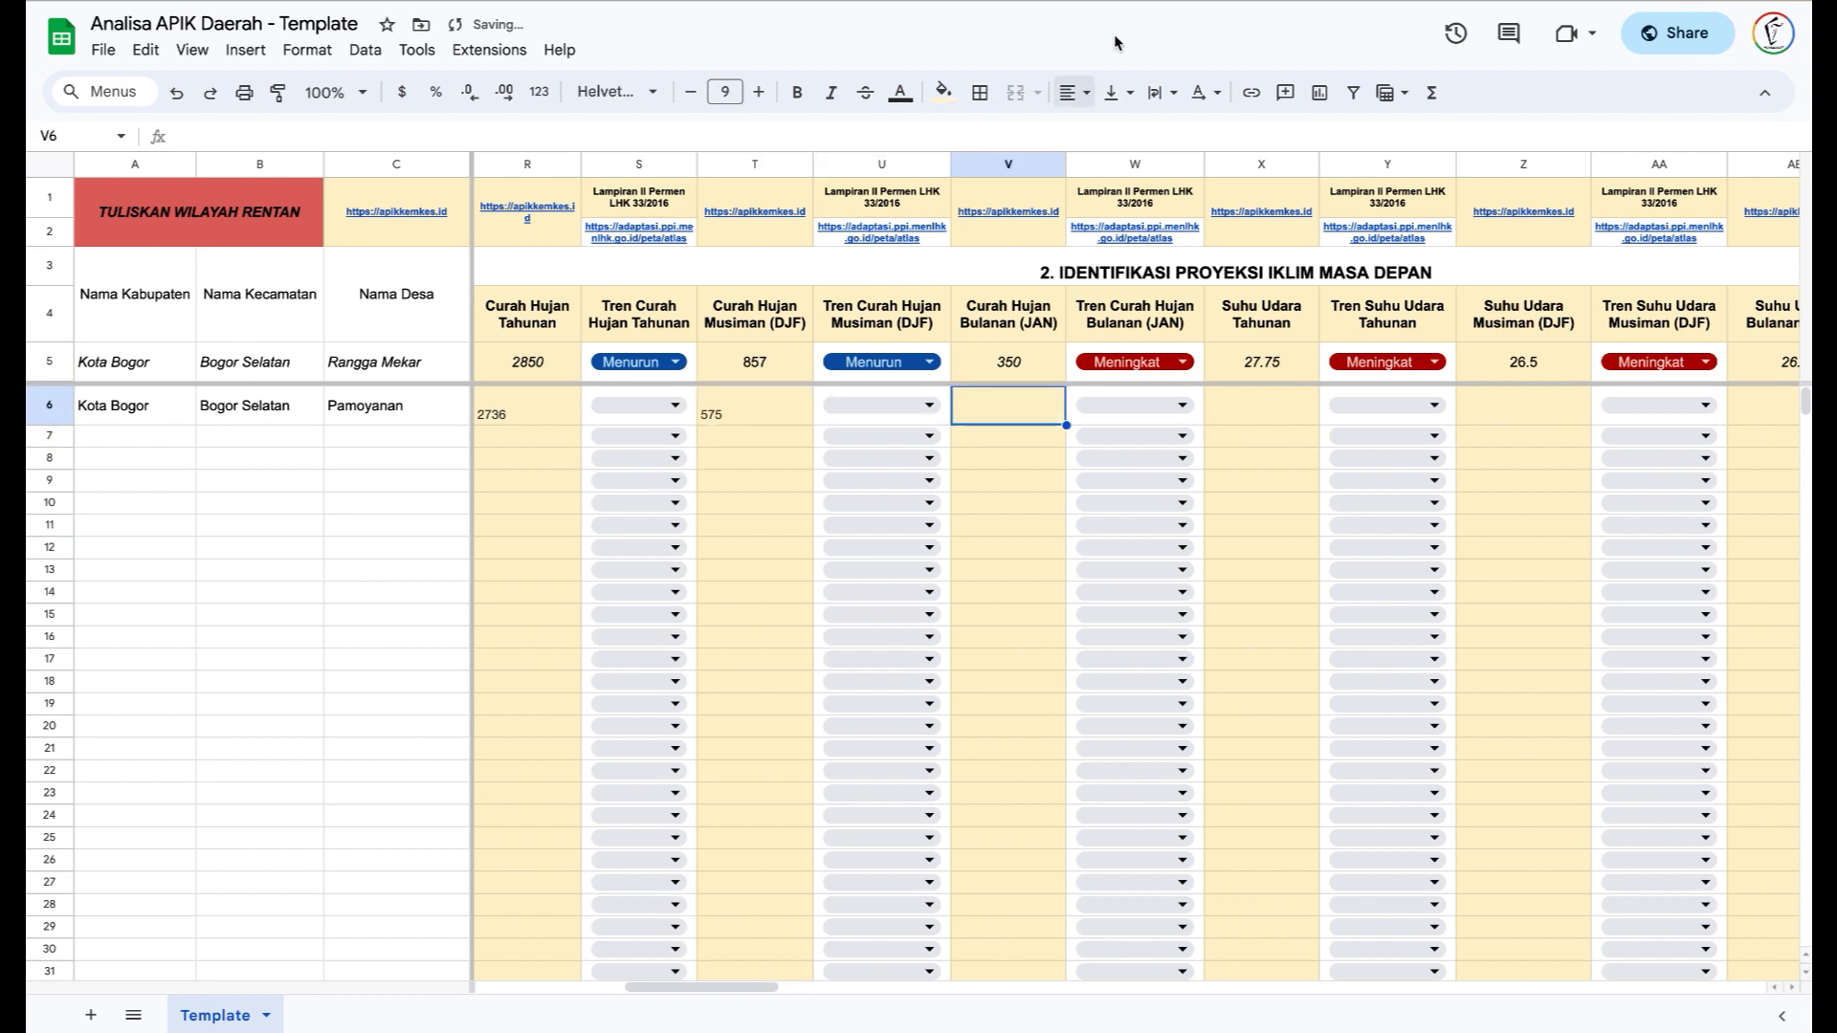
key(ctrl+Tab)
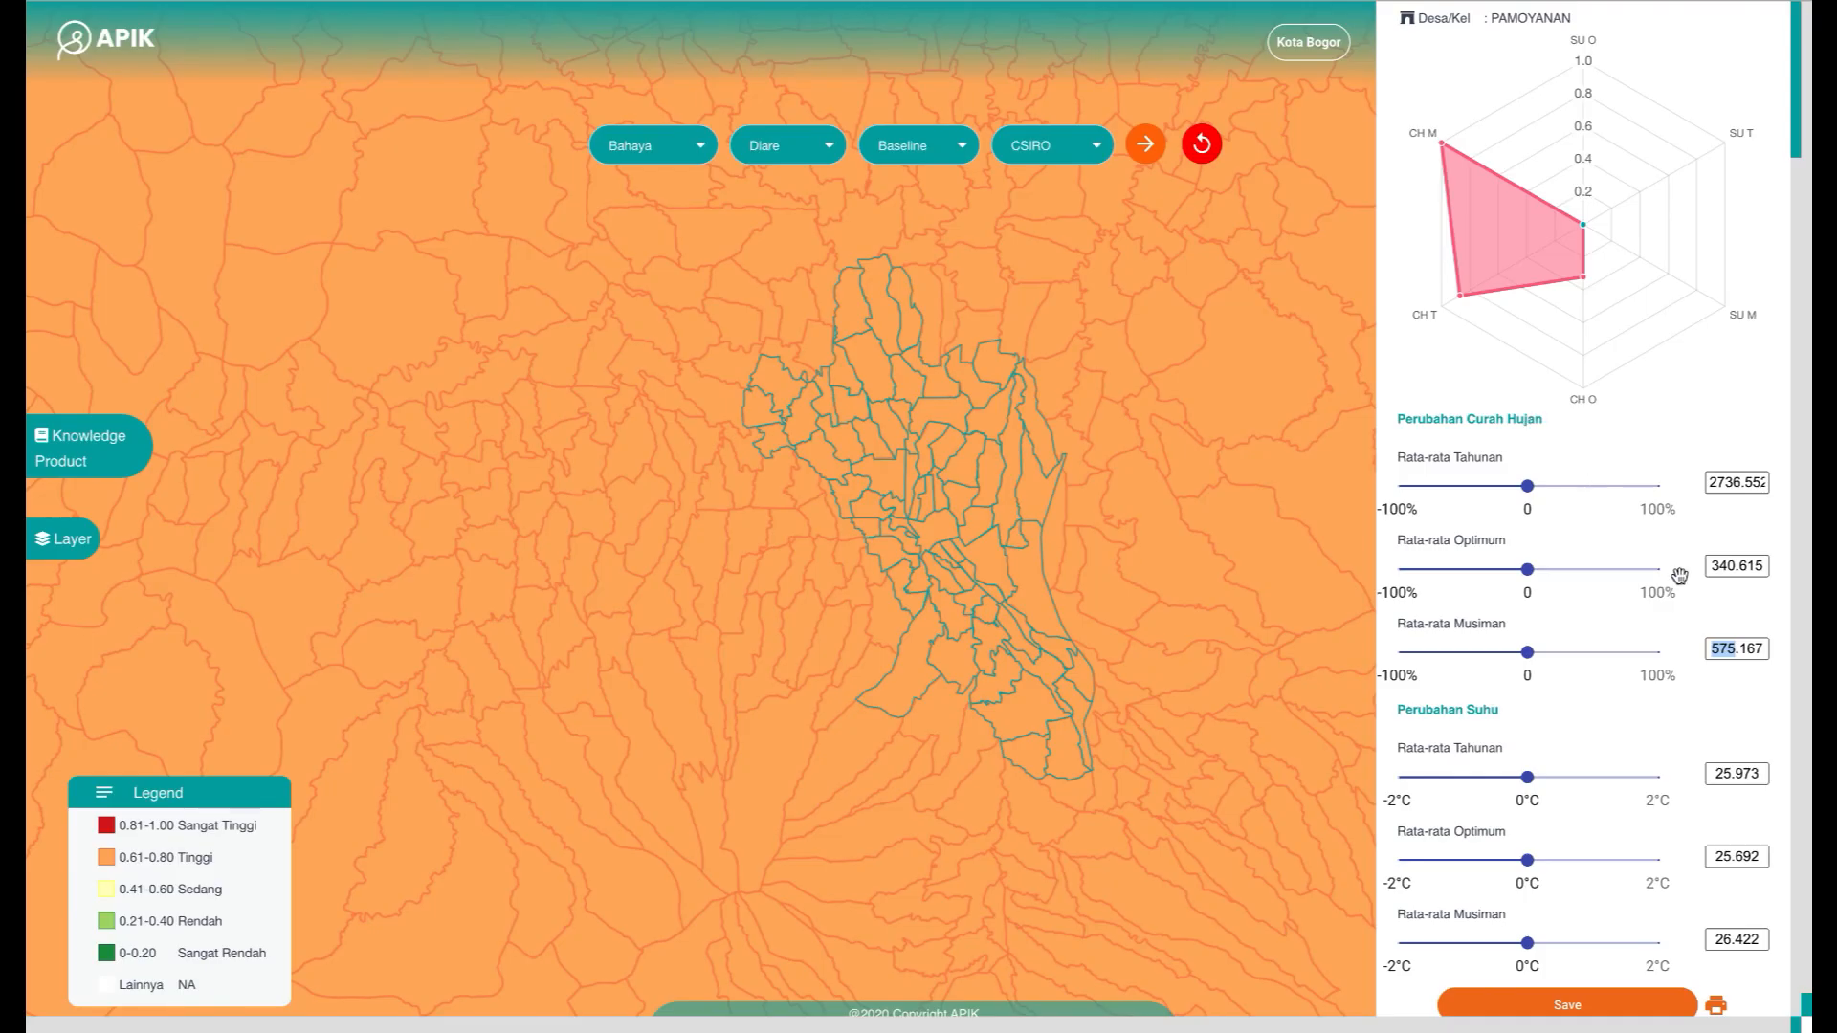
drag(1735, 569, 1708, 568)
key(ctrl+c)
key(ctrl+Tab)
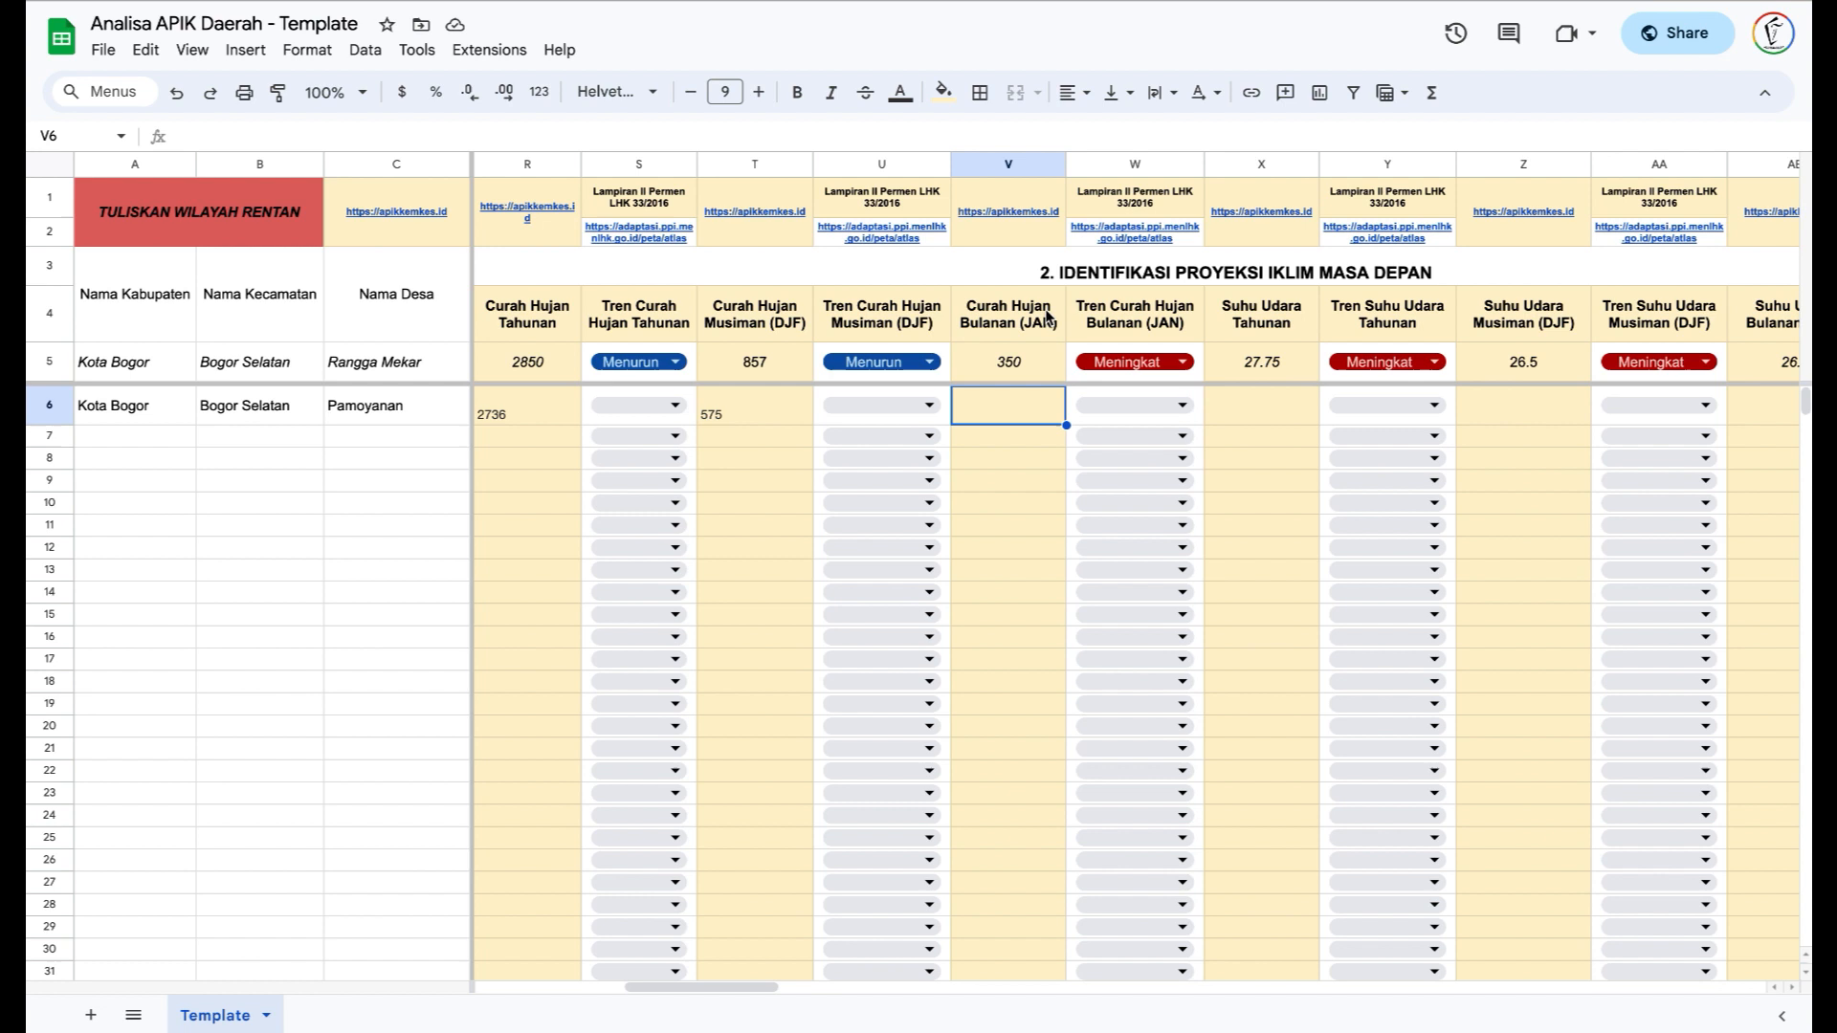
key(ctrl+v)
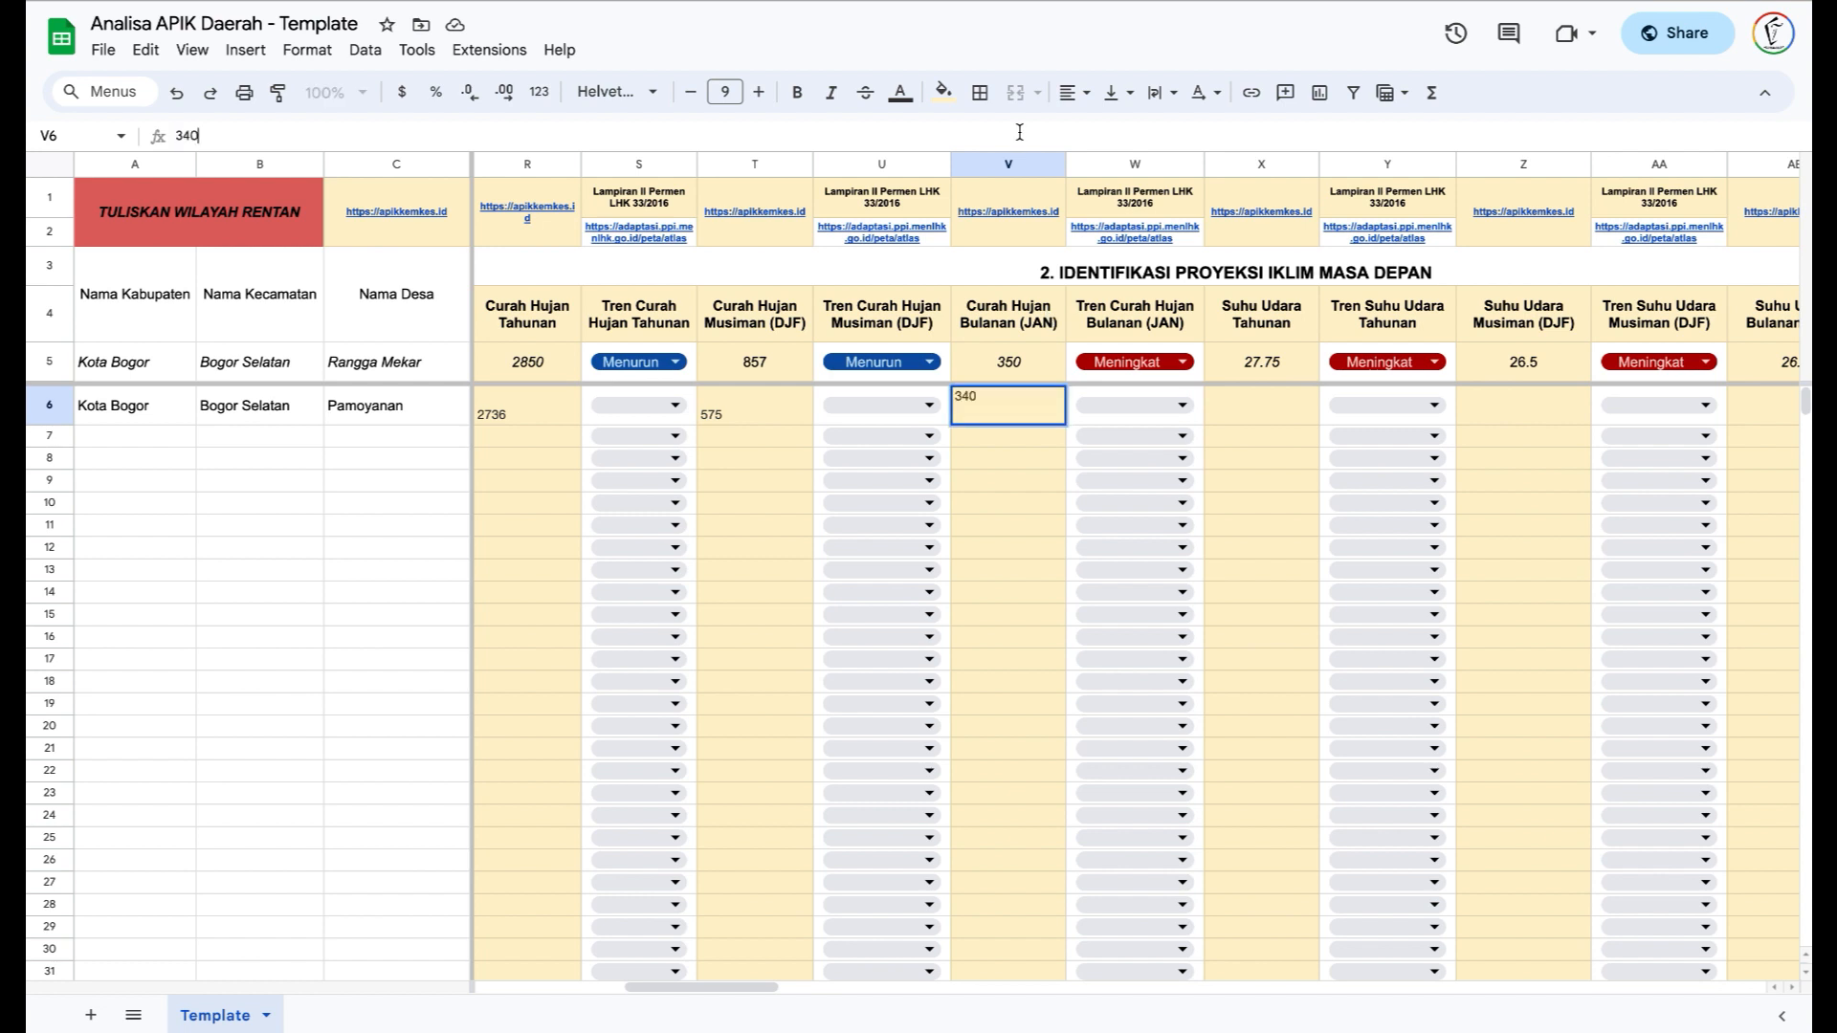
key(Tab)
key(Tab)
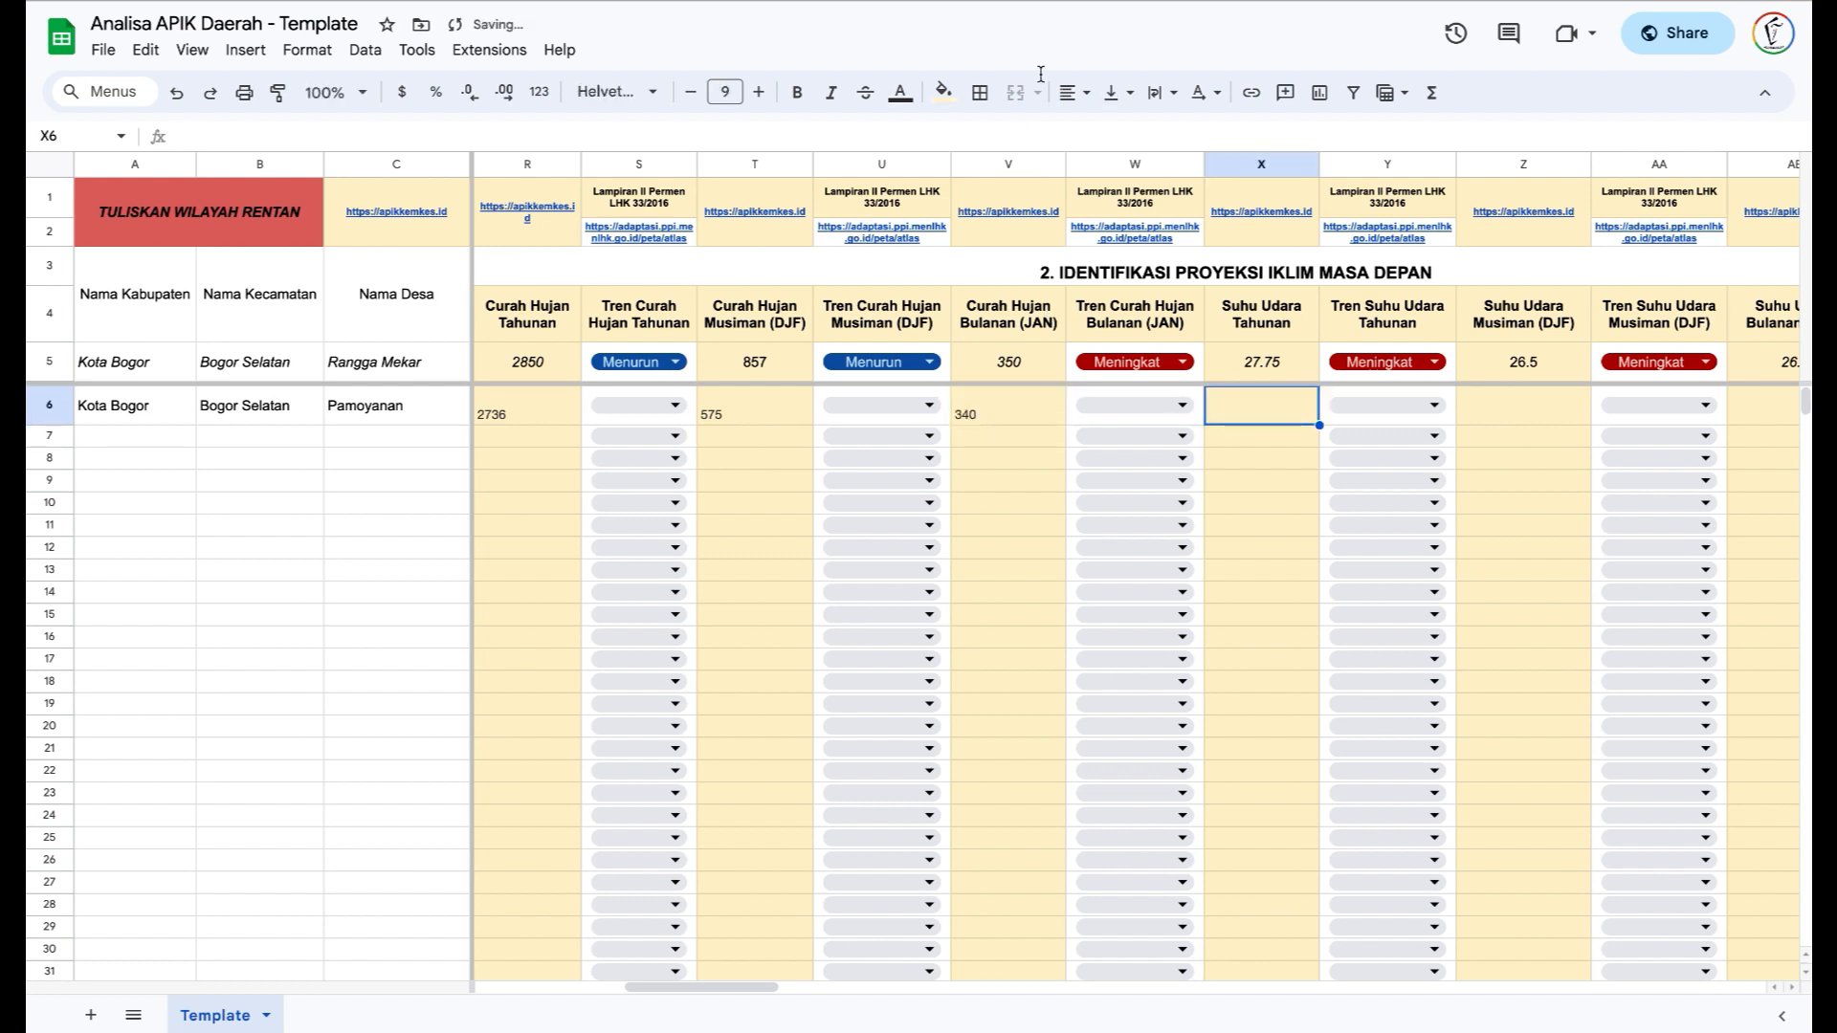
- Transfer APIK's Rata-rata Tahunan temperature, kept to one decimal as 25.9, into row 6's Suhu Udara Tahunan in the template
key(alt+Tab)
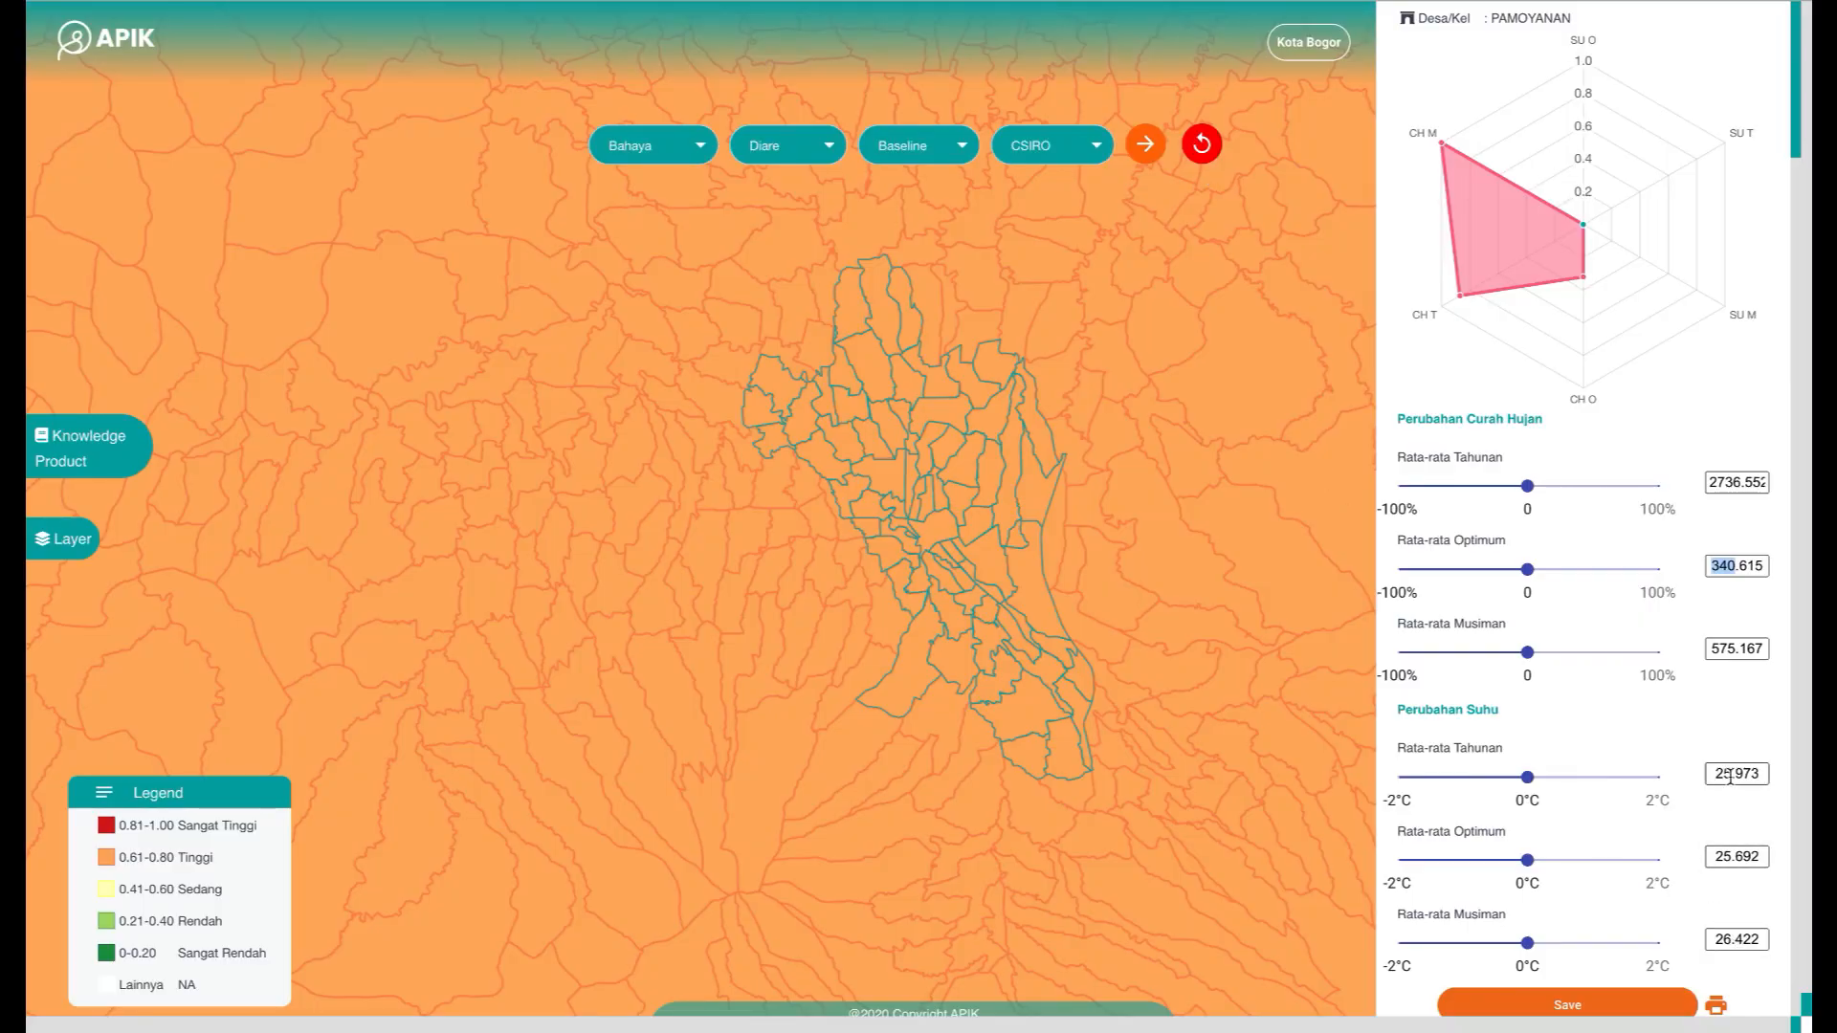
drag(1743, 772, 1706, 773)
key(alt+Tab)
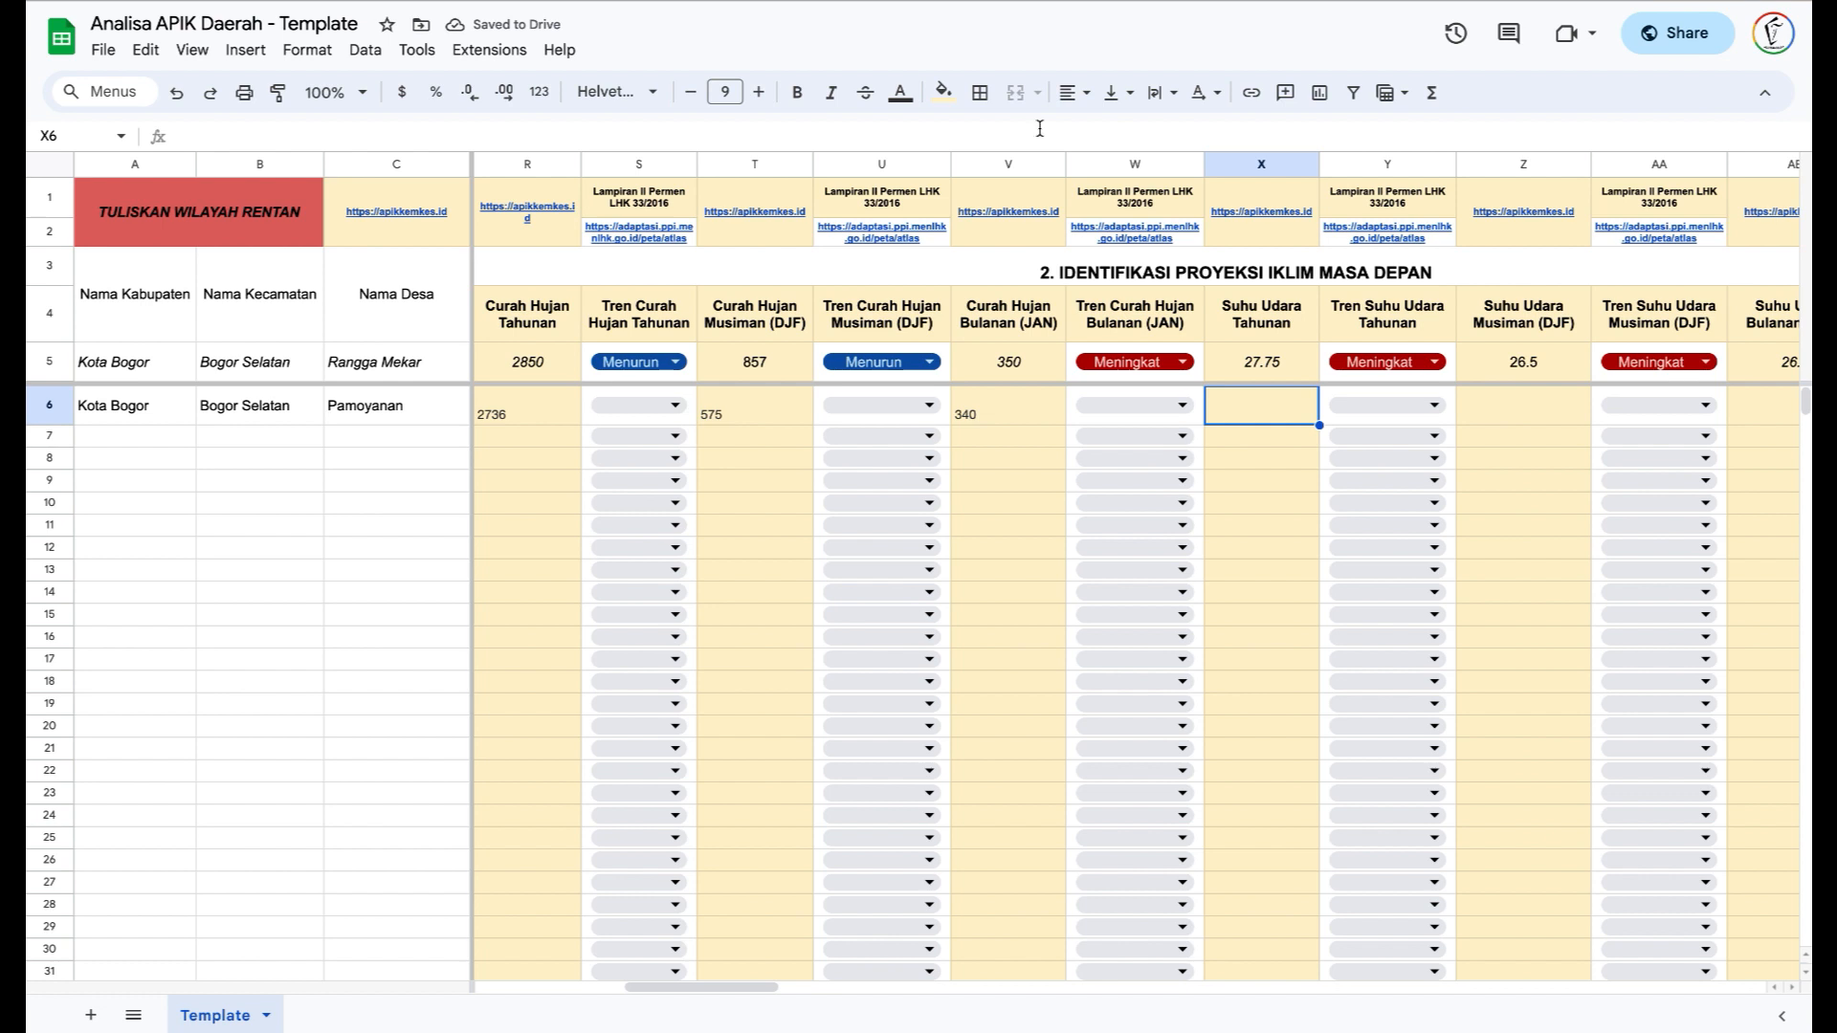
text(25.9)
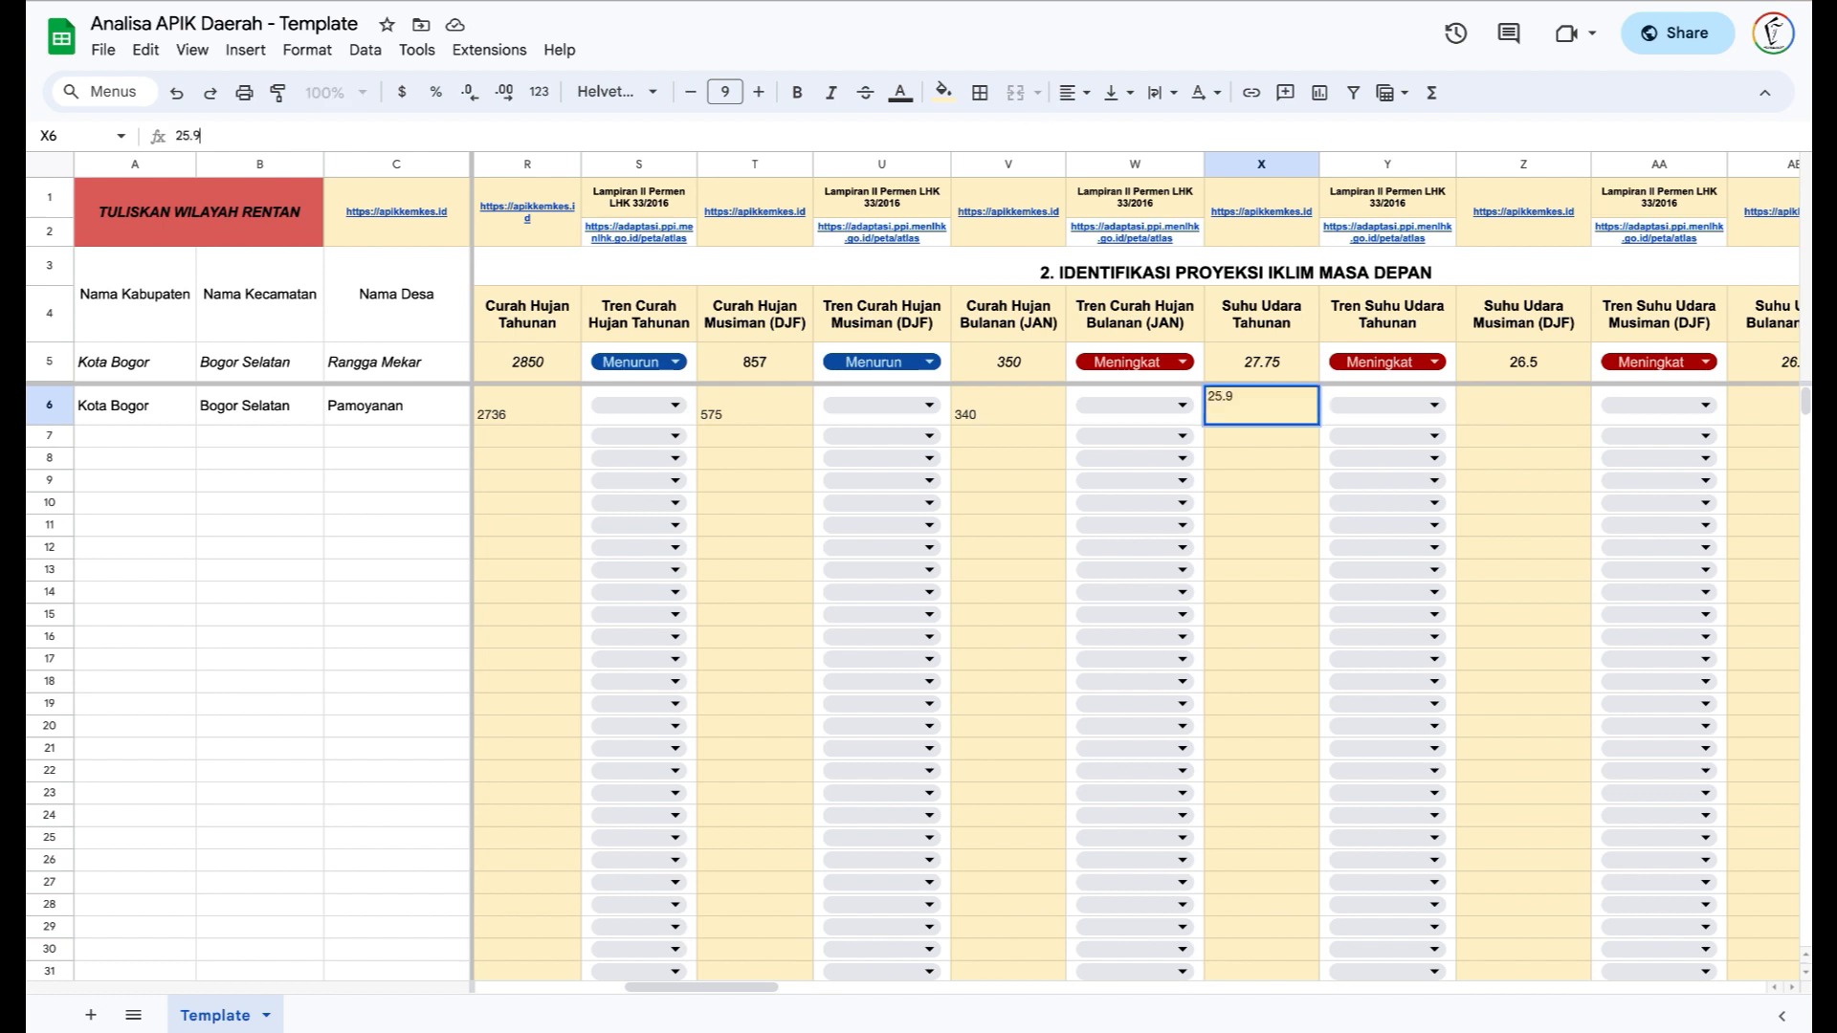
key(Tab)
key(Tab)
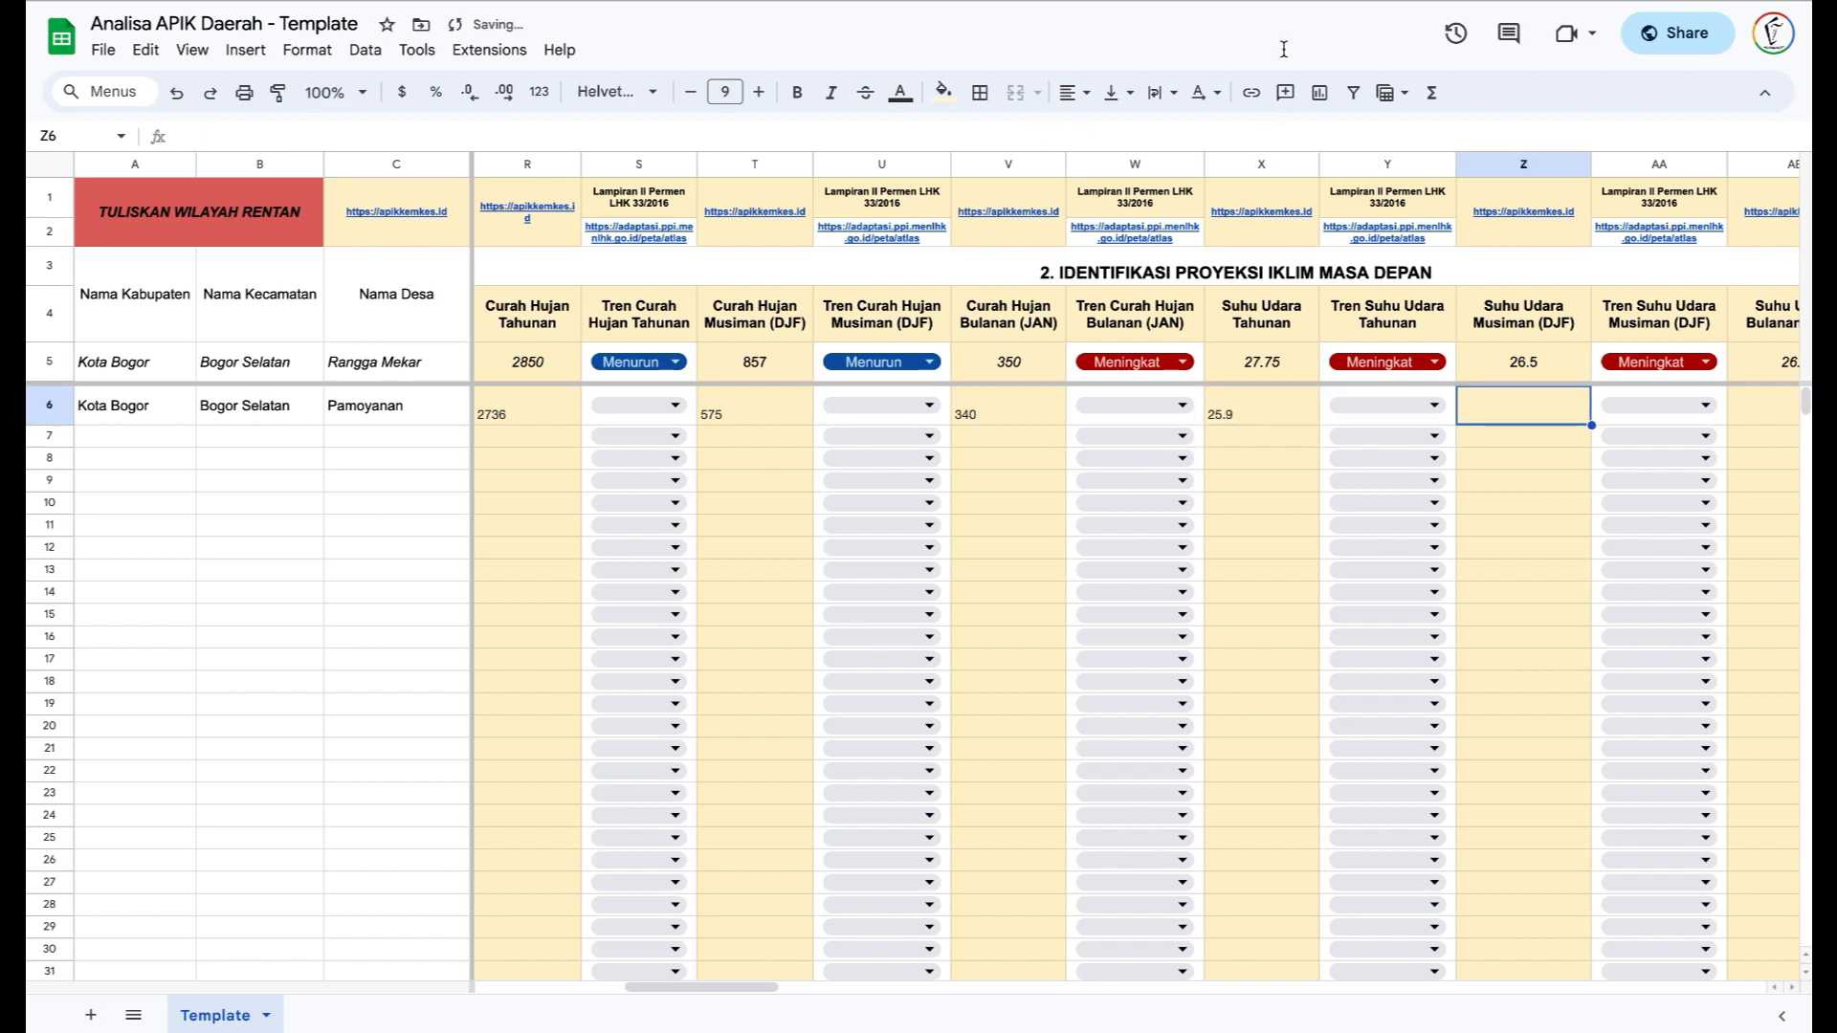
- Transfer APIK's Rata-rata Musiman temperature, kept to one decimal as 26.4, into row 6's Suhu Udara Musiman (DJF) in the template
key(alt+Tab)
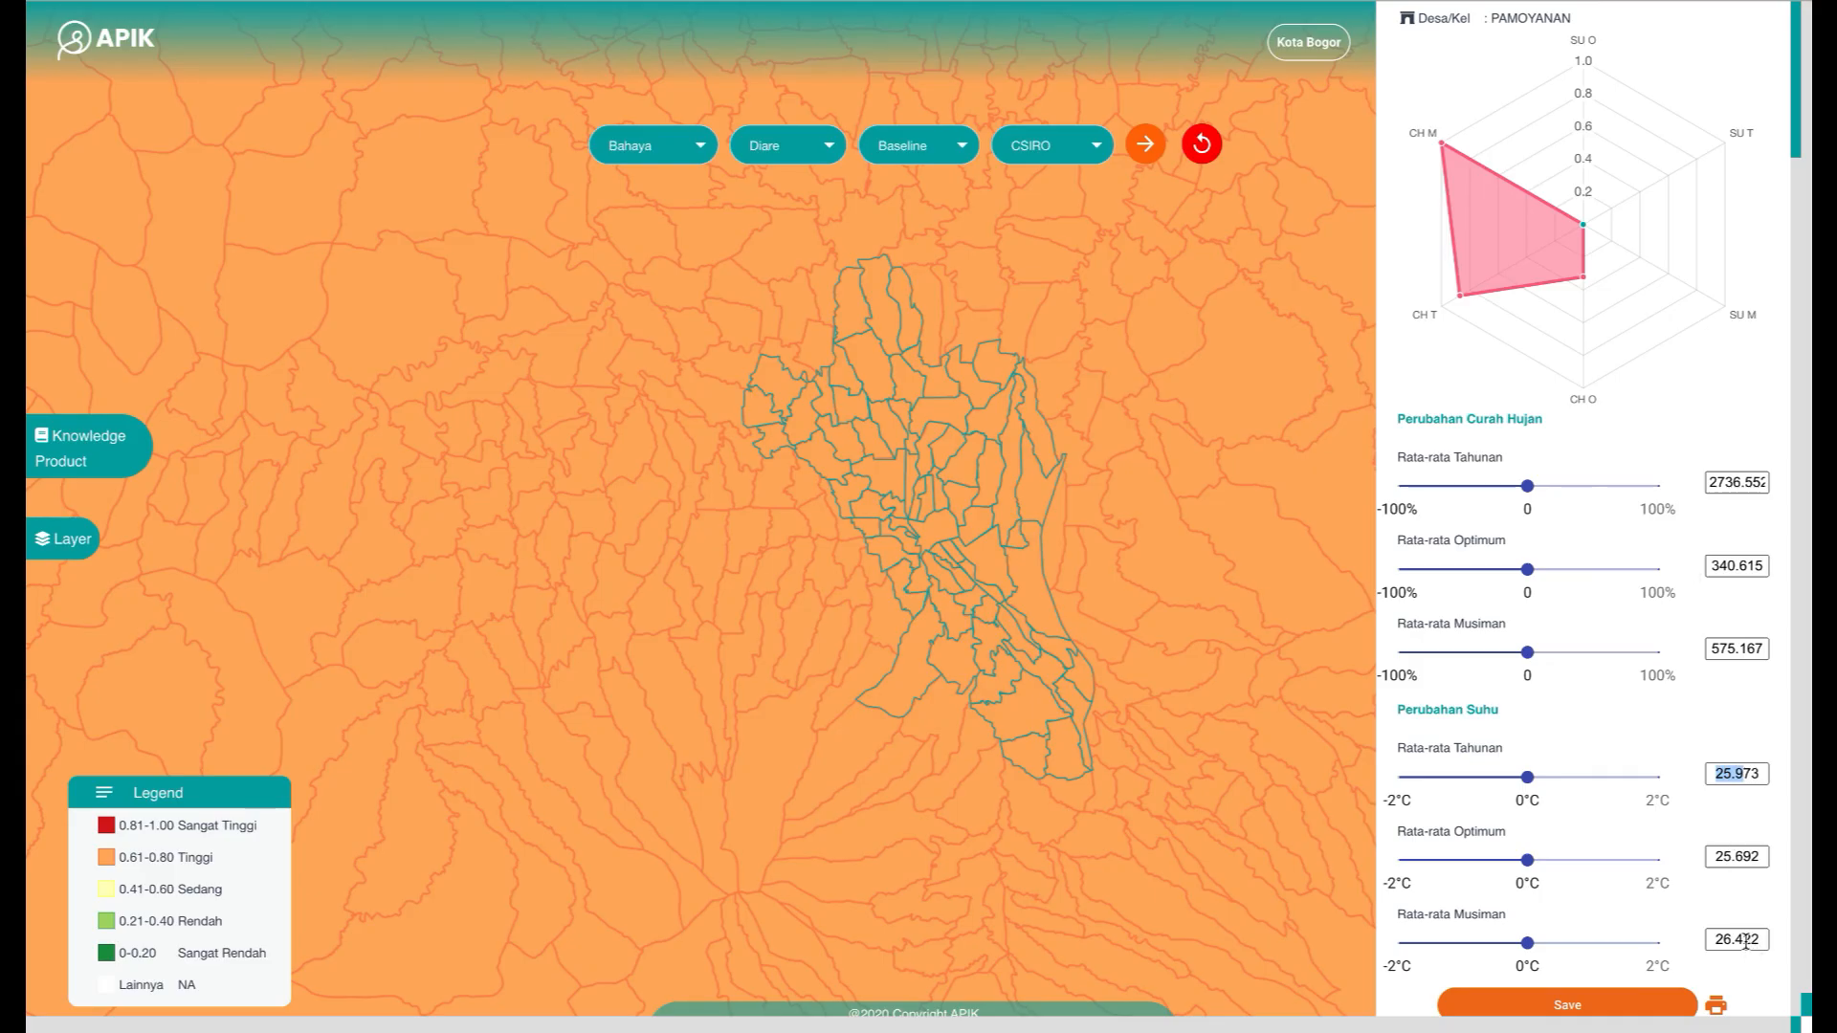
drag(1744, 942, 1705, 942)
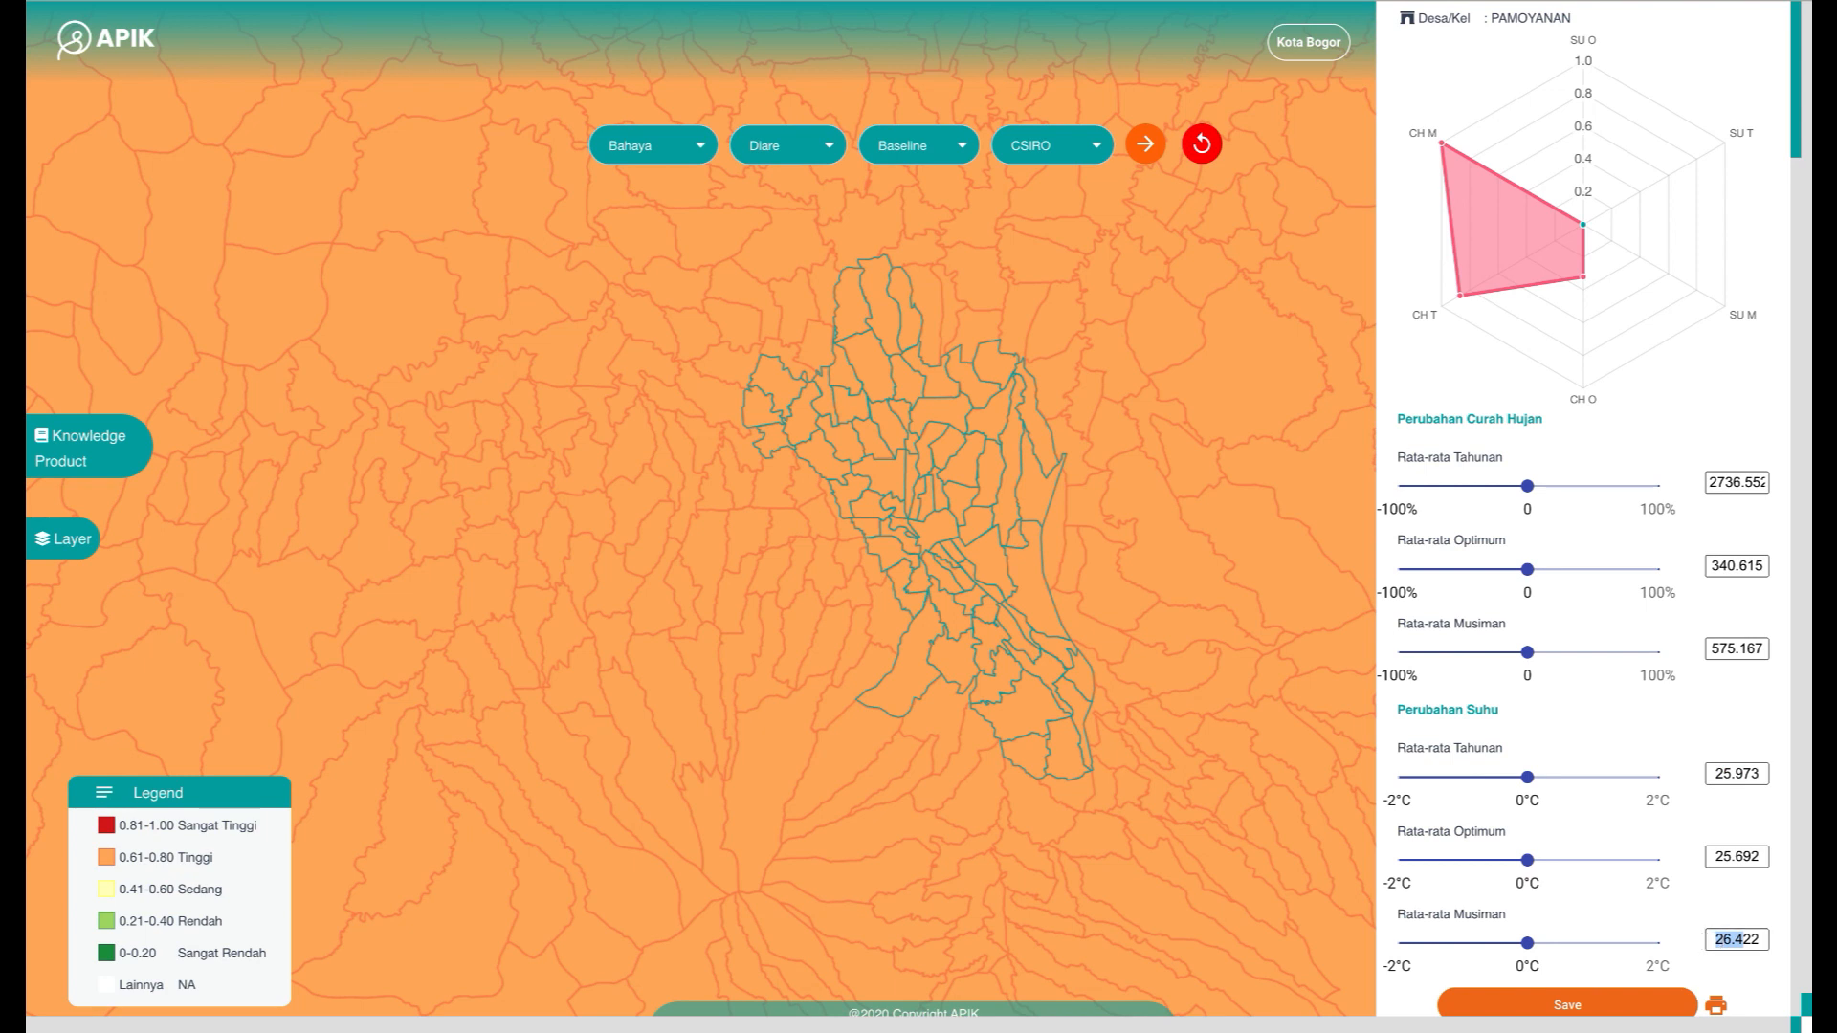
click(1110, 5)
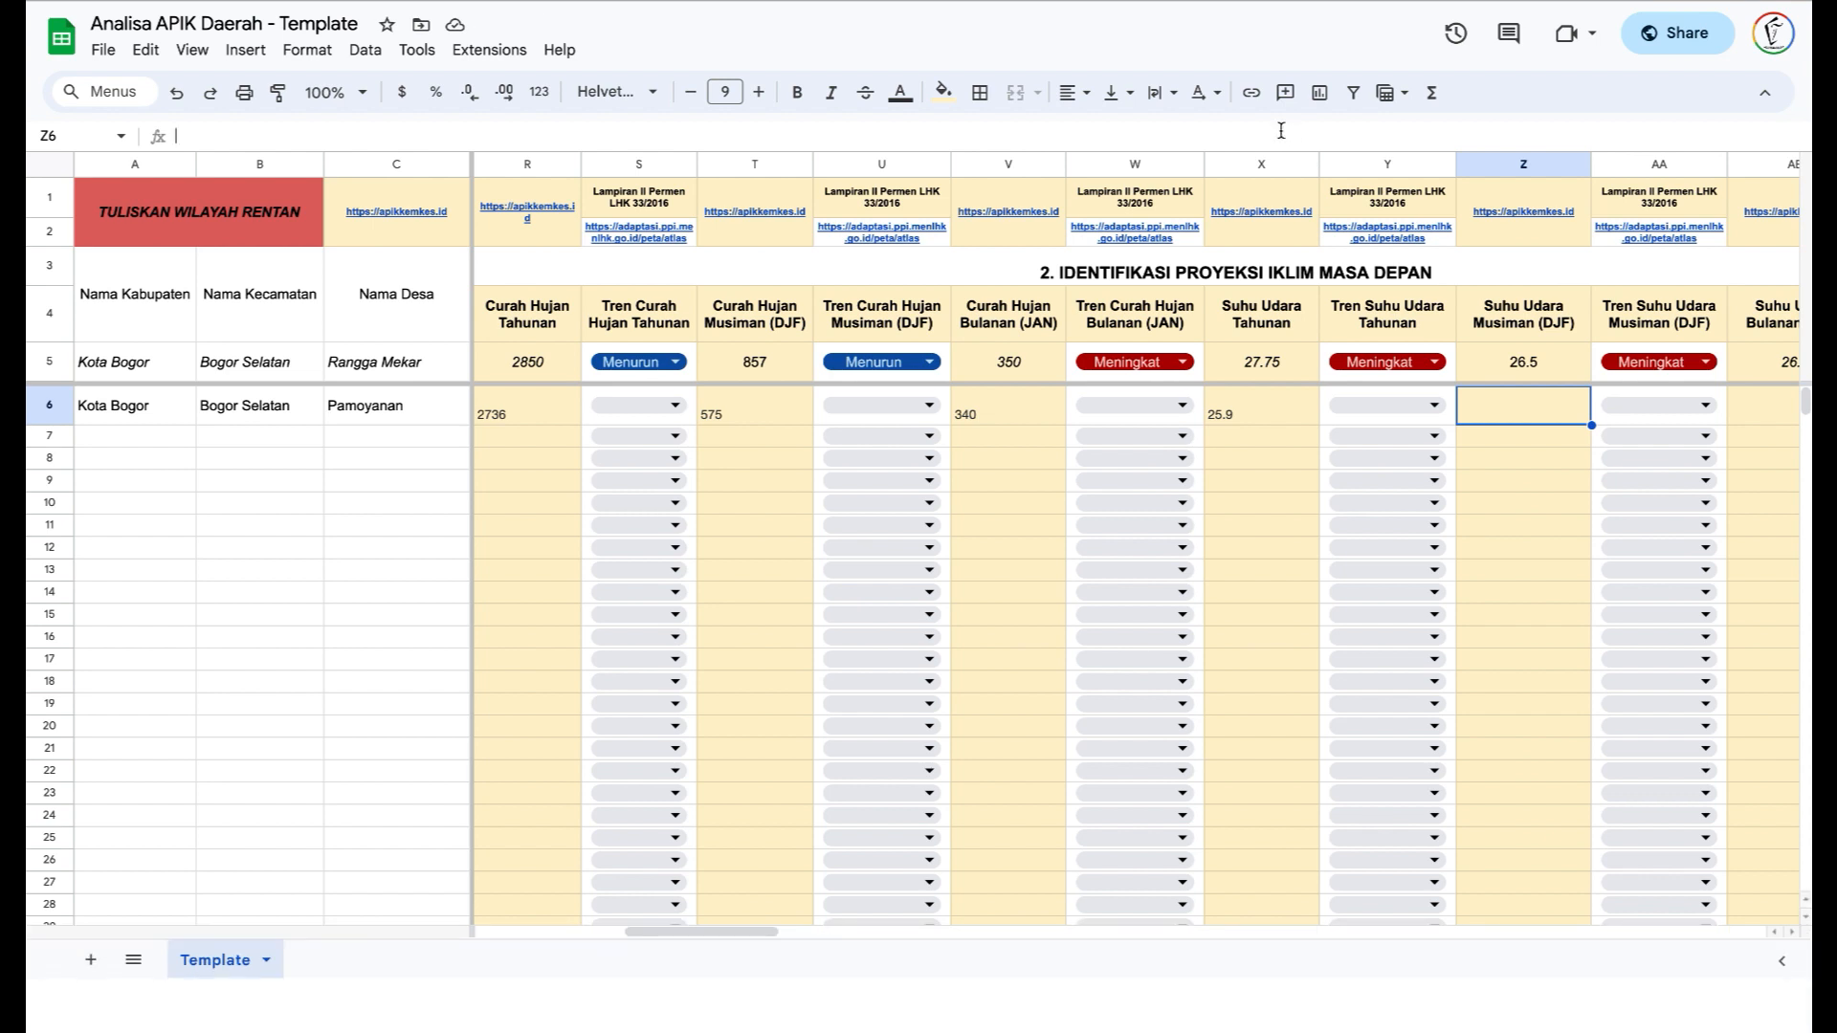
key(Down)
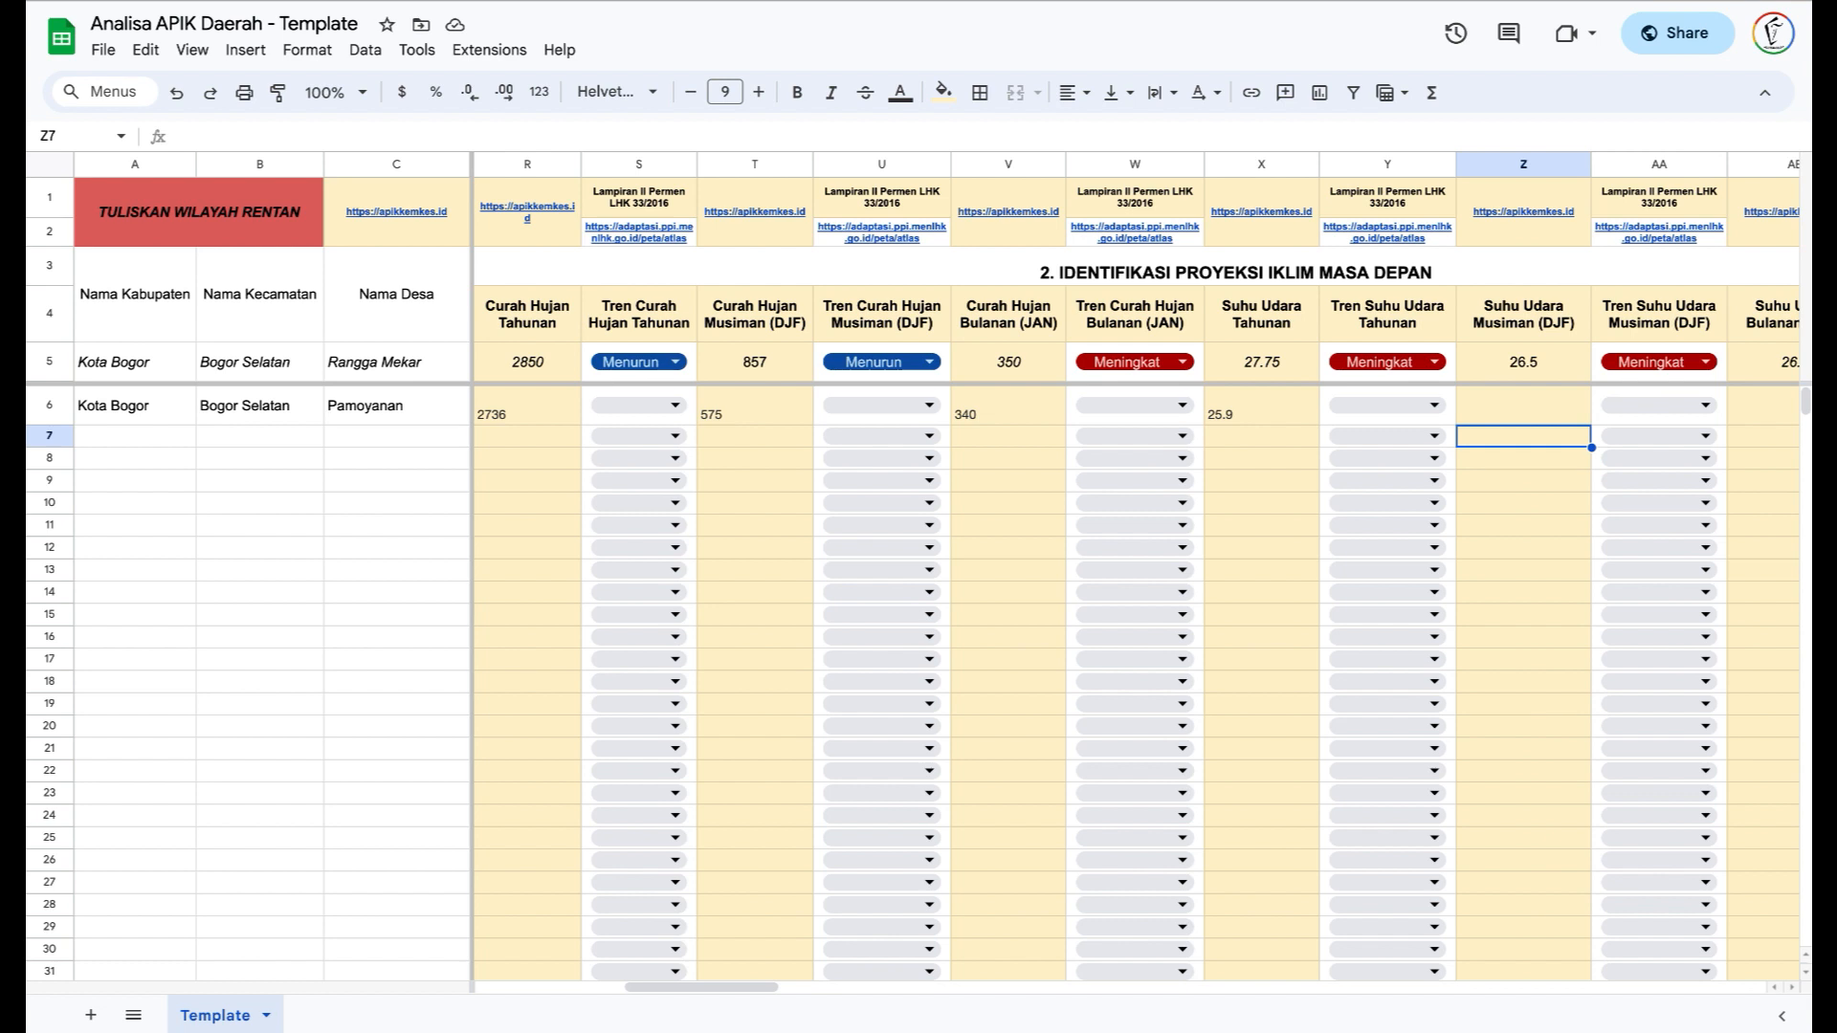
key(Up)
text(26.4)
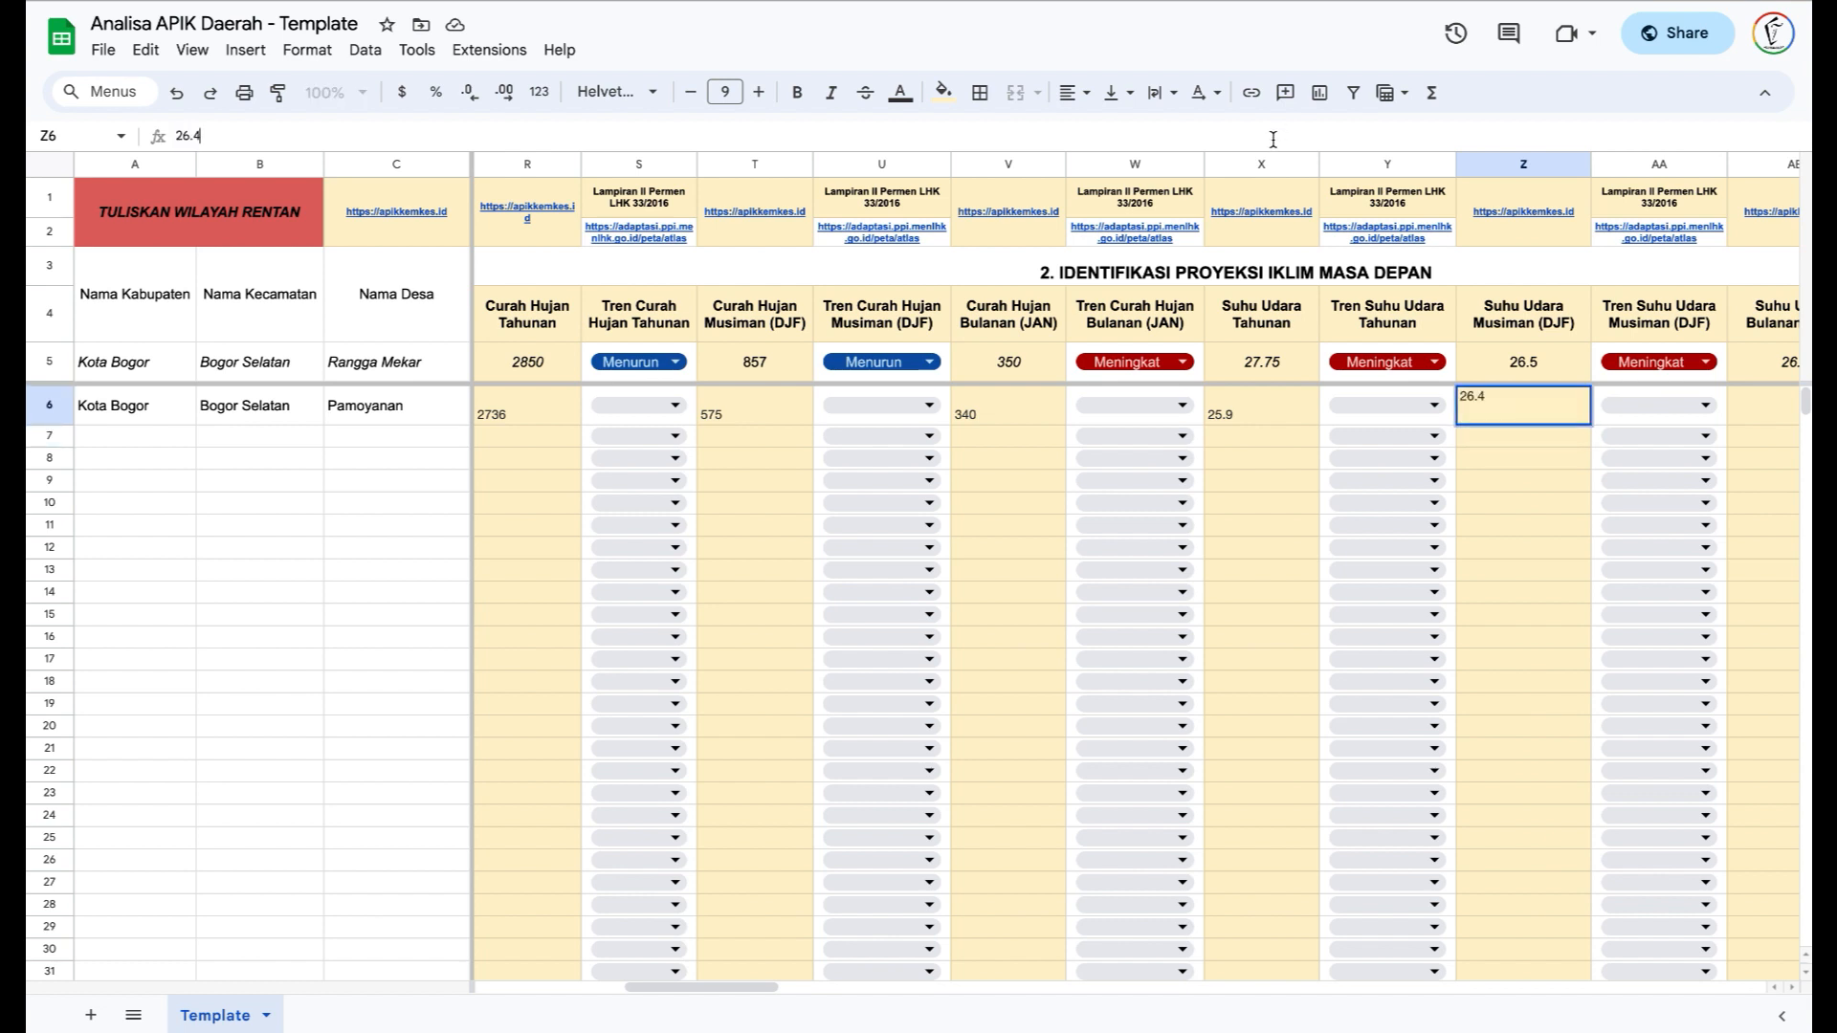
key(Tab)
key(Tab)
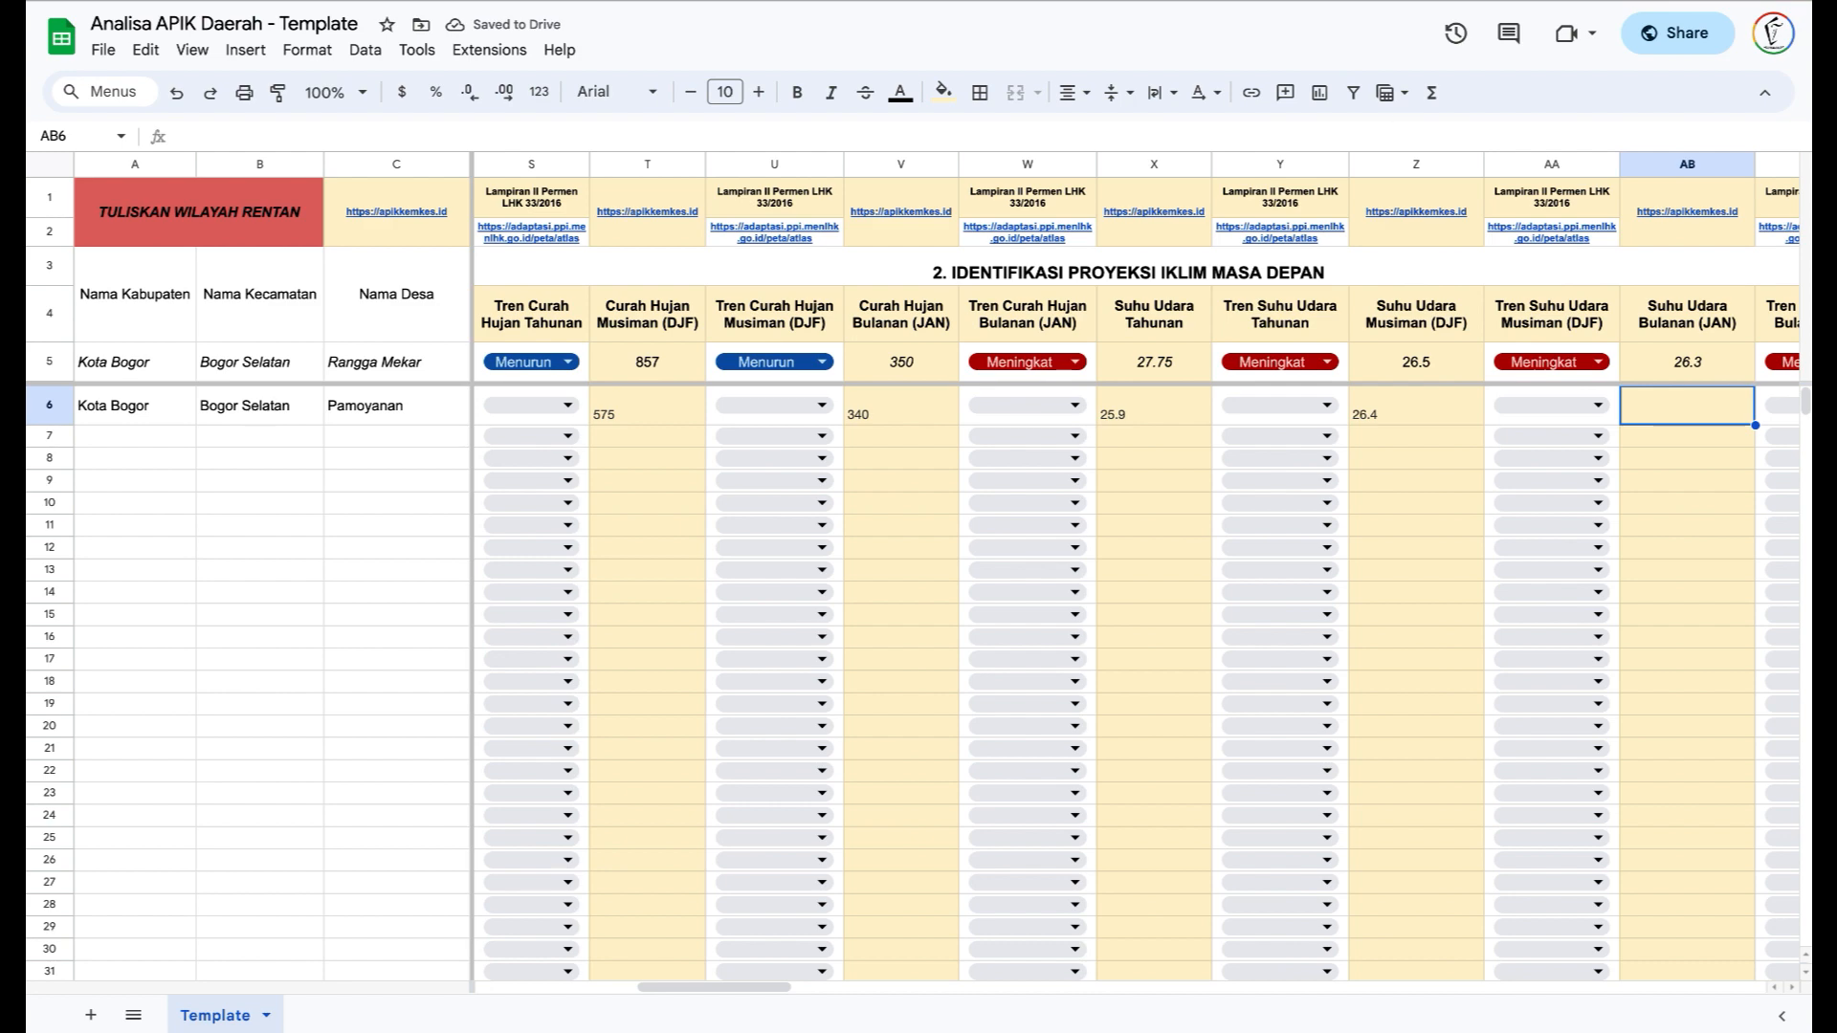
- Copy APIK's Rata-rata Optimum temperature to one decimal, 25.6, into row 6's Suhu Udara Bulanan (JAN) in the template
key(alt+Tab)
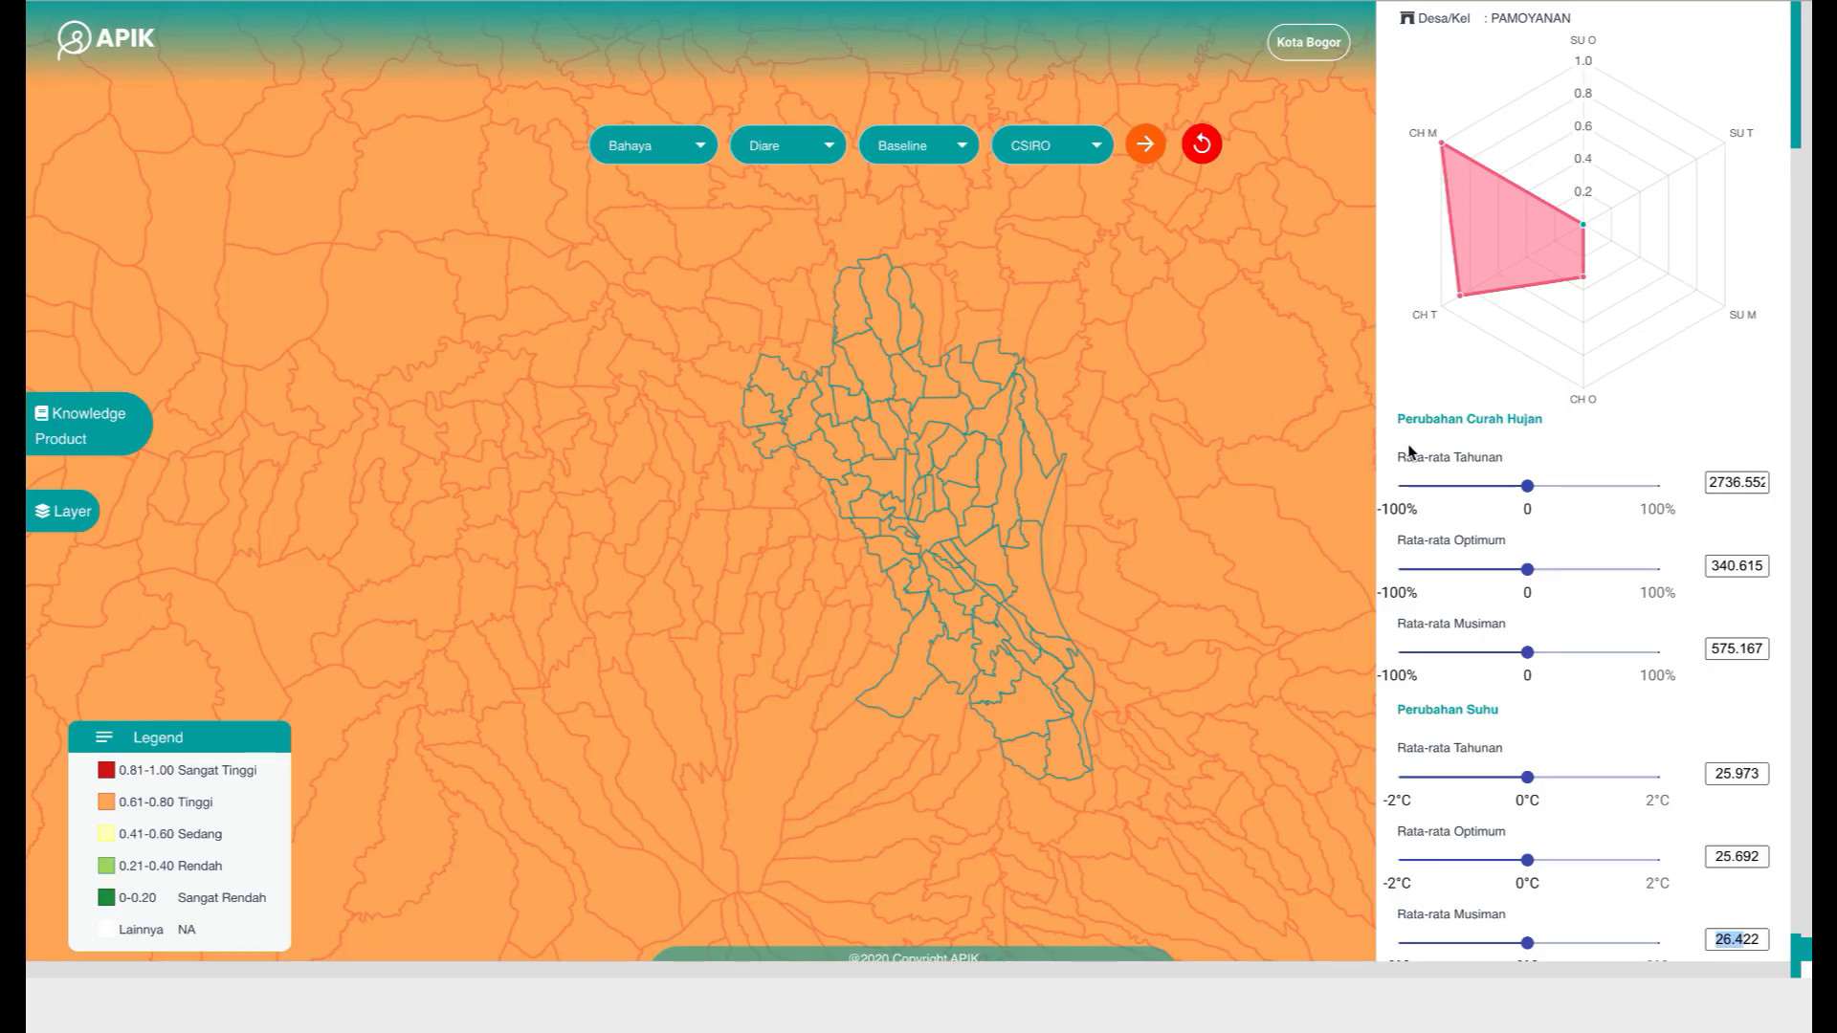
click(1734, 855)
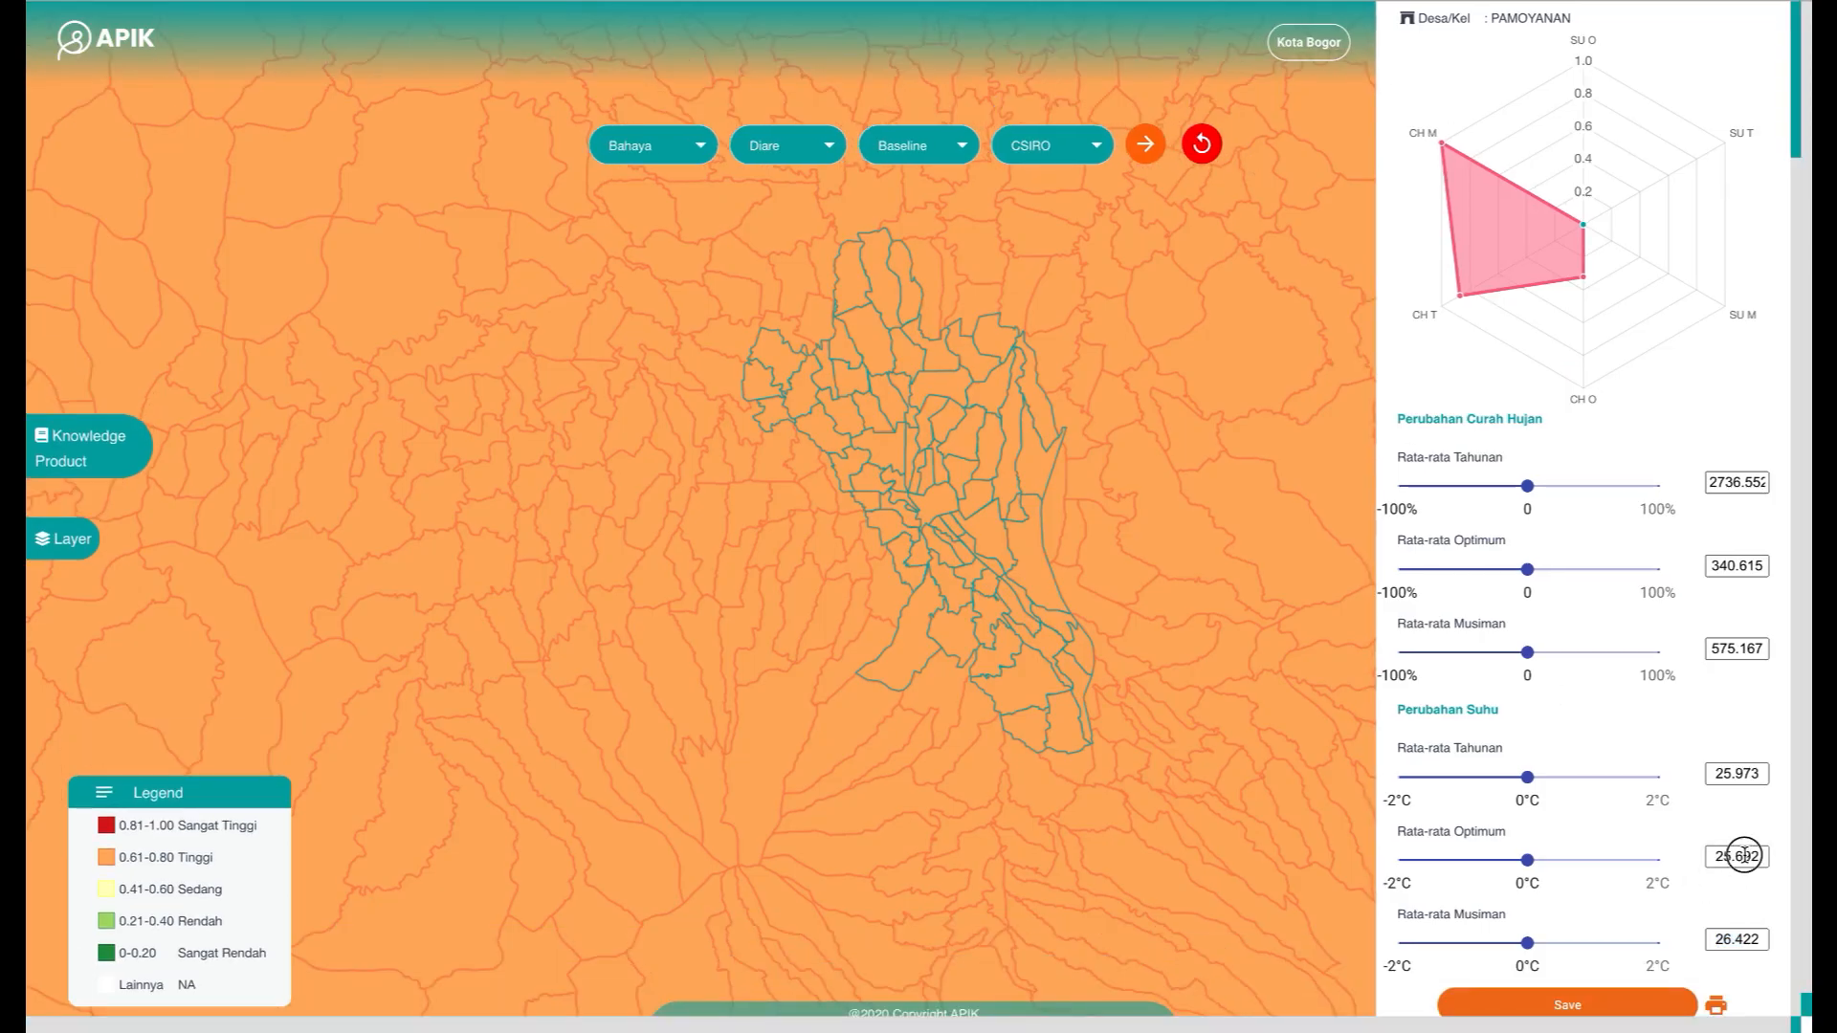
drag(1734, 855, 1708, 856)
key(ctrl+c)
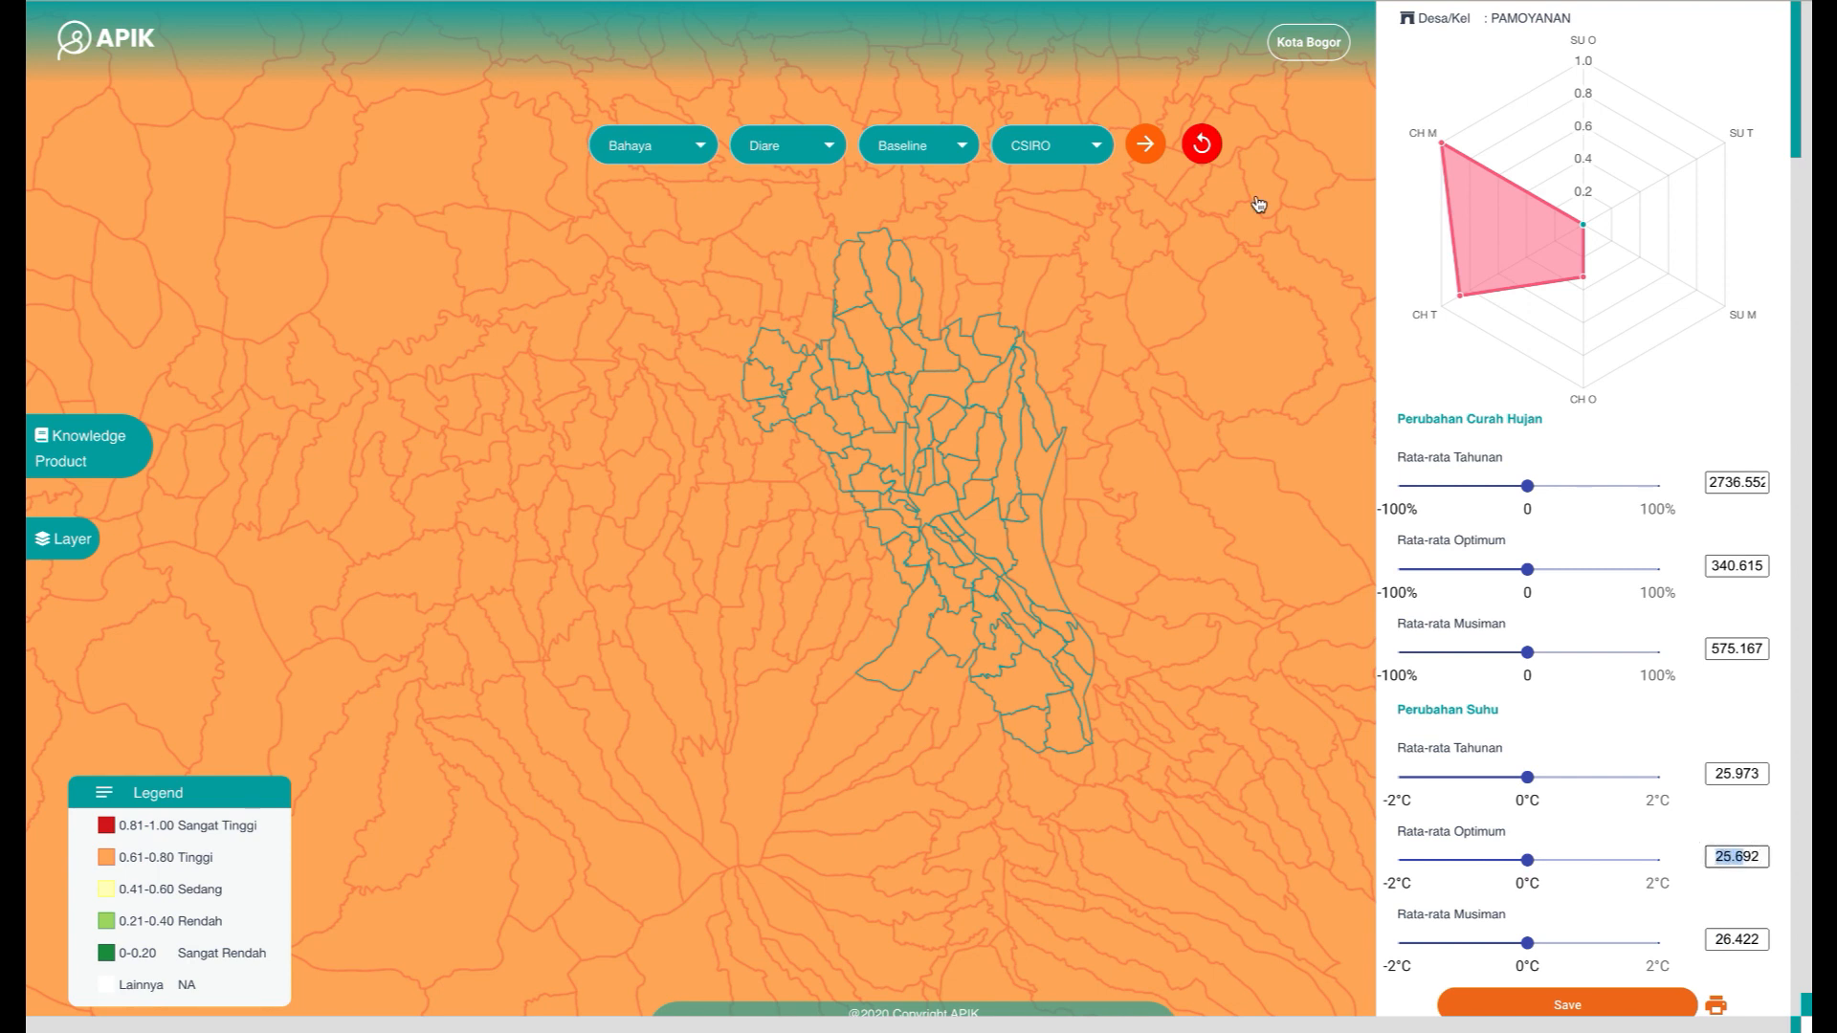
key(alt+Tab)
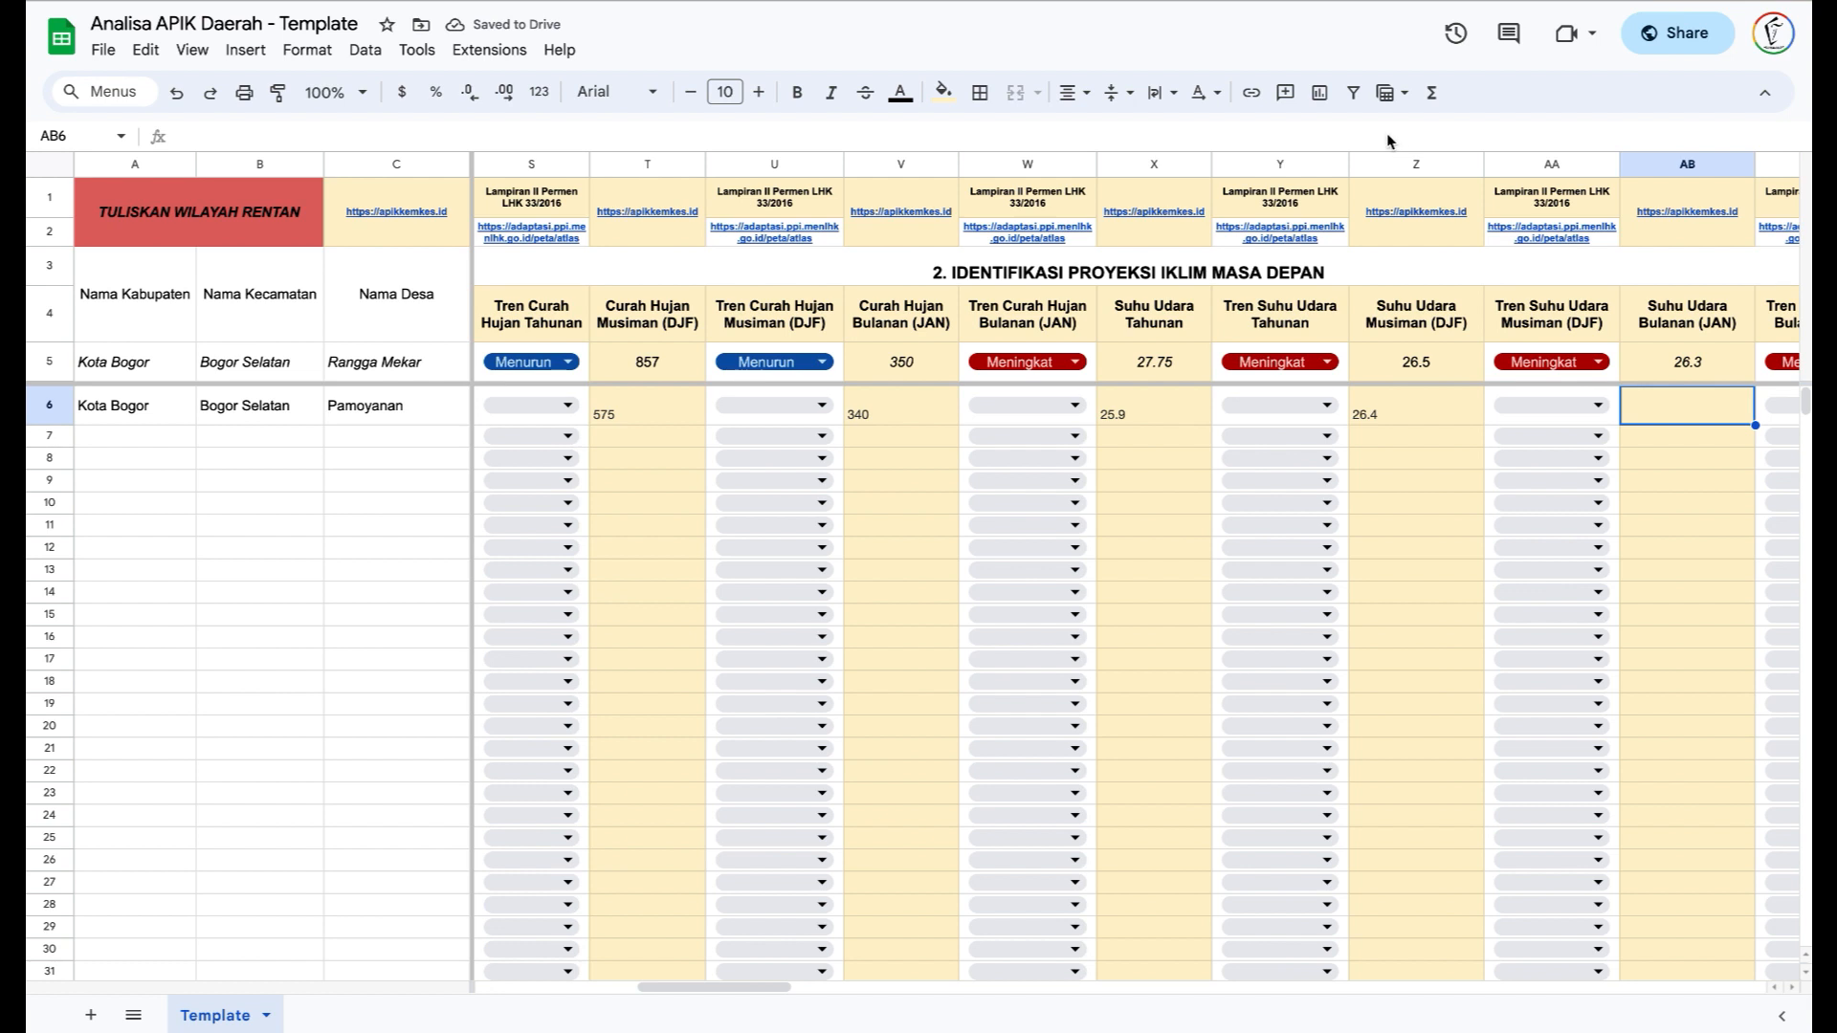
key(ctrl+v)
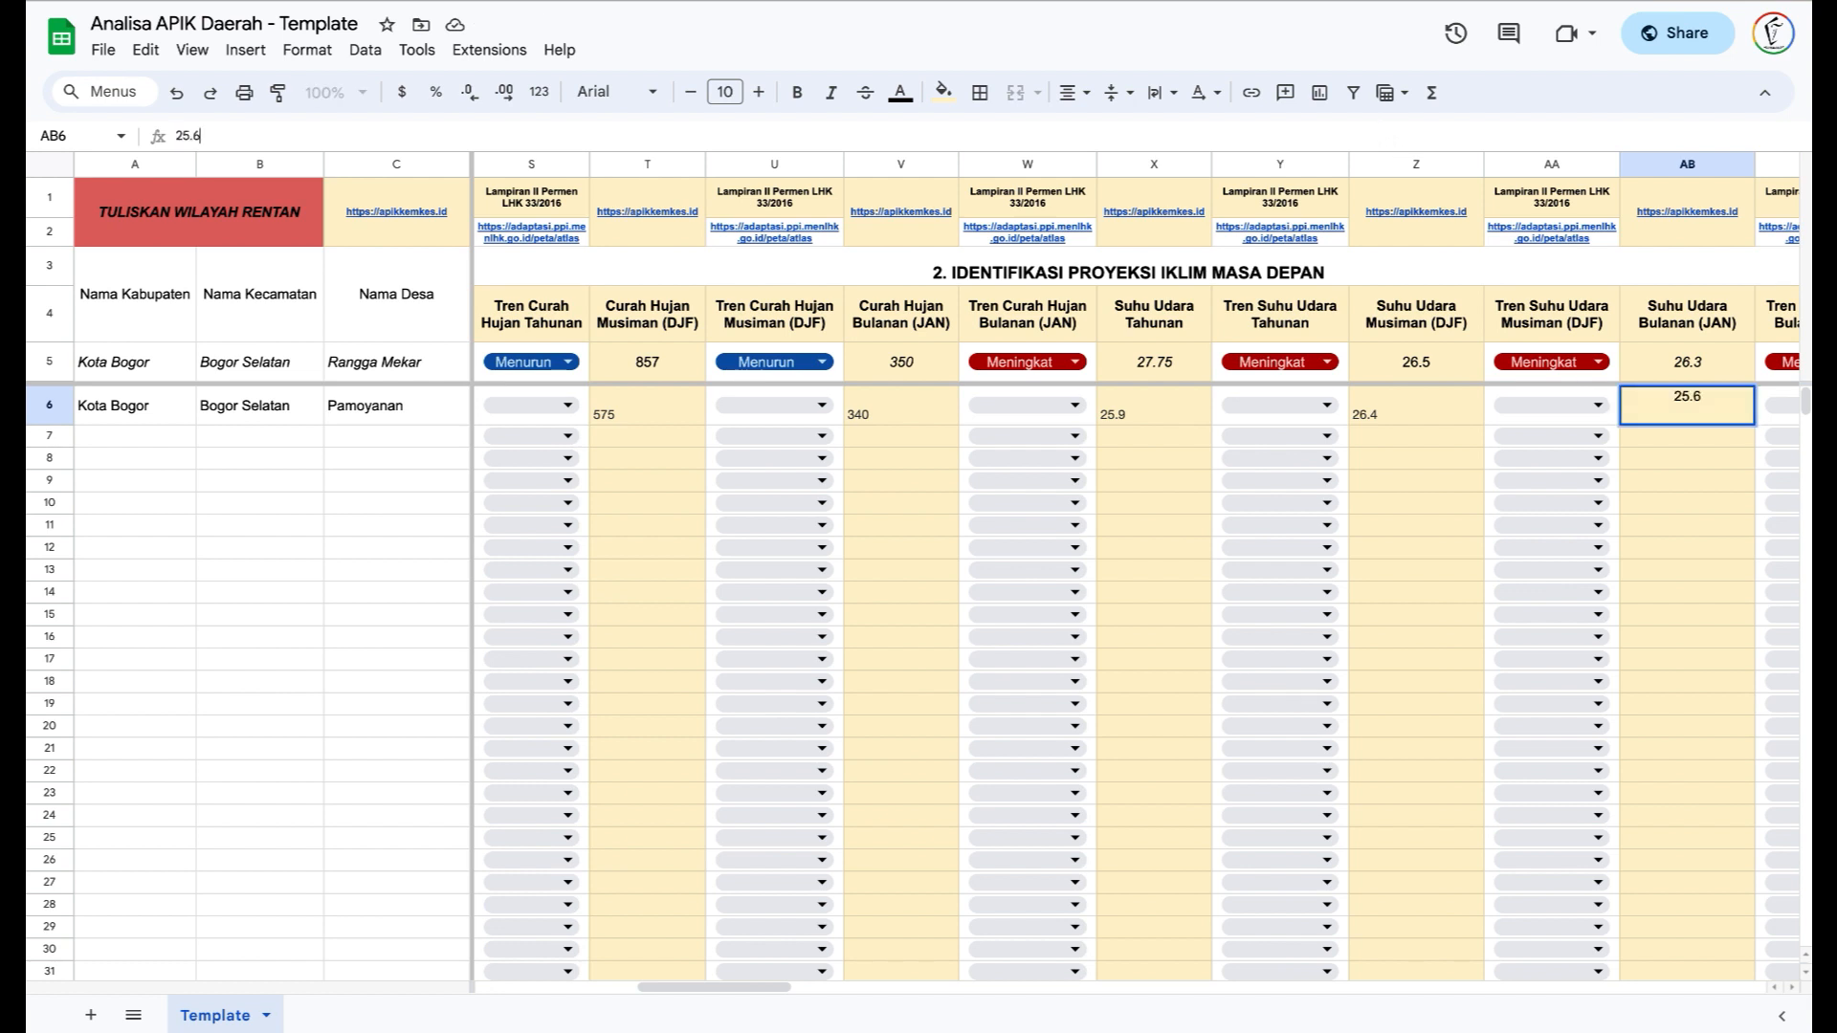
key(Return)
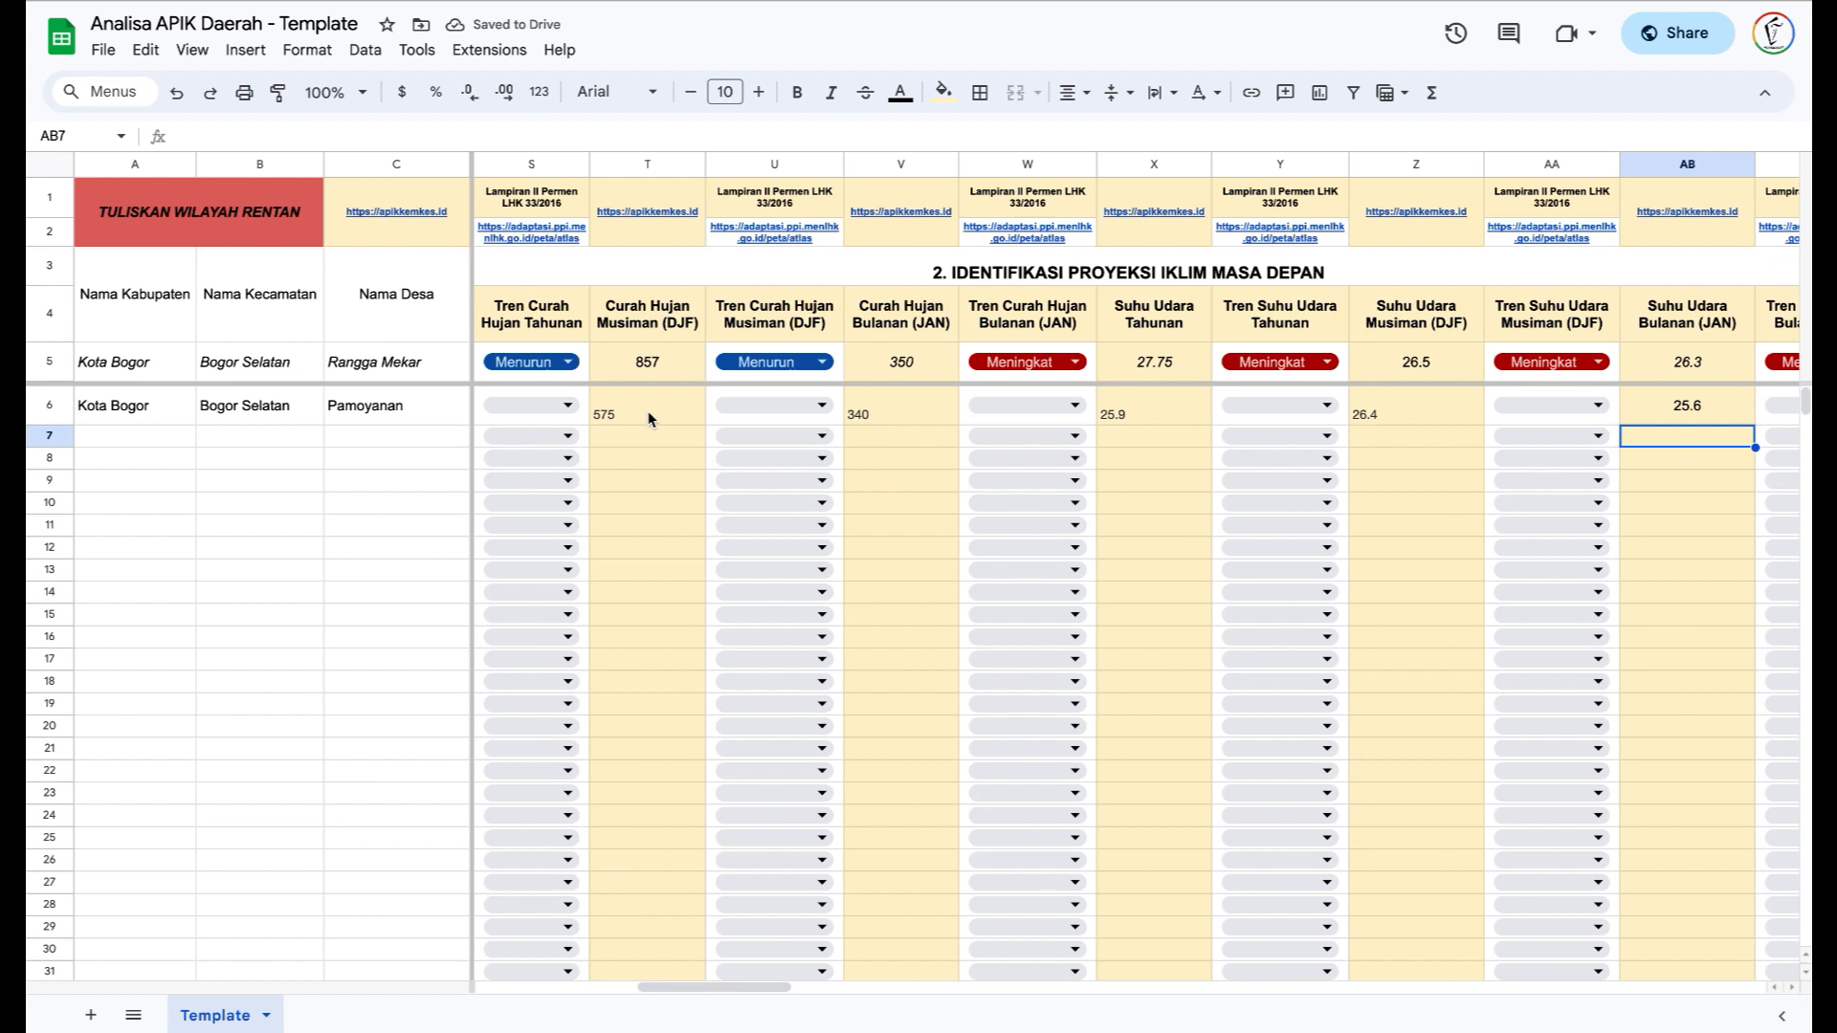
- Open the ministry's climate atlas linked above Tren Curah Hujan Tahunan and show the data options for the Proyeksi Iklim map
scroll(648, 419, left, 2)
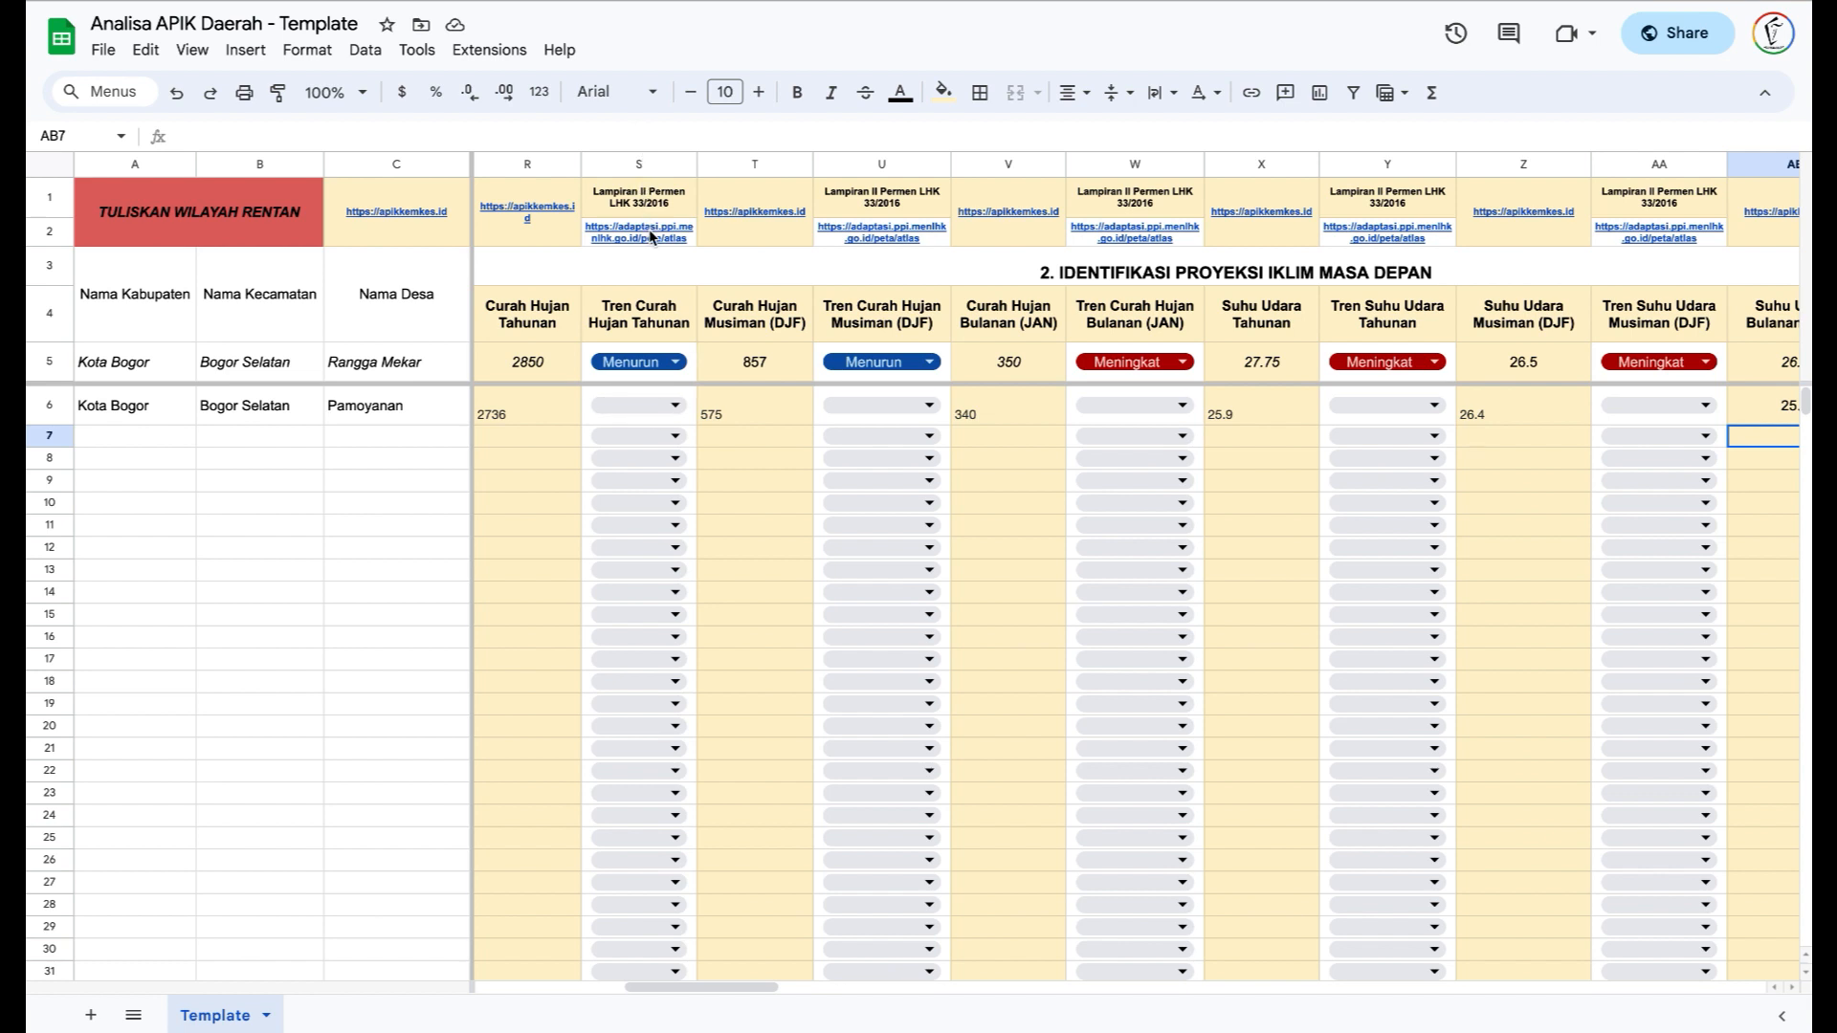
mouse_move(648, 234)
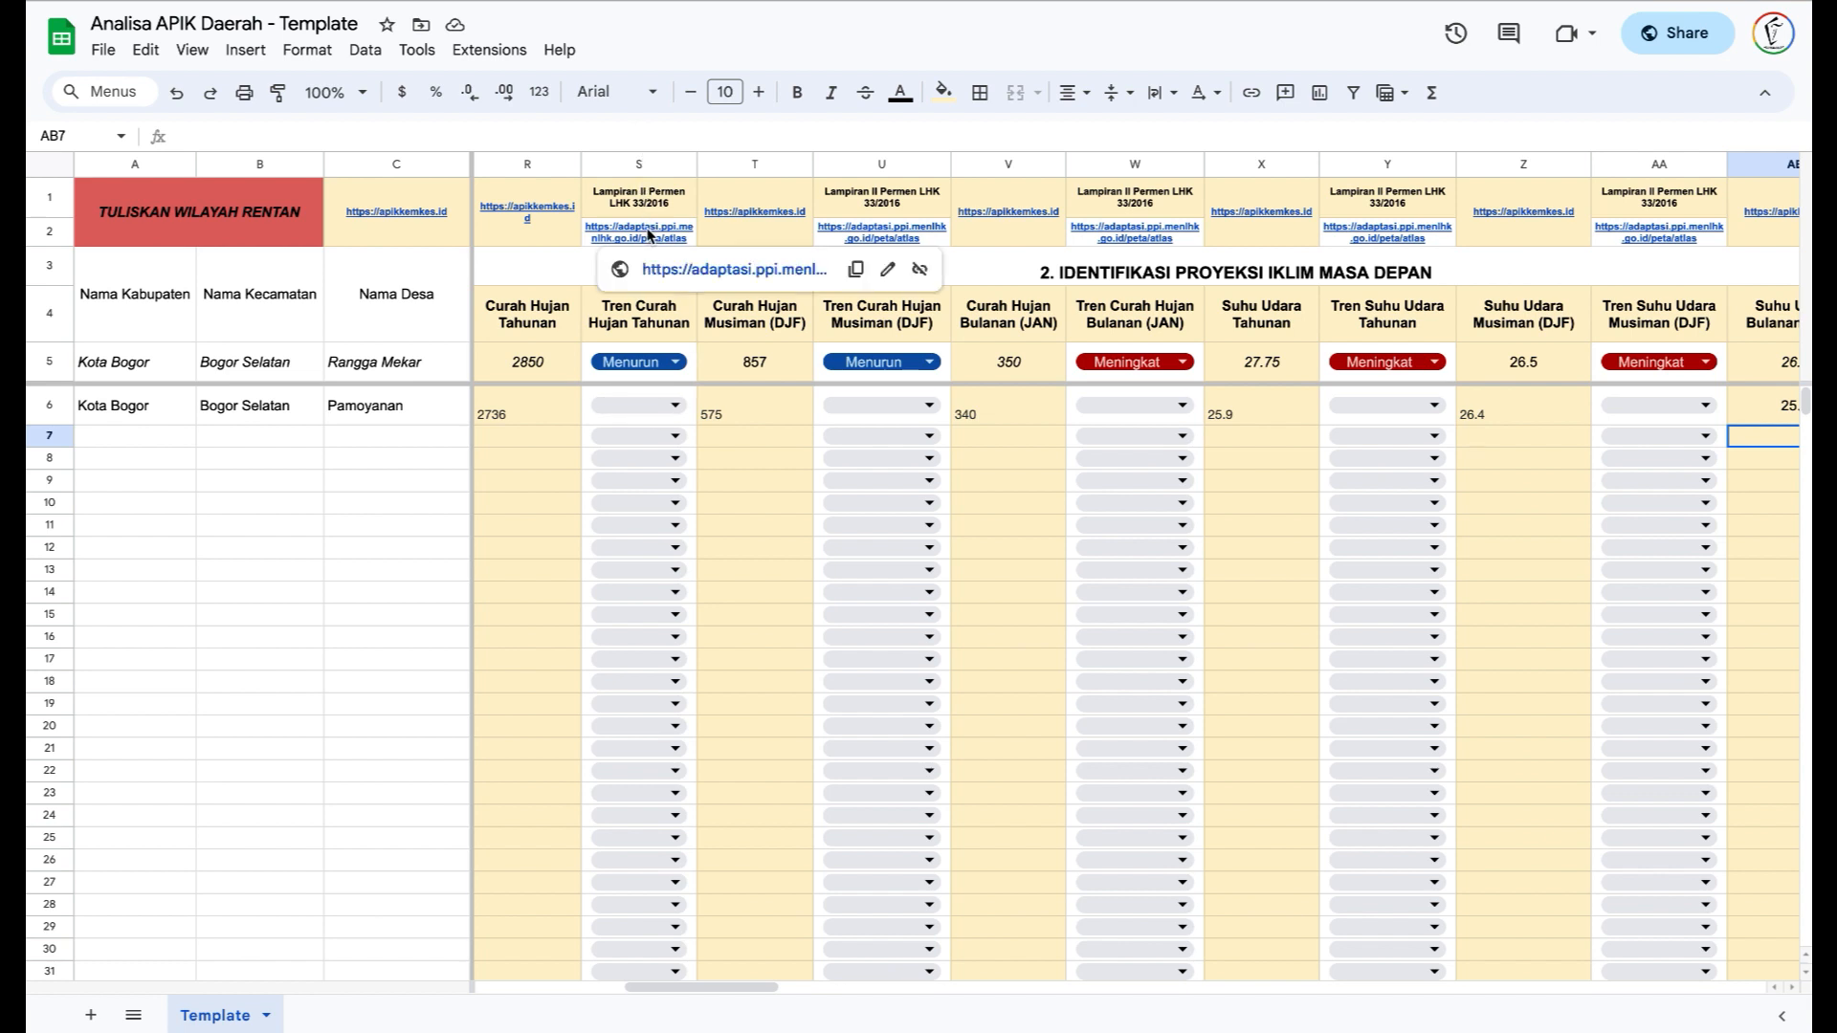
click(698, 271)
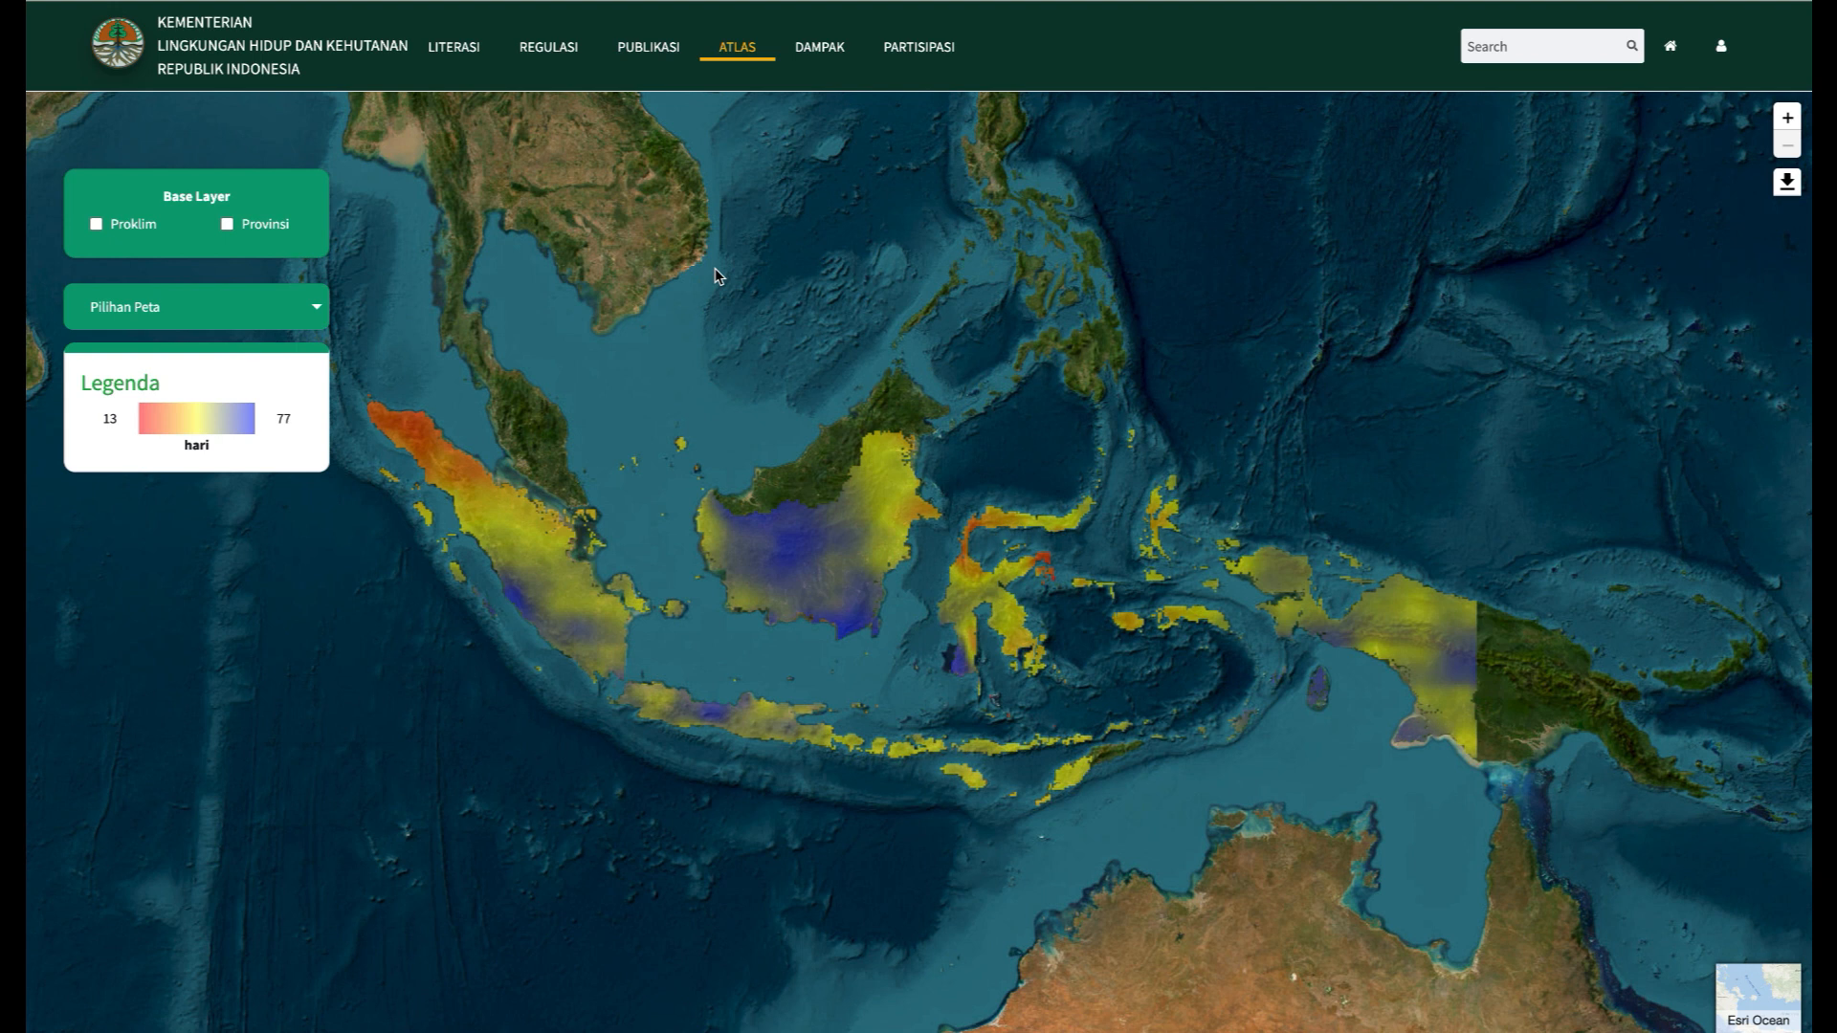
click(246, 305)
click(247, 334)
click(240, 376)
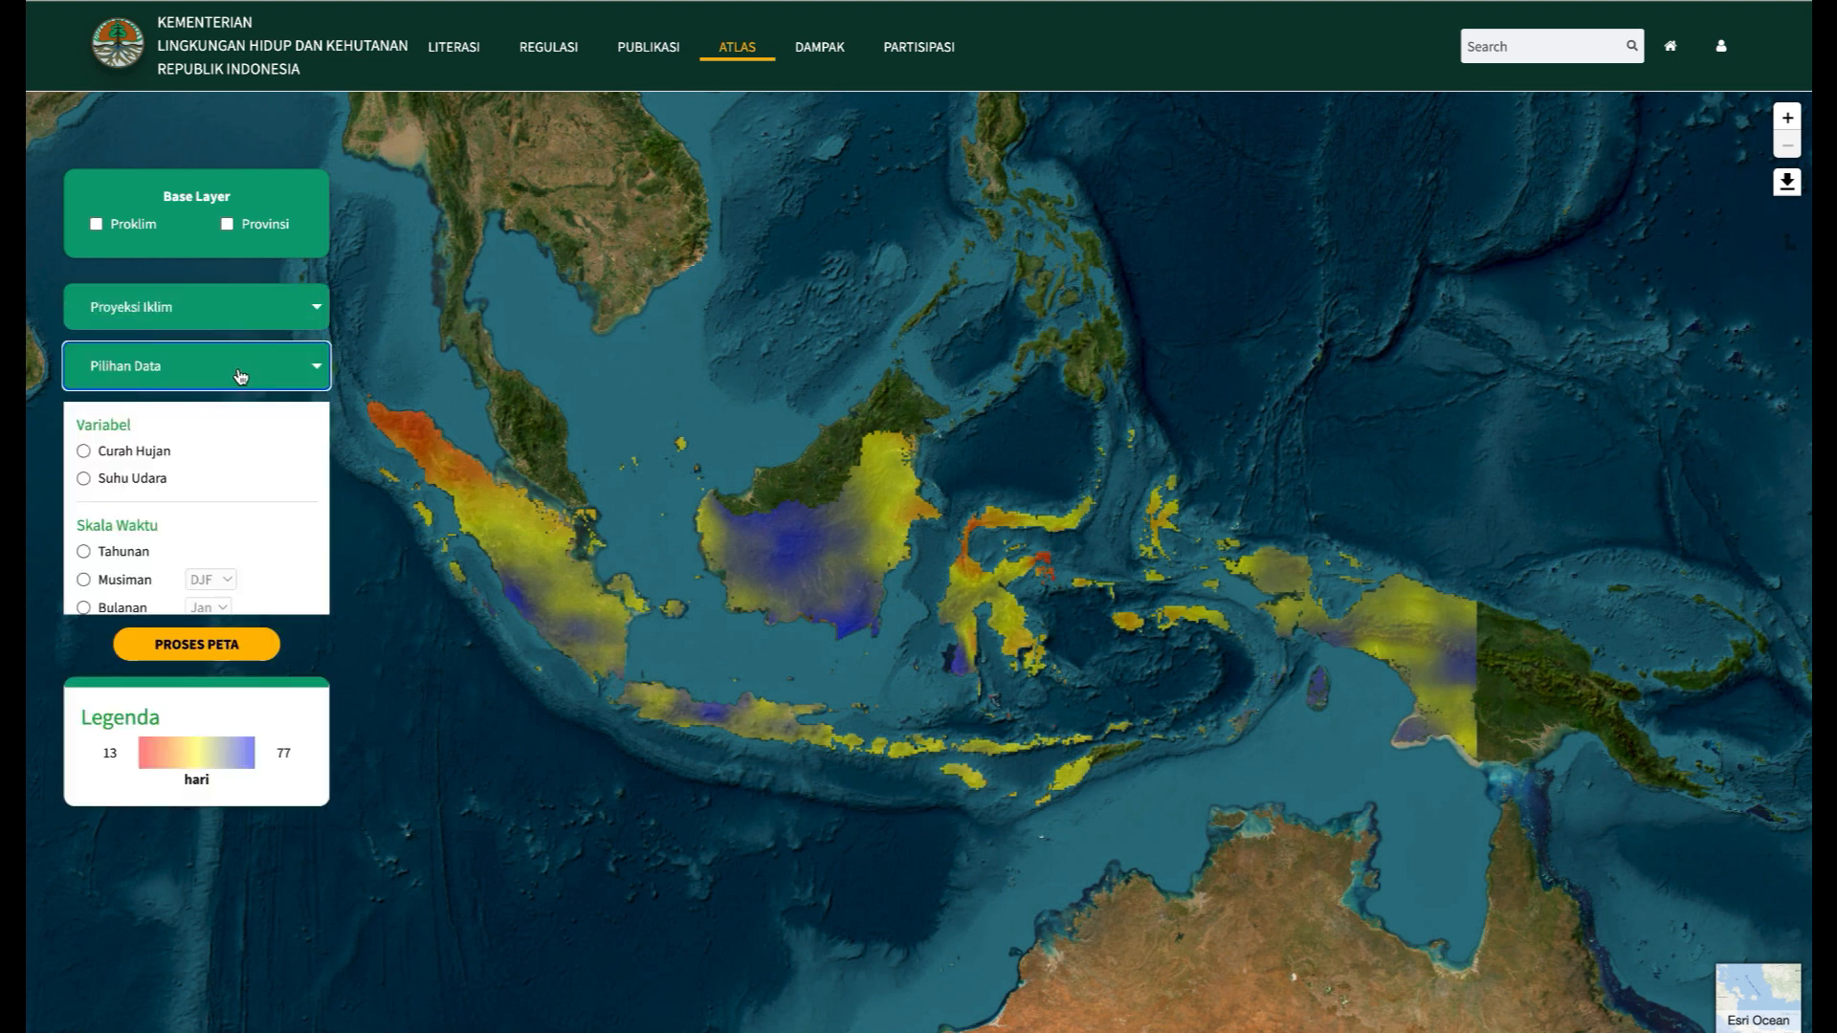
- Generate the projection map for variable Curah Hujan, time scale Tahunan, period Perubahan, model CSIRO and emission scenario RCP 4.5
click(85, 452)
scroll(188, 463, down, 2)
click(139, 467)
scroll(165, 524, down, 2)
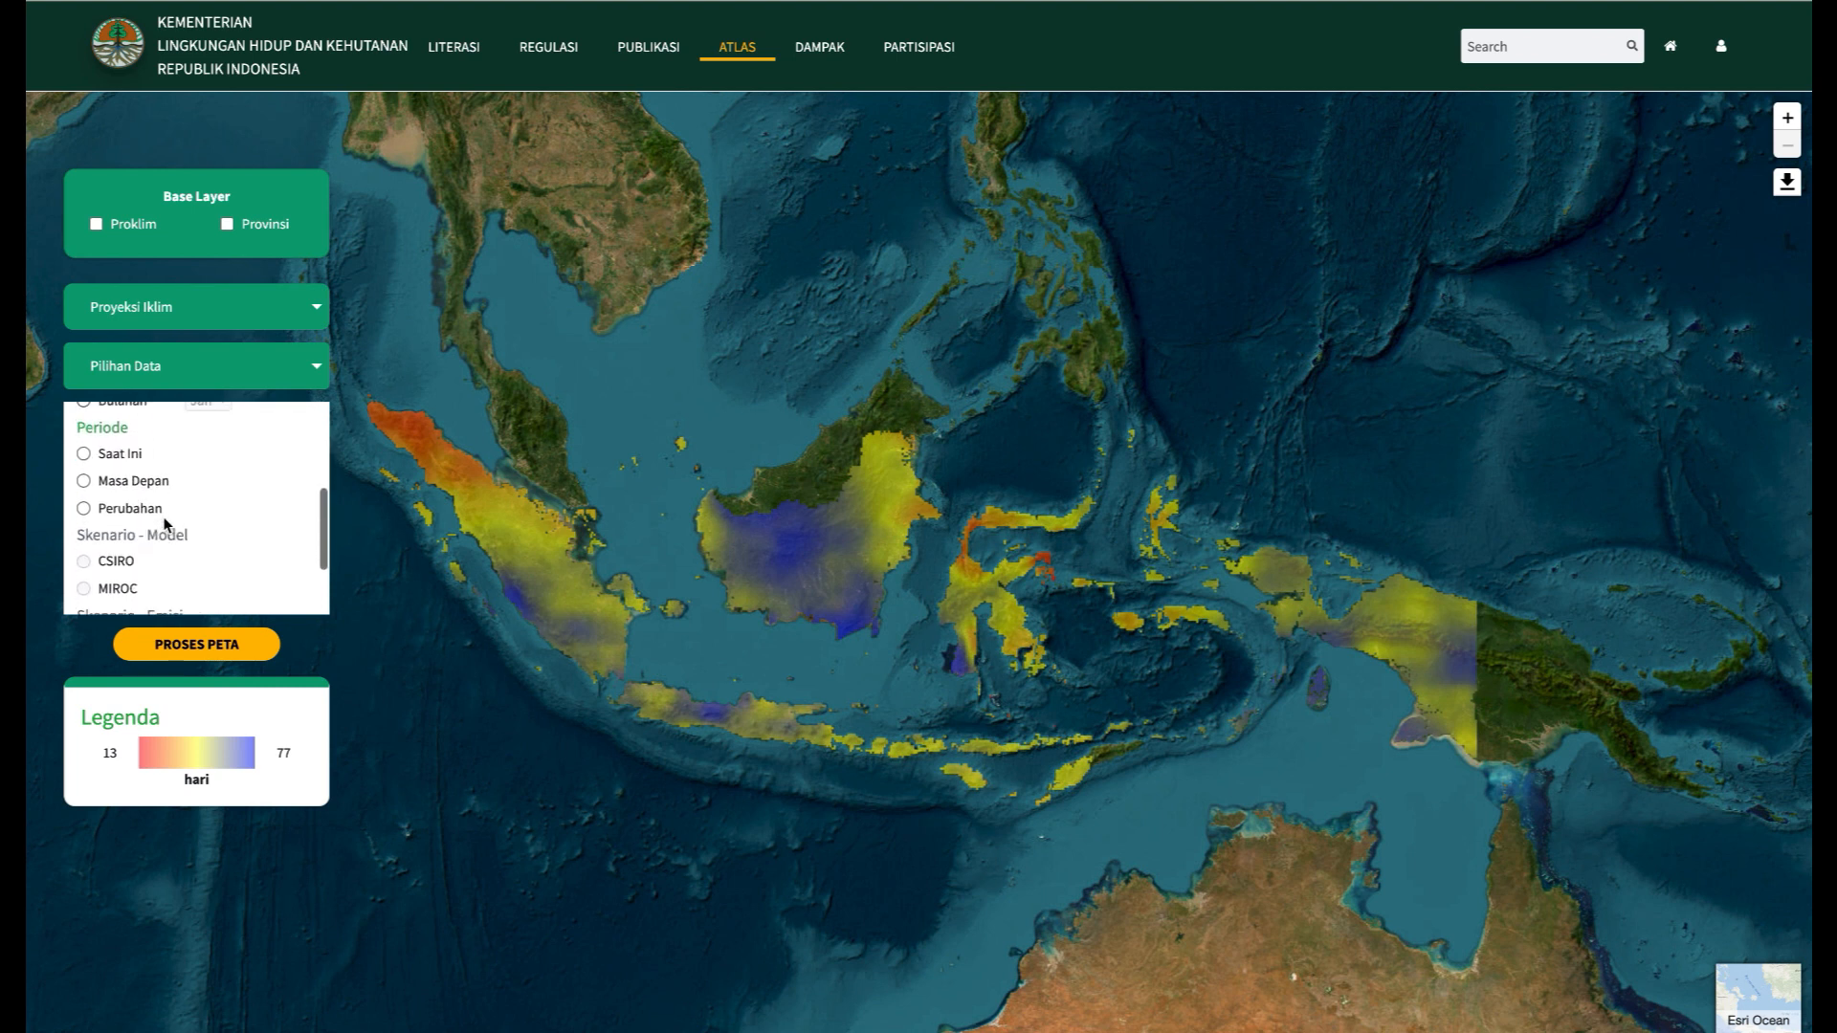
click(84, 512)
scroll(246, 521, down, 2)
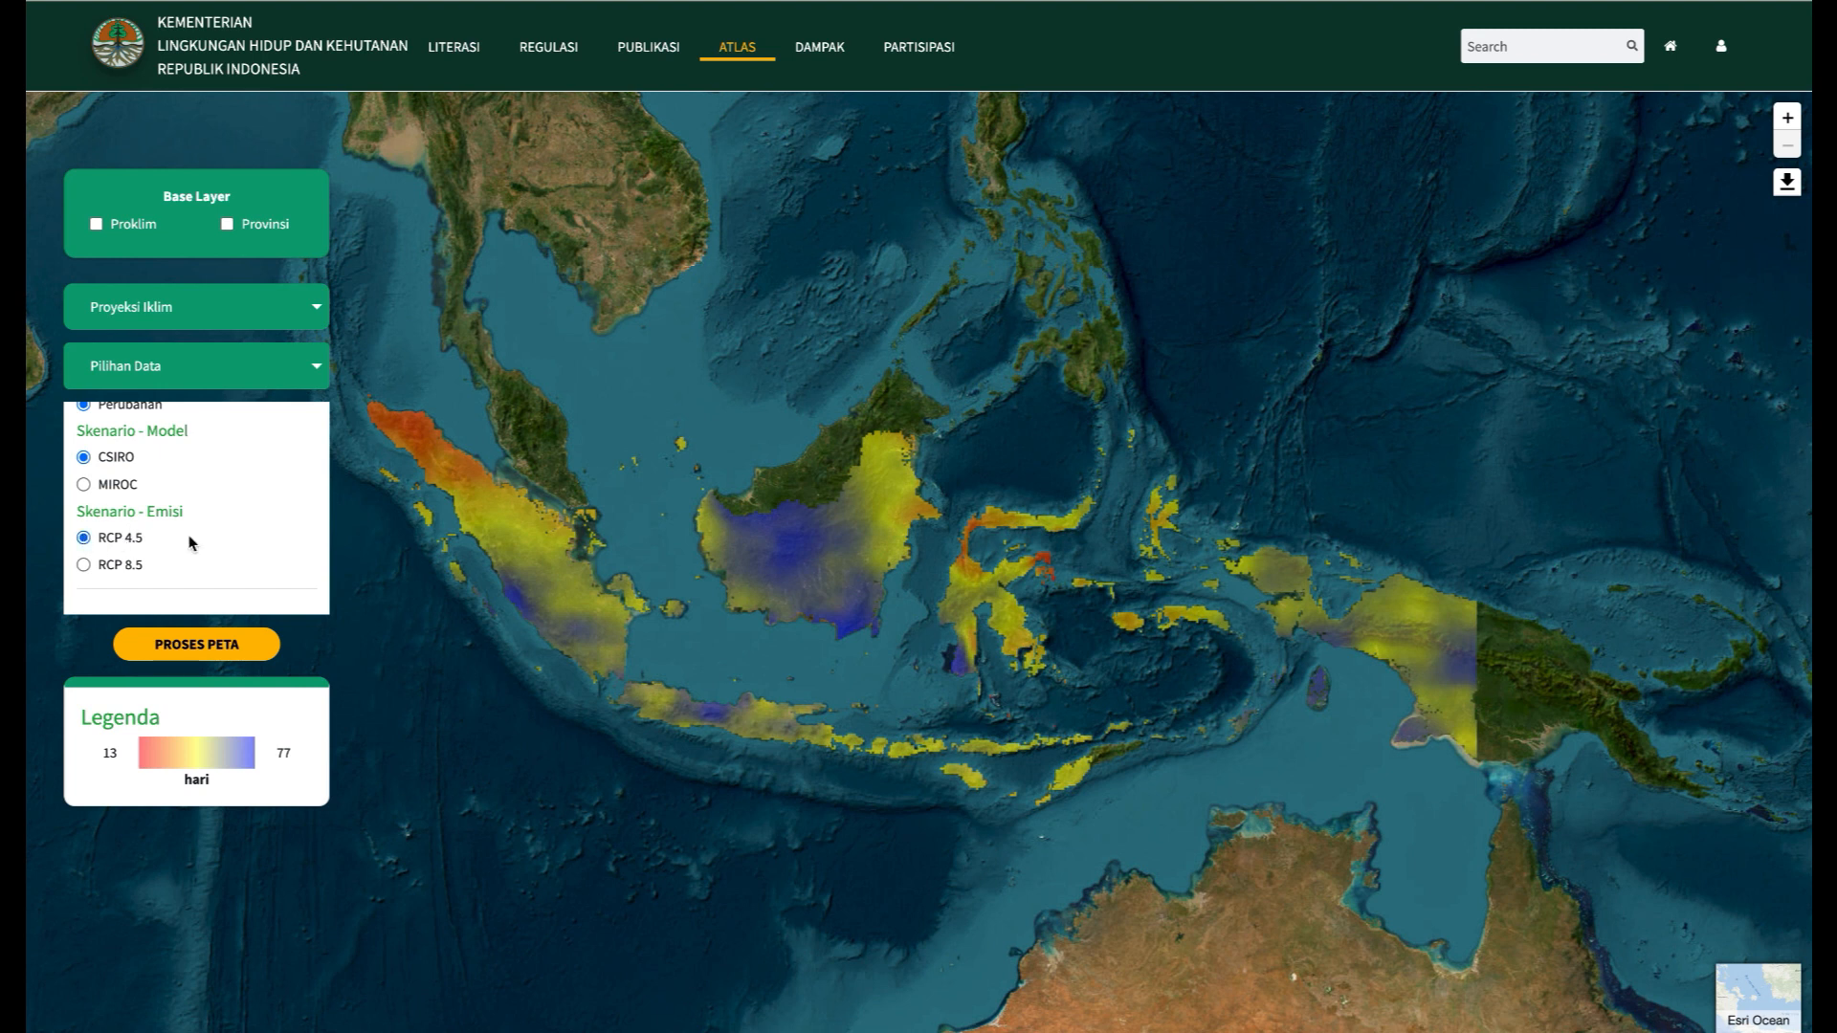
click(198, 651)
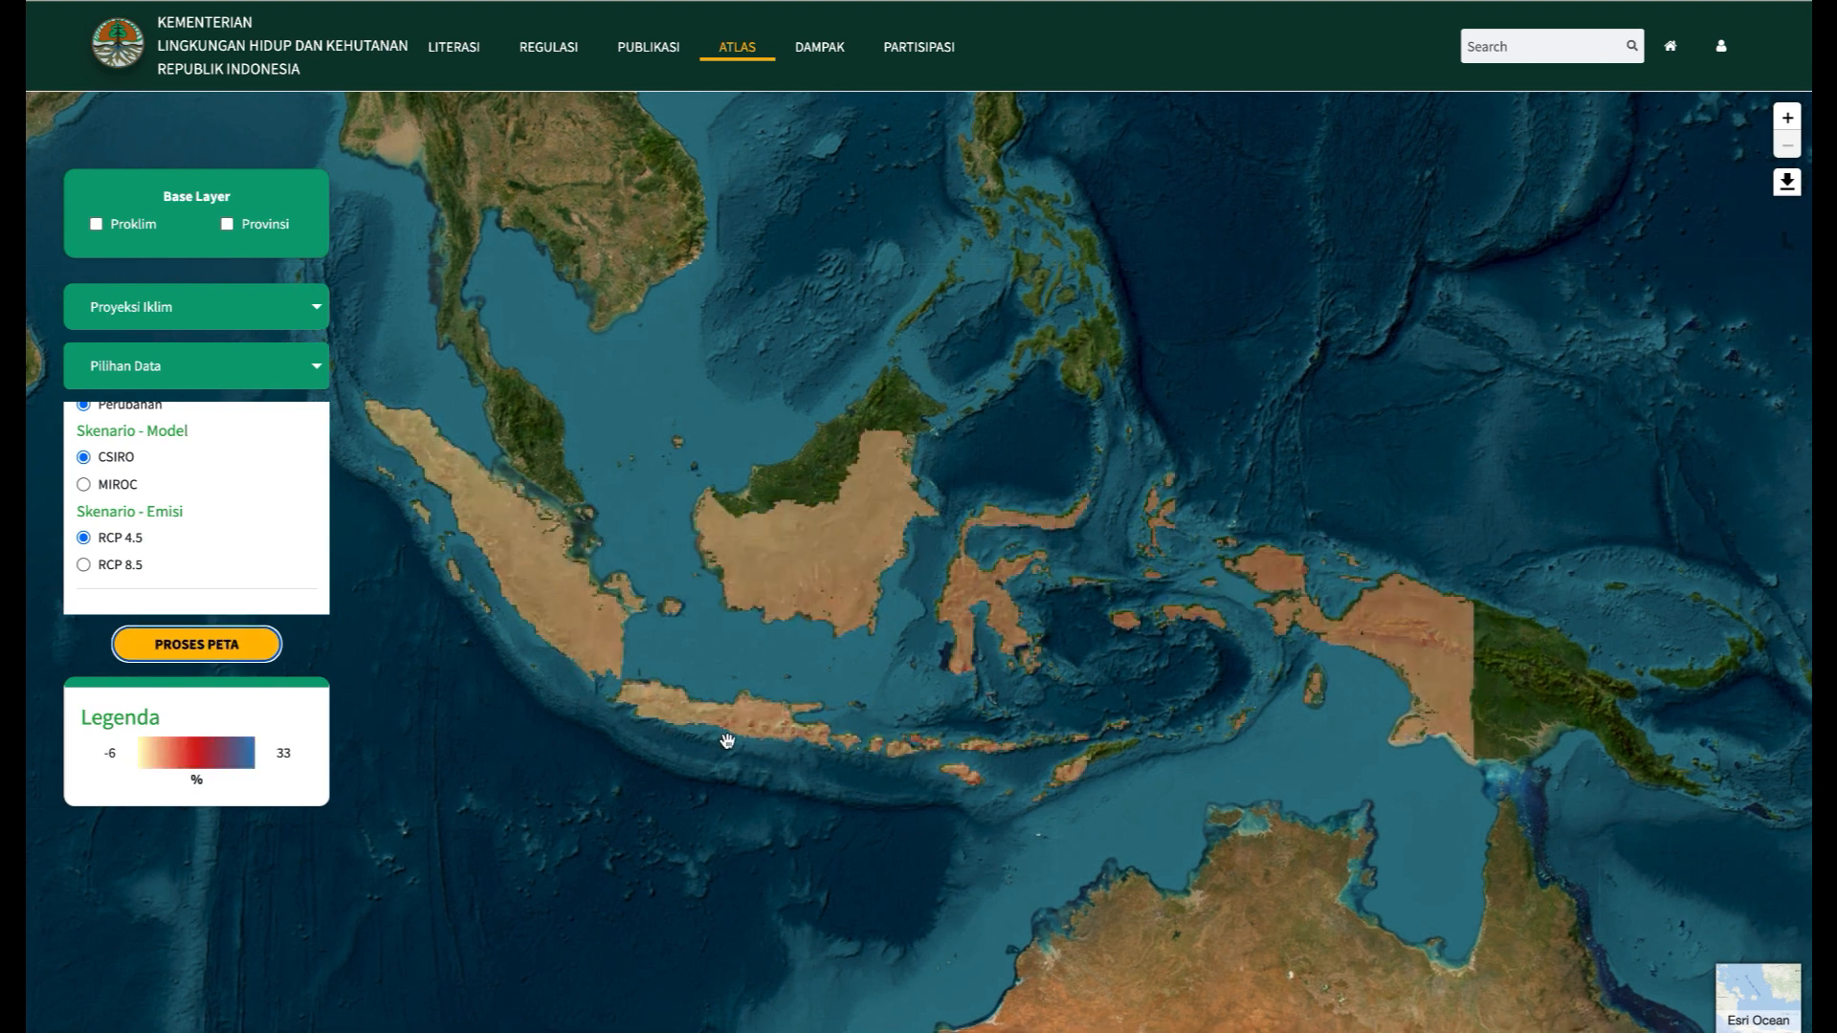
- Overlay the Provinsi boundaries on the atlas map, identify Jawa Barat and enlarge the area around its northwestern part
click(227, 227)
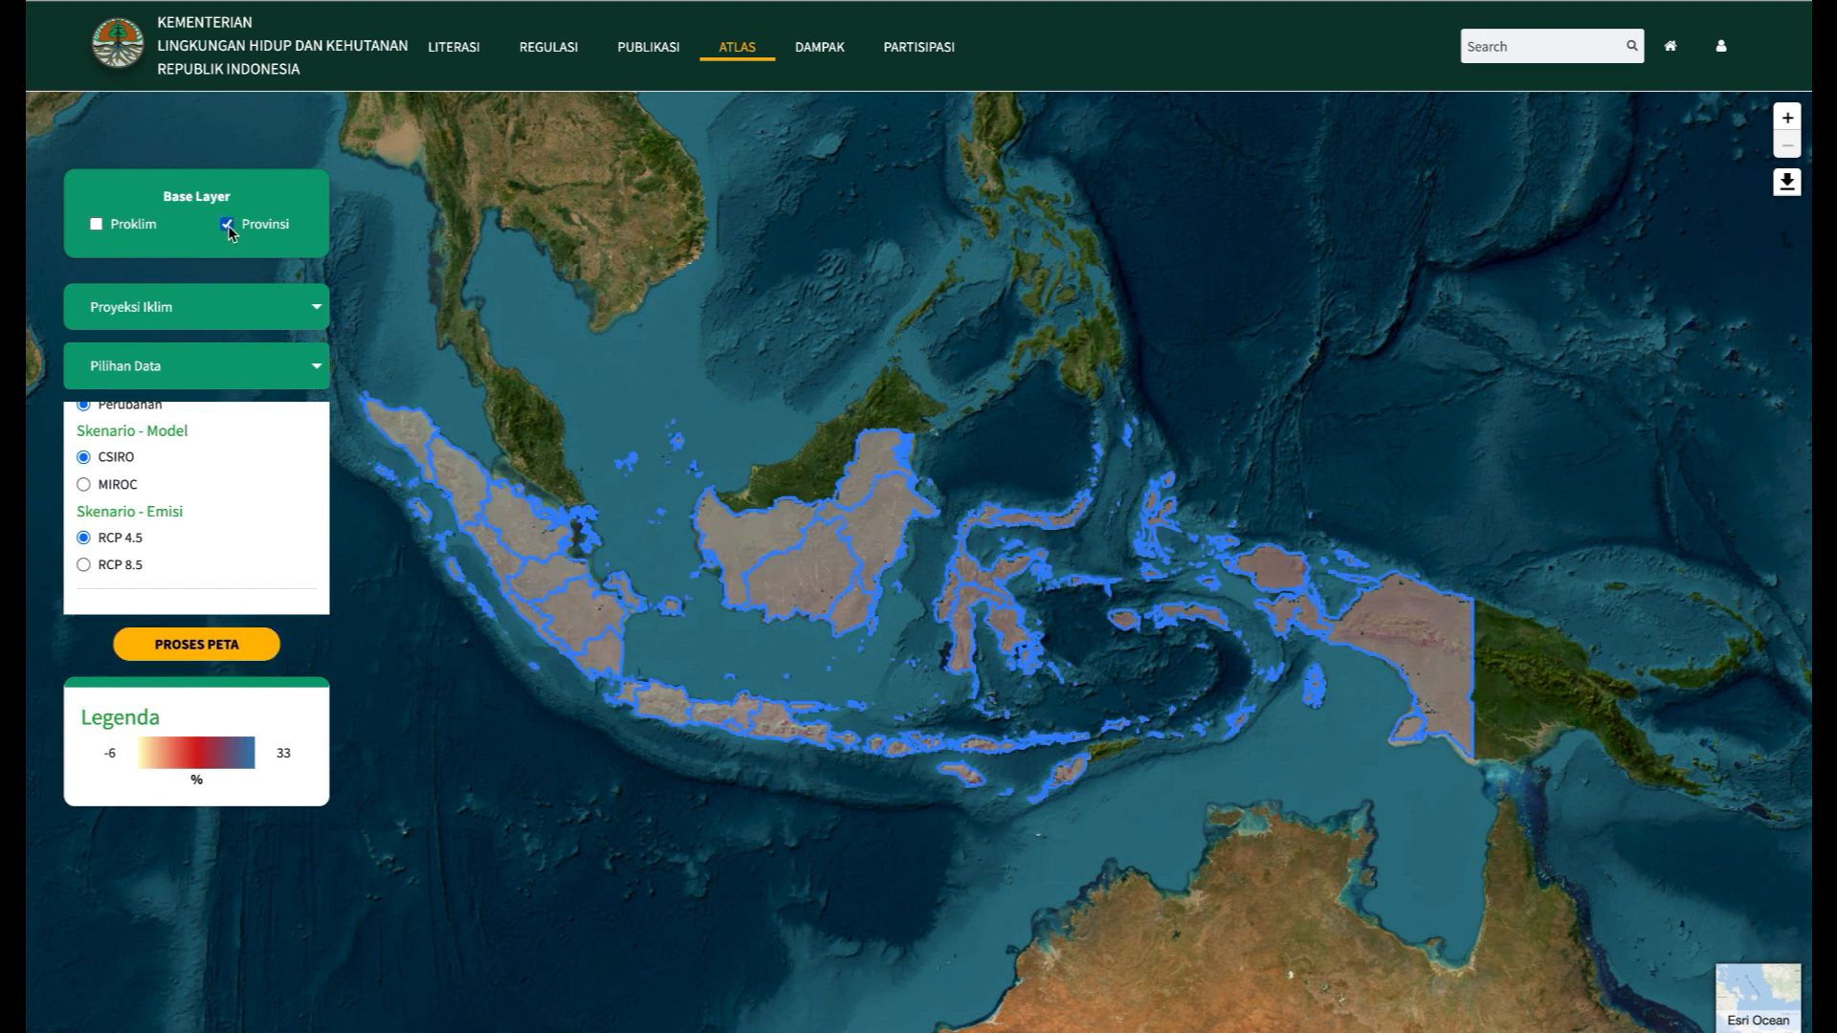
click(666, 708)
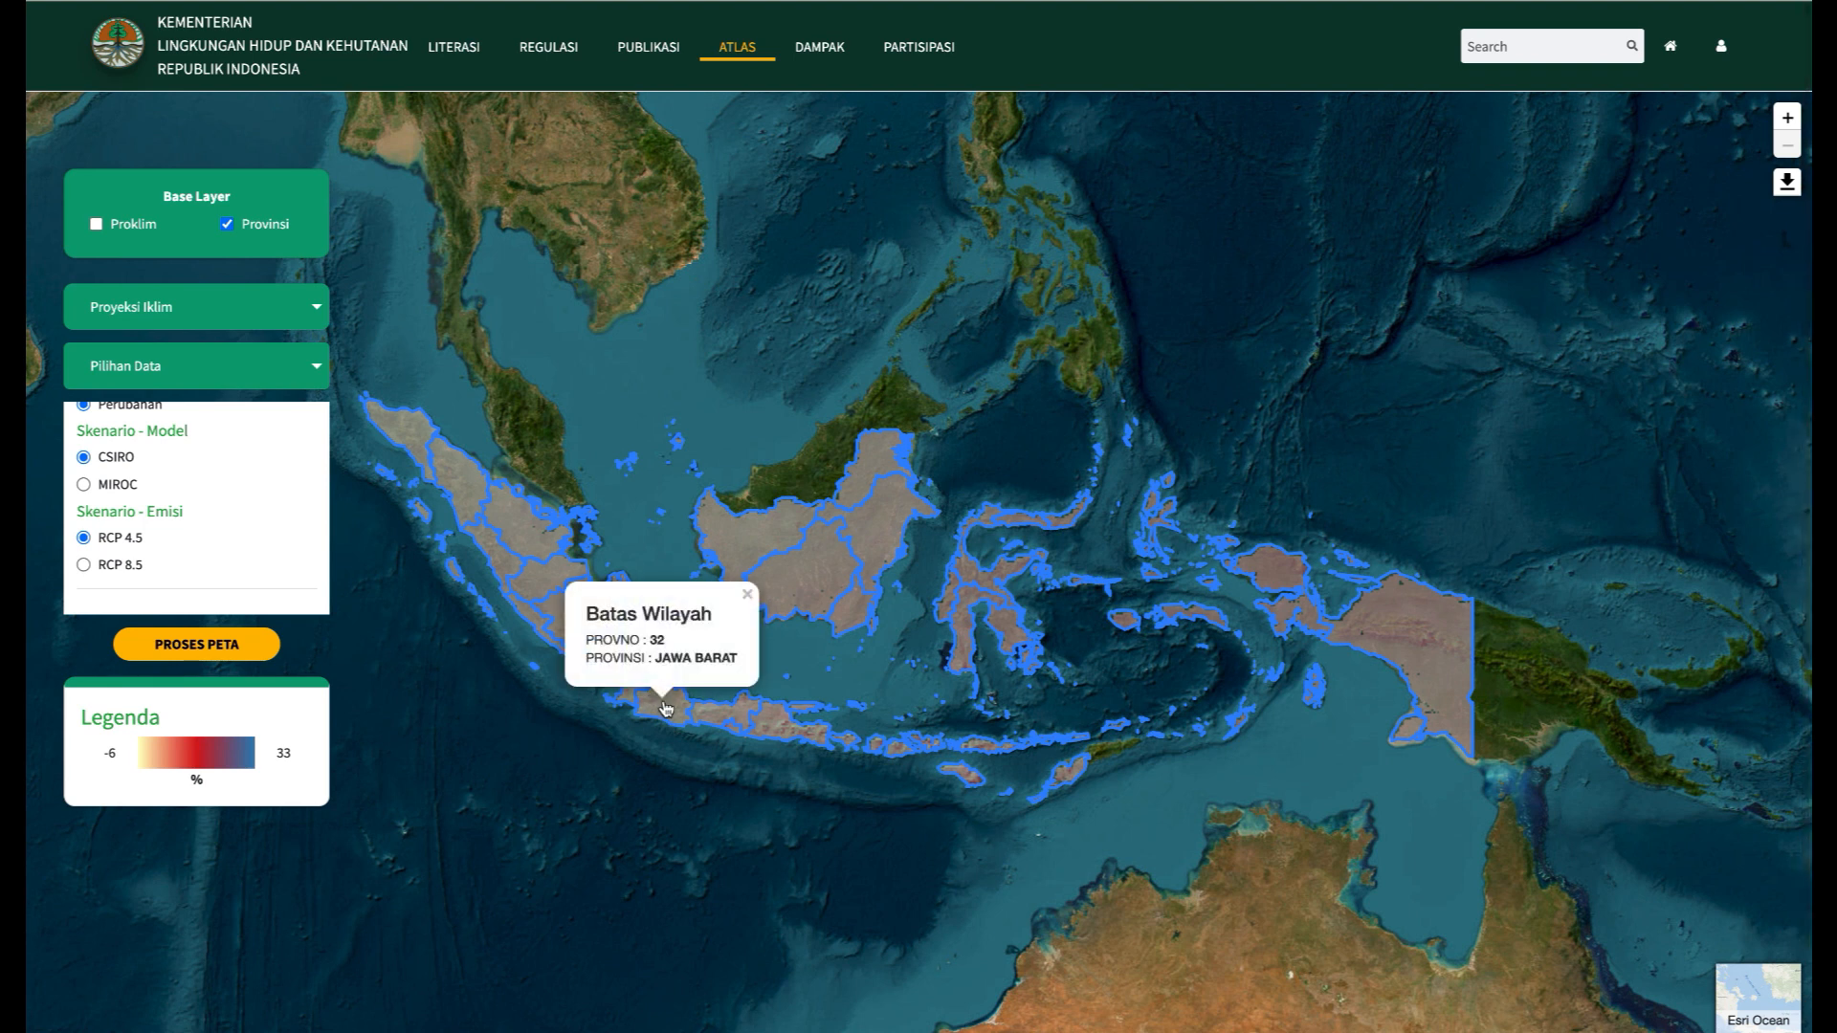
click(748, 594)
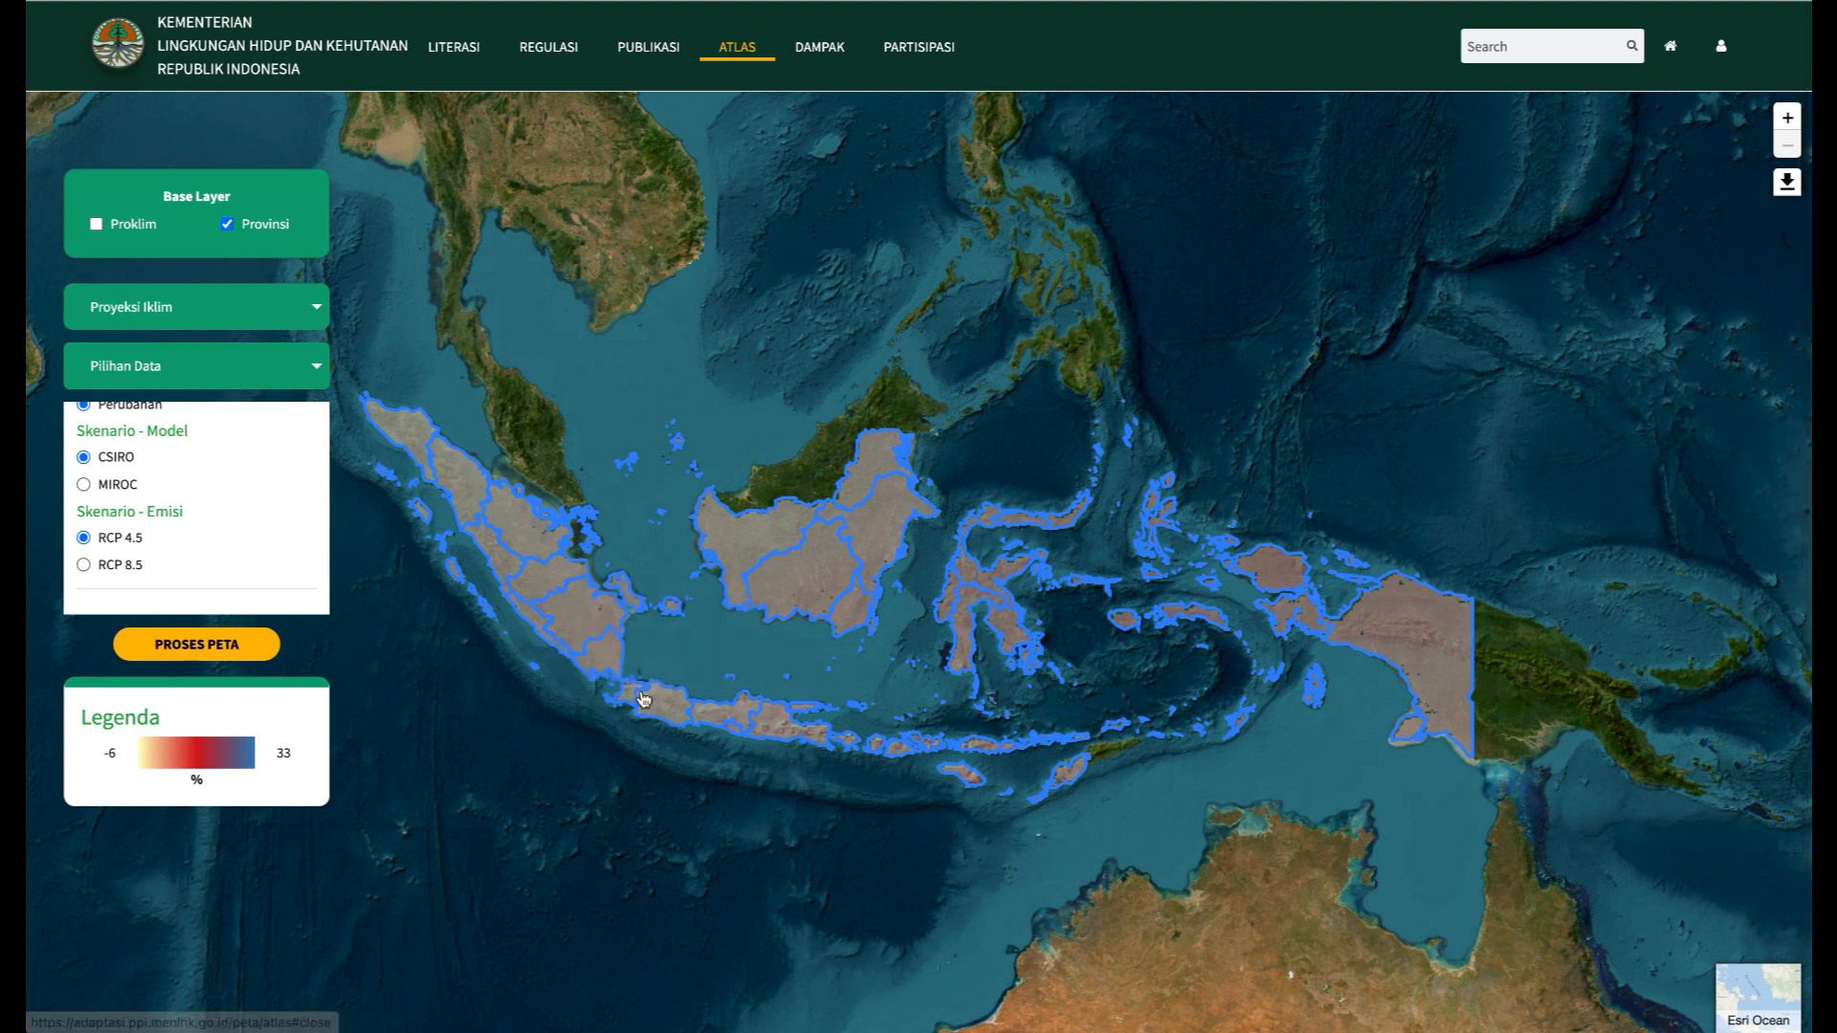
scroll(647, 708, up, 1)
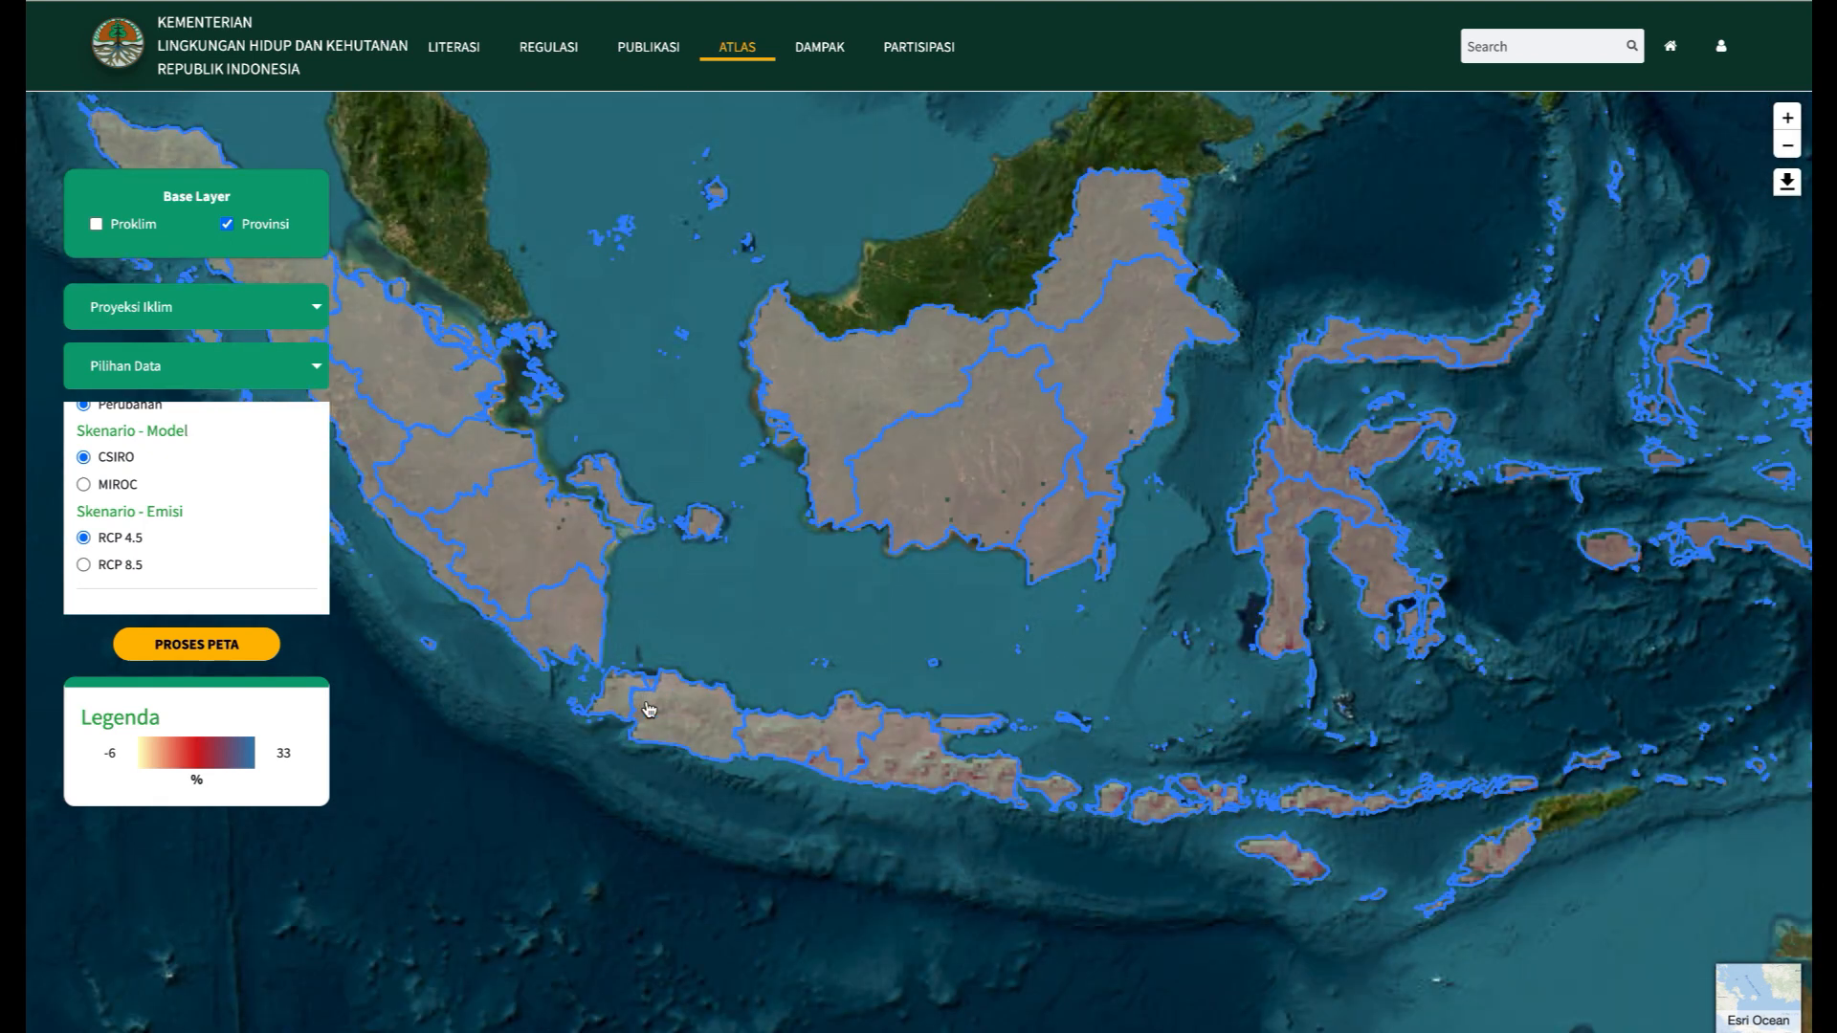
scroll(648, 710, up, 1)
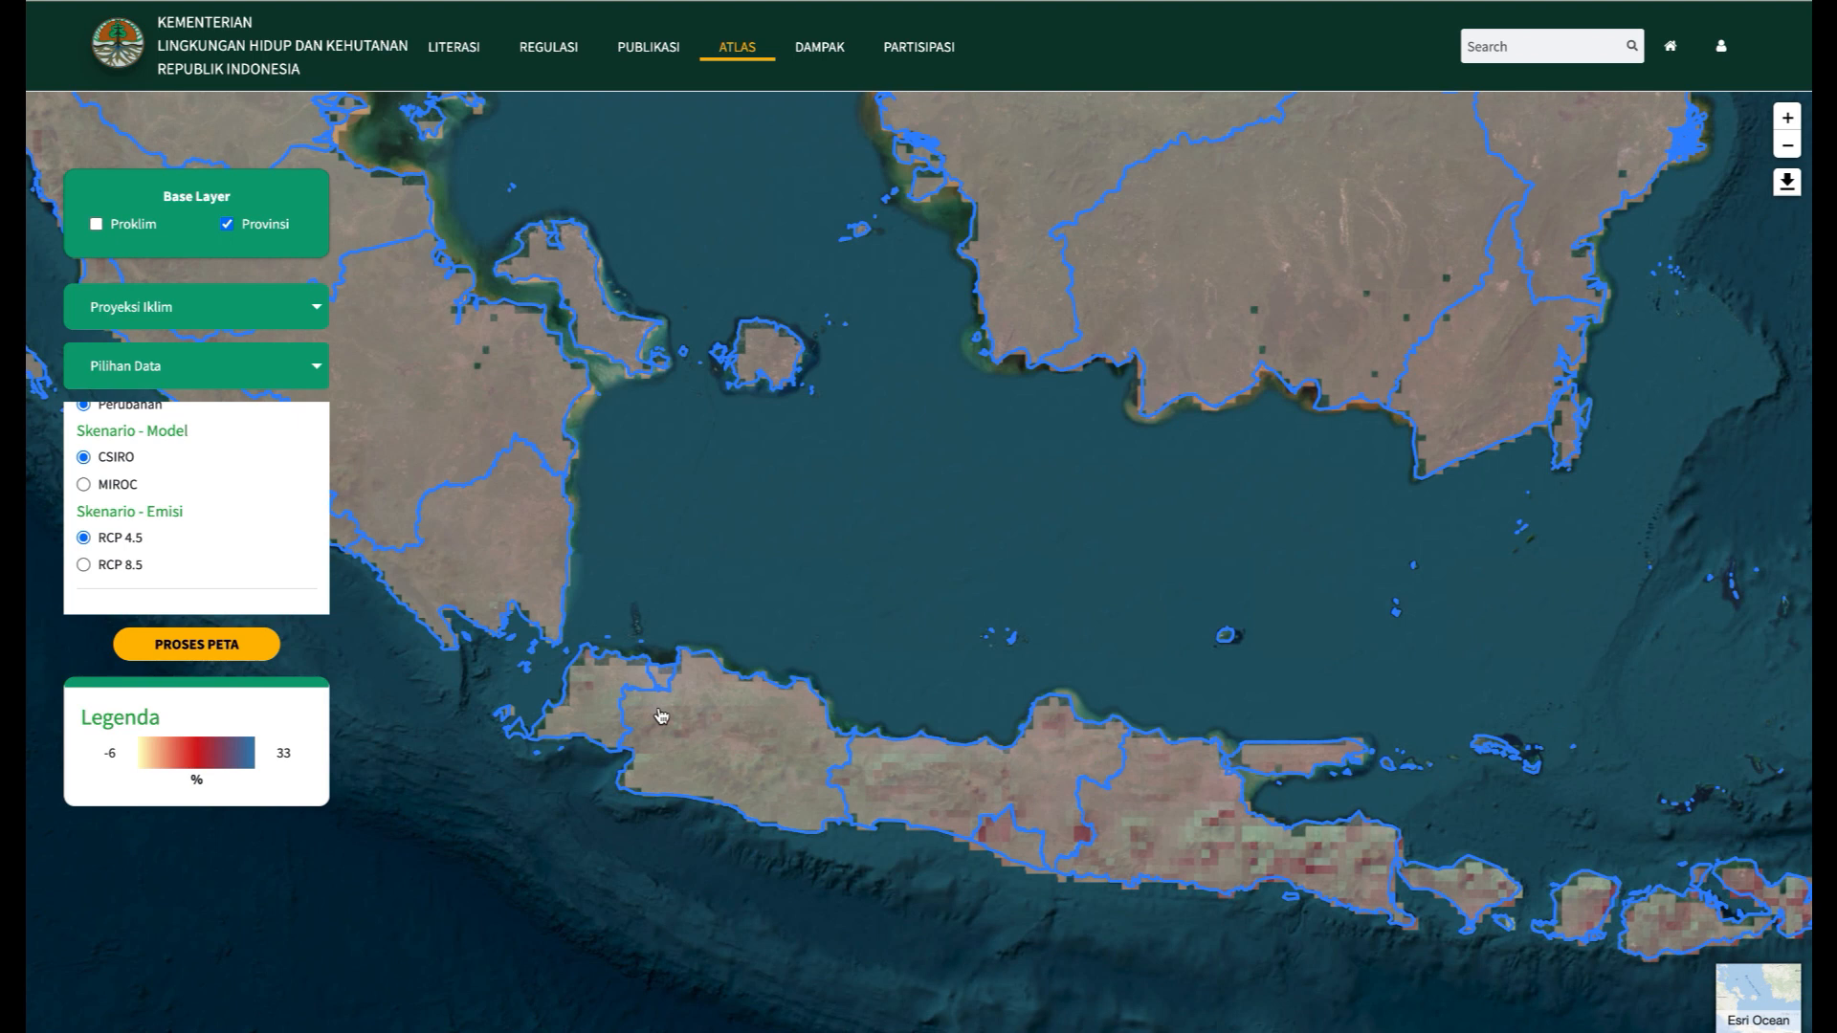
scroll(660, 716, up, 1)
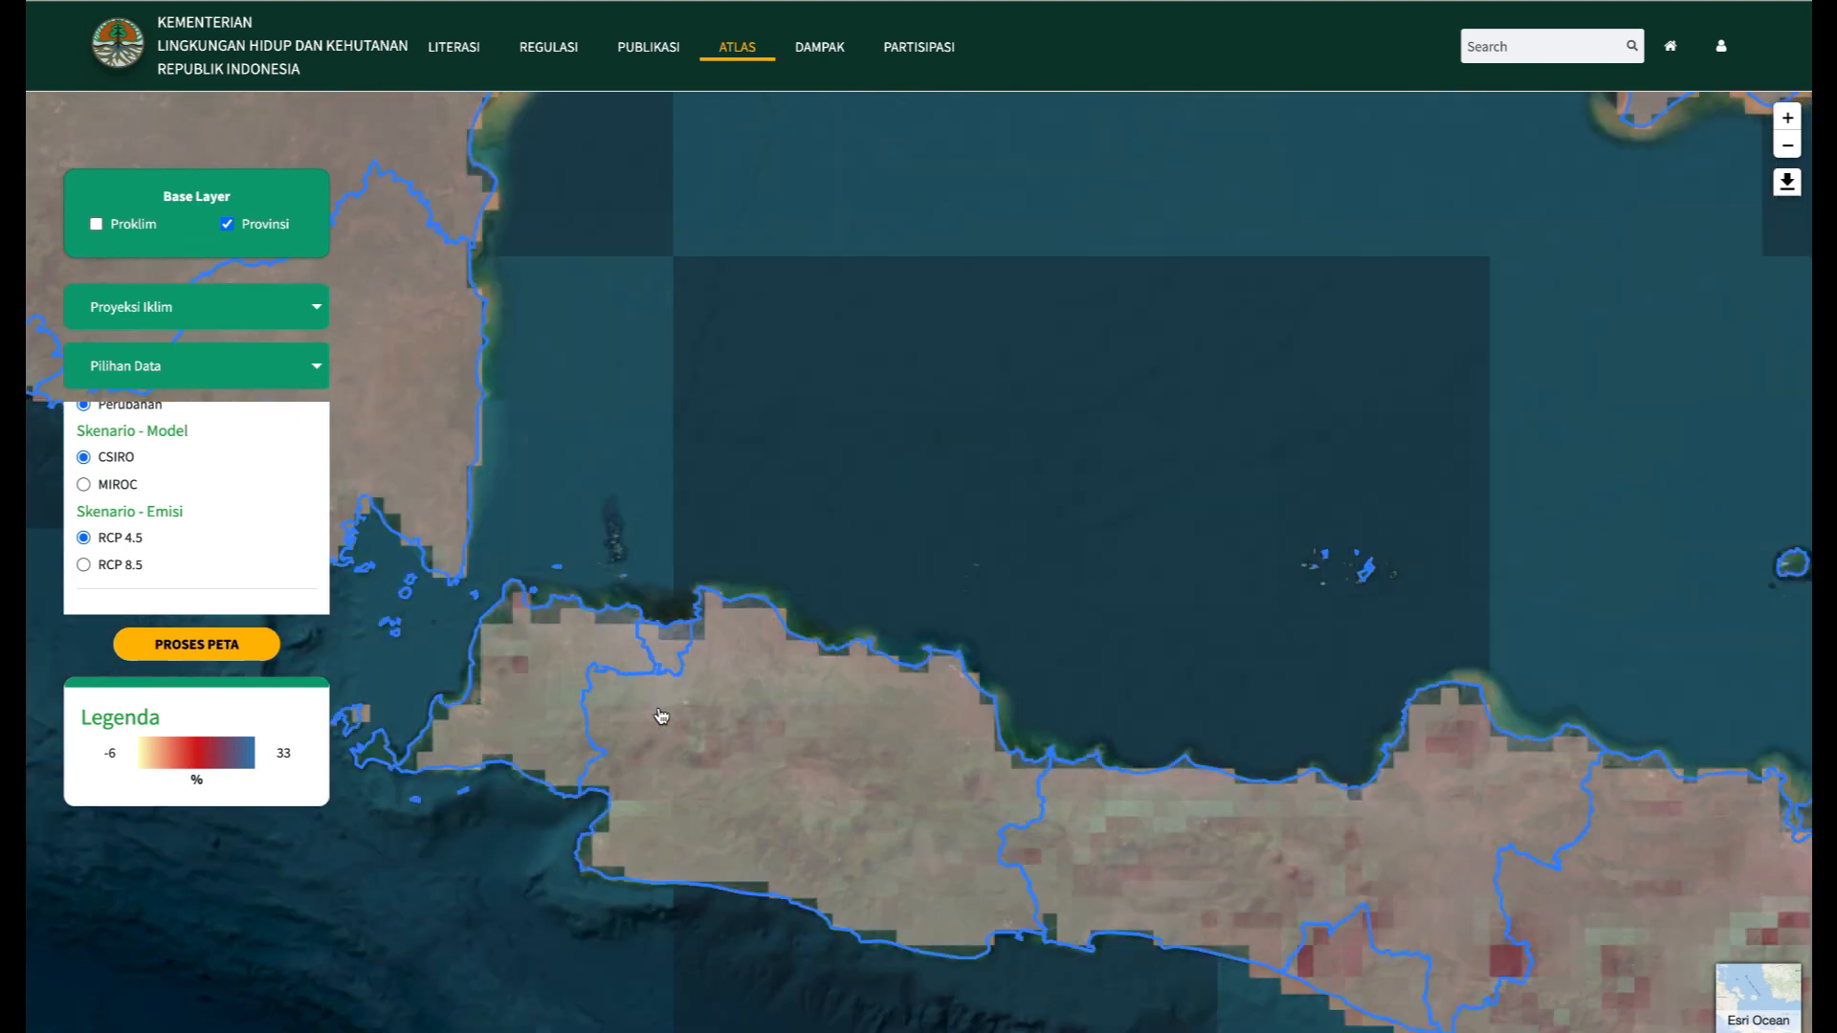
scroll(660, 716, up, 1)
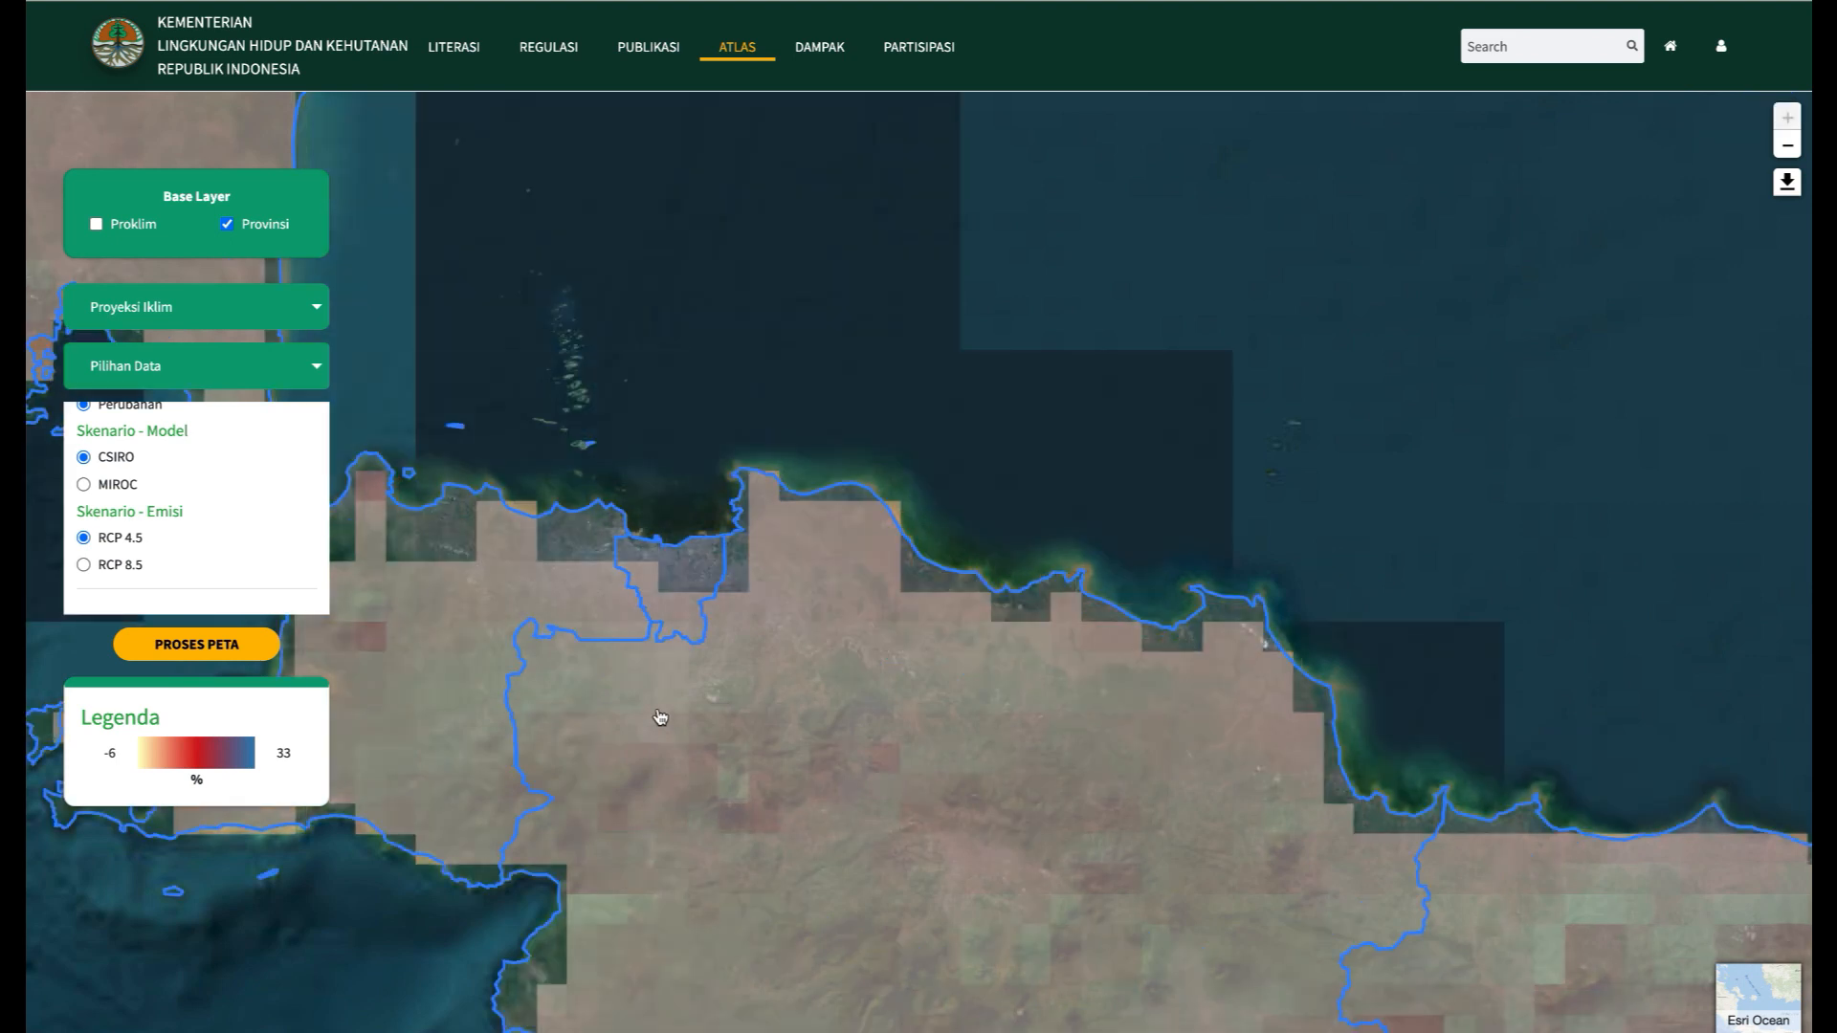
- Hide the Provinsi boundaries on the atlas map and read the projected rainfall change around Bogor
click(228, 225)
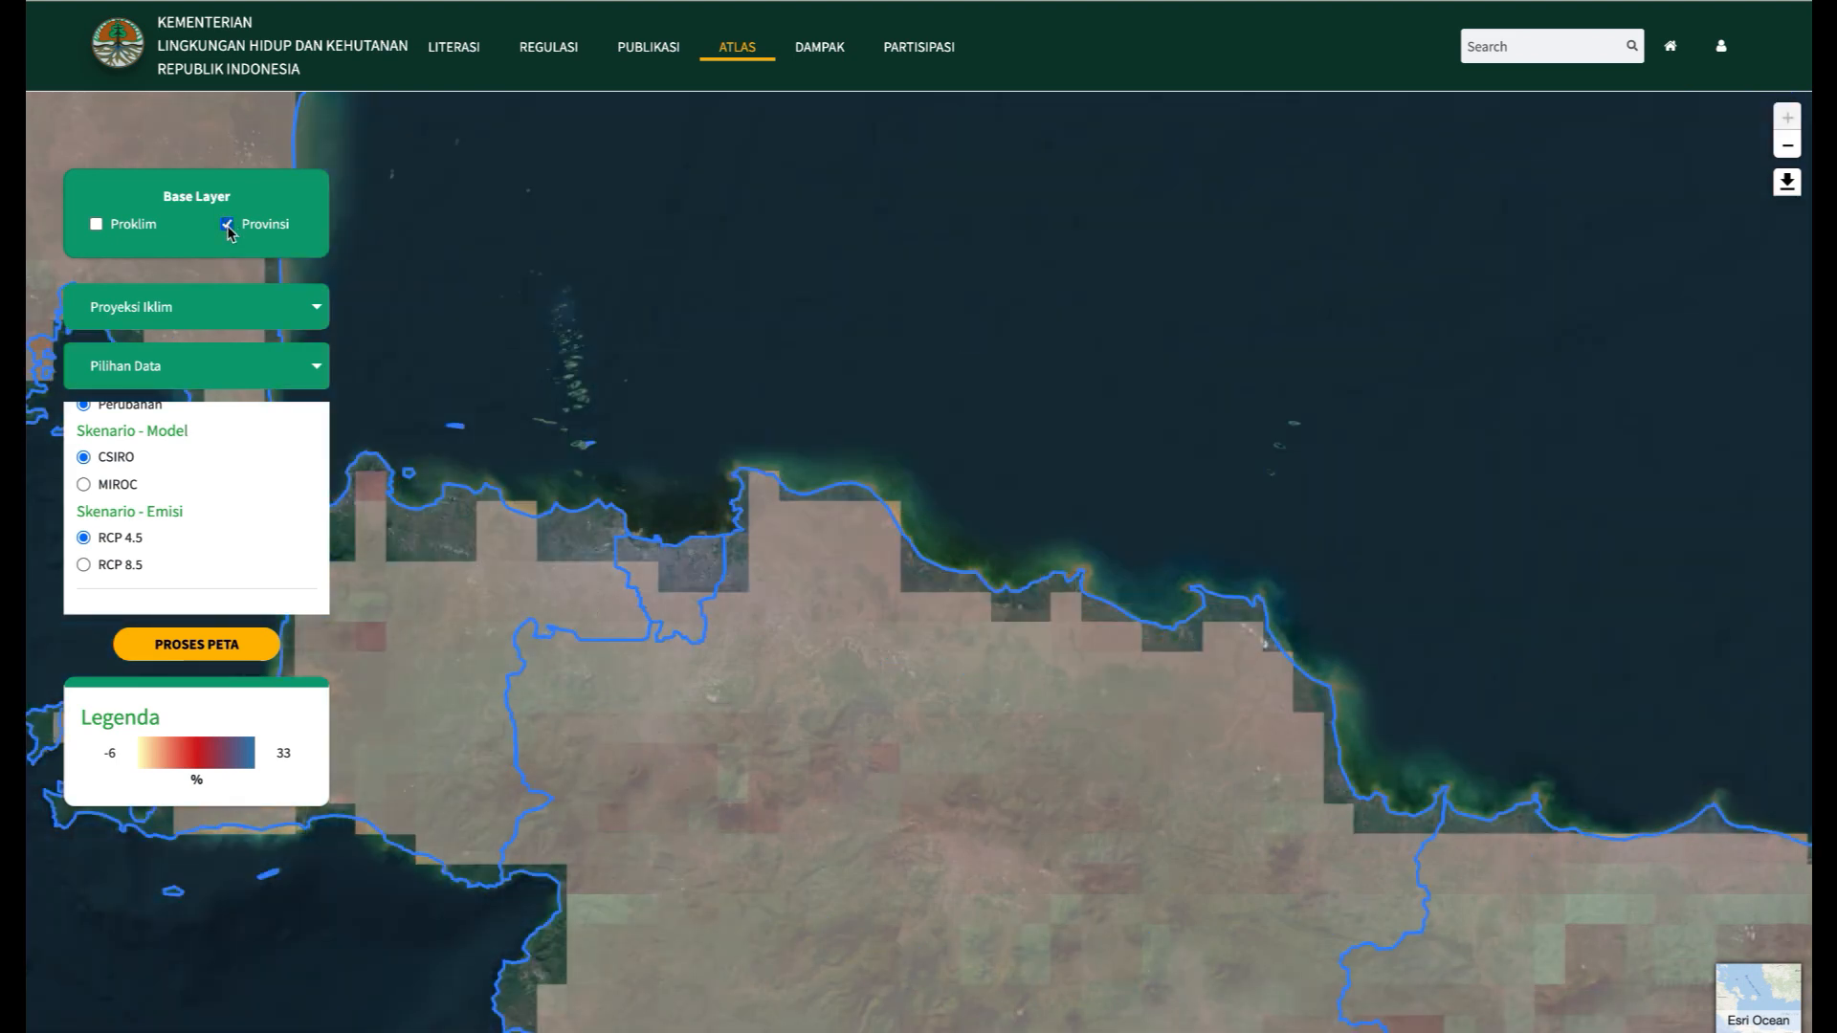
click(688, 752)
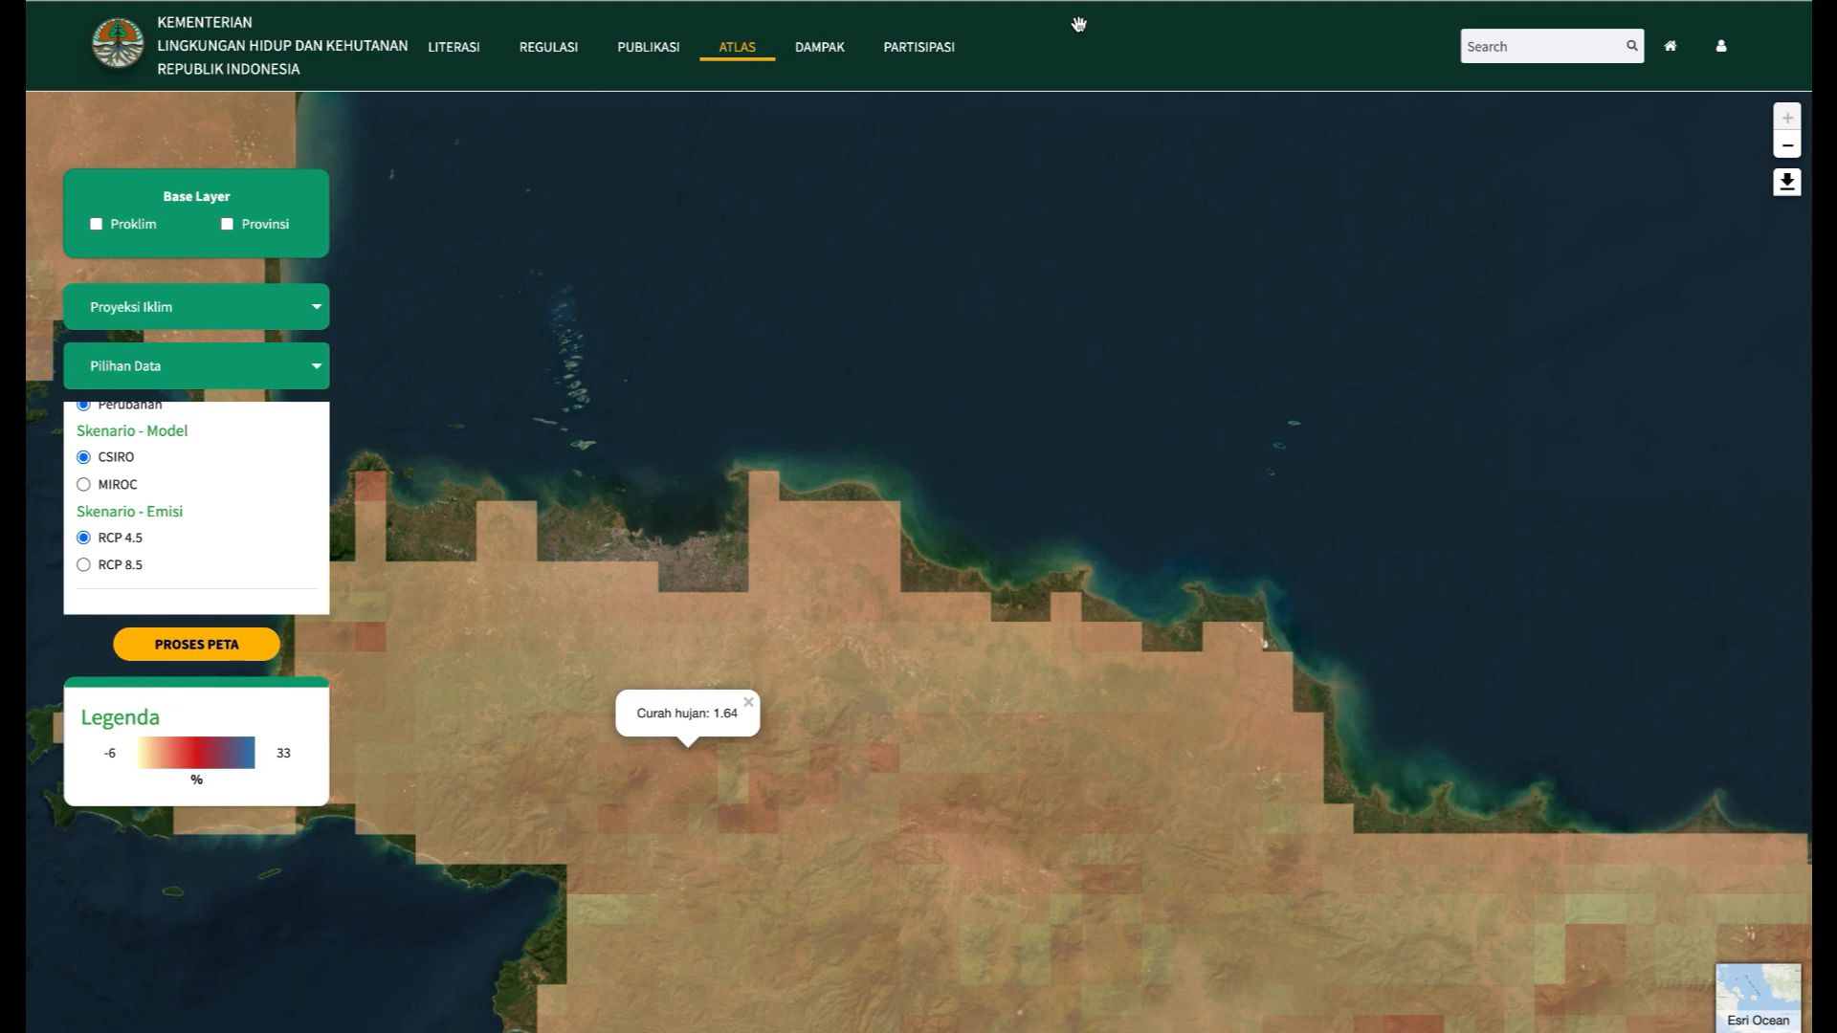
- In row 6 of the template, set Tren Curah Hujan Tahunan, Musiman (DJF) and Bulanan (JAN) to Meningkat
click(1148, 2)
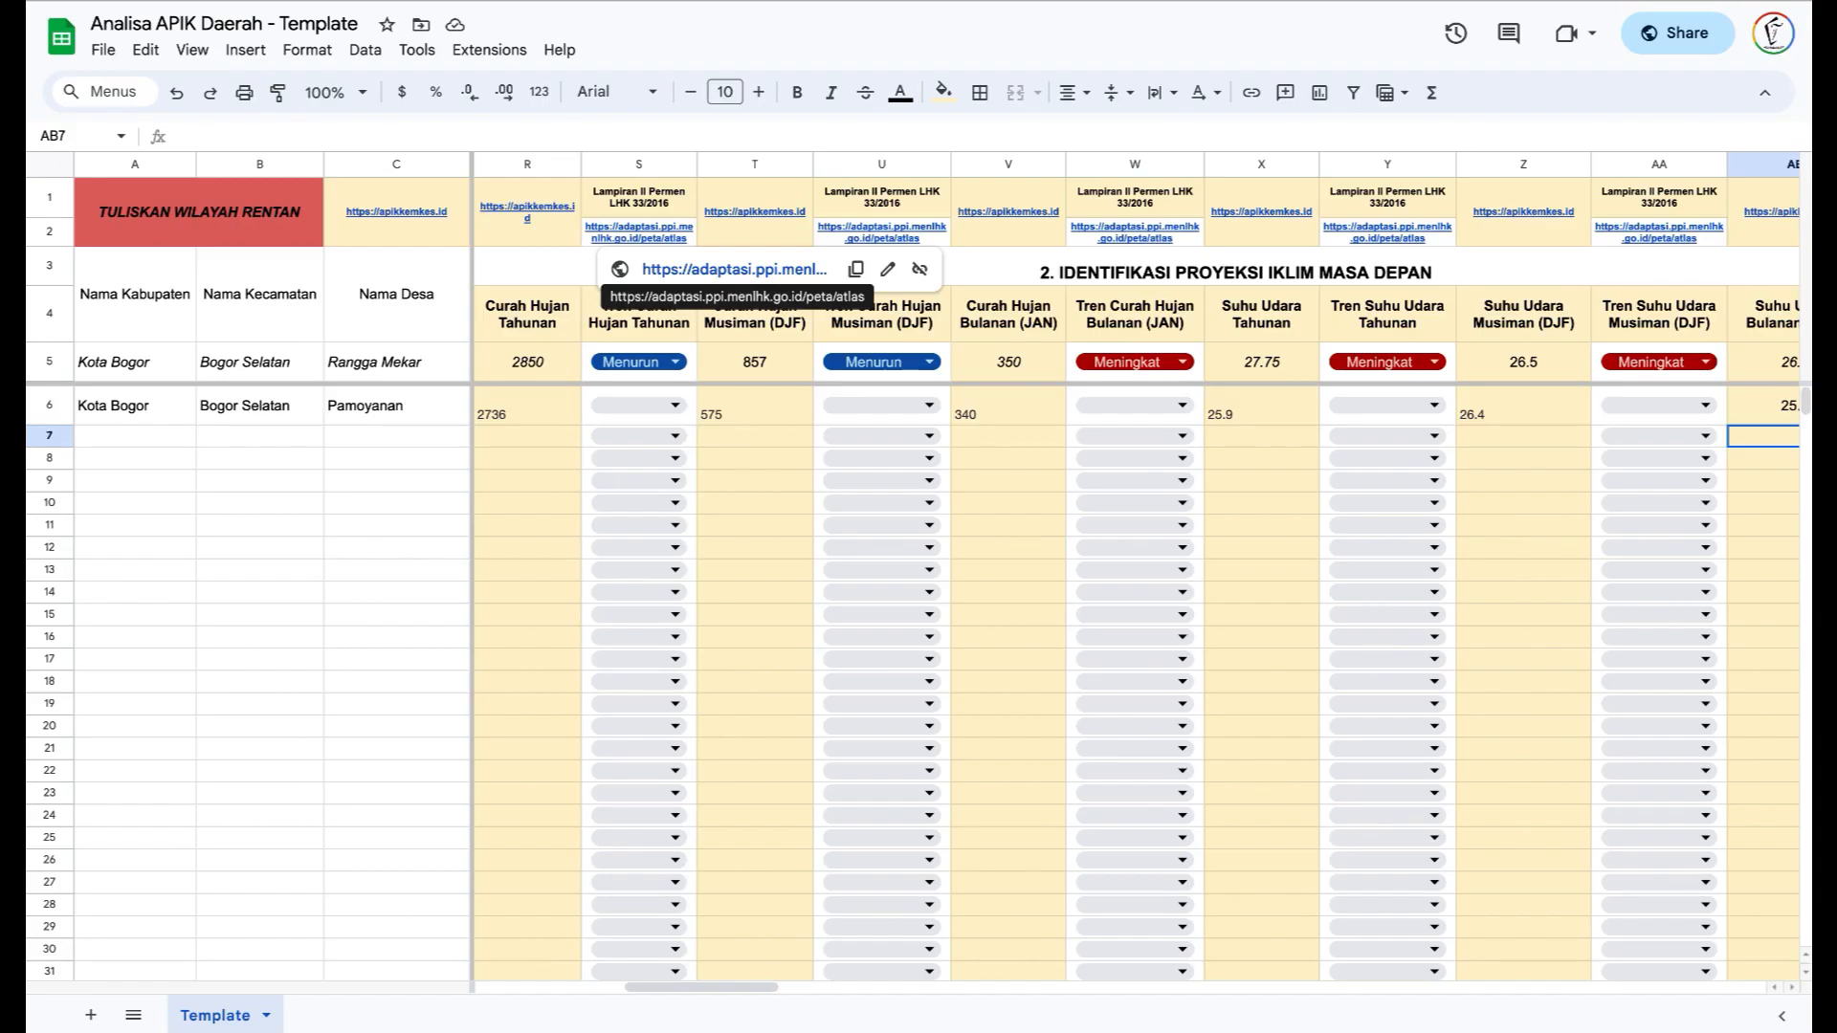
click(674, 407)
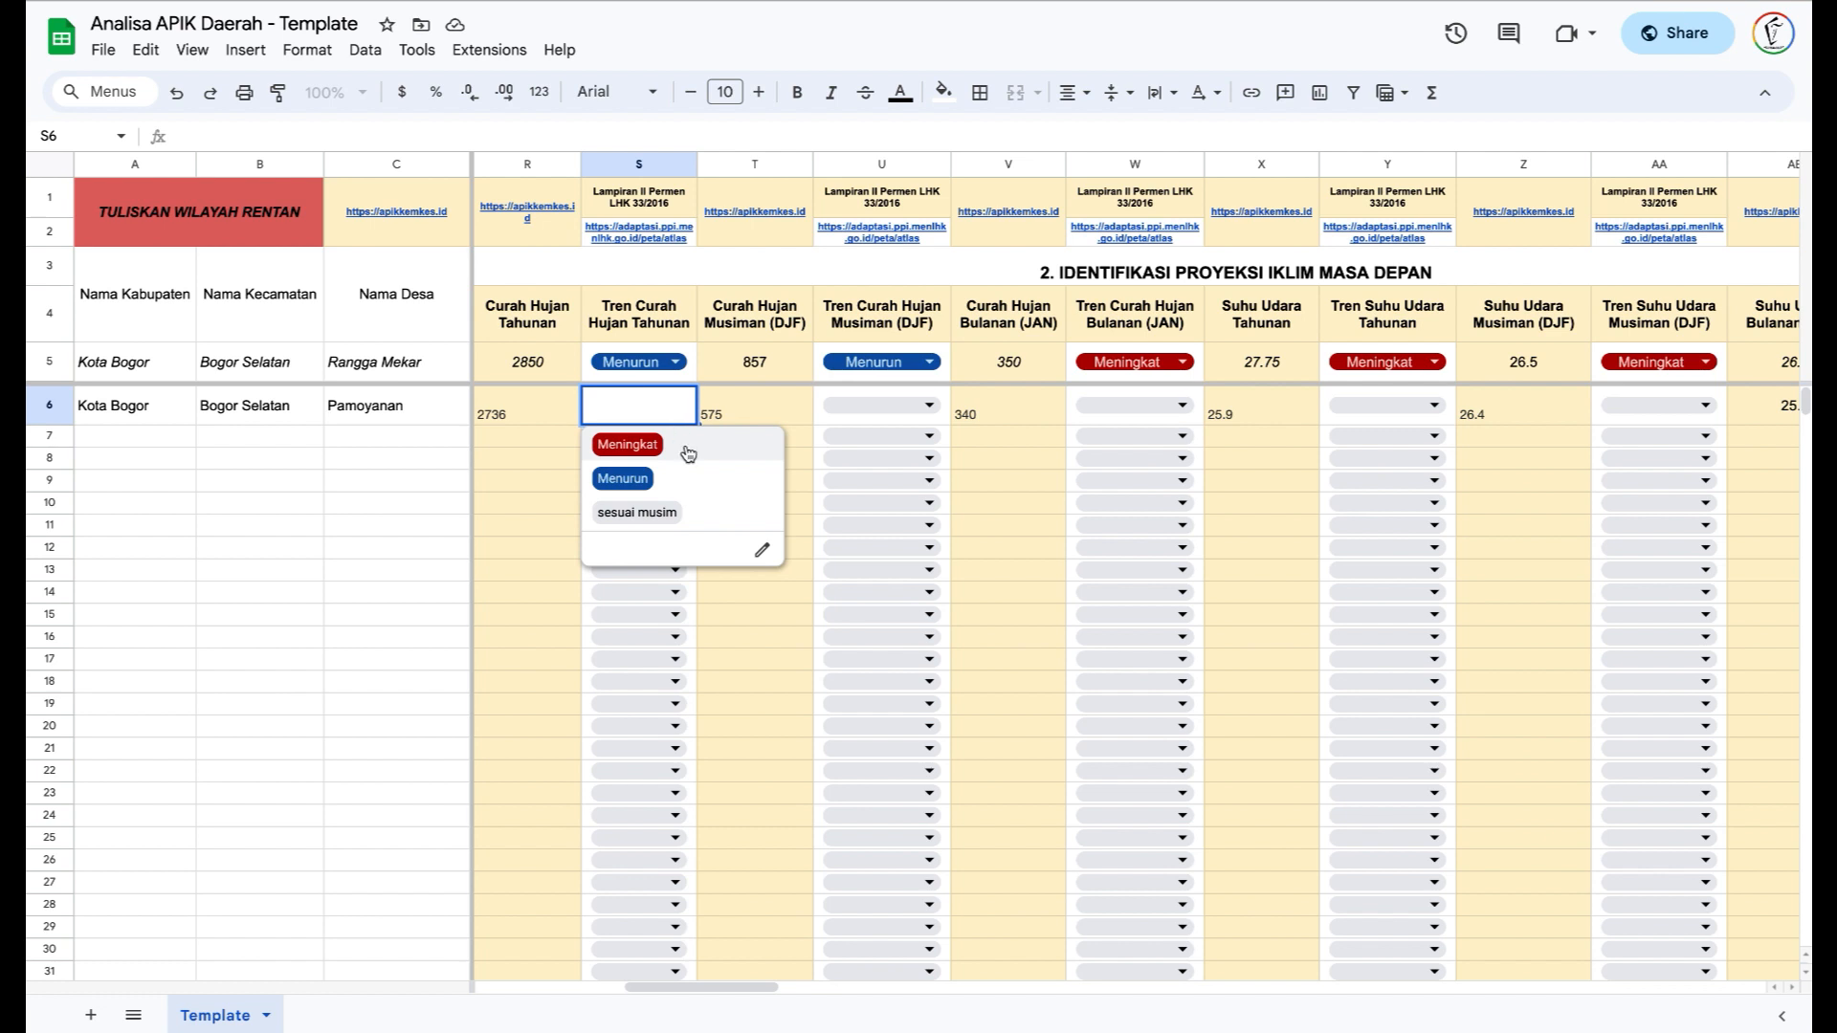
click(685, 444)
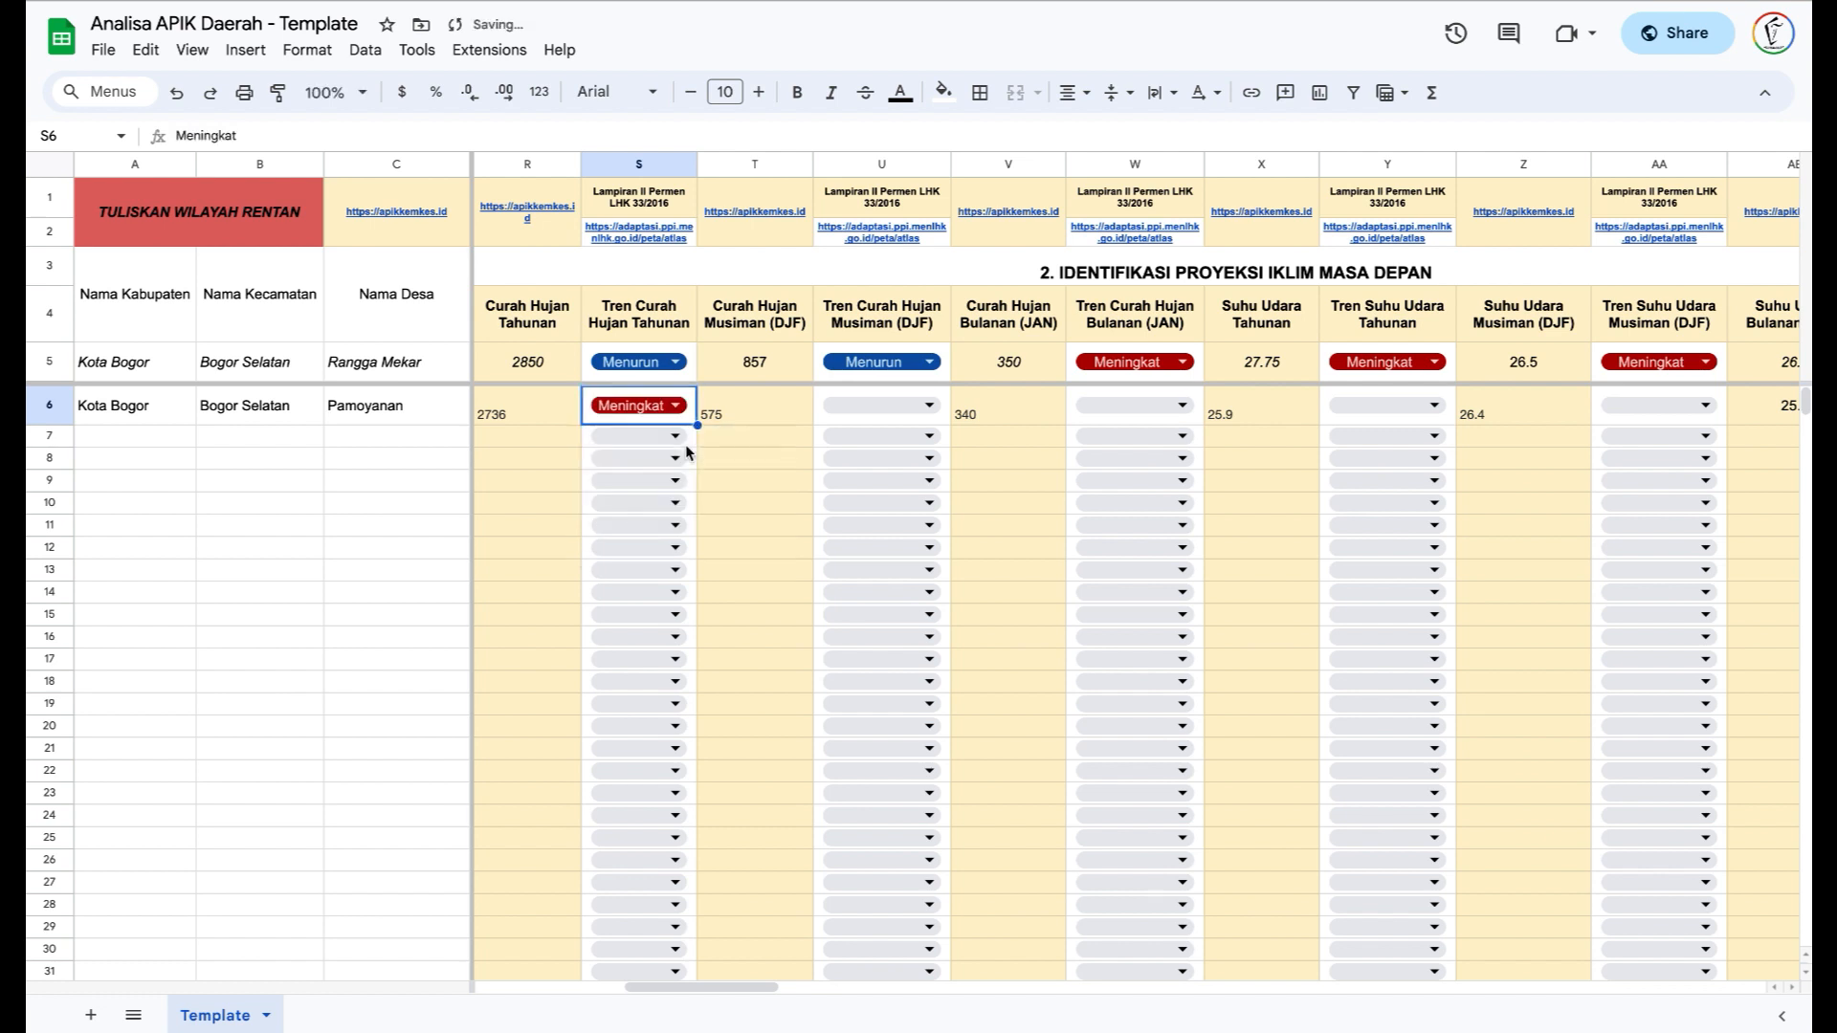
click(929, 407)
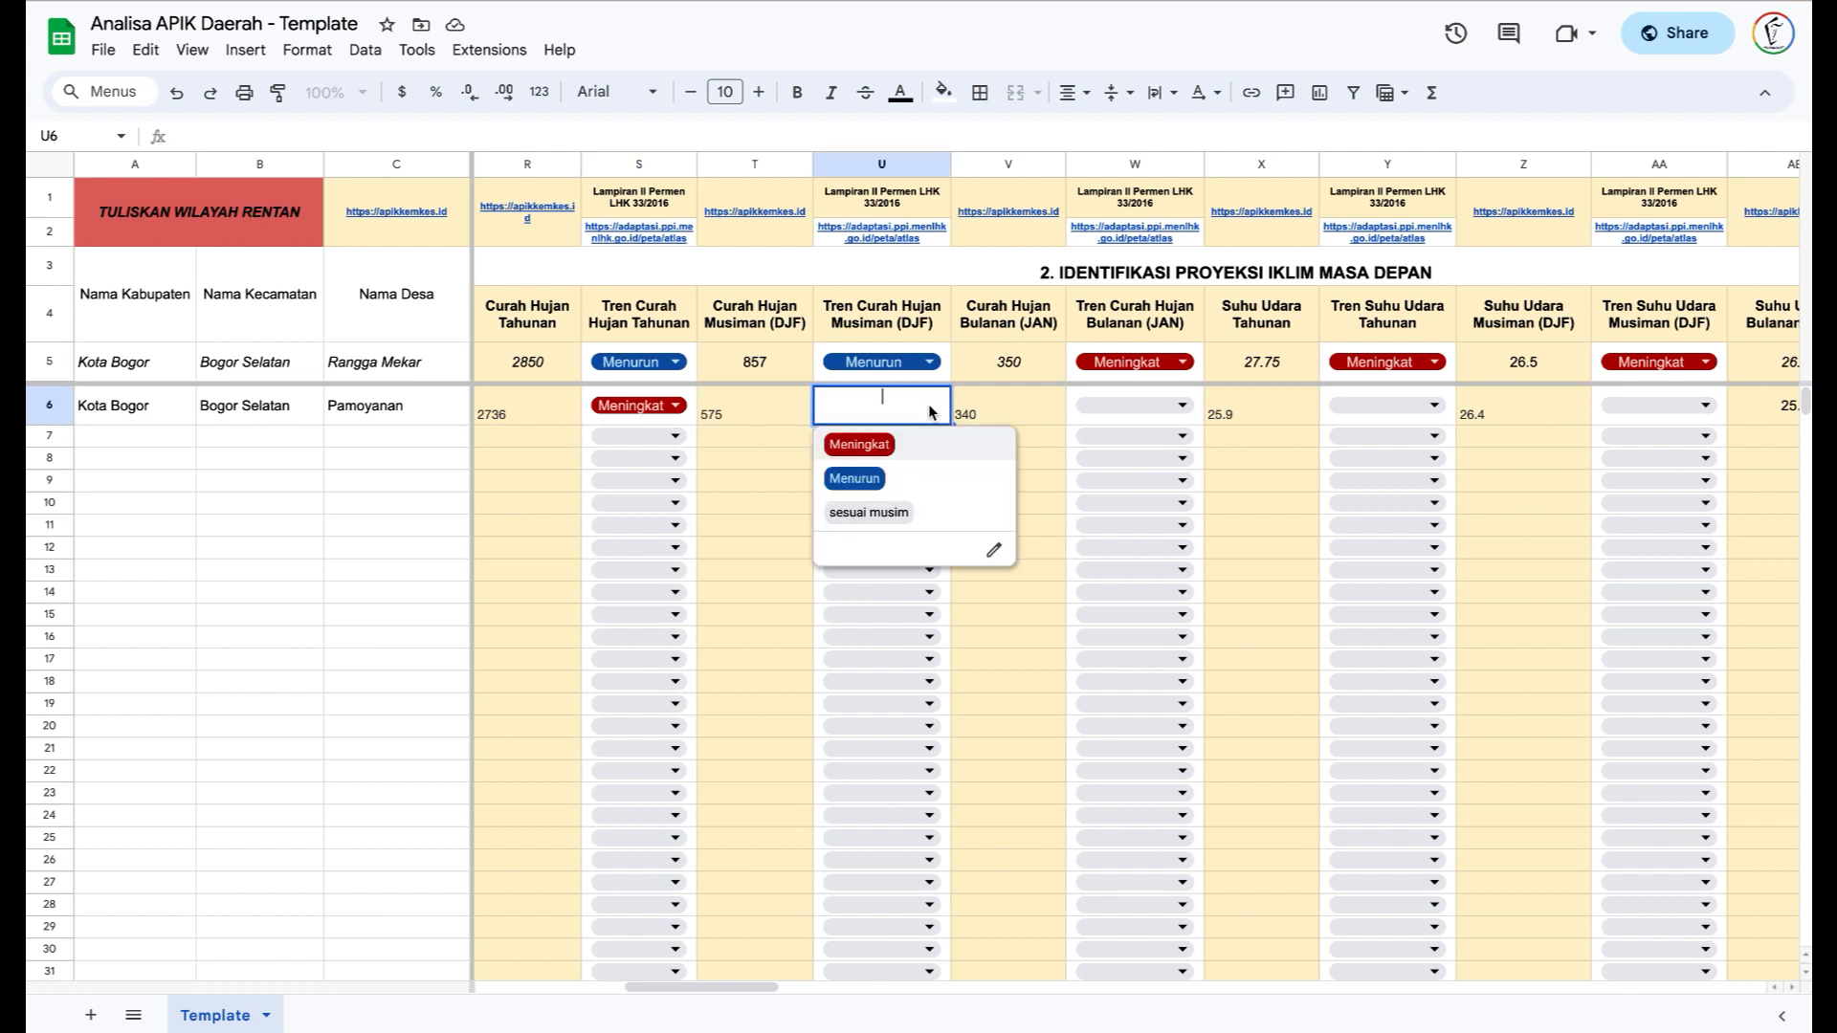
click(958, 447)
click(1145, 412)
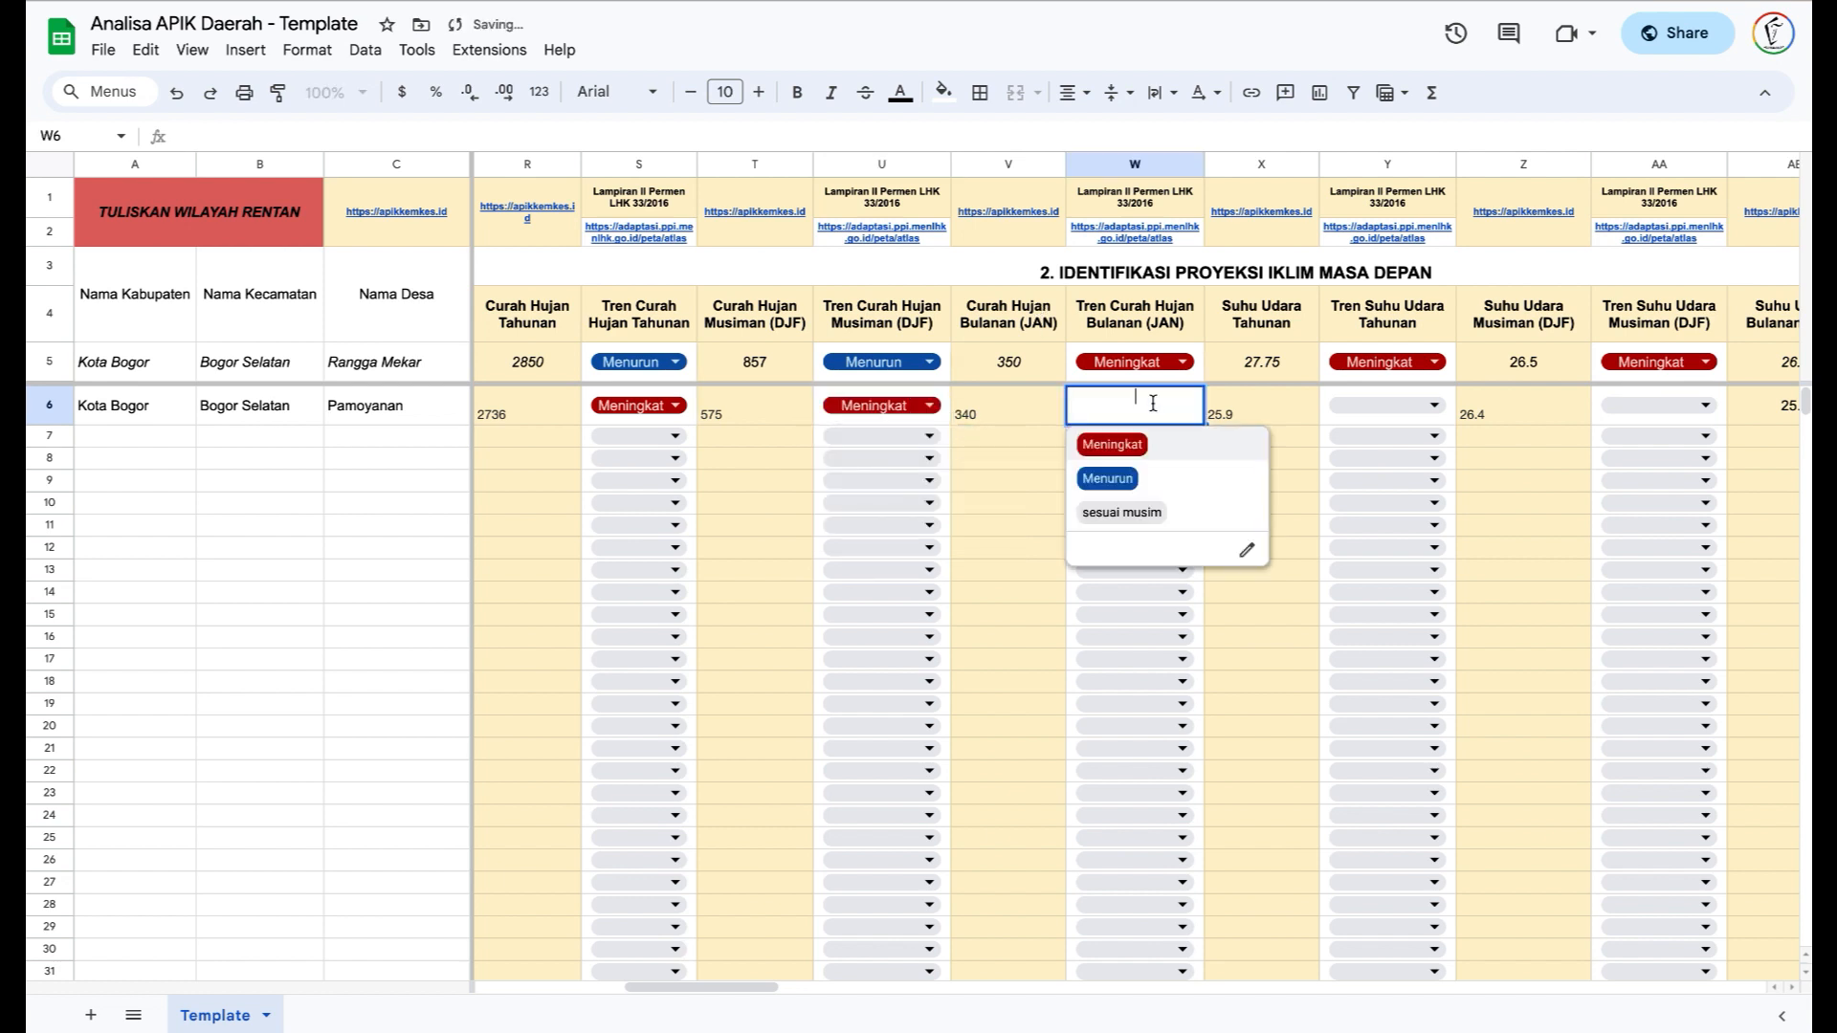
click(1189, 449)
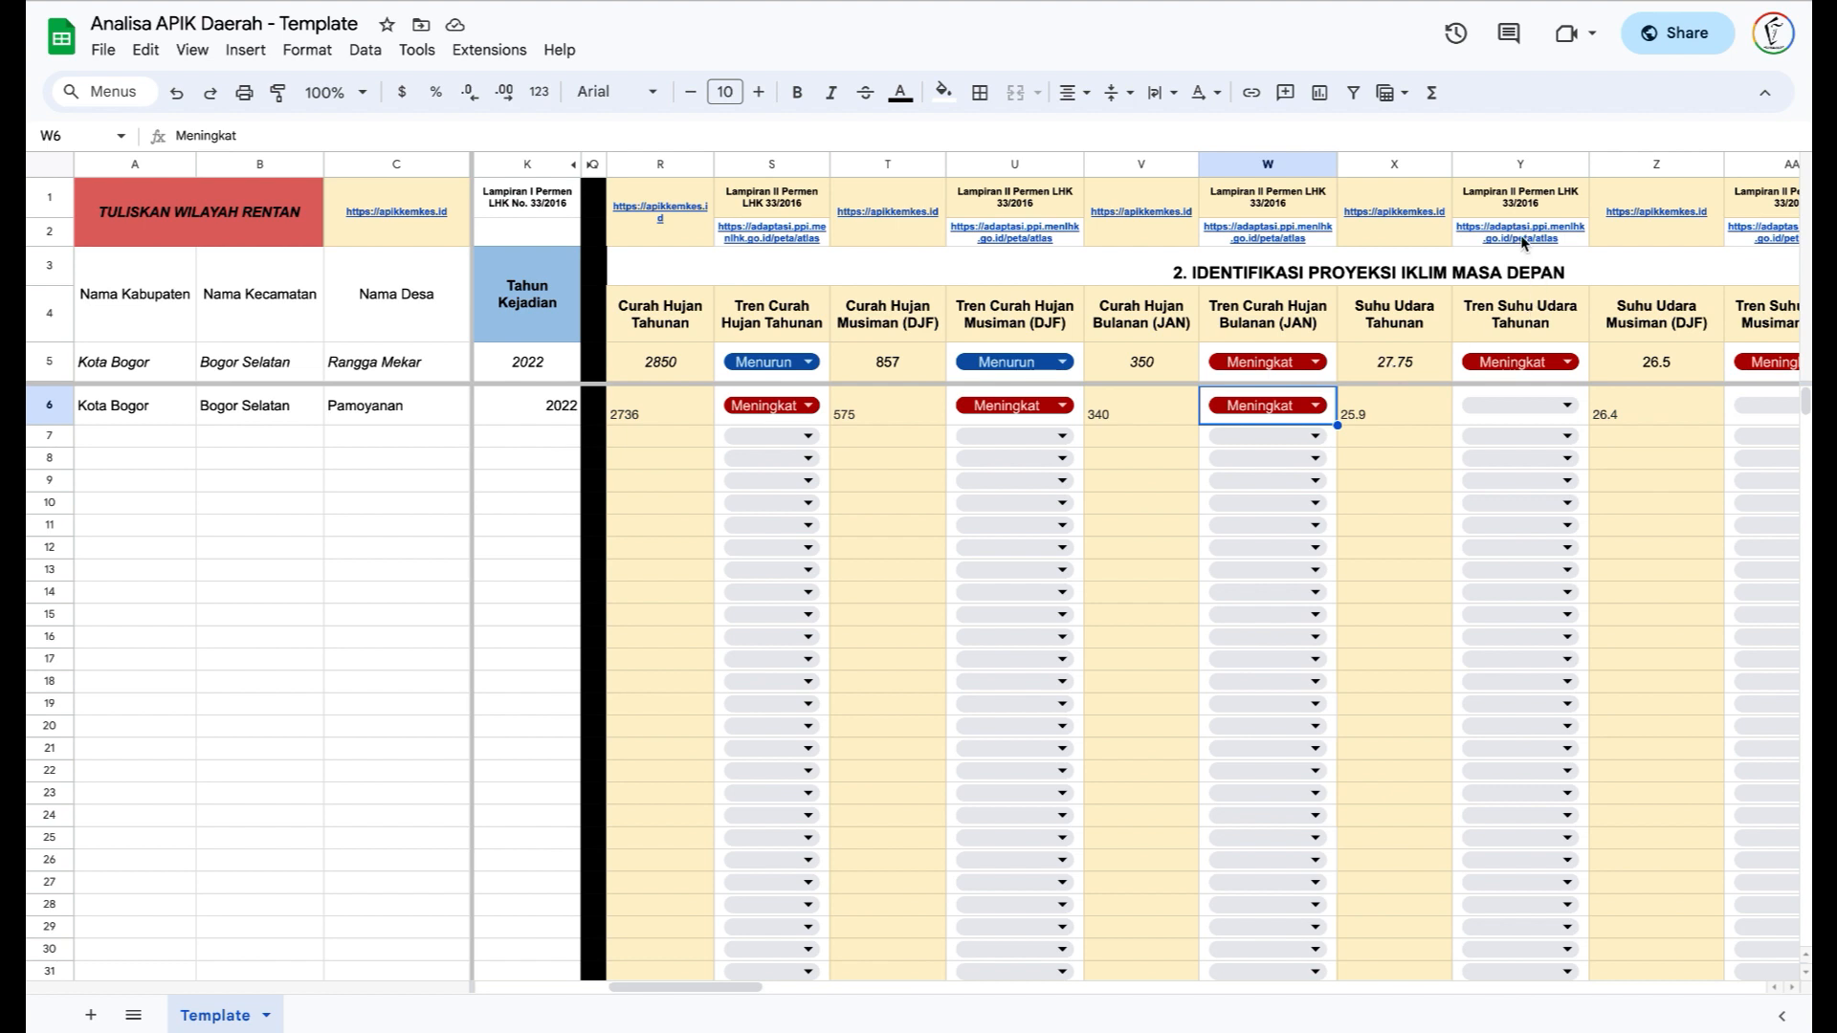
- Open the climate atlas linked above Tren Suhu Udara Tahunan and show the data options for the Proyeksi Iklim map
mouse_move(1515, 229)
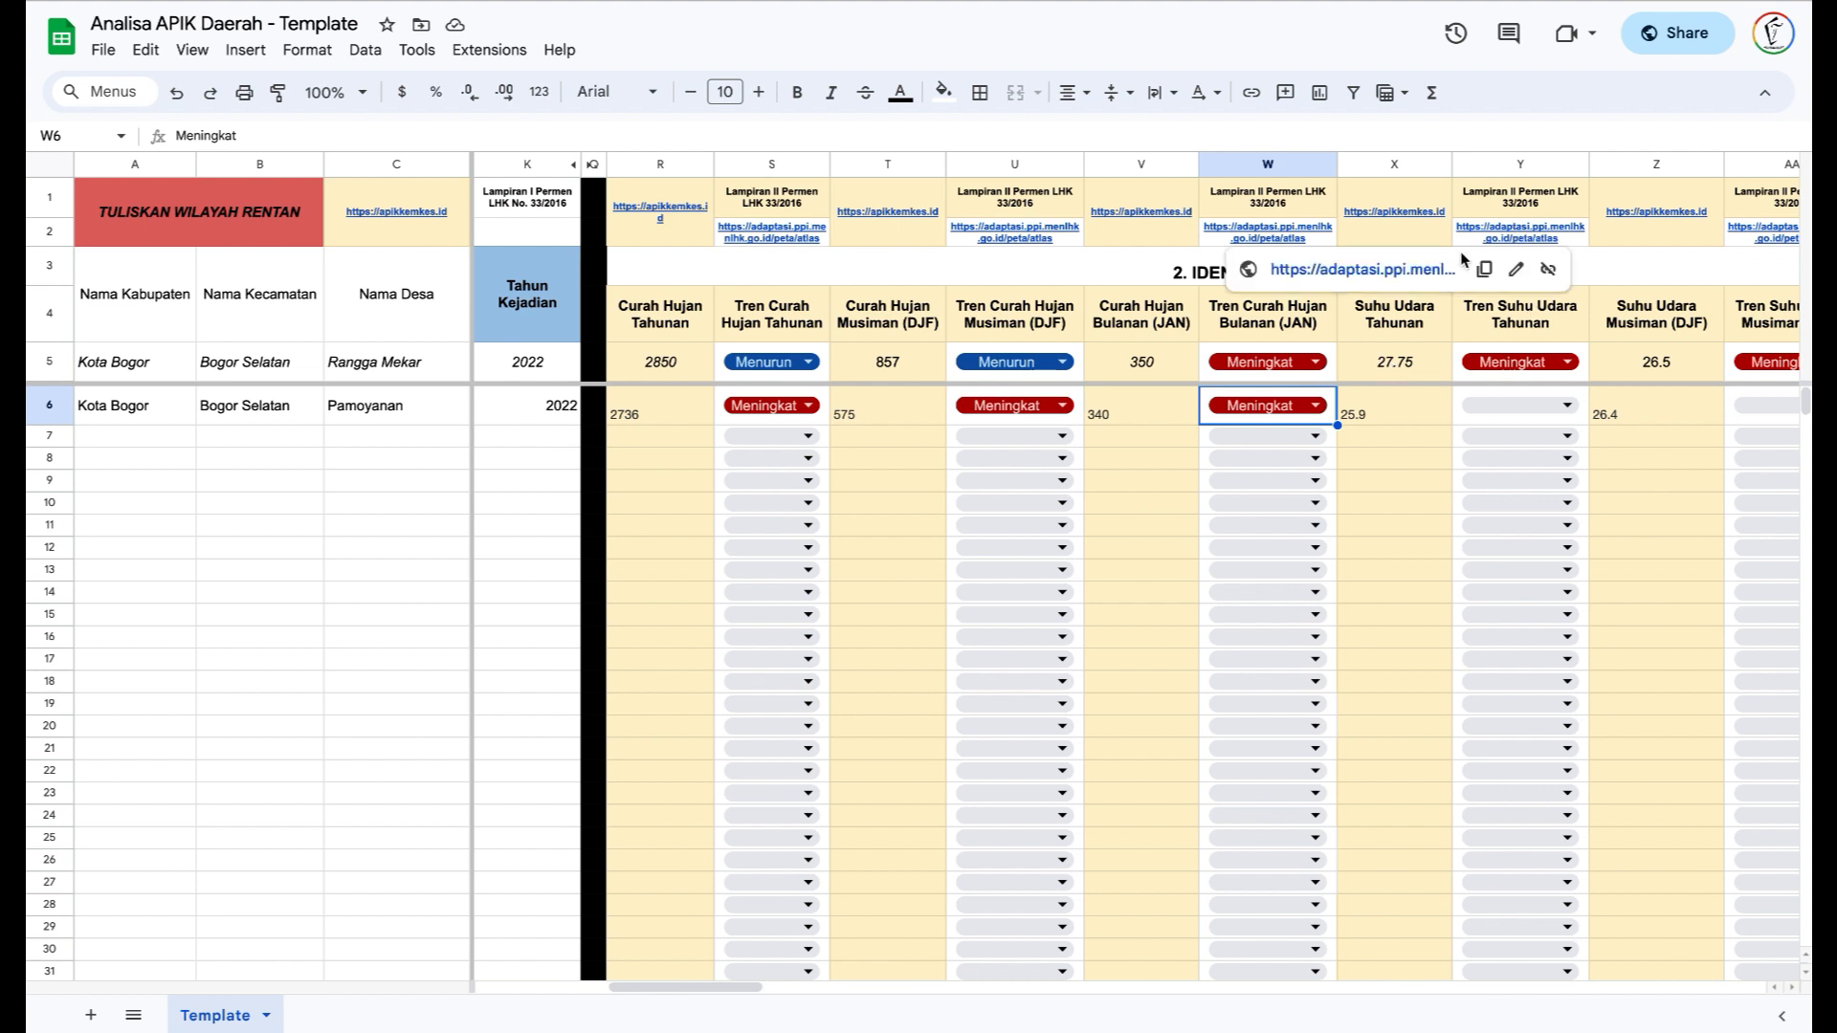
click(1427, 271)
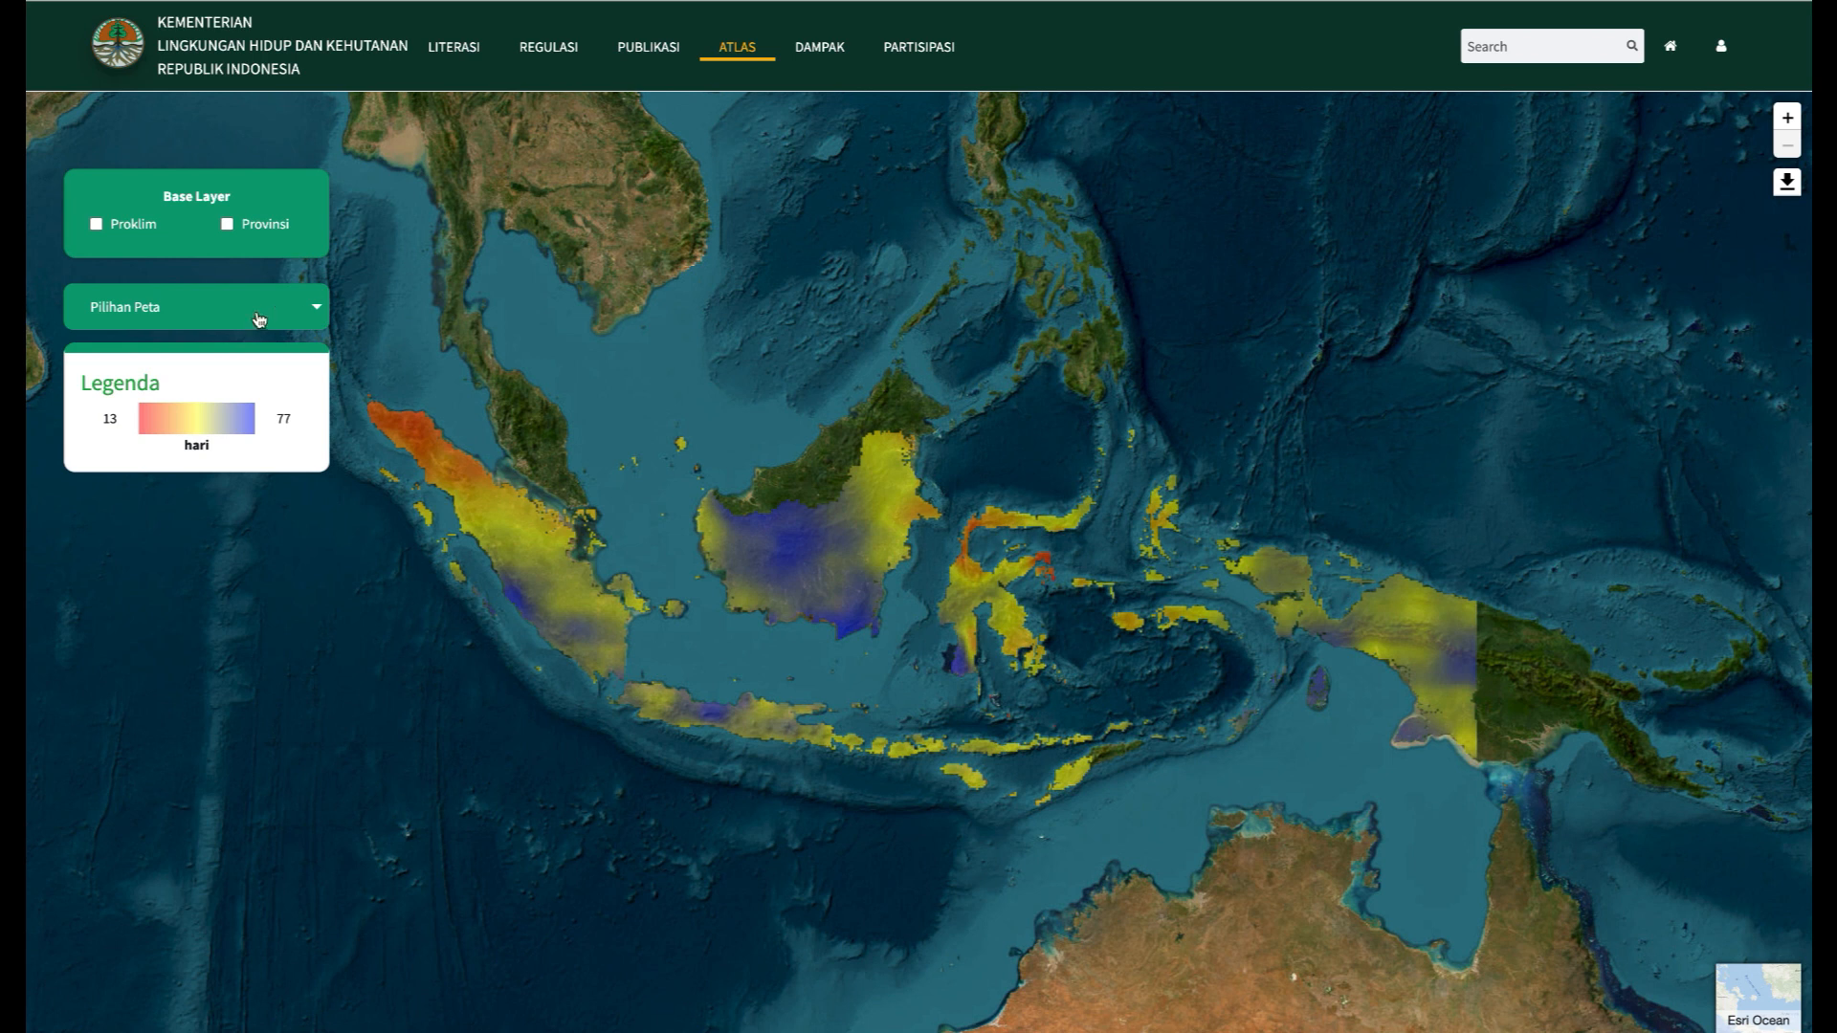
click(206, 311)
click(205, 332)
click(203, 386)
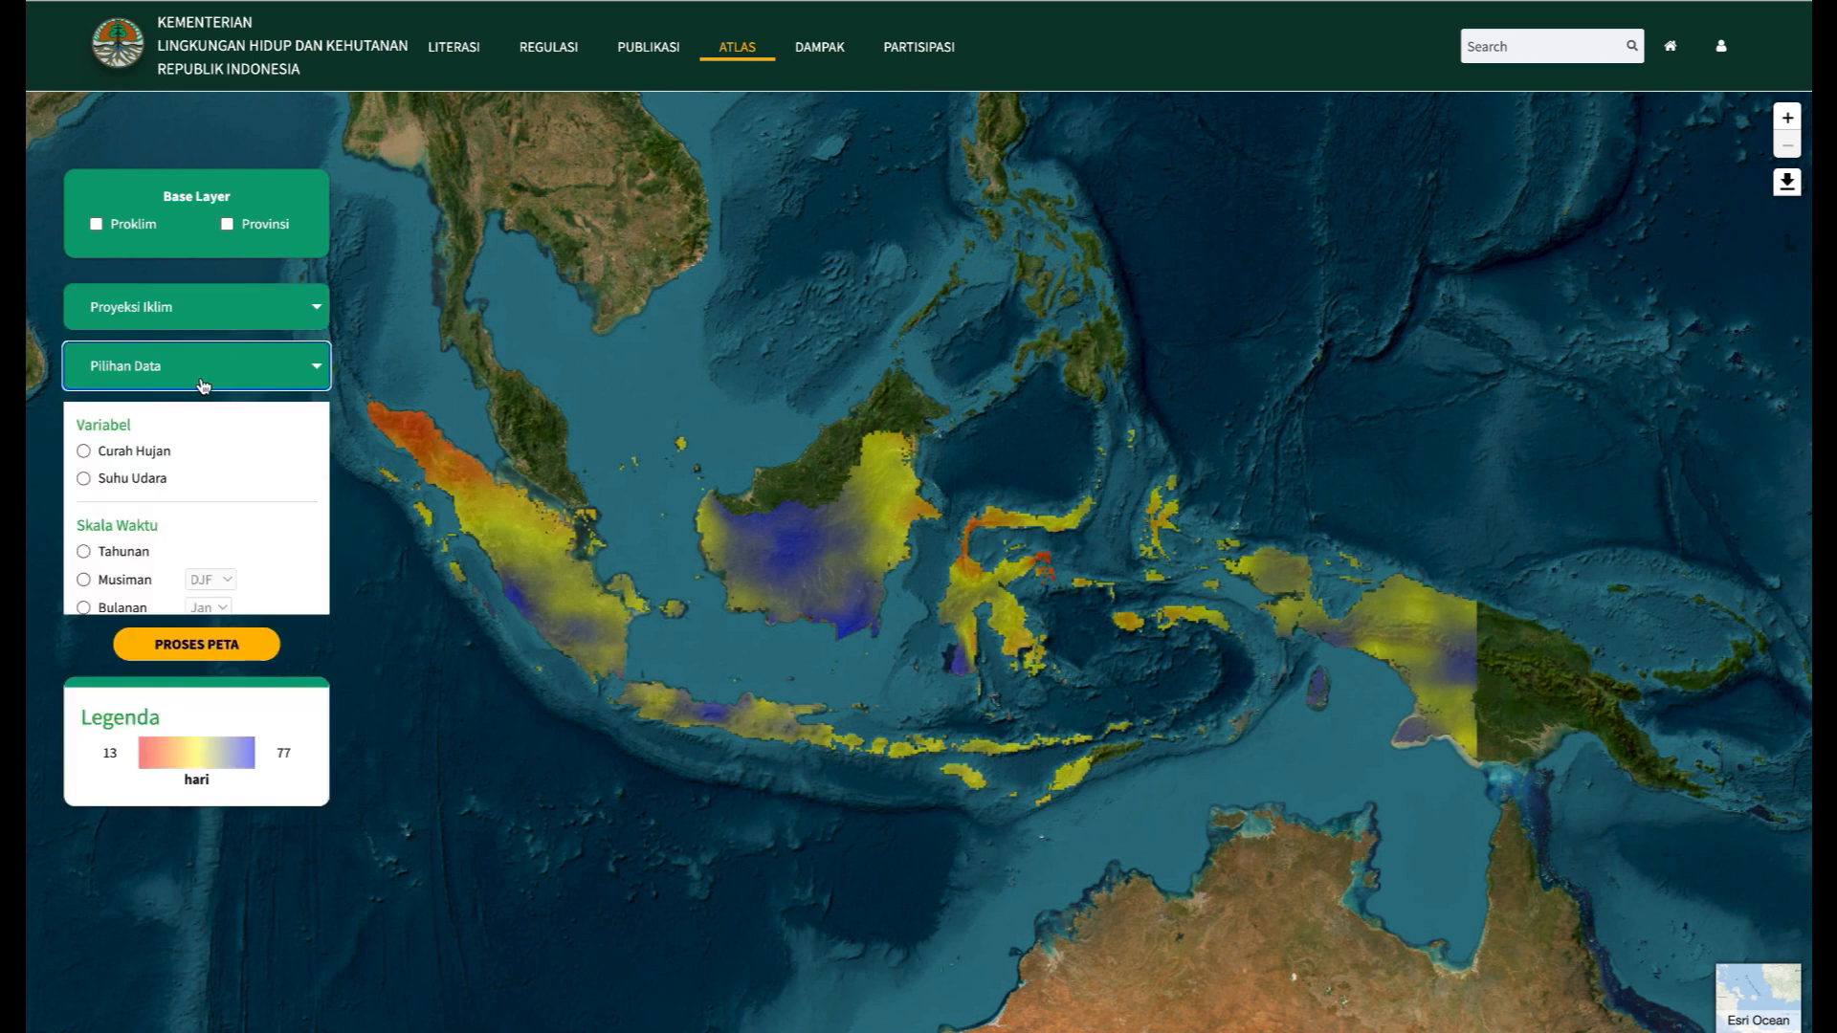
- Generate the projection map for variable Suhu Udara, time scale Tahunan, period Perubahan, model CSIRO and emission scenario RCP 4.5
click(85, 478)
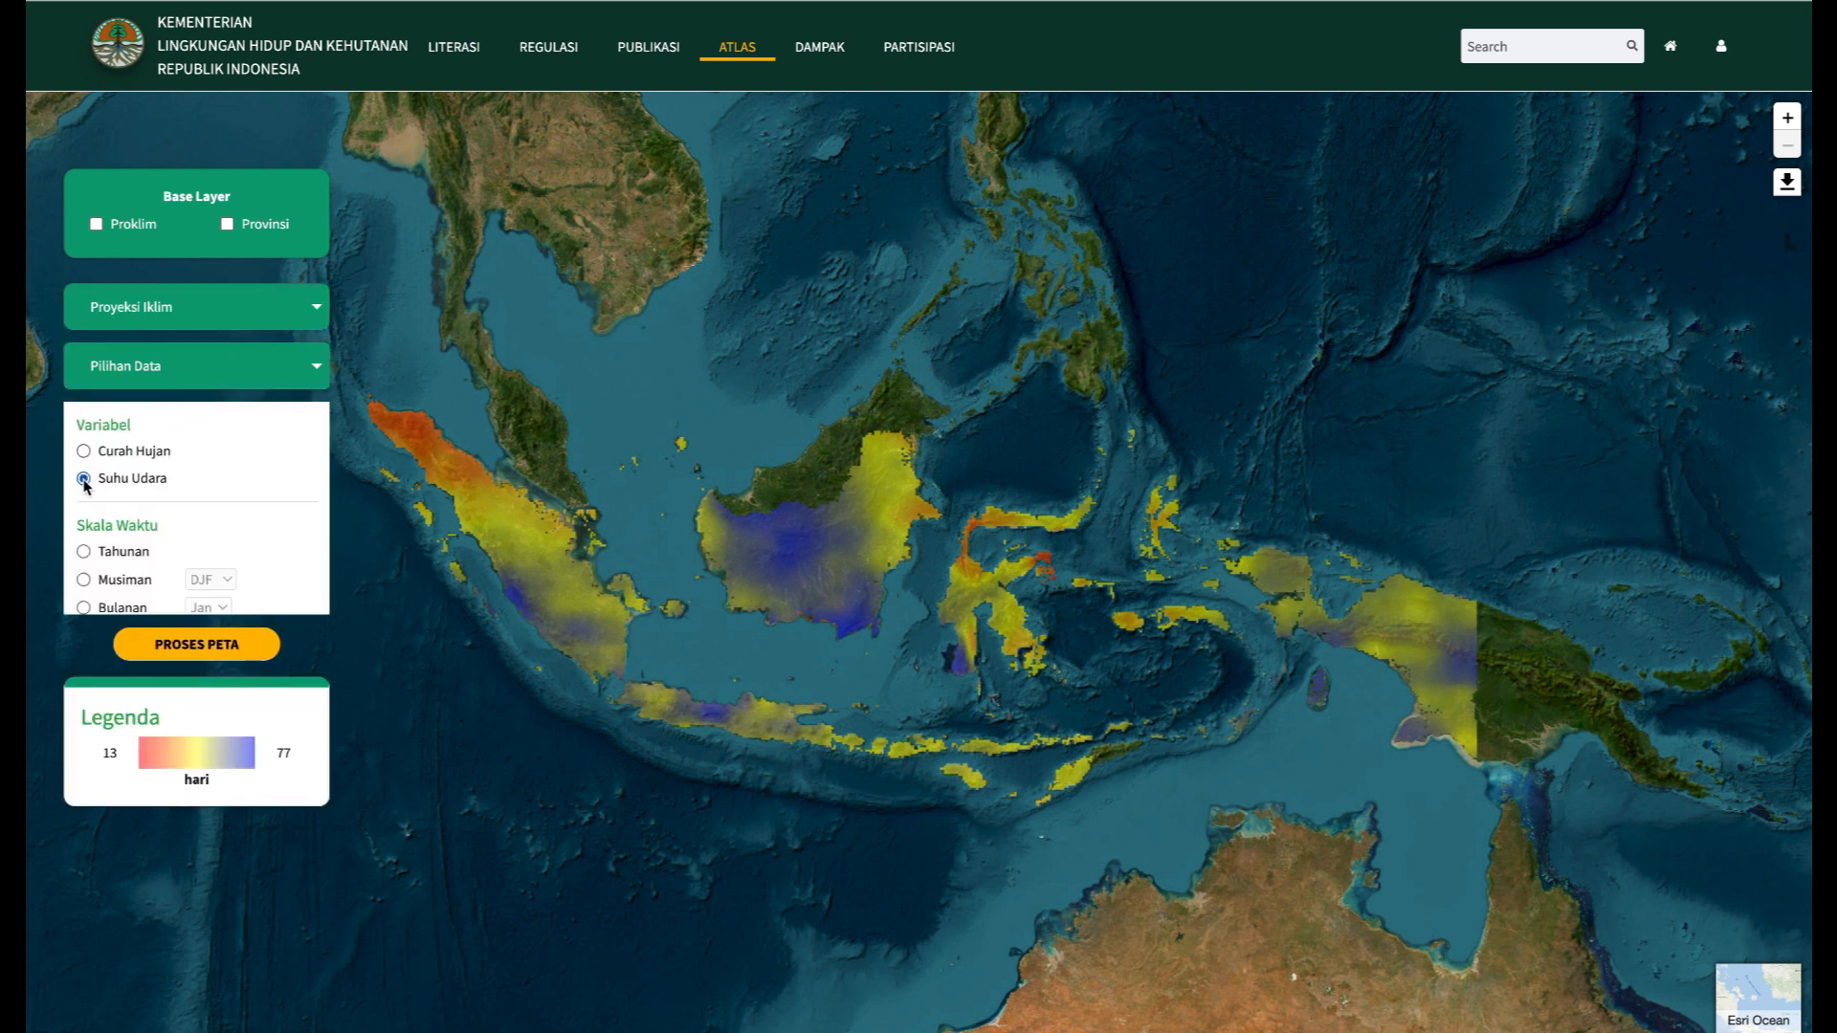
scroll(182, 488, down, 2)
click(82, 430)
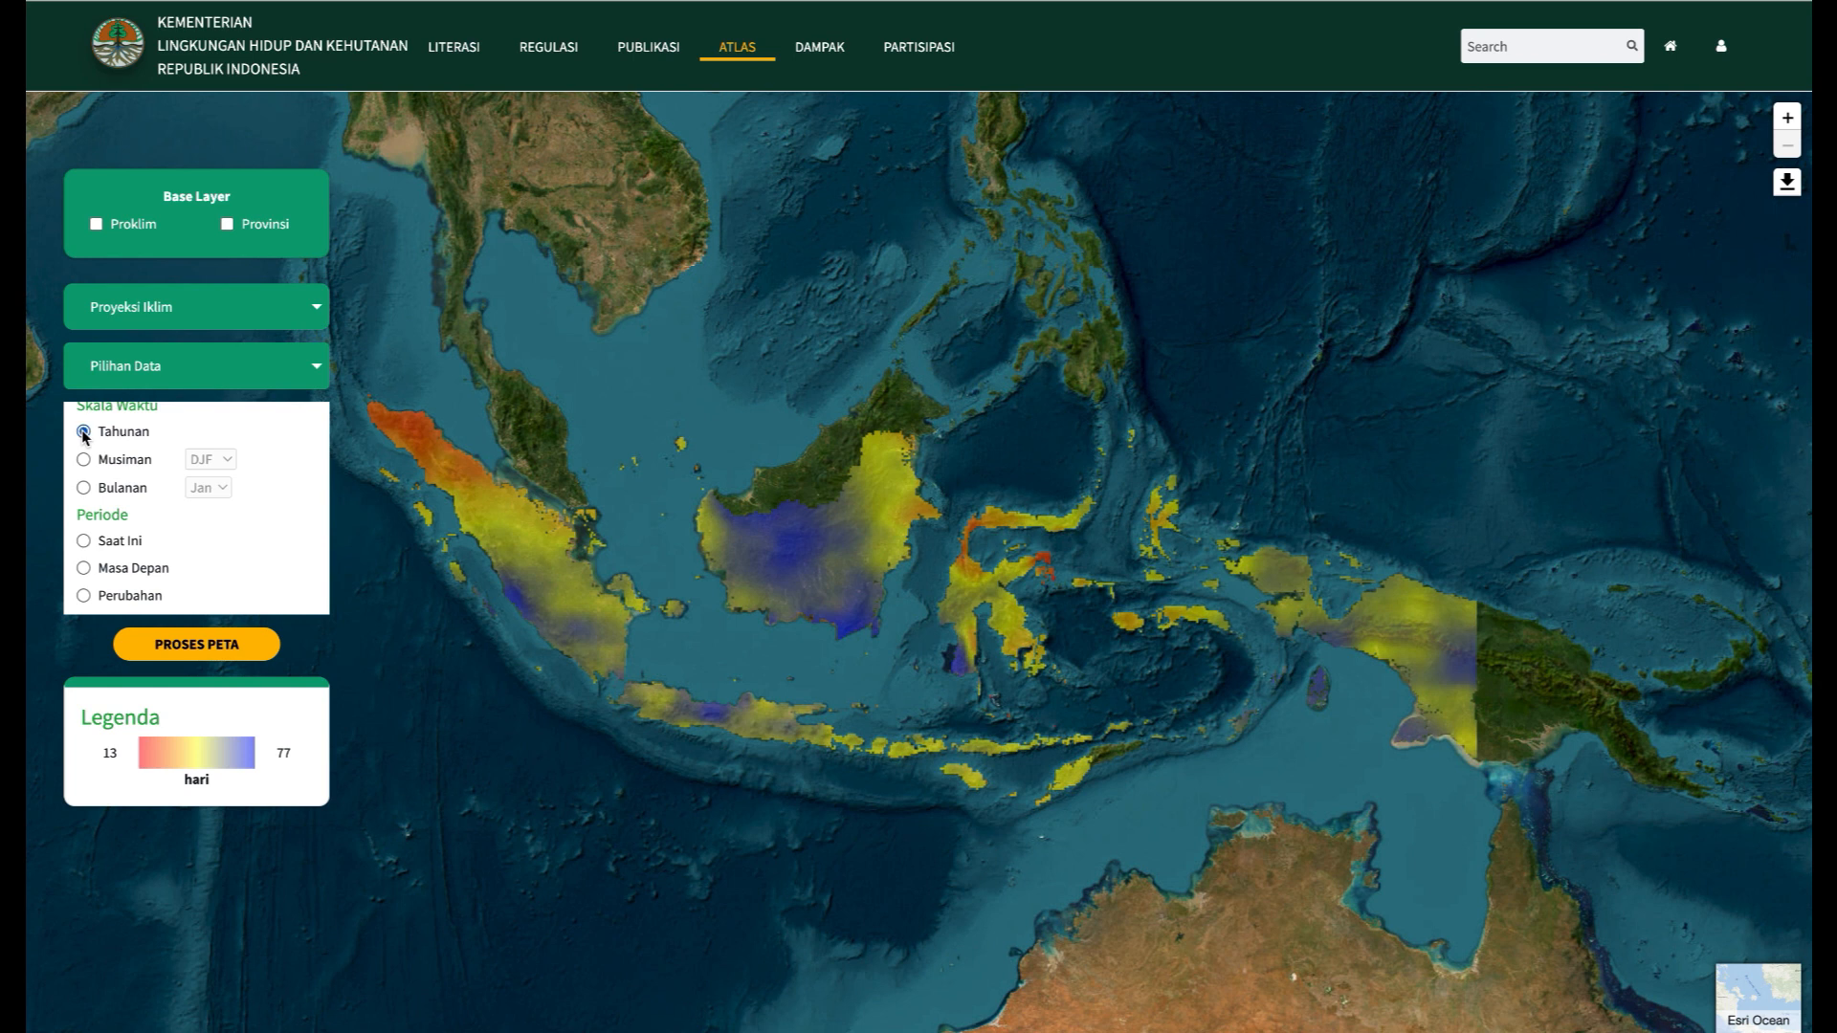
scroll(166, 501, down, 2)
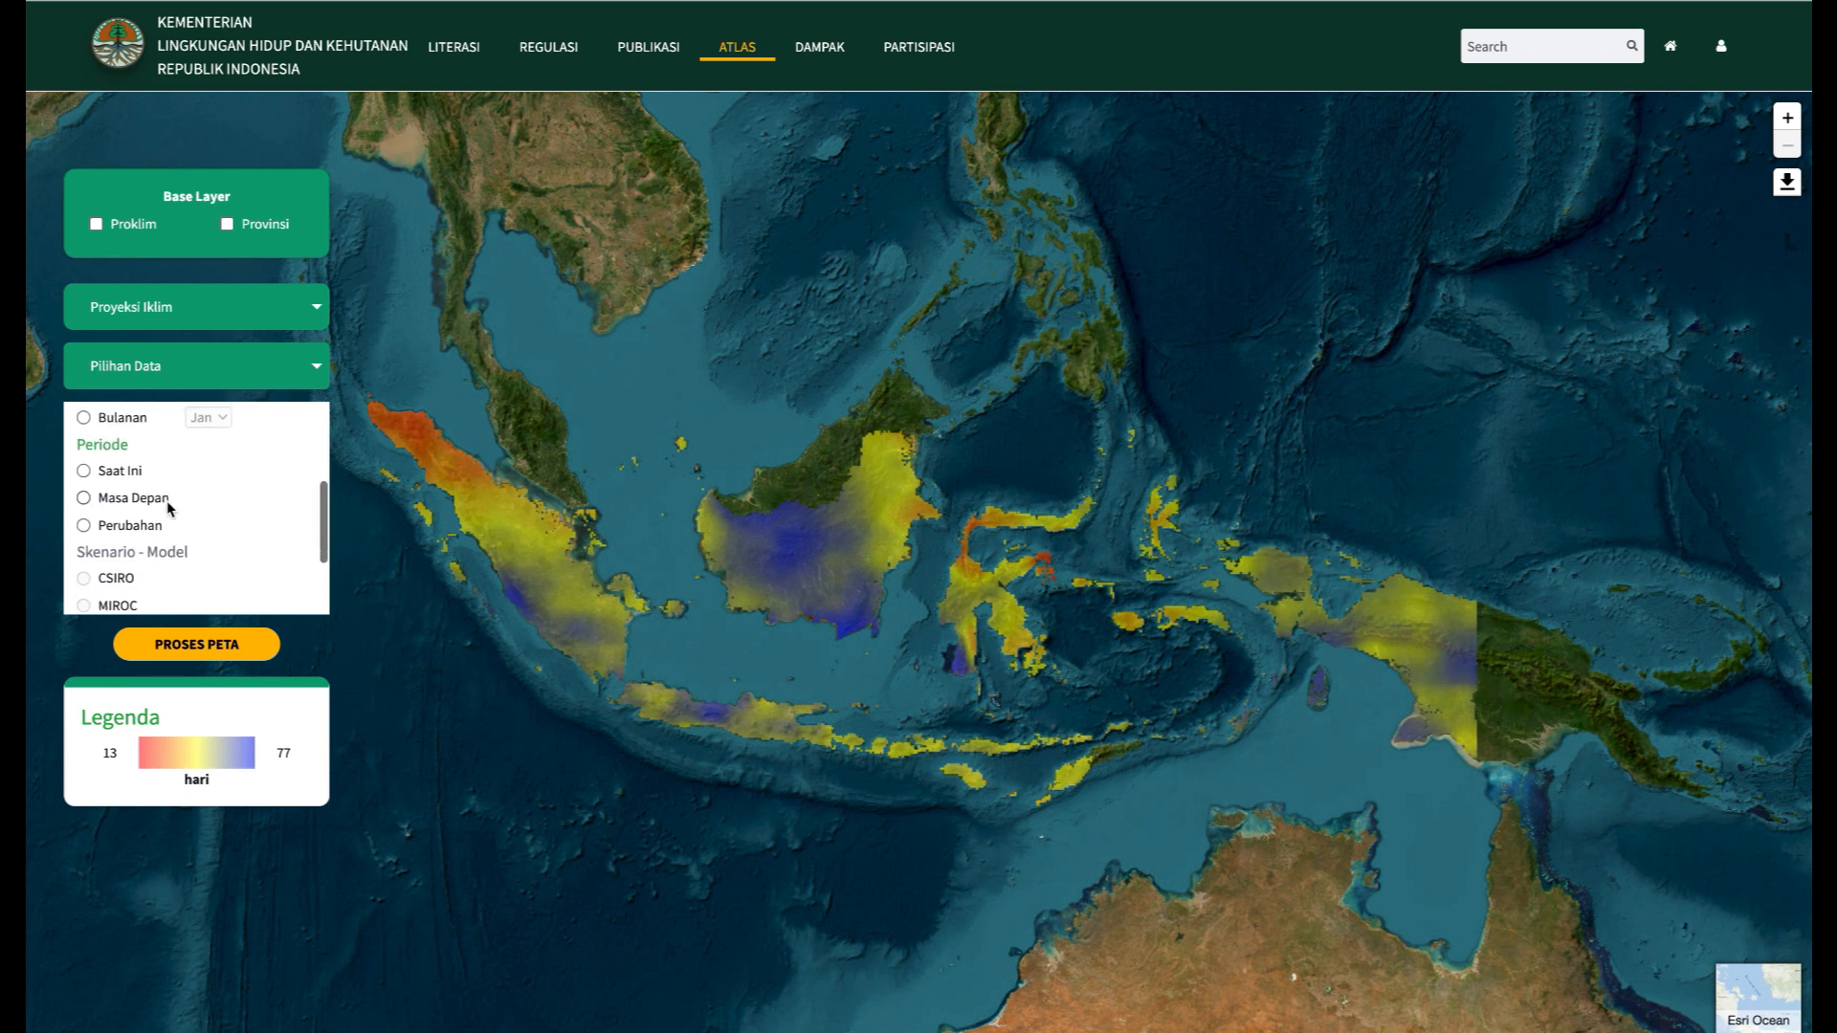
click(83, 527)
scroll(168, 543, down, 2)
click(83, 457)
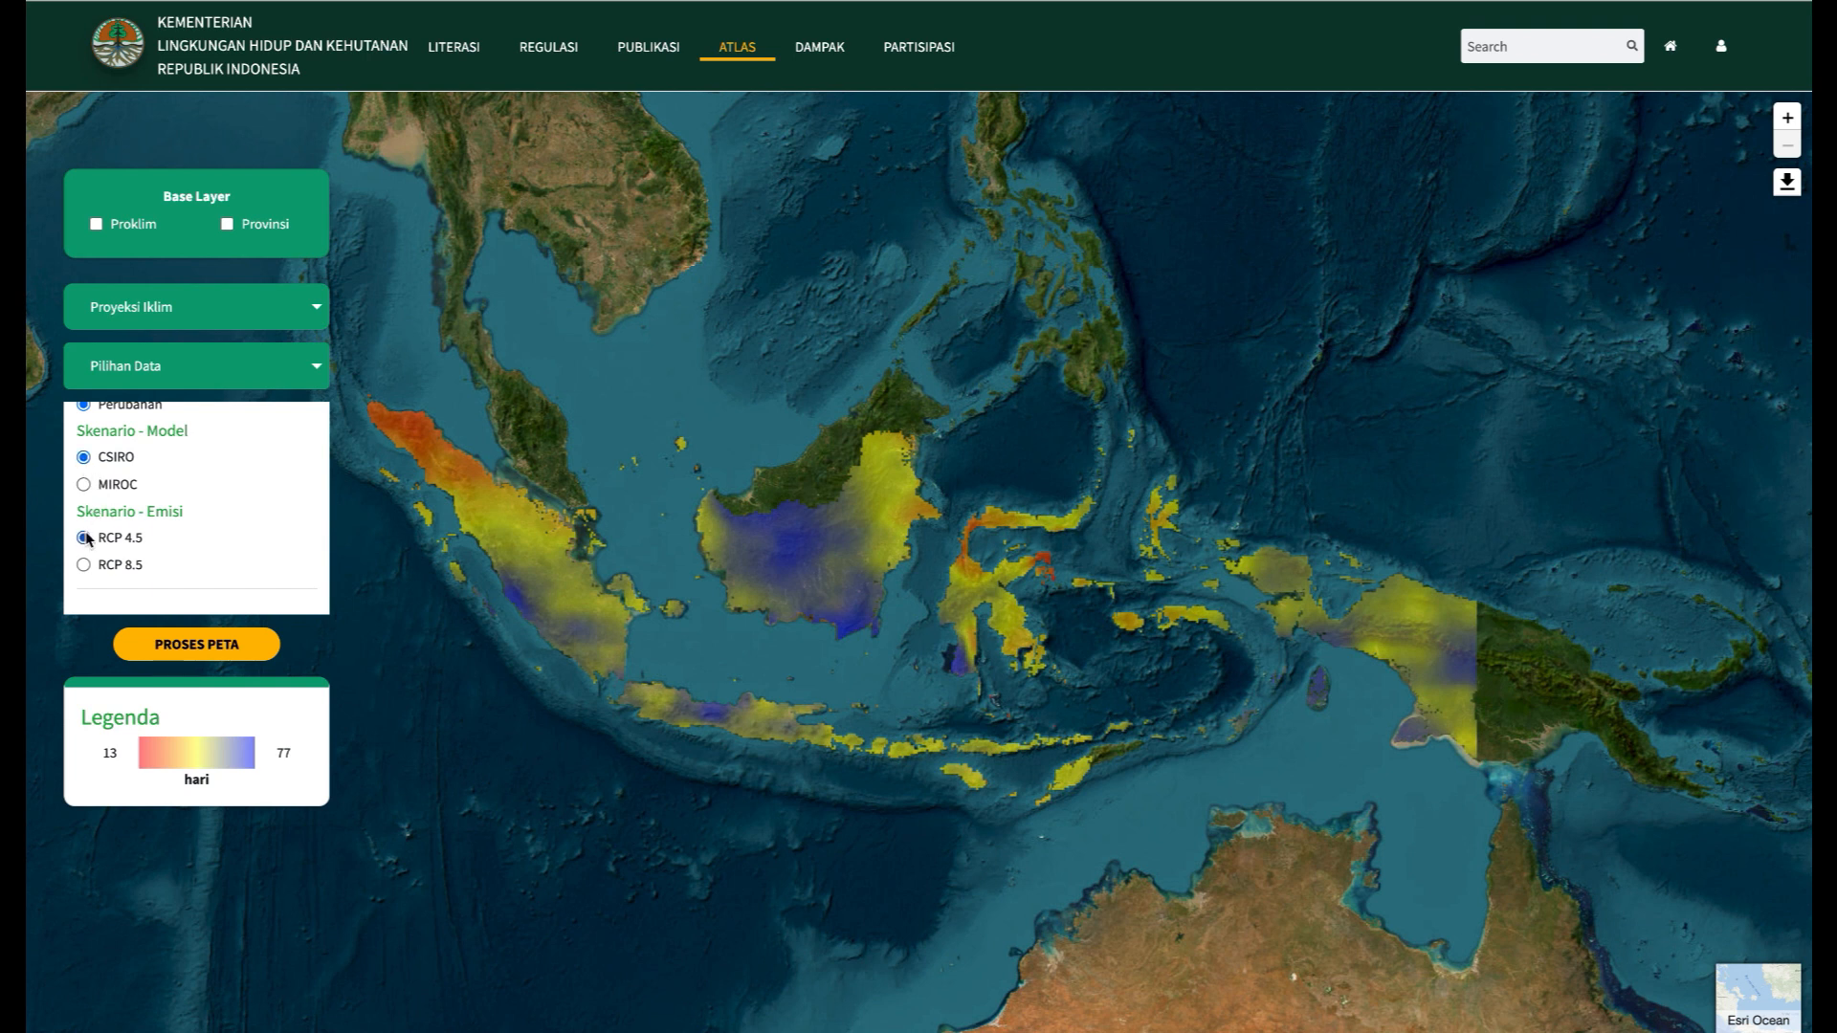
click(193, 644)
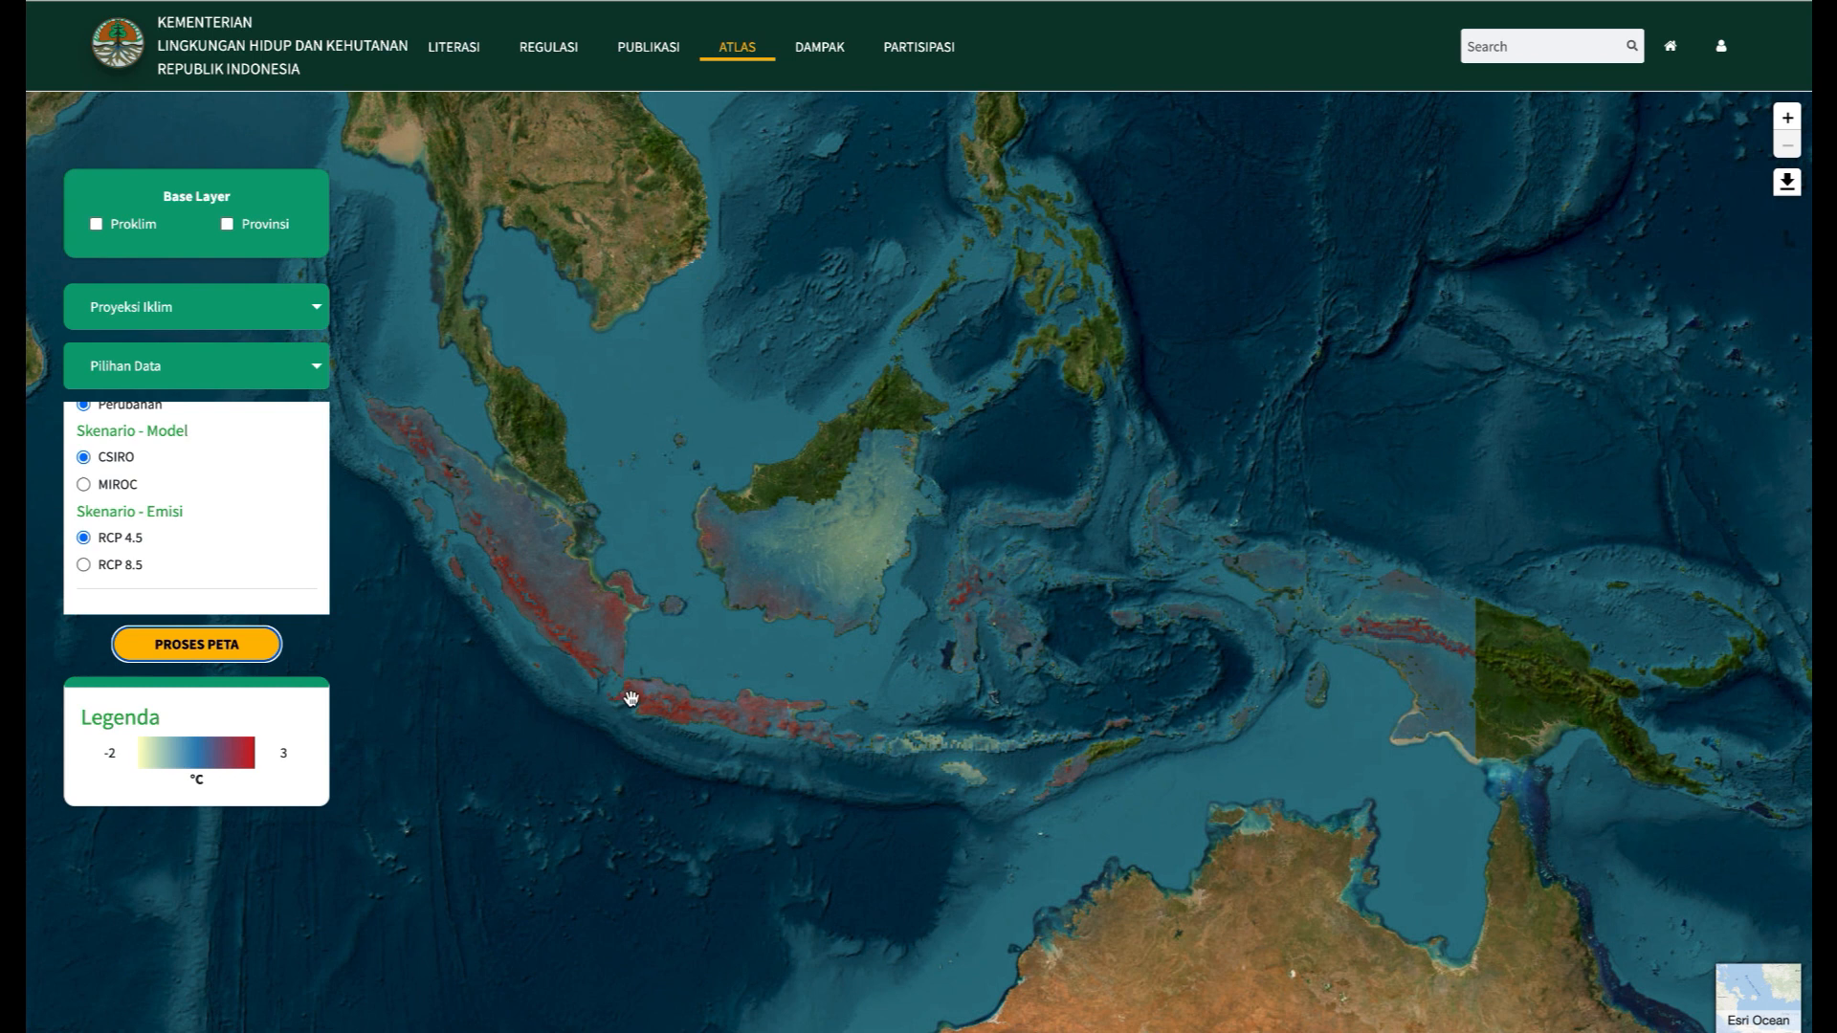
- Locate the Bogor area in Jawa Barat using the Provinsi overlay, and read its projected air temperature change with the overlay hidden
scroll(631, 698, up, 1)
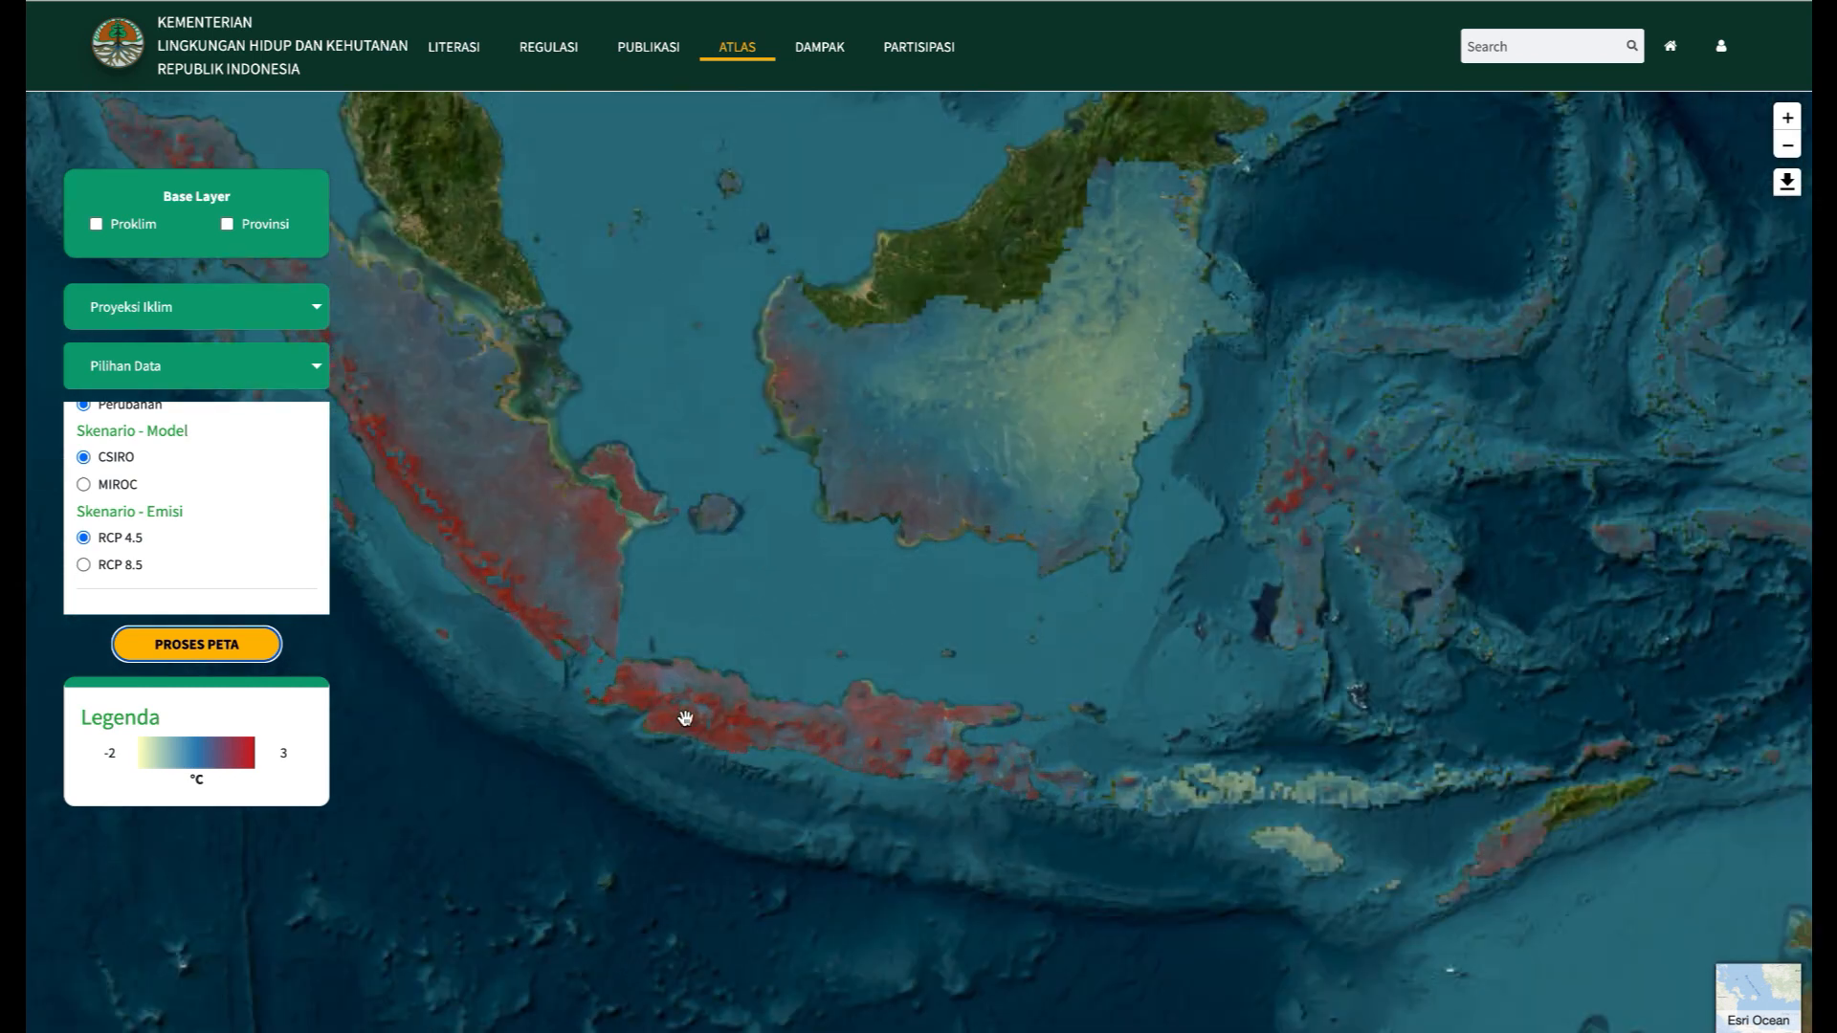
scroll(685, 717, up, 1)
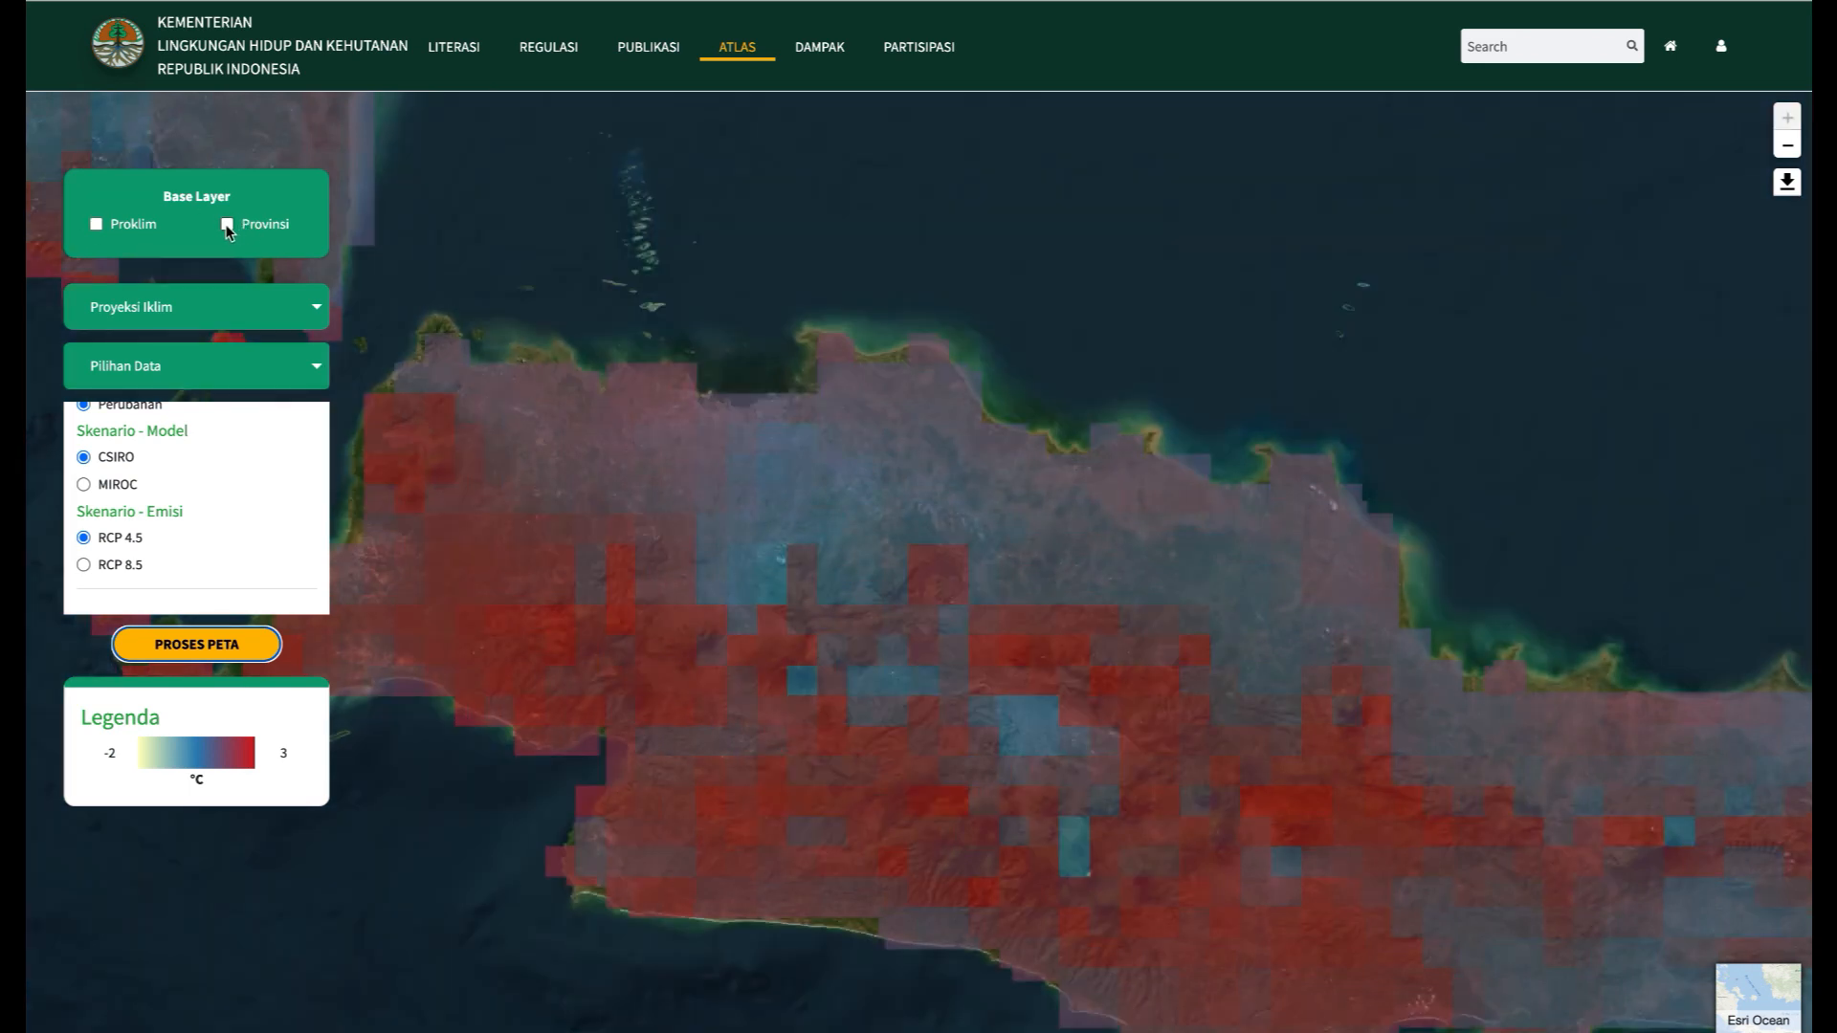
click(227, 226)
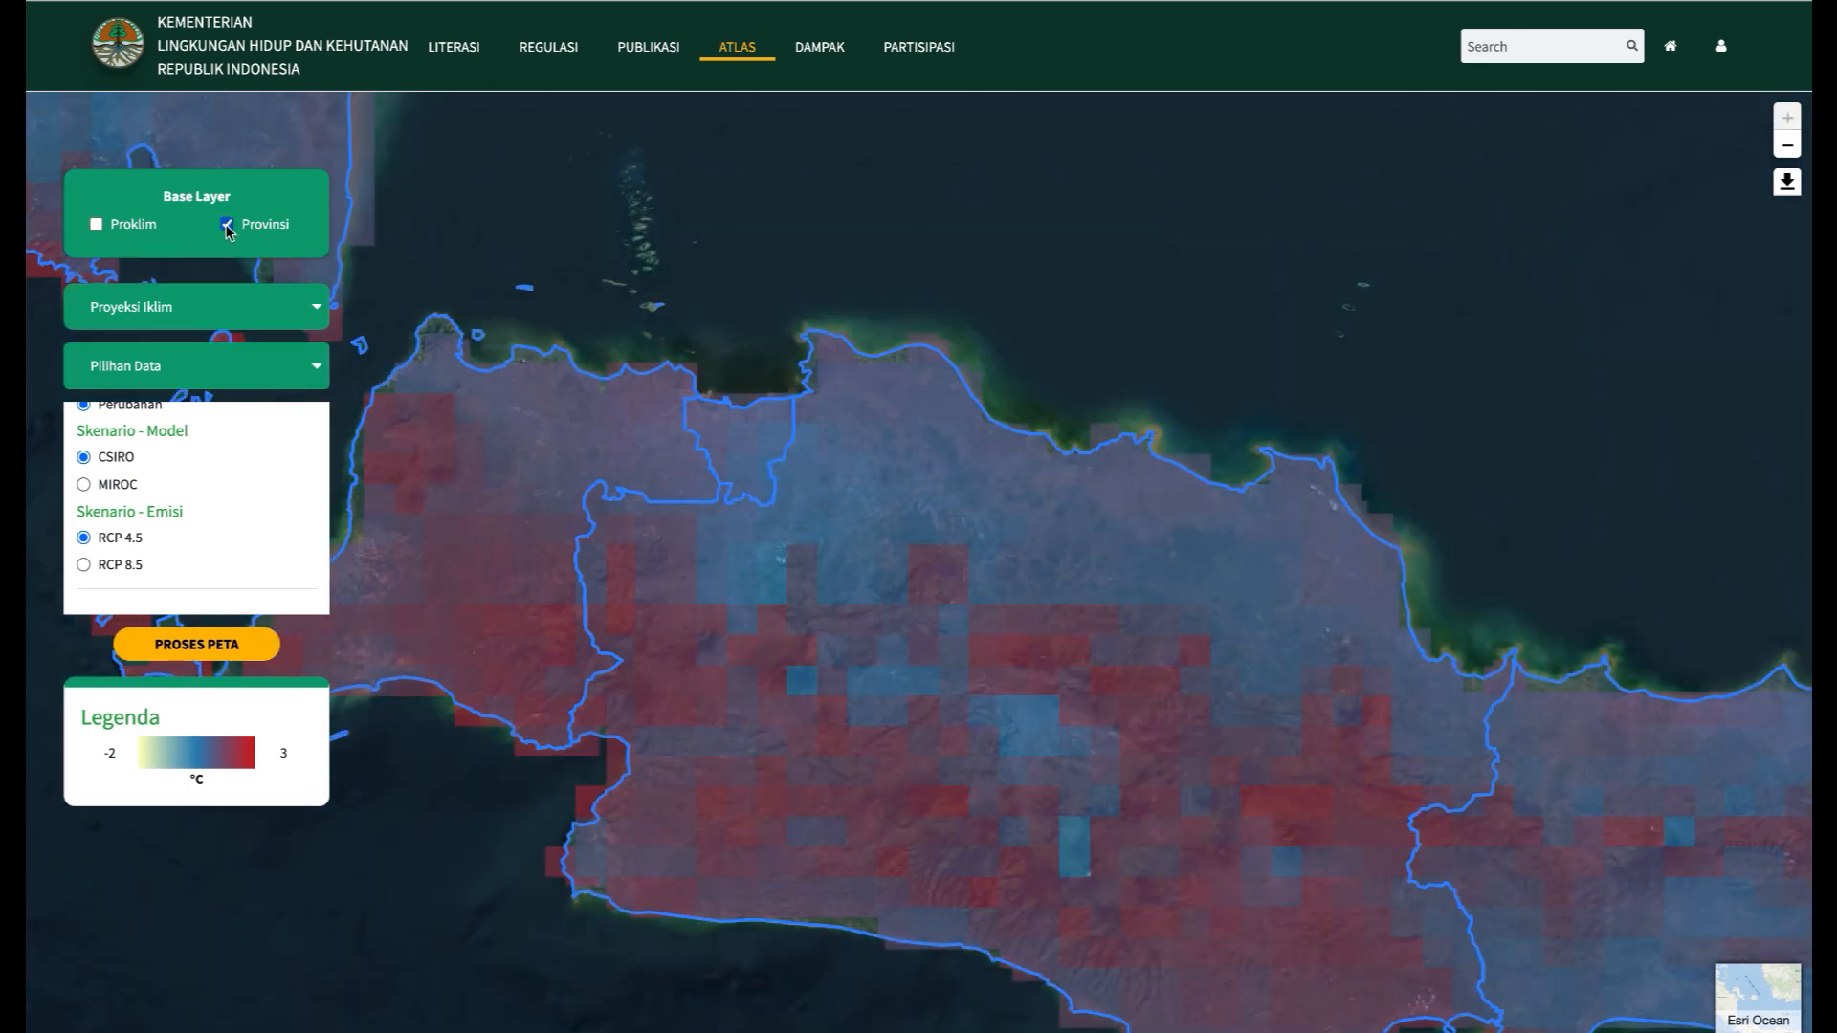
click(763, 572)
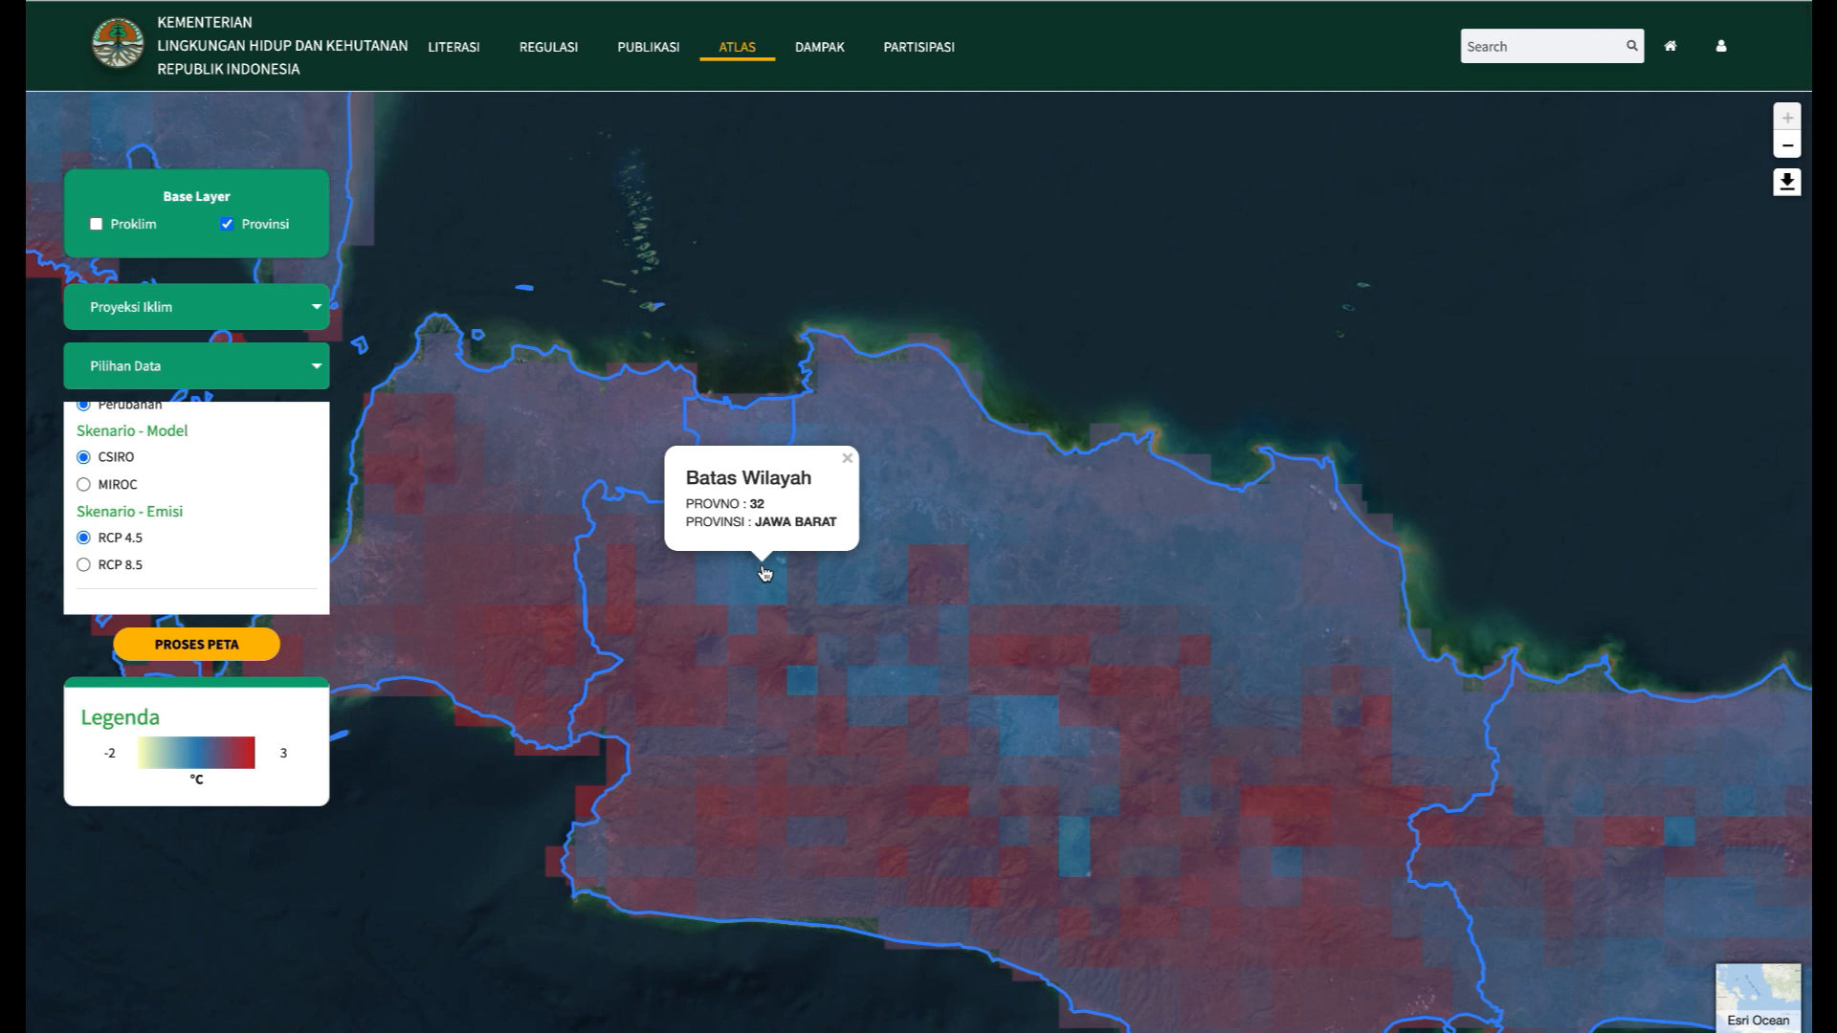
click(847, 458)
click(234, 227)
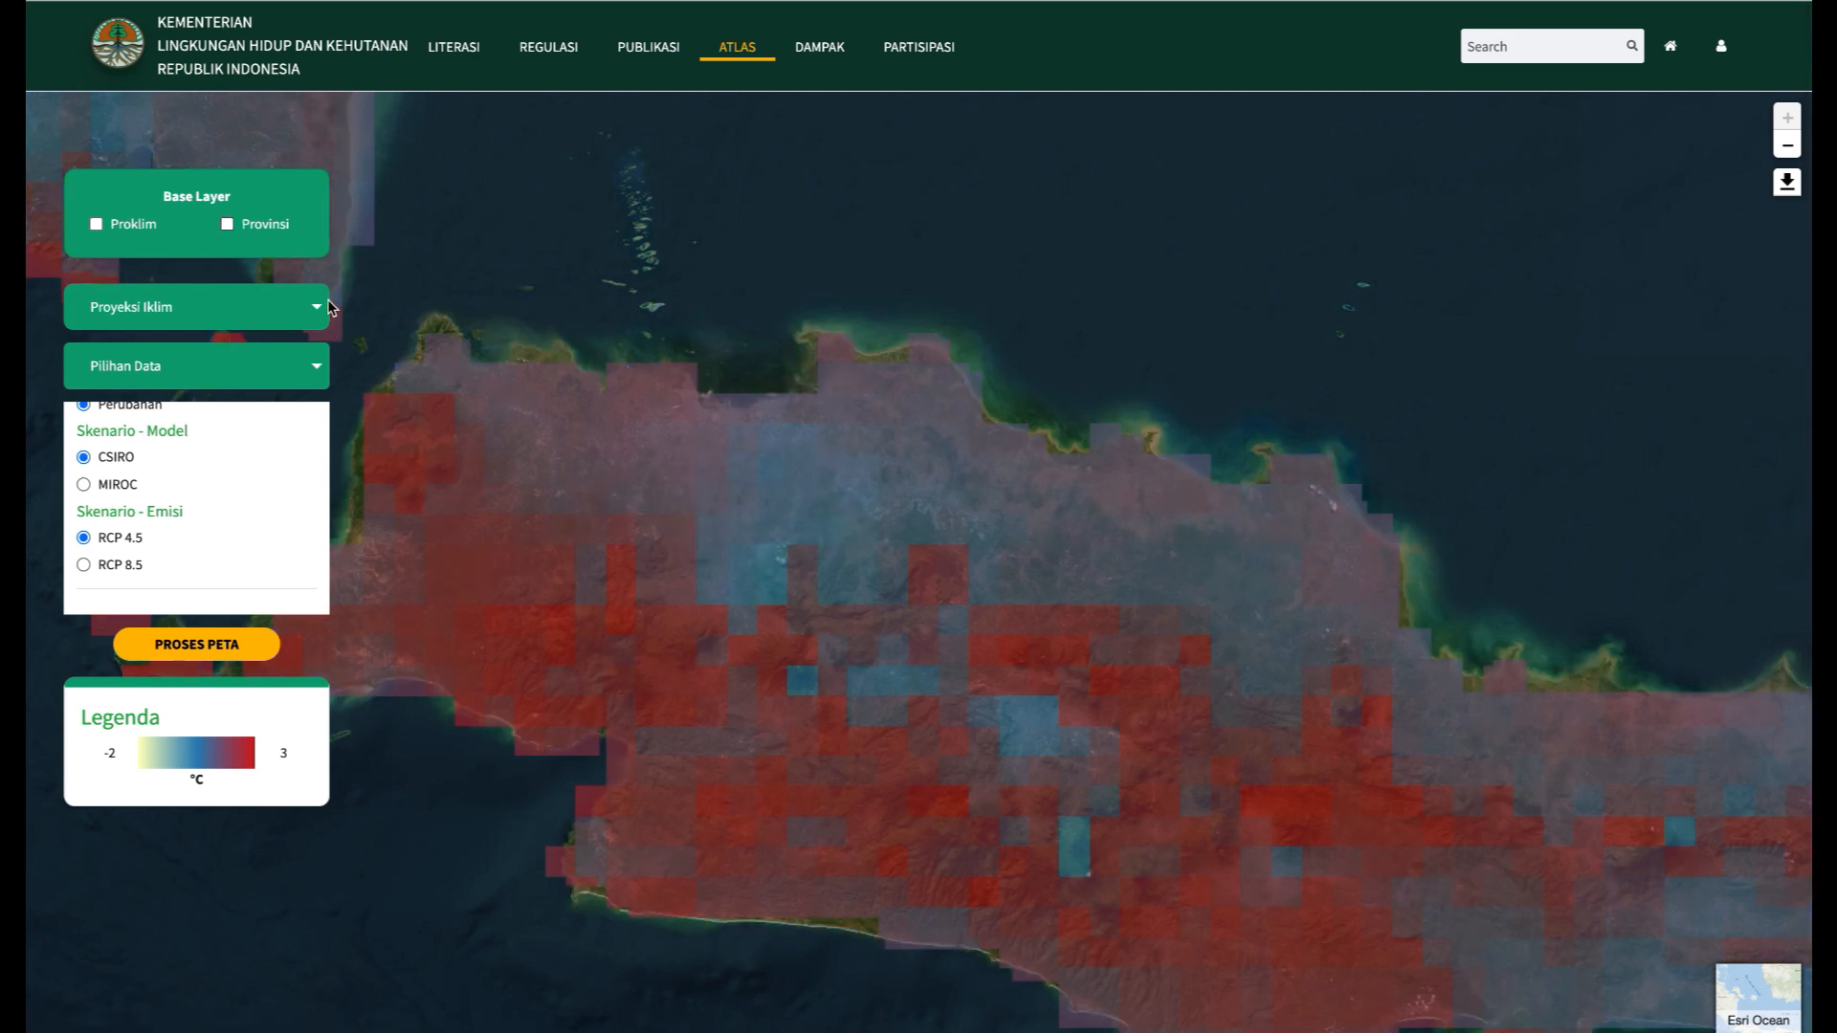
click(738, 616)
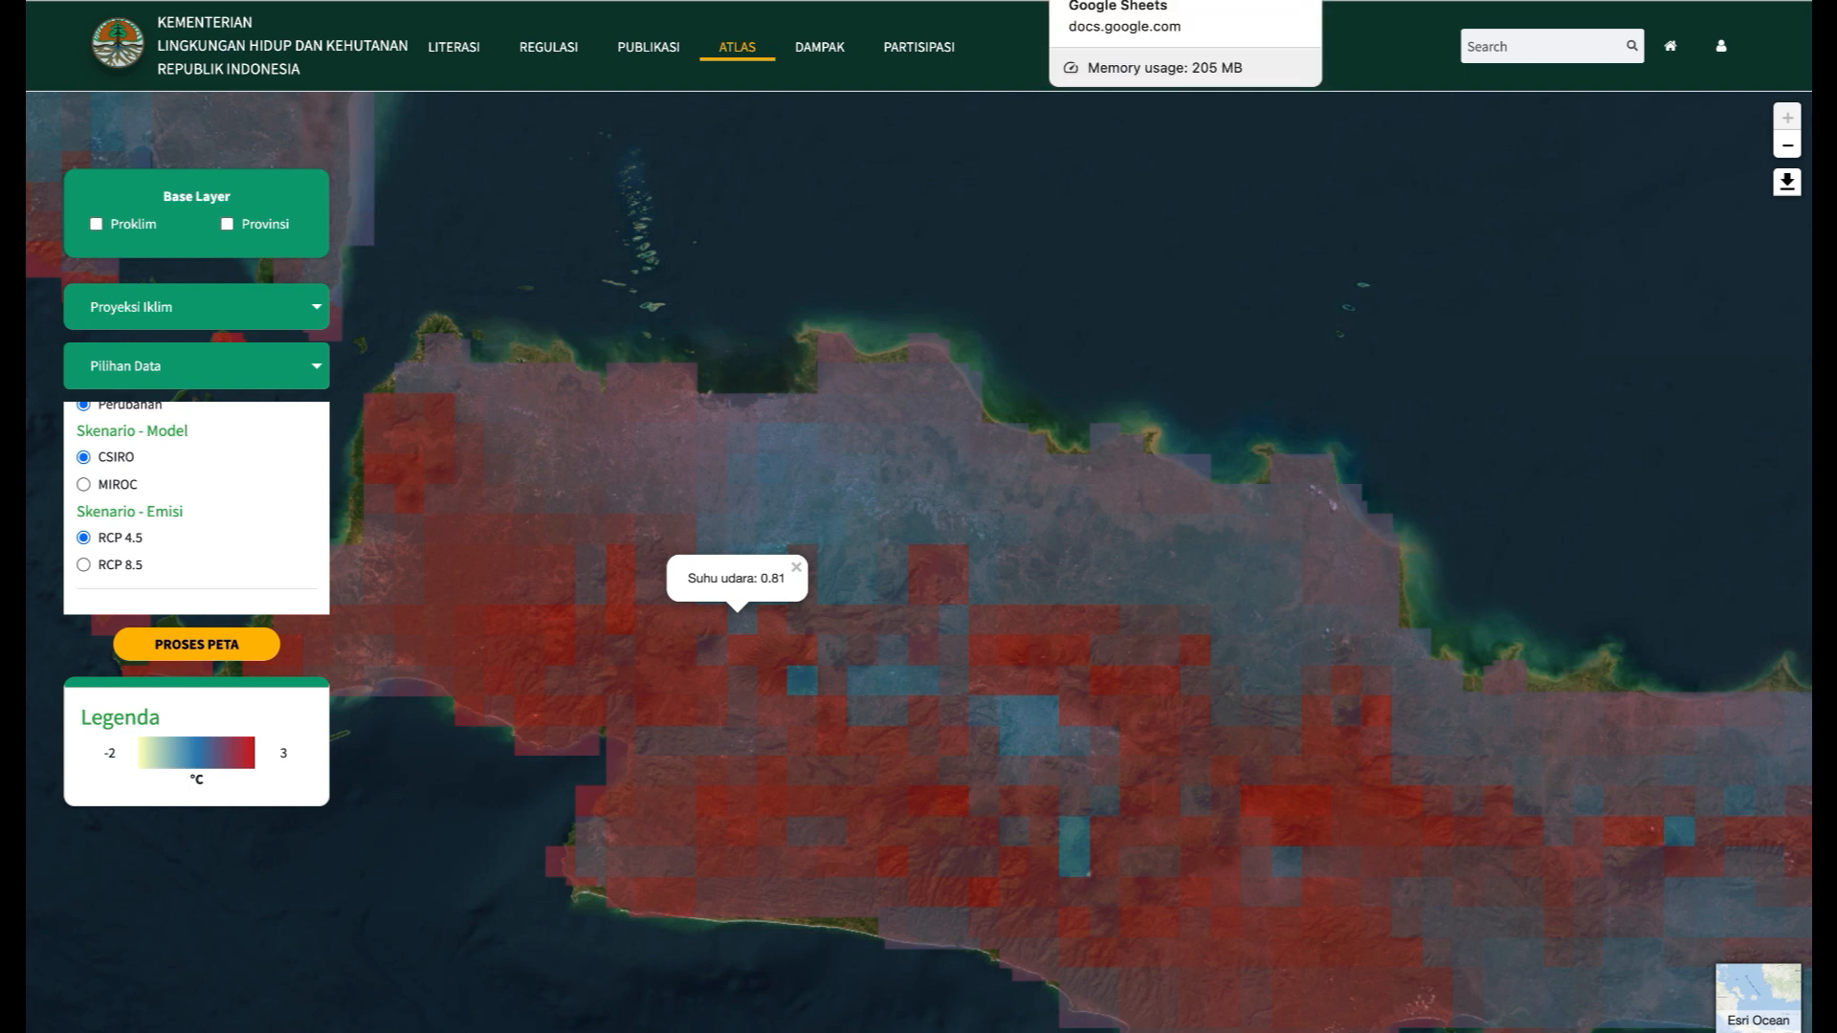
- In row 6 of the template, set Tren Suhu Udara Tahunan, Musiman (DJF) and Bulanan (JAN) to Meningkat
click(1137, 0)
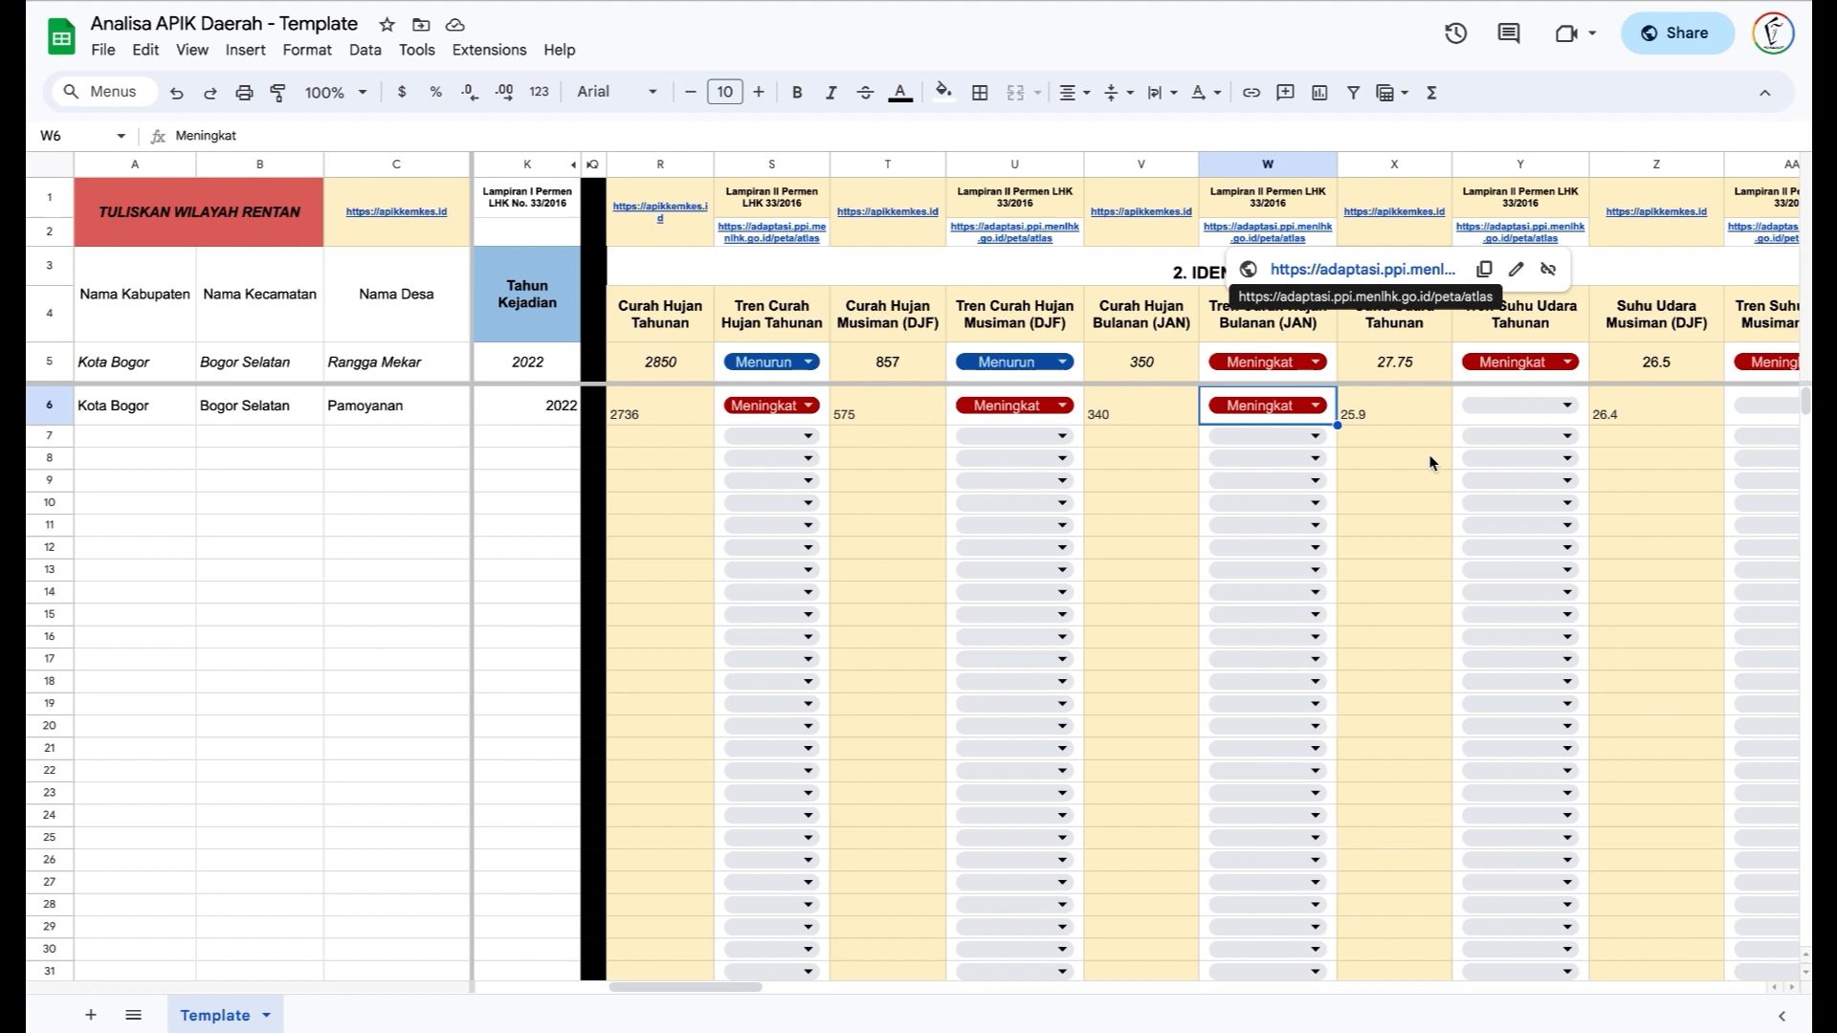
click(1554, 404)
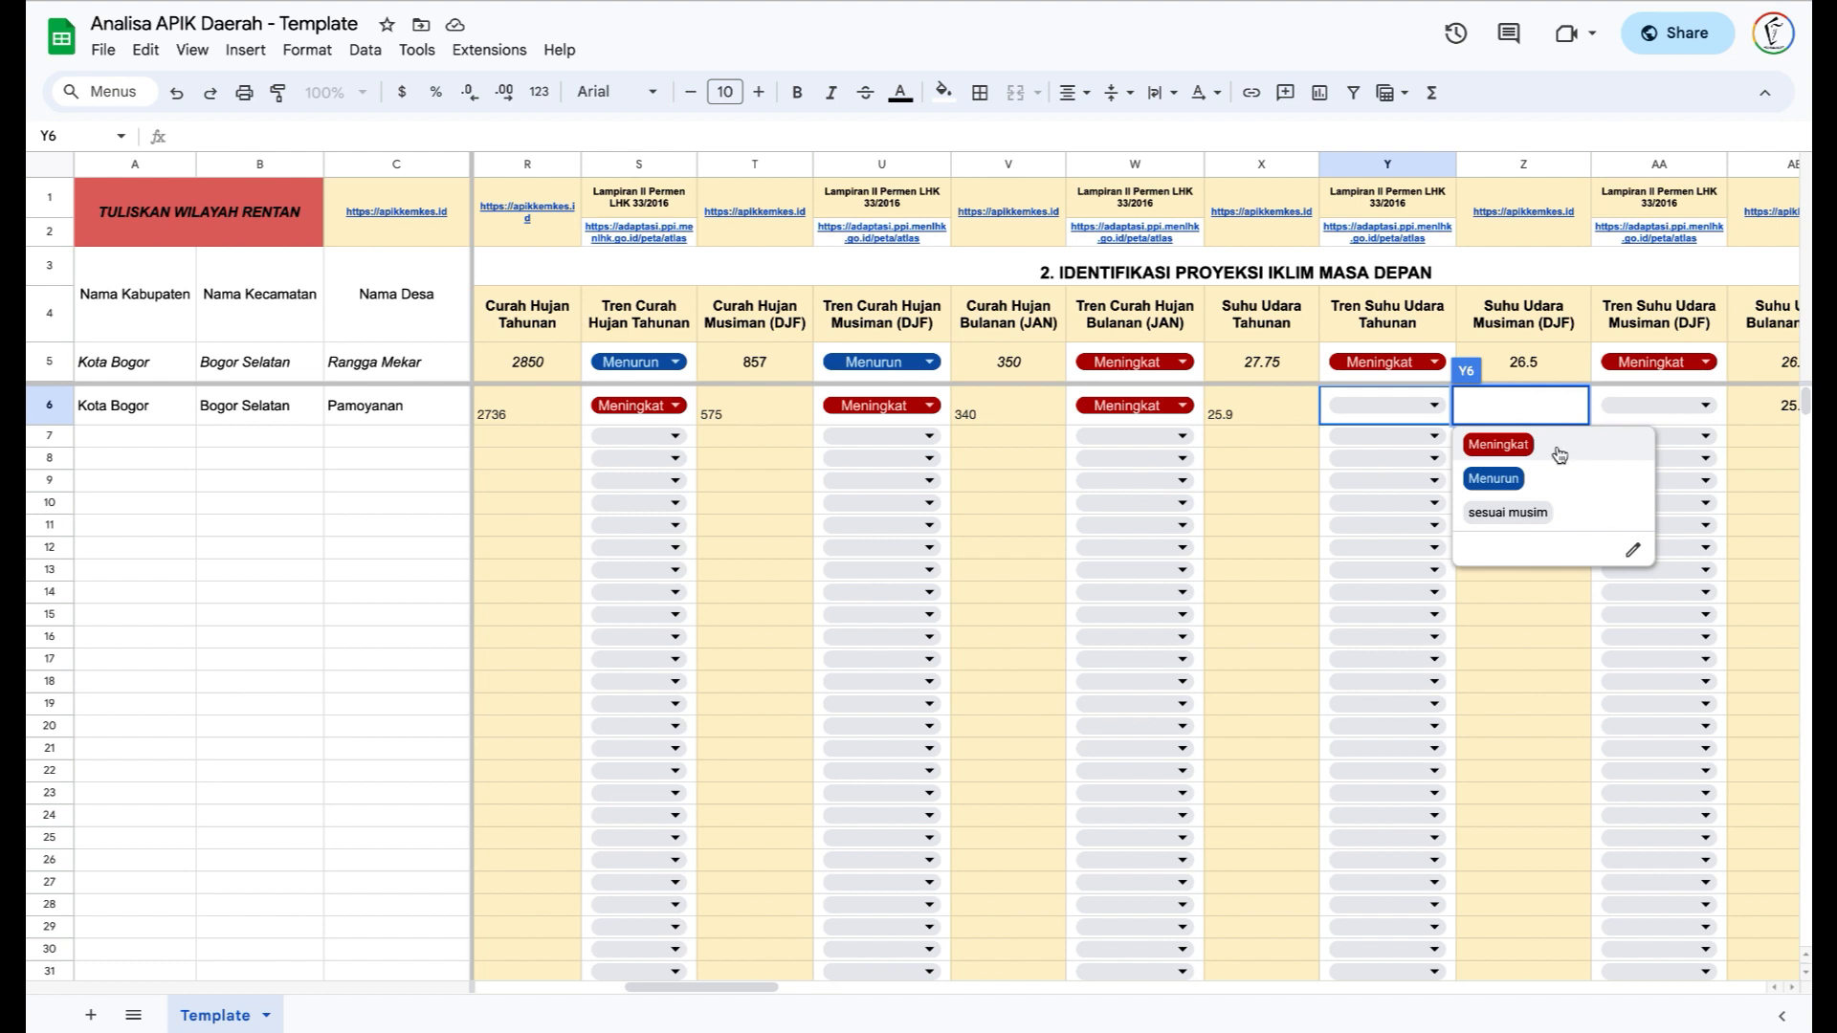
click(1559, 453)
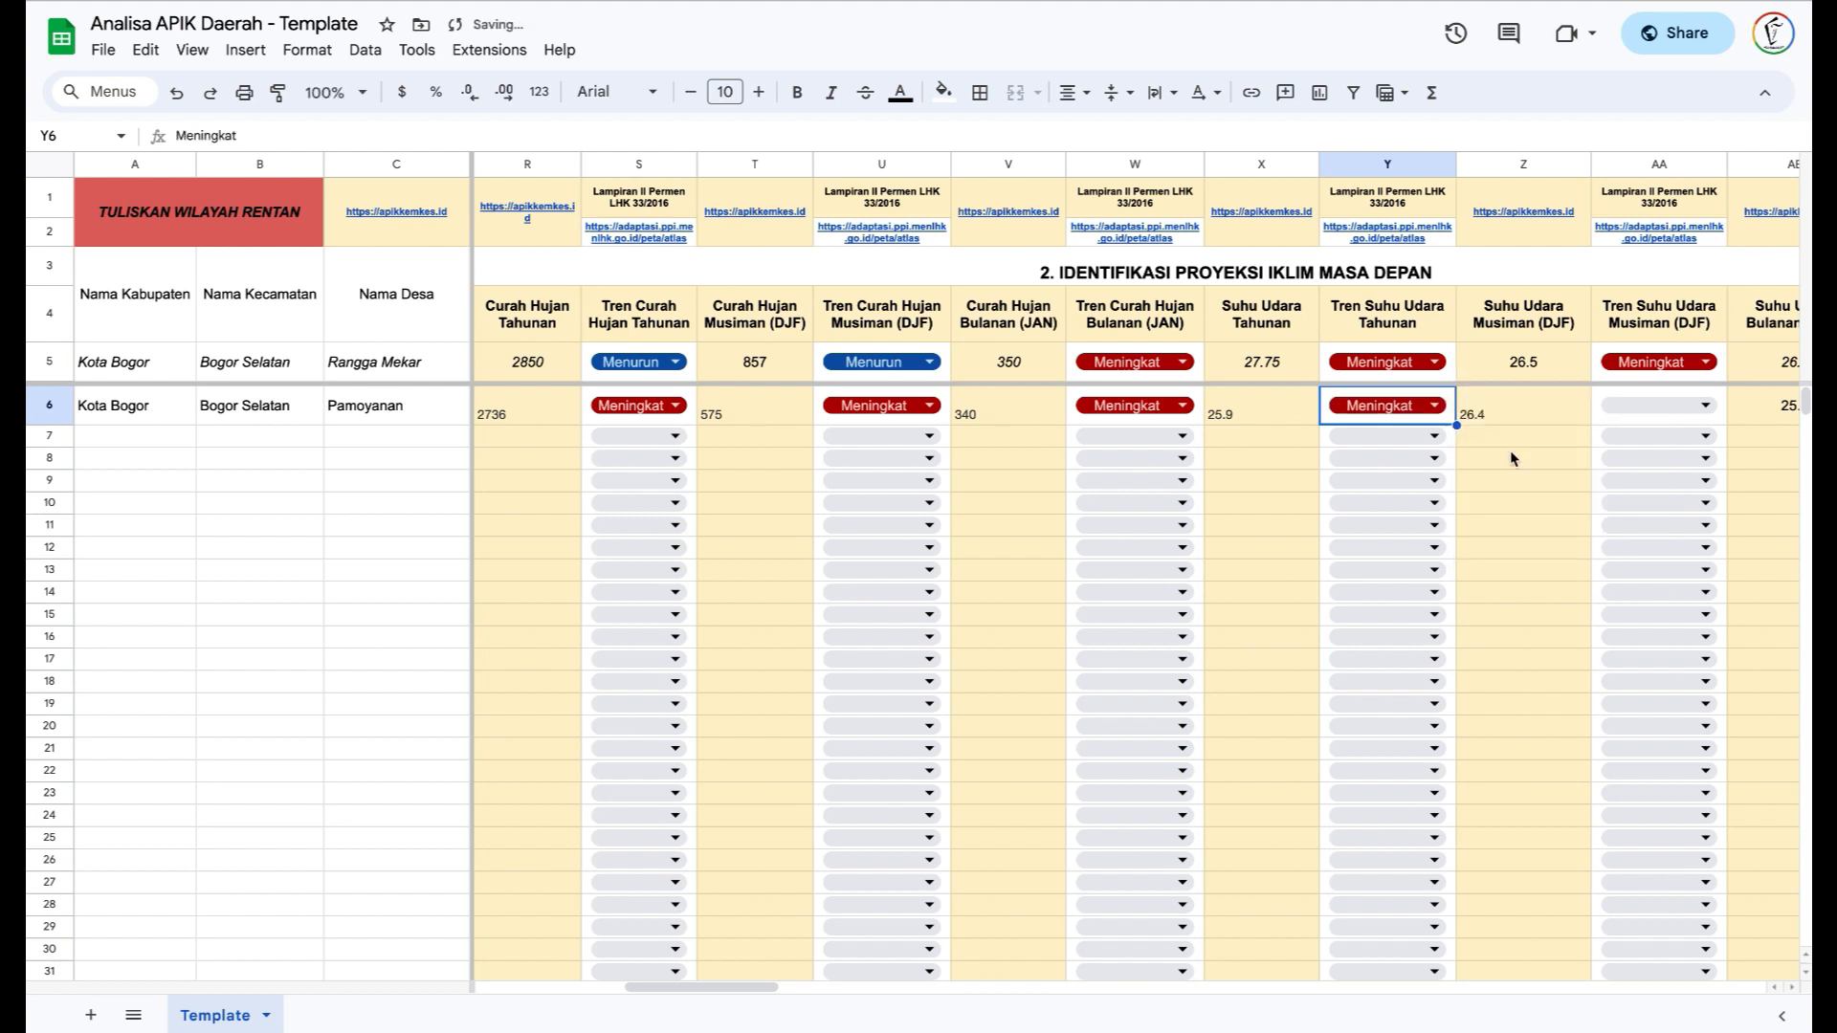
scroll(1510, 457, right, 2)
scroll(1509, 457, right, 2)
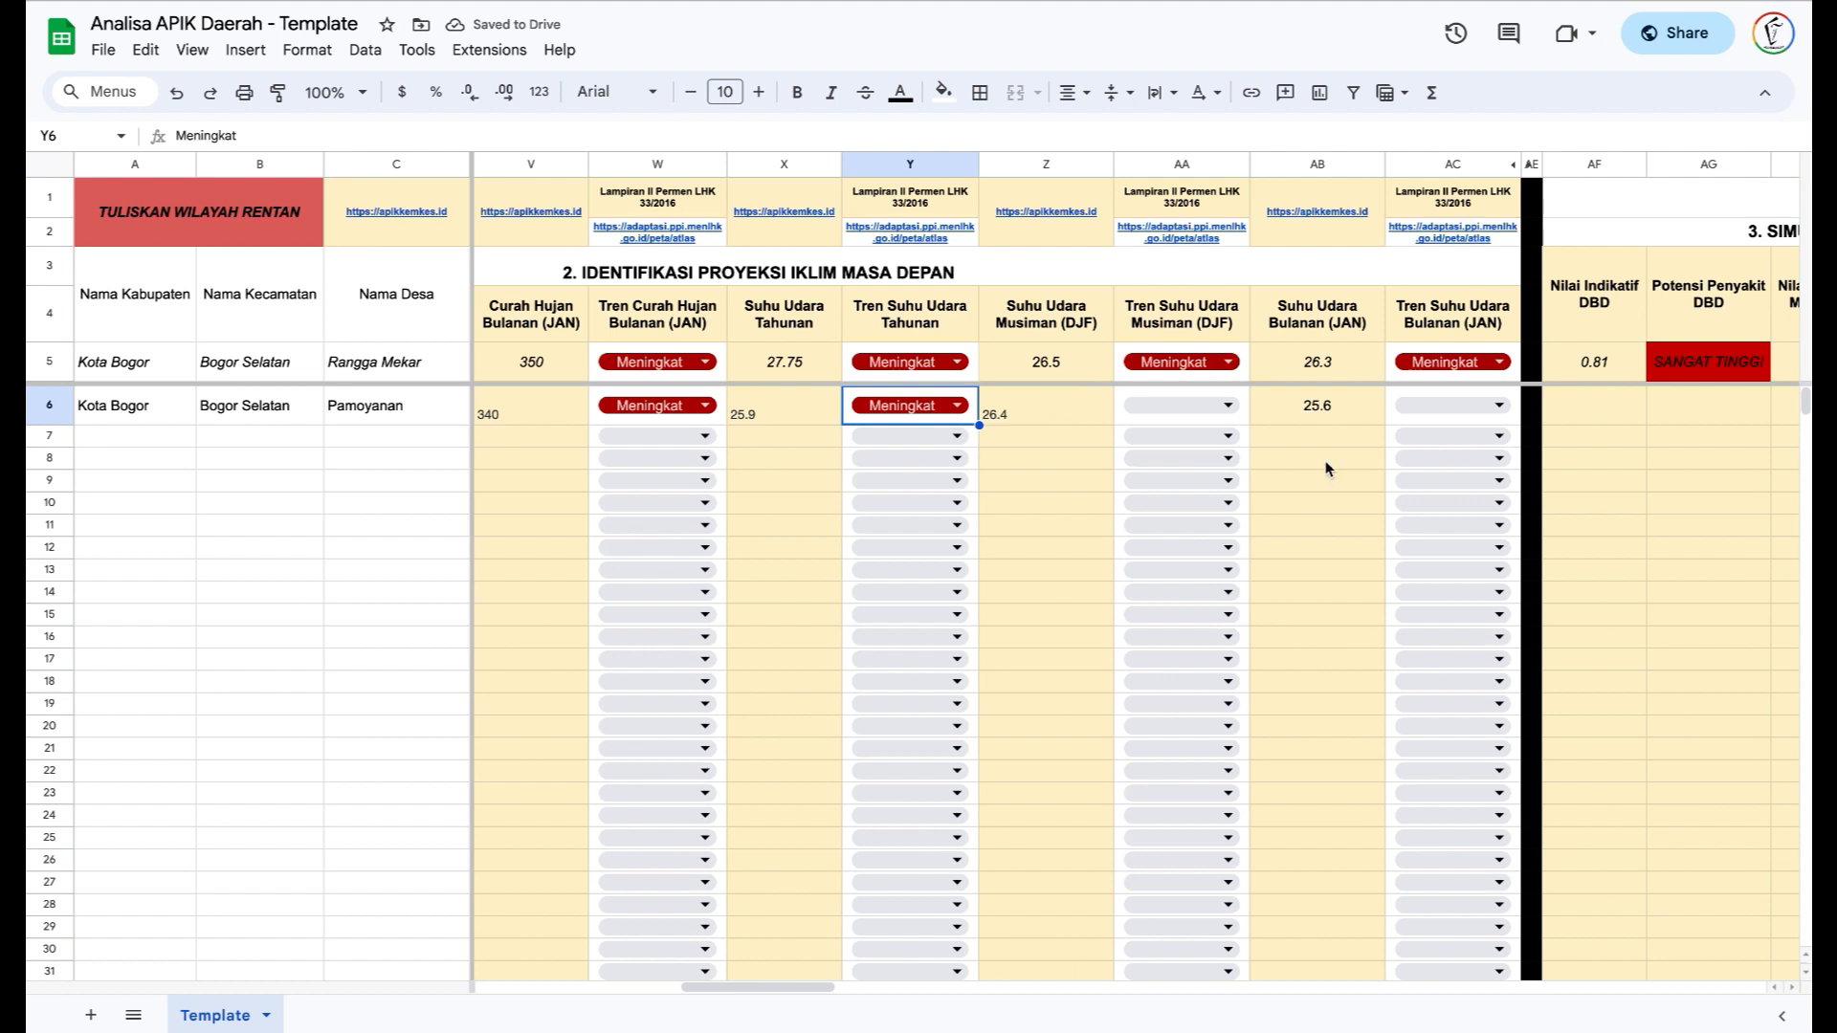
click(1218, 411)
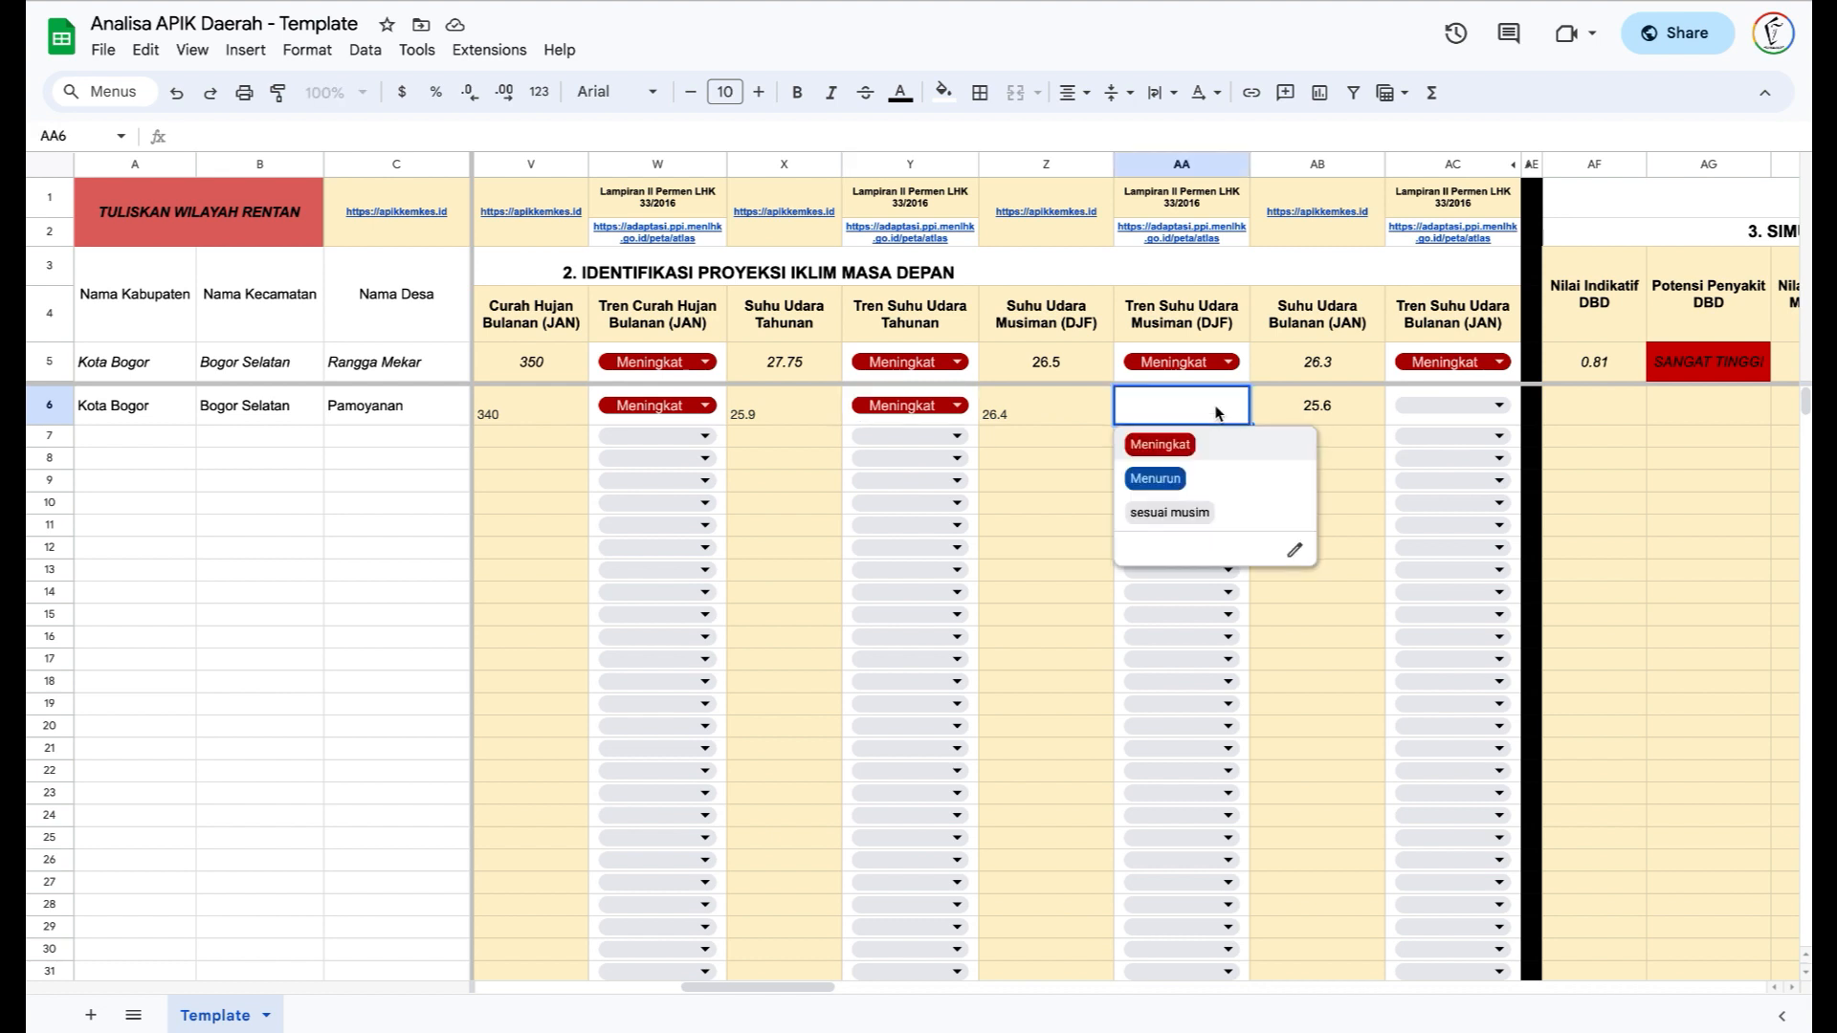
click(1246, 456)
click(1501, 409)
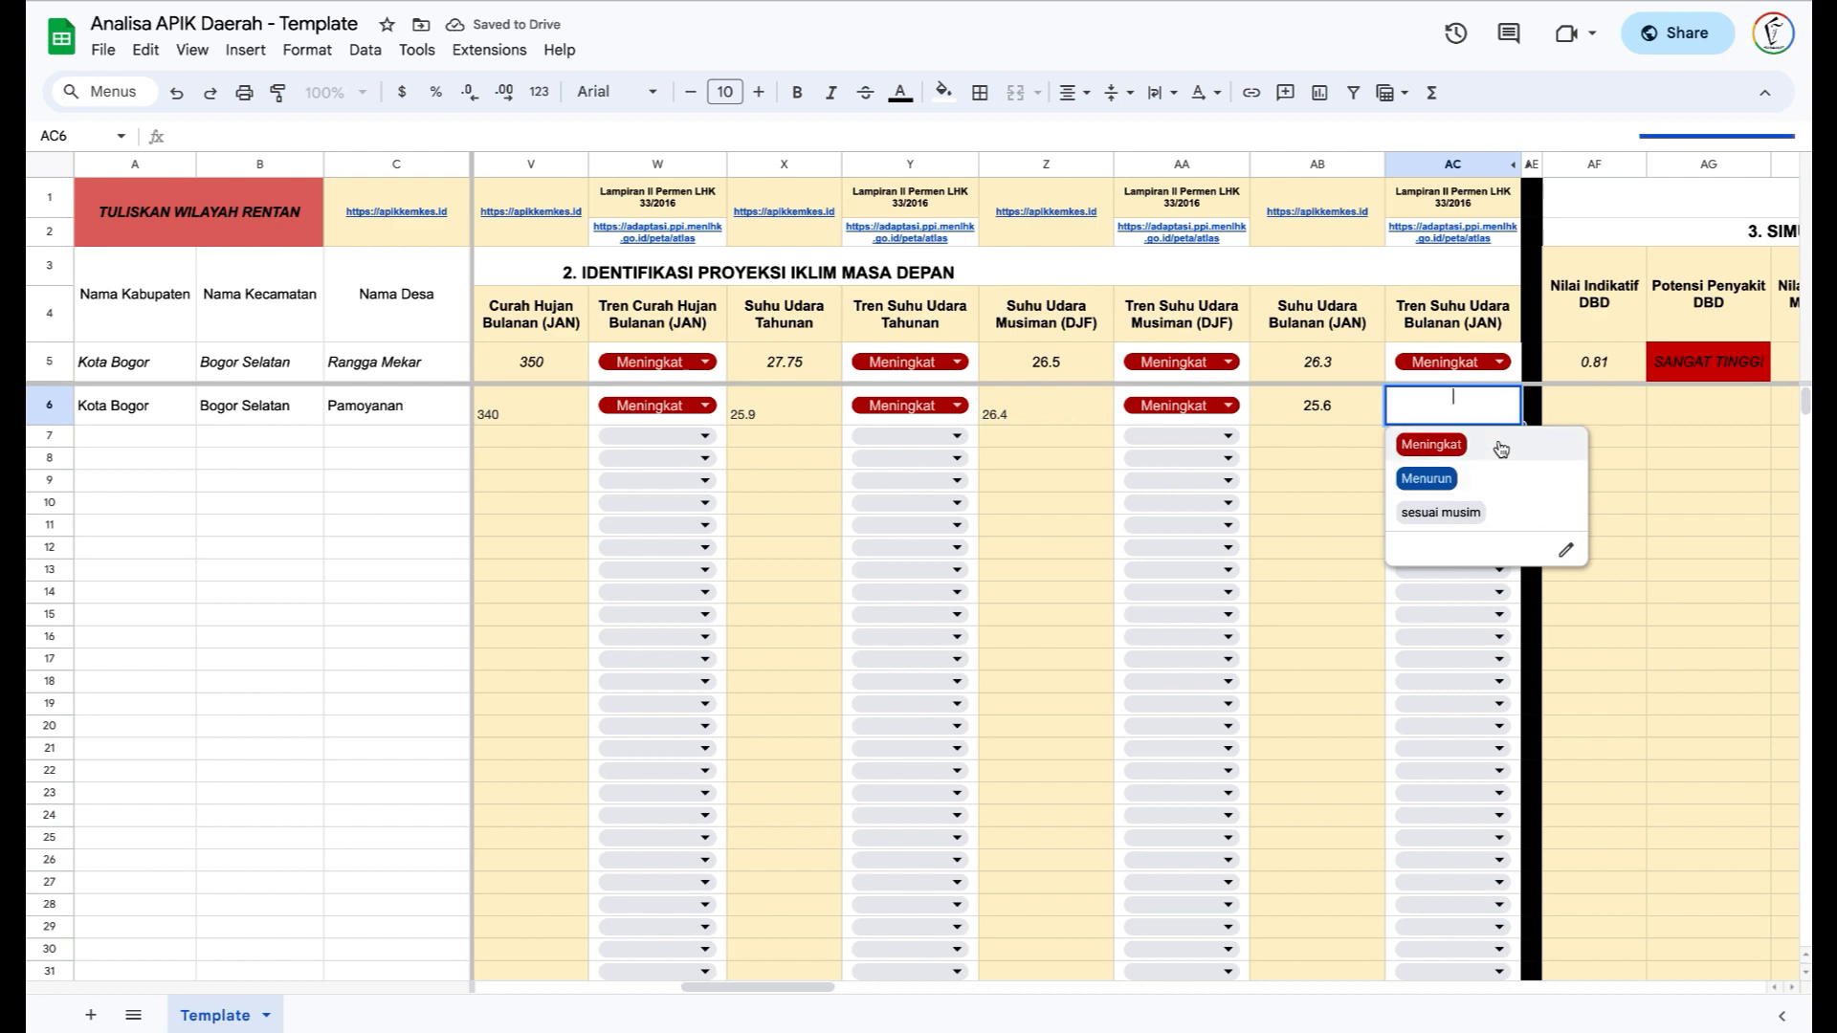
click(1501, 448)
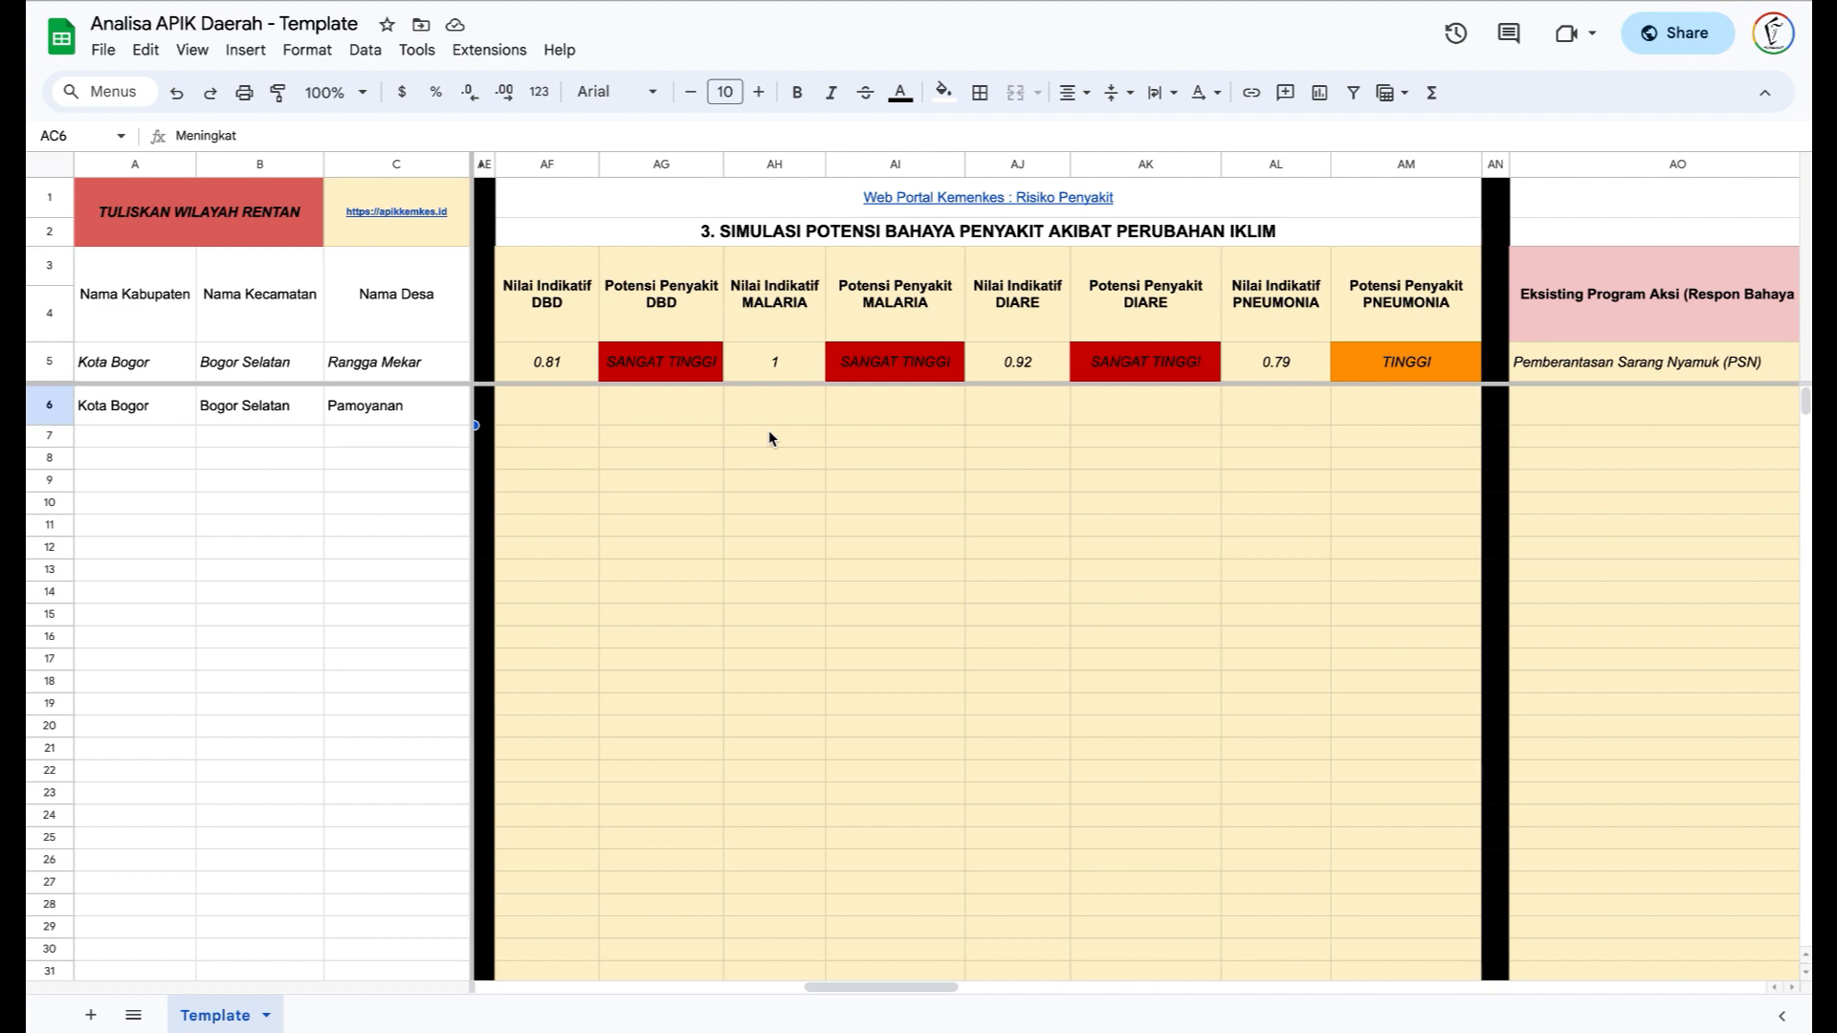
- Open the Web Portal Kemenkes : Risiko Penyakit calculator linked above the template's disease hazard simulation section and compare it with that section
mouse_move(836, 210)
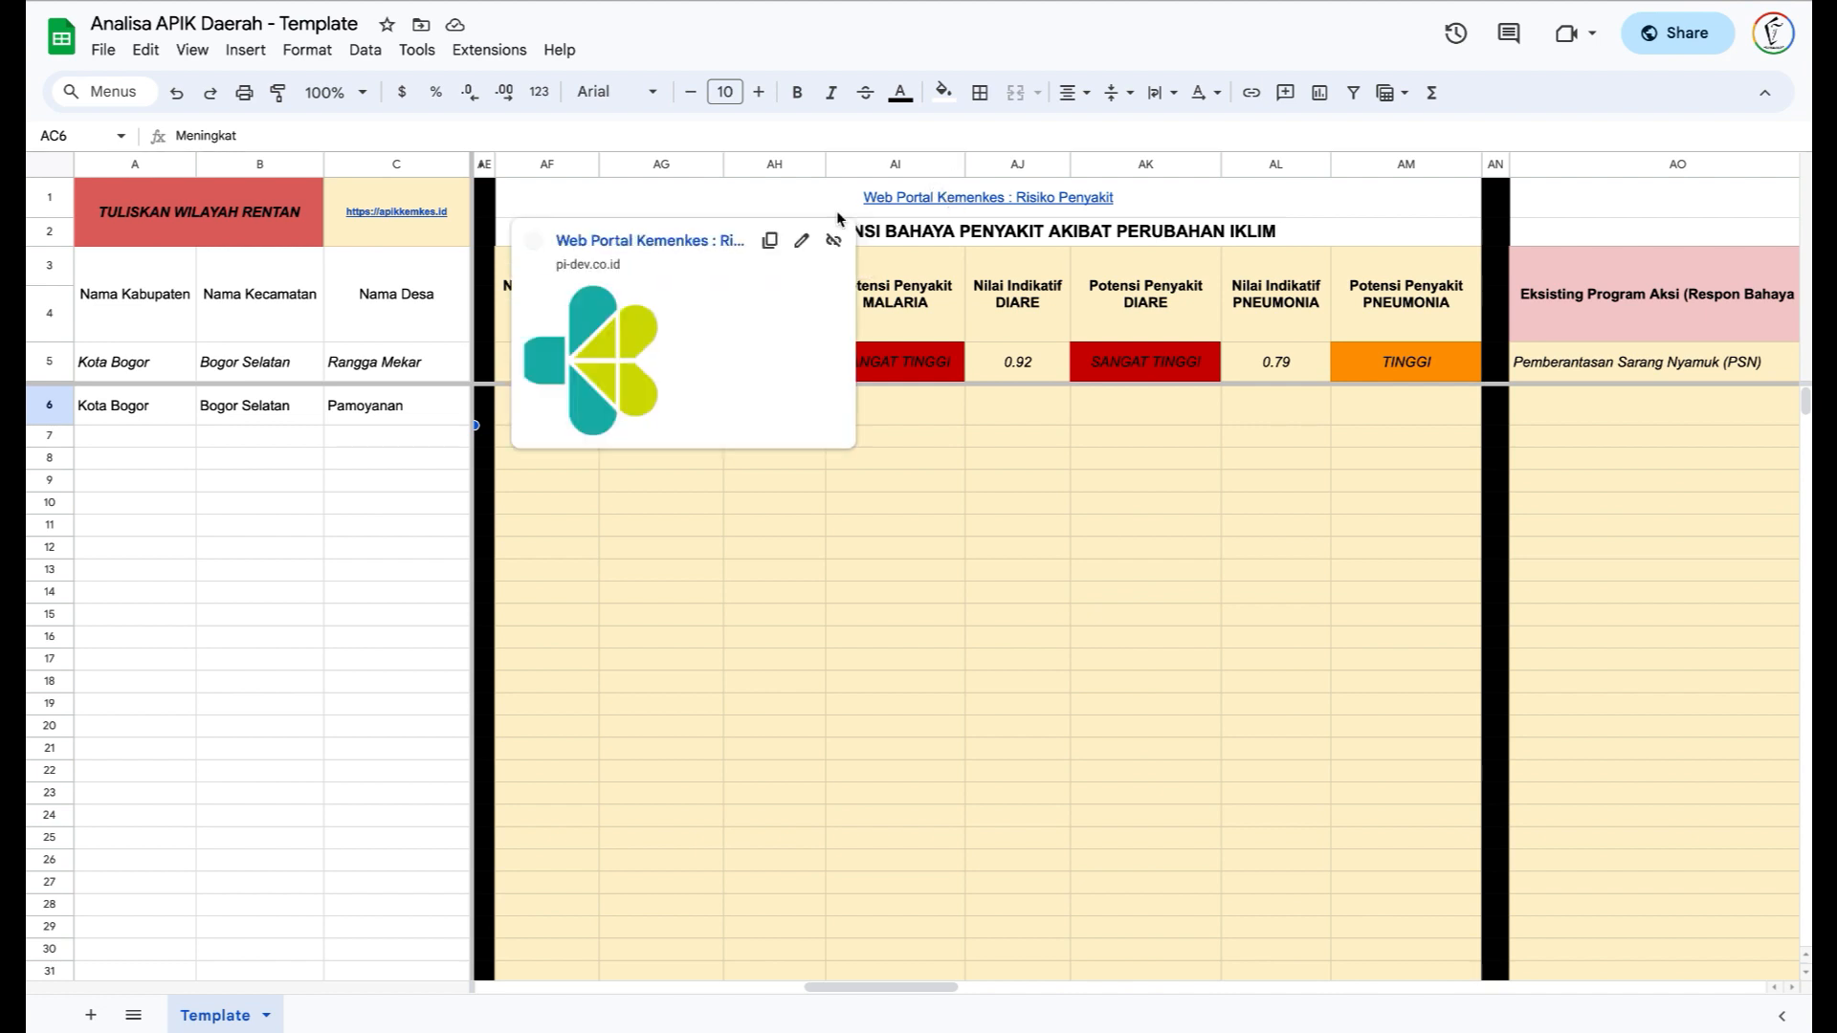
click(689, 240)
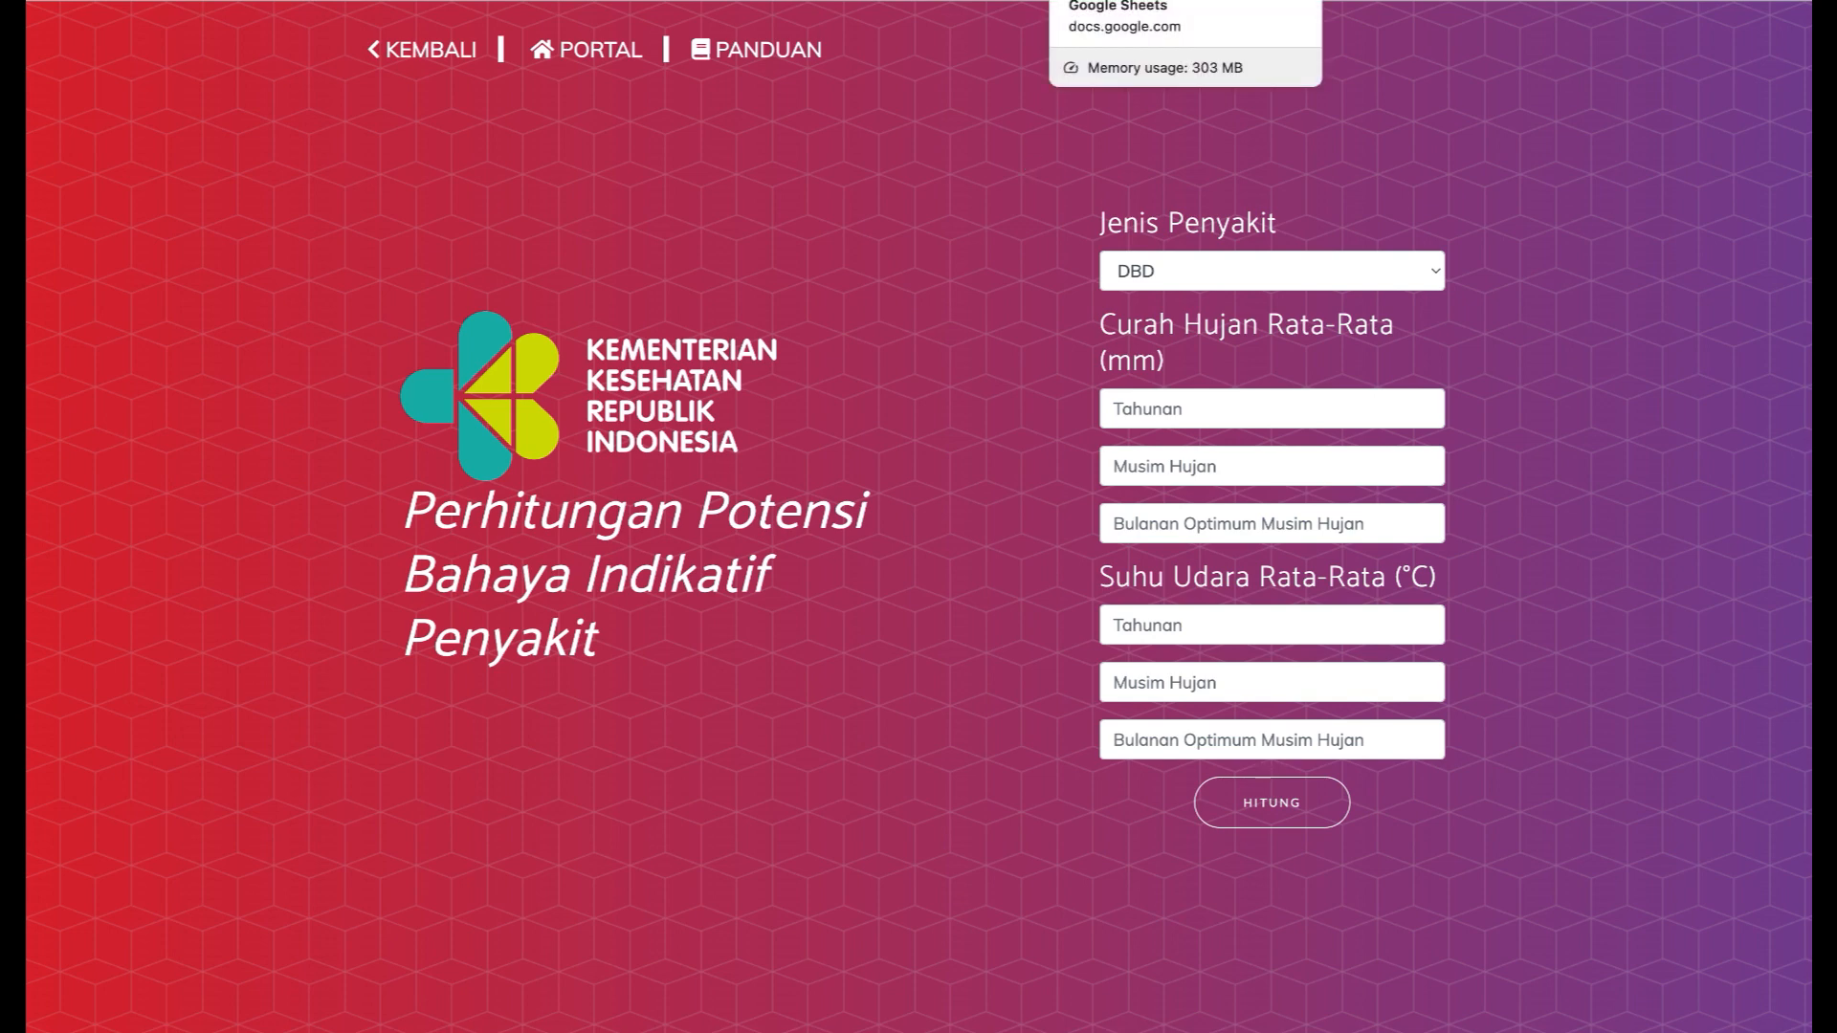
click(1148, 2)
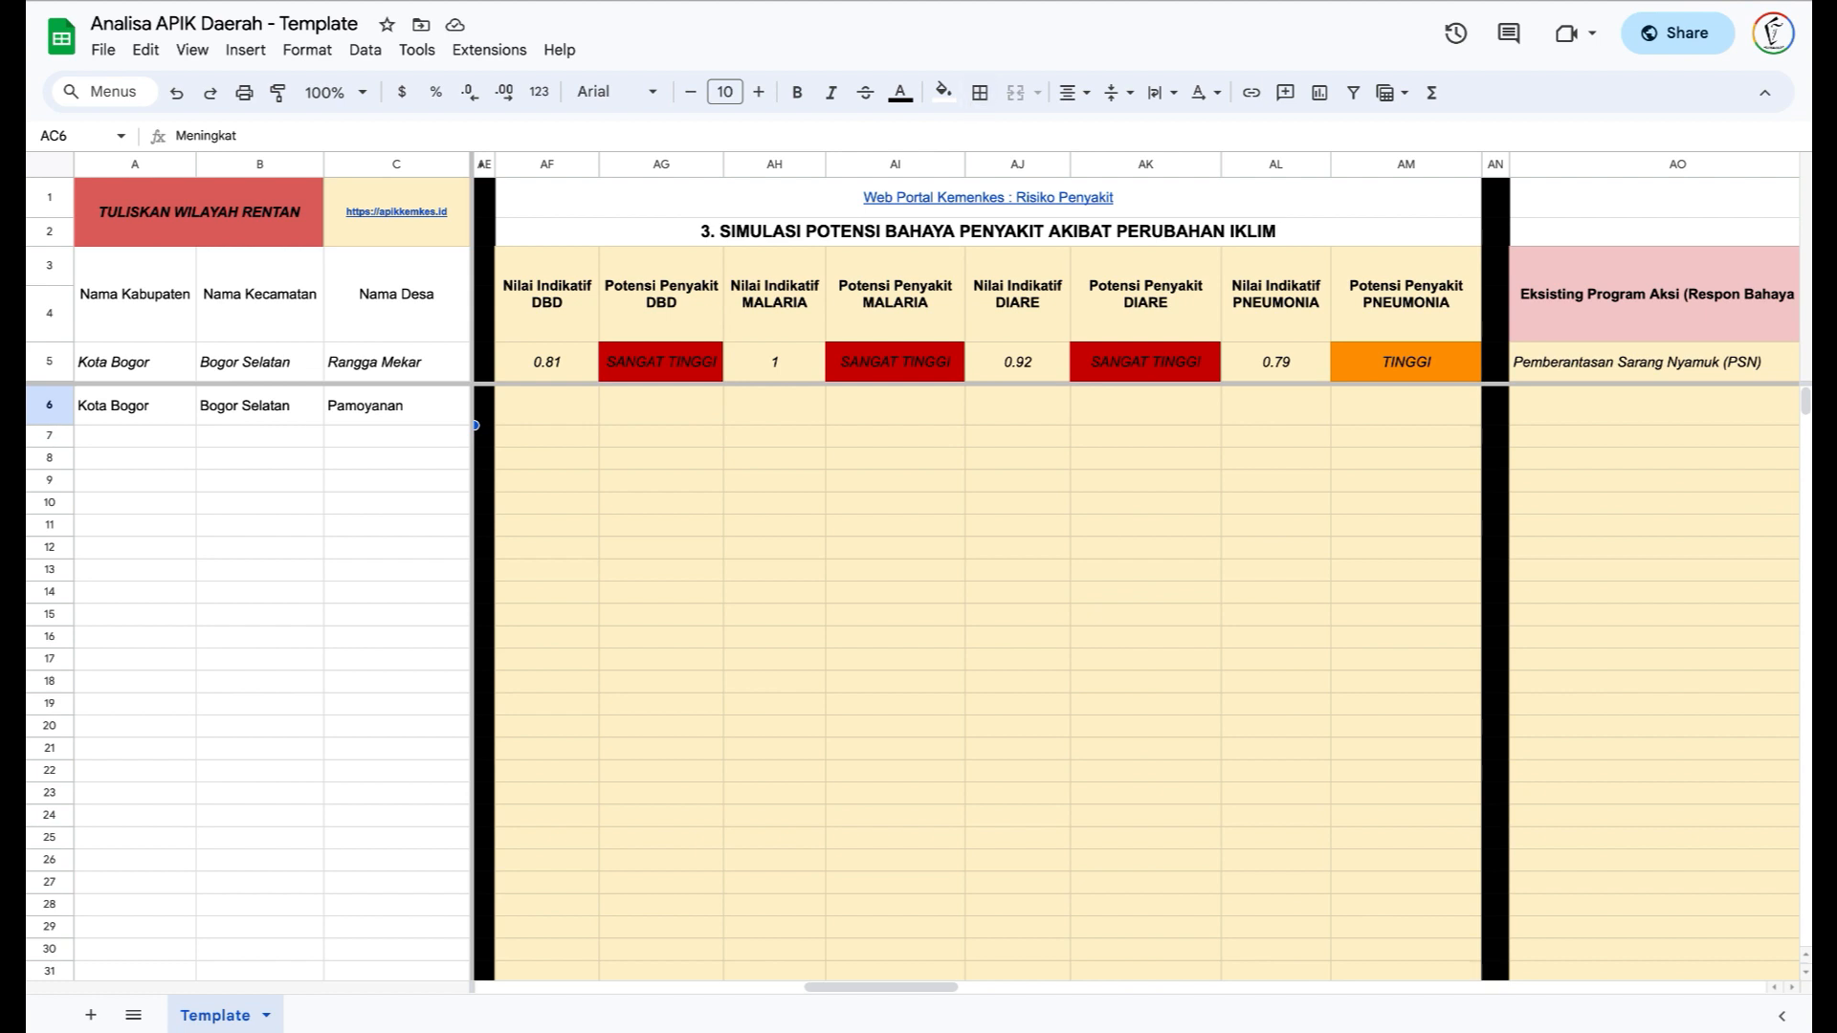
click(1125, 5)
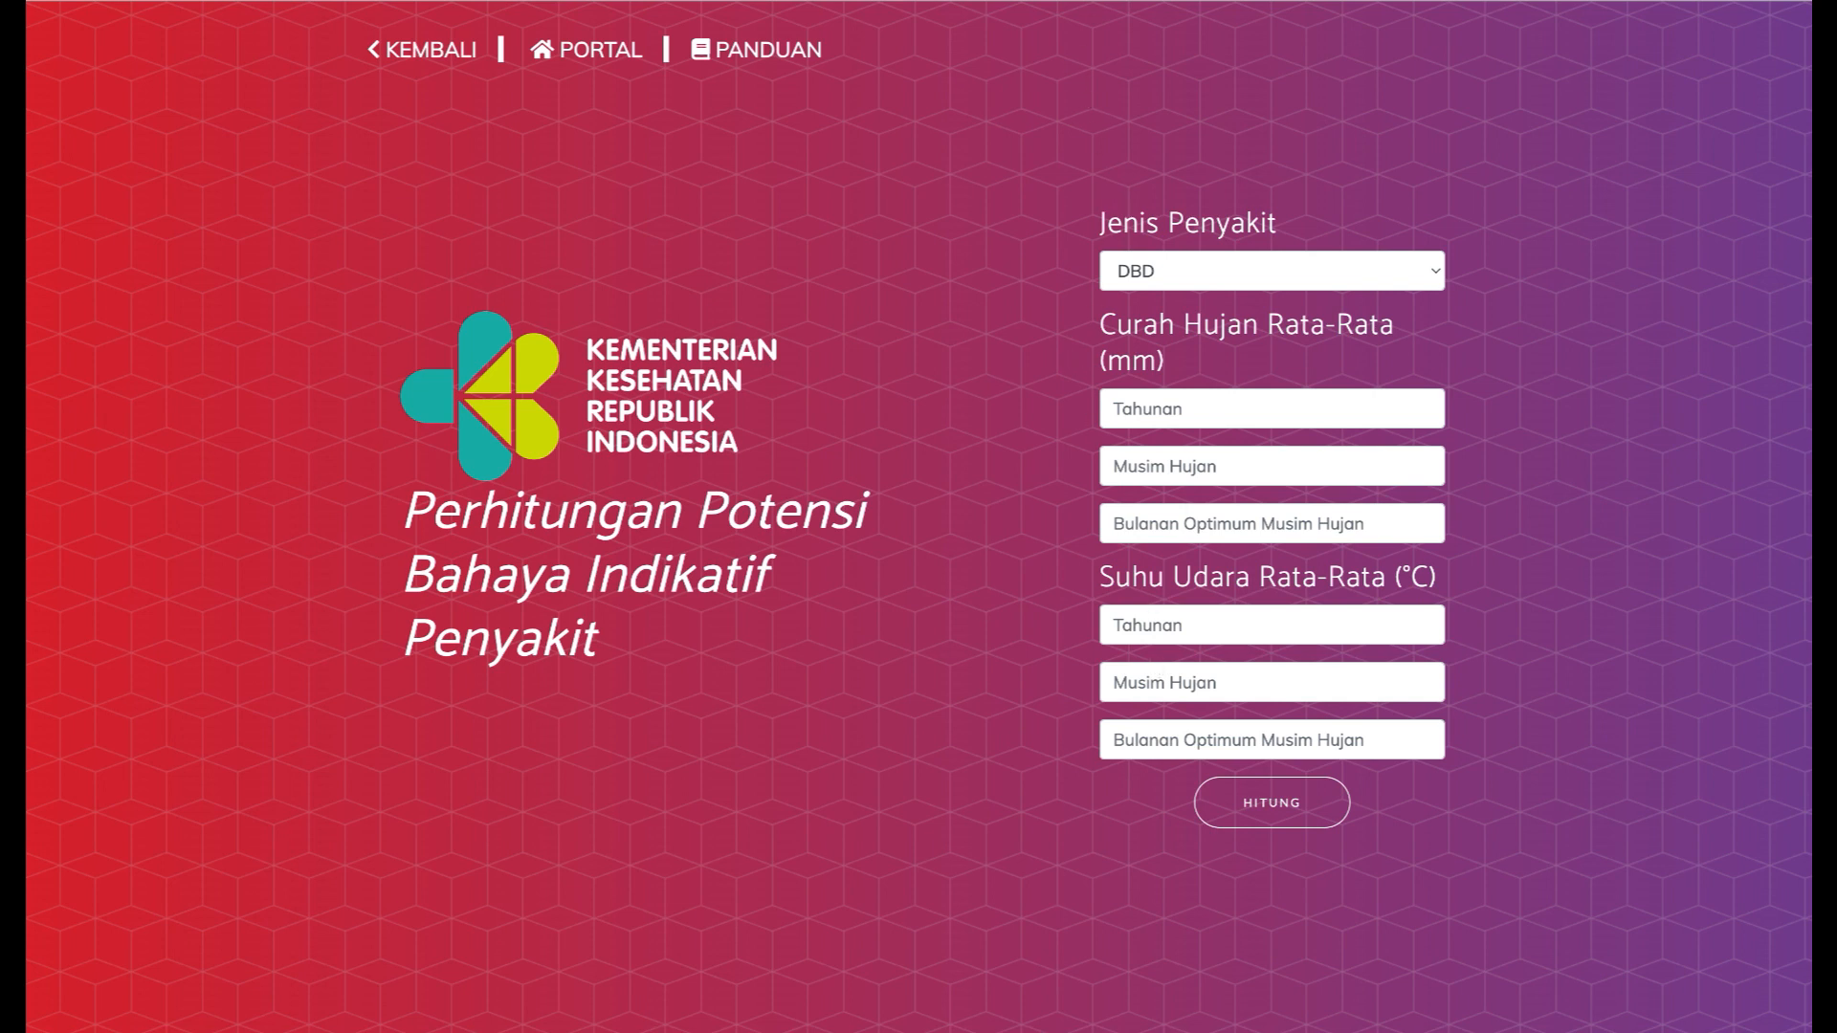
- Look up Pamoyanan's projected Curah Hujan Tahunan in row 6 of the template and enter 2736 as the calculator's annual rainfall for DBD
click(1079, 1)
scroll(808, 419, left, 4)
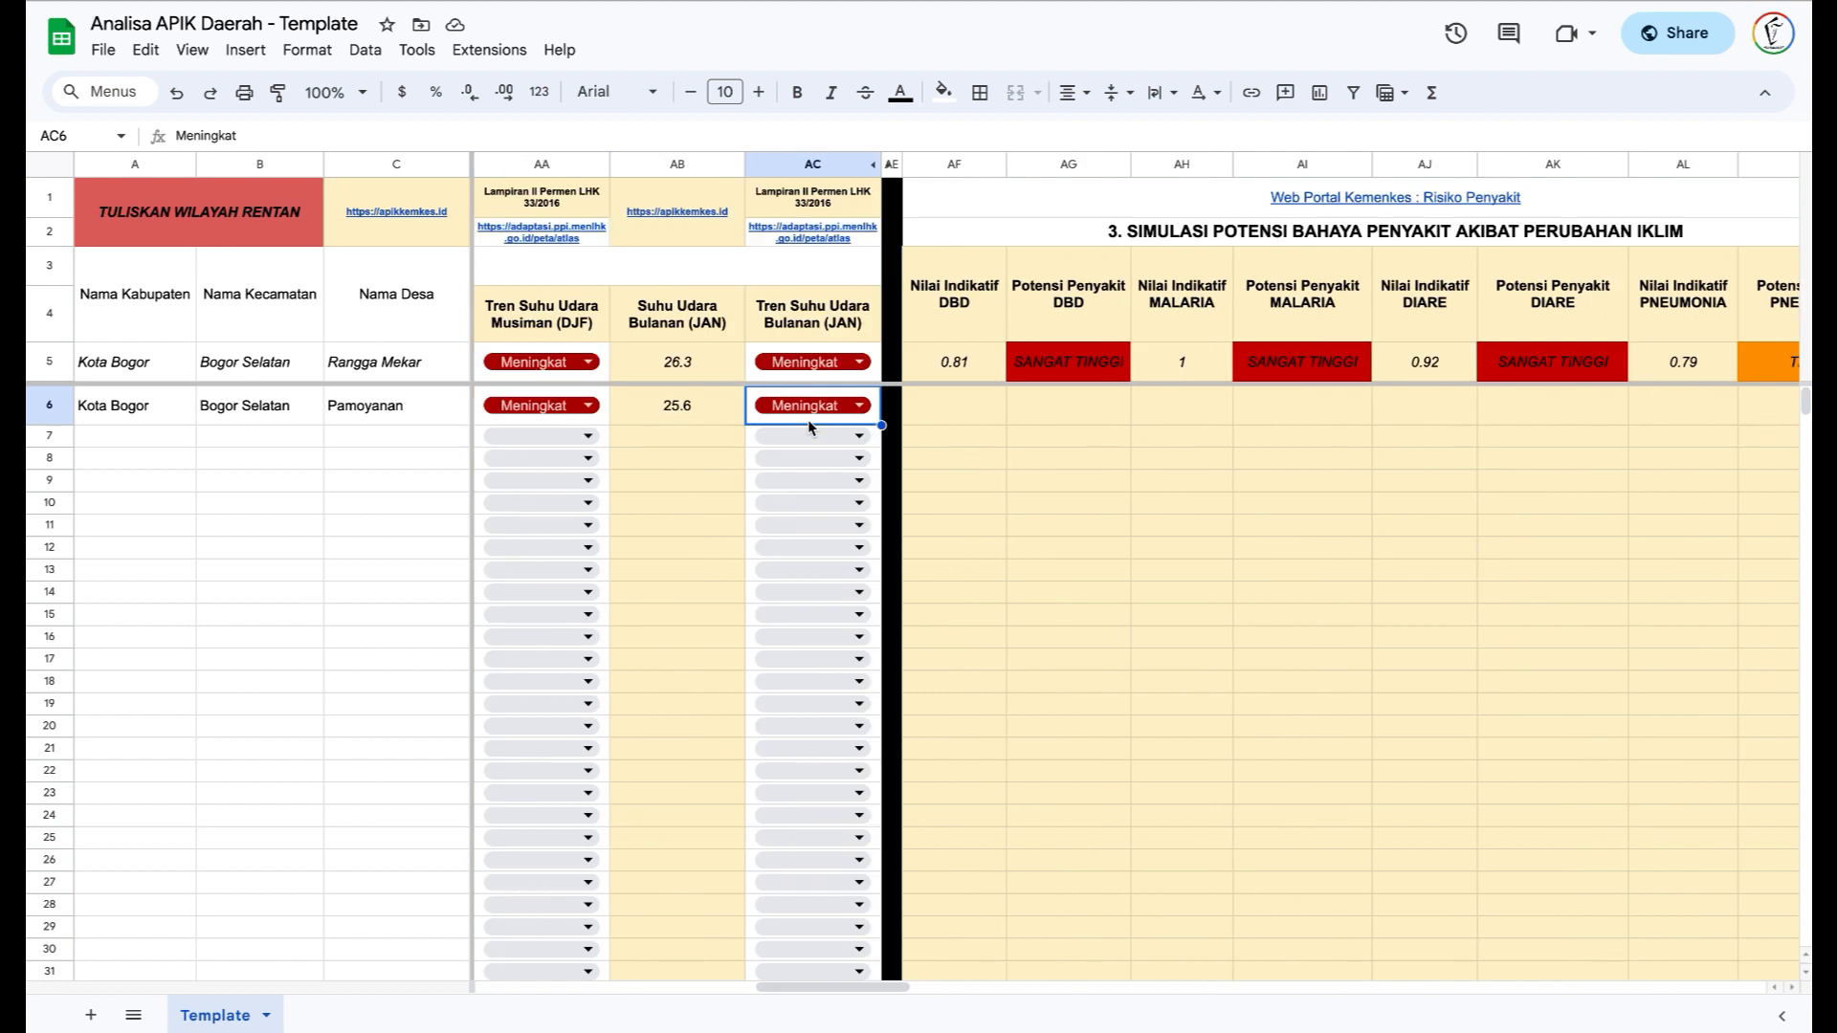
scroll(808, 420, left, 6)
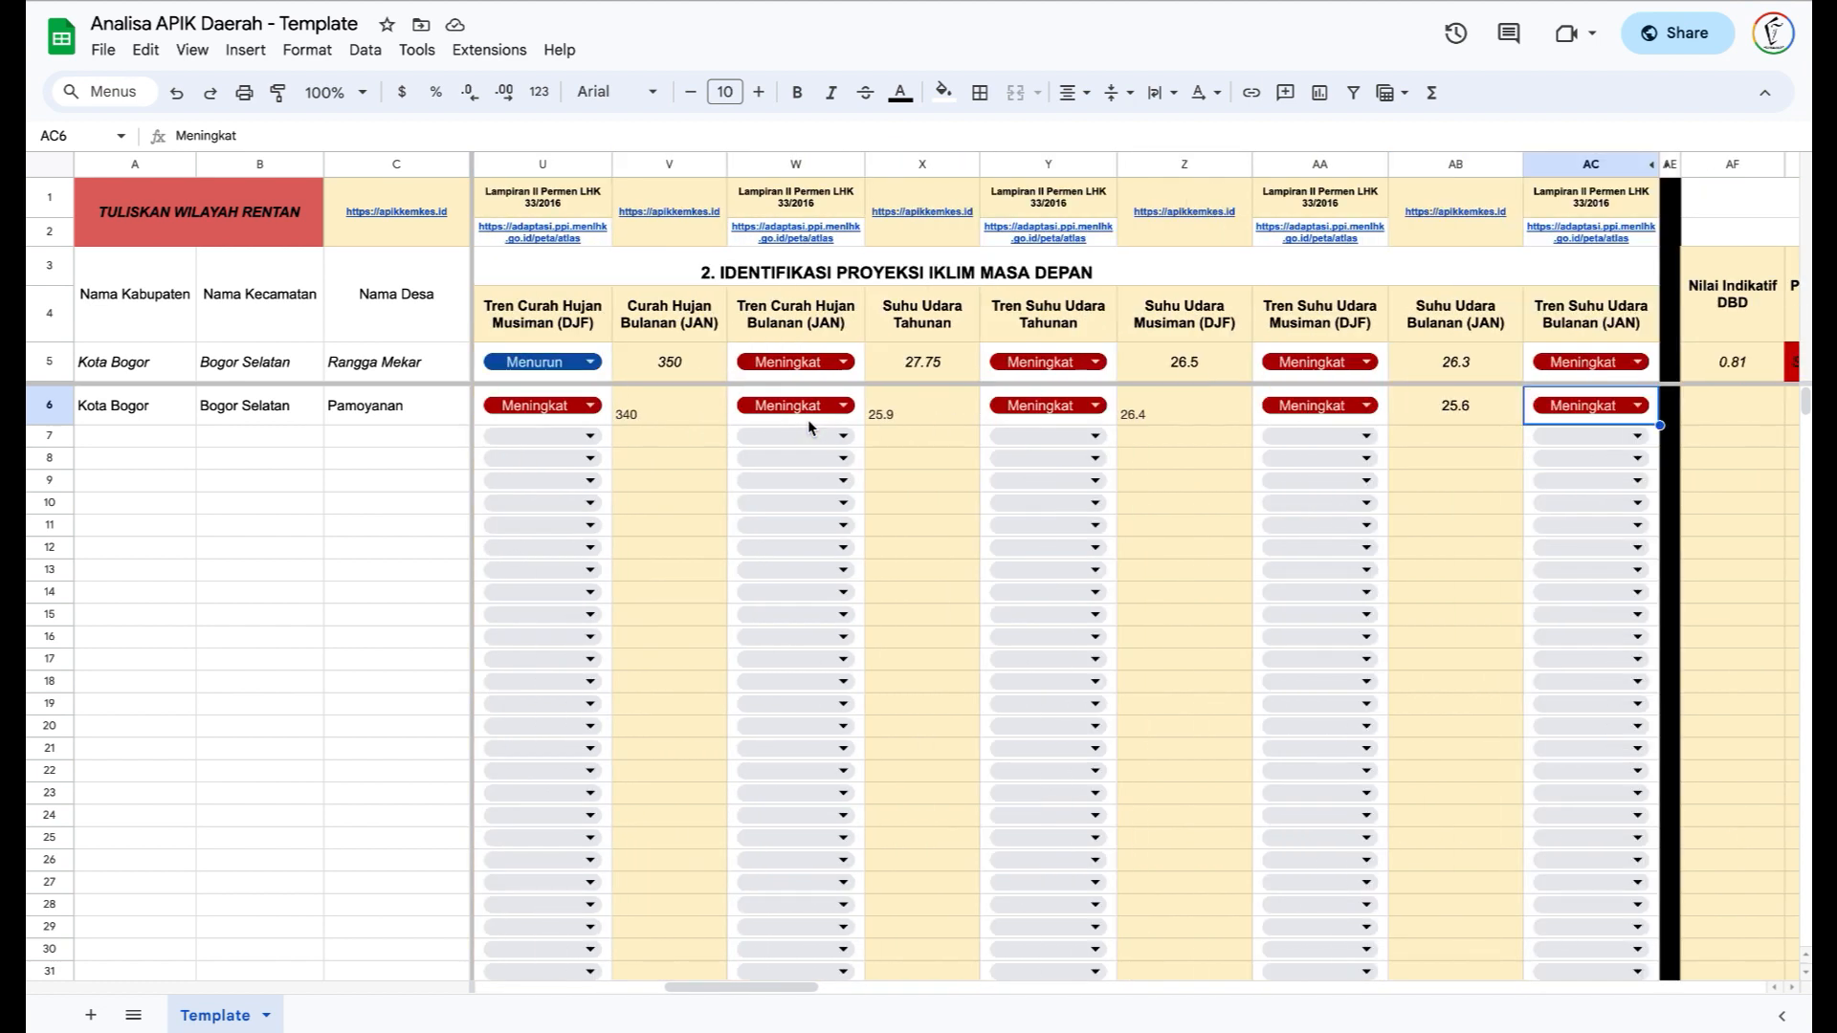
scroll(808, 419, left, 3)
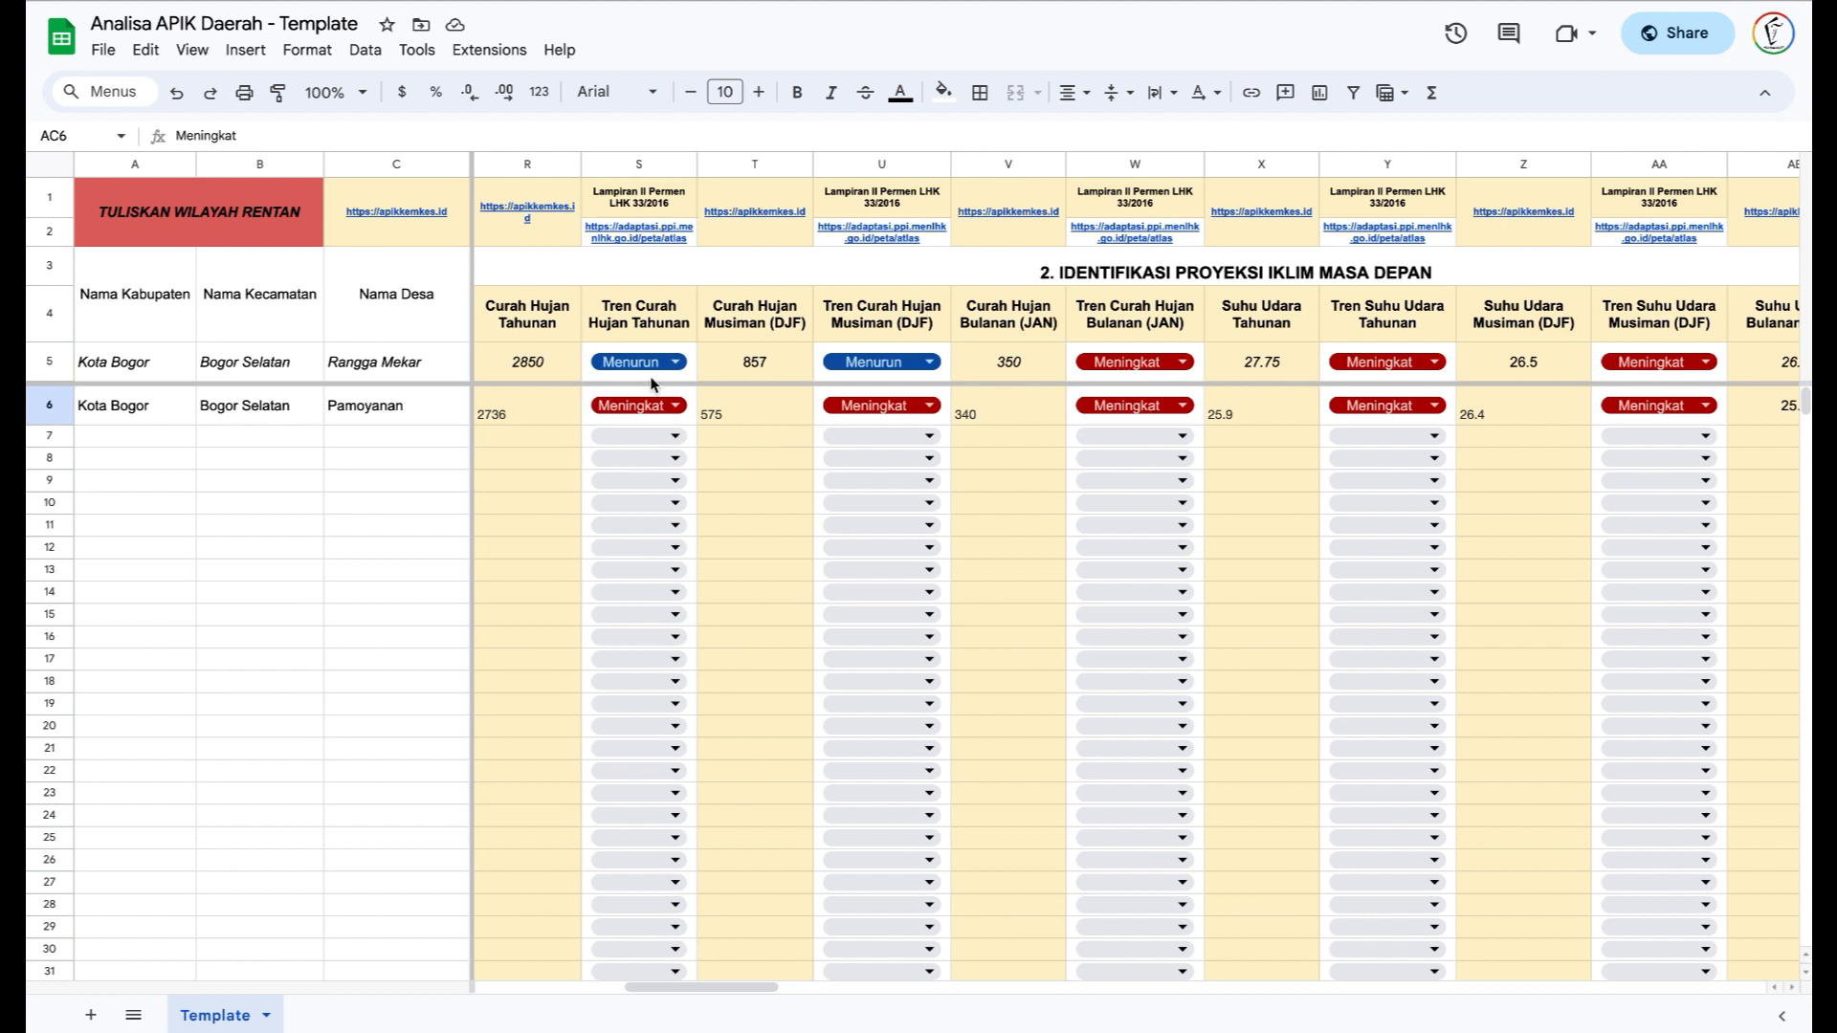
click(540, 416)
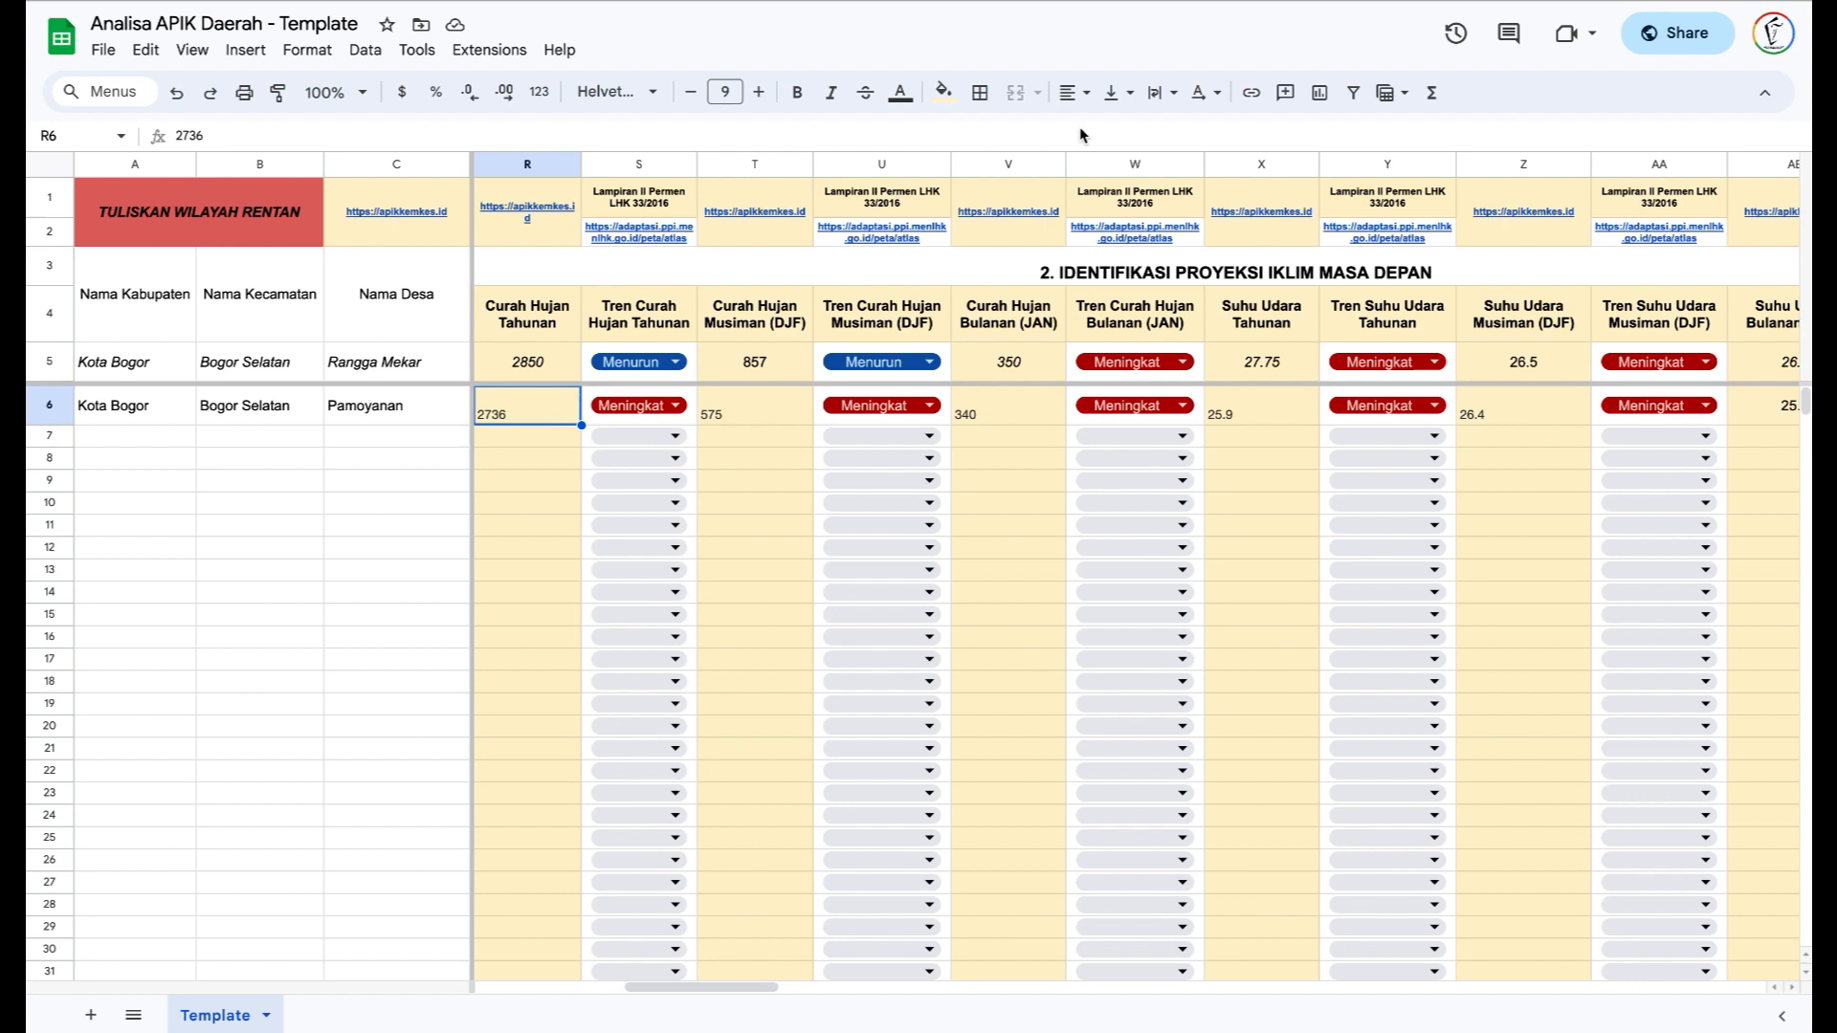
mouse_move(882, 233)
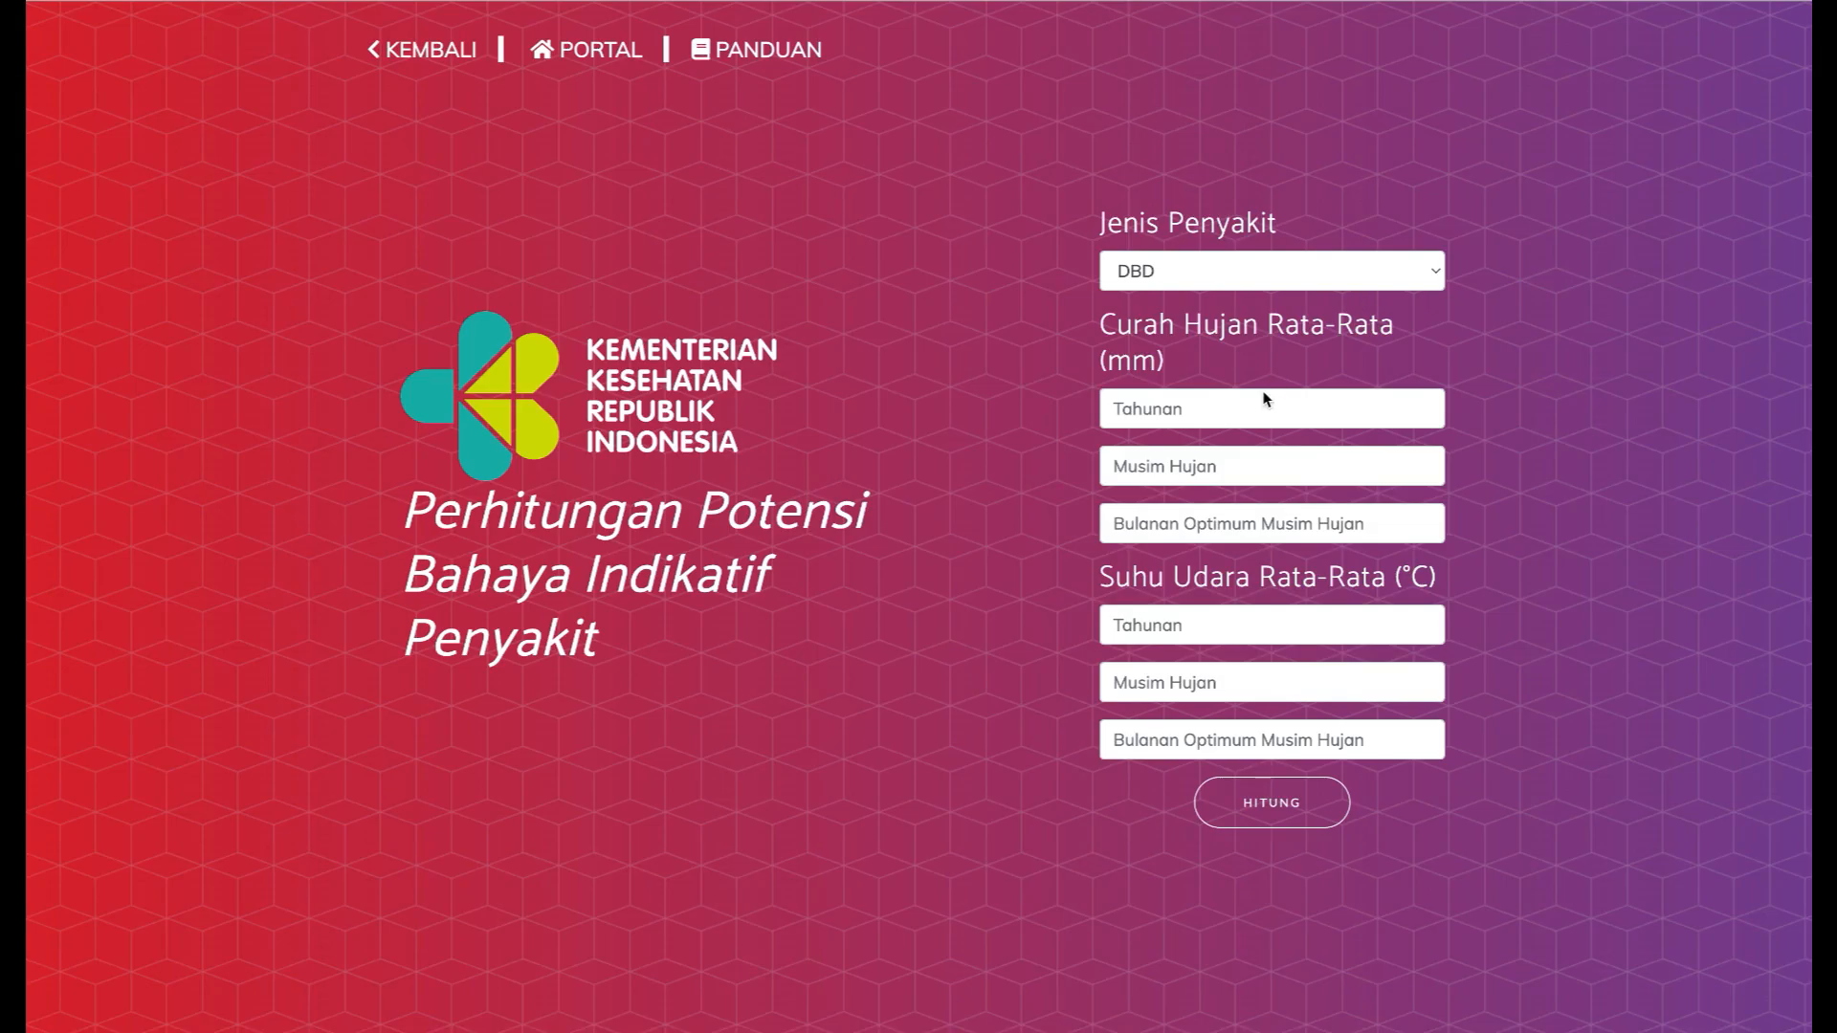
click(1263, 404)
text(2736)
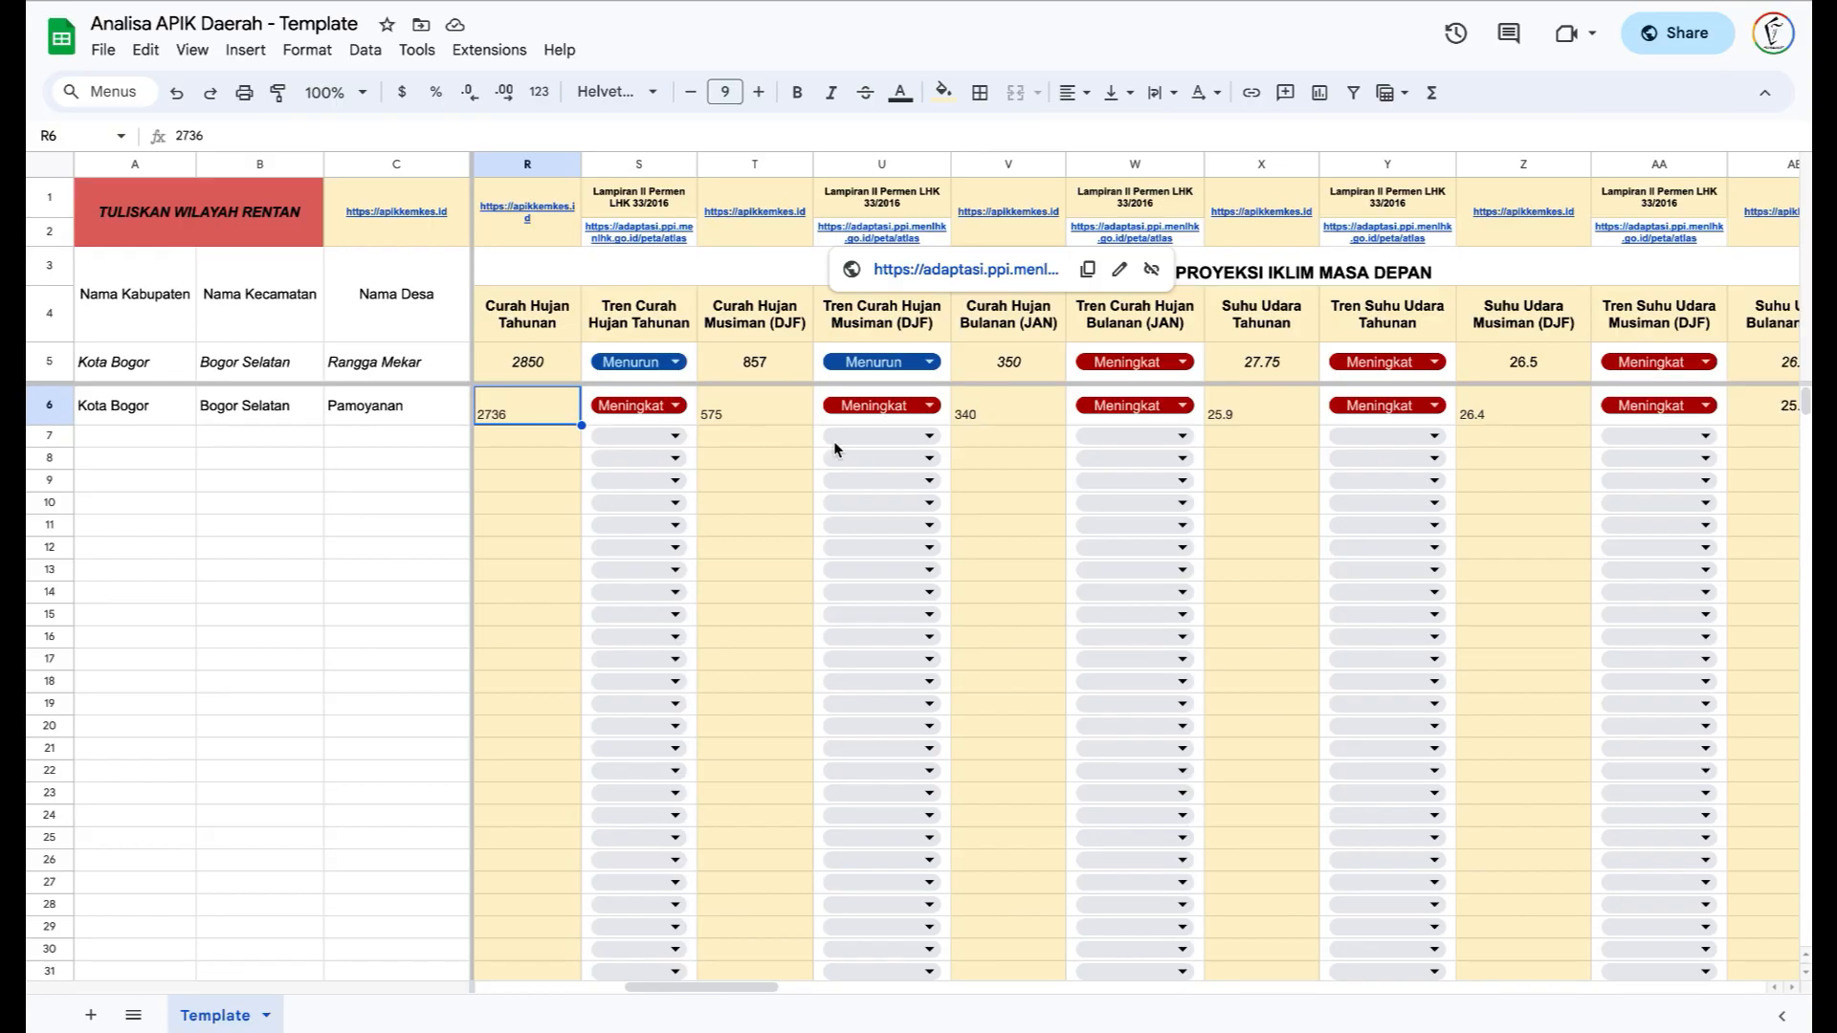
- Carry row 6's seasonal and monthly rainfall into the calculator, setting Musim Hujan to 575 and Bulanan Optimum Musim Hujan to 340
click(768, 413)
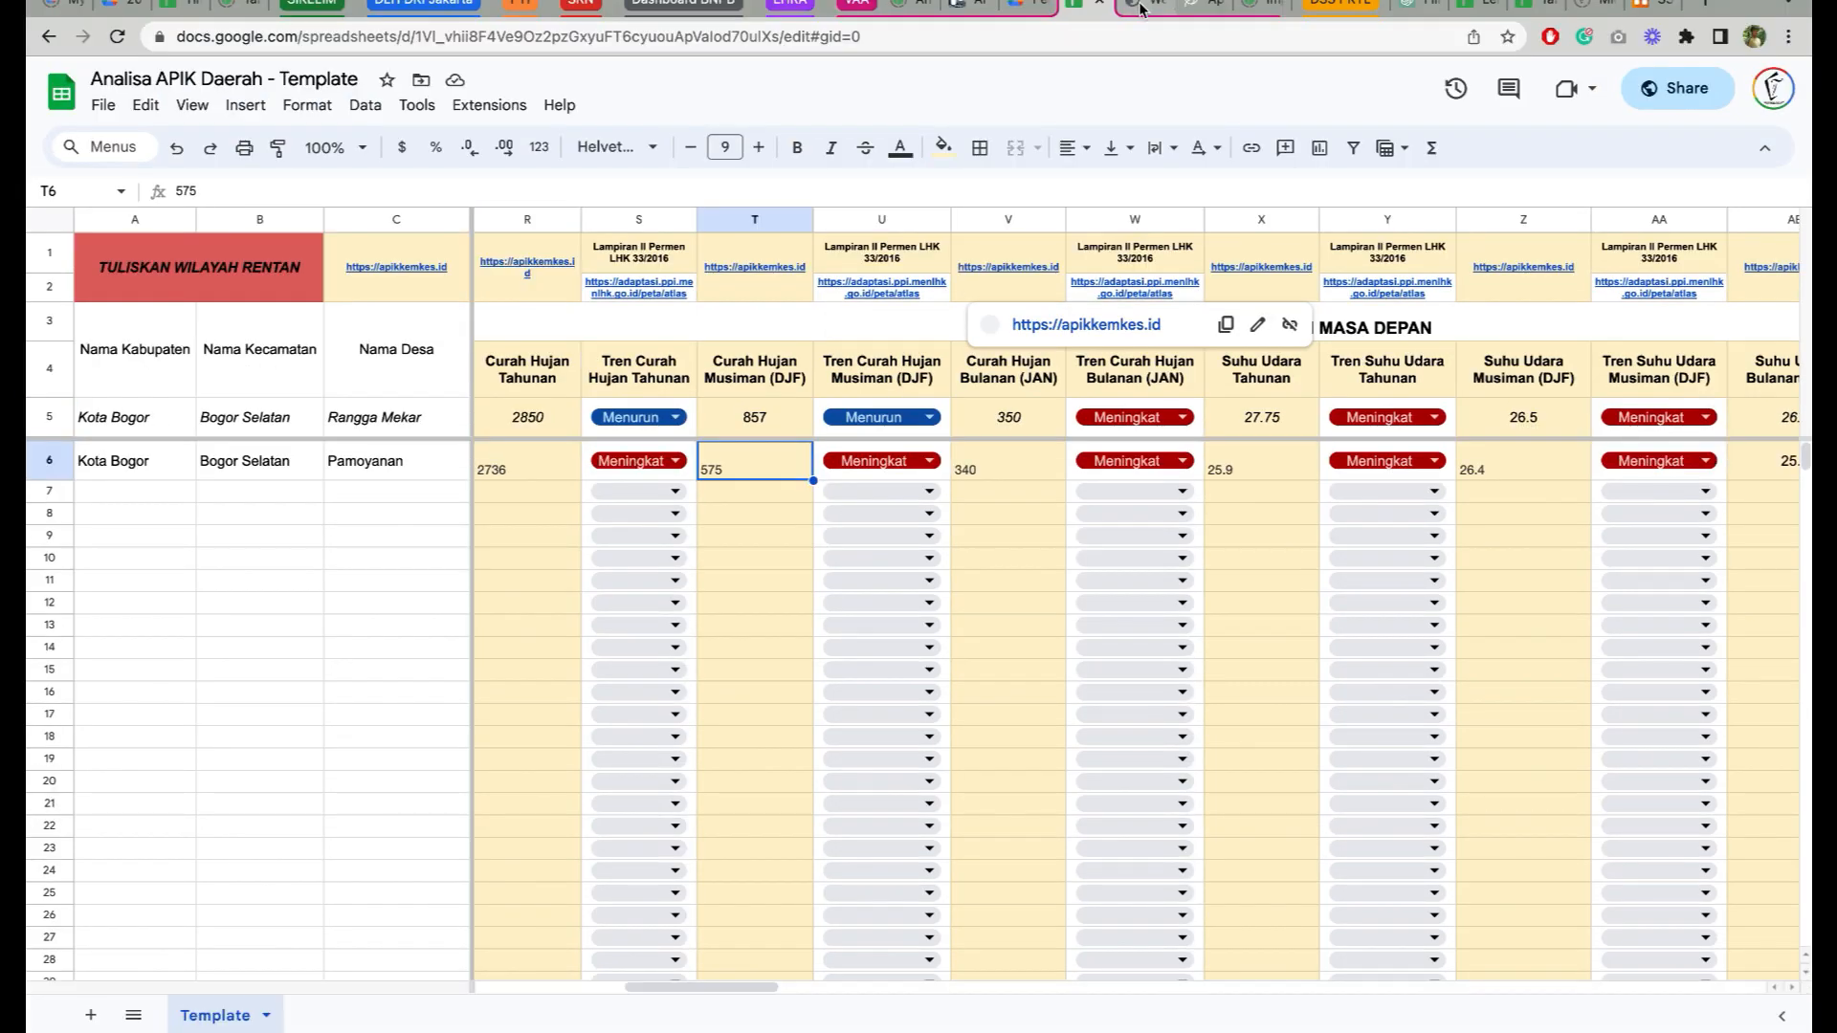
click(1143, 10)
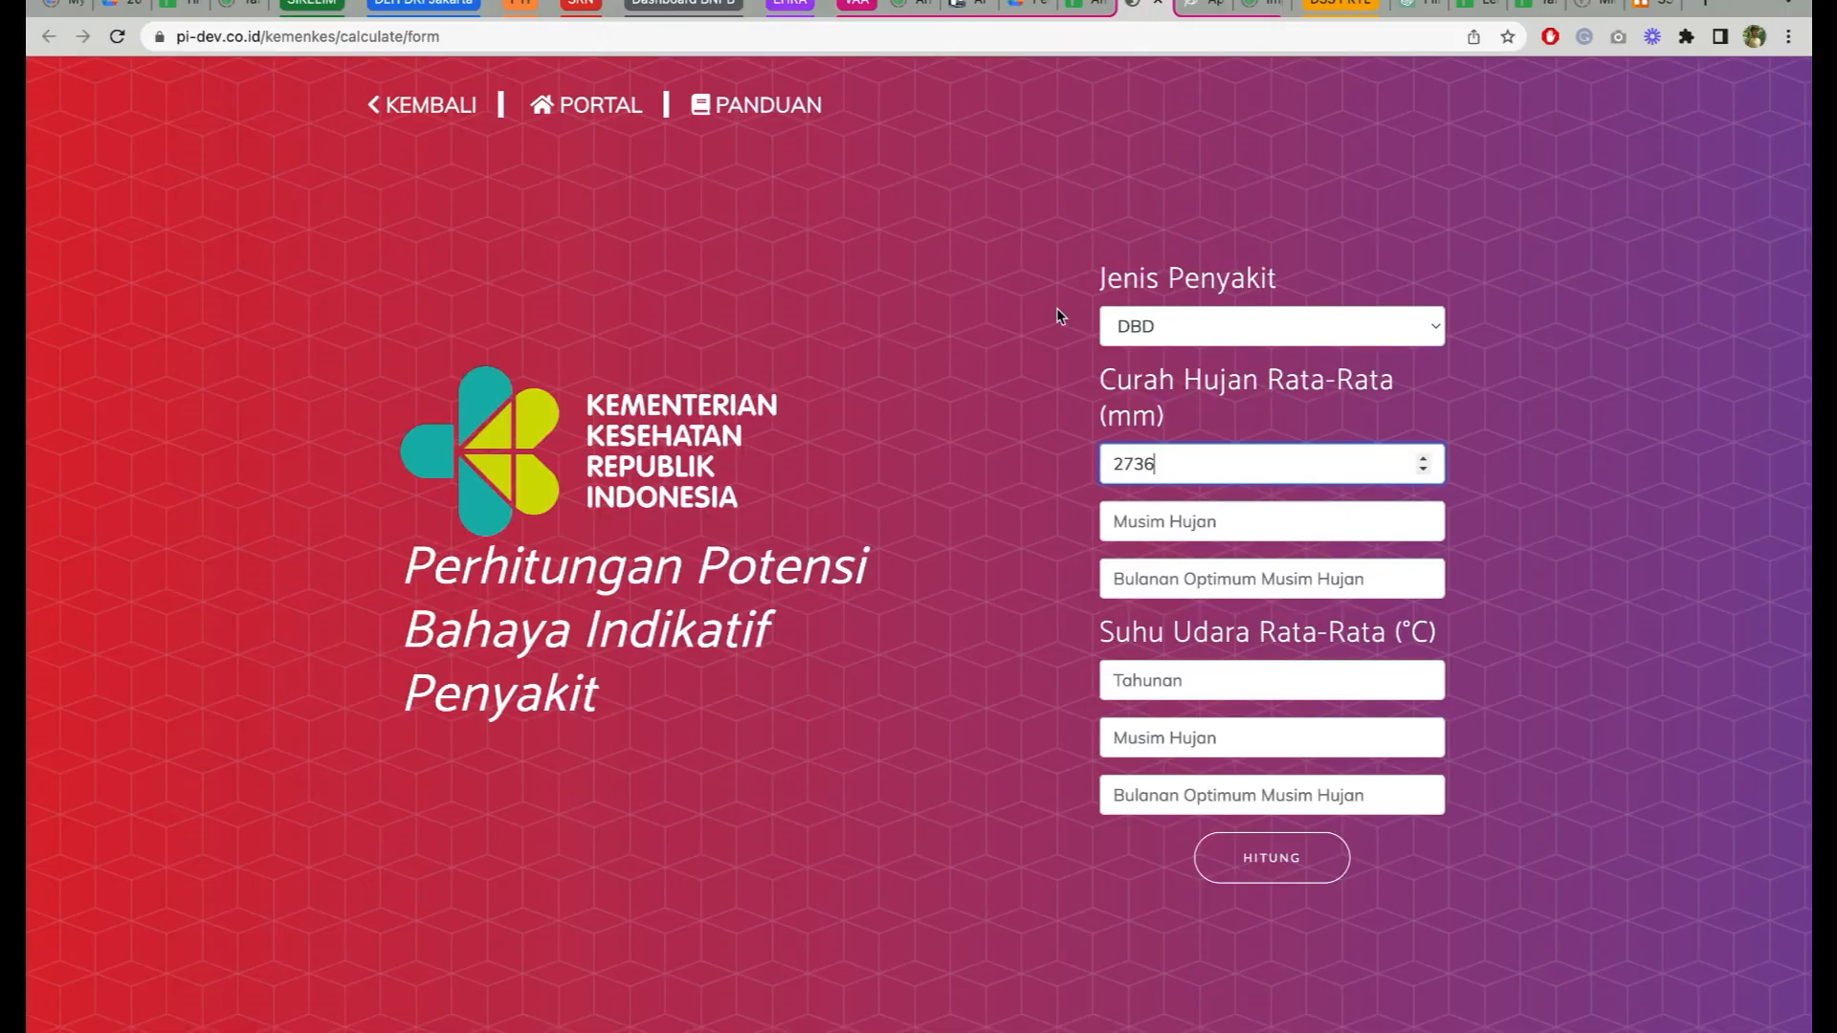
click(1139, 474)
text(575)
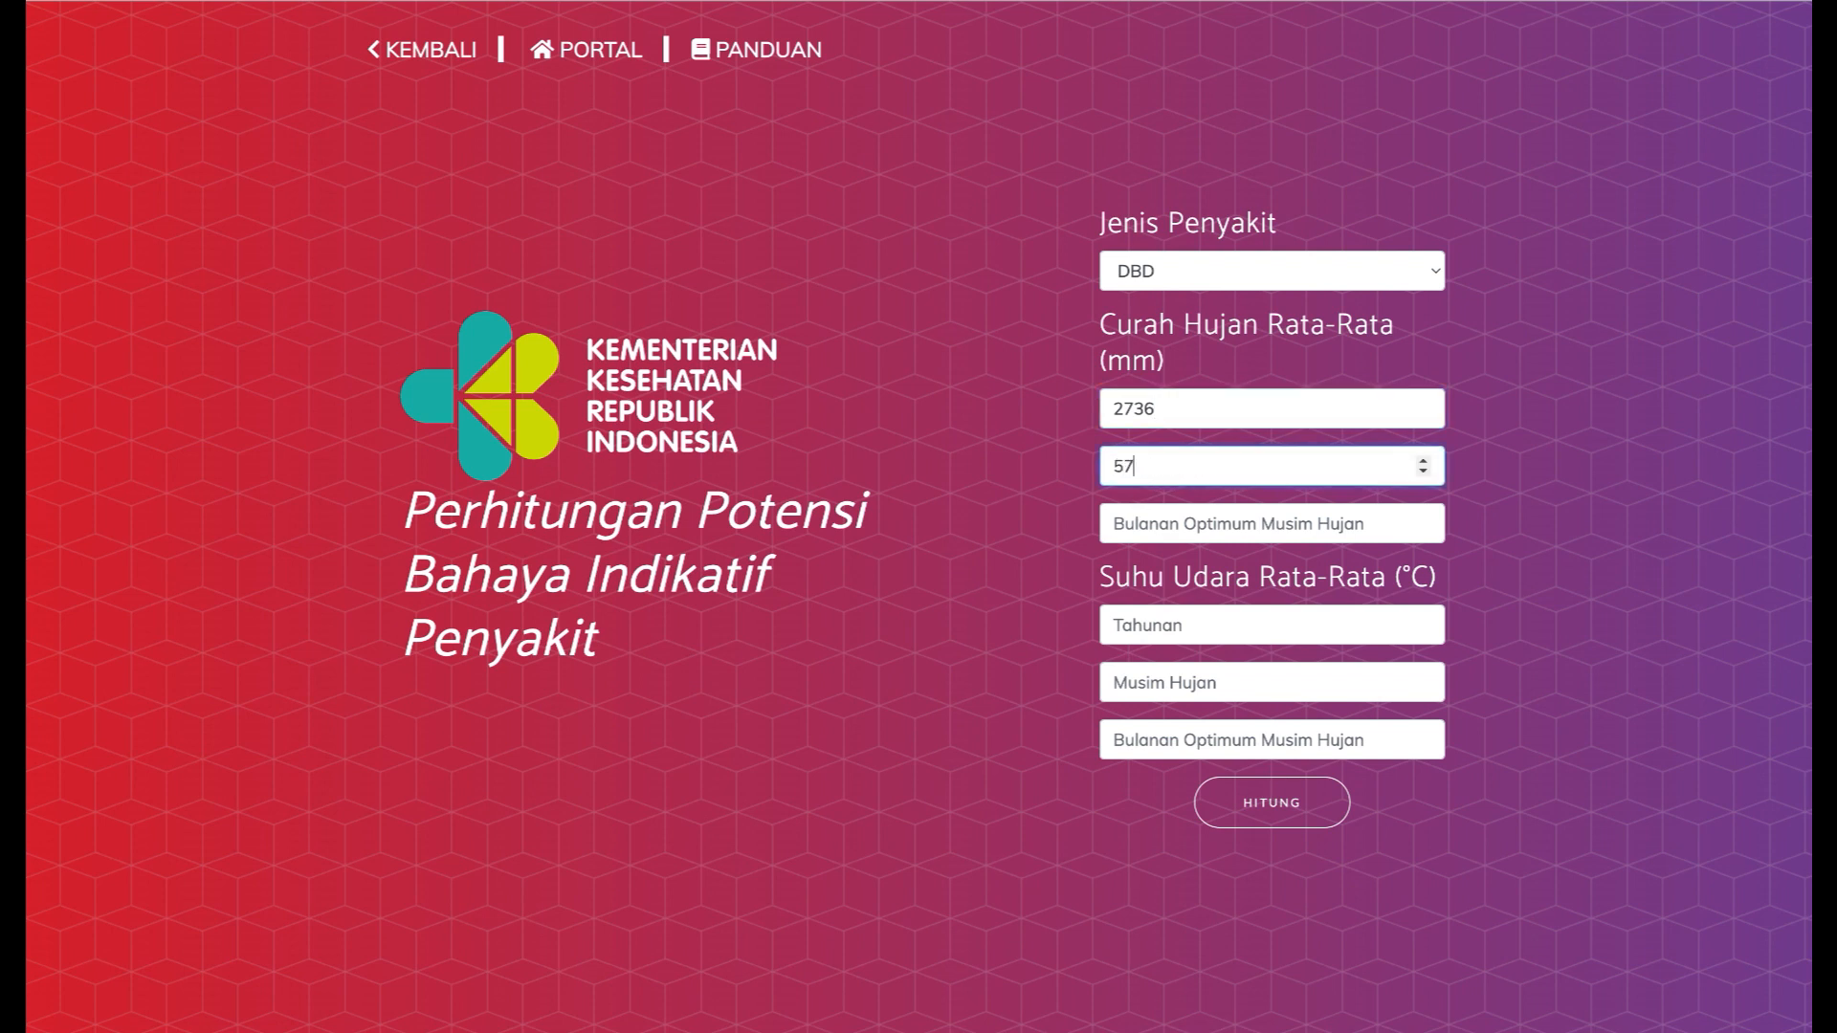
click(1160, 536)
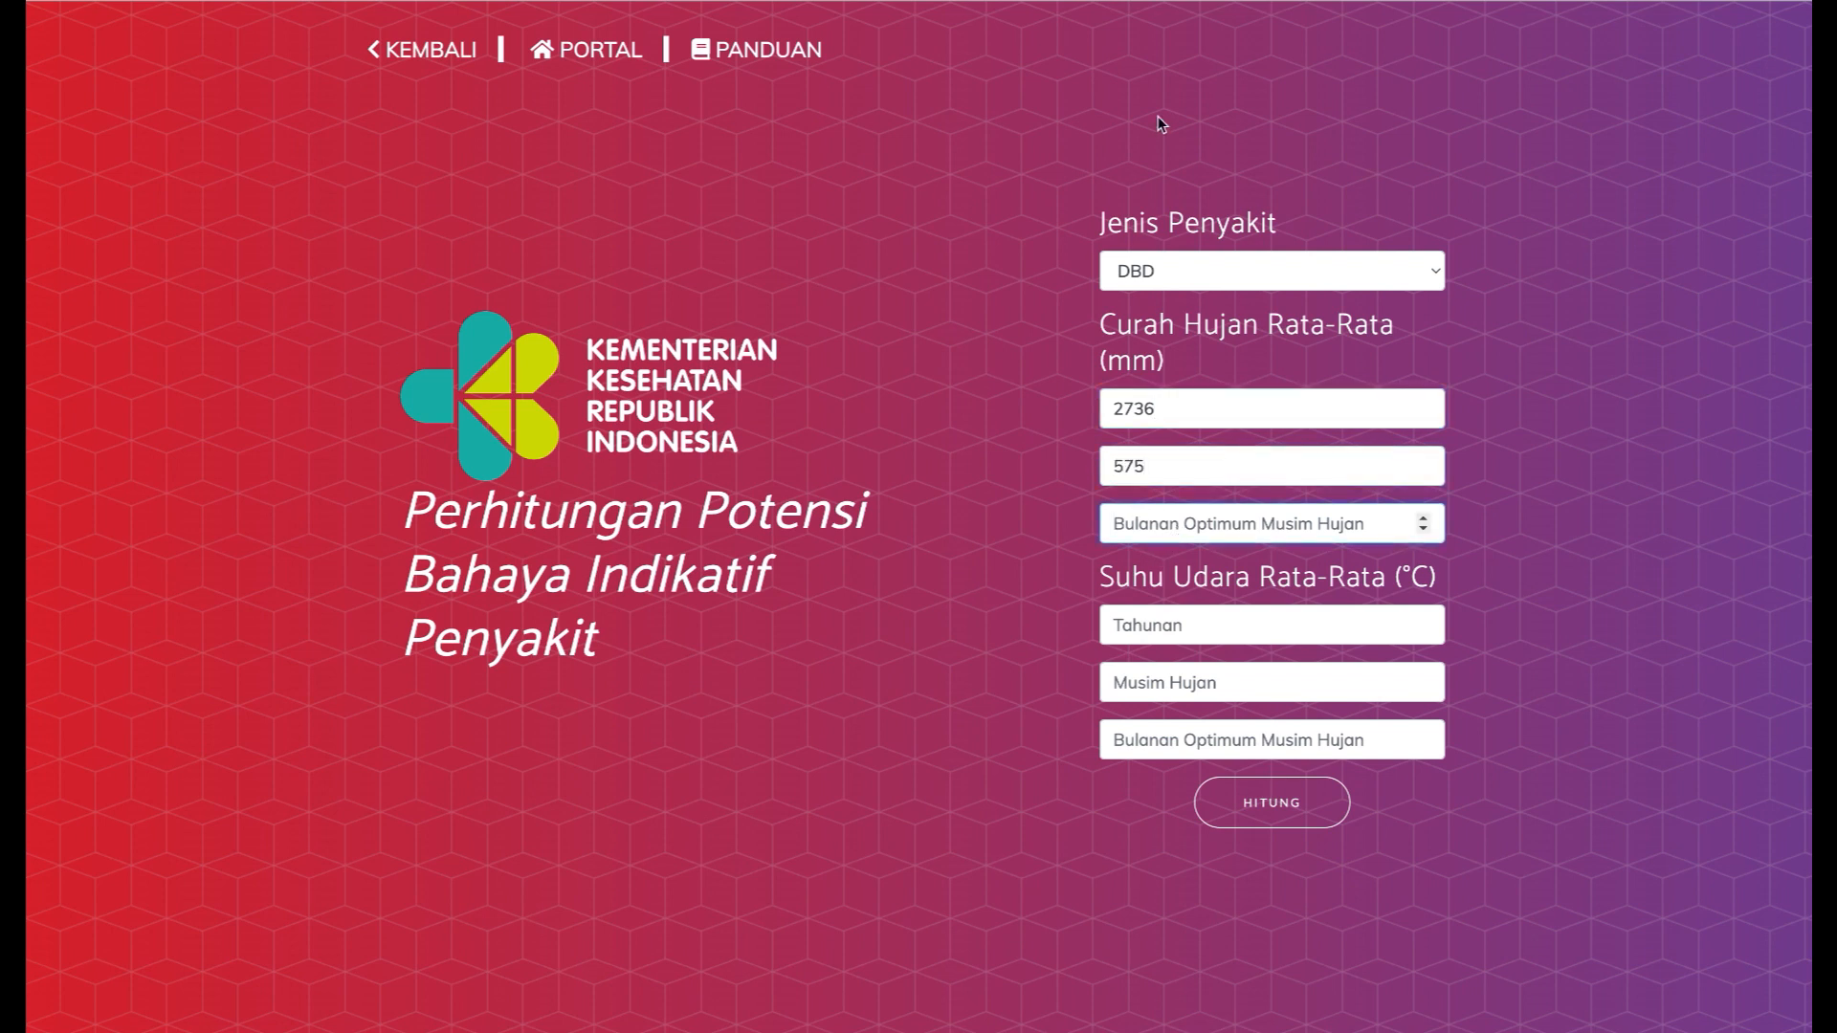
click(1019, 4)
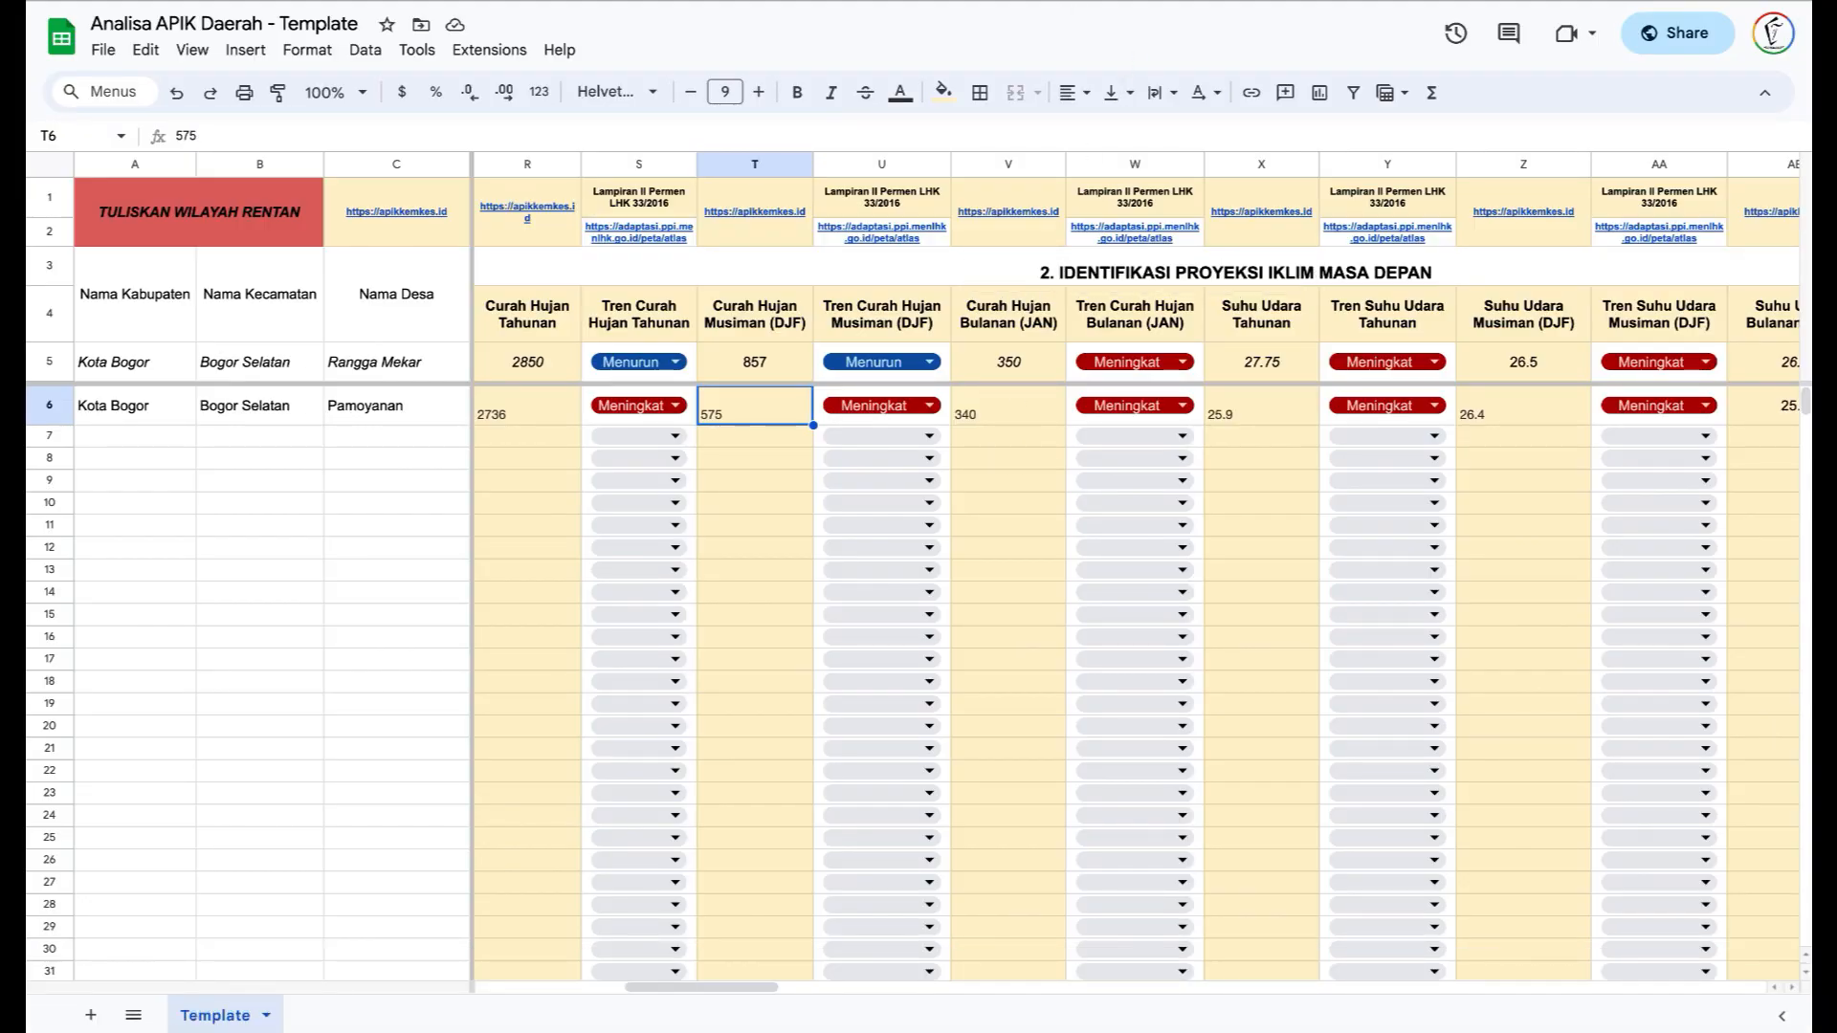
key(ctrl+Tab)
text(340)
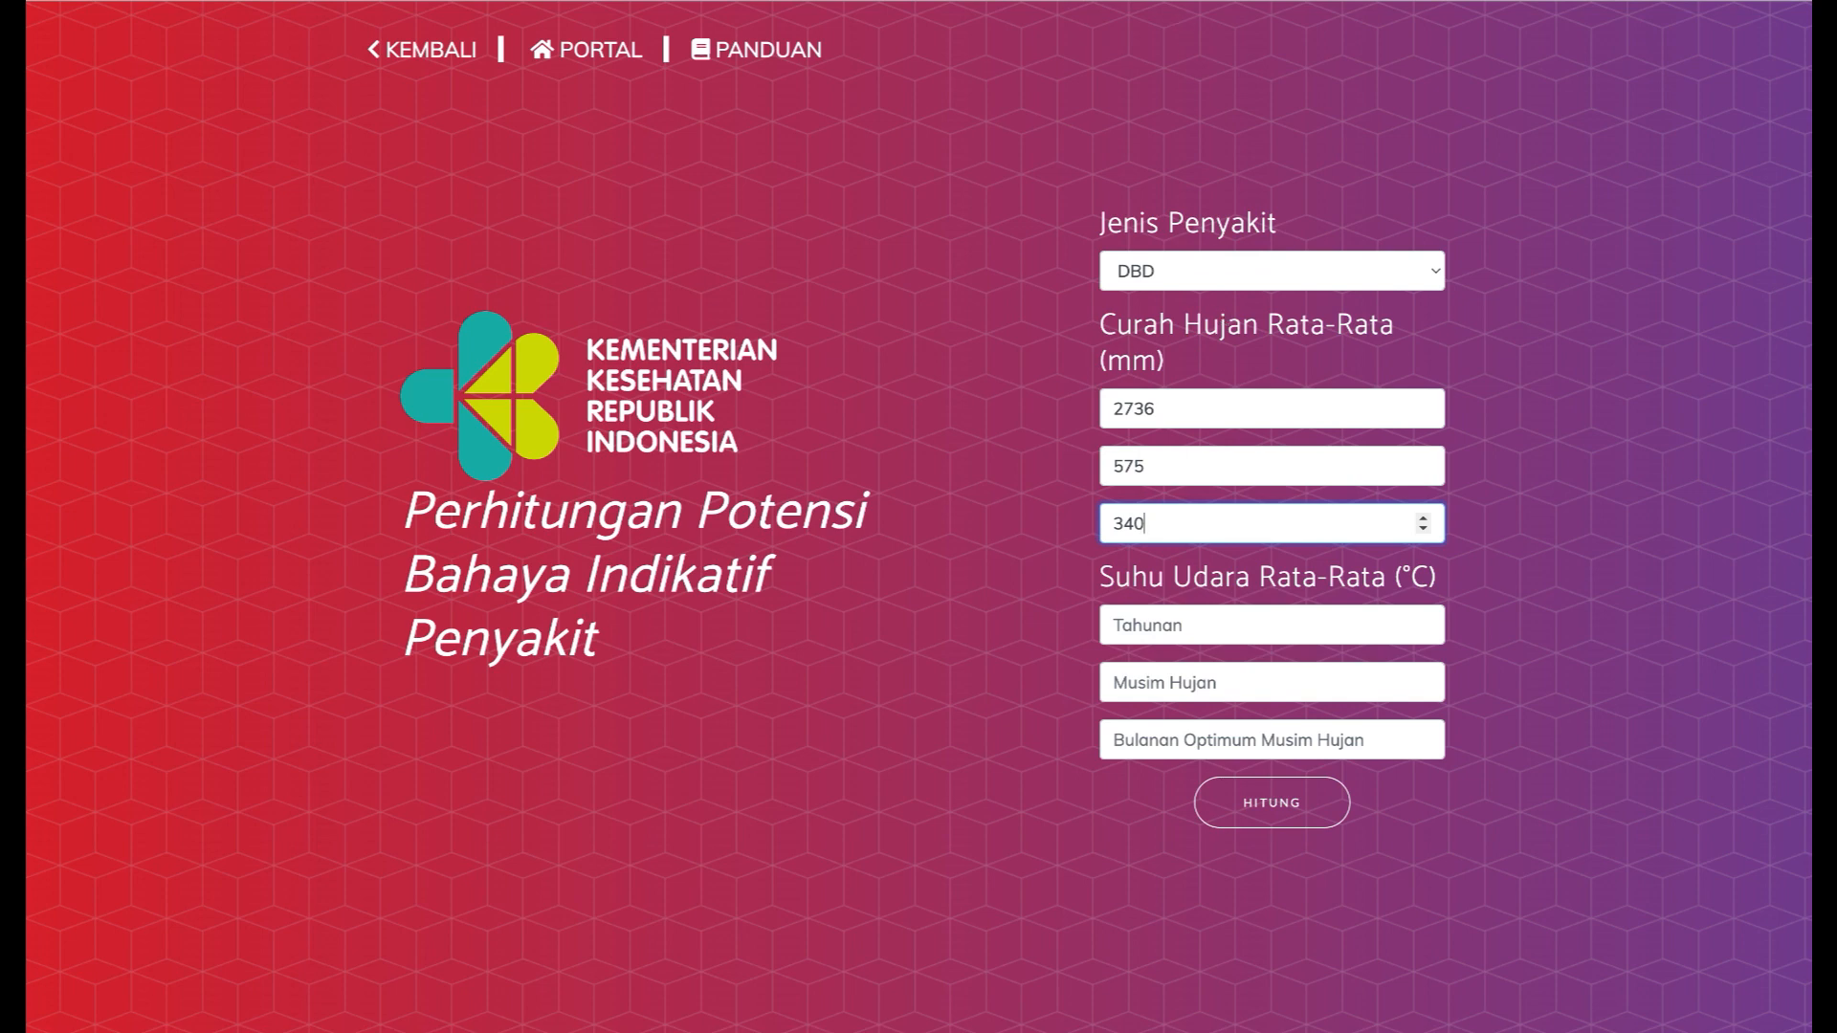
- Read Suhu Udara Tahunan from row 6 of the template and set the calculator's annual air temperature to 25.9
key(ctrl+Tab)
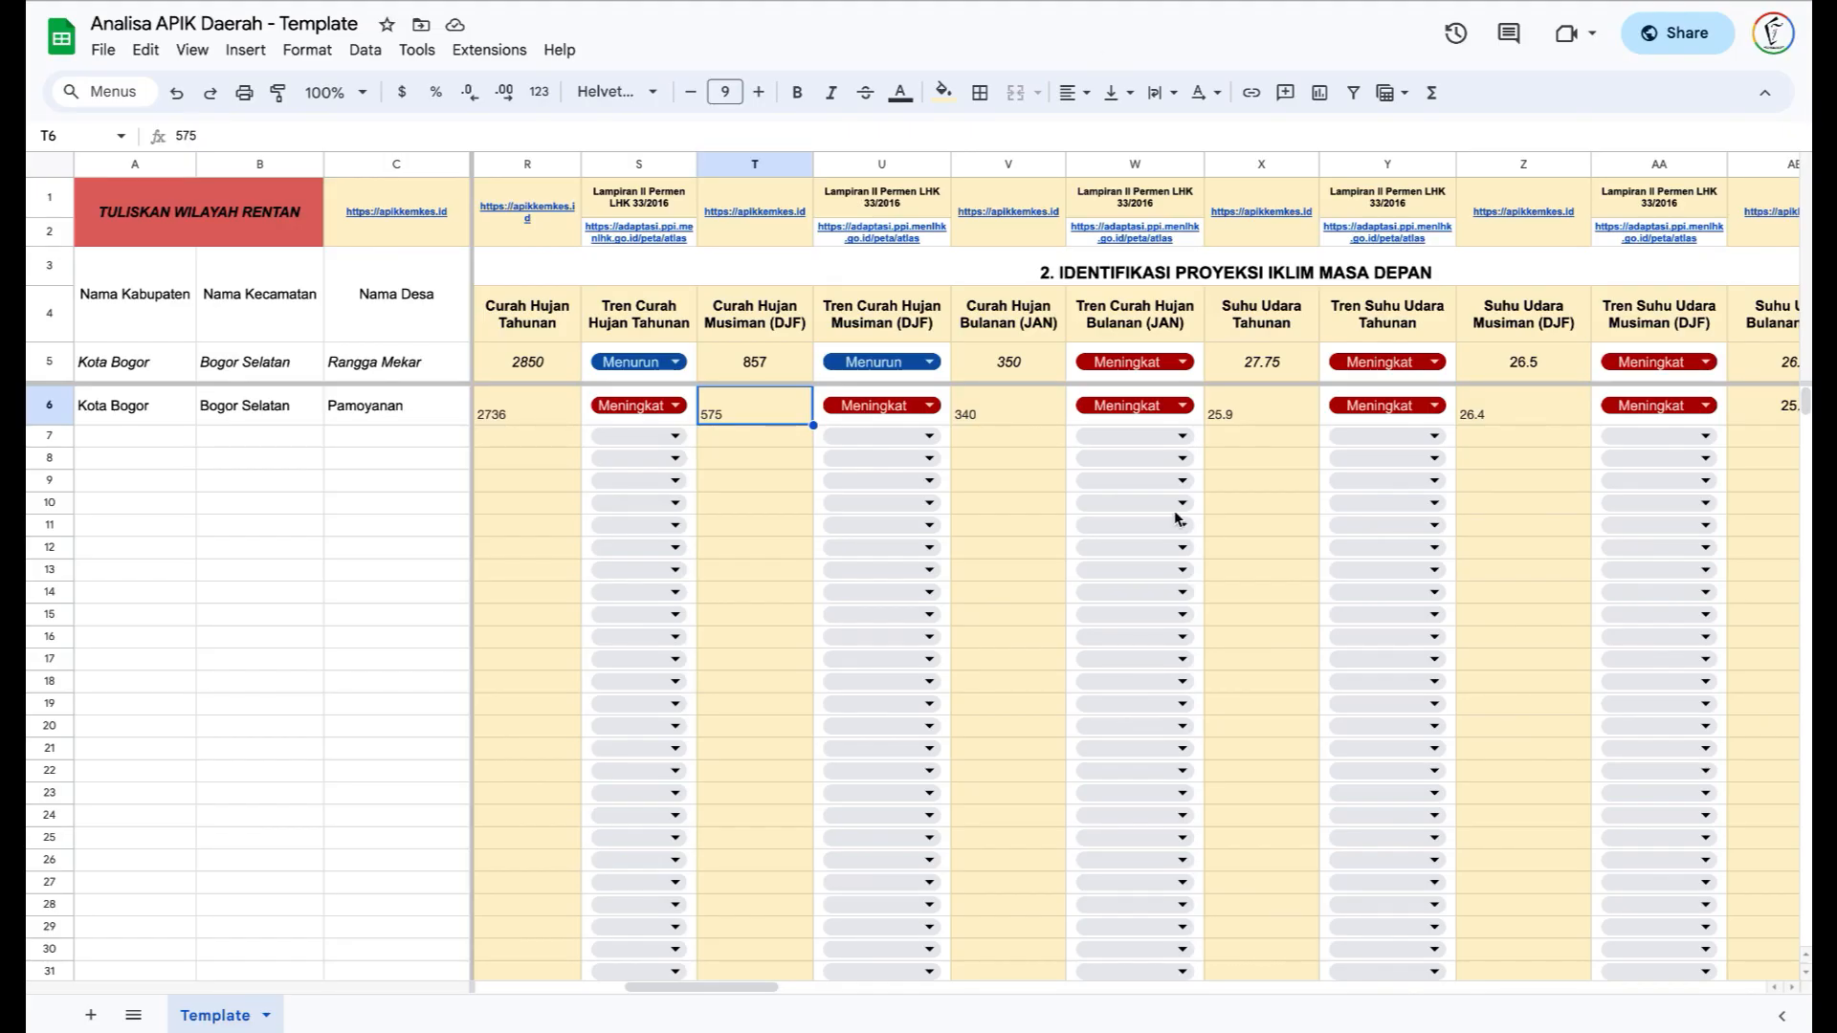
scroll(1258, 410, right, 2)
click(1258, 411)
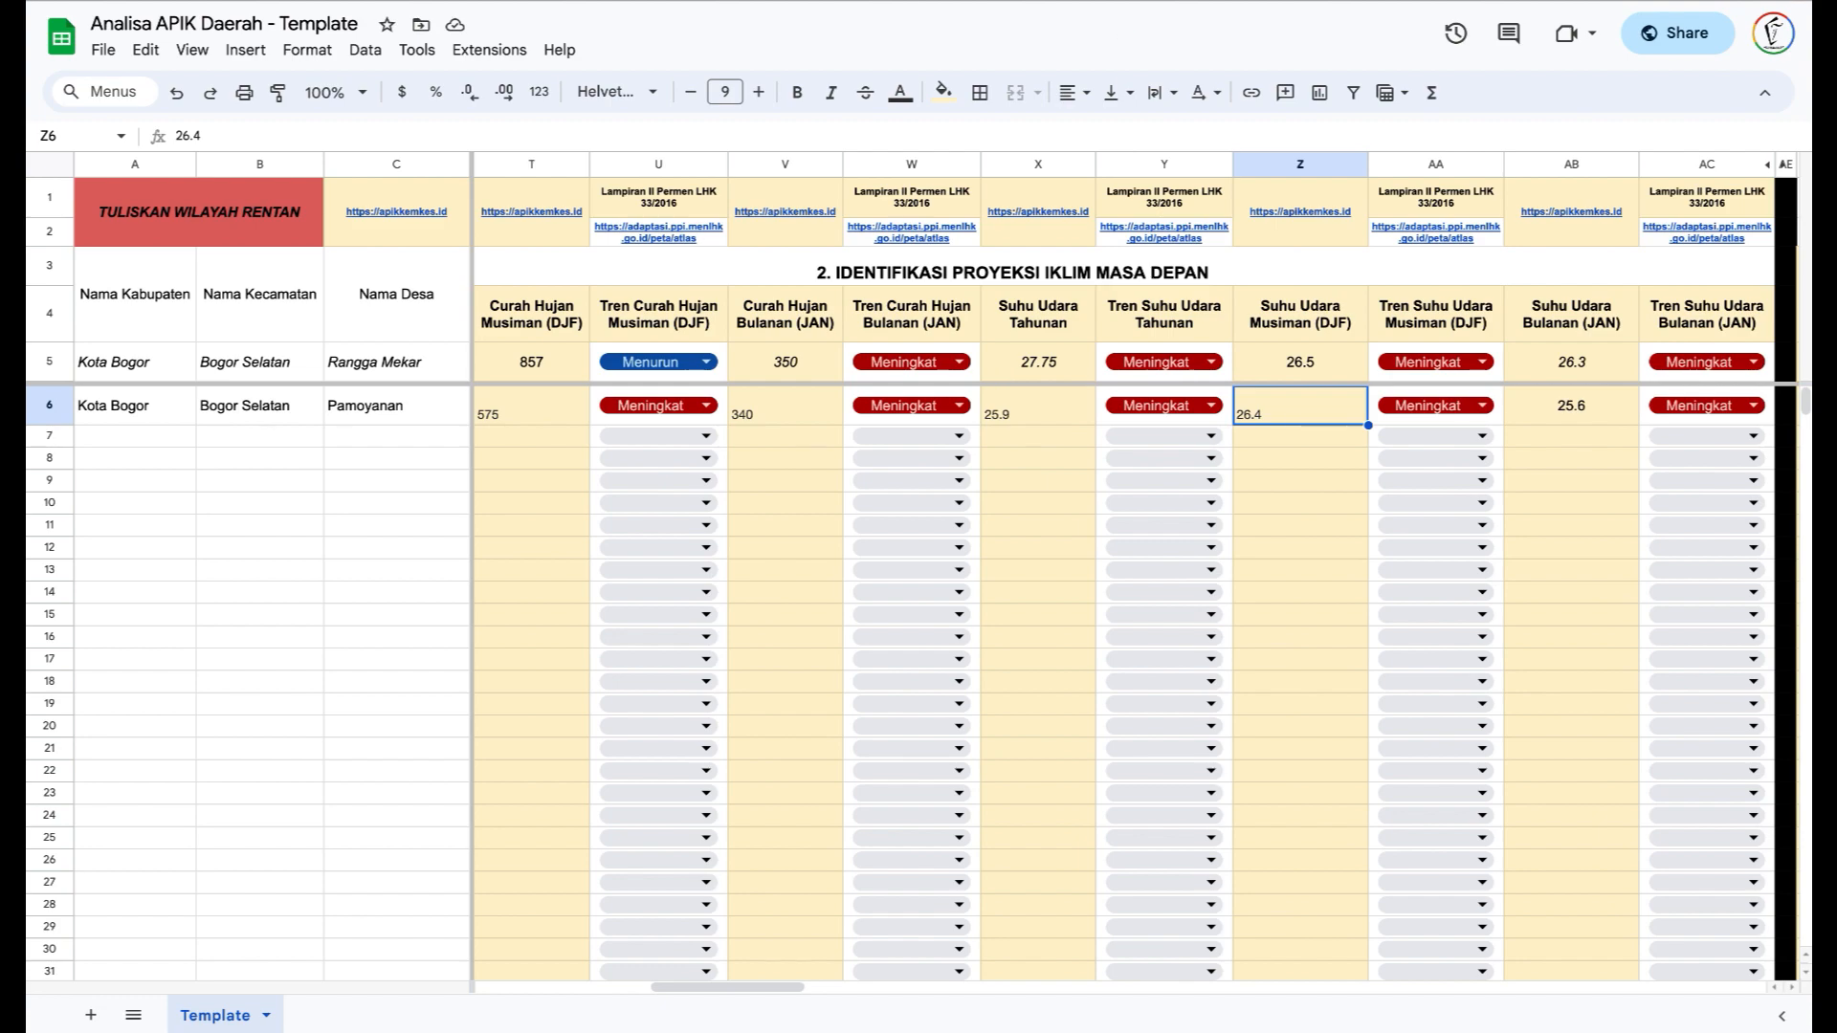
key(ctrl+Tab)
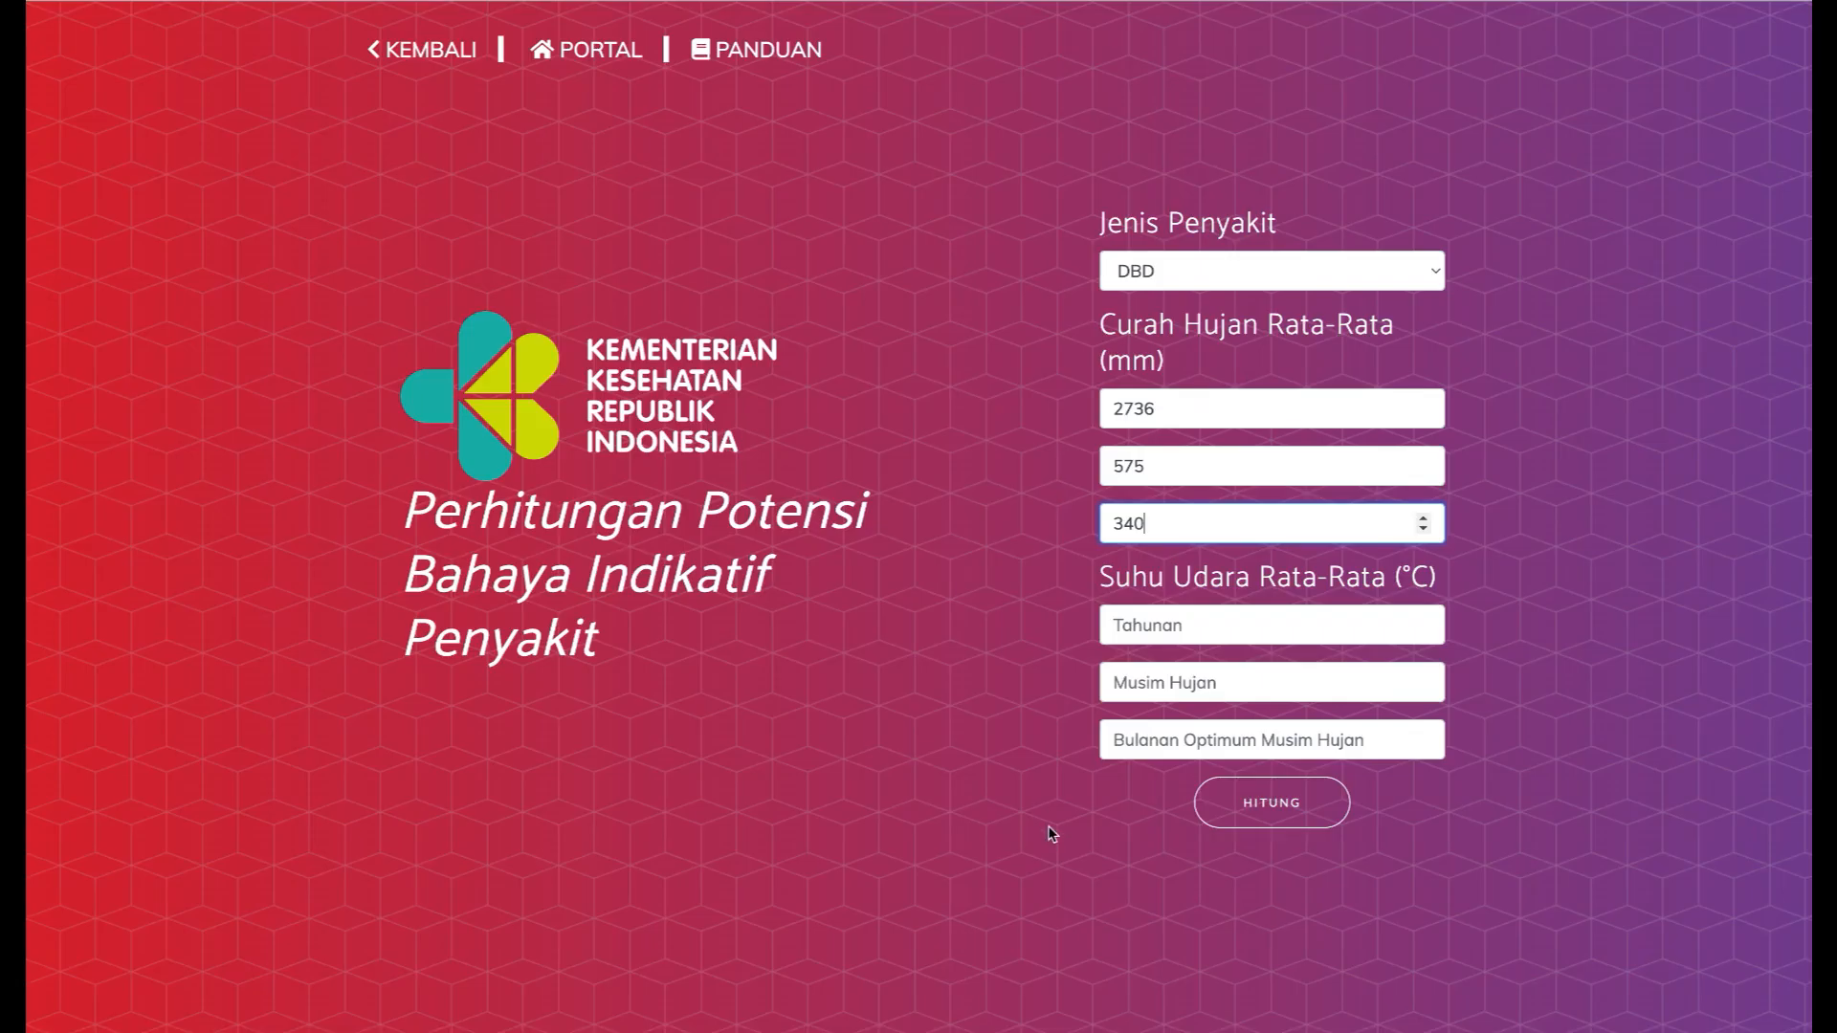
click(1161, 624)
text(25.9)
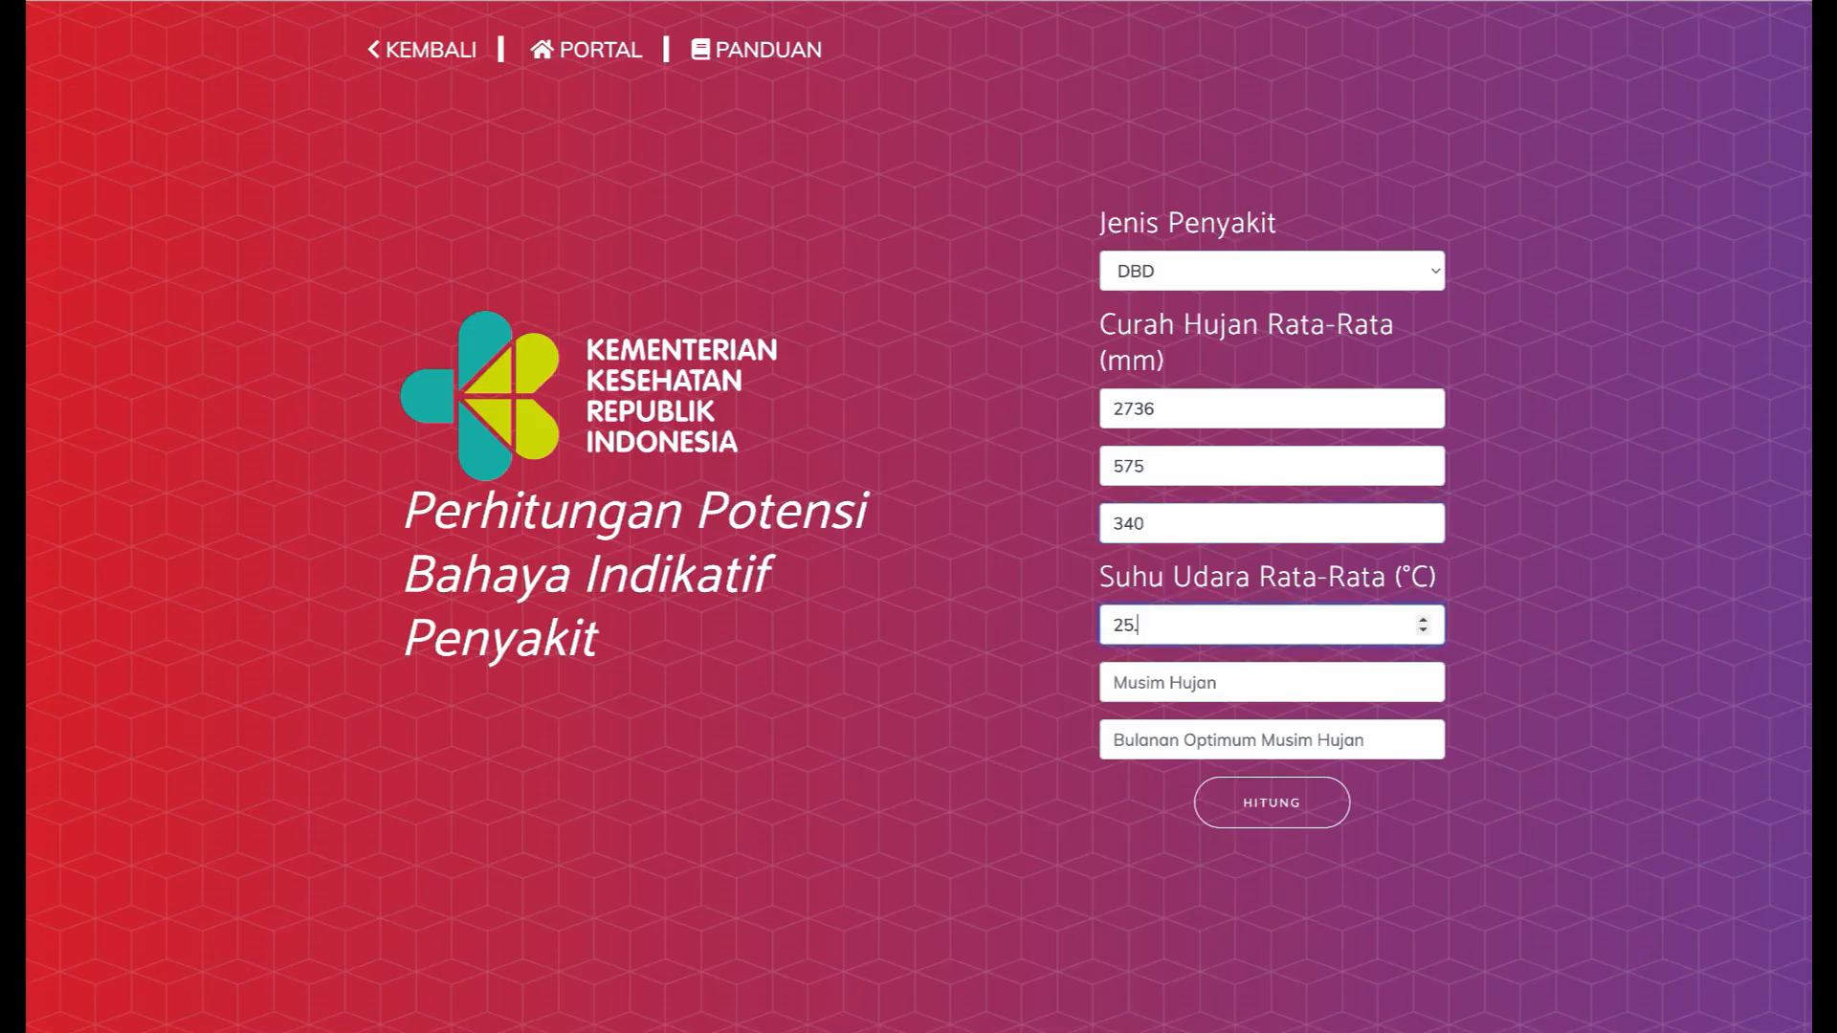
- Check Suhu Udara Musiman (DJF) in row 6 of the template and set the calculator's Musim Hujan air temperature to 26.4
click(1178, 689)
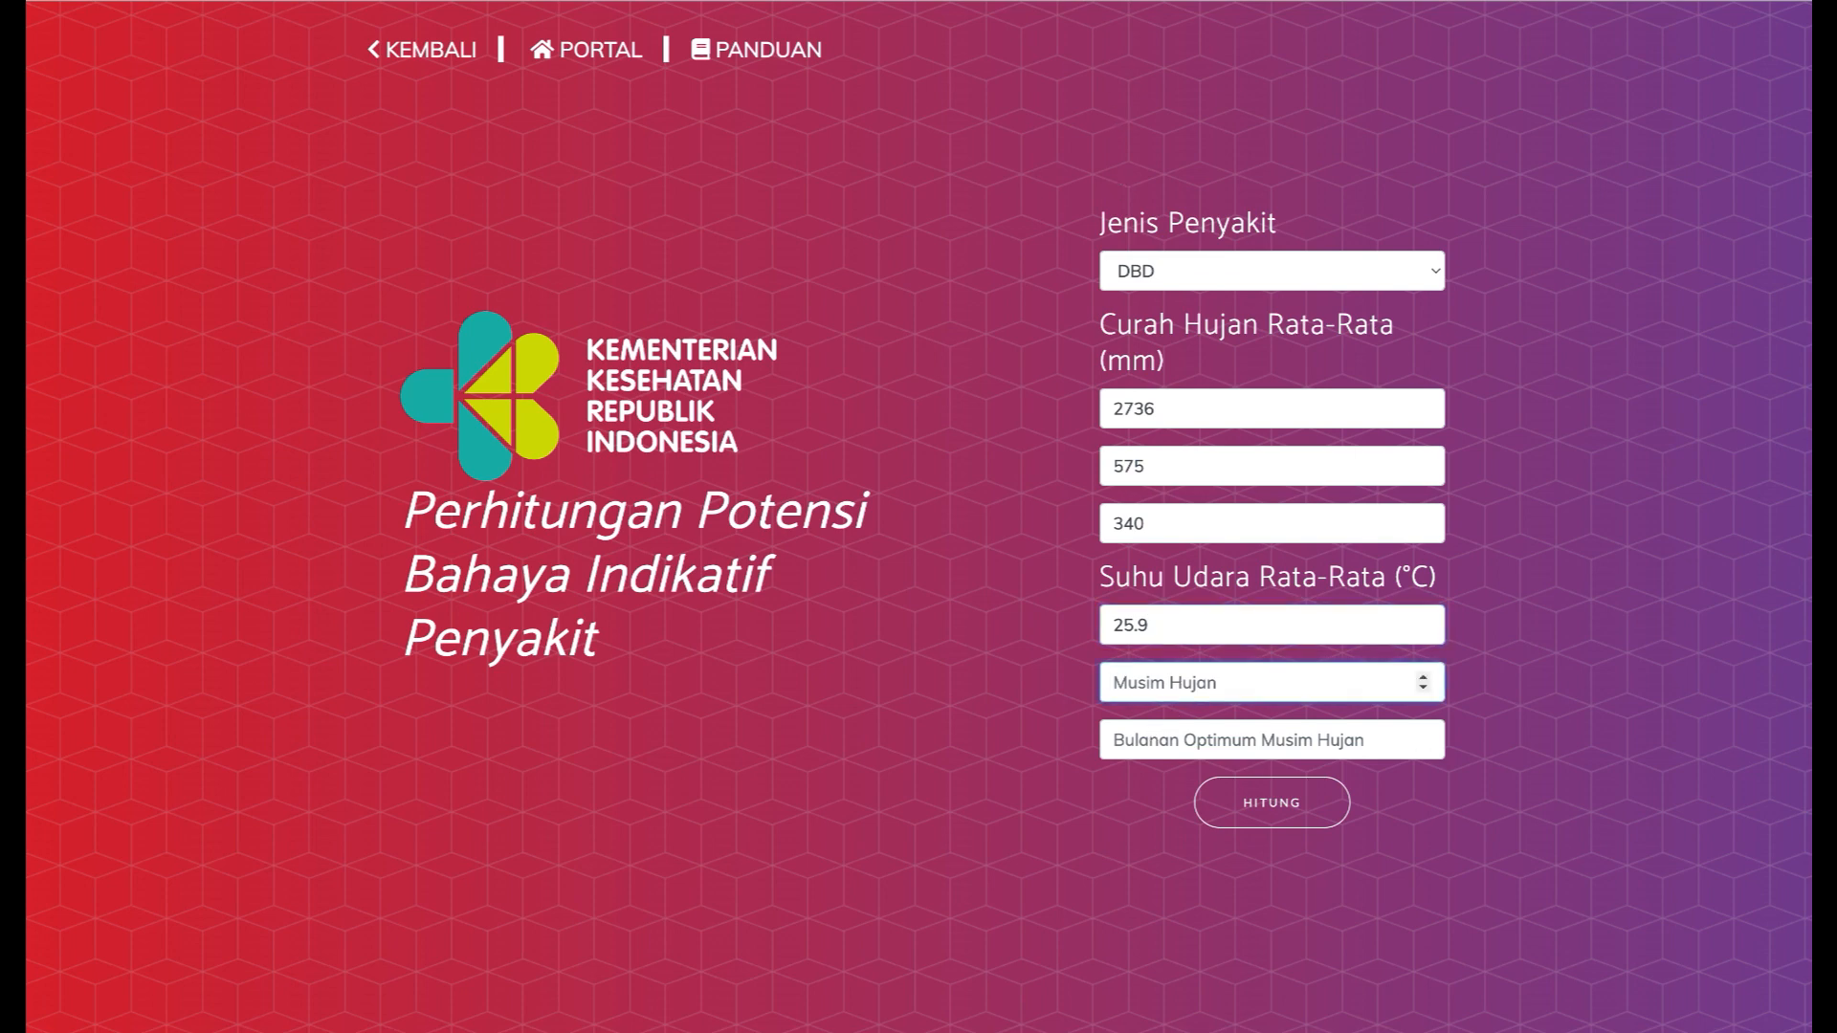
key(ctrl+Tab)
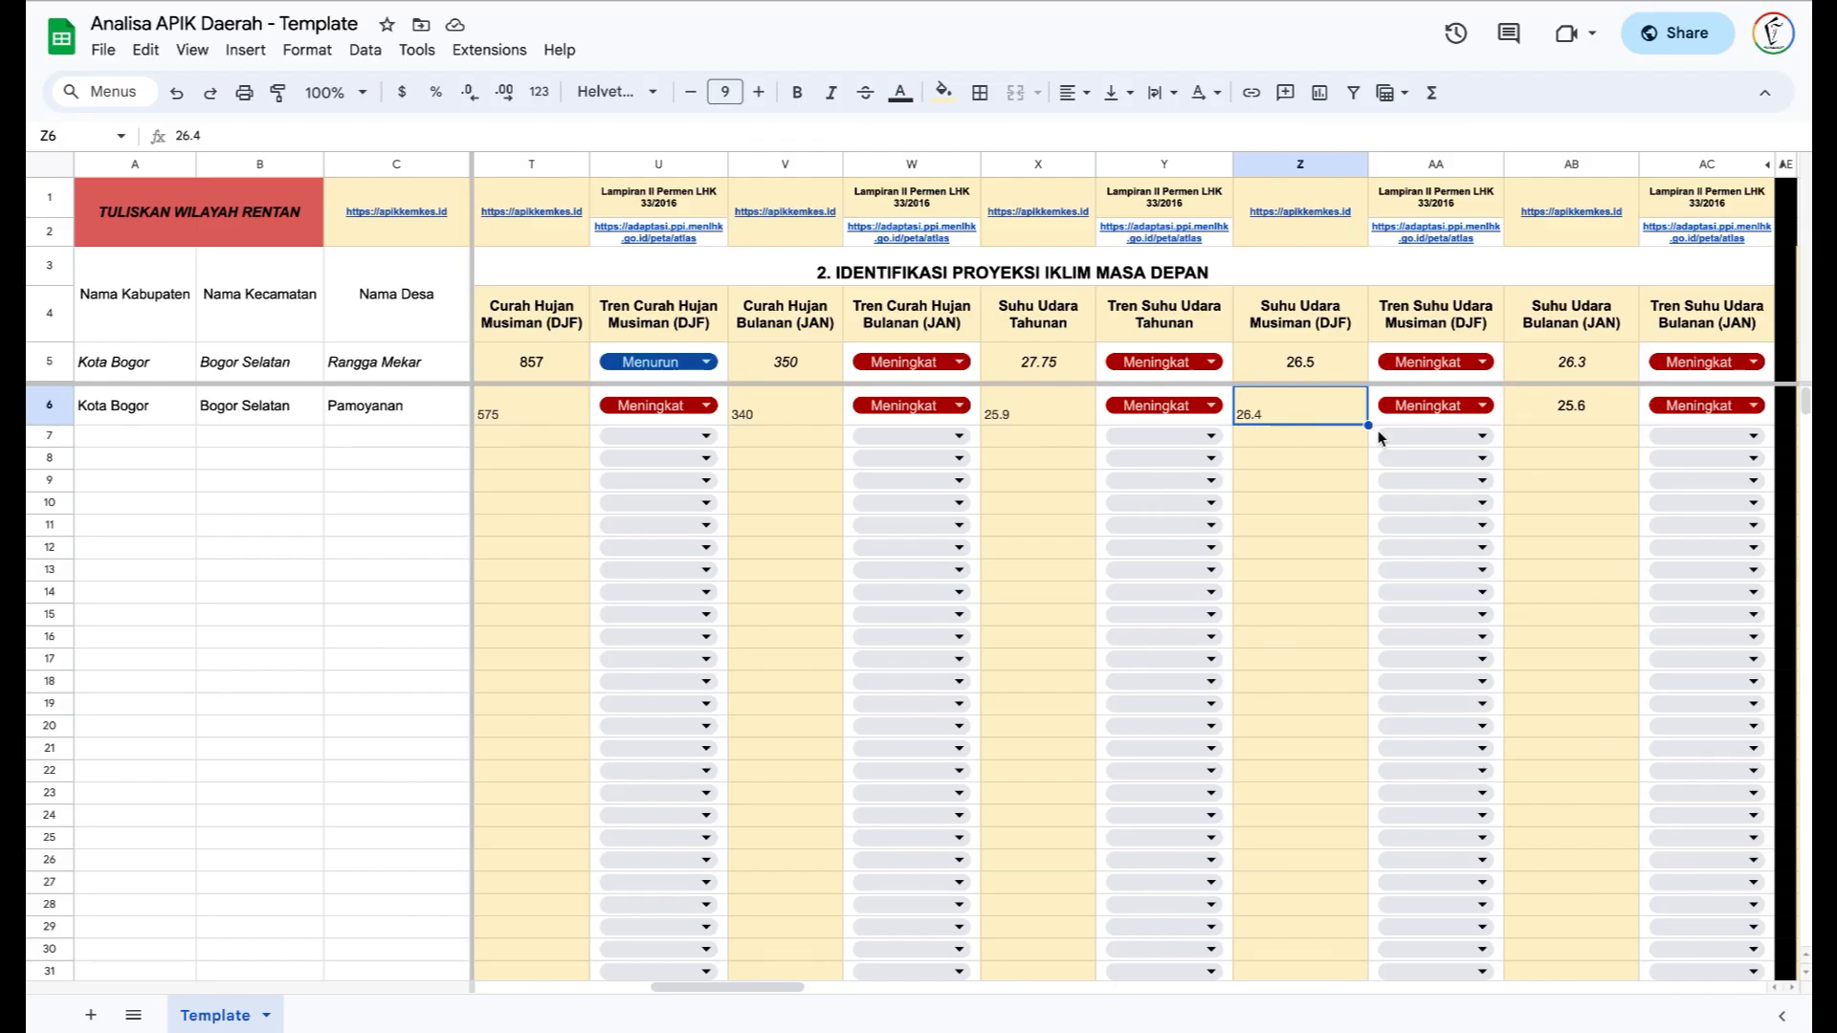
scroll(1377, 437, right, 2)
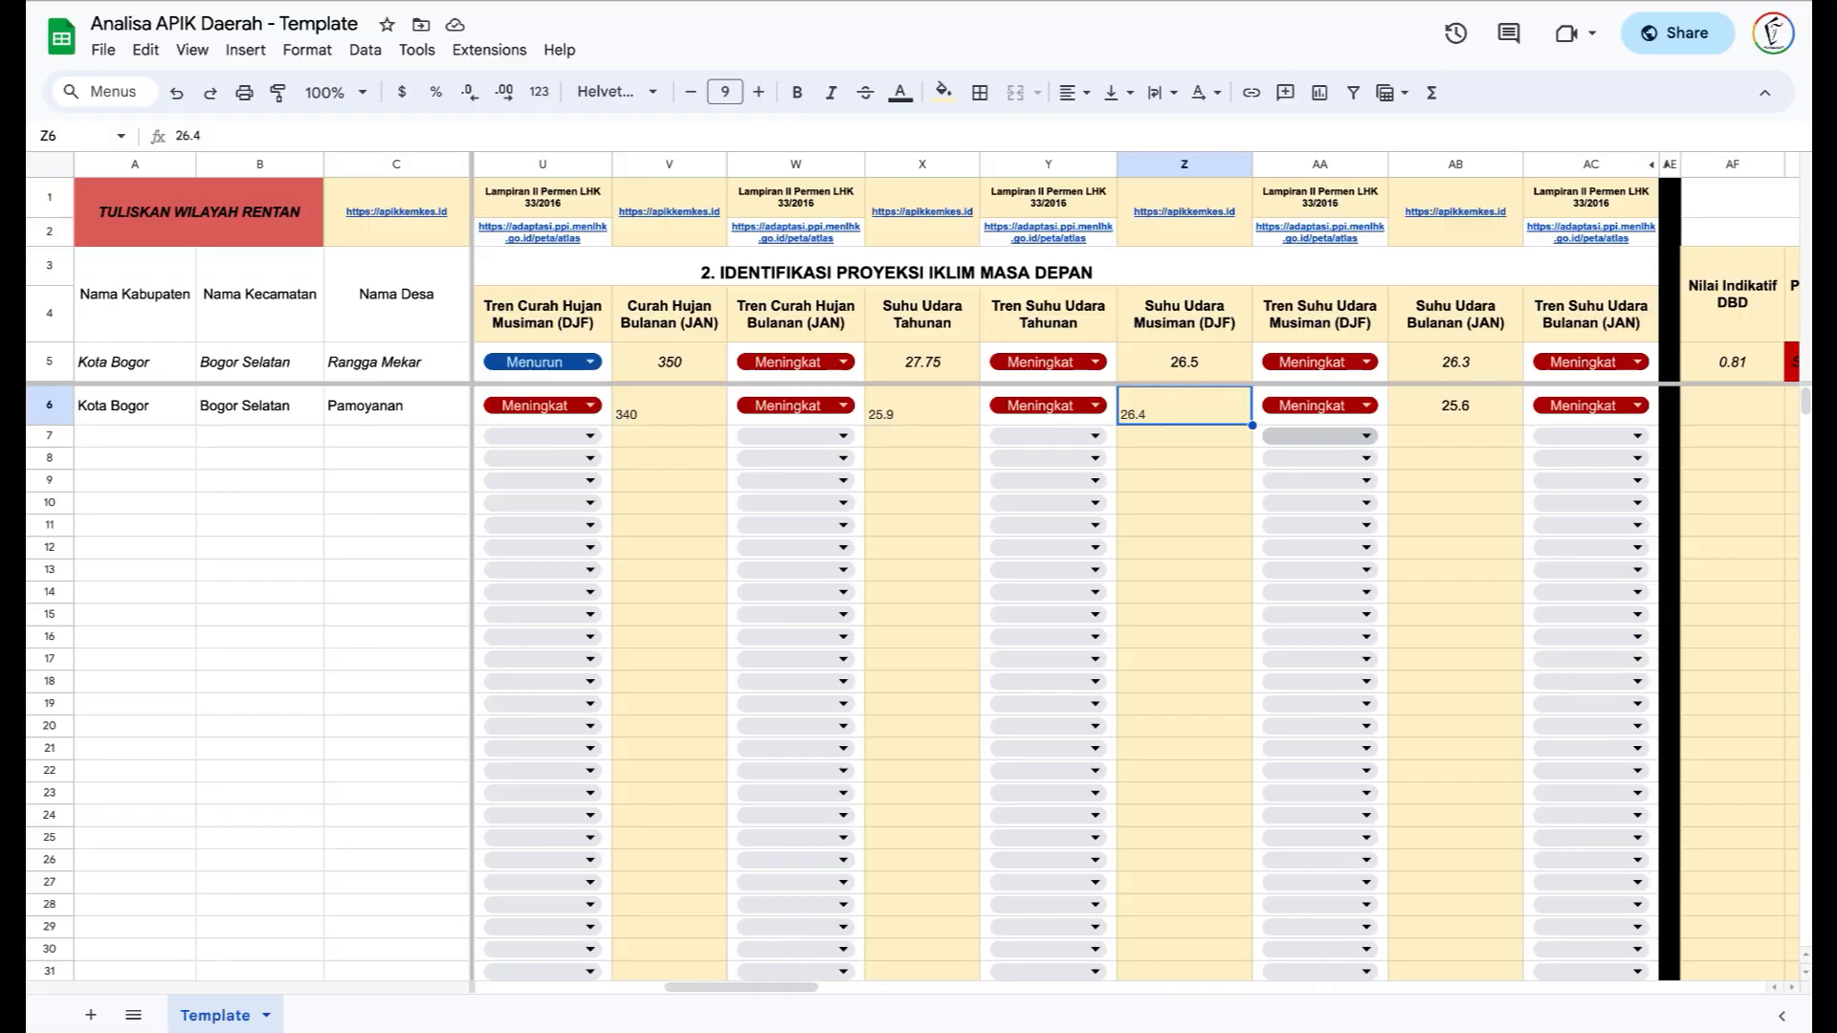
key(ctrl+Tab)
click(1187, 670)
text(26.4)
- Set the Bulanan Optimum Musim Hujan air temperature to 25.6 from the template and calculate the DBD hazard potential
click(1184, 737)
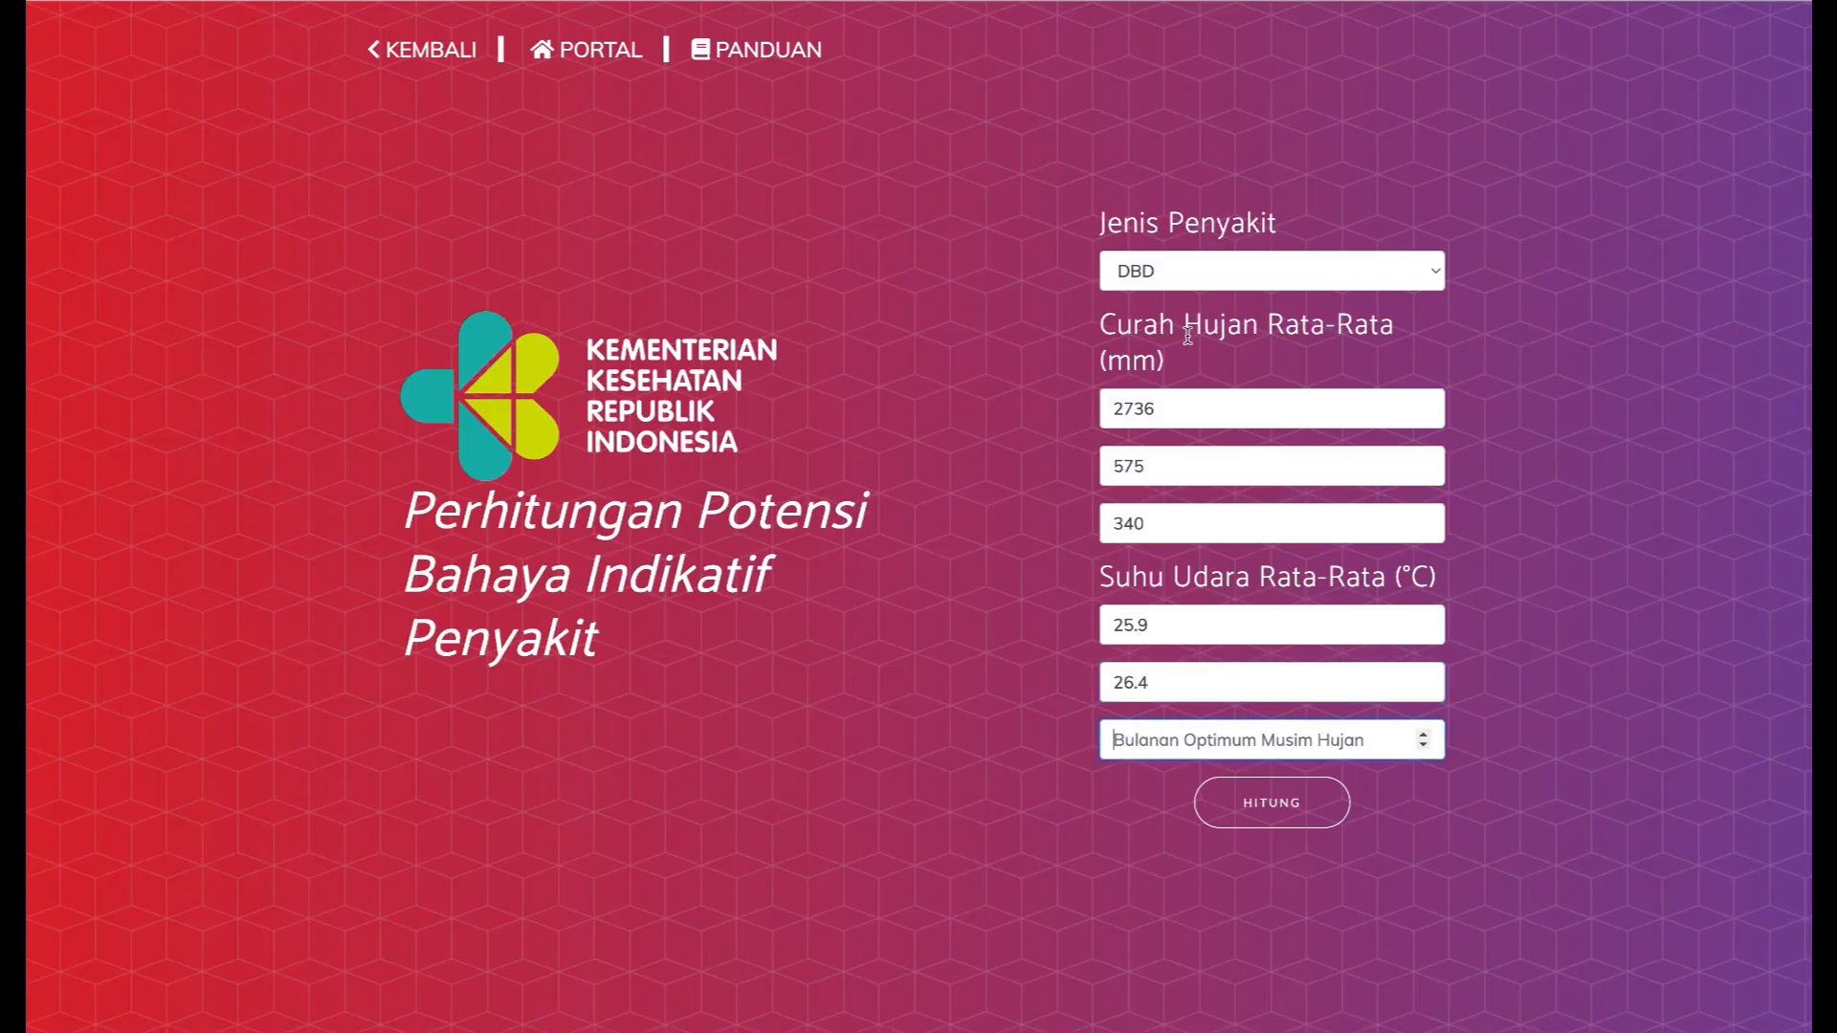
key(ctrl+Tab)
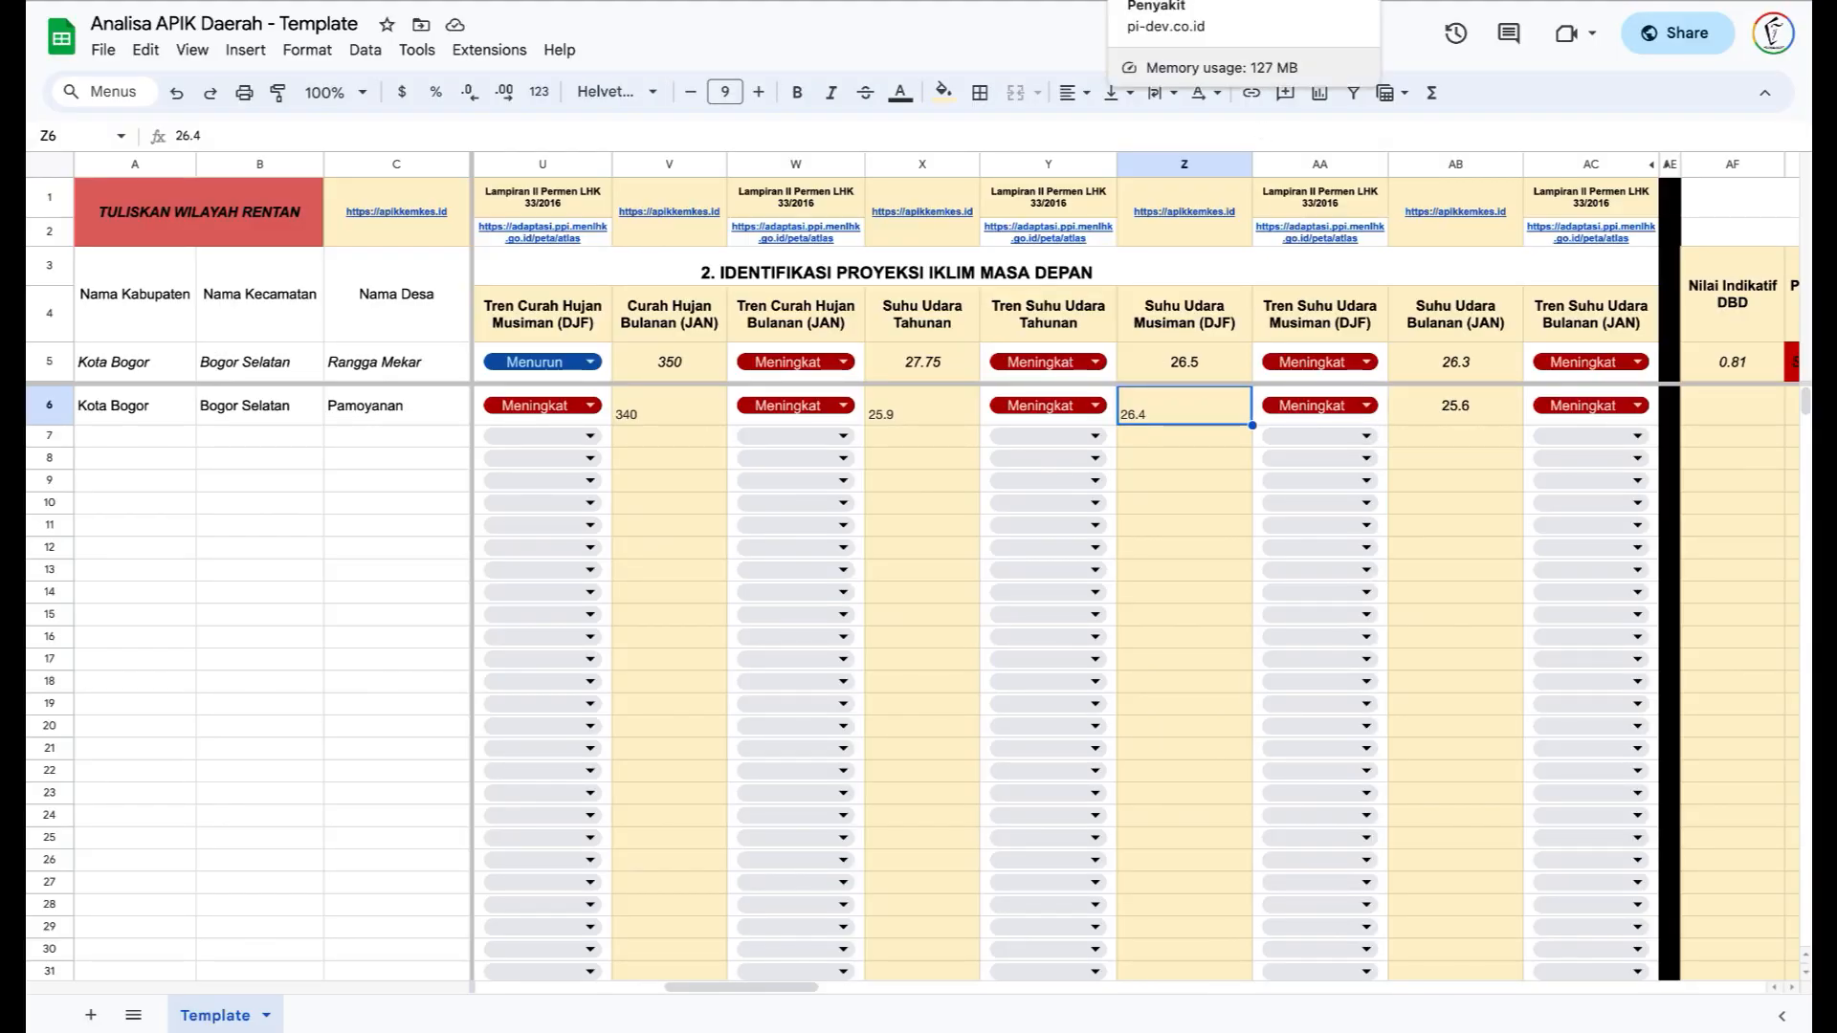
key(ctrl+shift+Tab)
text(25.6)
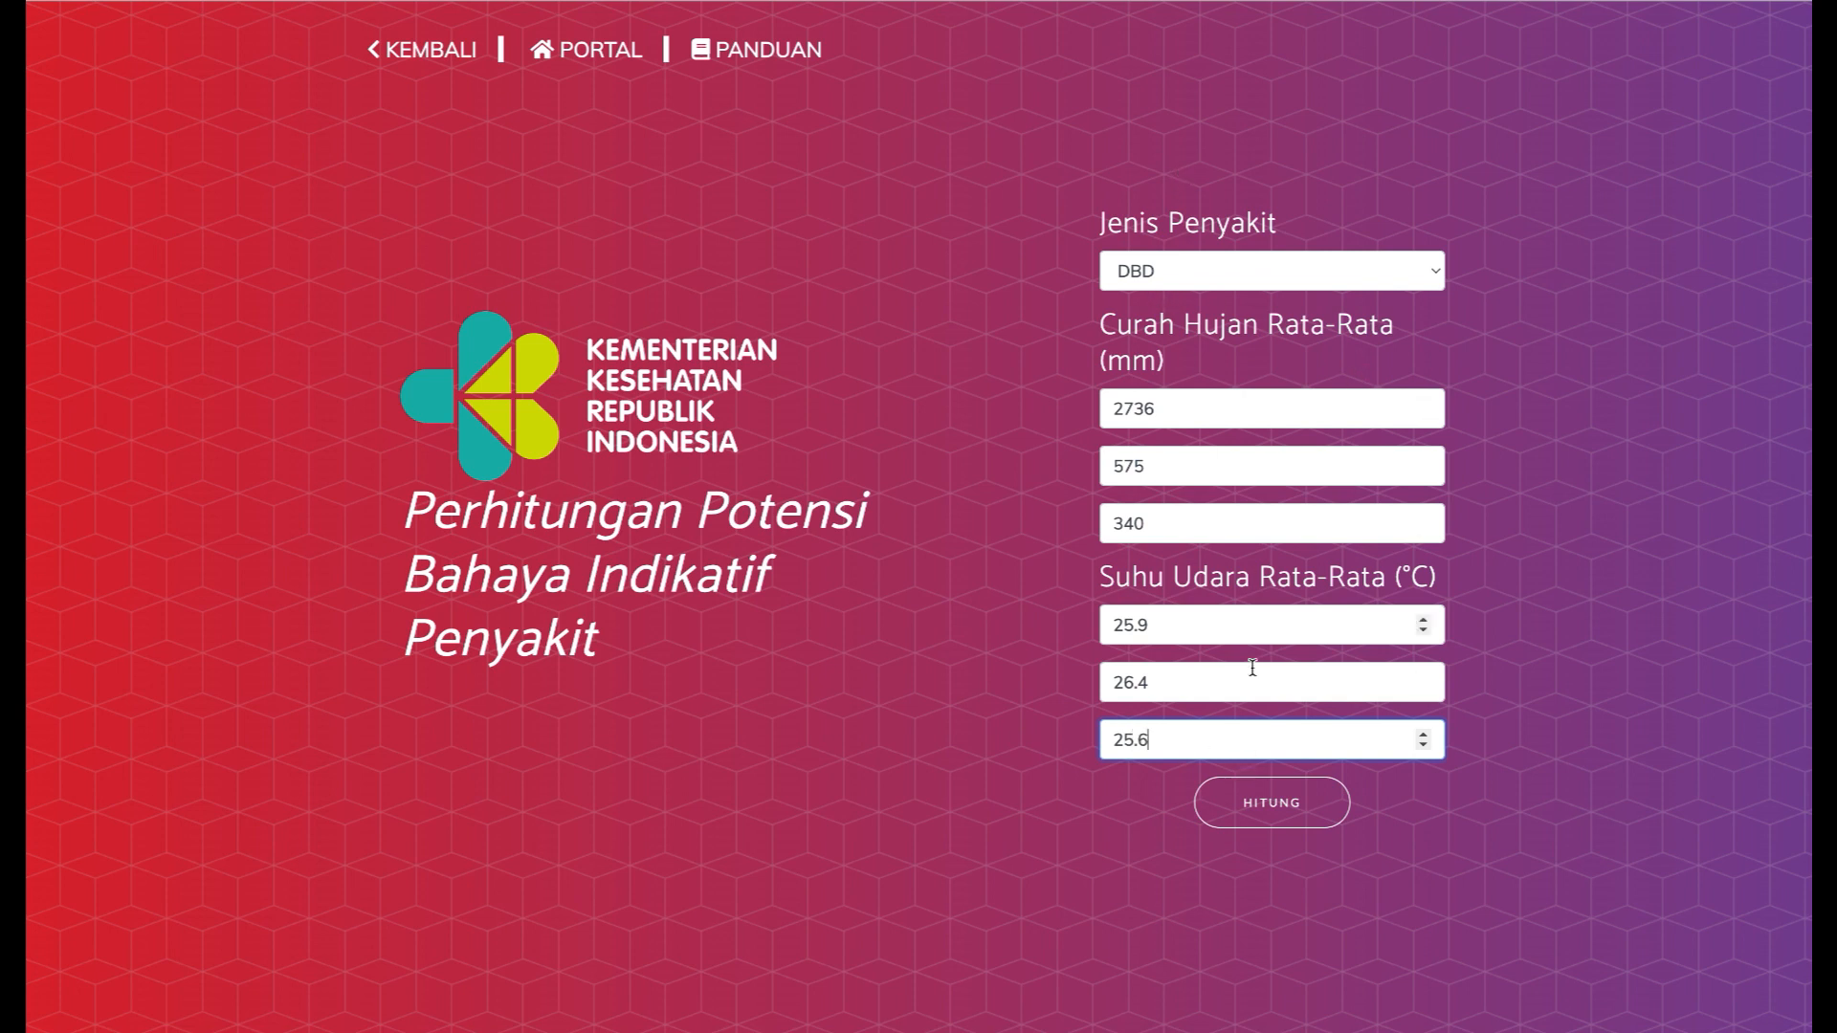
click(1270, 804)
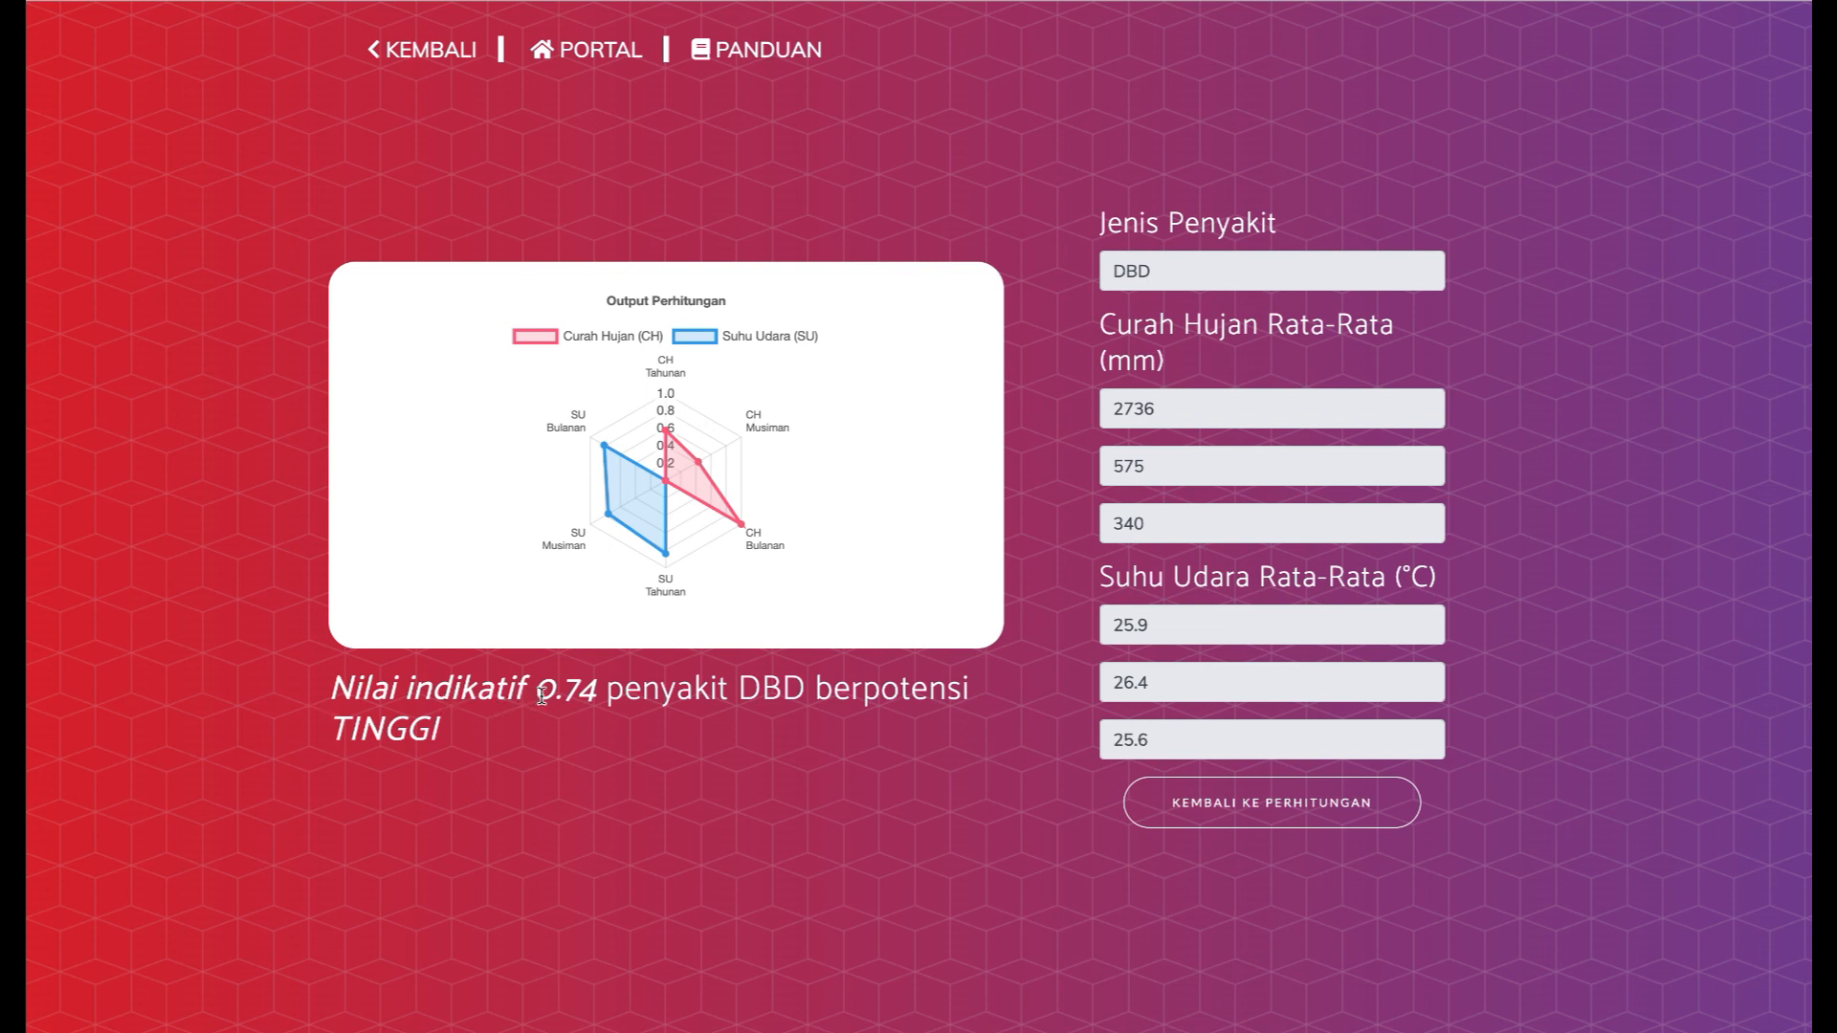
- Copy the calculated DBD indicative value 0.74 into Nilai Indikatif DBD in row 6 of the template
drag(532, 695, 608, 695)
key(ctrl+c)
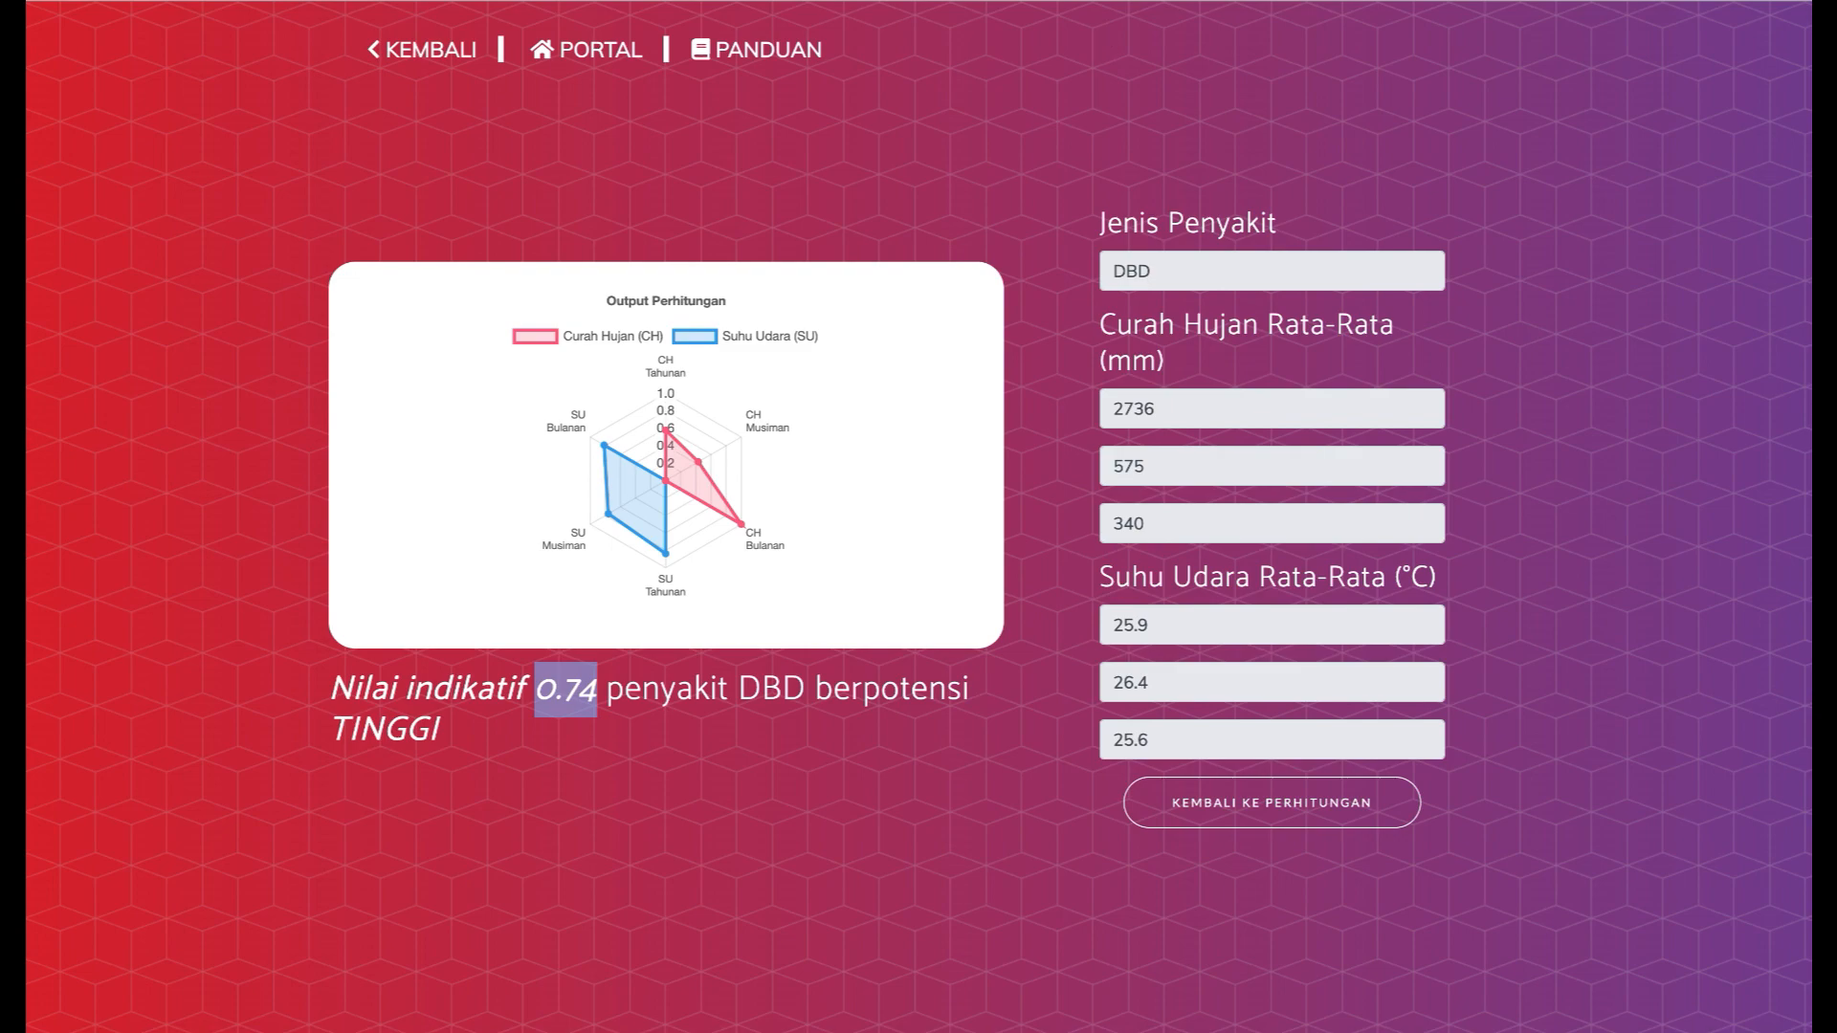
click(1138, 2)
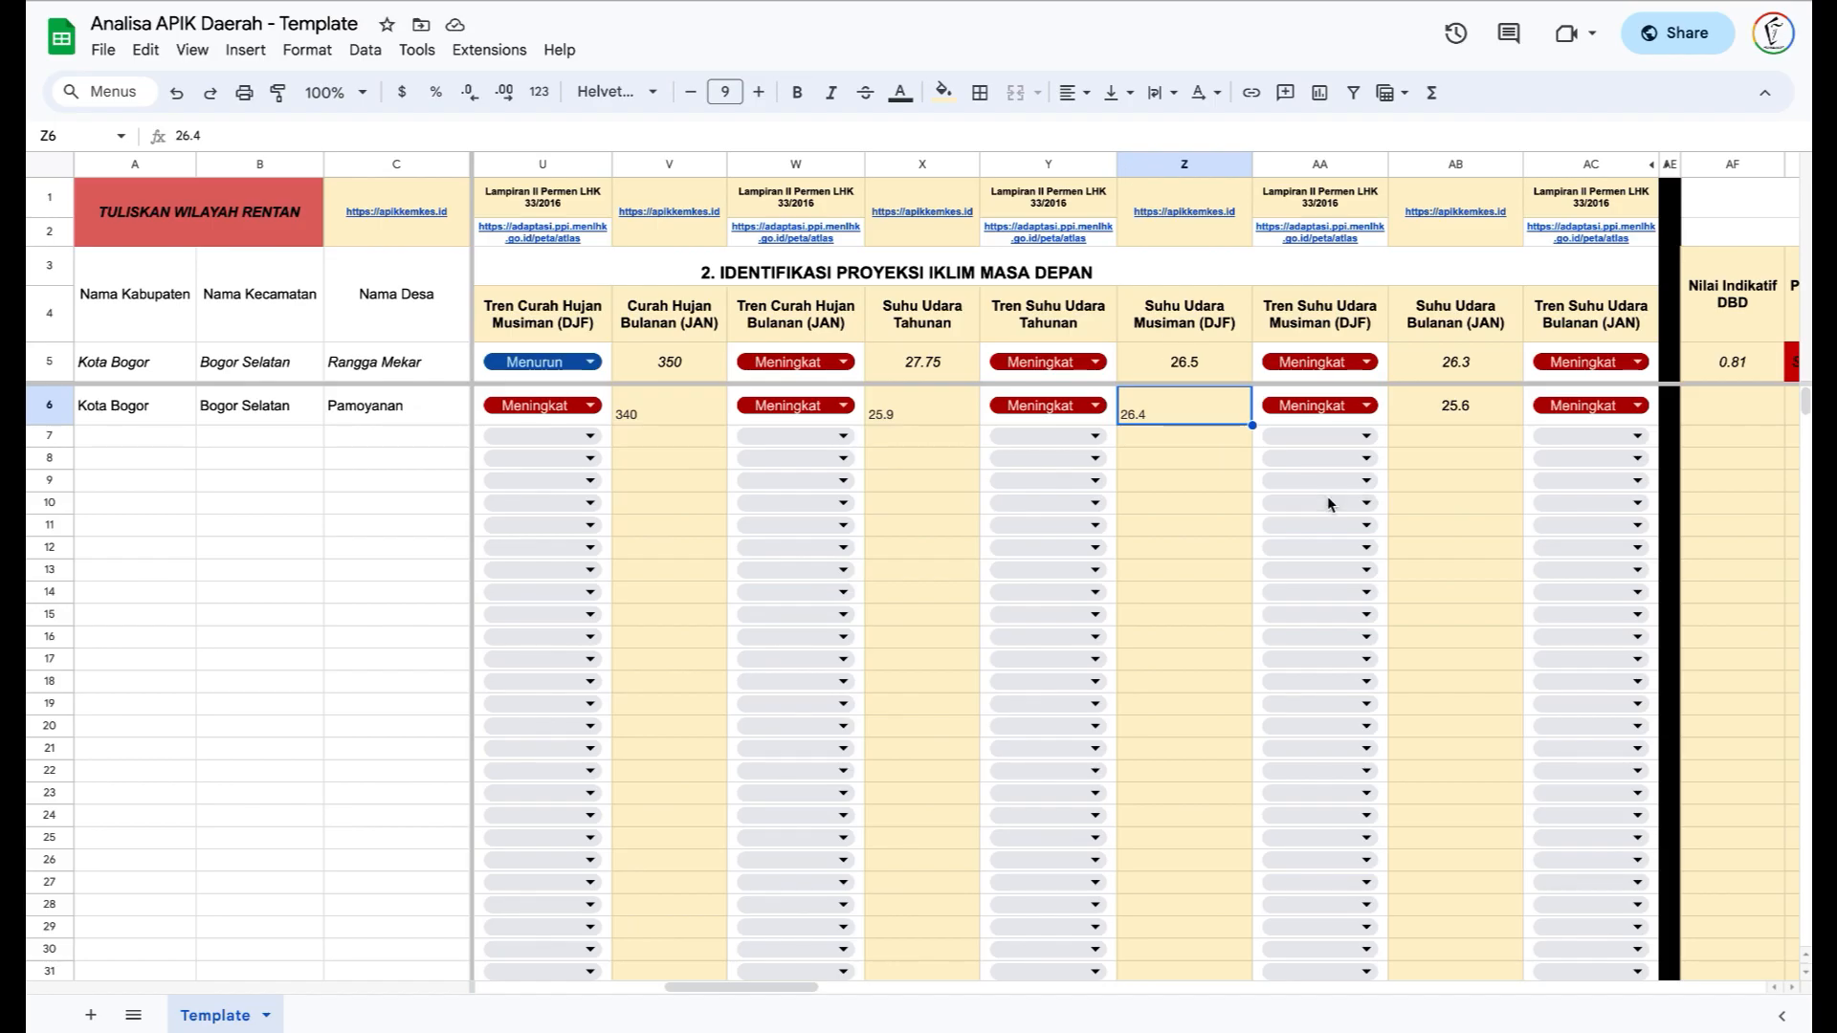
scroll(1328, 503, right, 3)
scroll(1328, 496, right, 2)
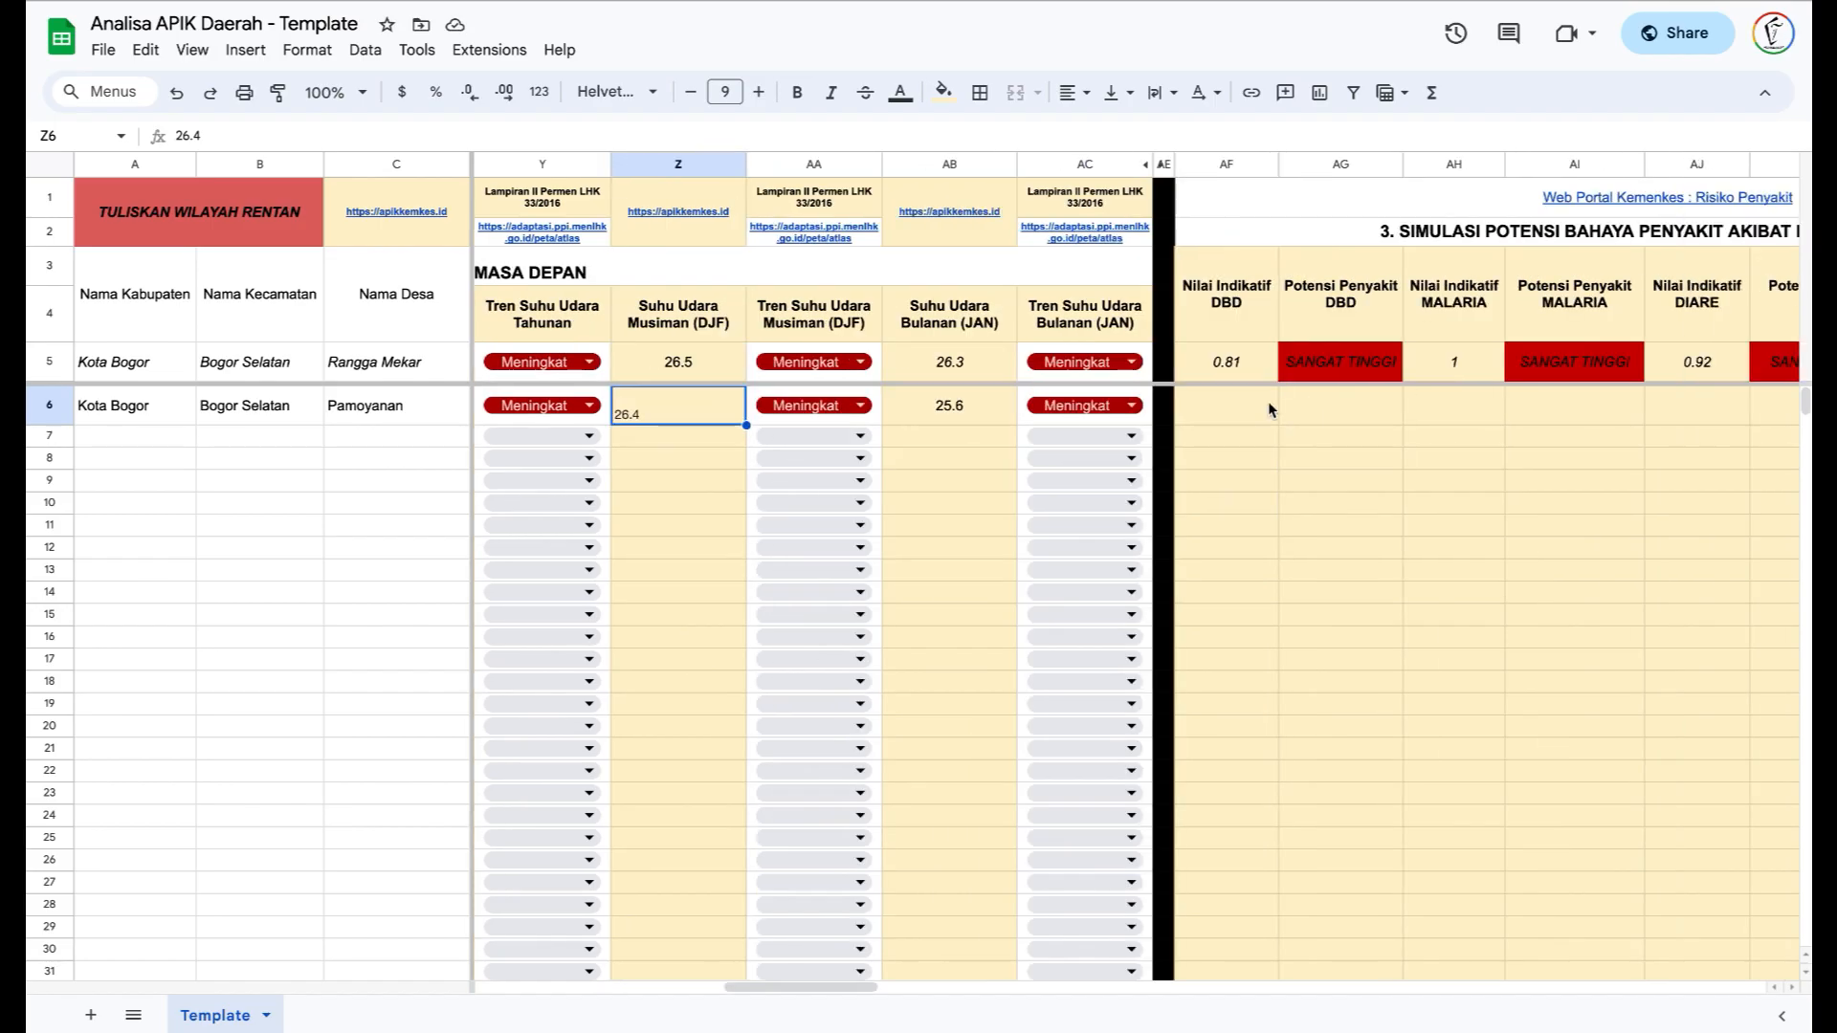
click(1228, 404)
click(1089, 136)
key(ctrl+v)
key(Return)
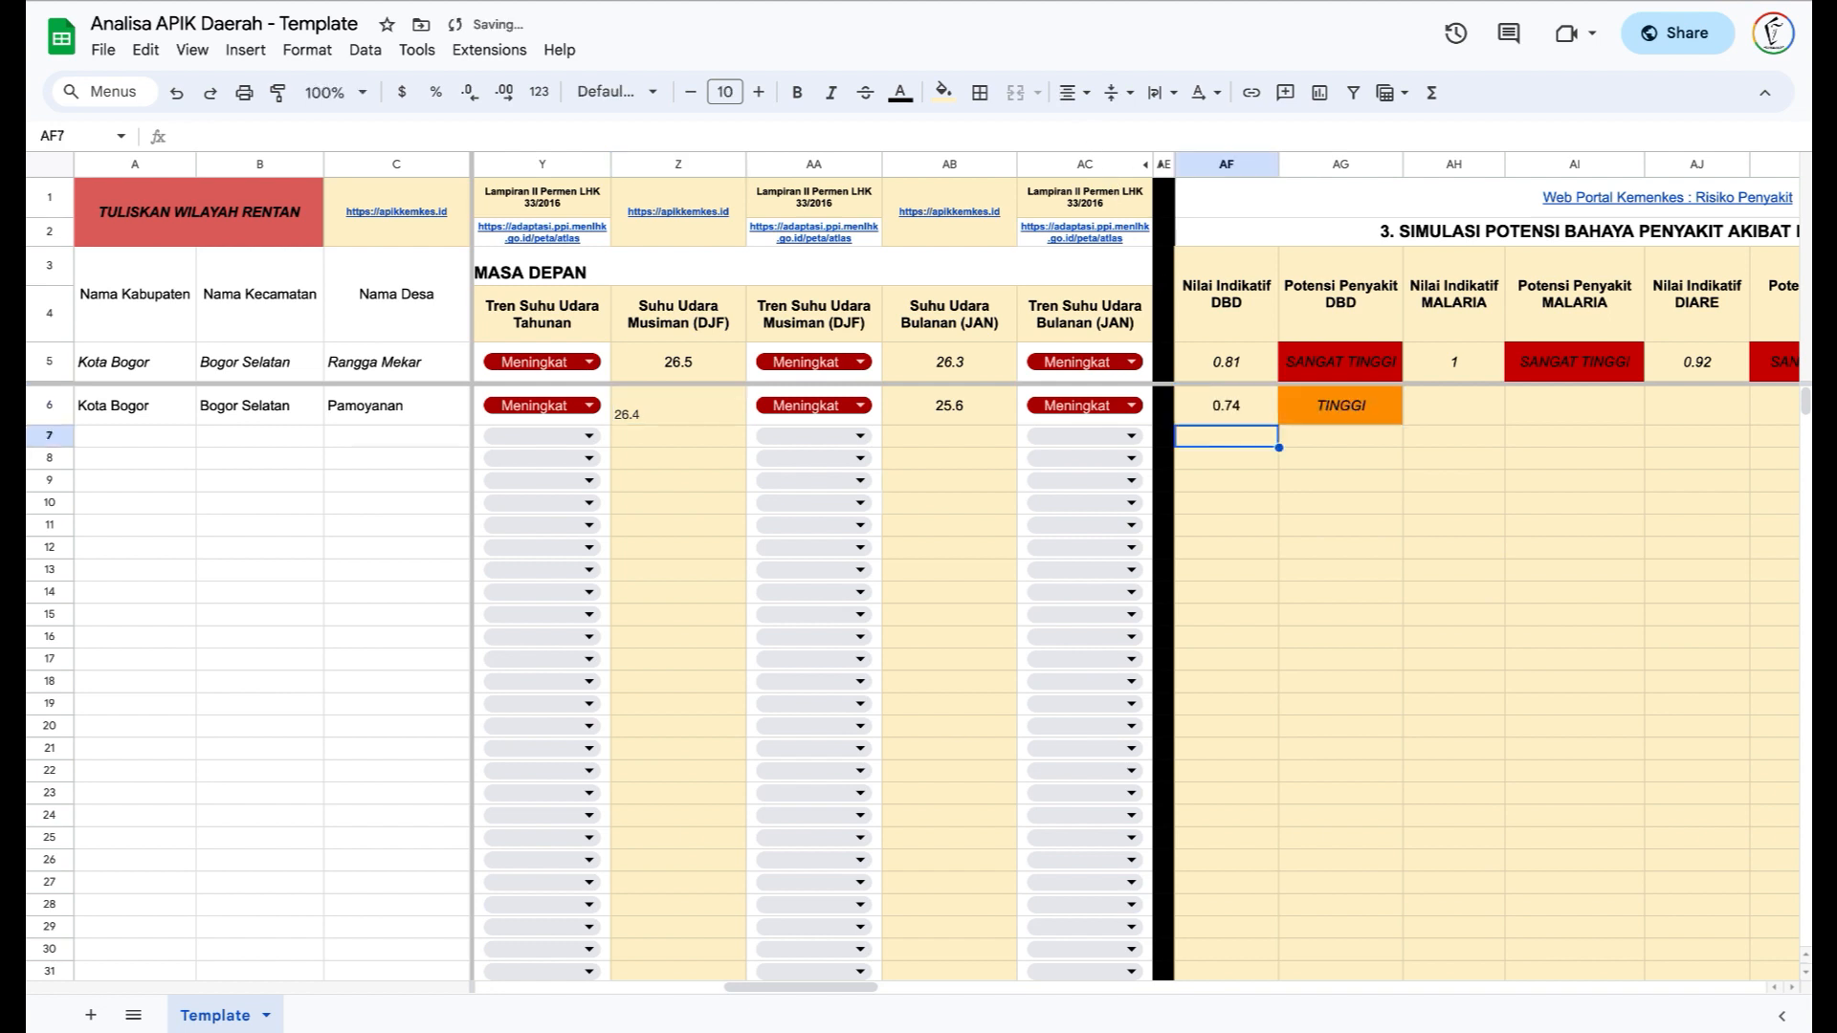
- Examine the row 6 hazard cells from DBD through Malaria, Diare and Pneumonia, ending on Nilai Indikatif MALARIA
key(Up)
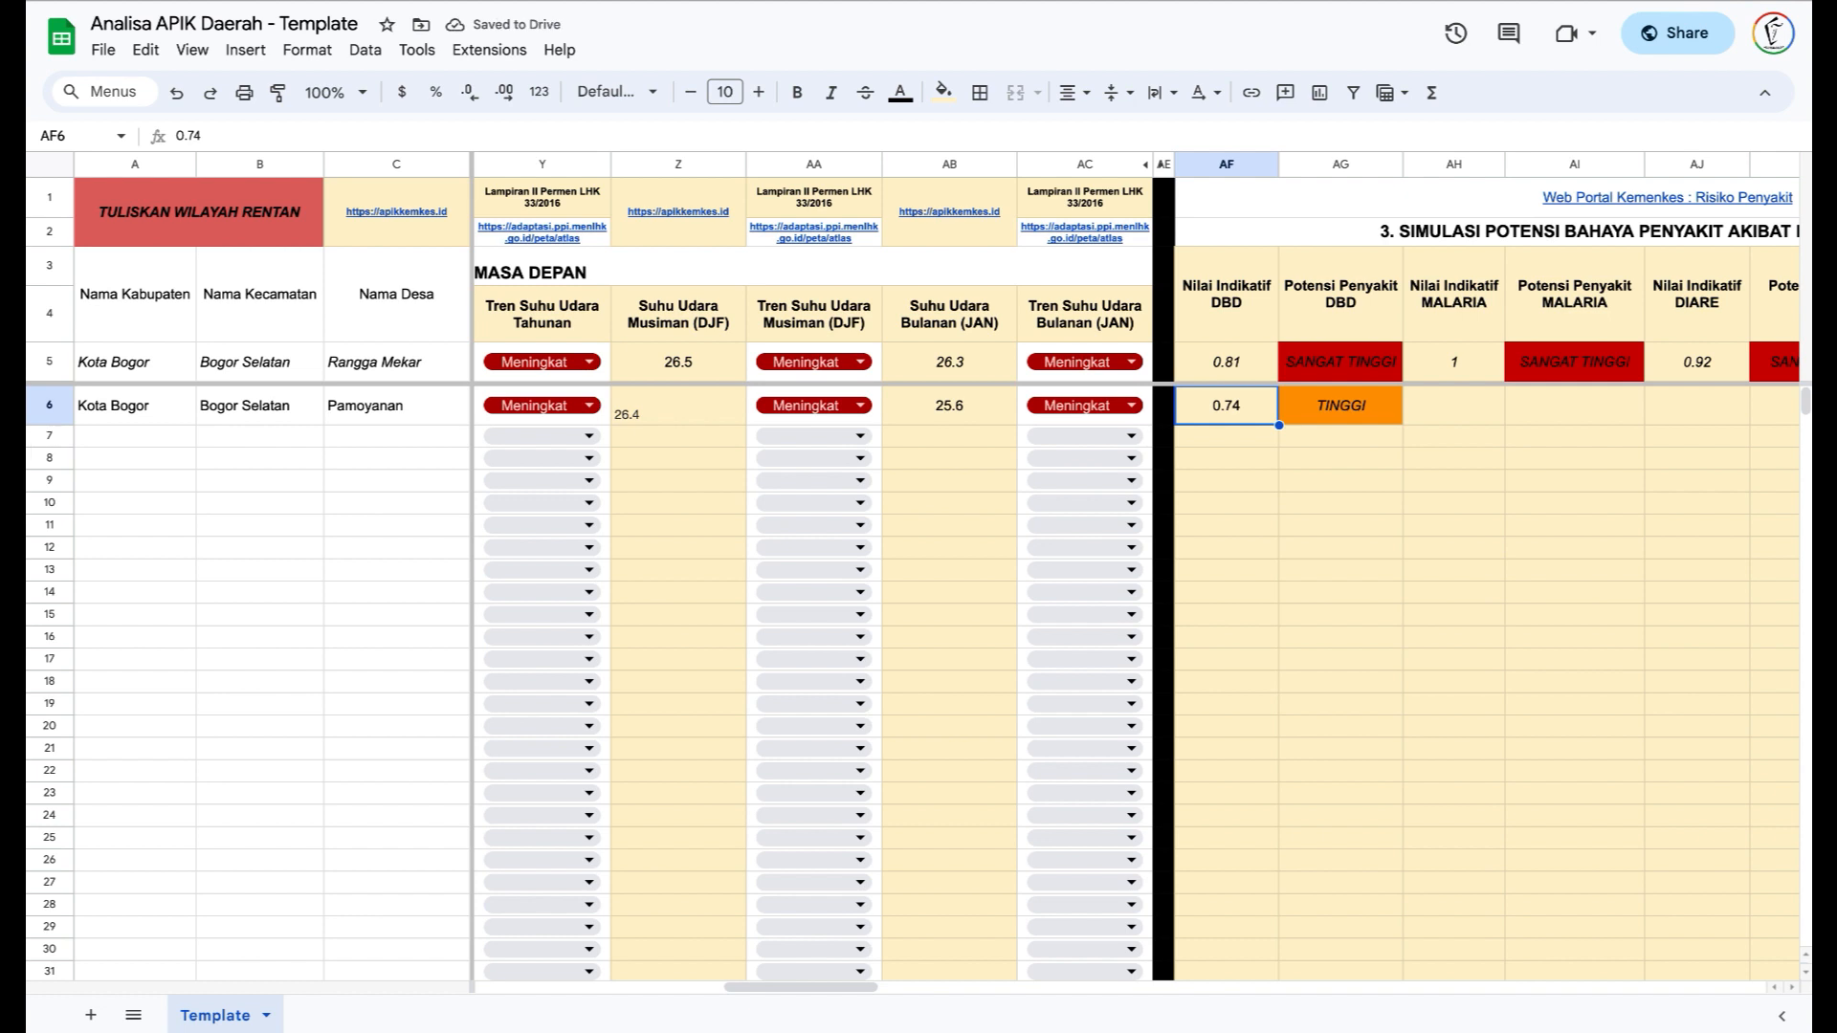
key(Right)
key(Right)
key(Right)
key(Right)
key(Right)
key(Right)
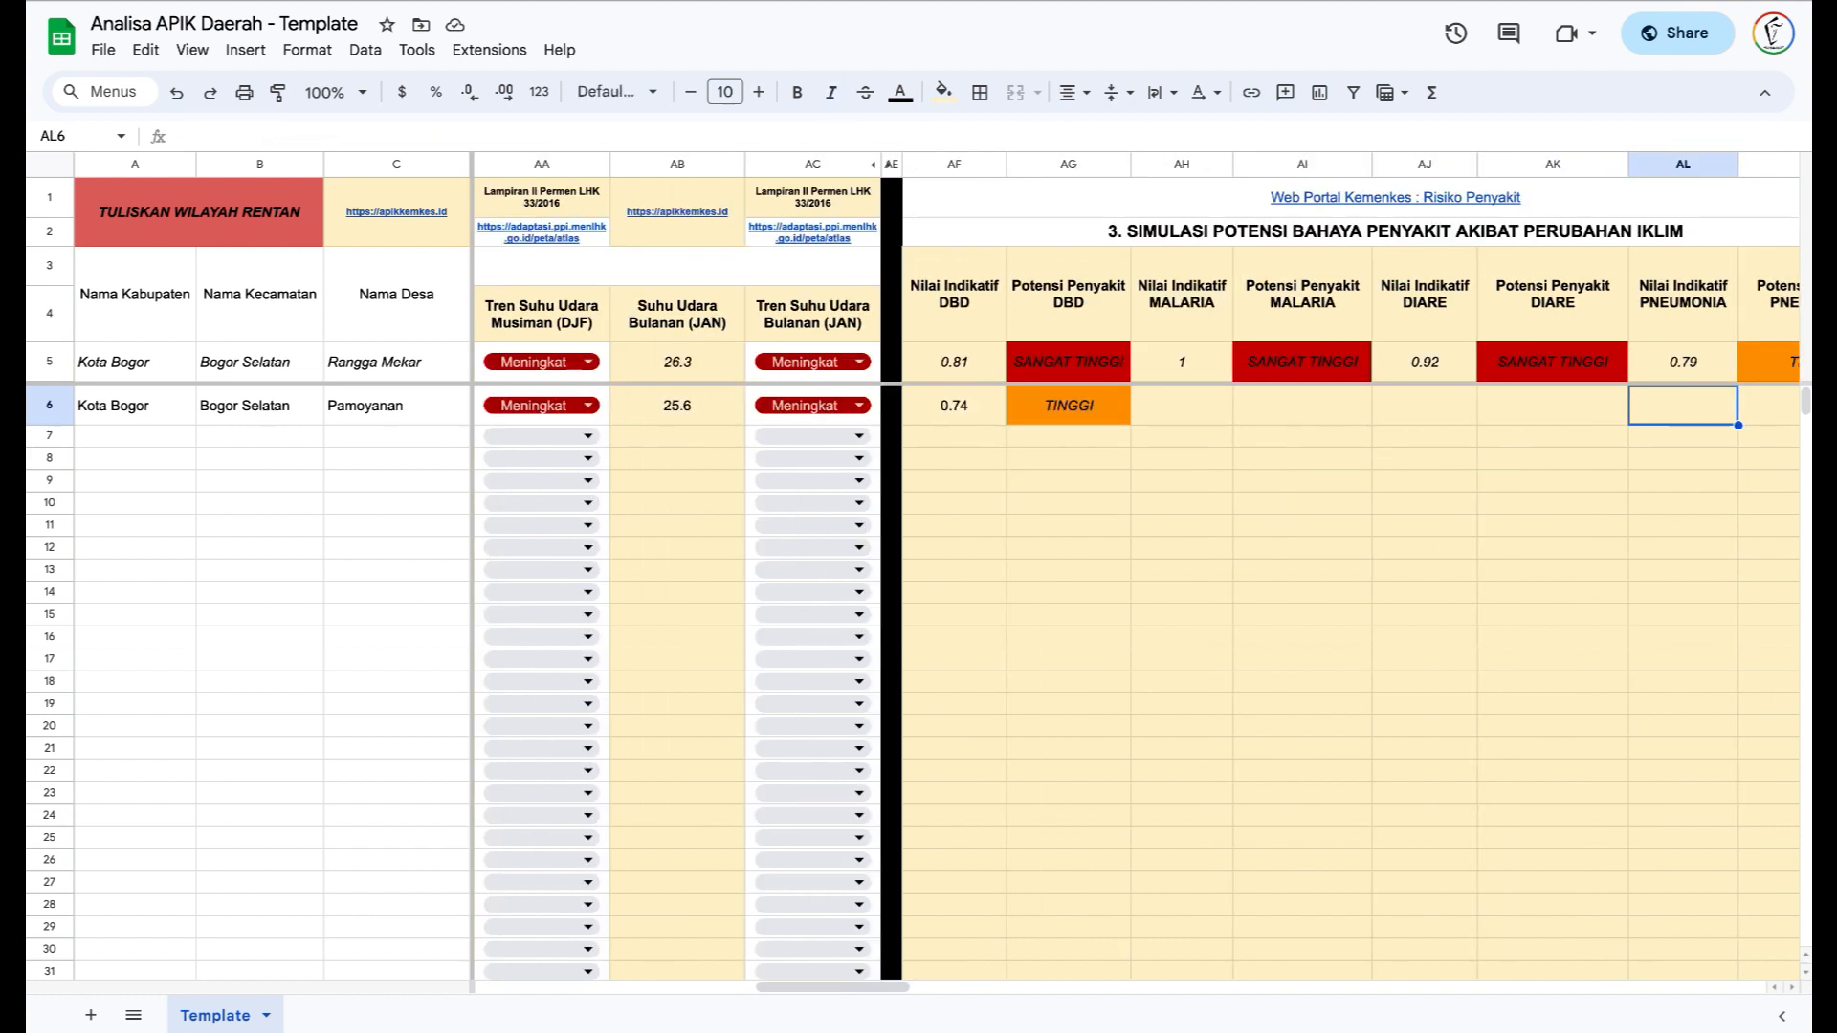
key(Right)
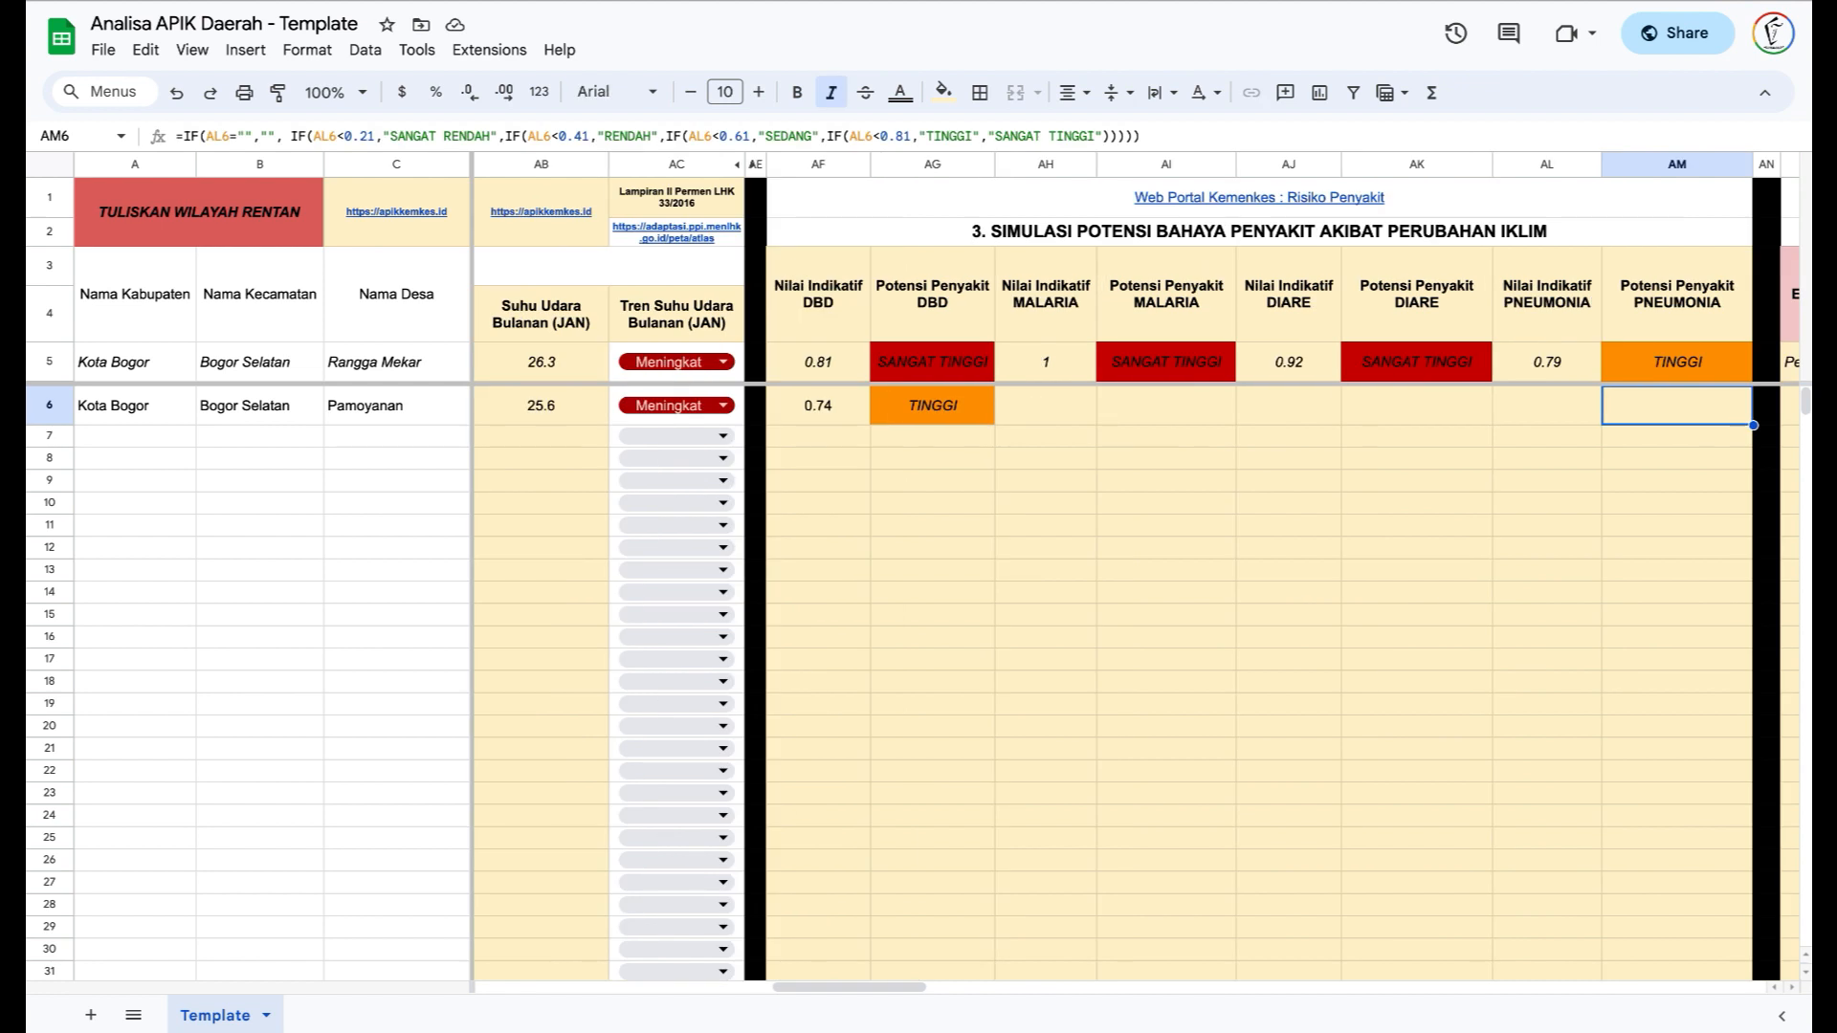
key(Left)
key(Left)
key(Left)
key(Left)
key(Left)
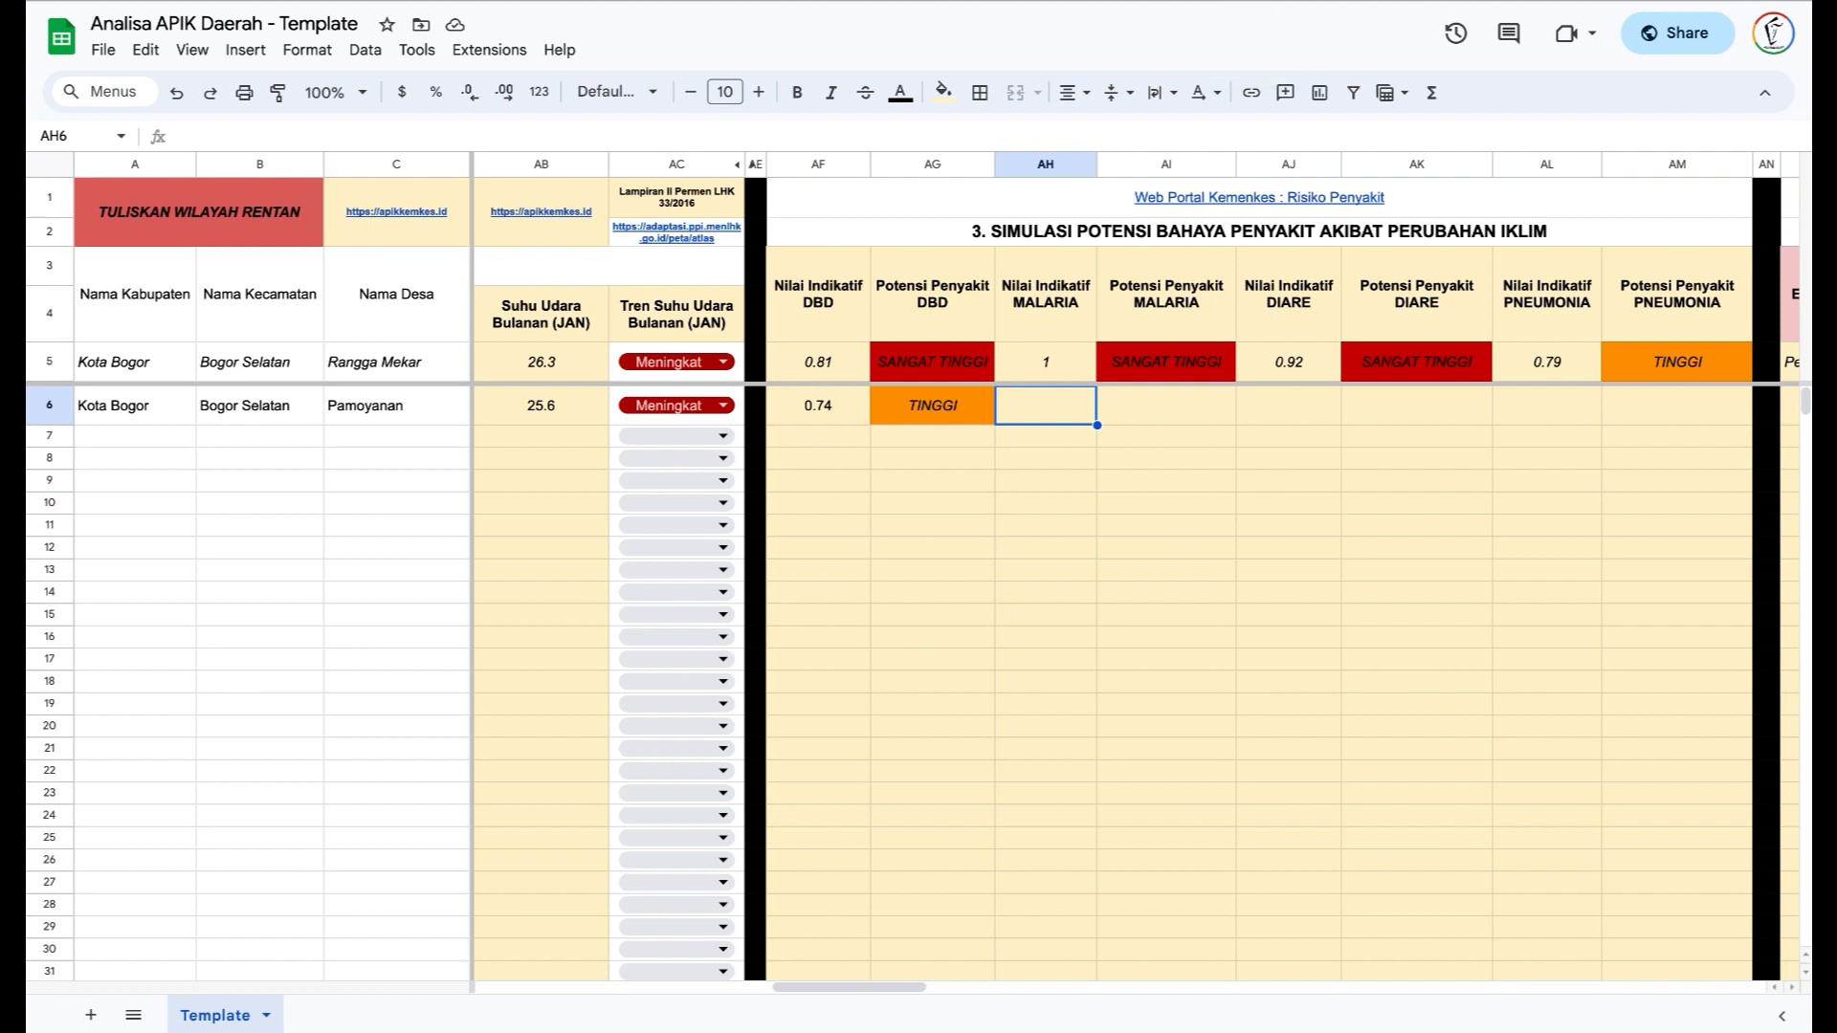
- Select Malaria as Jenis Penyakit in the calculator and return to the template's disease hazard simulation section
click(1292, 2)
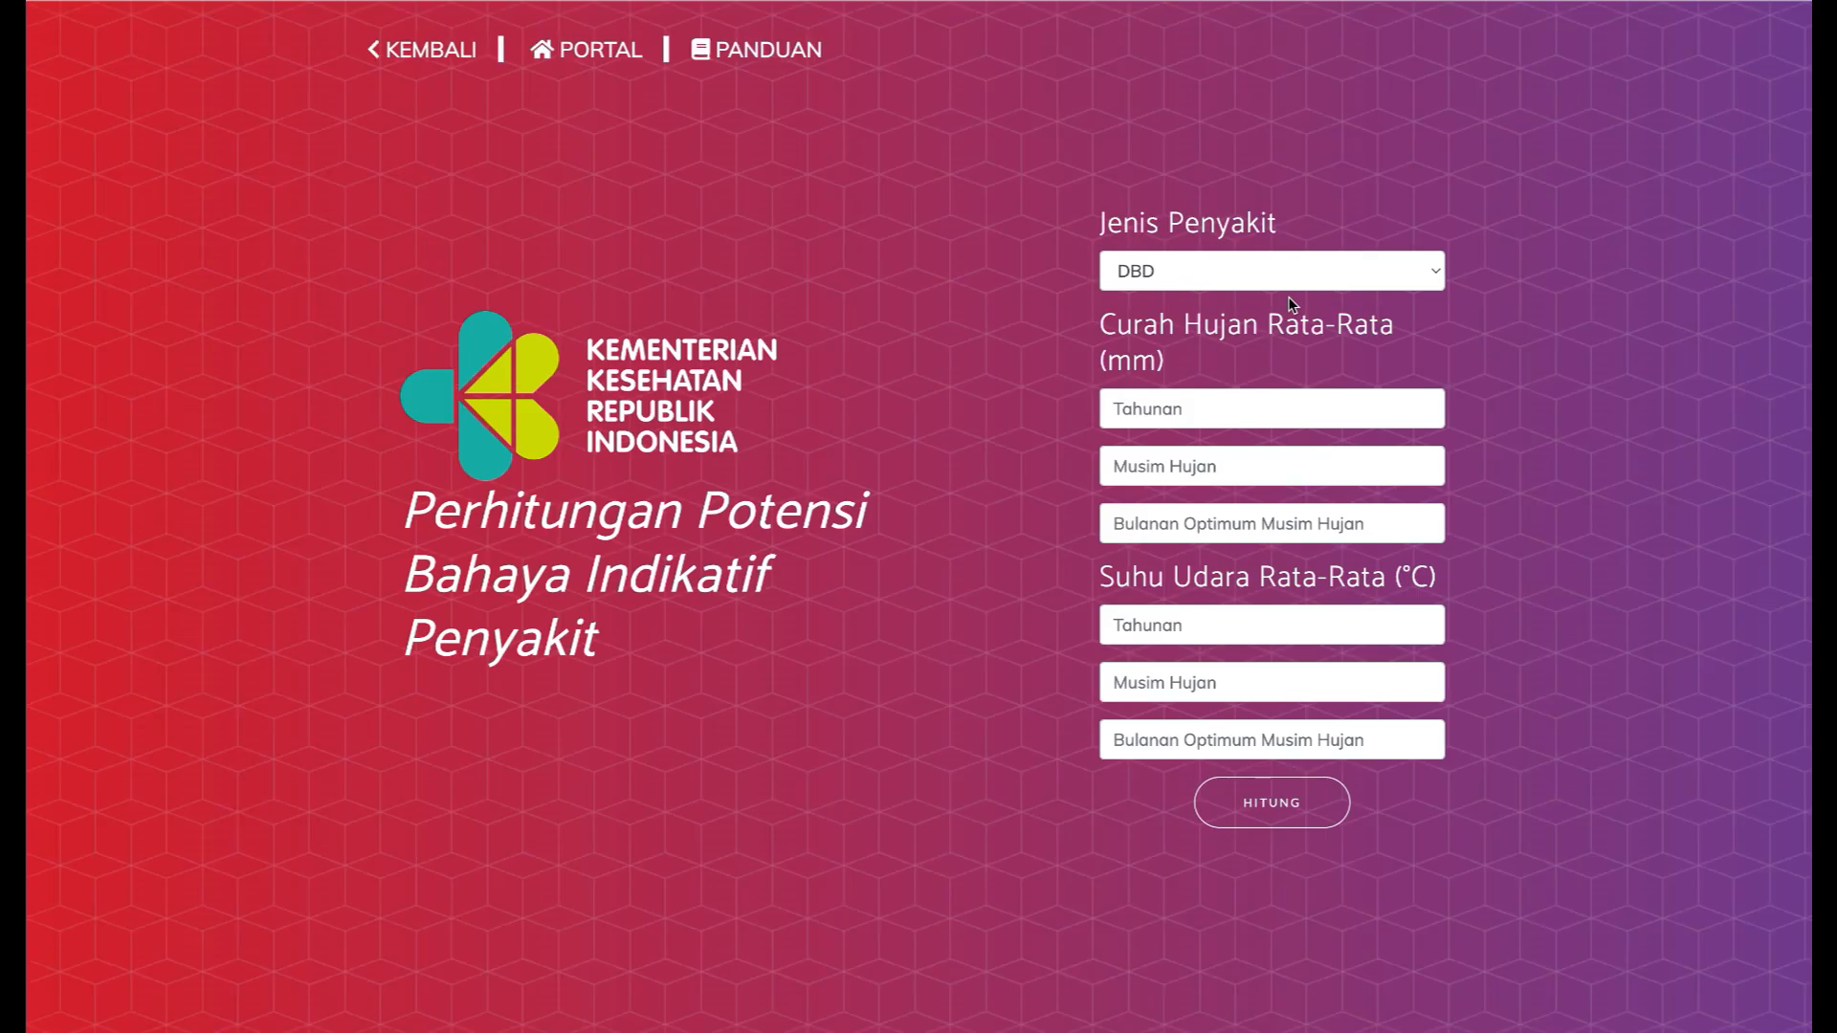
click(1259, 271)
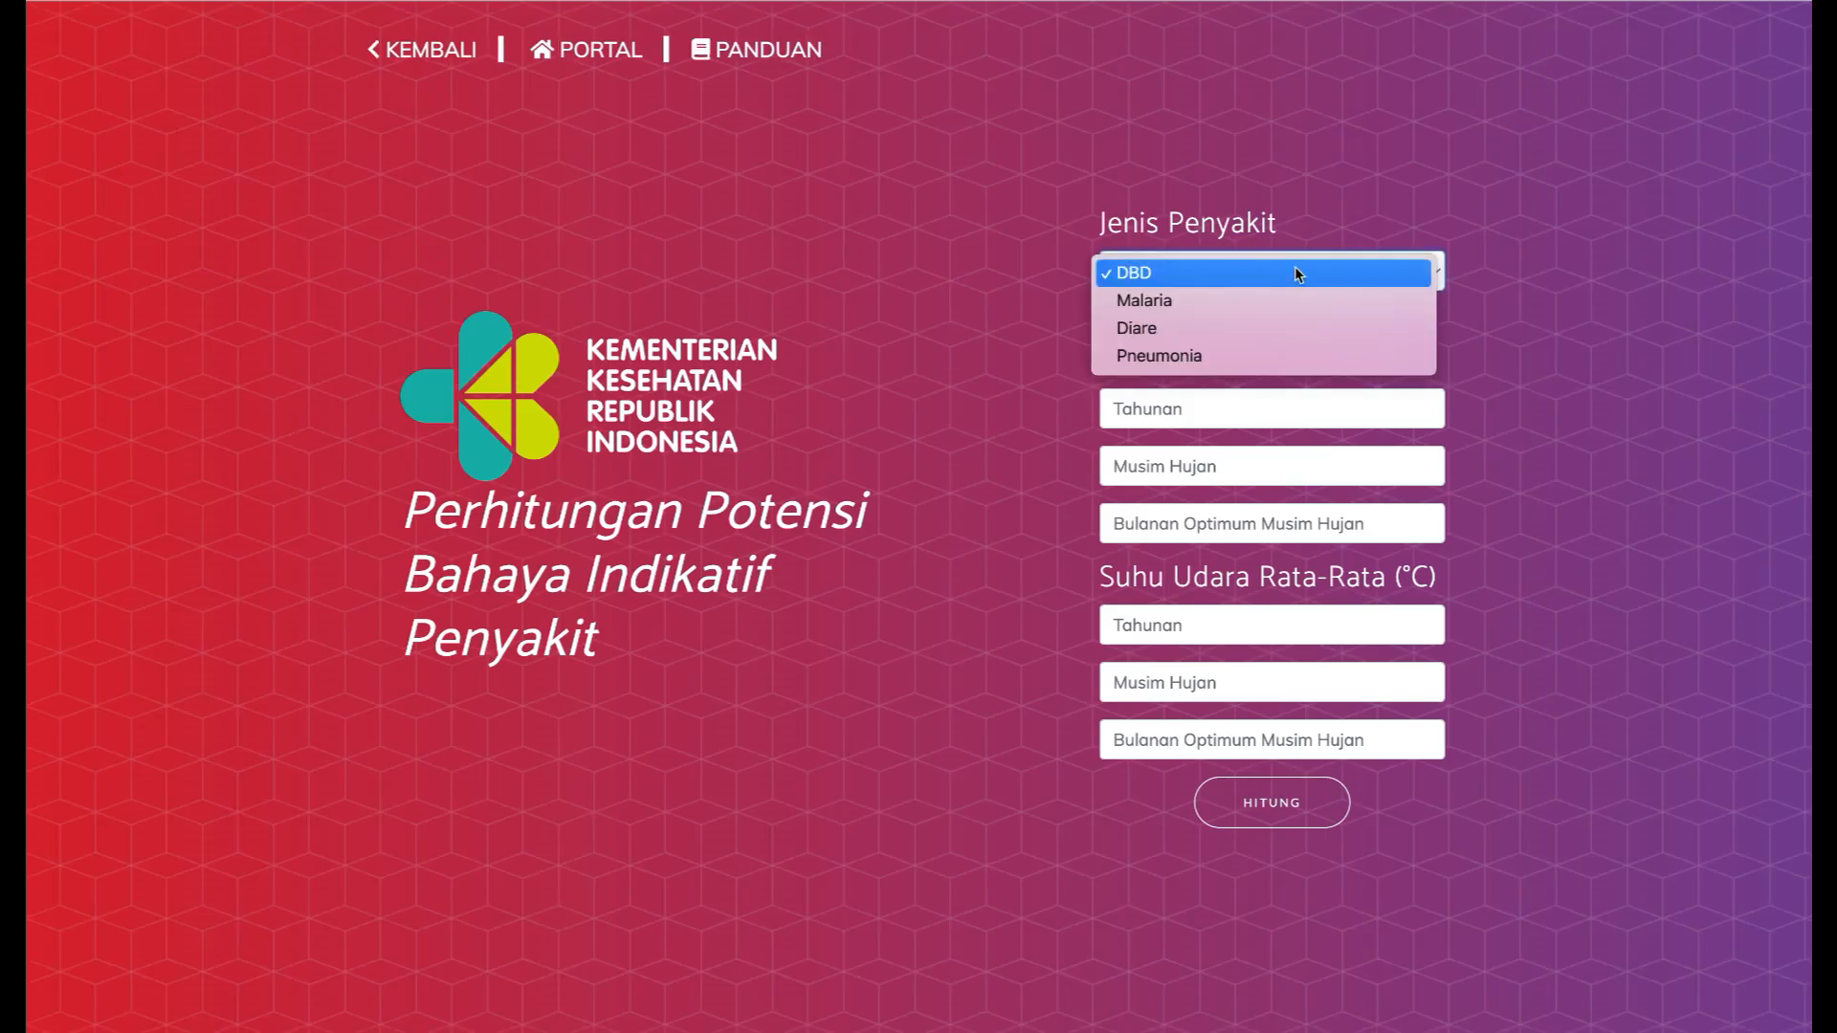
click(1240, 300)
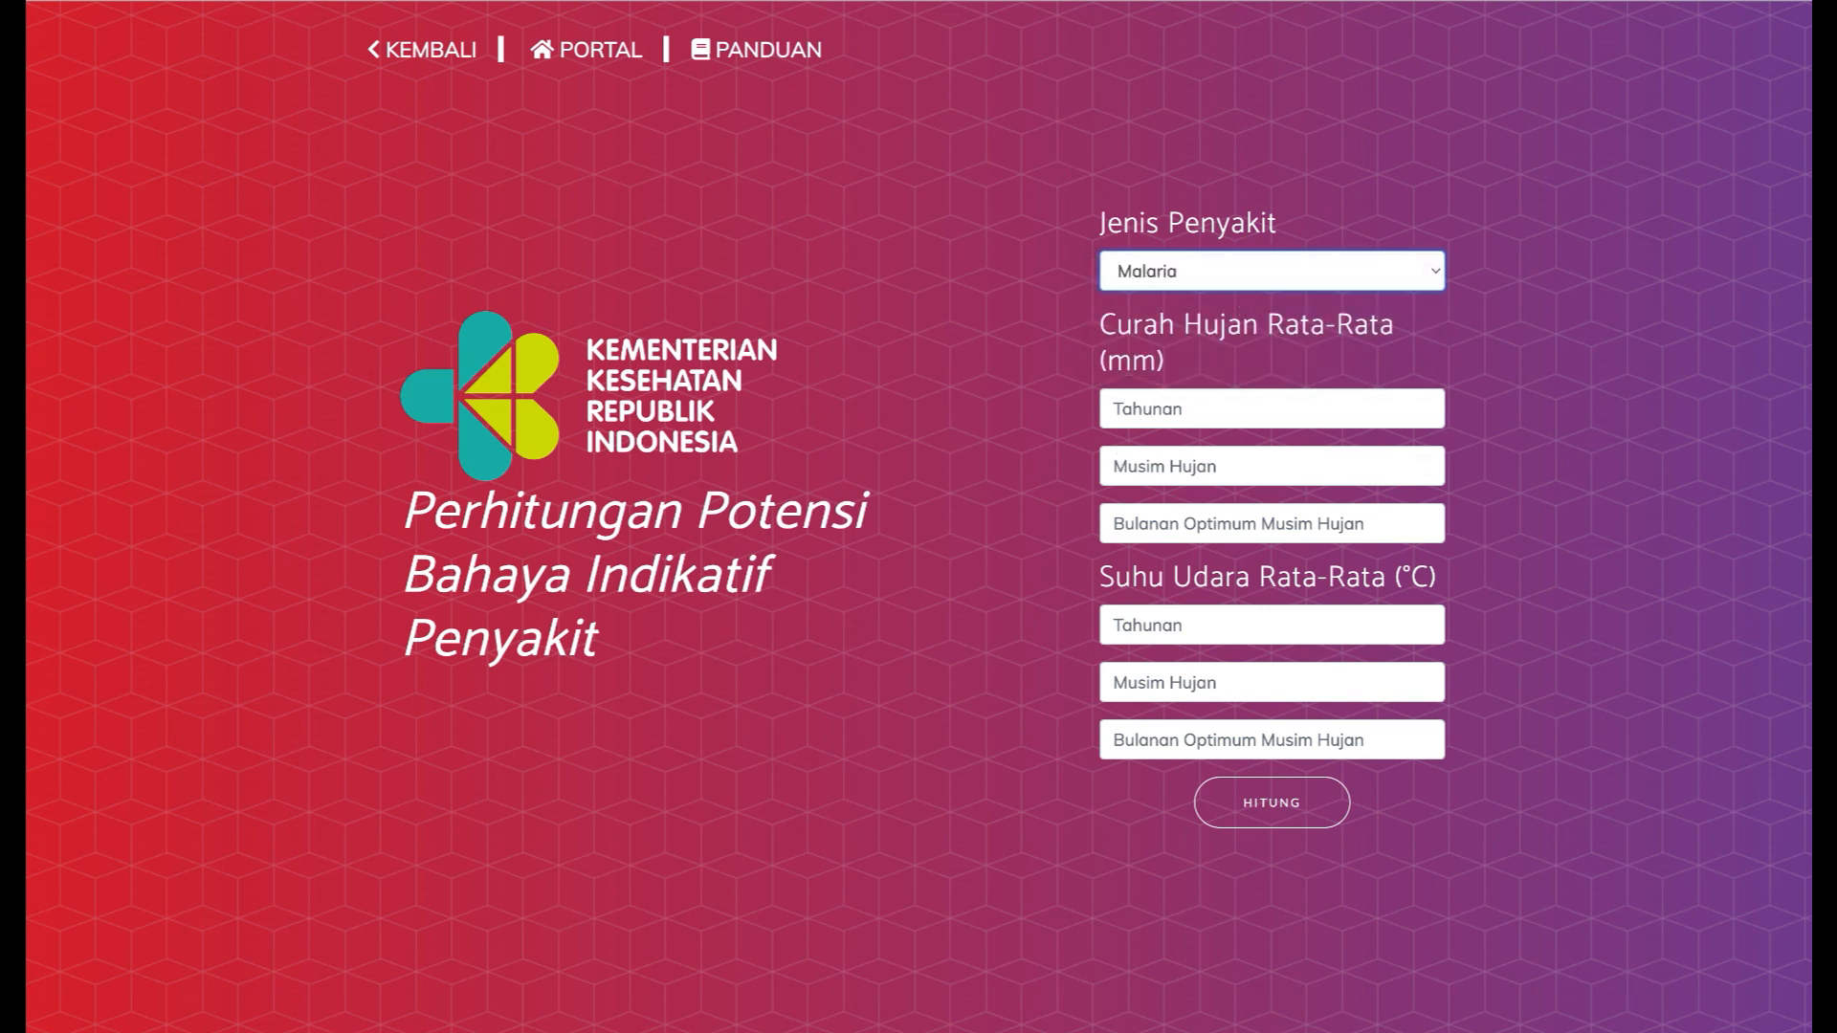
click(1100, 1)
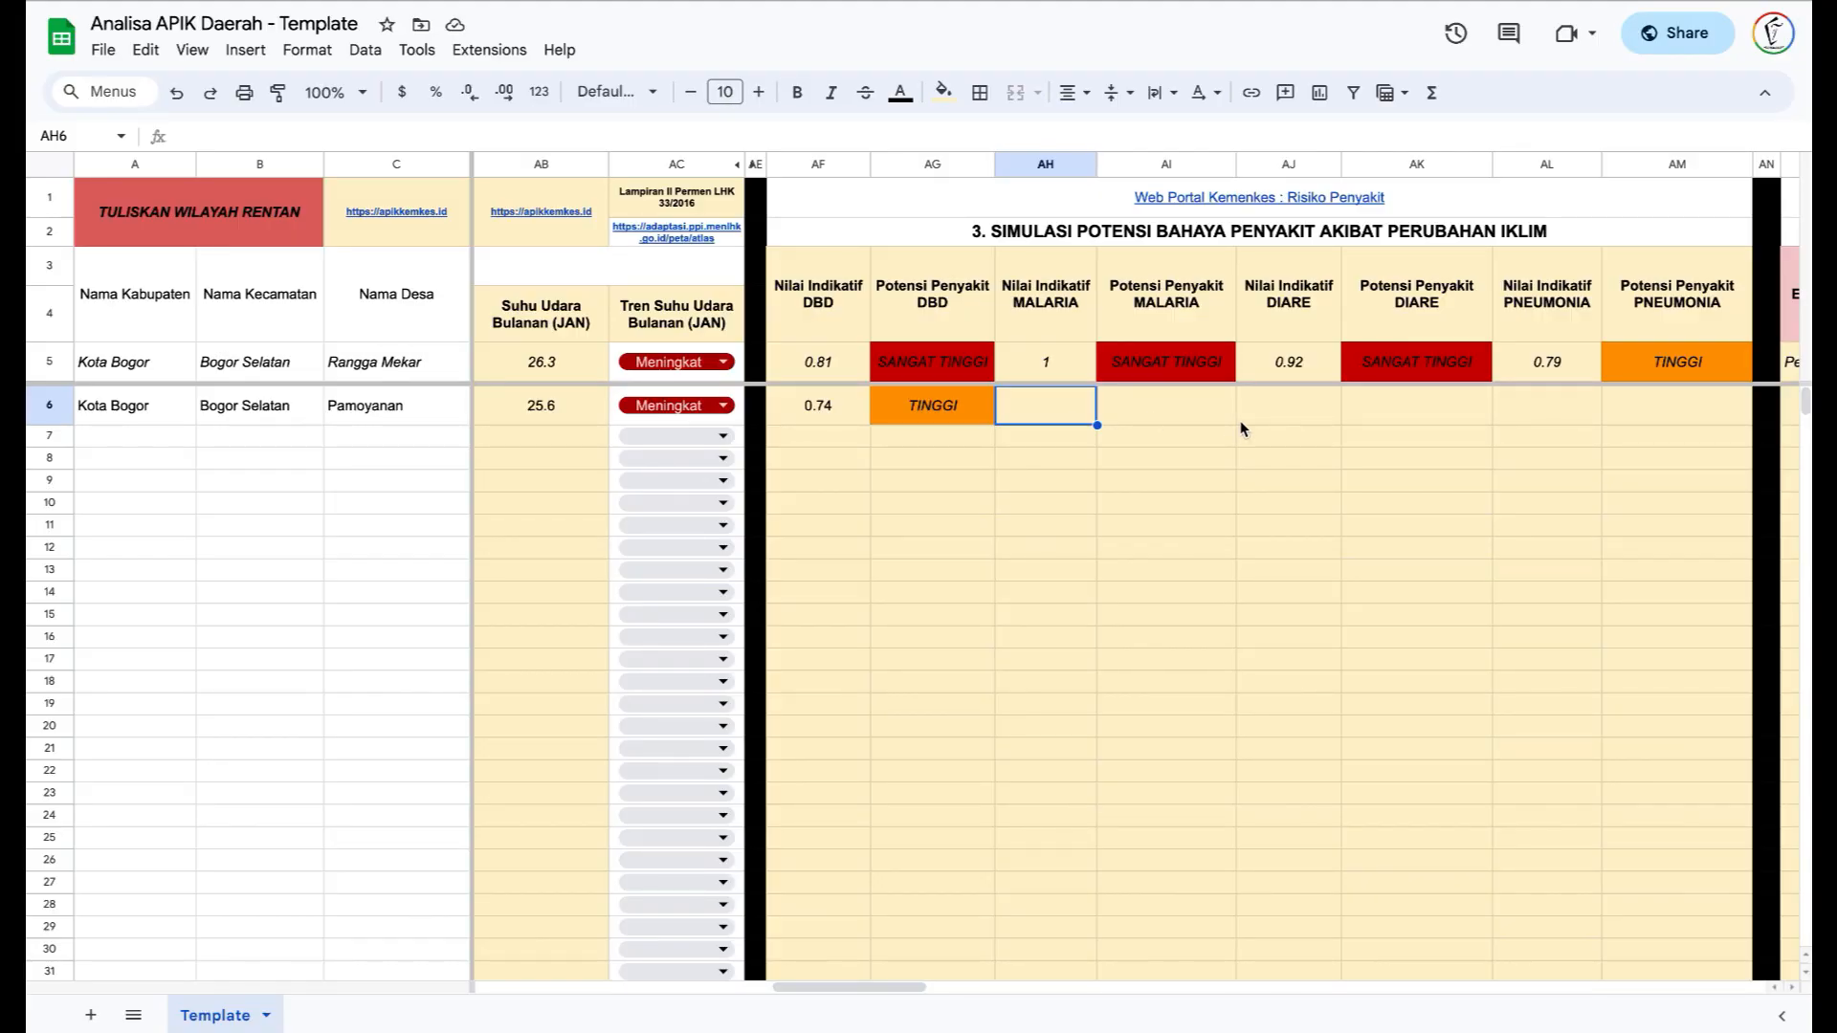
- Enter "Pemeriksaan balita secara berkala" as the Eksisting Program Aksi for Pamoyanan in row 6
scroll(1241, 428, right, 3)
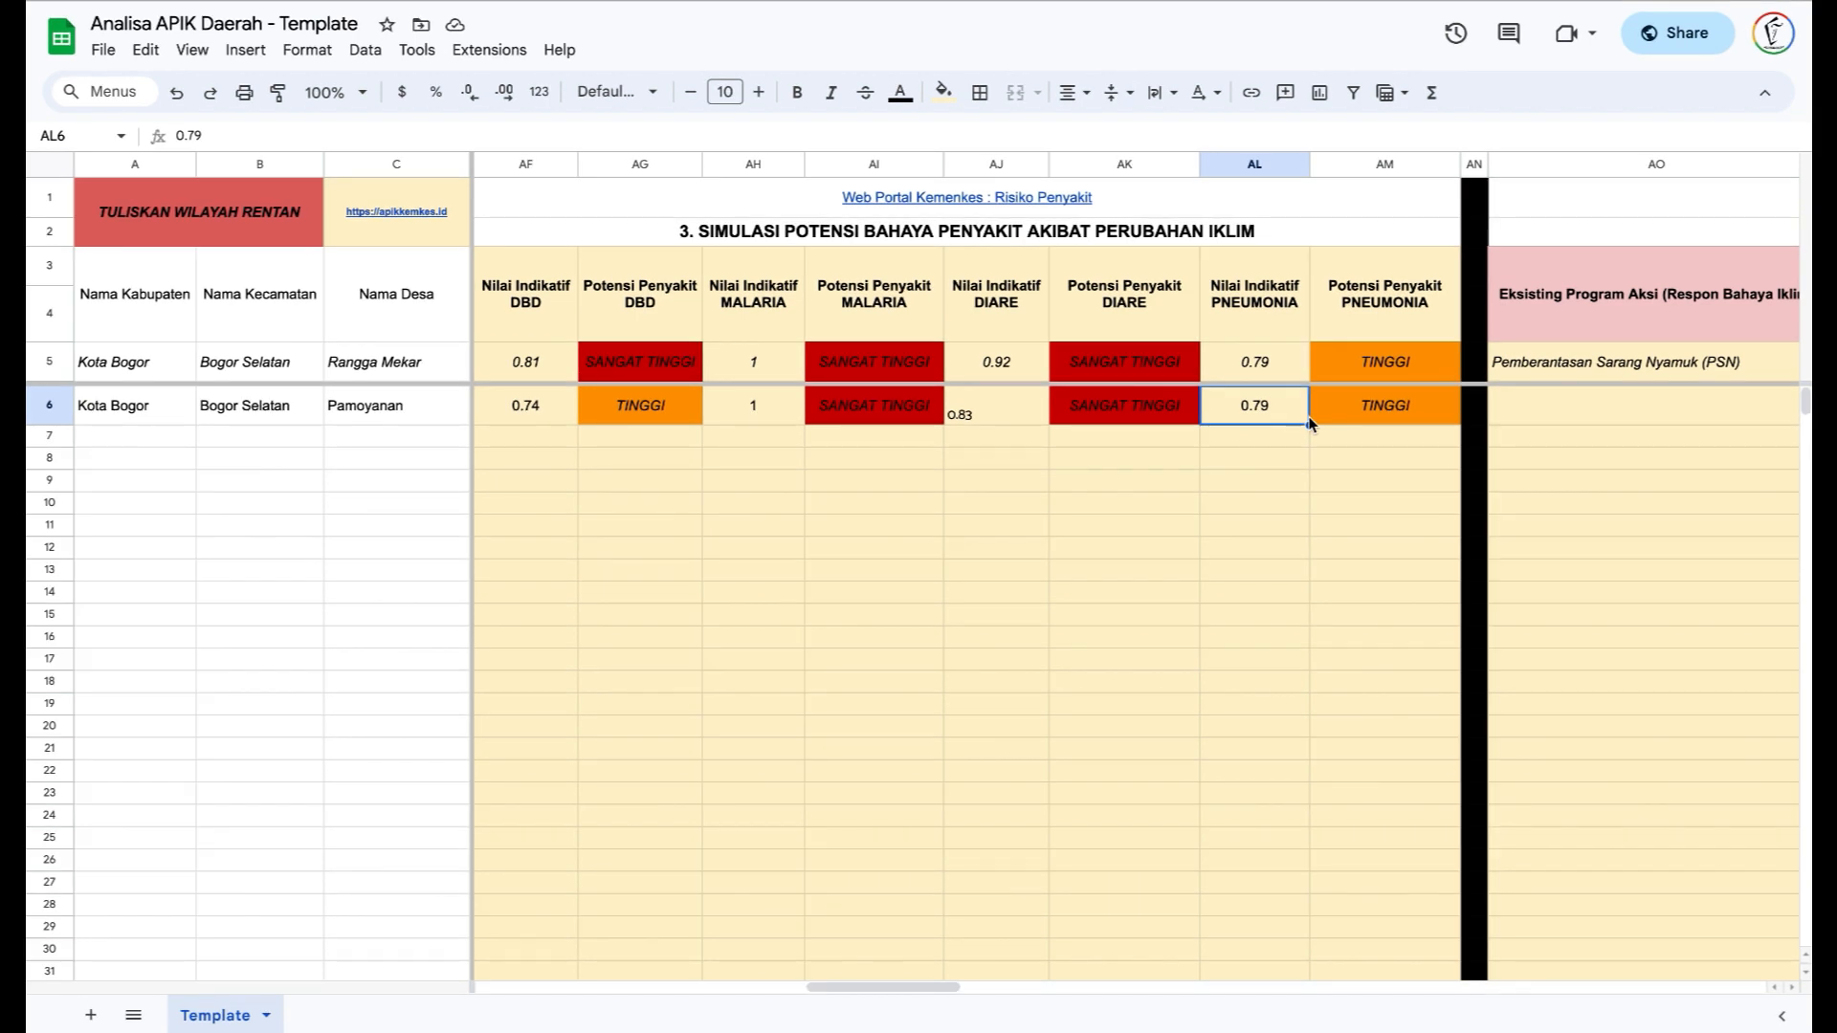
scroll(1310, 425, right, 3)
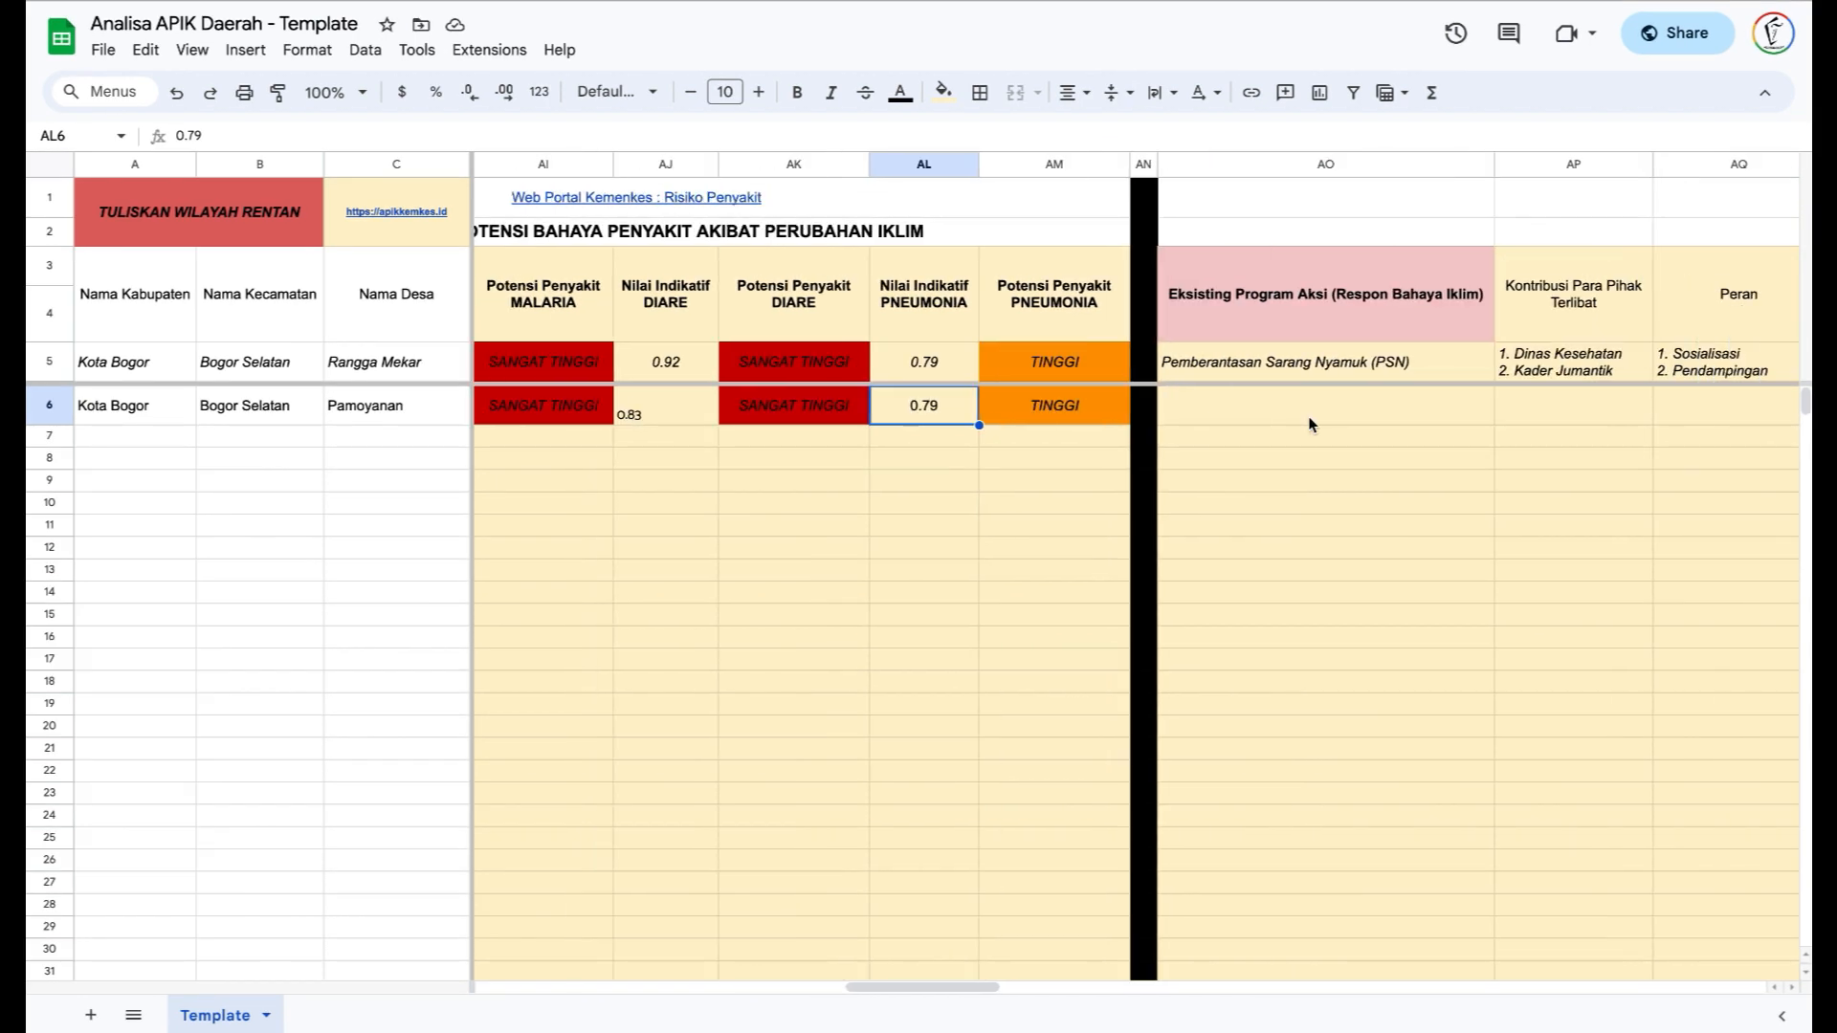
scroll(1310, 425, right, 1)
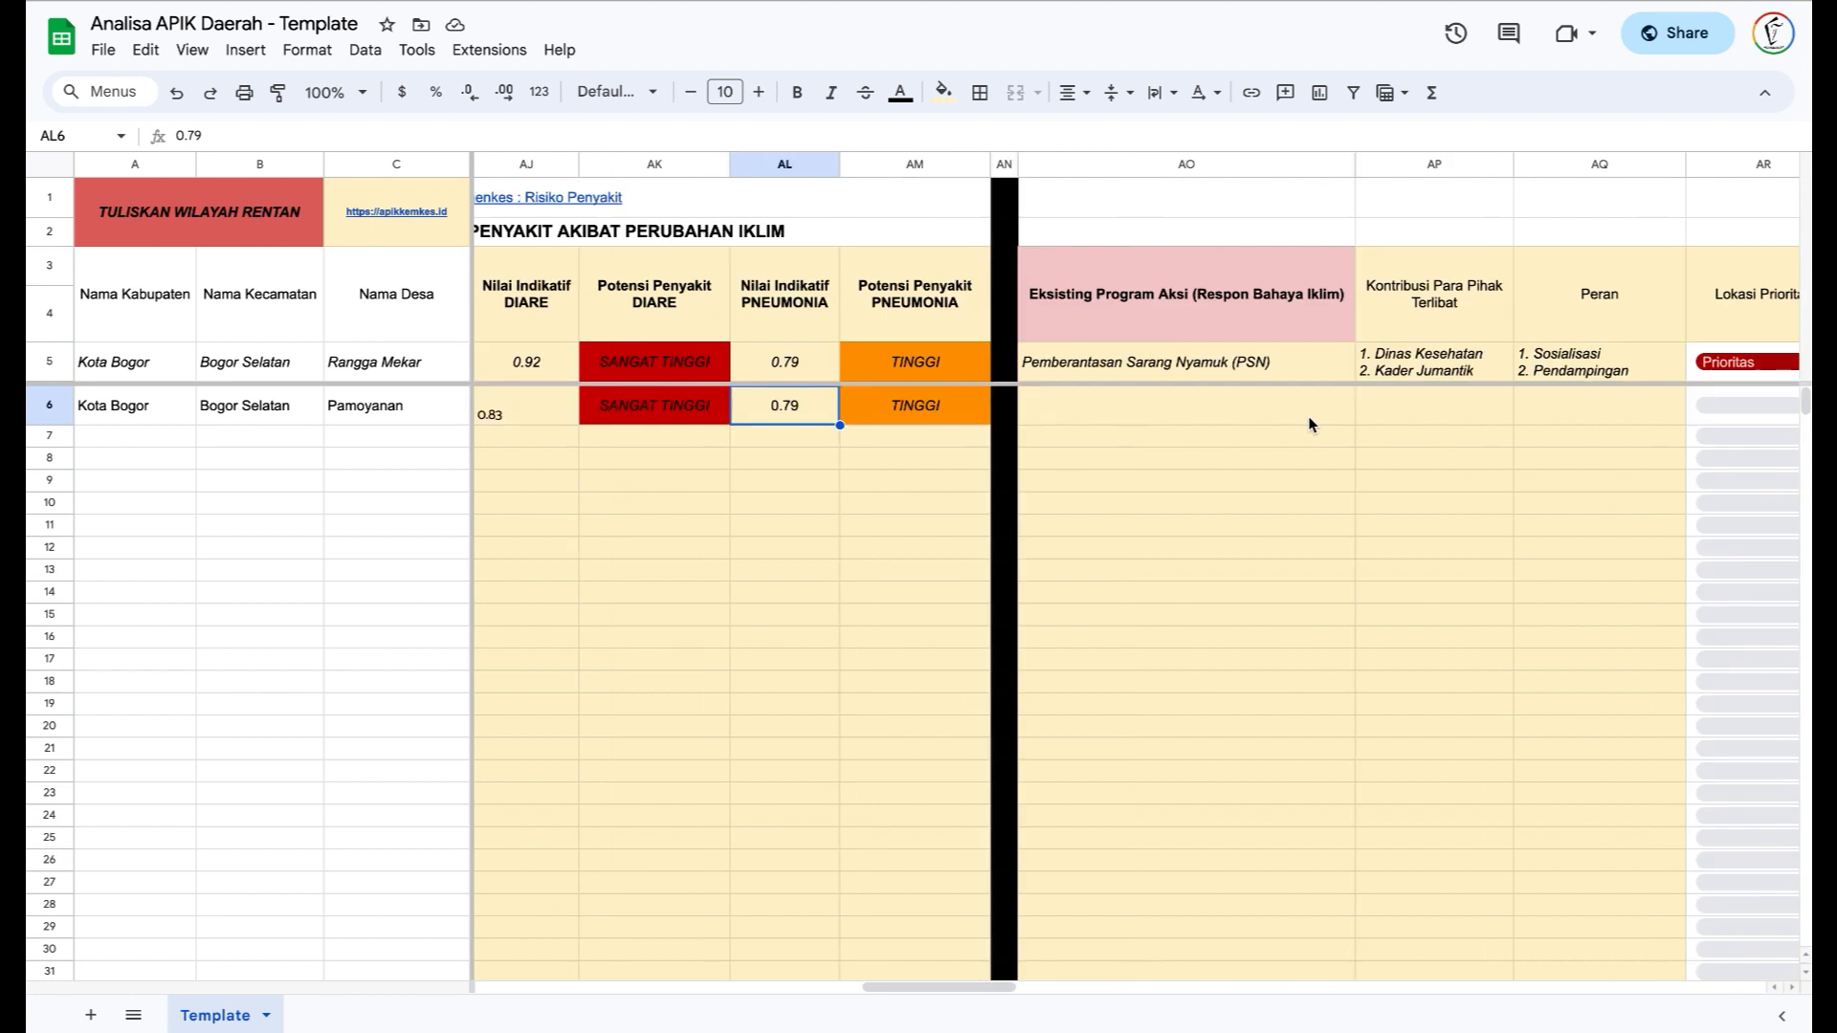
scroll(1310, 424, right, 1)
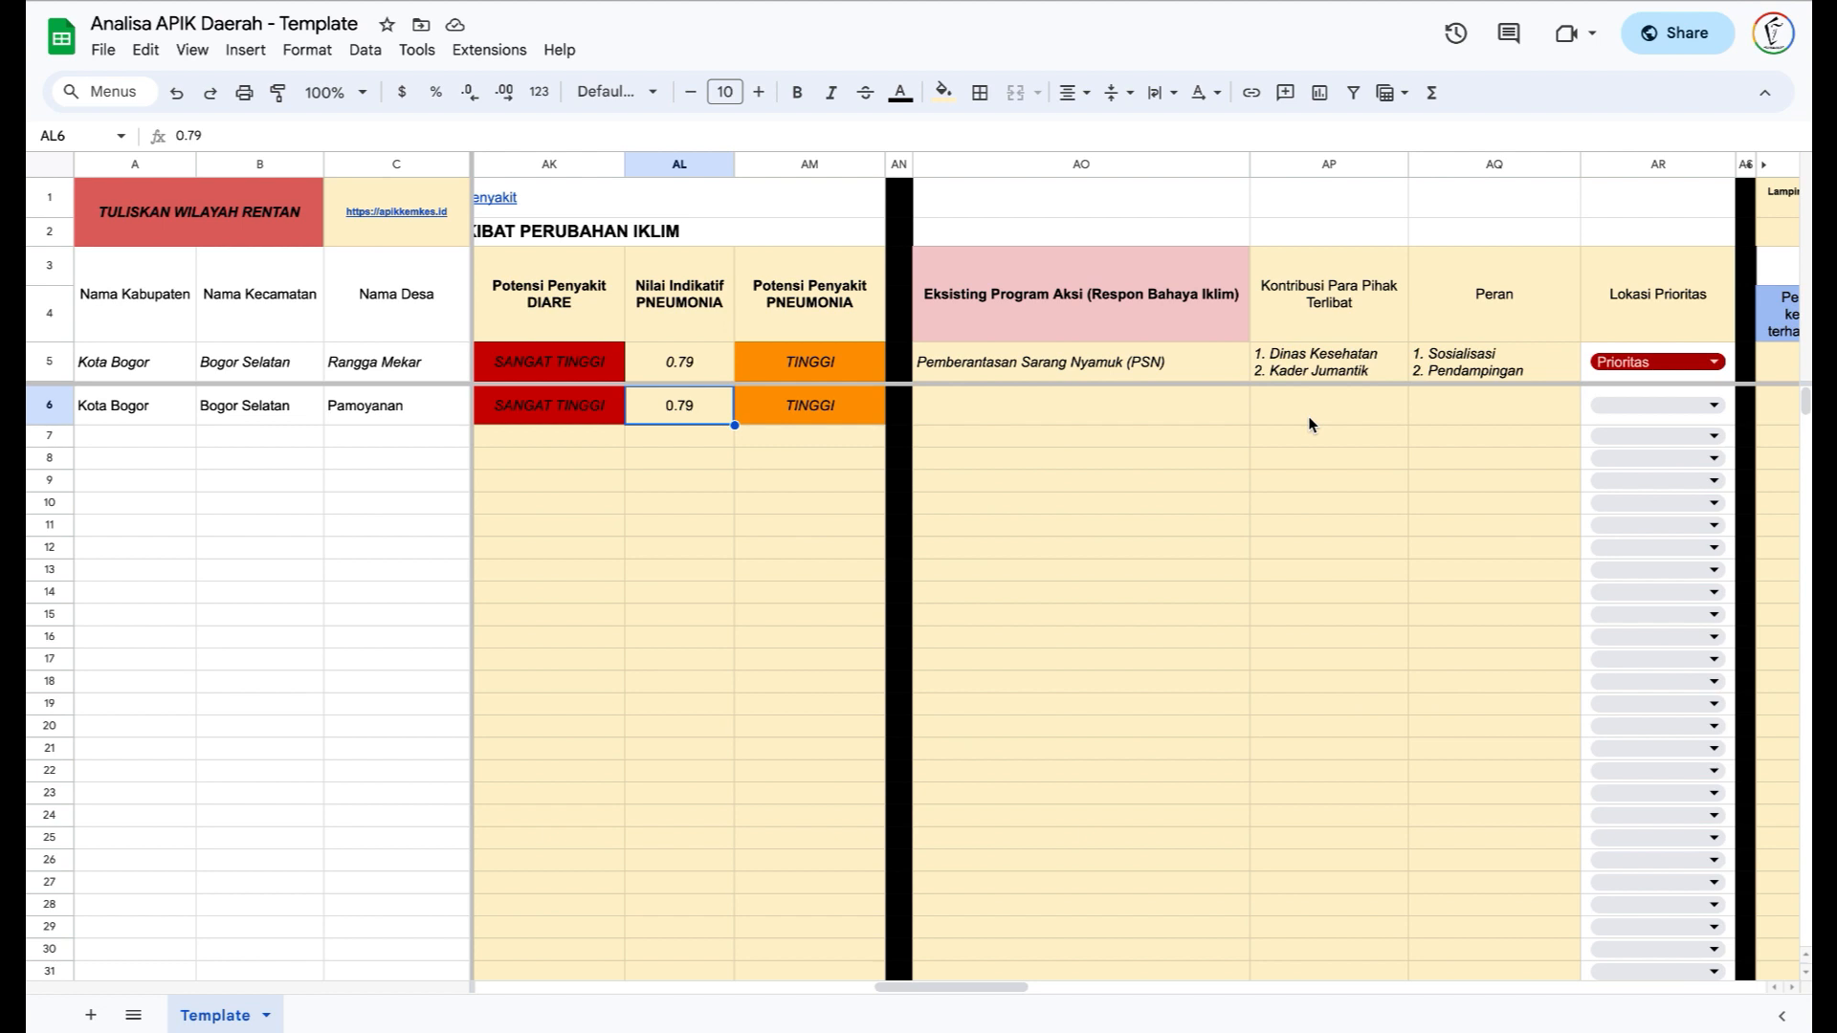
click(1137, 416)
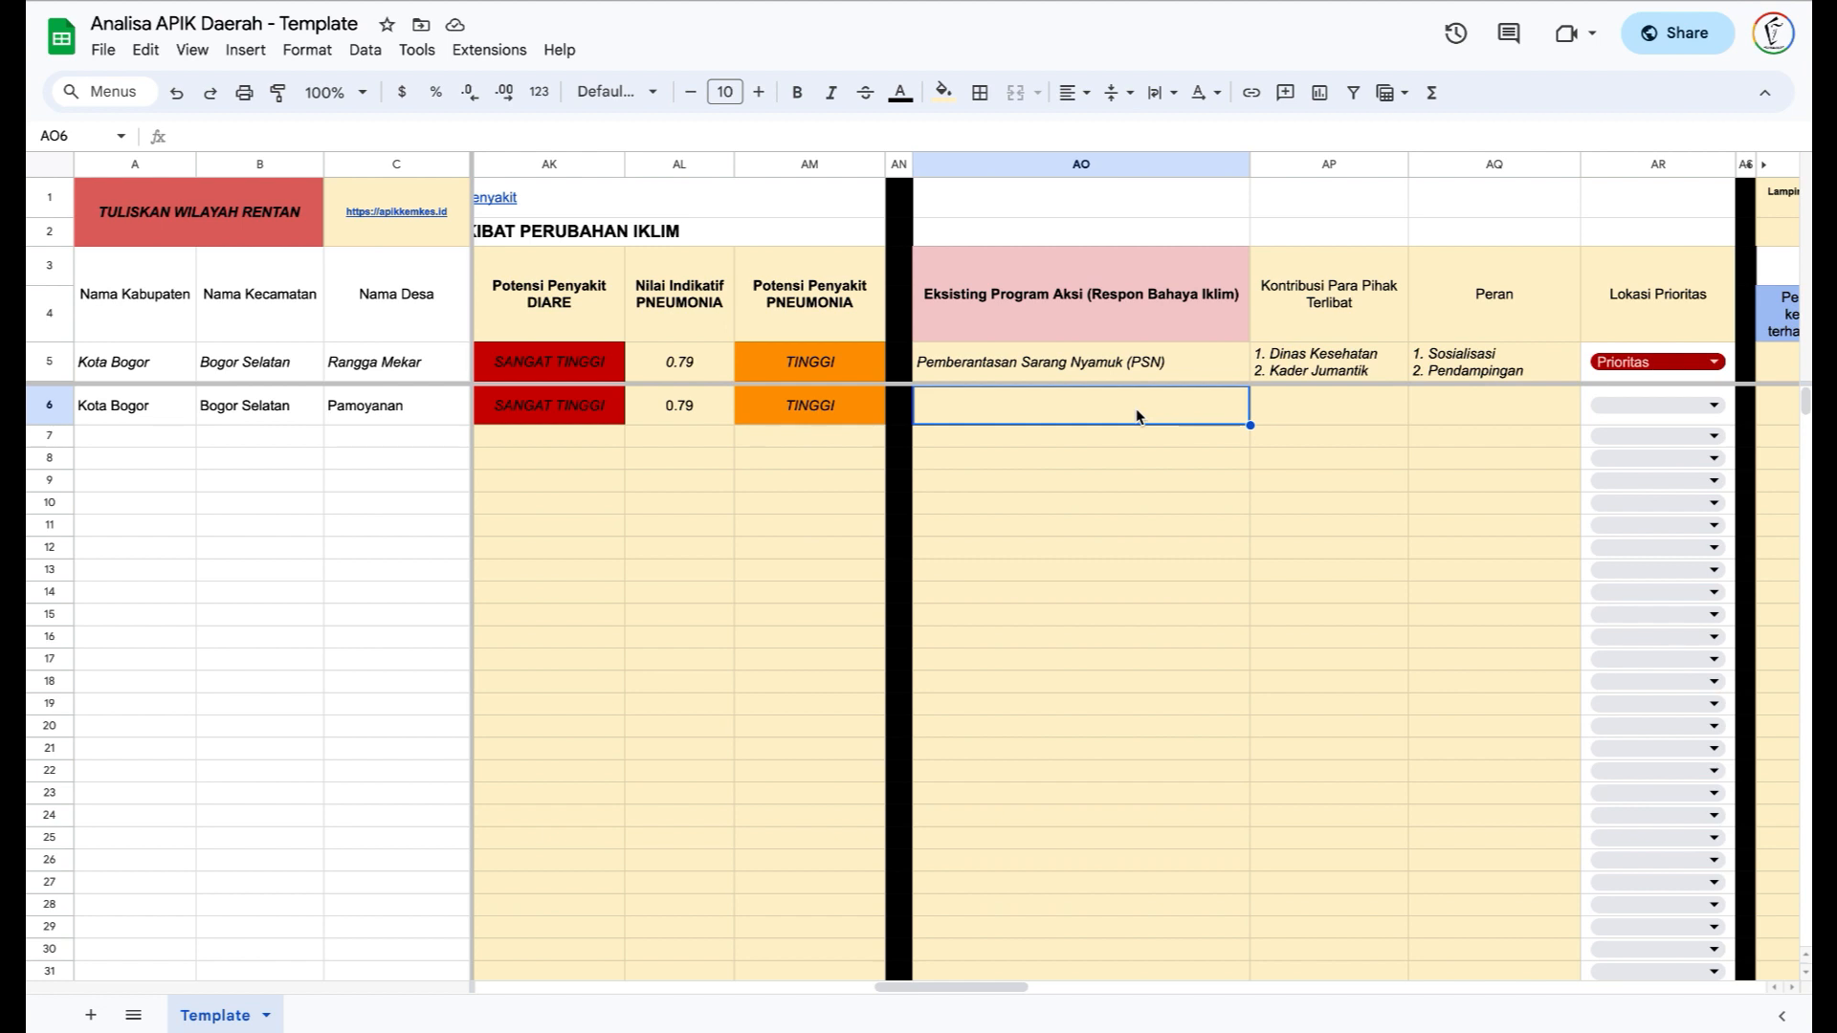
text(Pemeriksan)
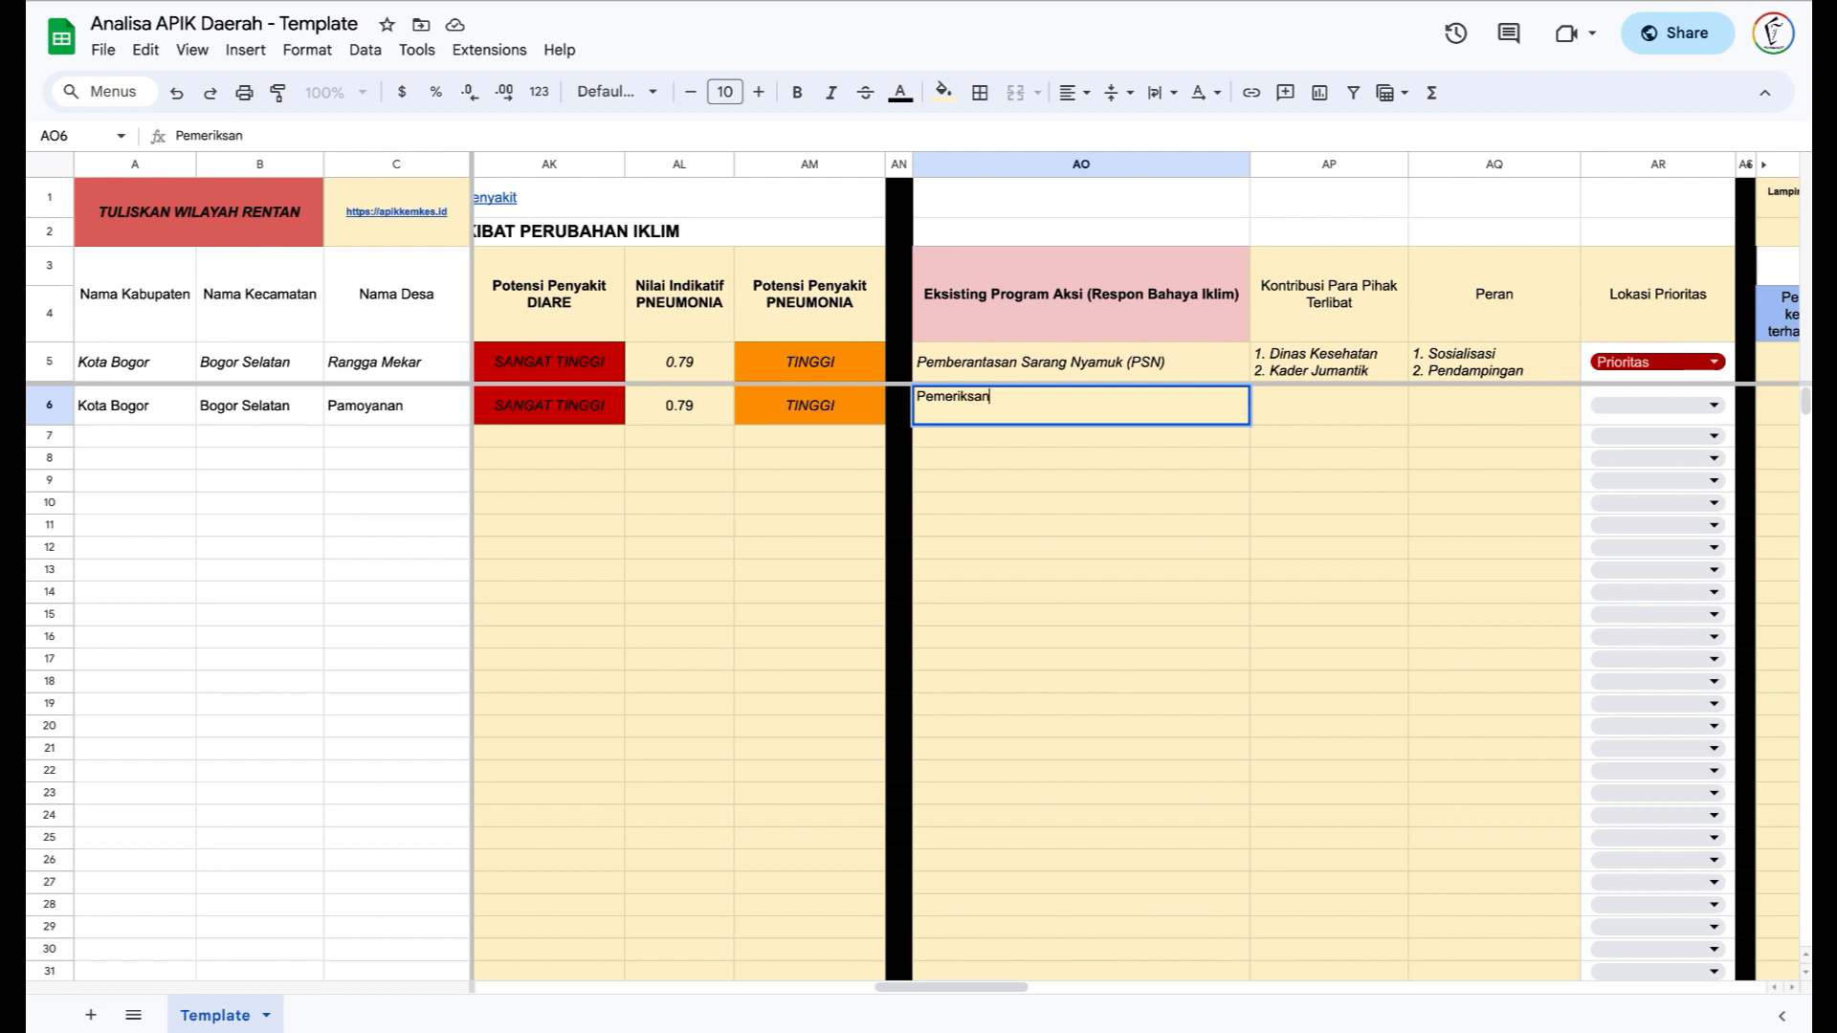
key(BackSpace)
text(an balita secara )
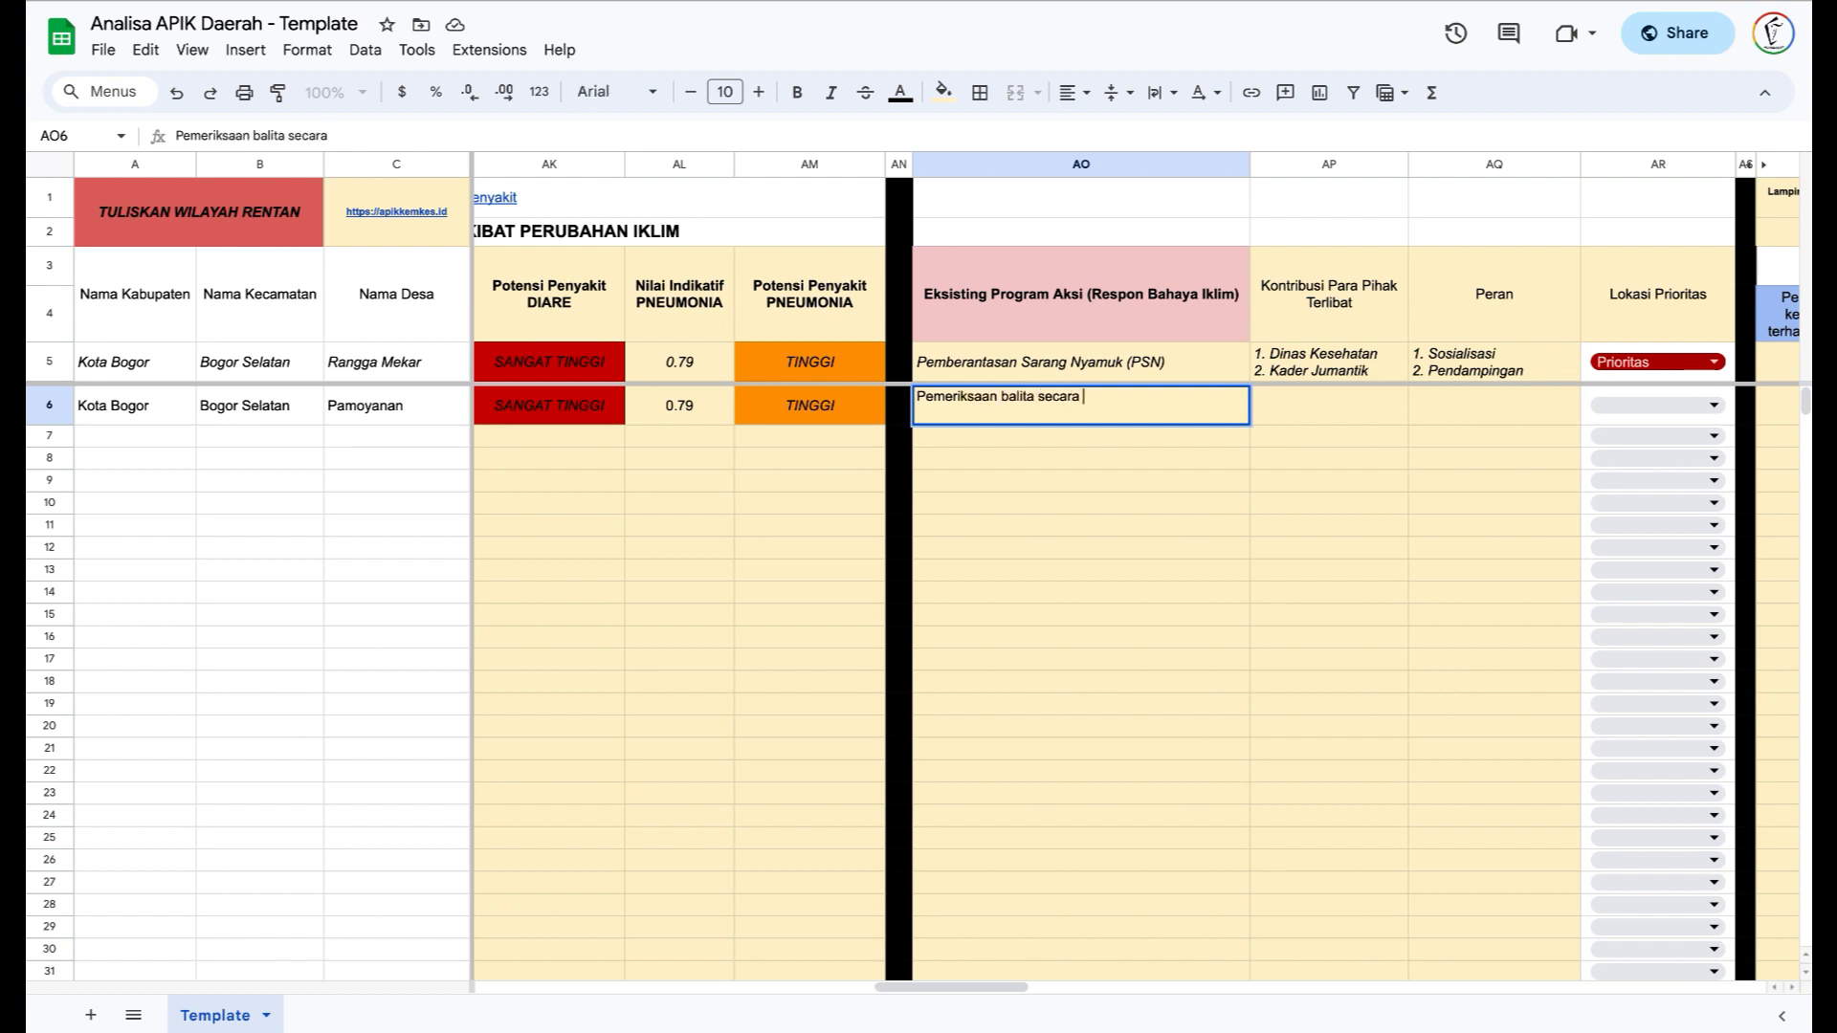
text(berkala)
key(Tab)
- List "1. Dinas Kesehatan" and "2. Kader Puskesmas" as the parties involved in row 6, and start Peran with "1. Sosialisasi"
text(1. Dinas Kesehatan)
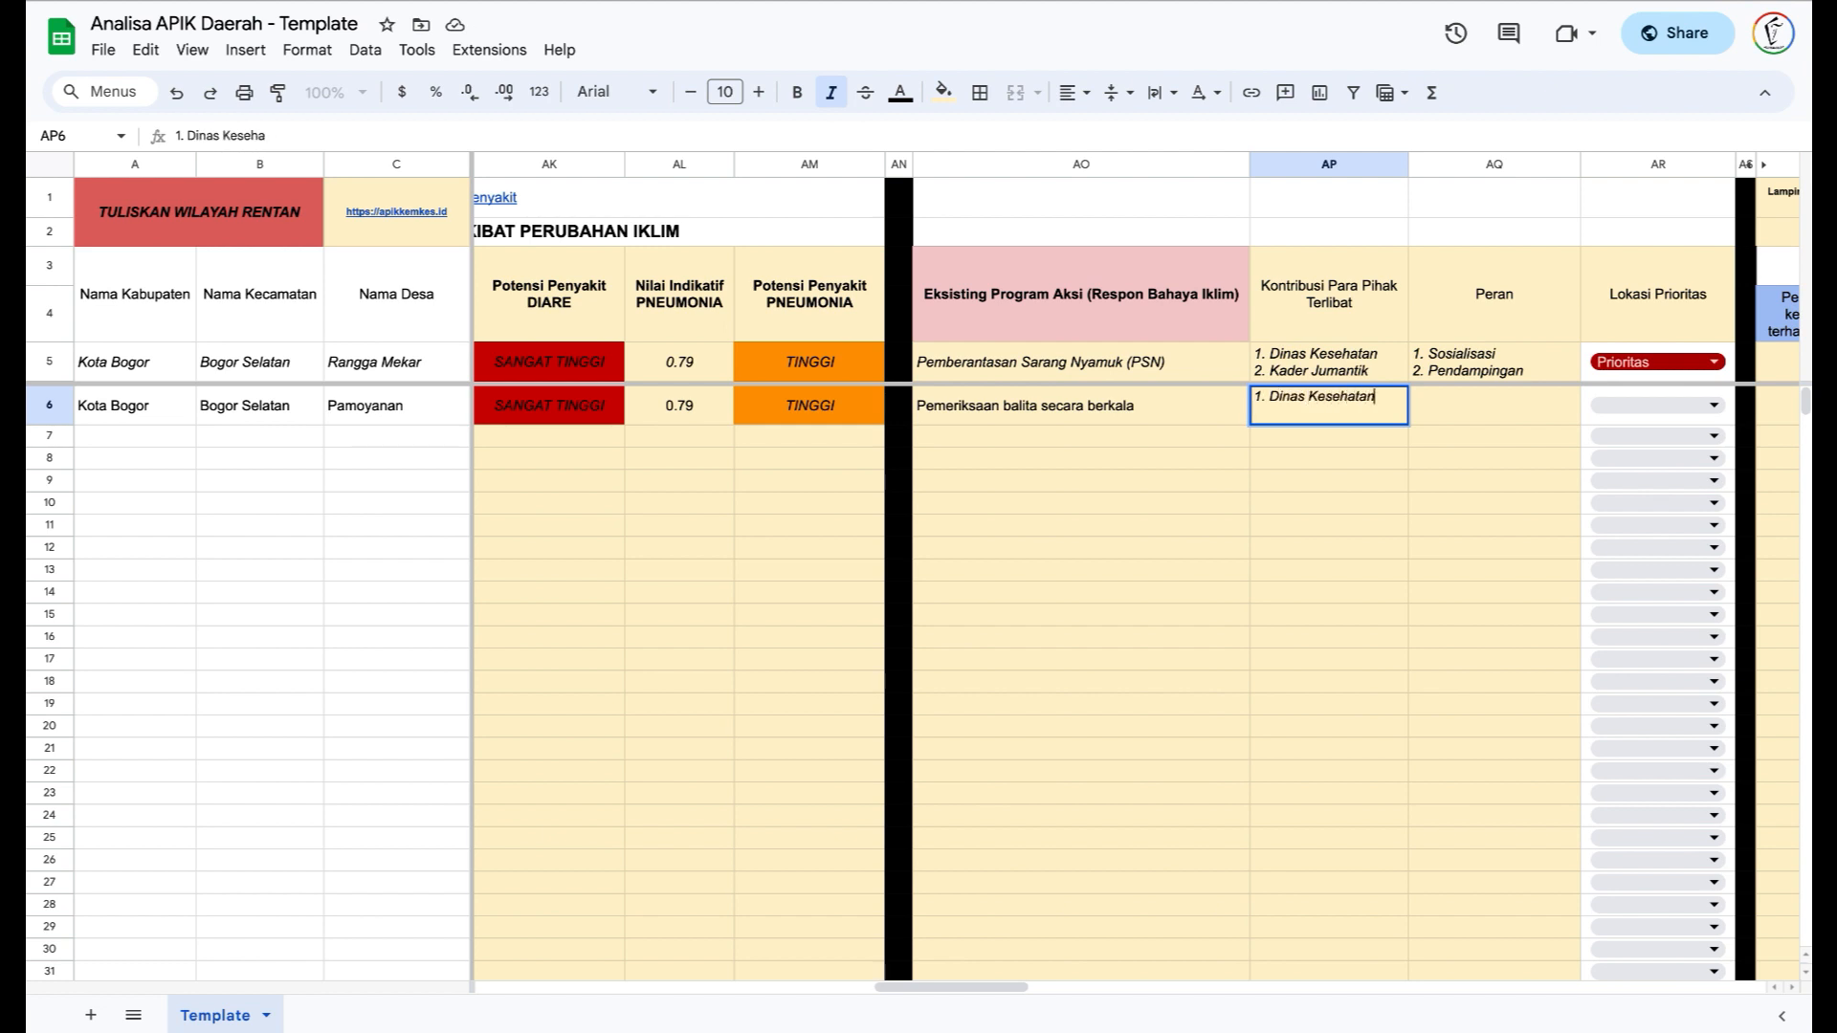
key(alt+Return)
text(2. Kader Puskesmas)
key(Tab)
text(1.)
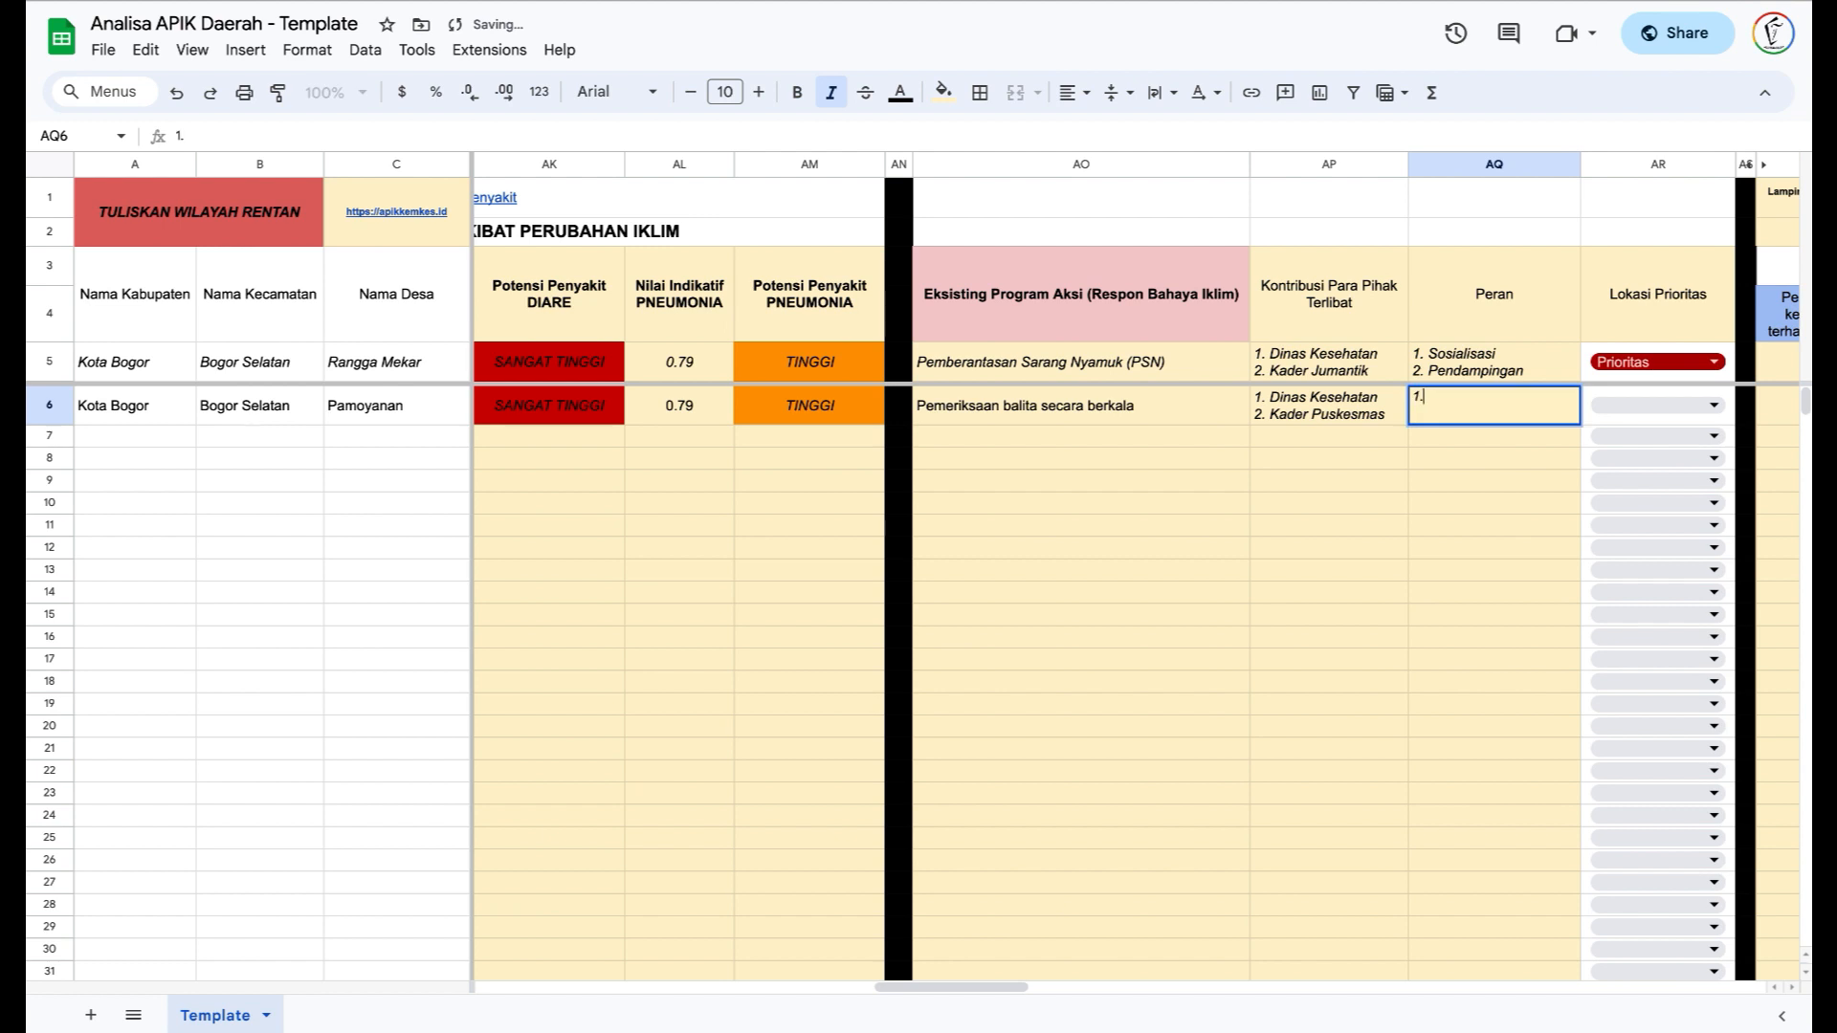
text( Sosialisasi)
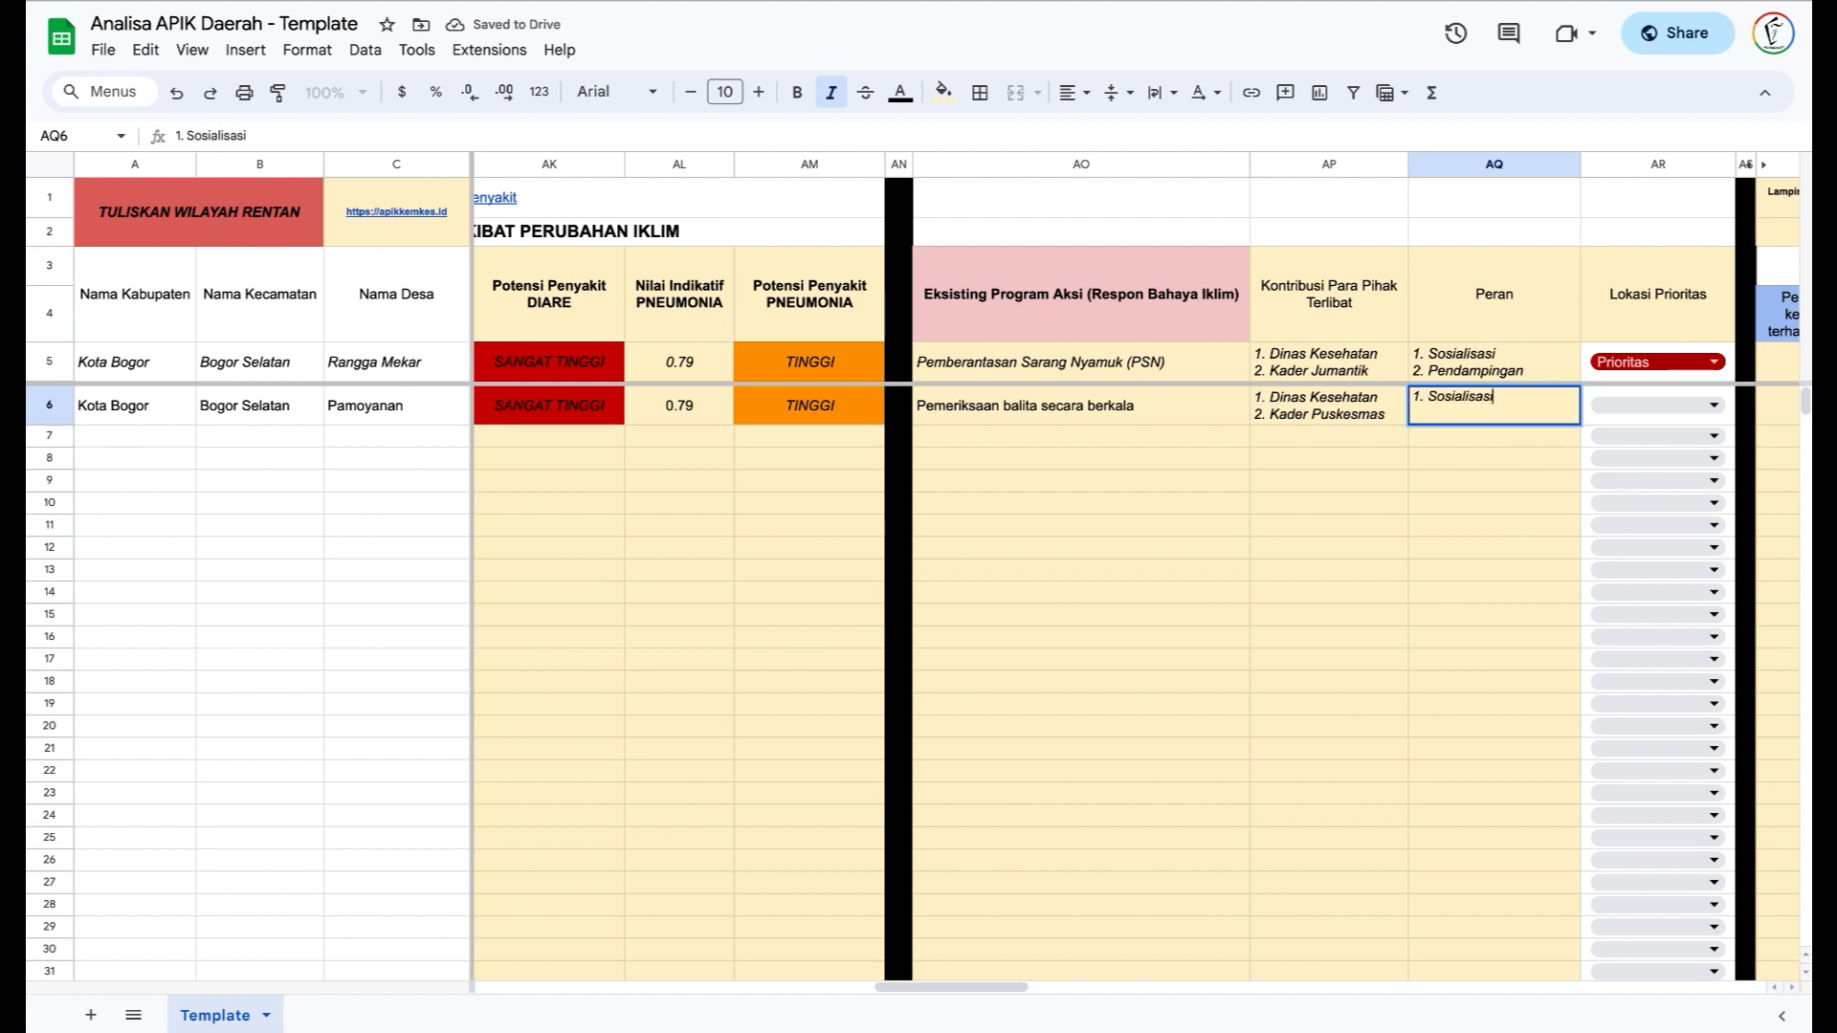
click(1493, 362)
text(2)
key(BackSpace)
key(Return)
key(ctrl+z)
key(Down)
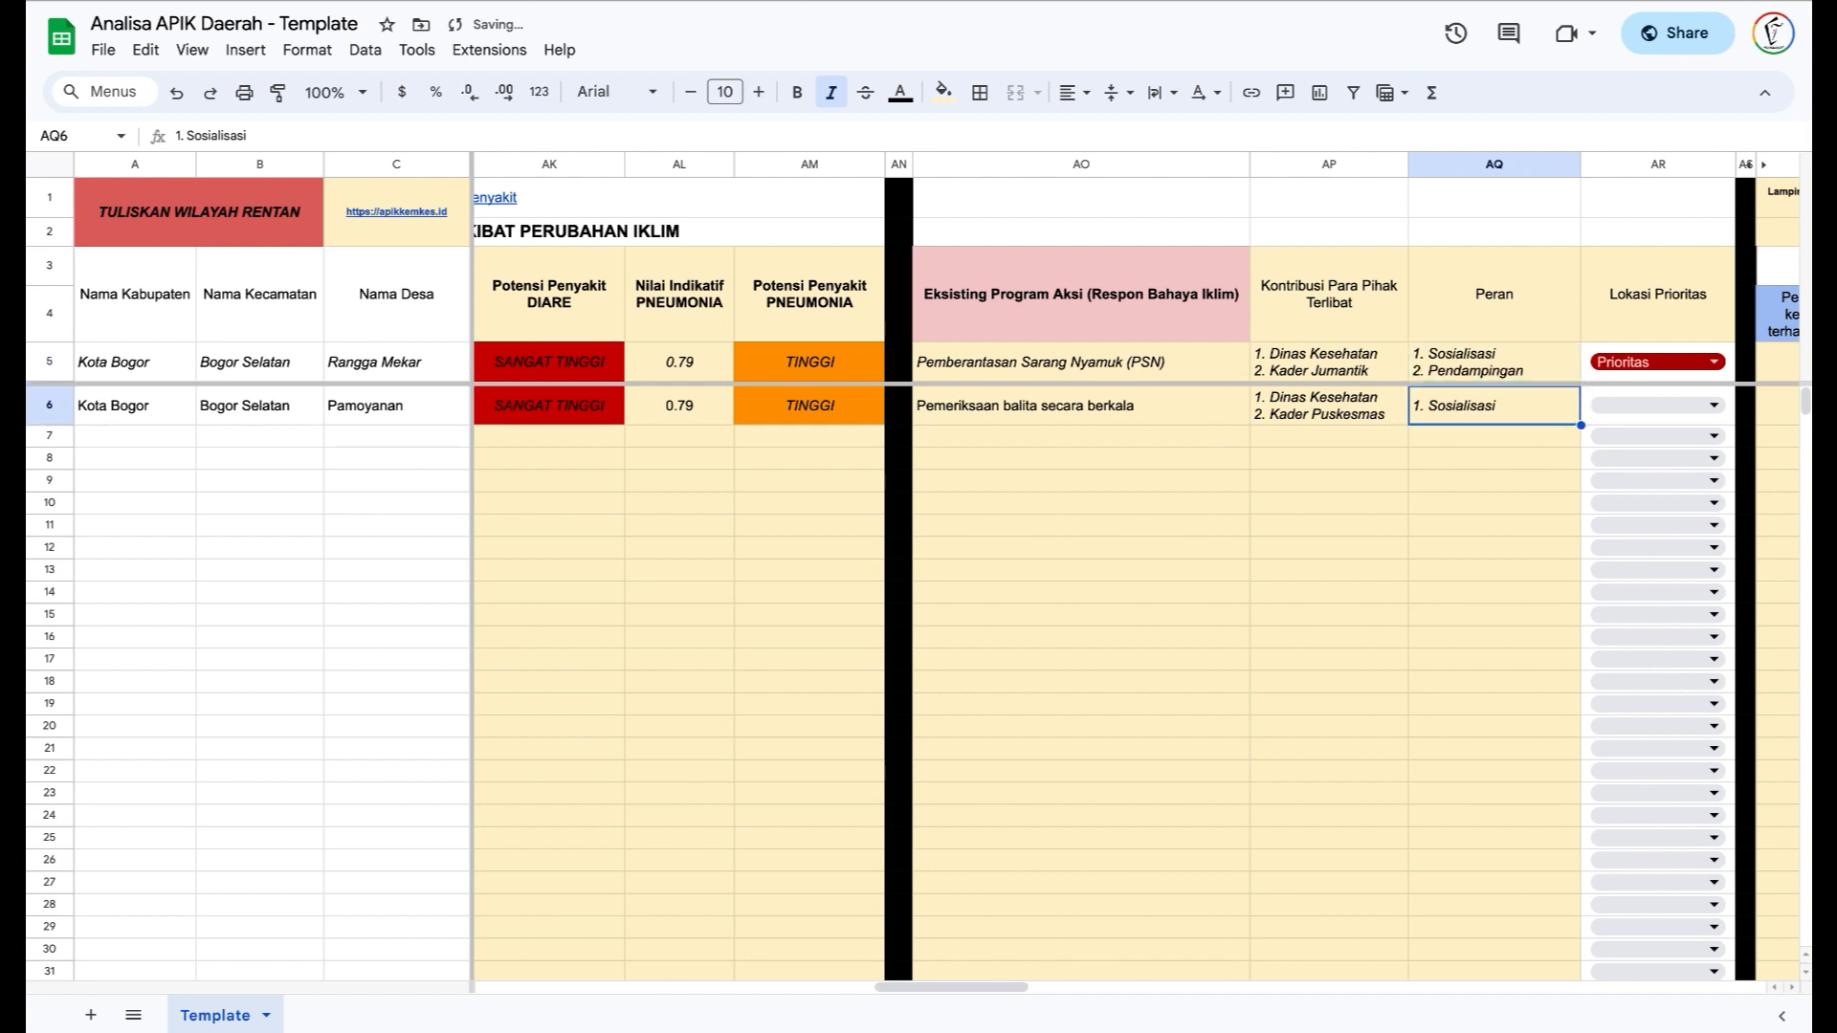
- Add "2. Pendampingan" as a second line in row 6's Peran cell and set its Lokasi Prioritas to Prioritas
key(Return)
key(alt+Return)
text(2. Pen)
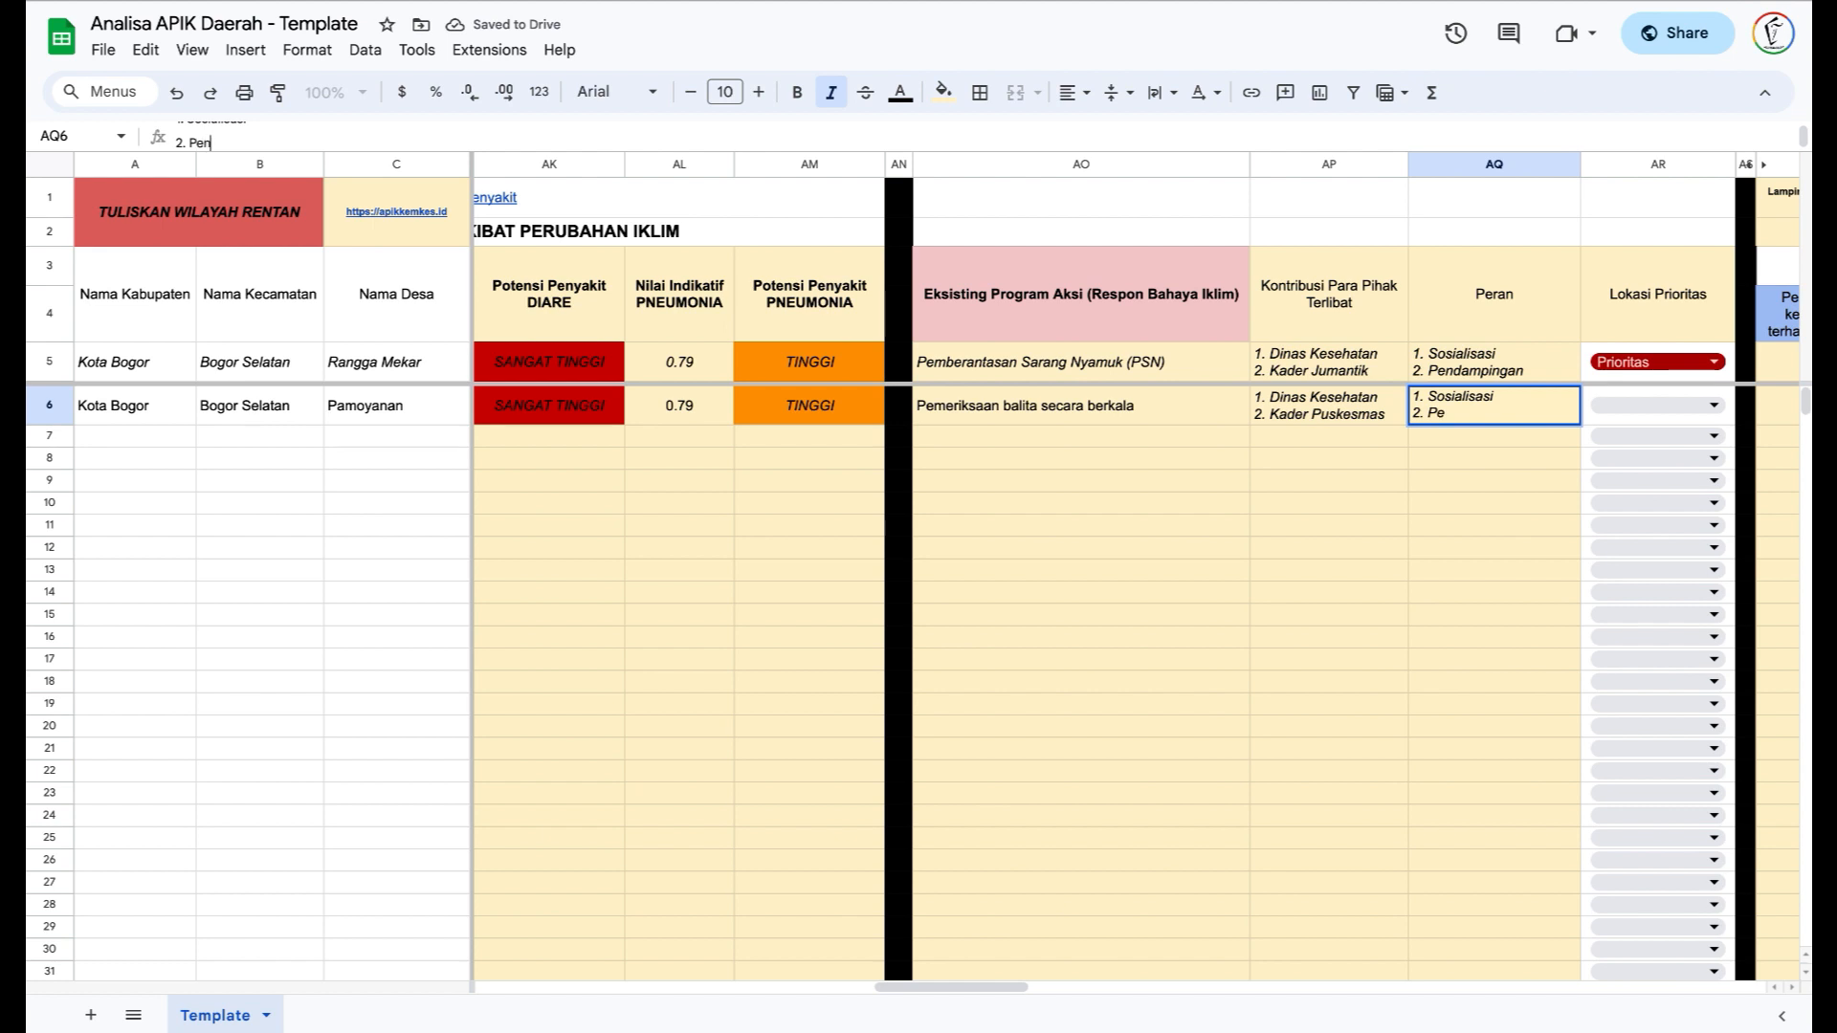
text(dampingan)
key(Return)
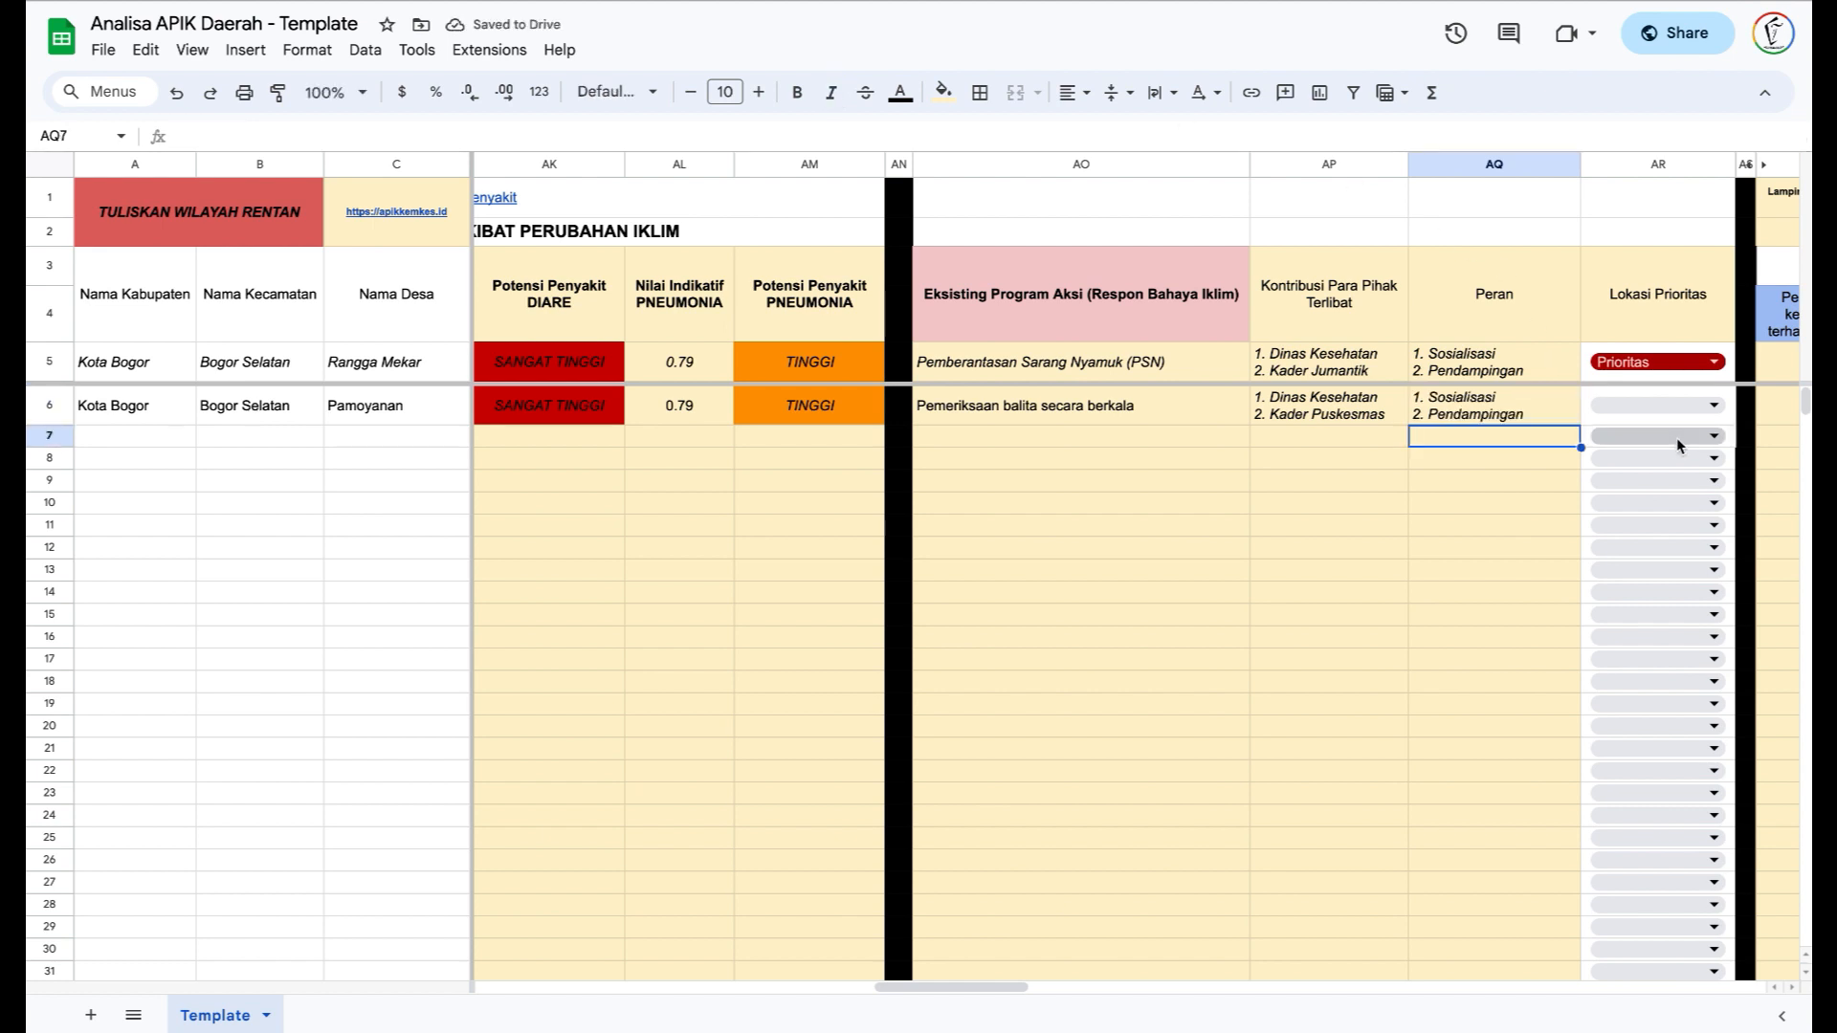
click(1708, 410)
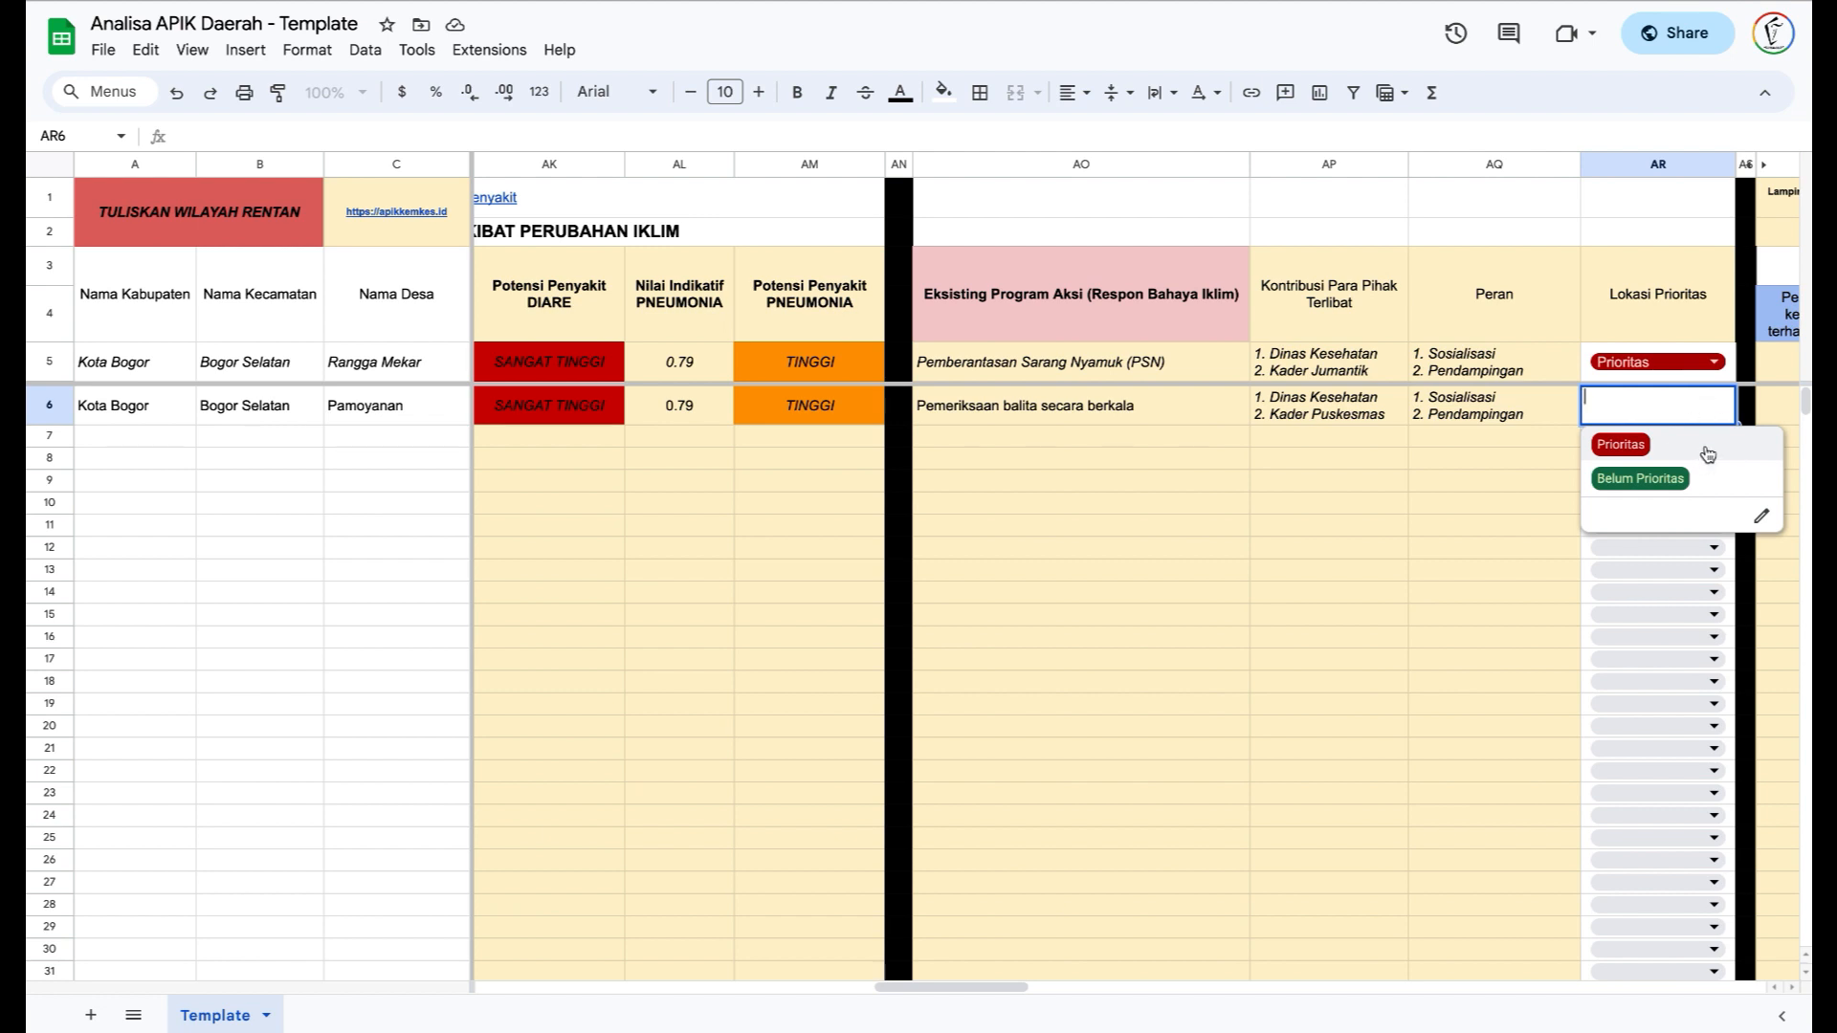
click(1708, 448)
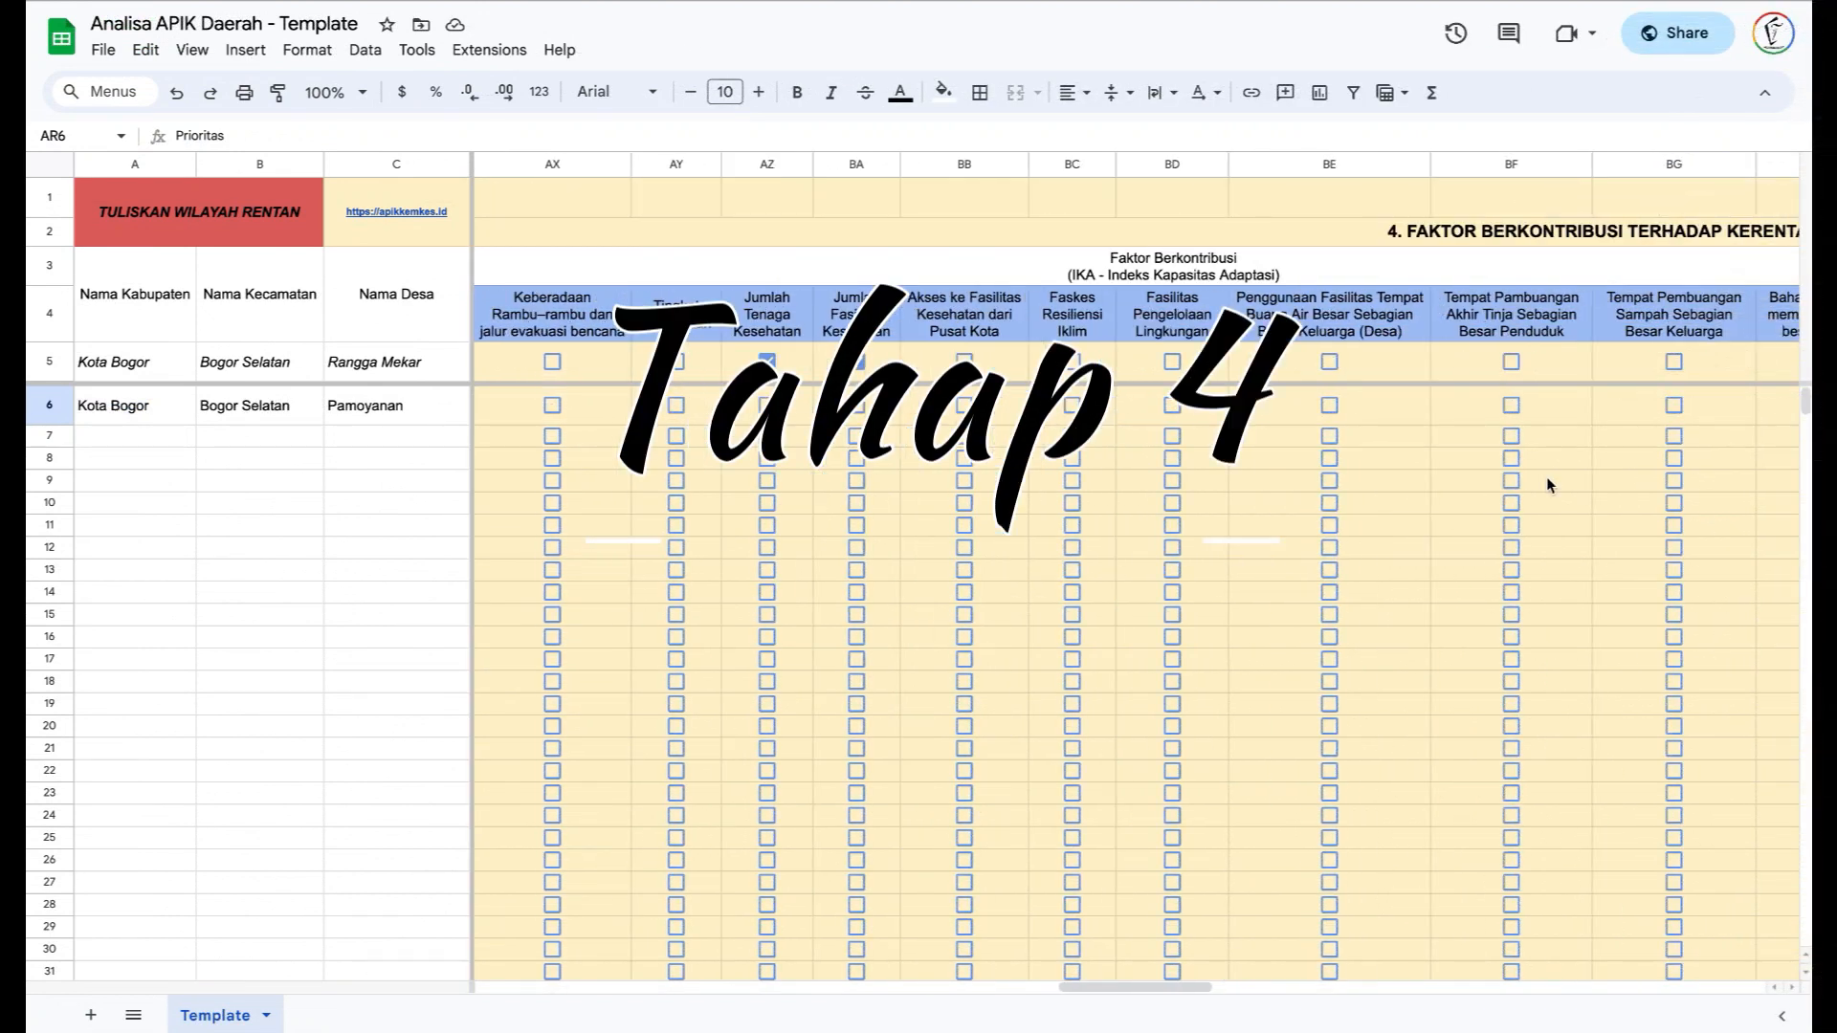
- Open the apikkemkes.id portal from the link above the section 4 contributing-factor columns
scroll(1547, 476, right, 3)
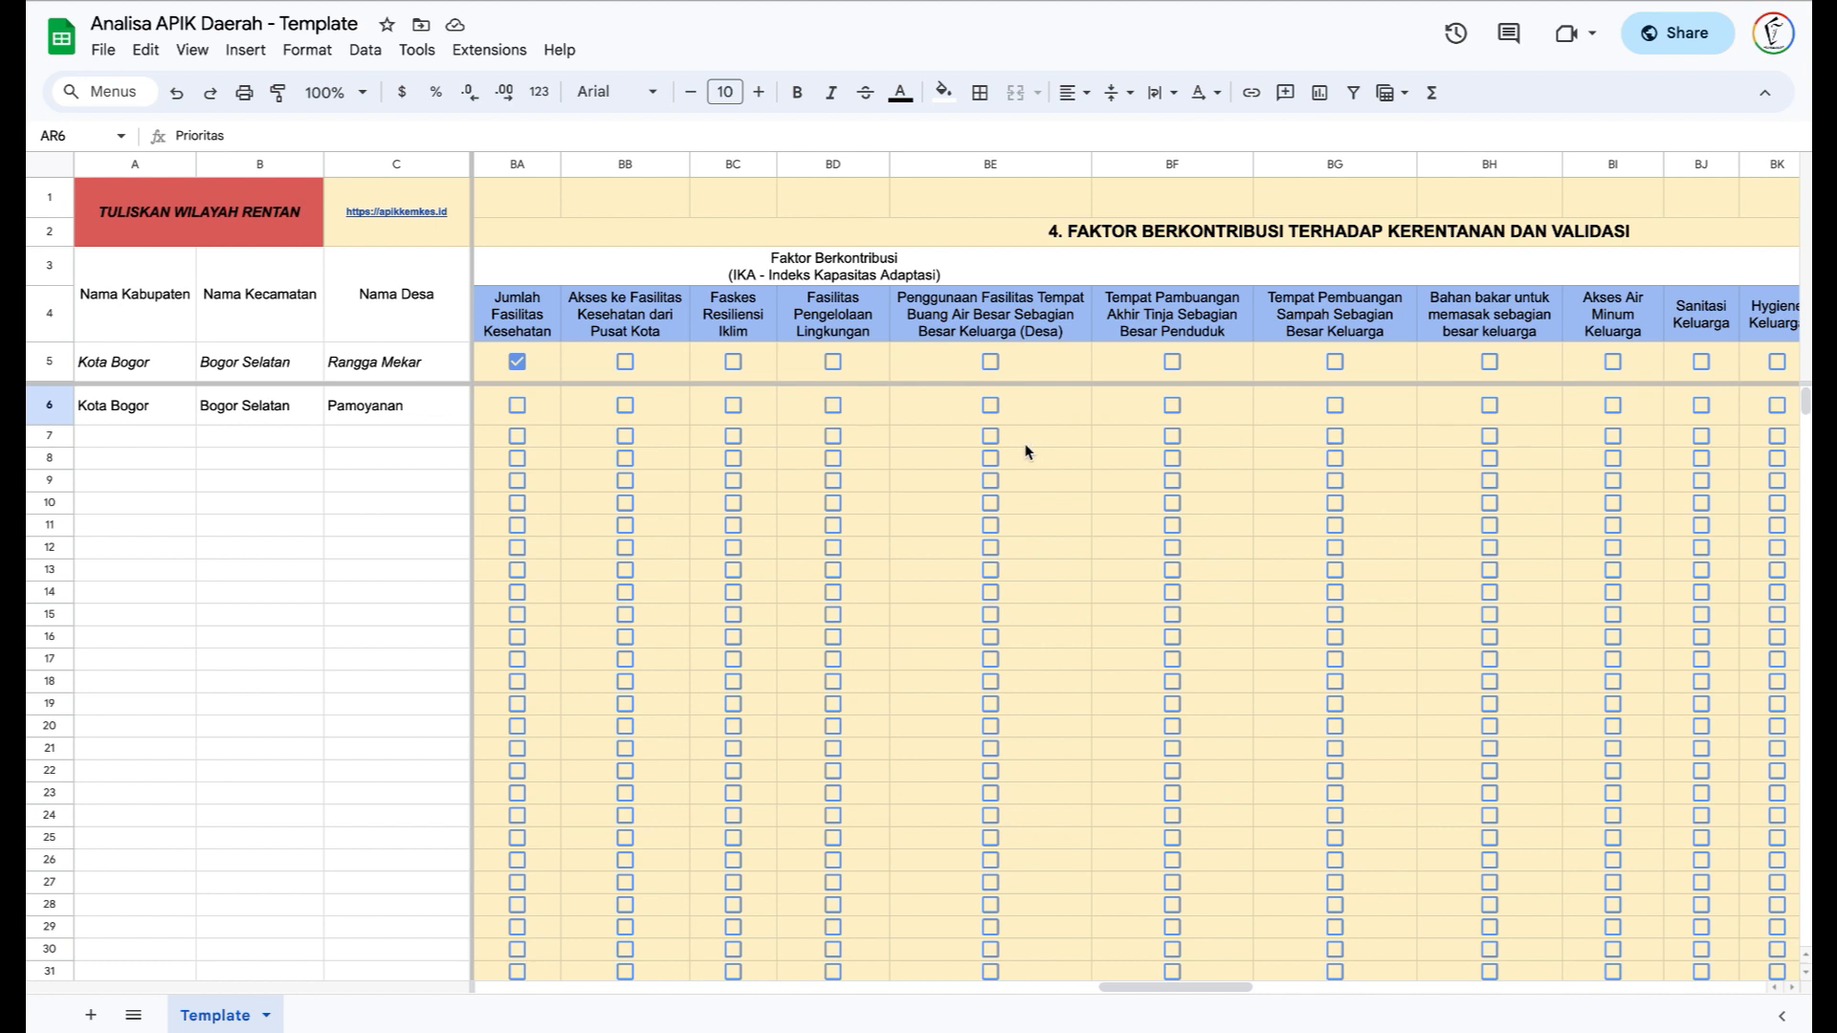
scroll(1025, 451, left, 5)
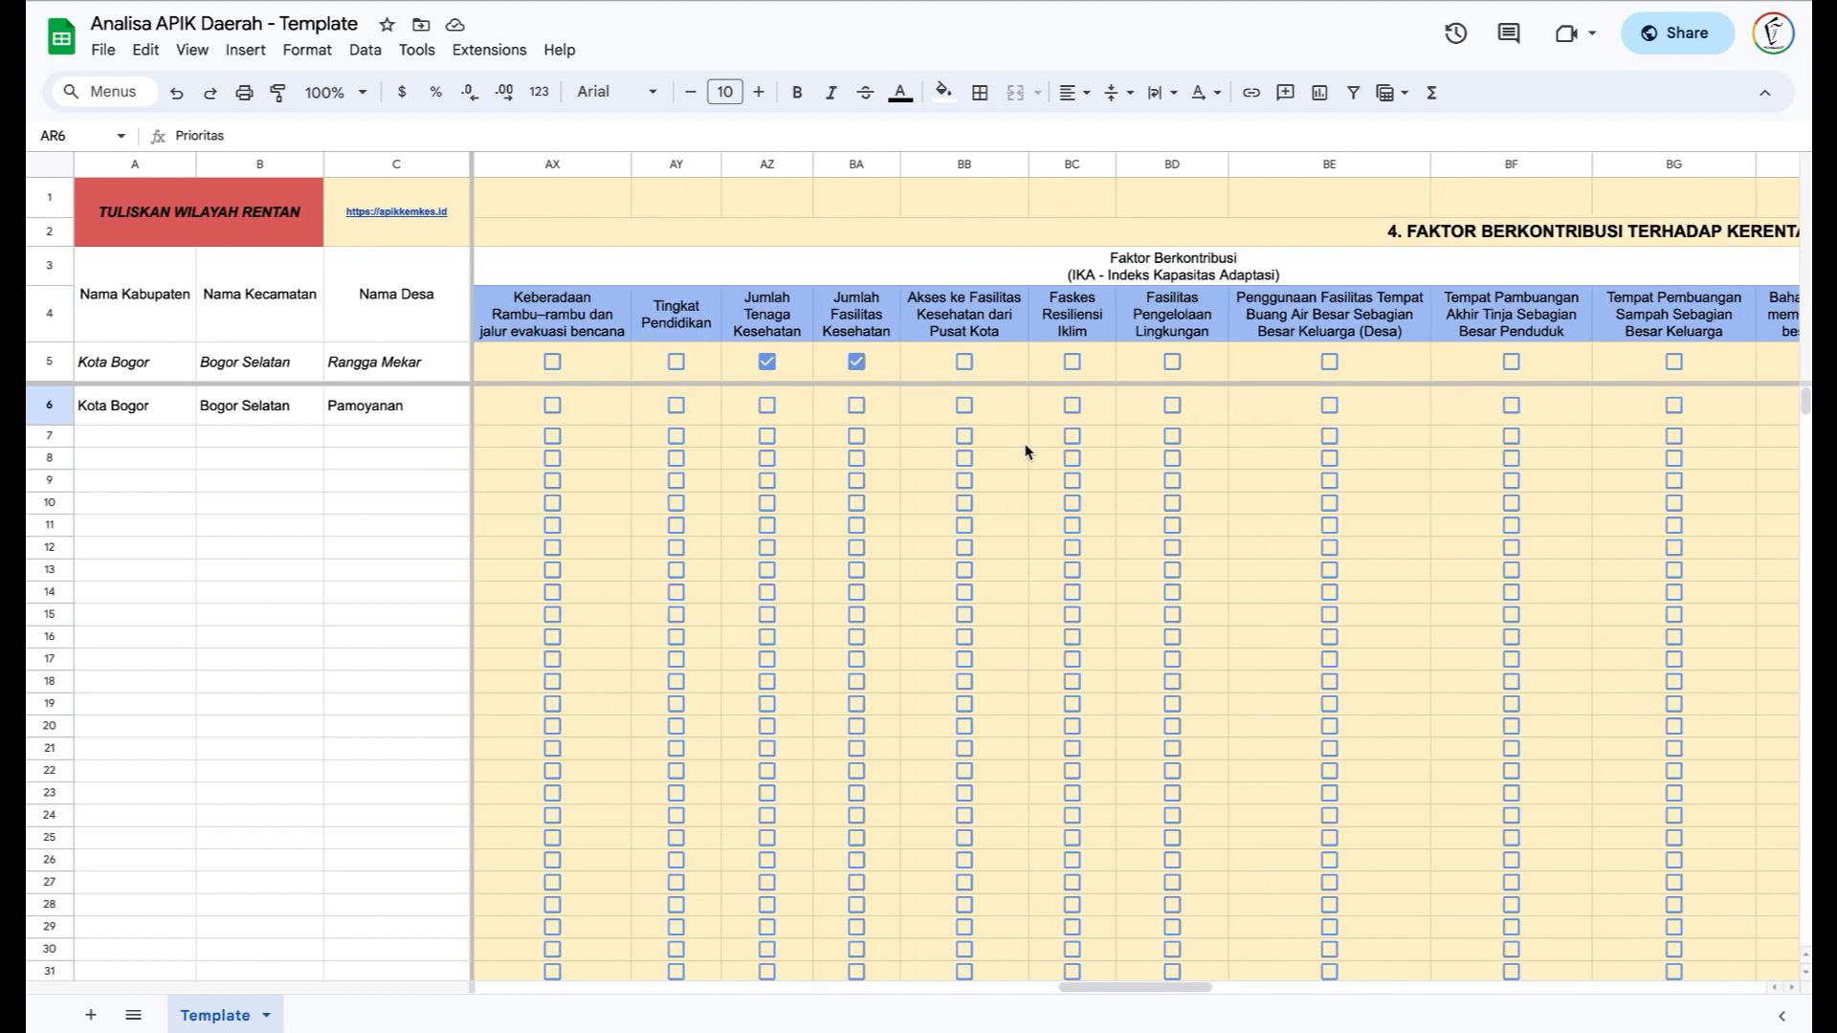
scroll(1024, 450, left, 1)
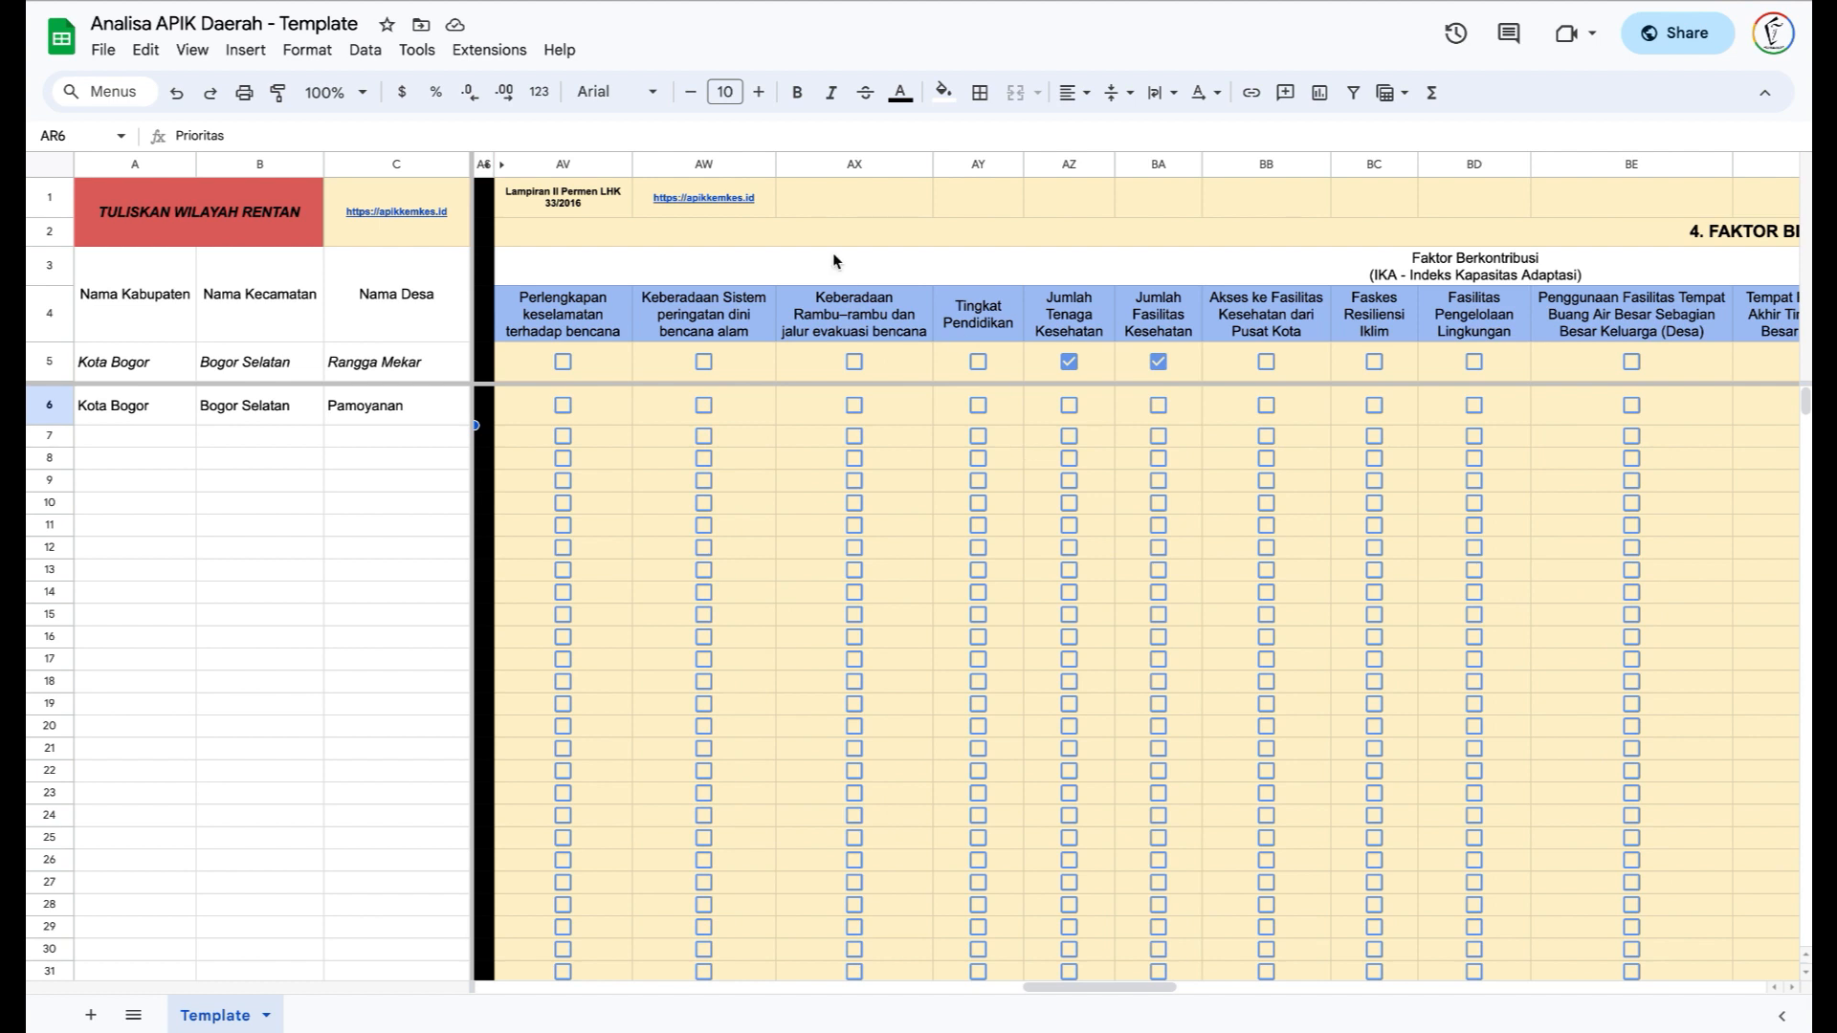
click(720, 197)
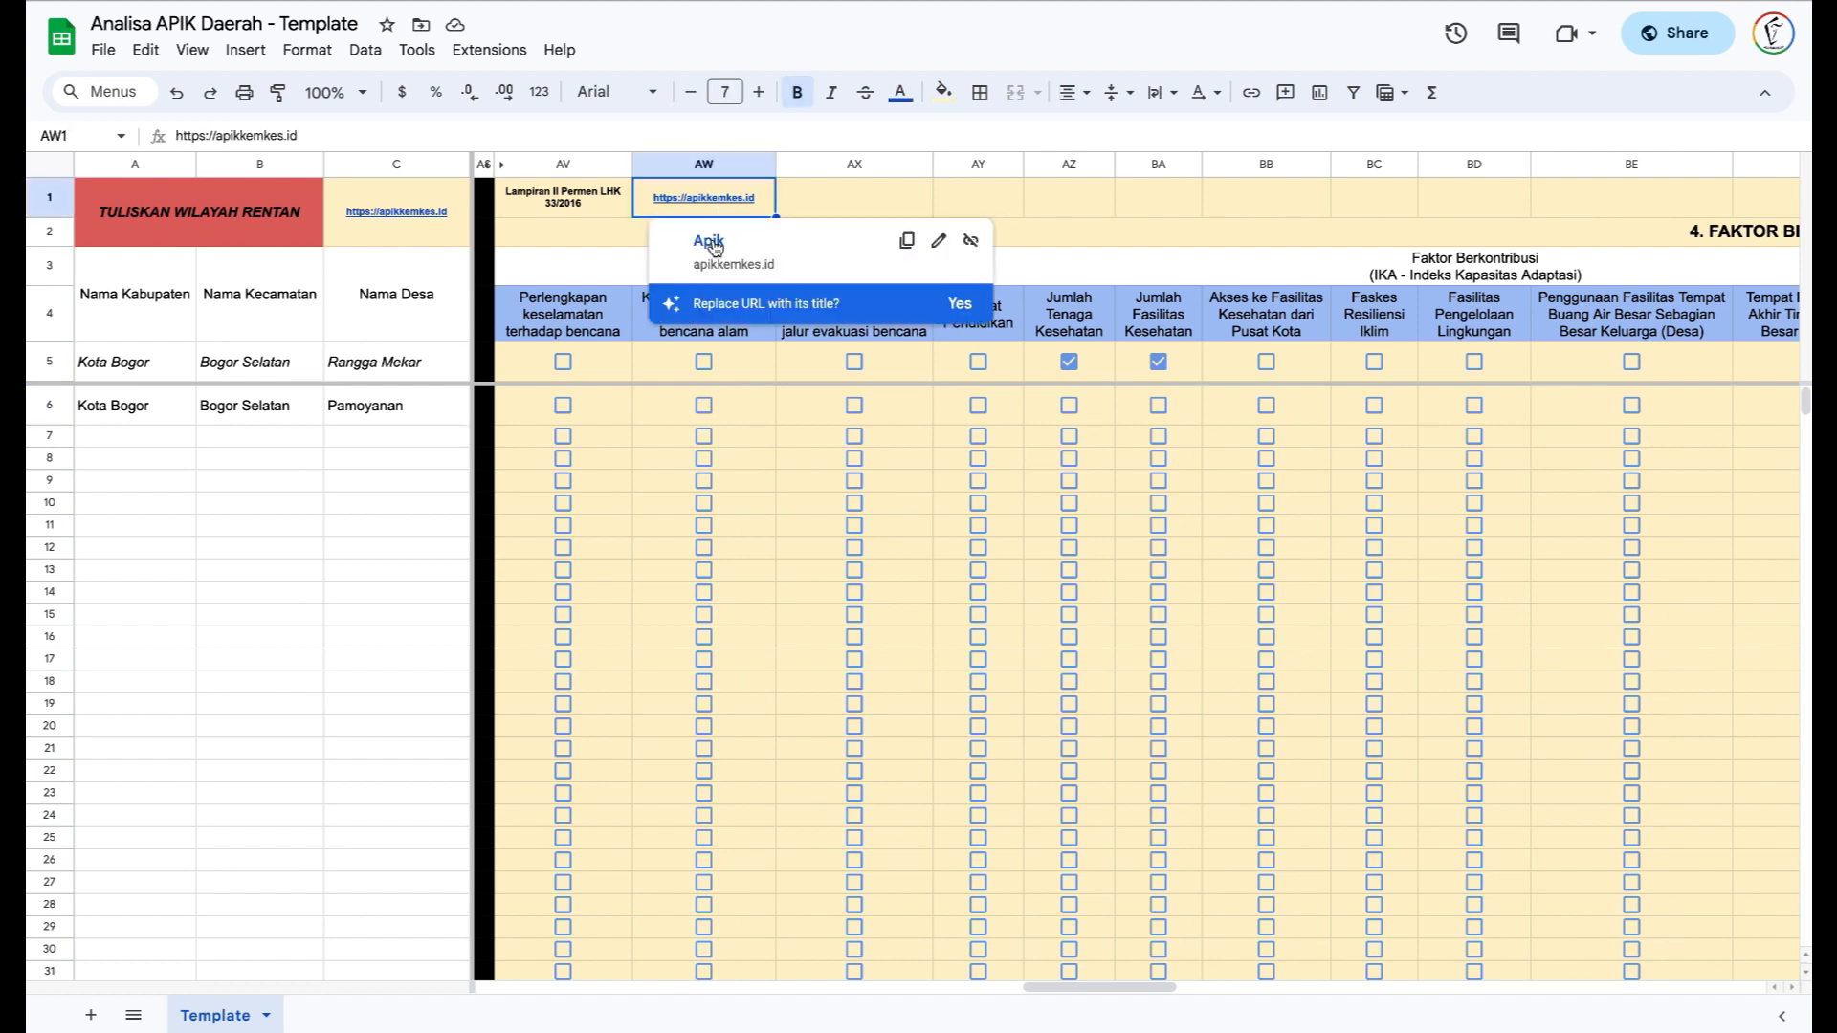
click(707, 242)
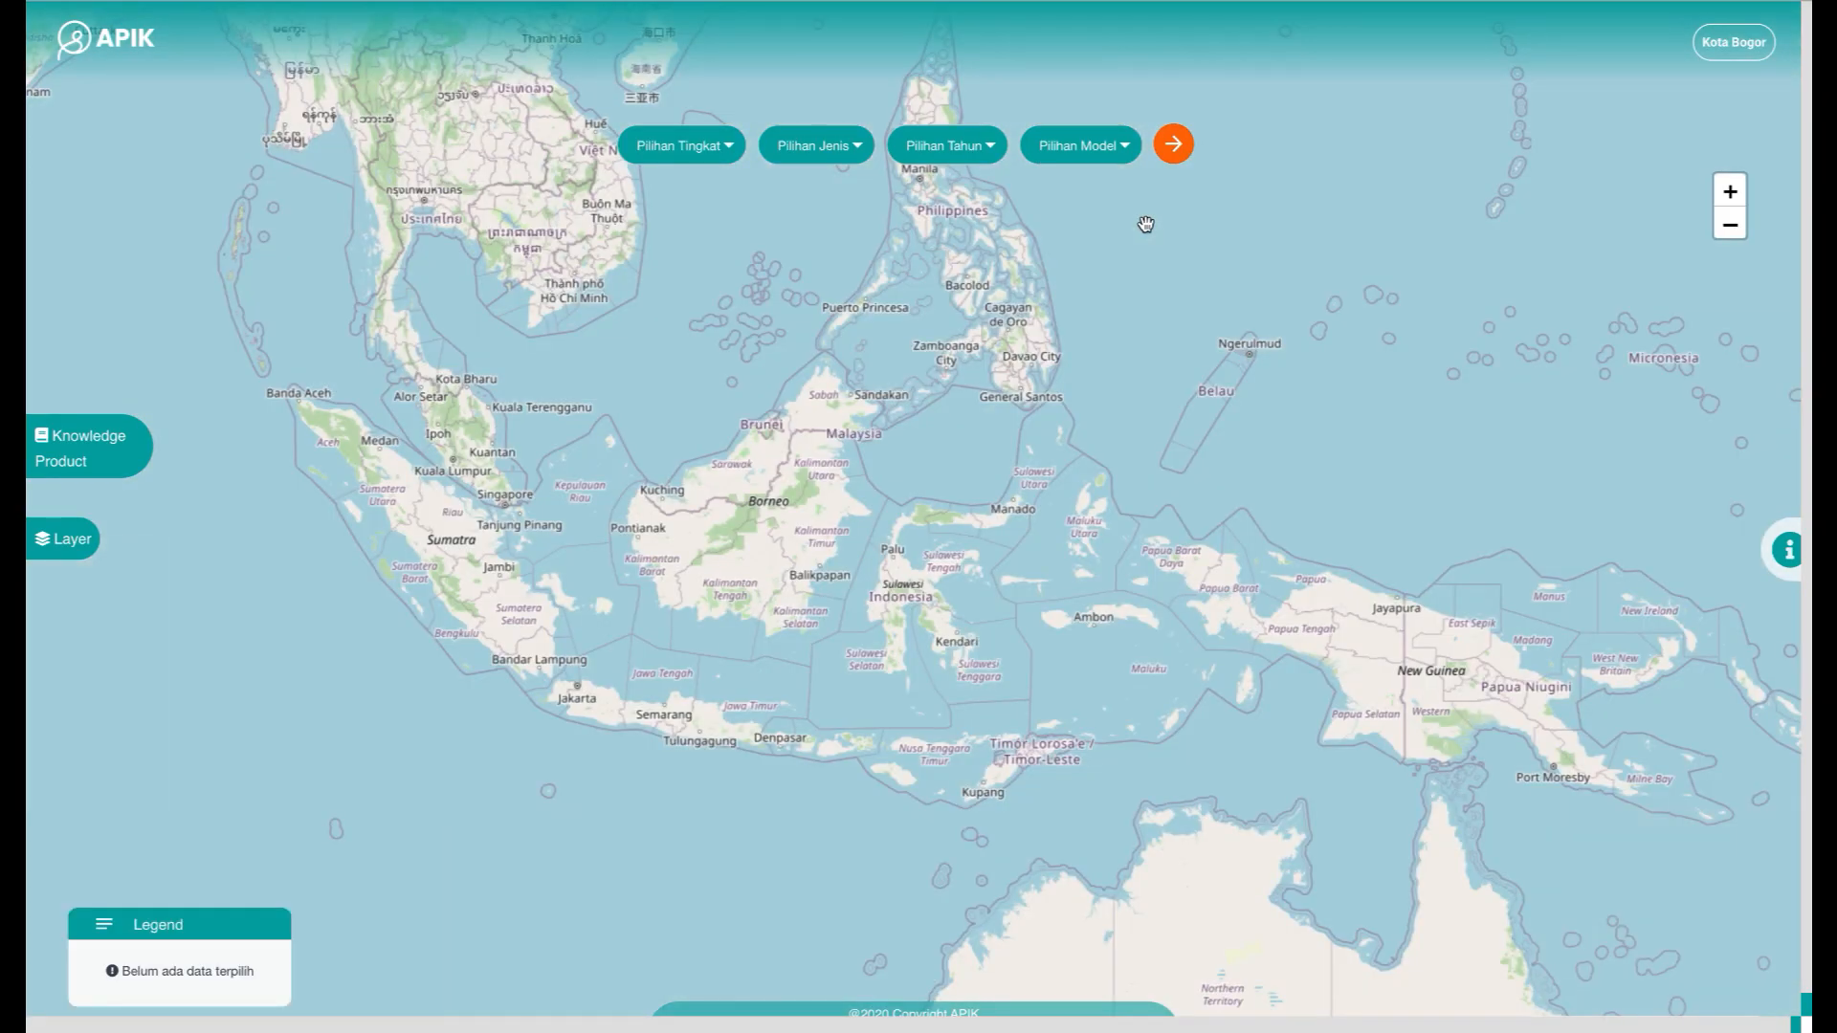
- Display the Kerentanan map layer with type APIK, year Saat Ini and region level Desa
click(688, 149)
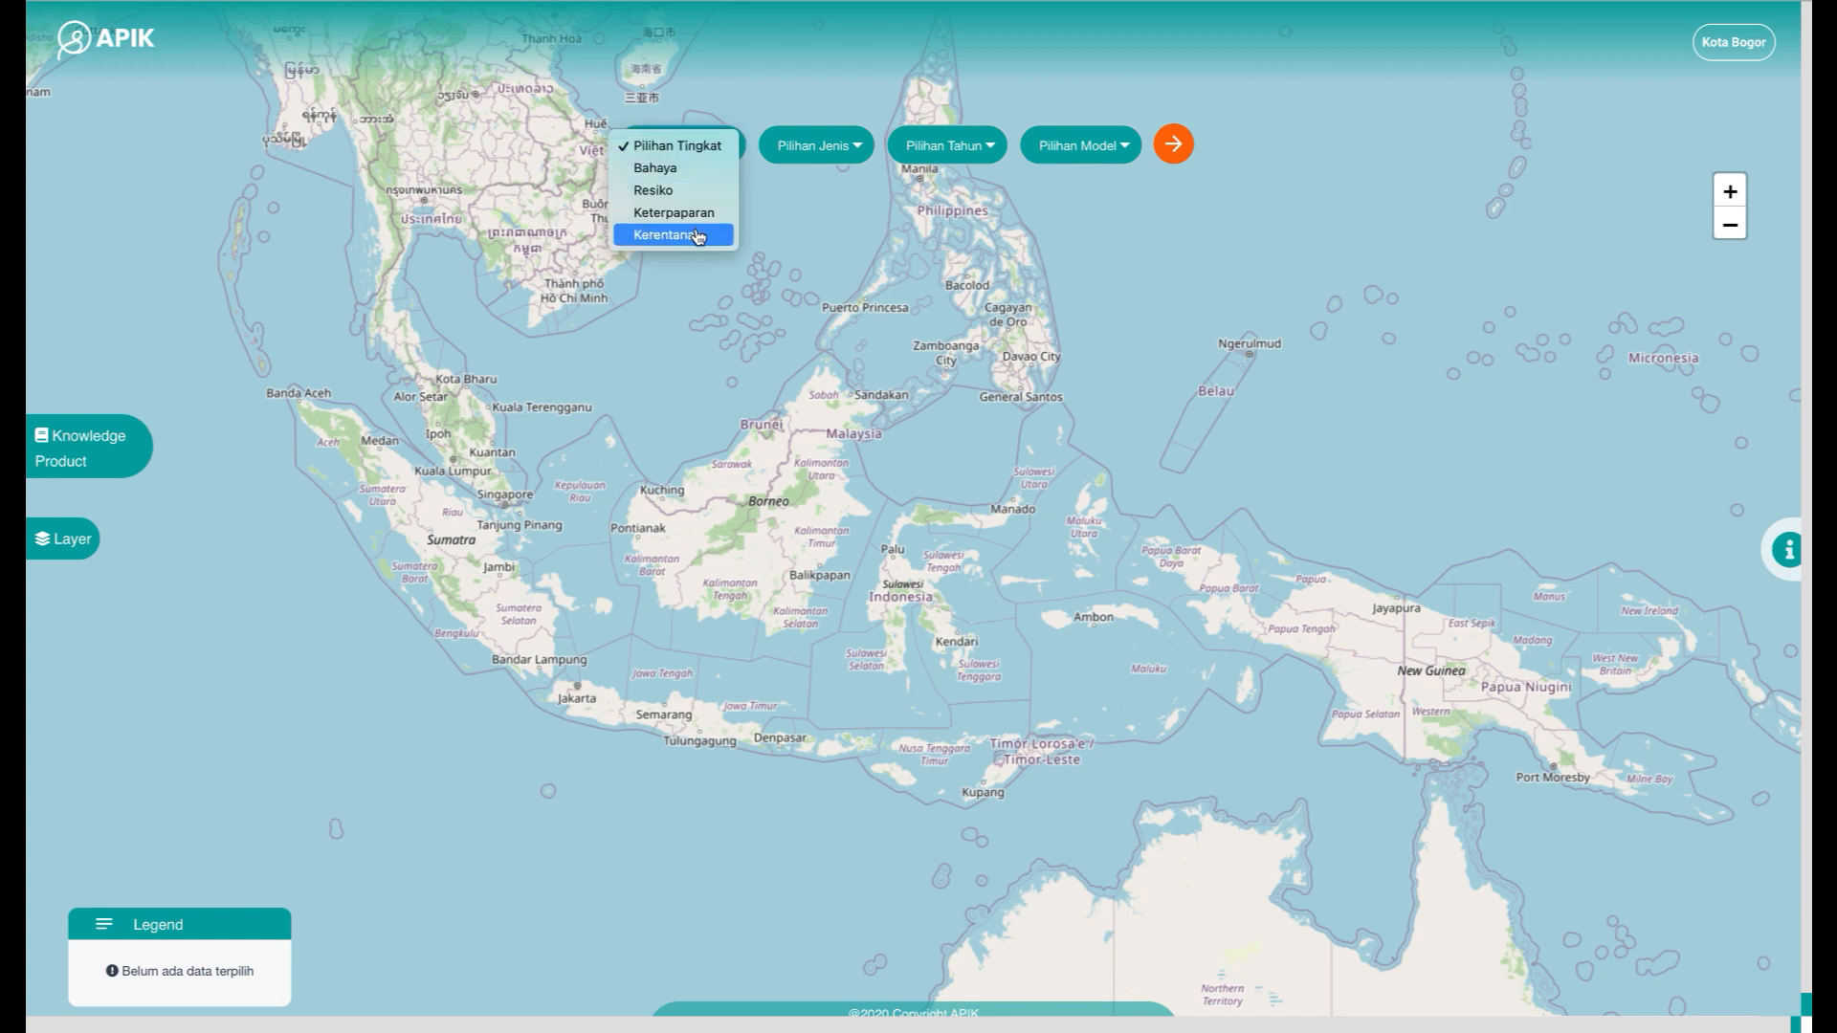
click(697, 235)
click(860, 145)
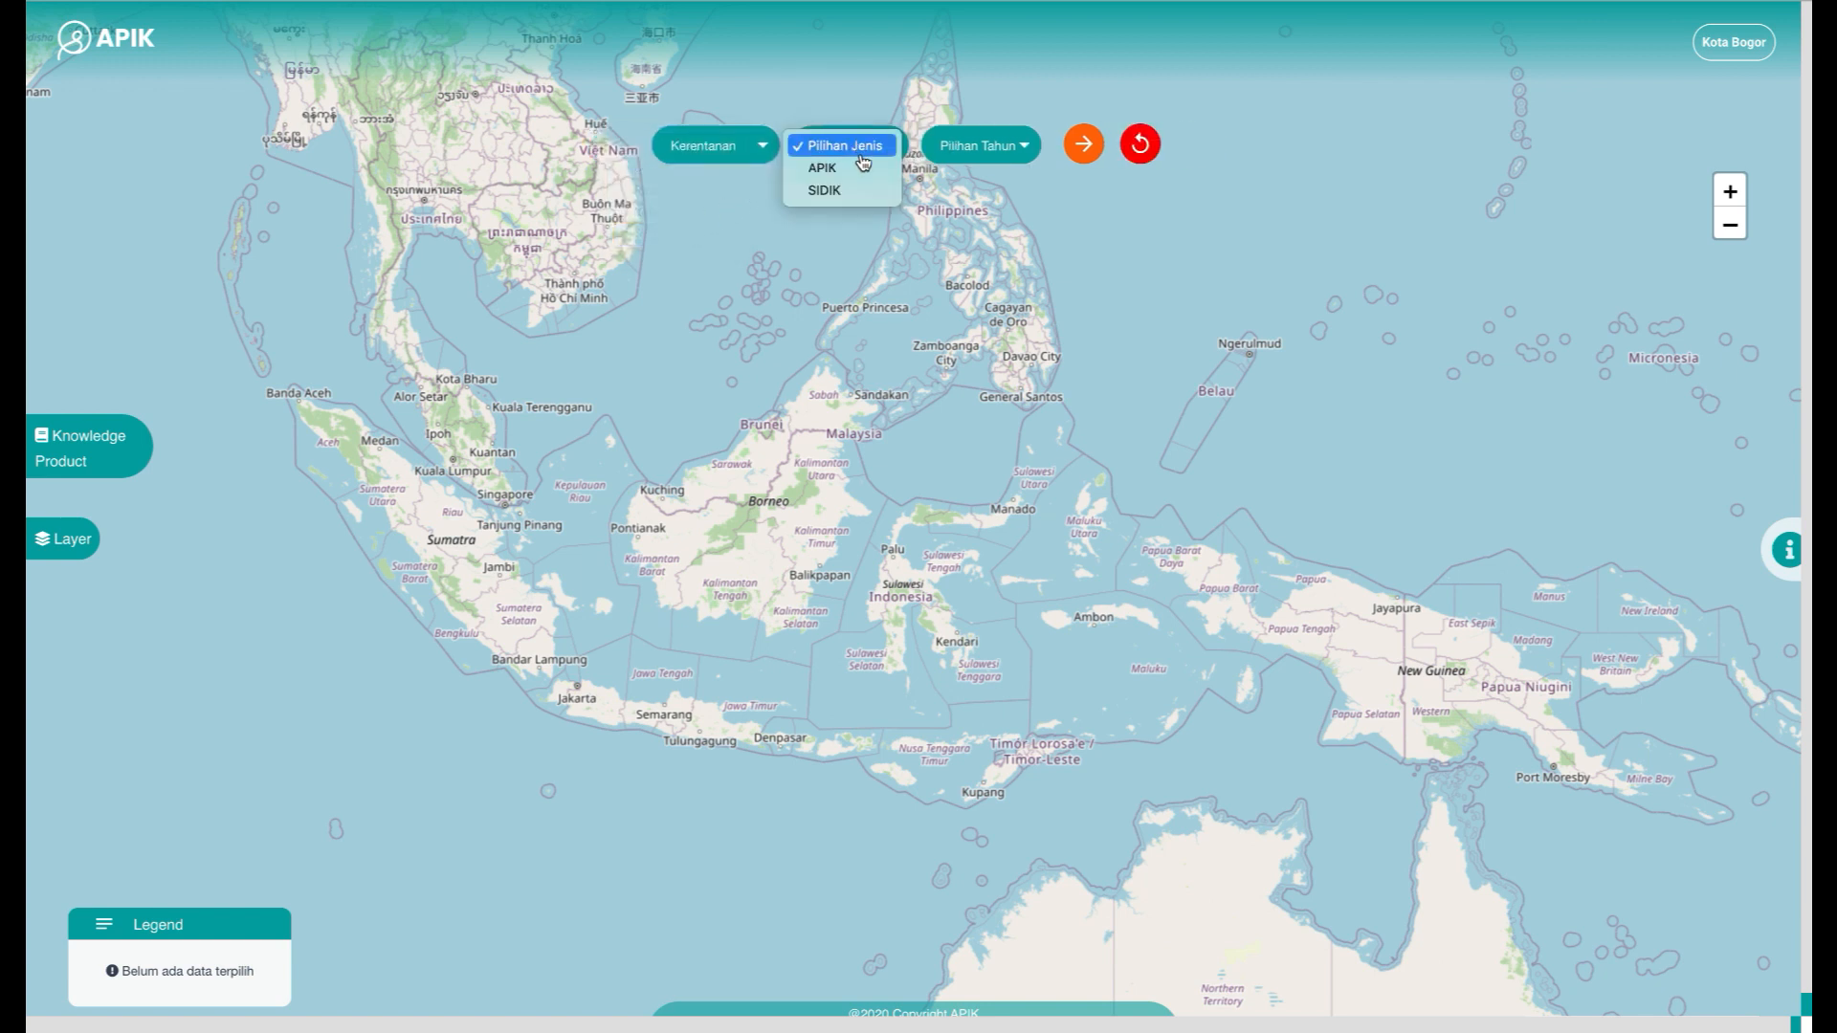
click(860, 168)
click(969, 150)
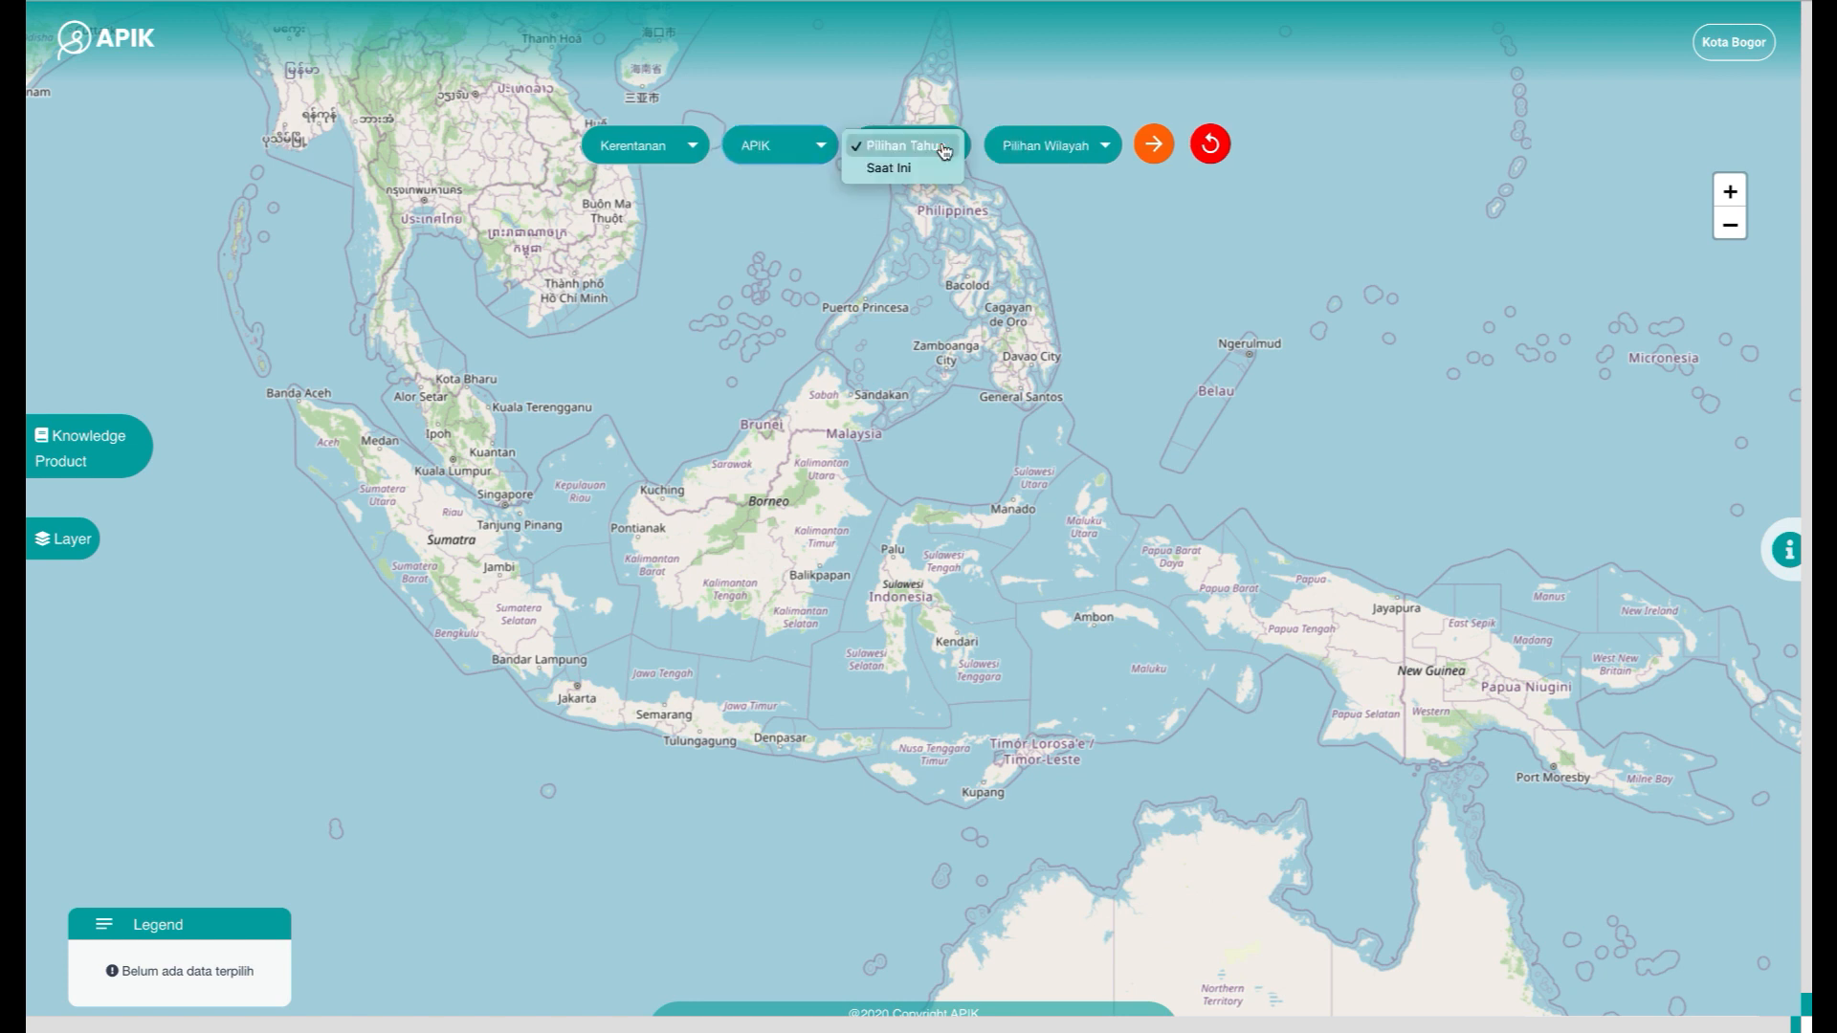
click(943, 167)
click(1067, 149)
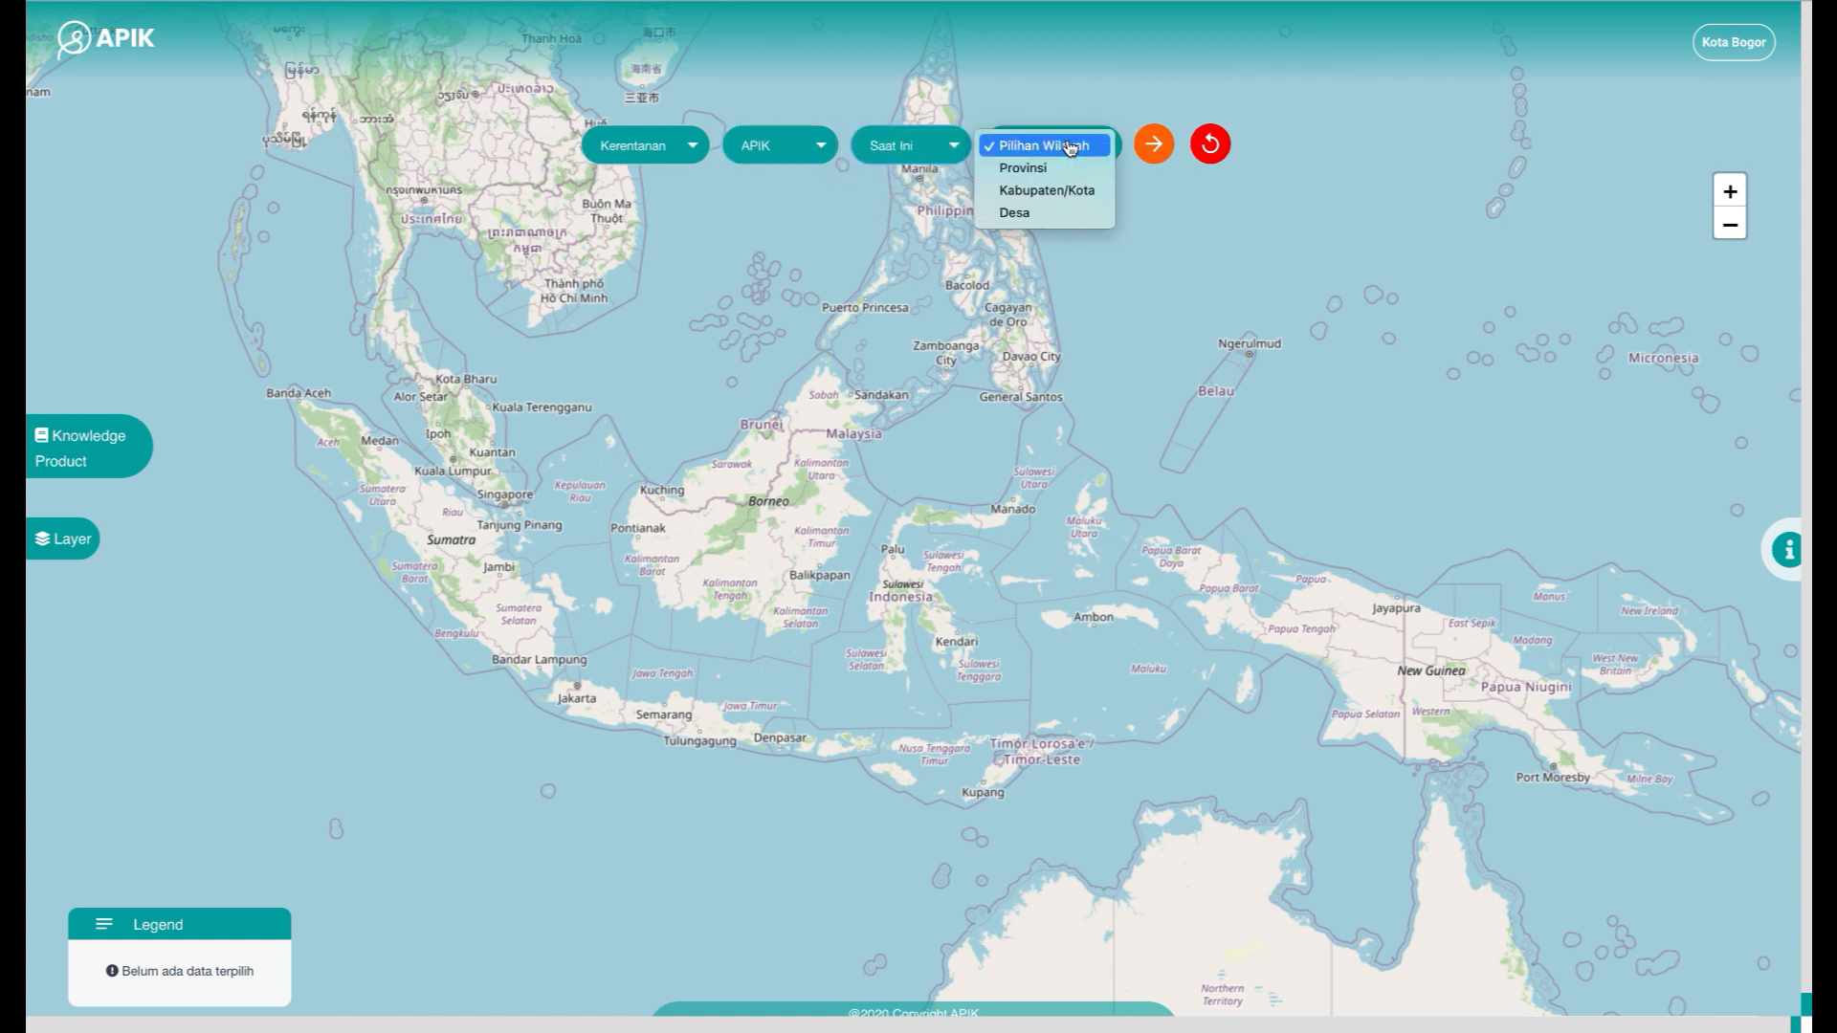
click(1078, 215)
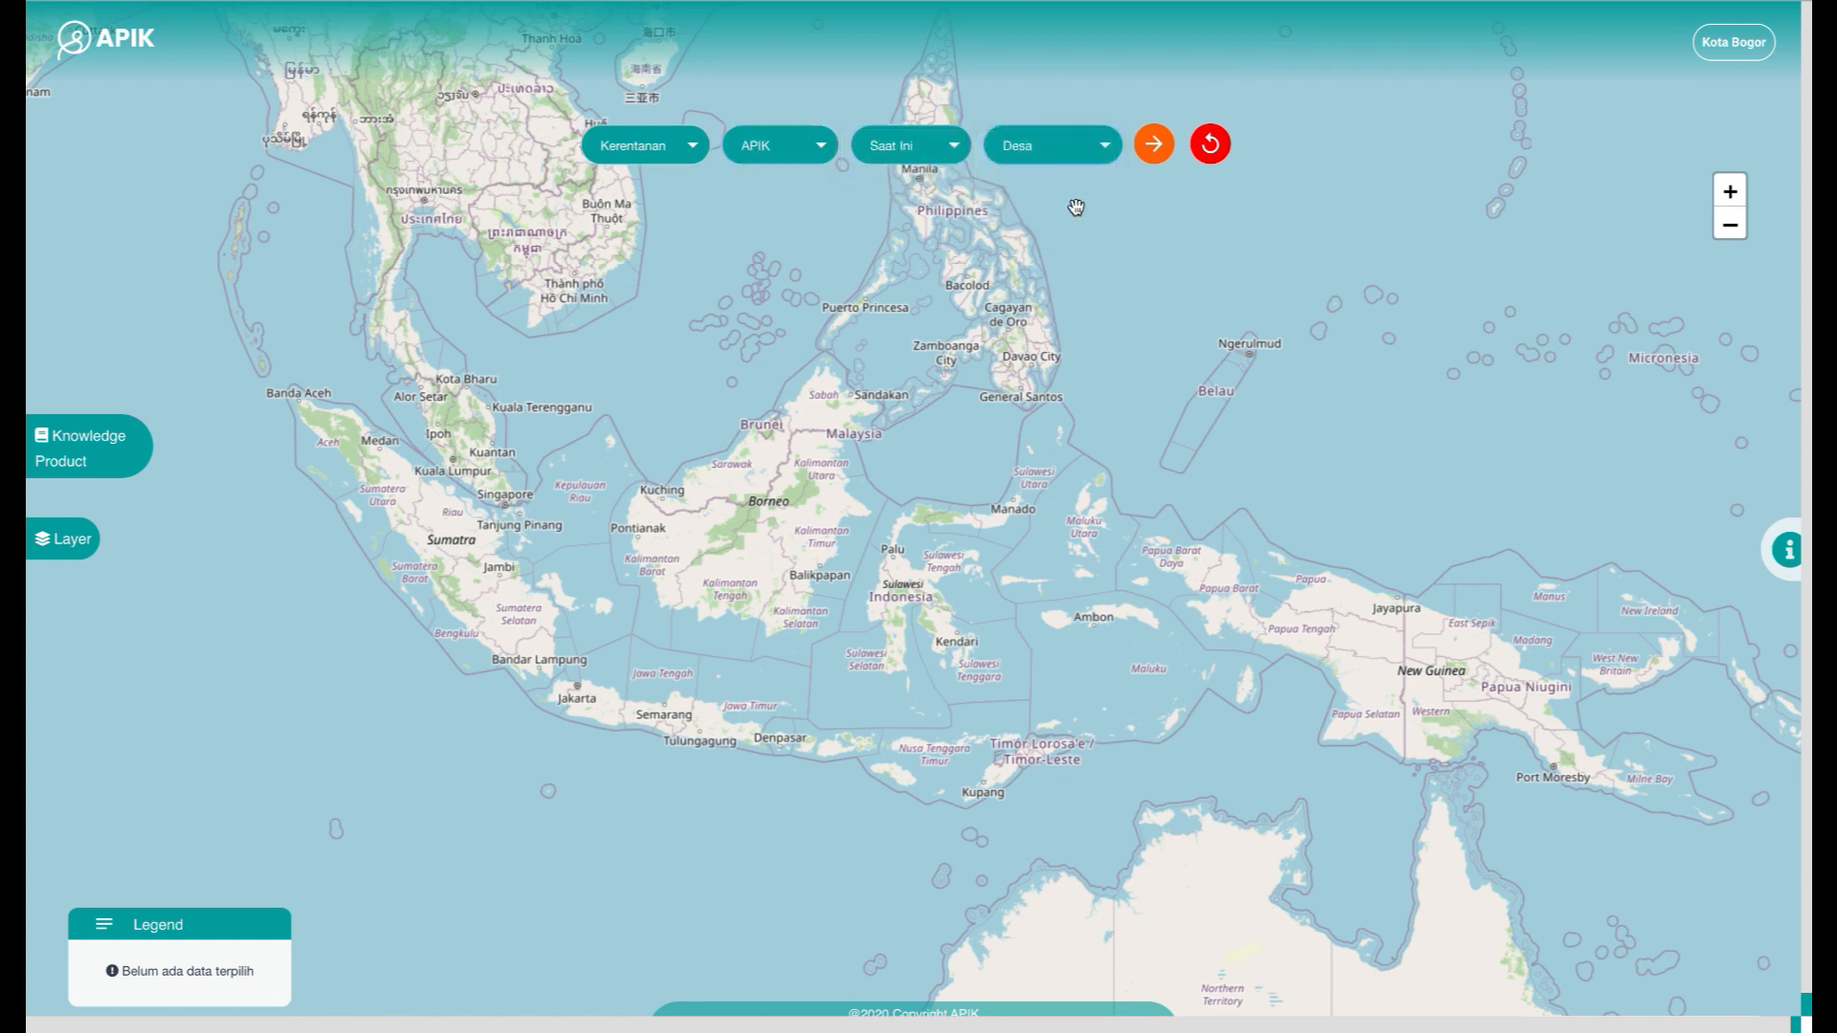
click(1153, 145)
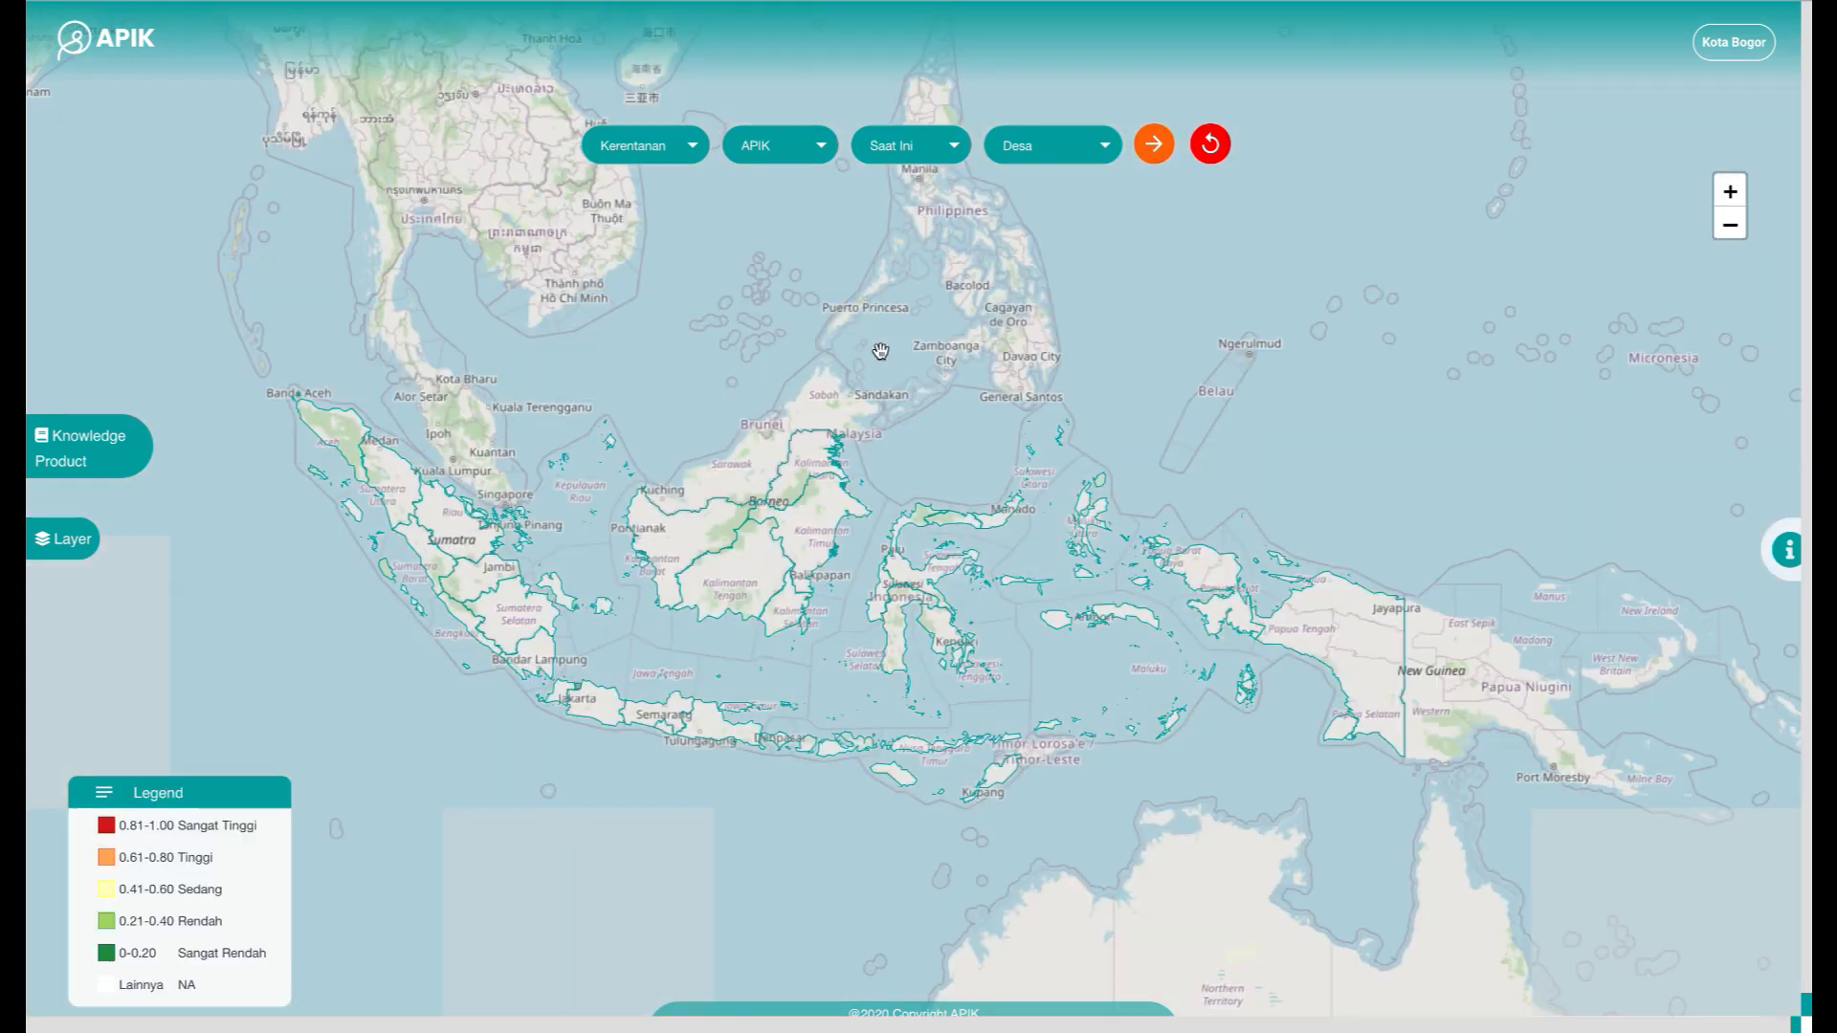
- Open Pamoyanan's vulnerability data on the map in Bogor and examine its spider charts and Faktor yang Berkontribusi list
click(581, 711)
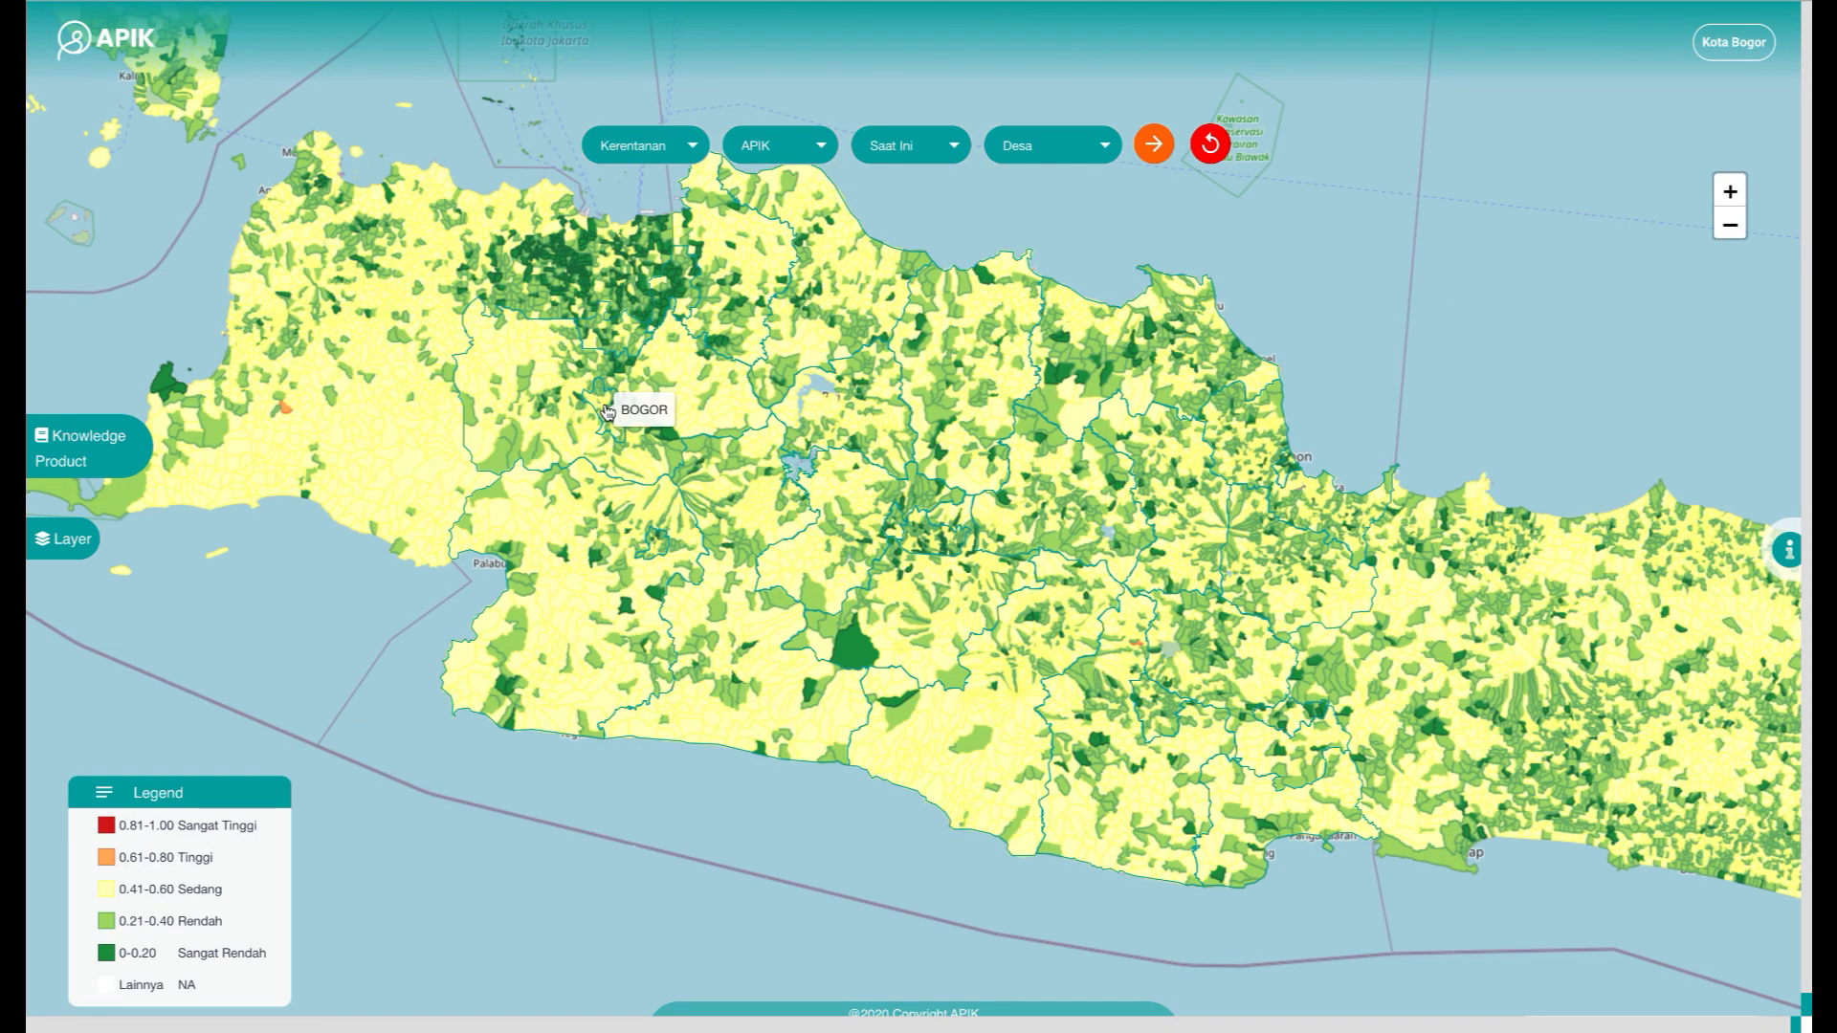
click(606, 411)
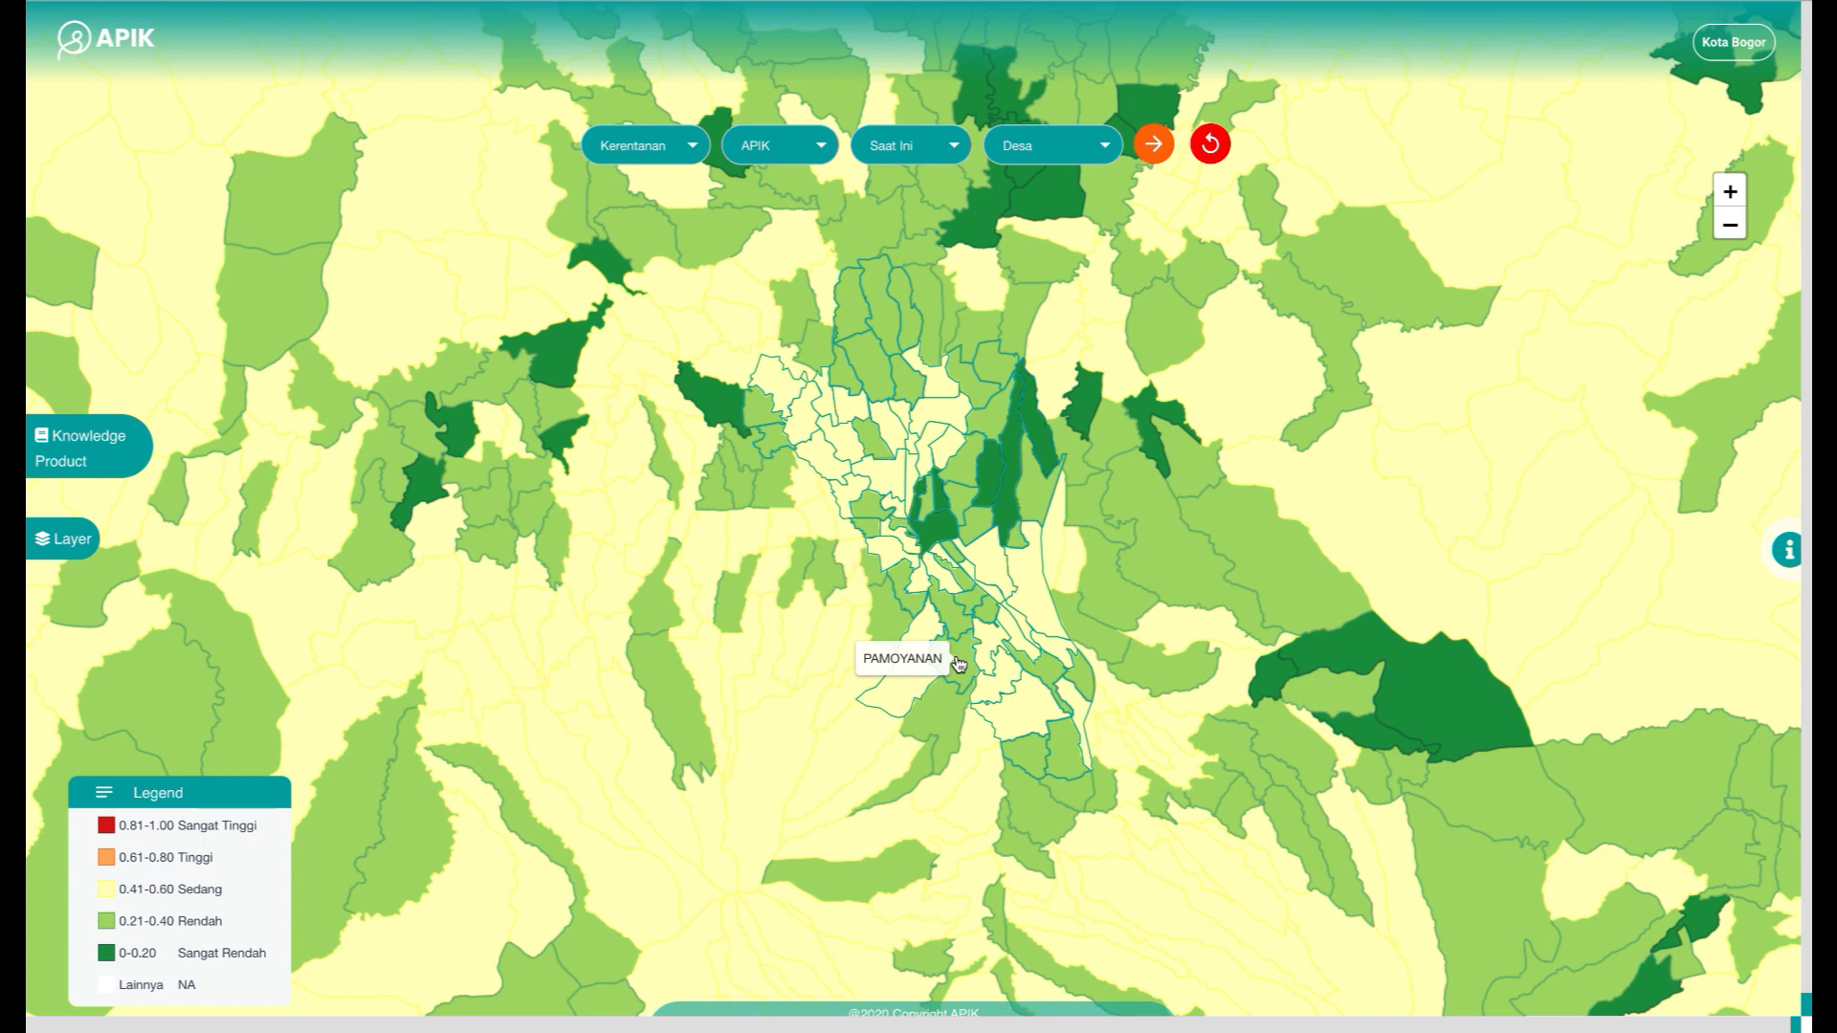
click(958, 664)
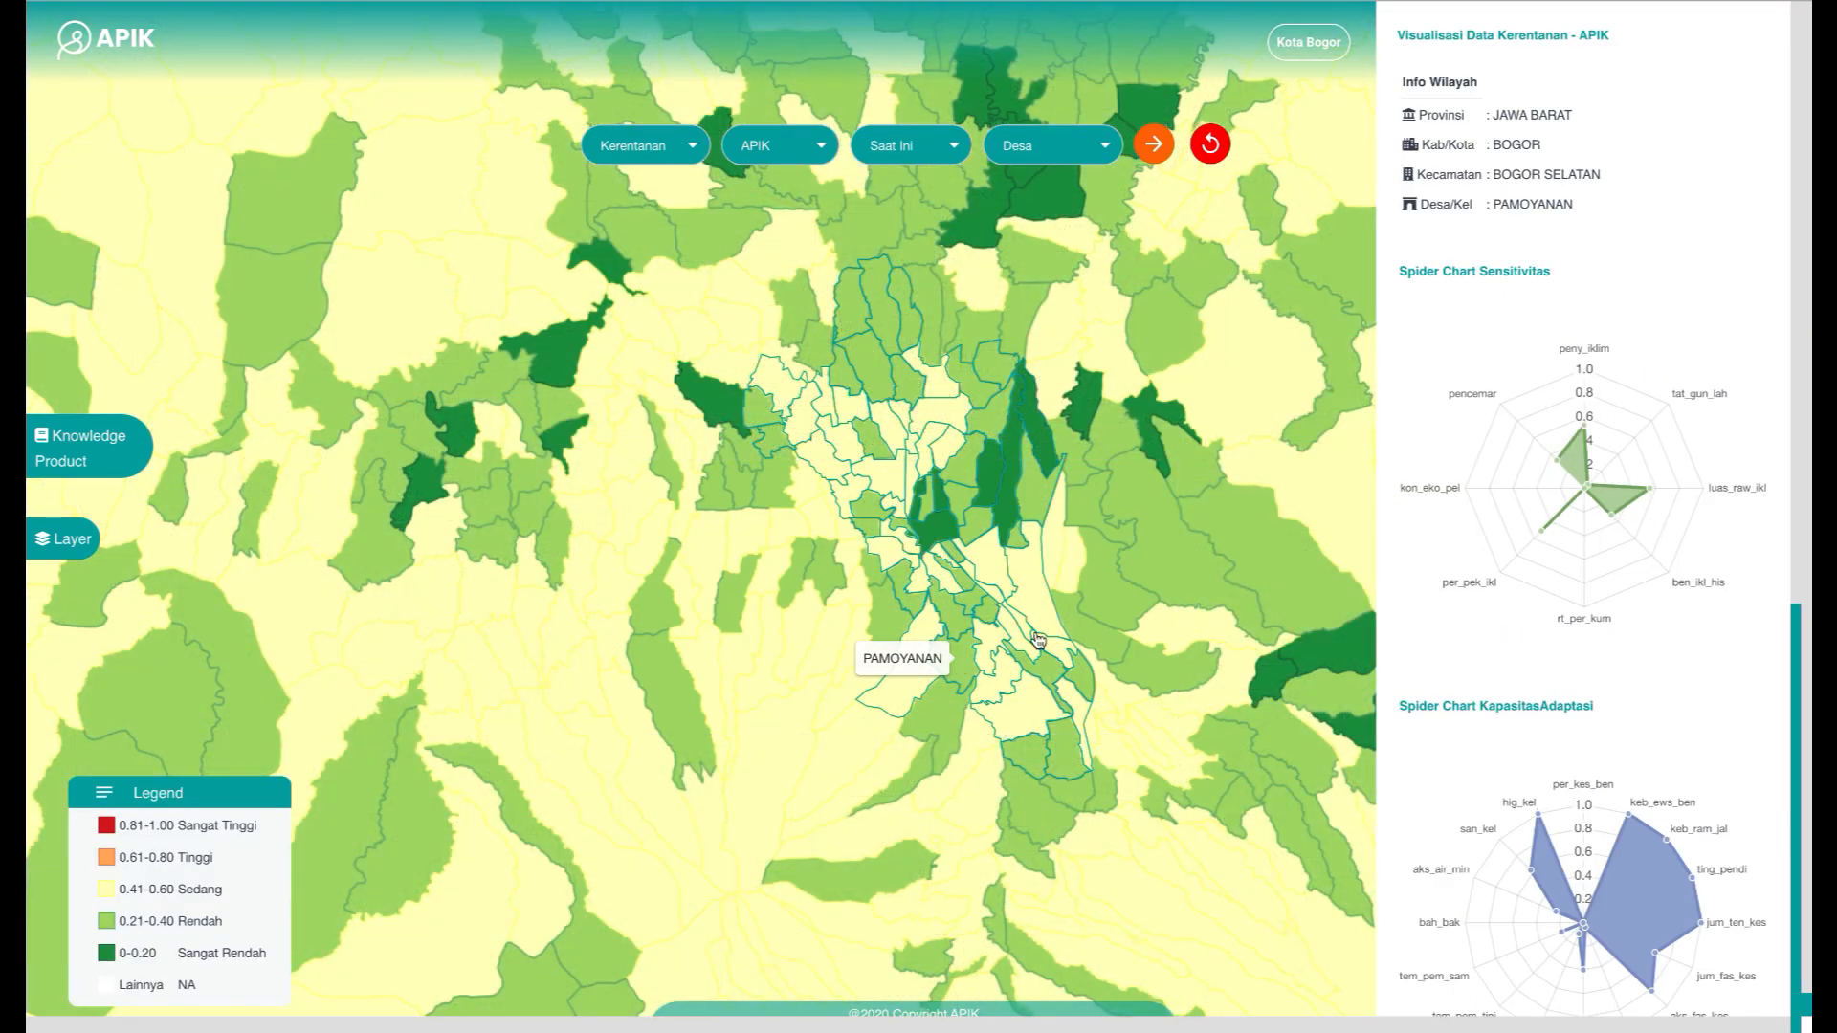
scroll(1617, 637, down, 3)
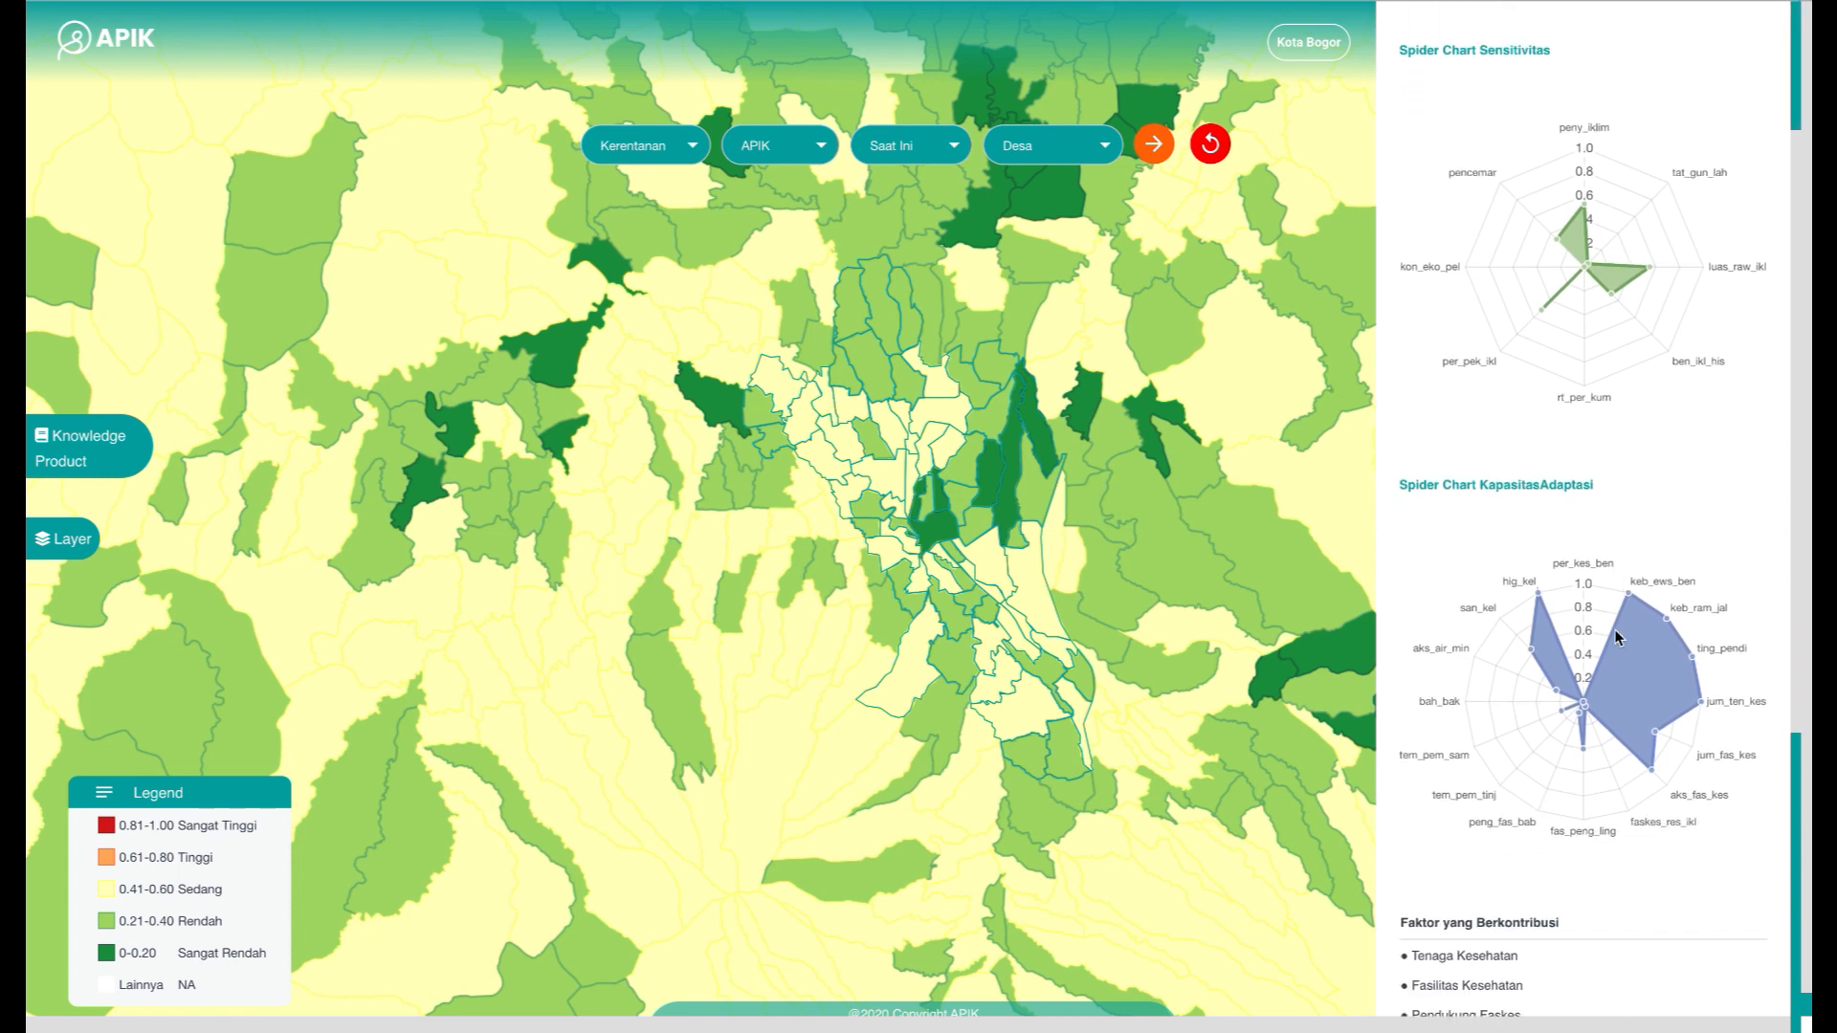
scroll(1617, 636, down, 2)
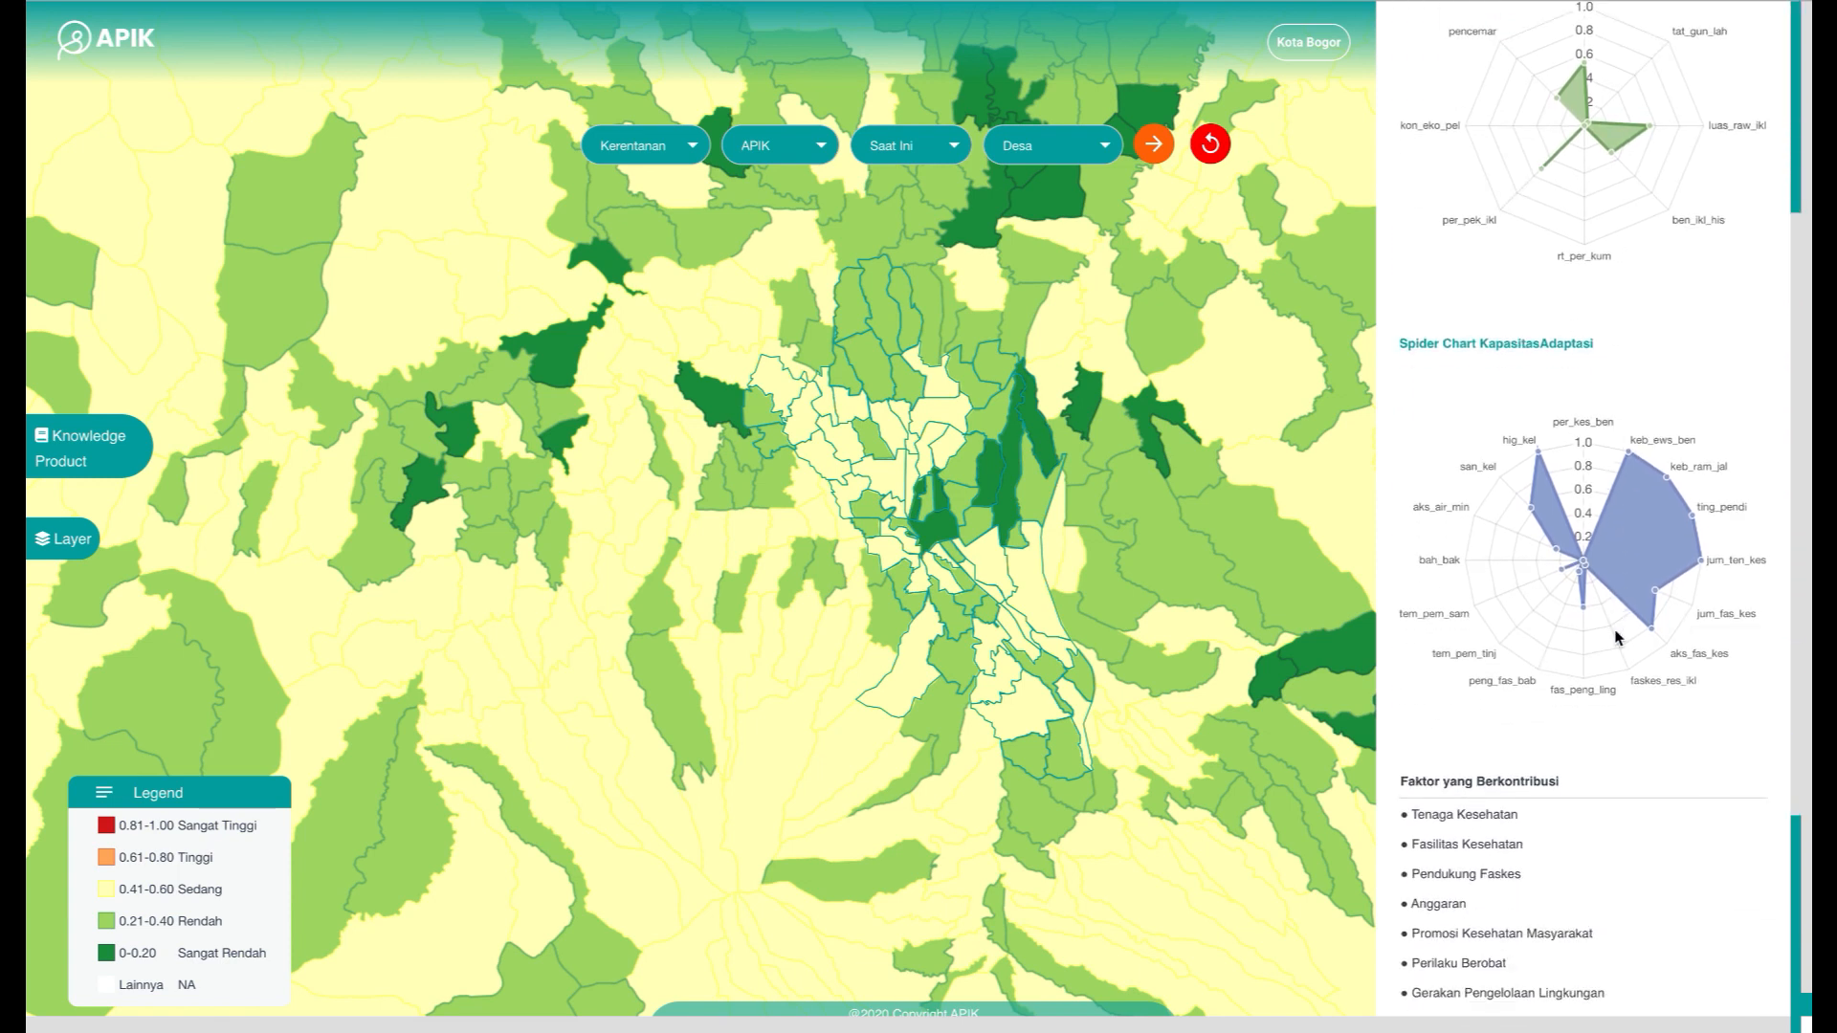
scroll(1617, 636, down, 3)
scroll(1617, 636, down, 2)
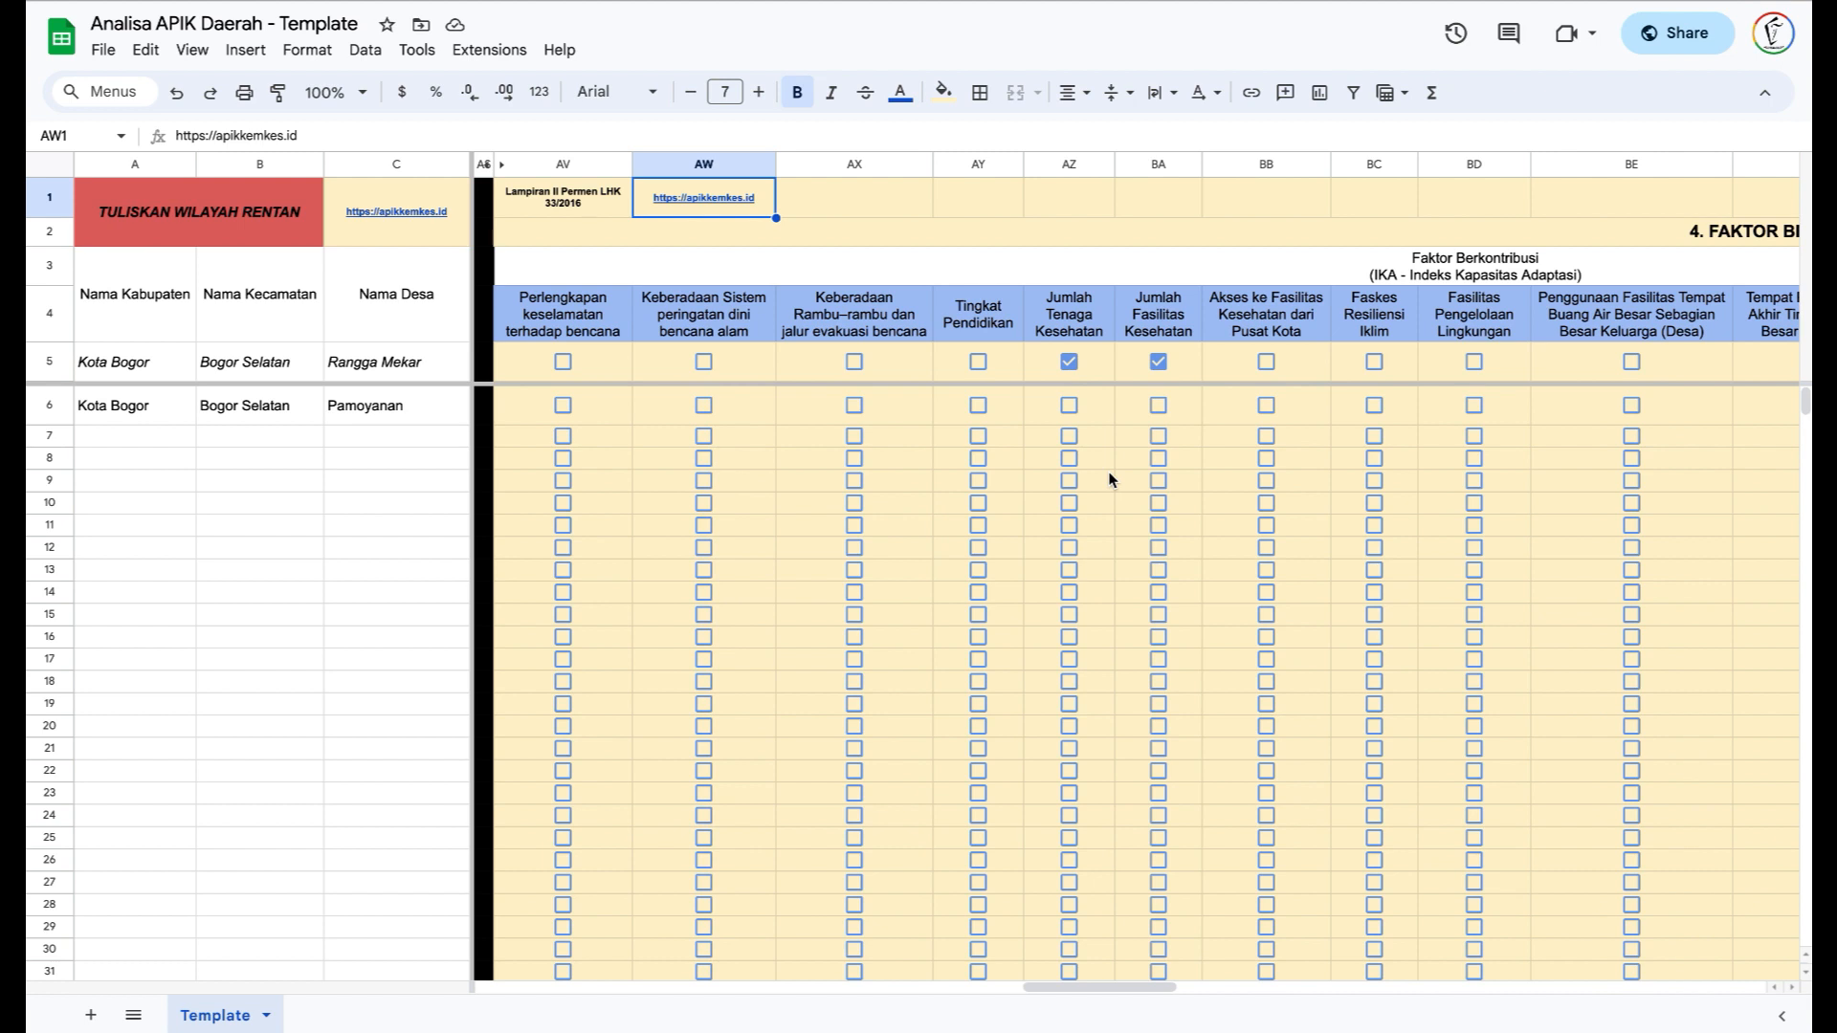
- Return to the template and review the section 4 contributing-factor columns from Kapasitas Adaptasi through Keterpaparan and Sensitivitas
scroll(1110, 479, right, 3)
scroll(1110, 479, right, 3)
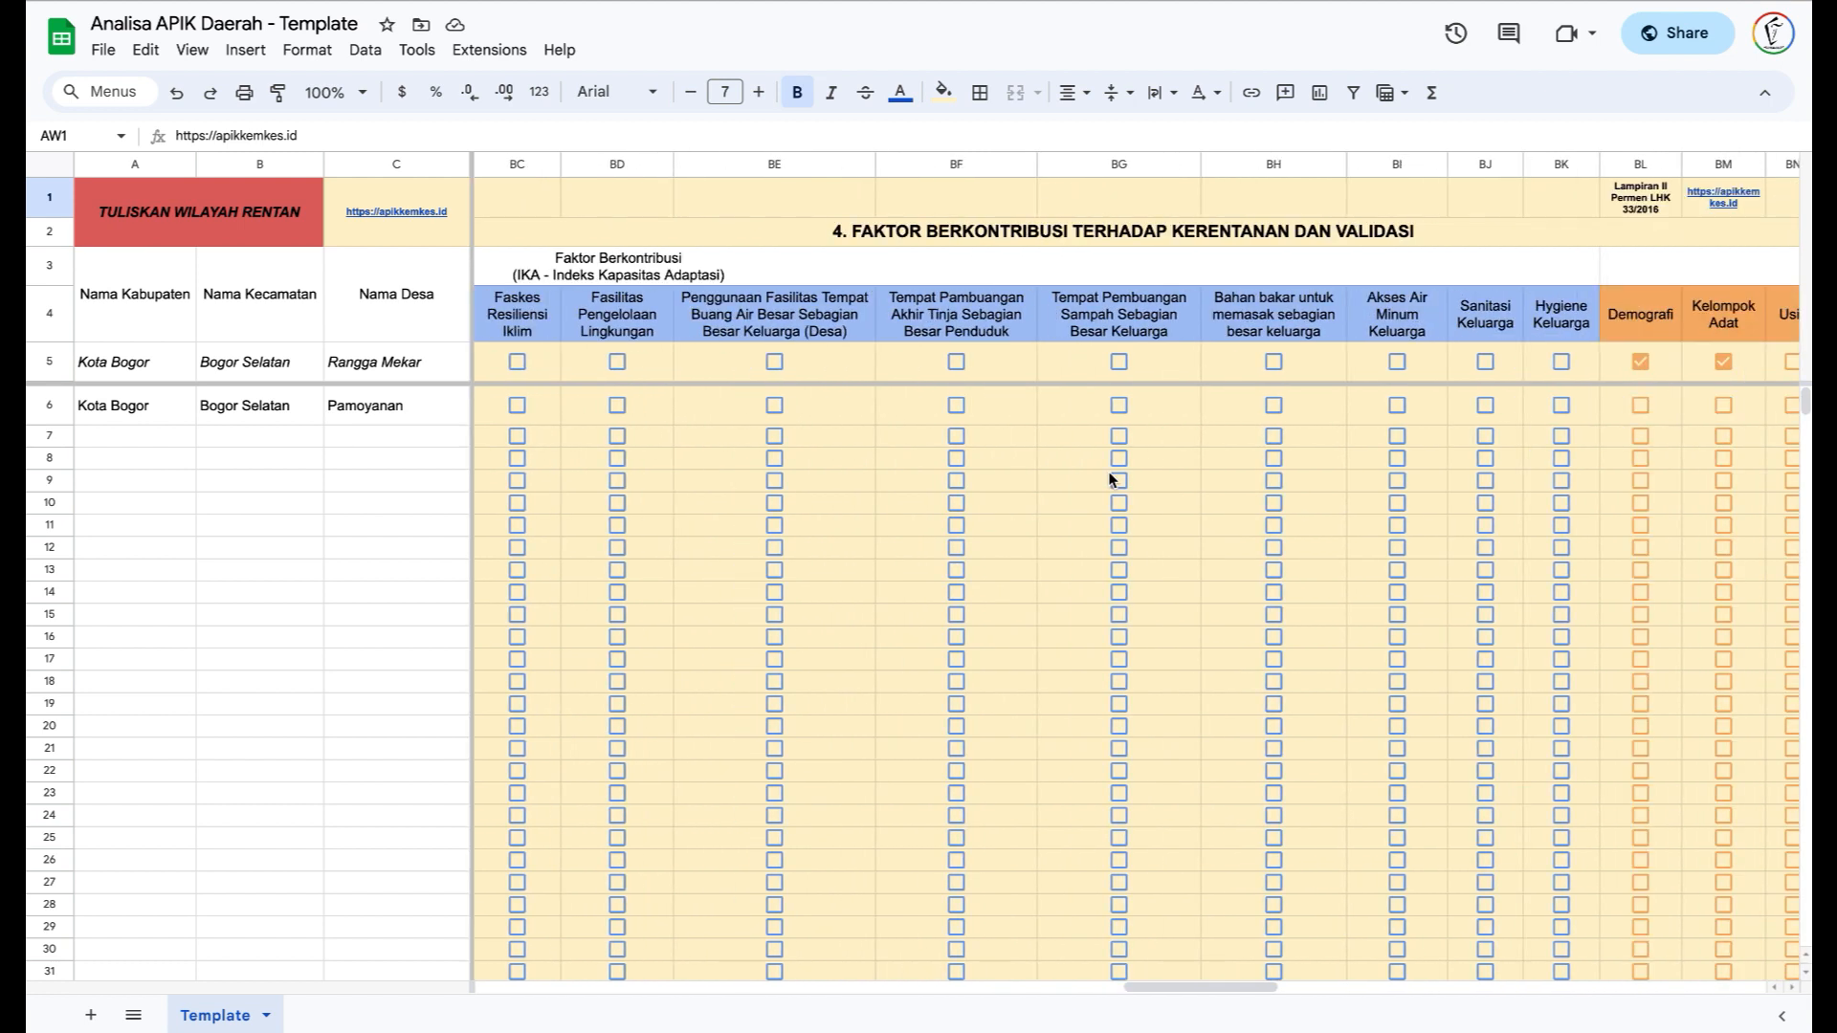
scroll(1110, 479, right, 3)
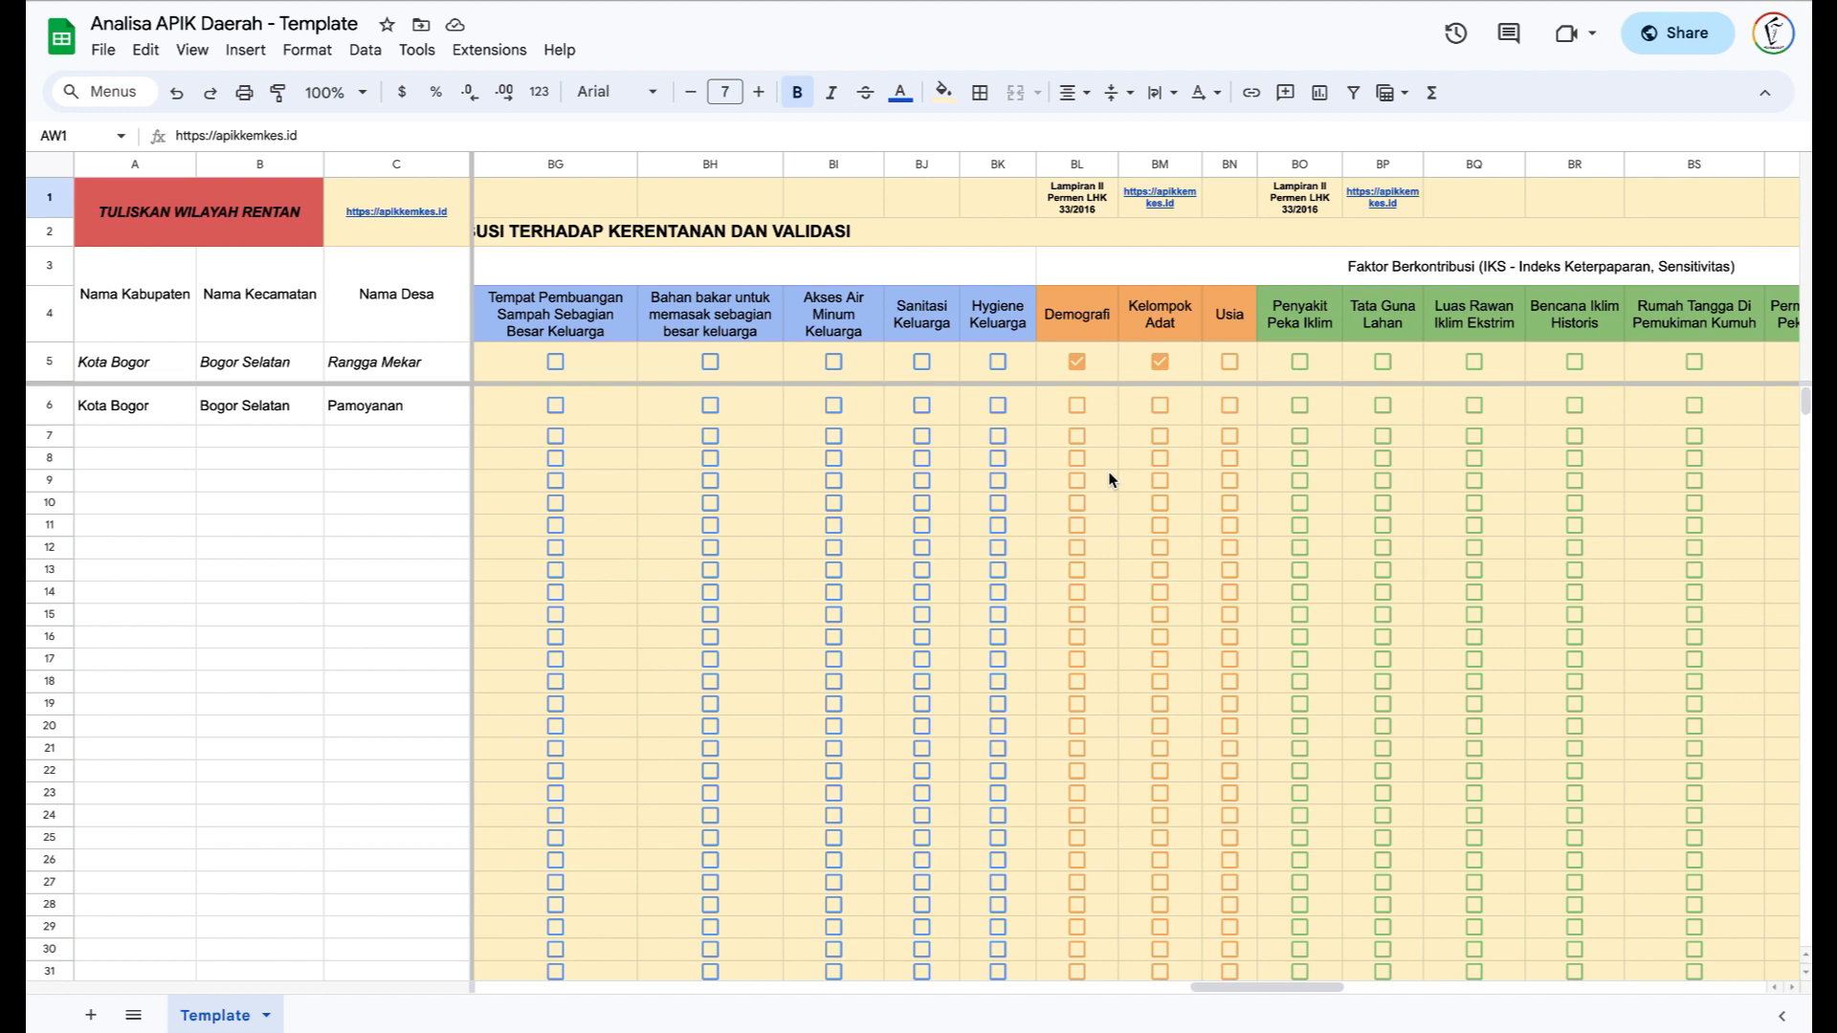
scroll(1110, 479, left, 2)
scroll(1110, 480, left, 3)
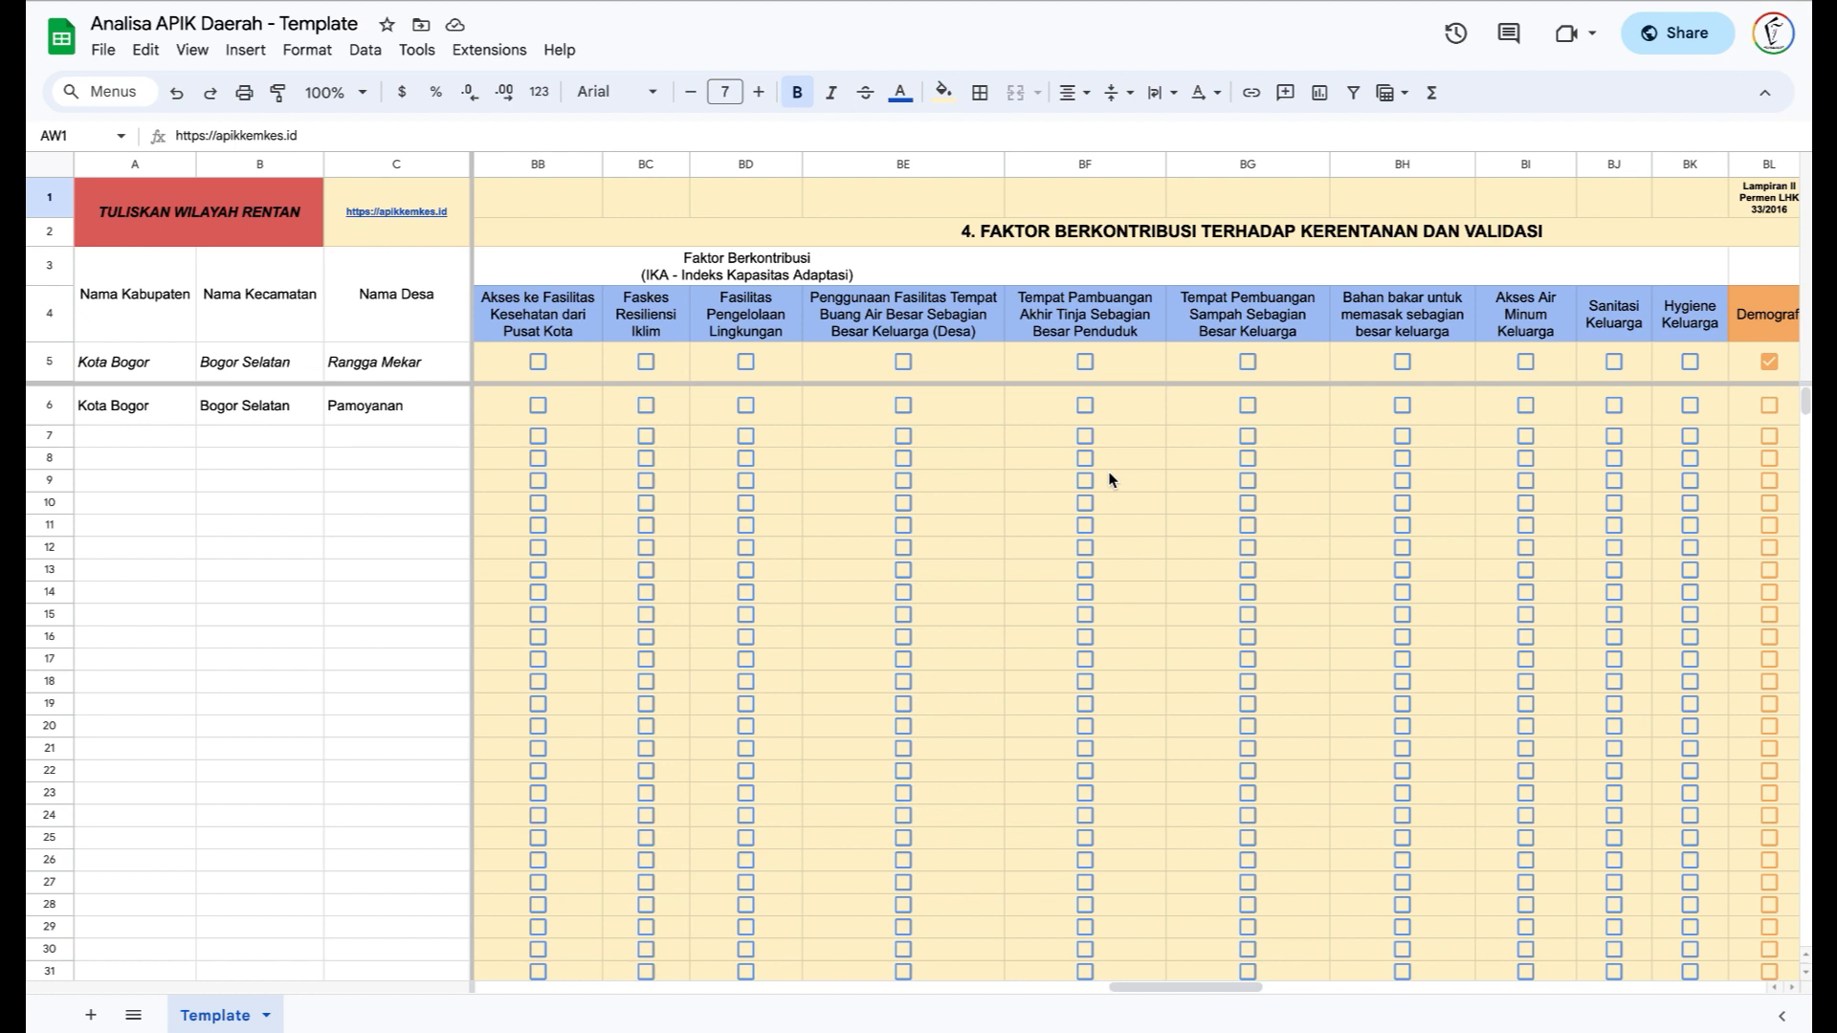
- Tick Jumlah Tenaga Kesehatan, Jumlah Fasilitas Kesehatan, Akses ke Fasilitas Kesehatan dari Pusat Kota and Hygiene Keluarga for Pamoyanan, following the portal's factor list
scroll(1110, 479, left, 3)
scroll(1110, 480, left, 2)
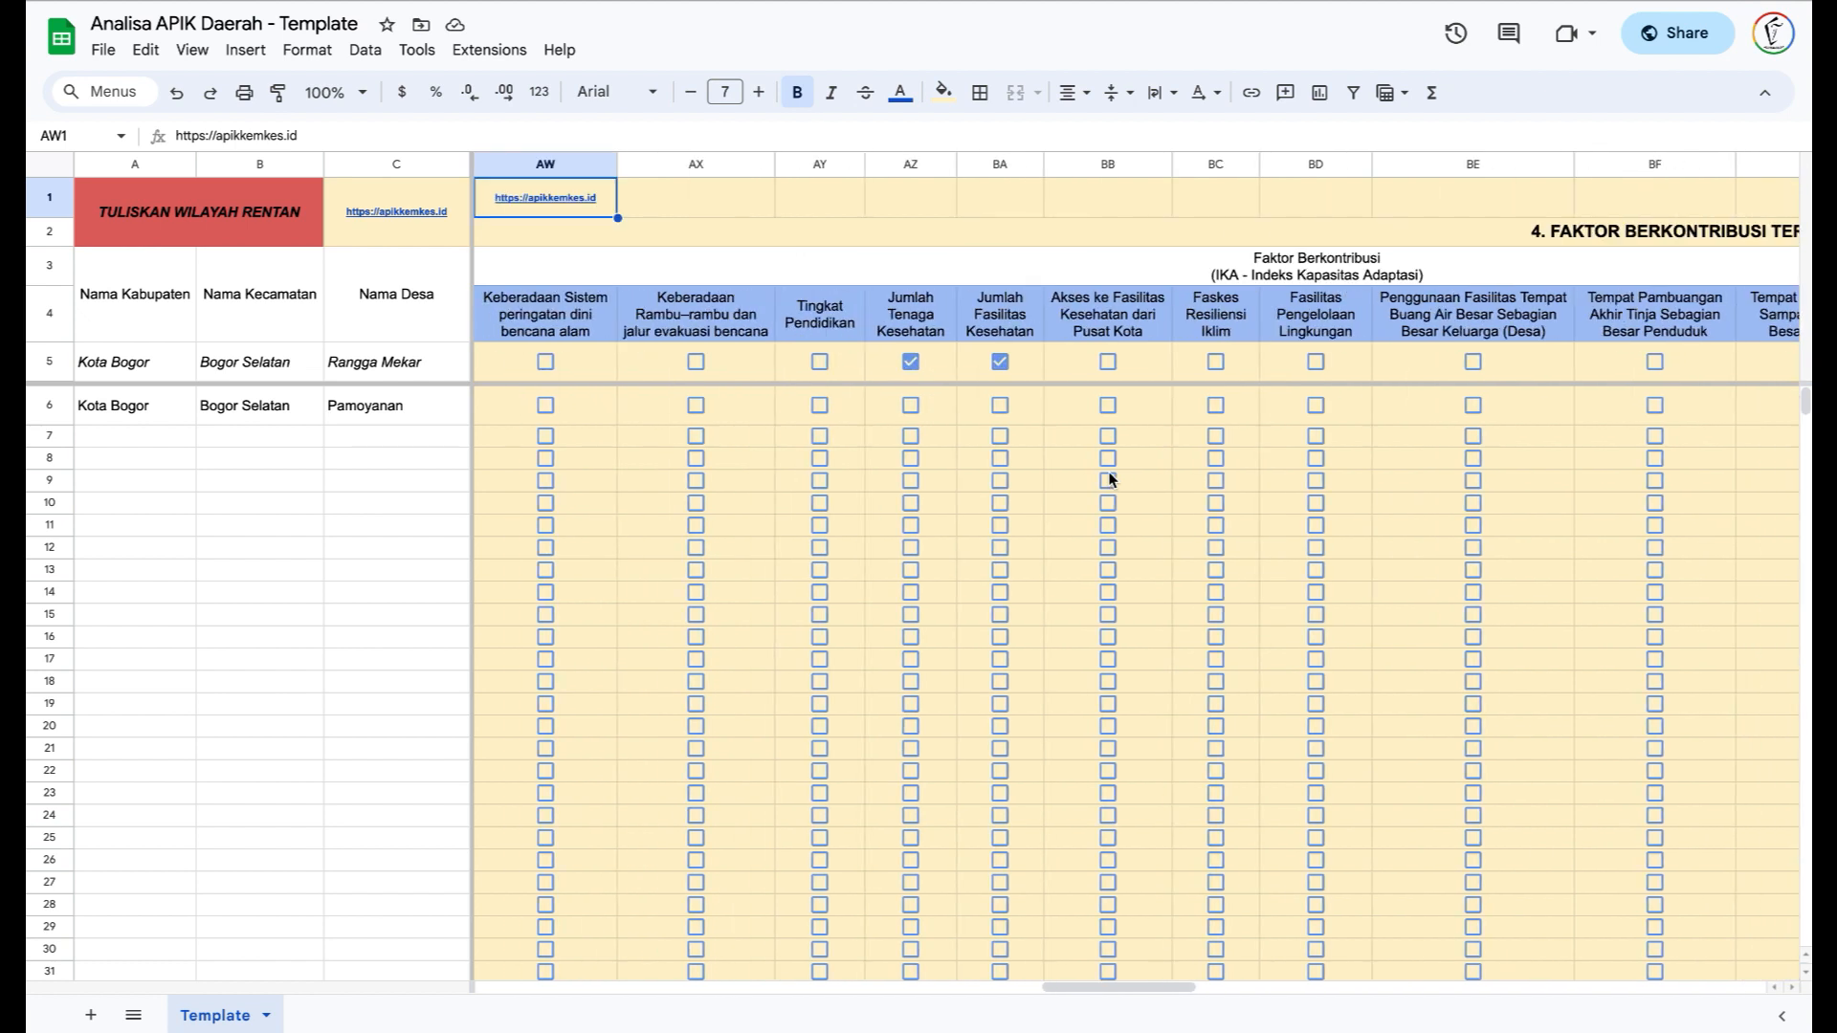
click(911, 405)
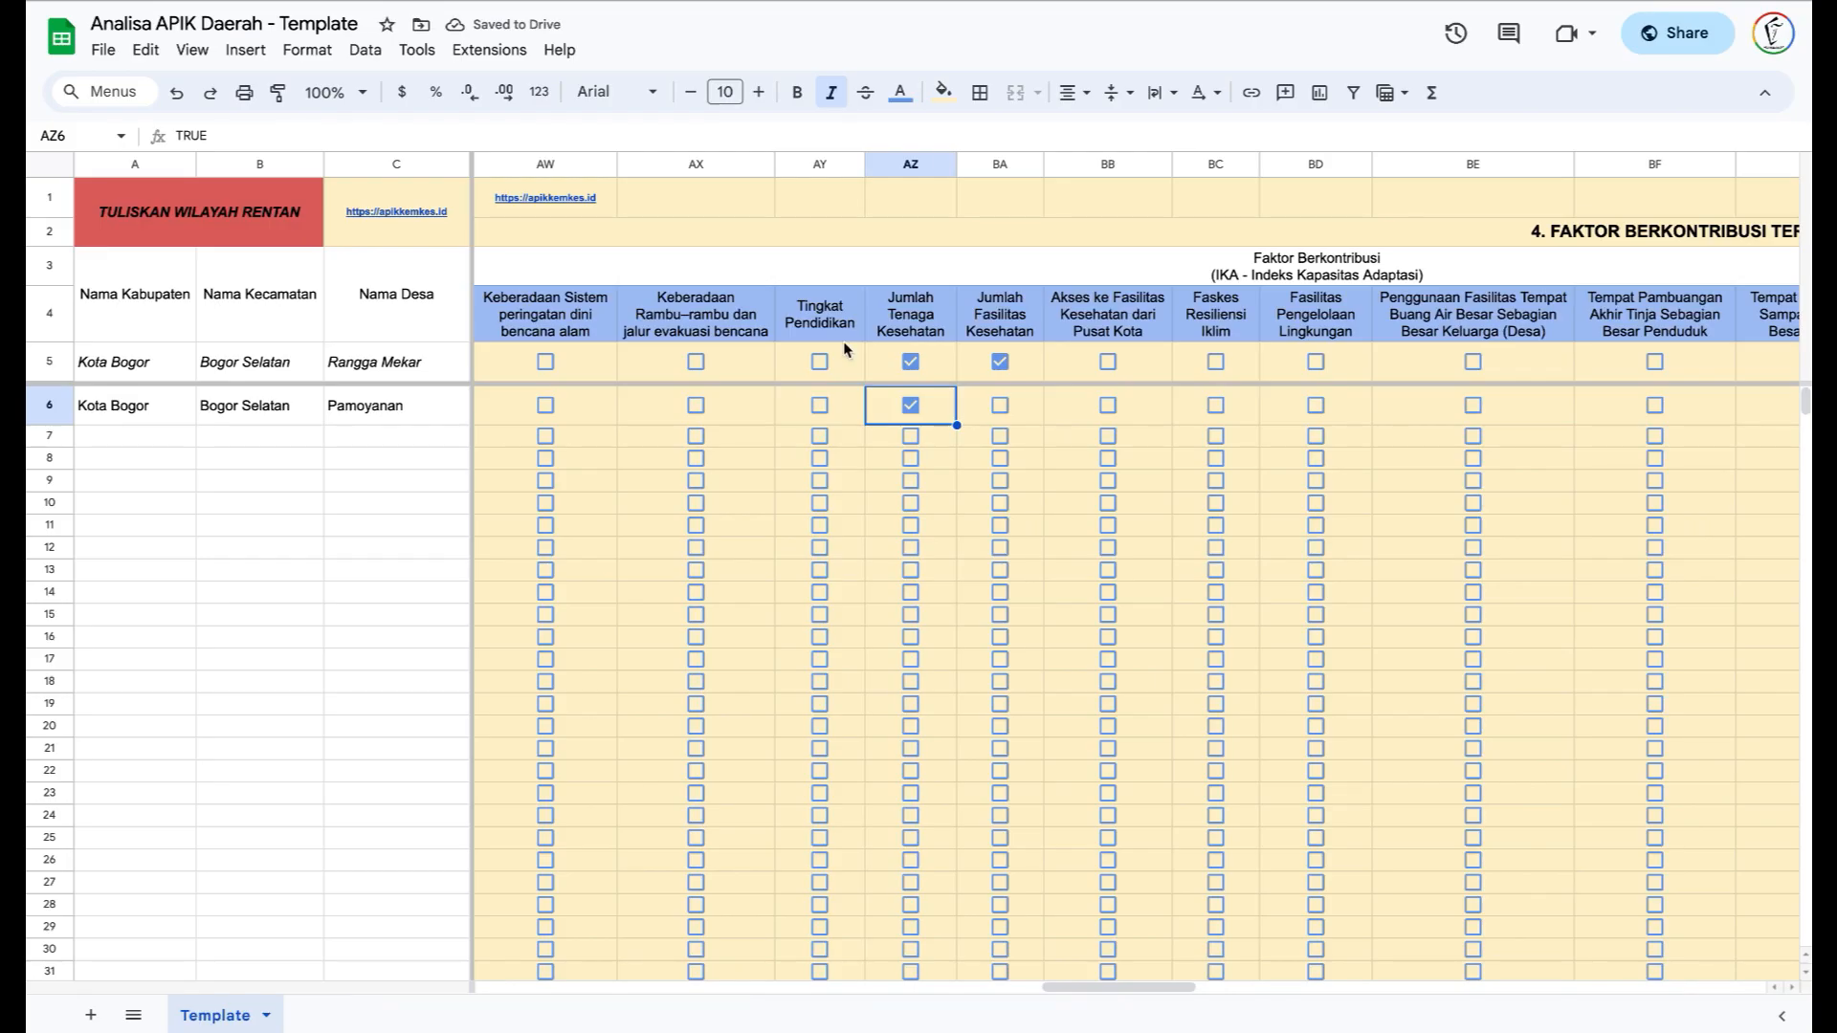
click(1000, 406)
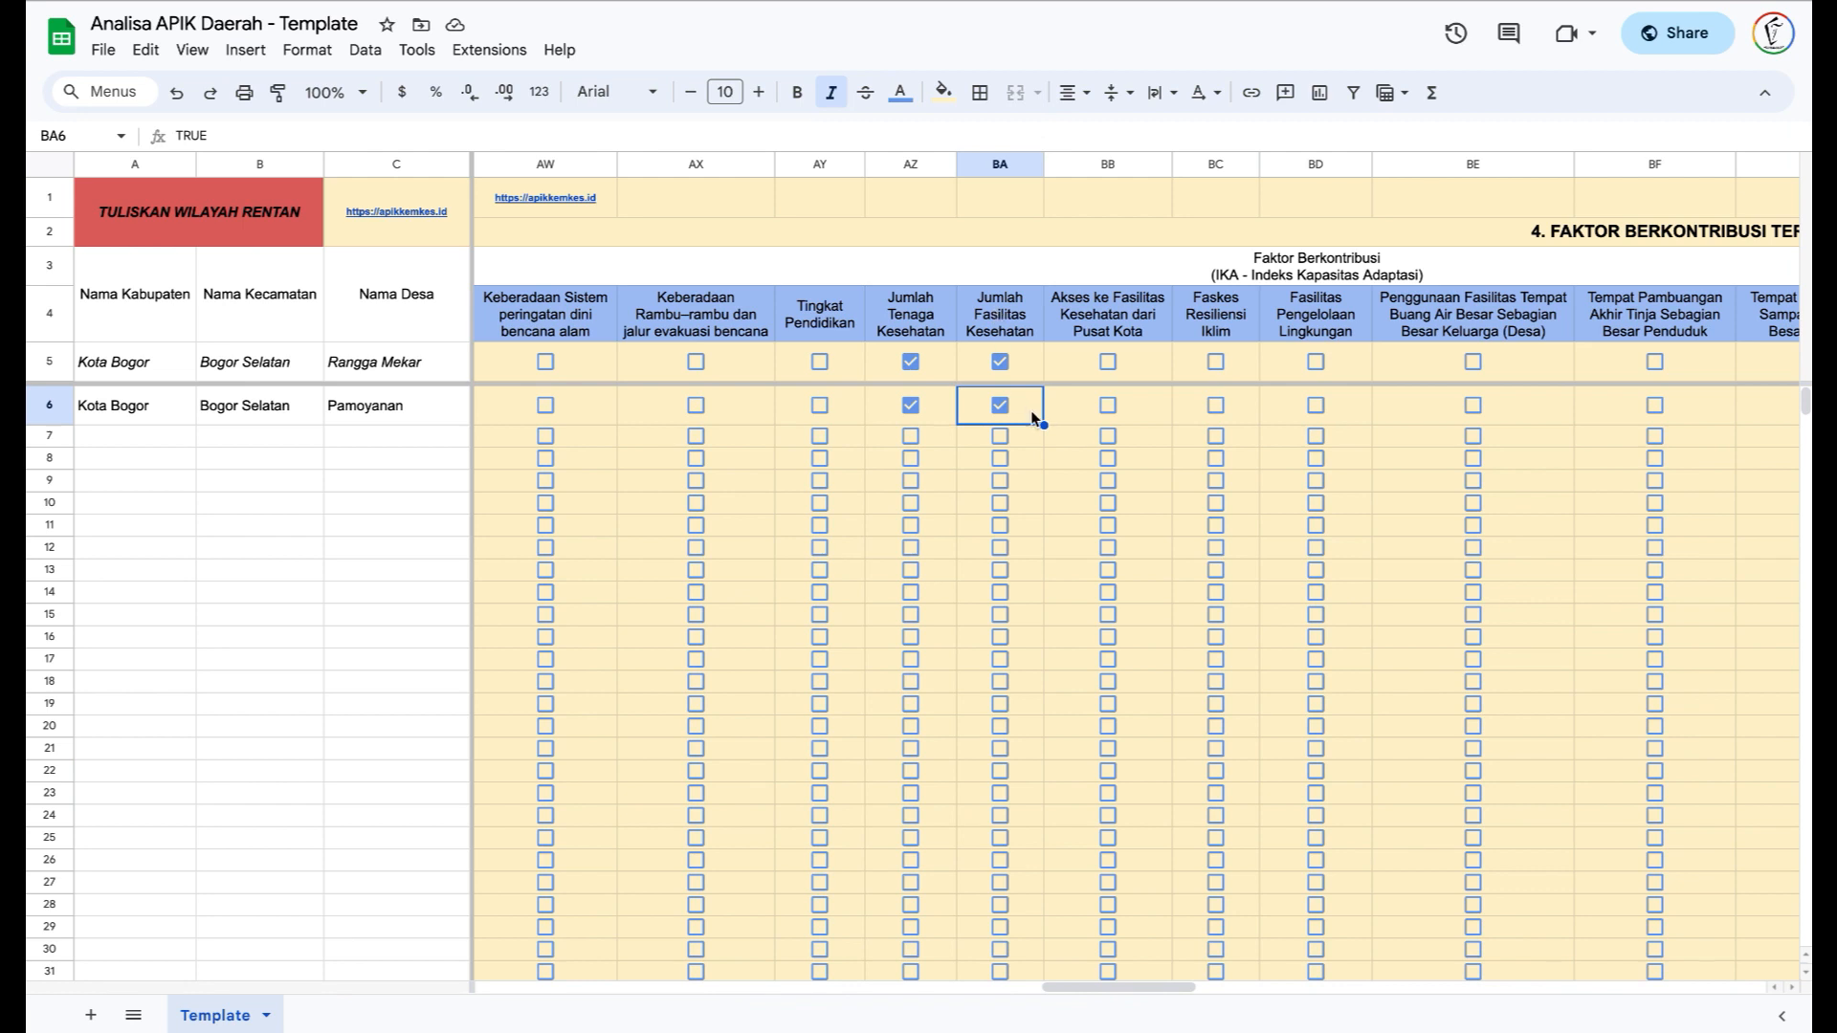
click(1108, 407)
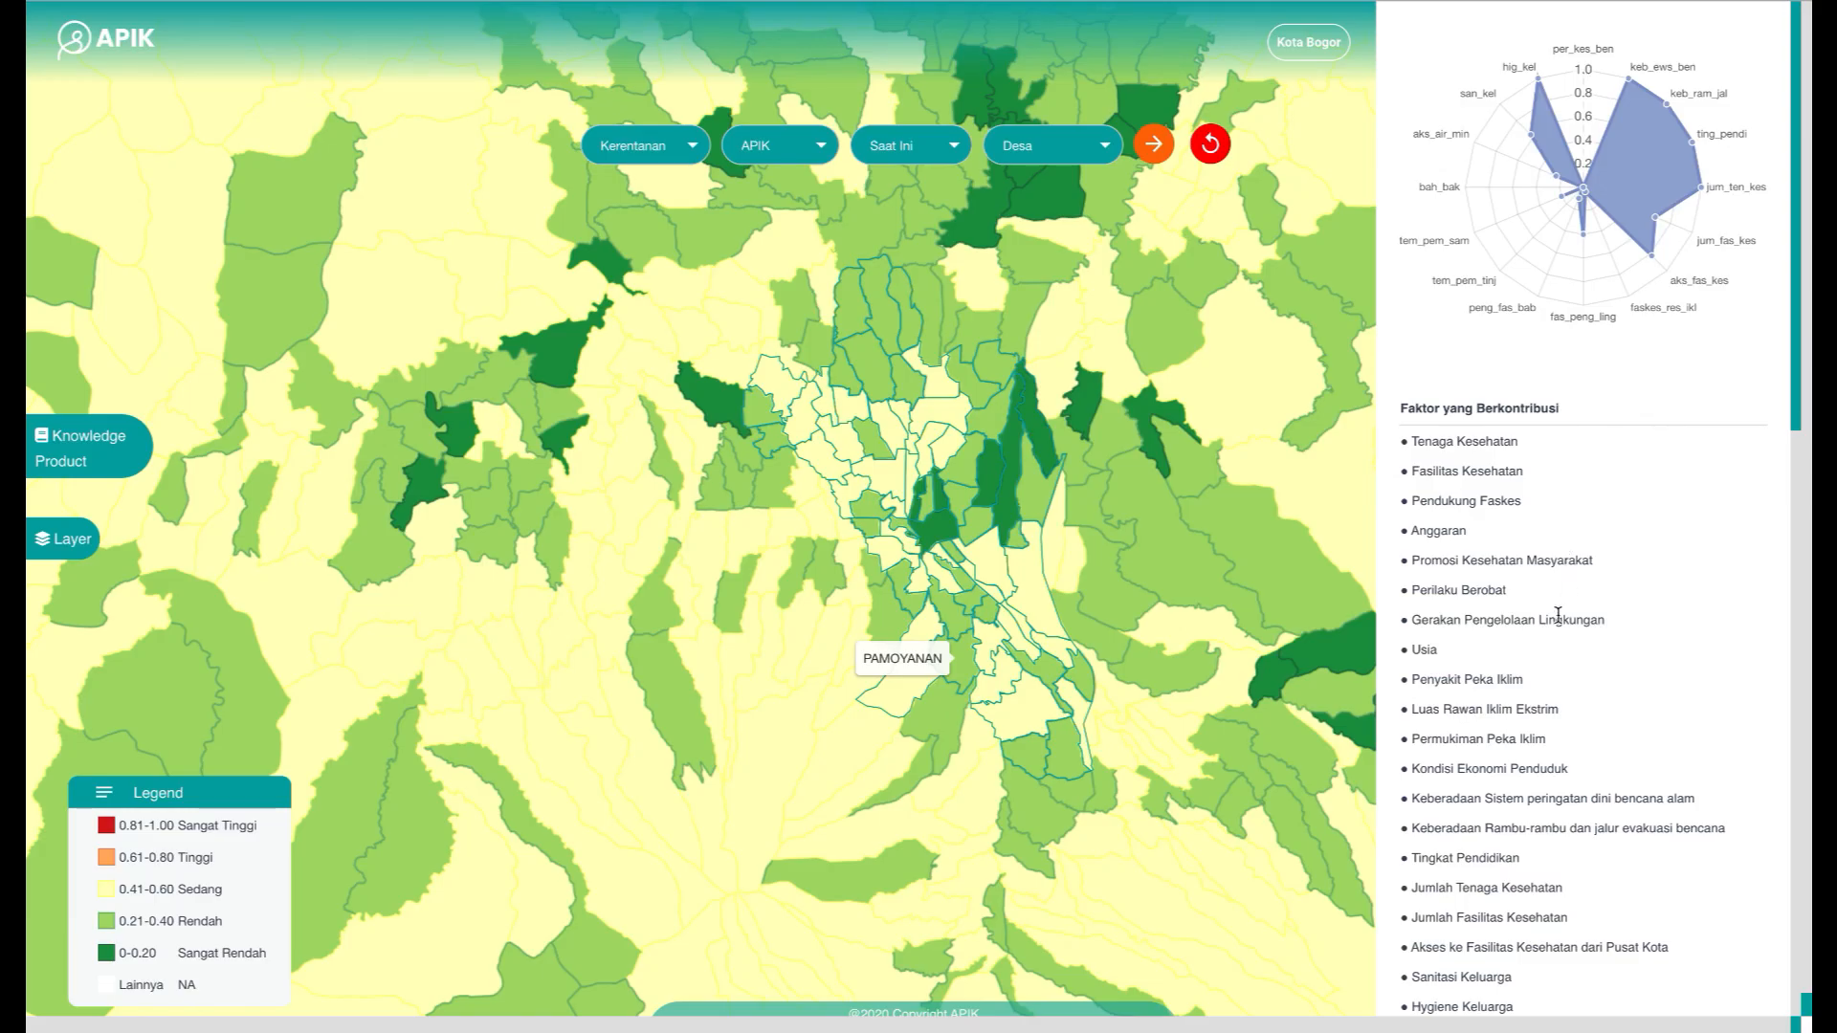
scroll(1558, 615, down, 1)
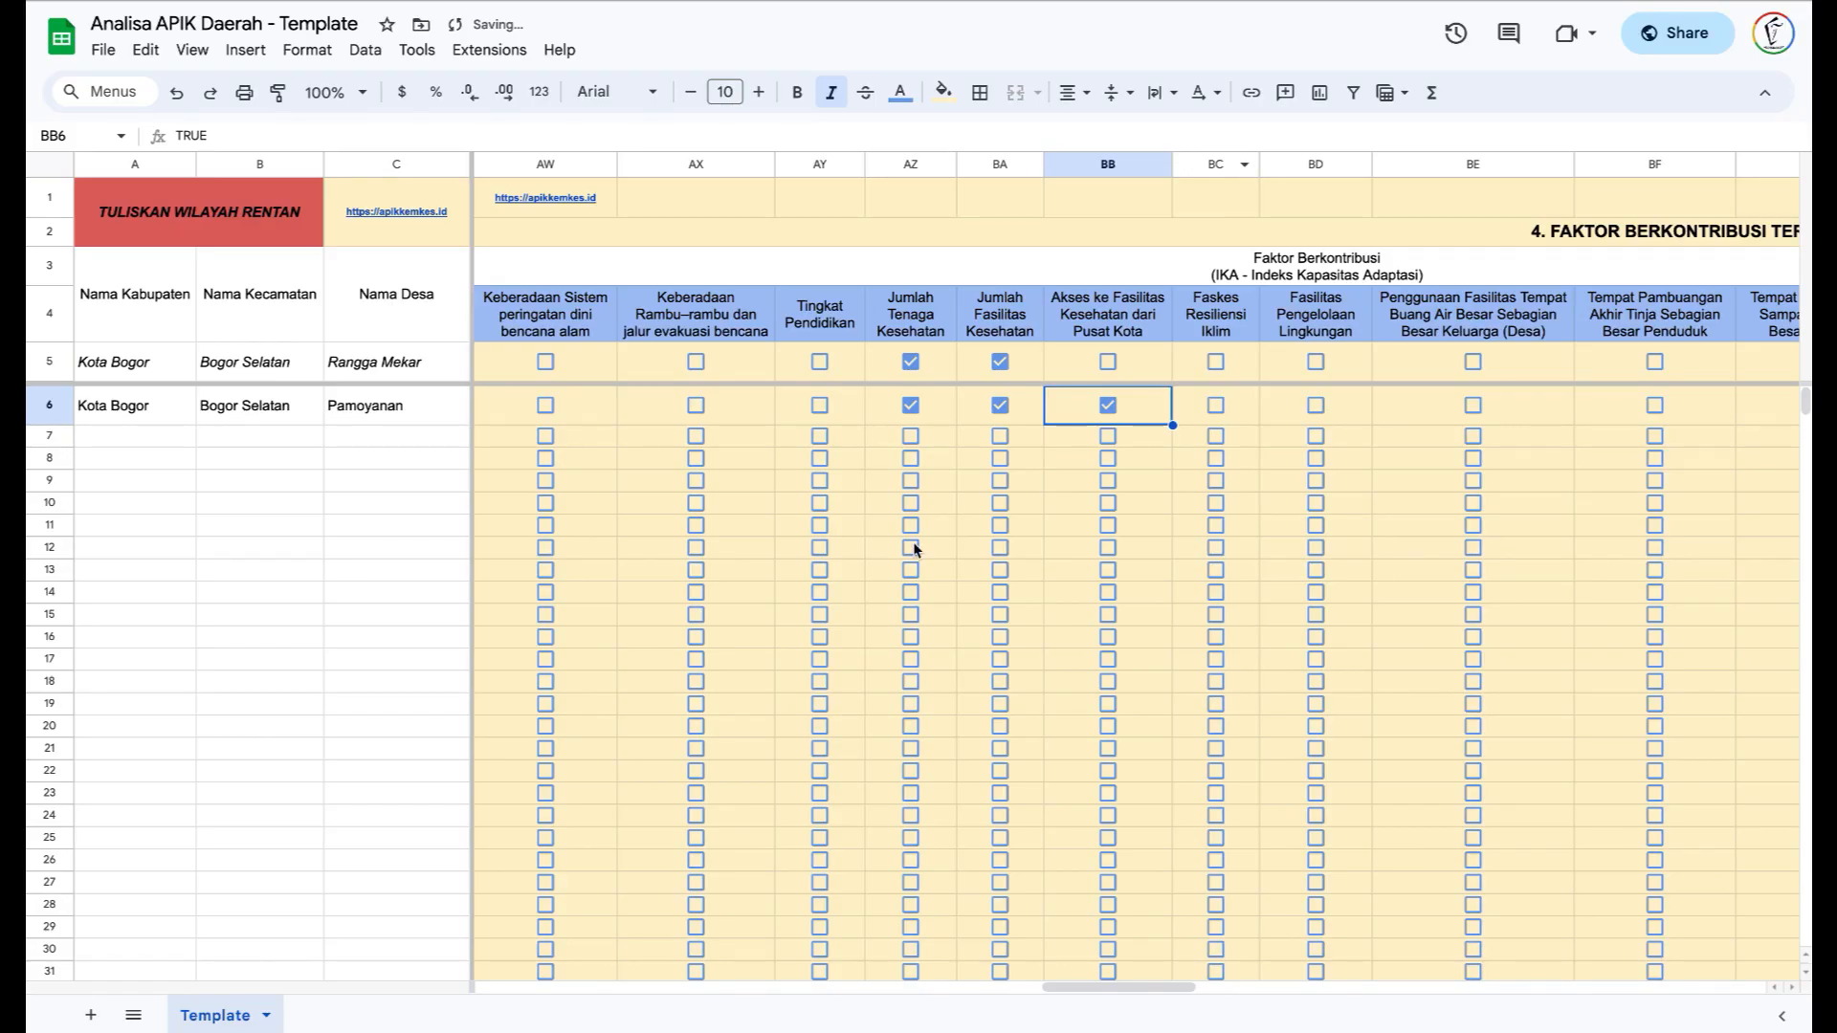
scroll(1292, 442, right, 3)
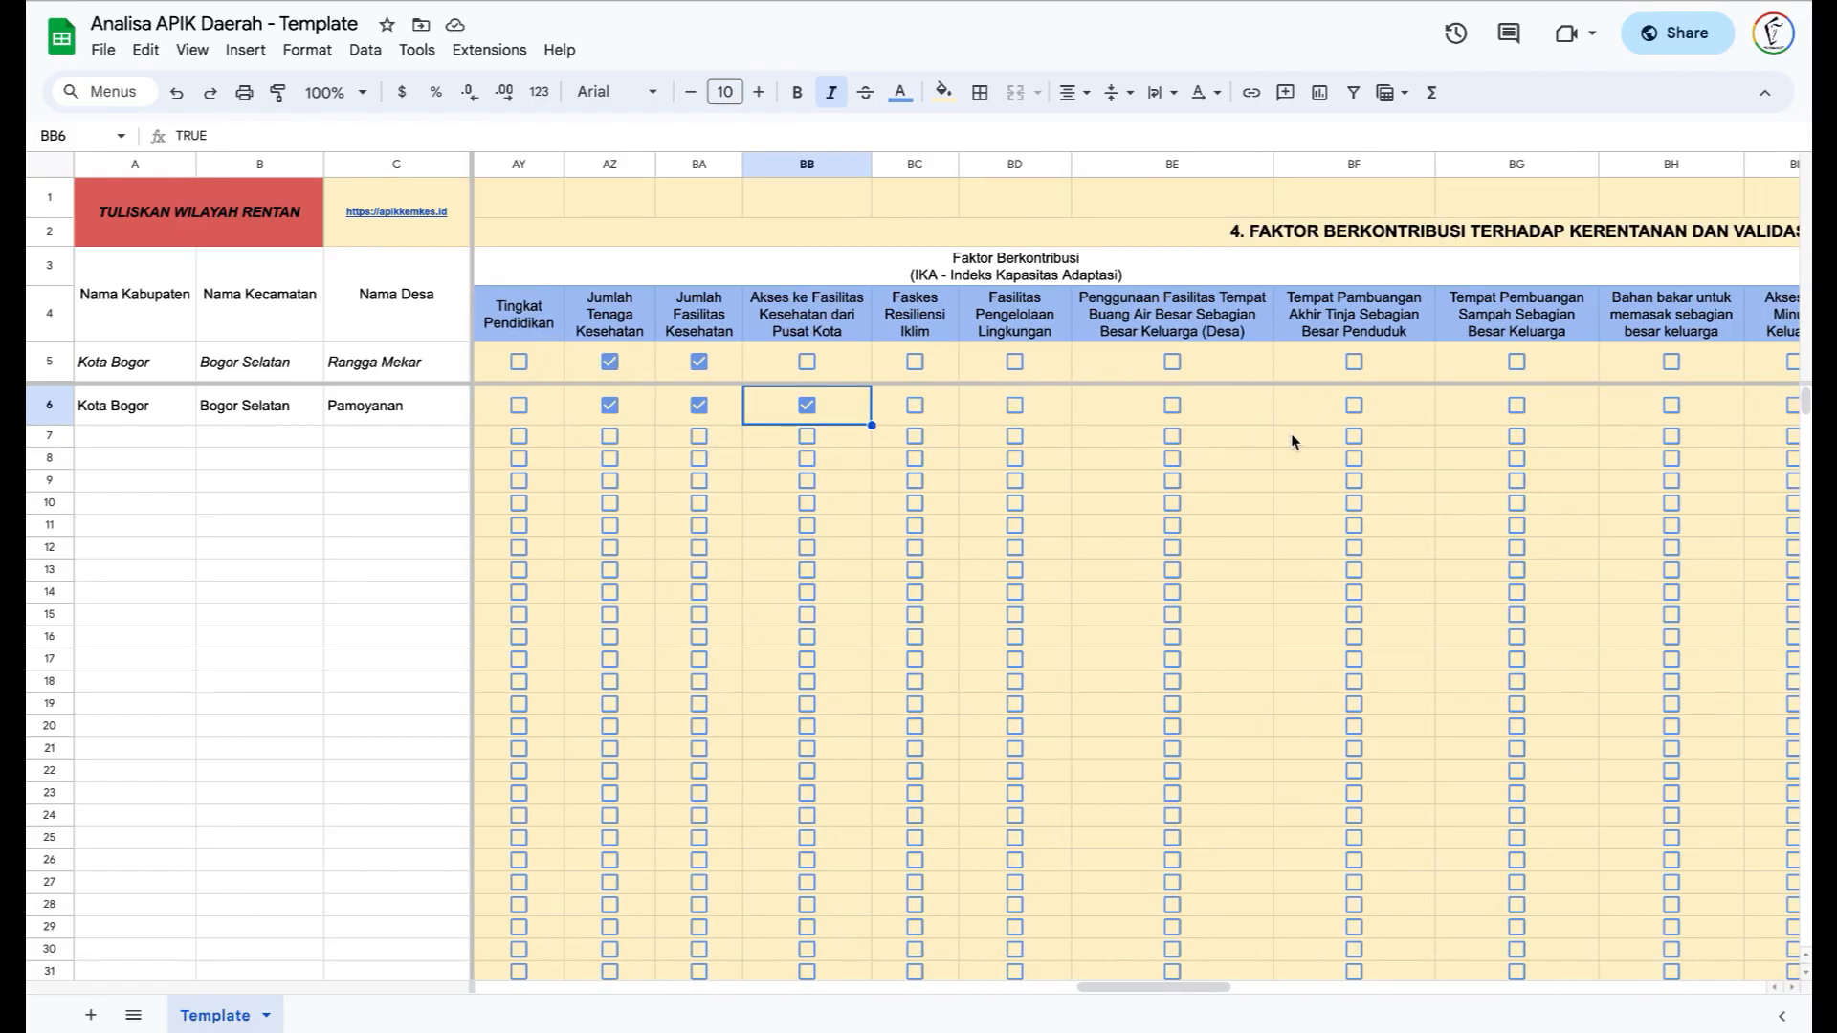
scroll(1292, 442, right, 3)
scroll(1292, 442, right, 2)
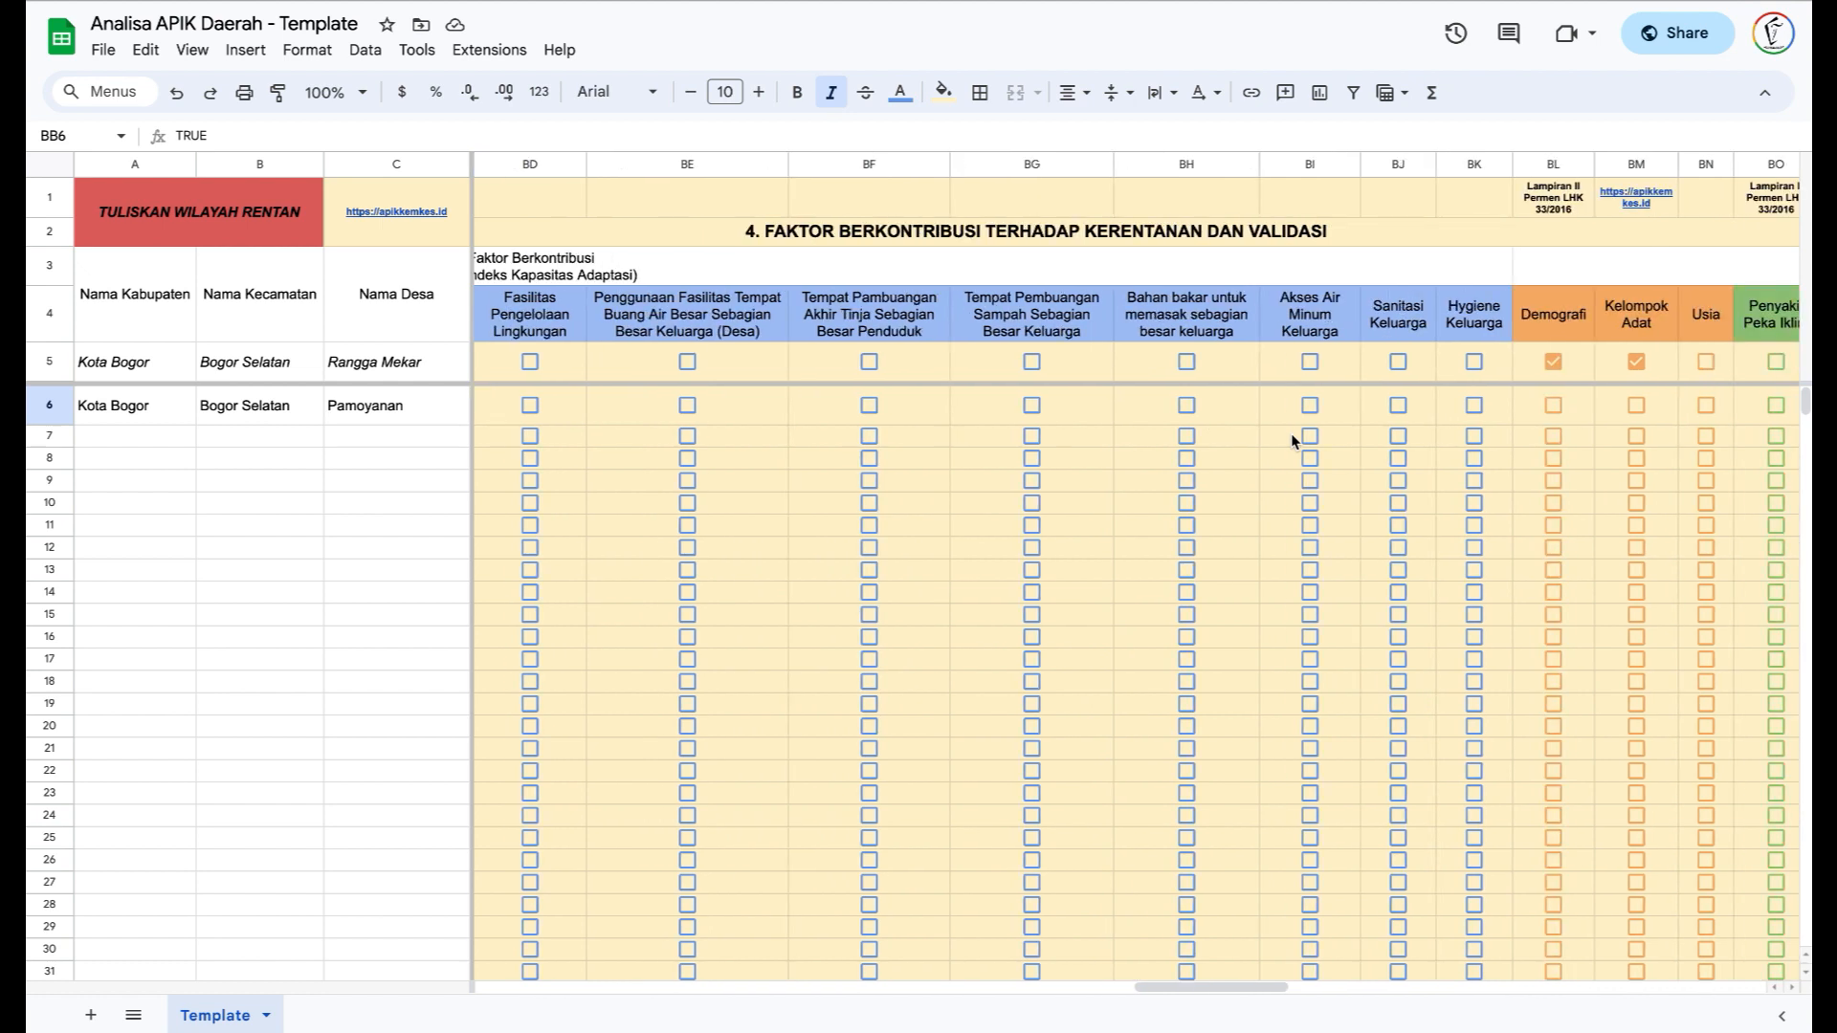
- Enter "Perbaikan Kualitas Air dan Lingkungan" as Pamoyanan's Rekomendasi Aksi Adaptasi in section 5
scroll(1292, 442, right, 6)
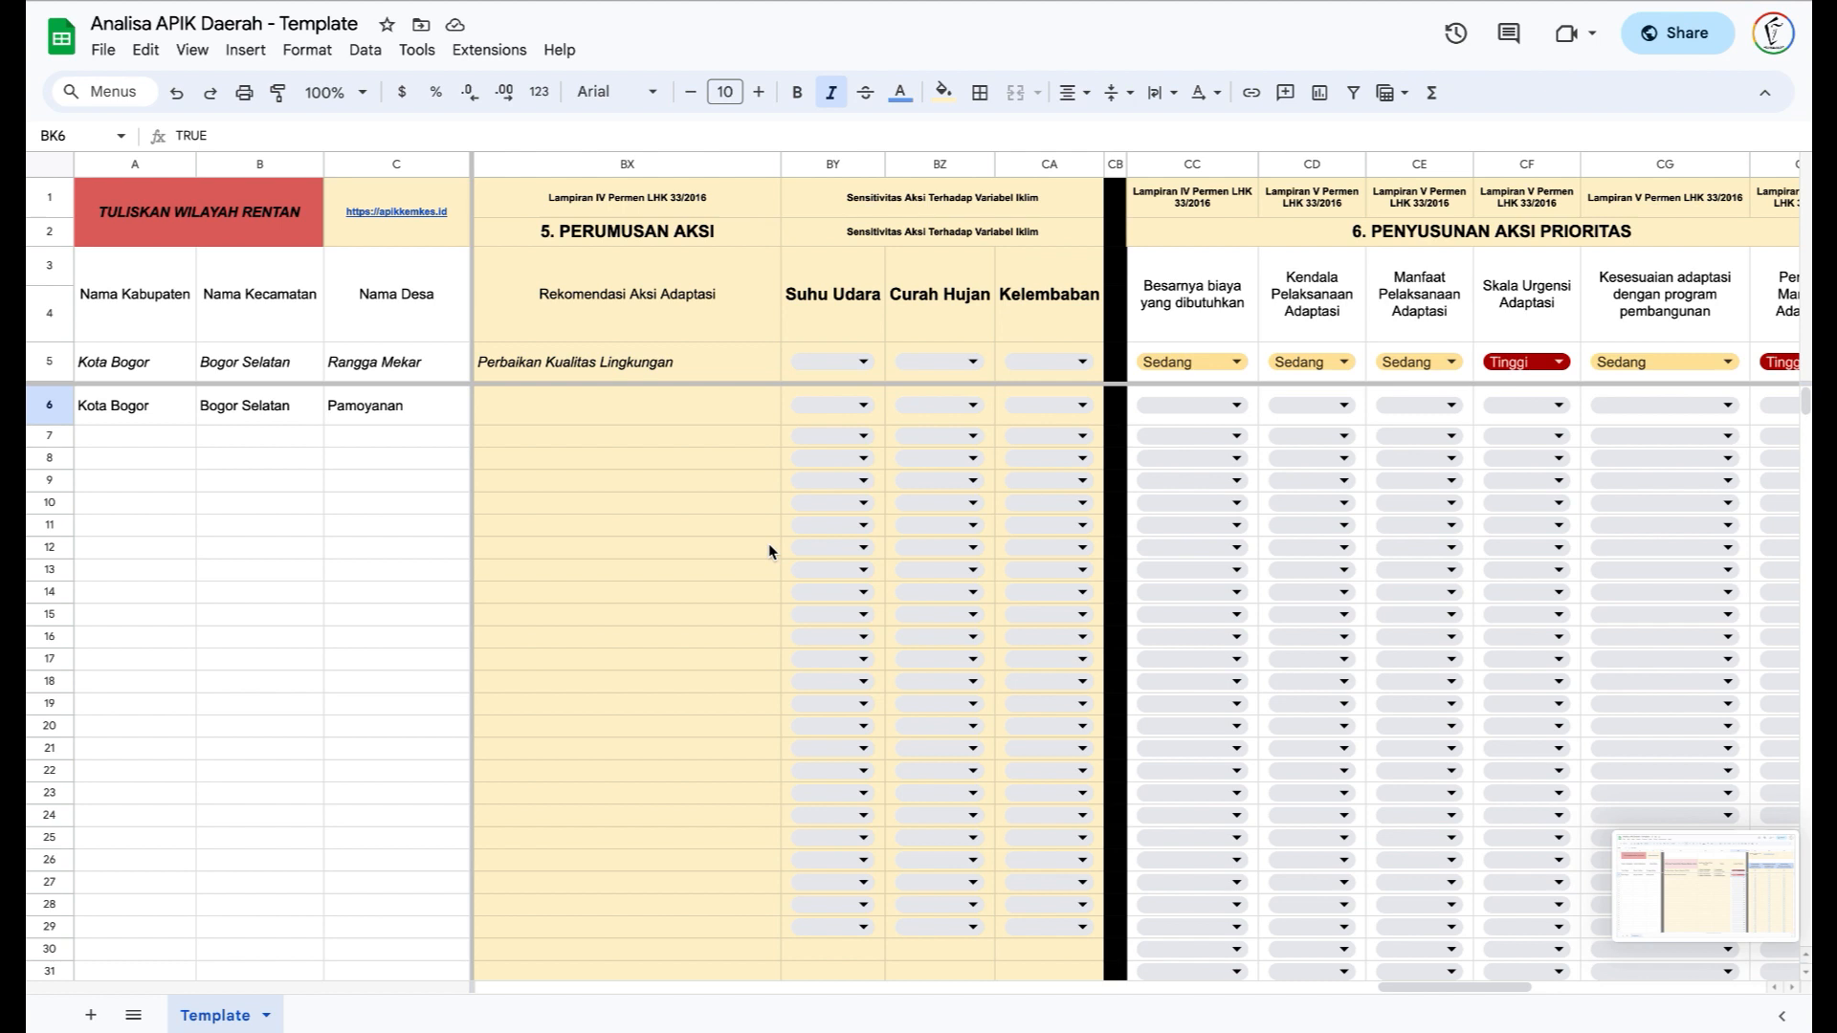
click(604, 407)
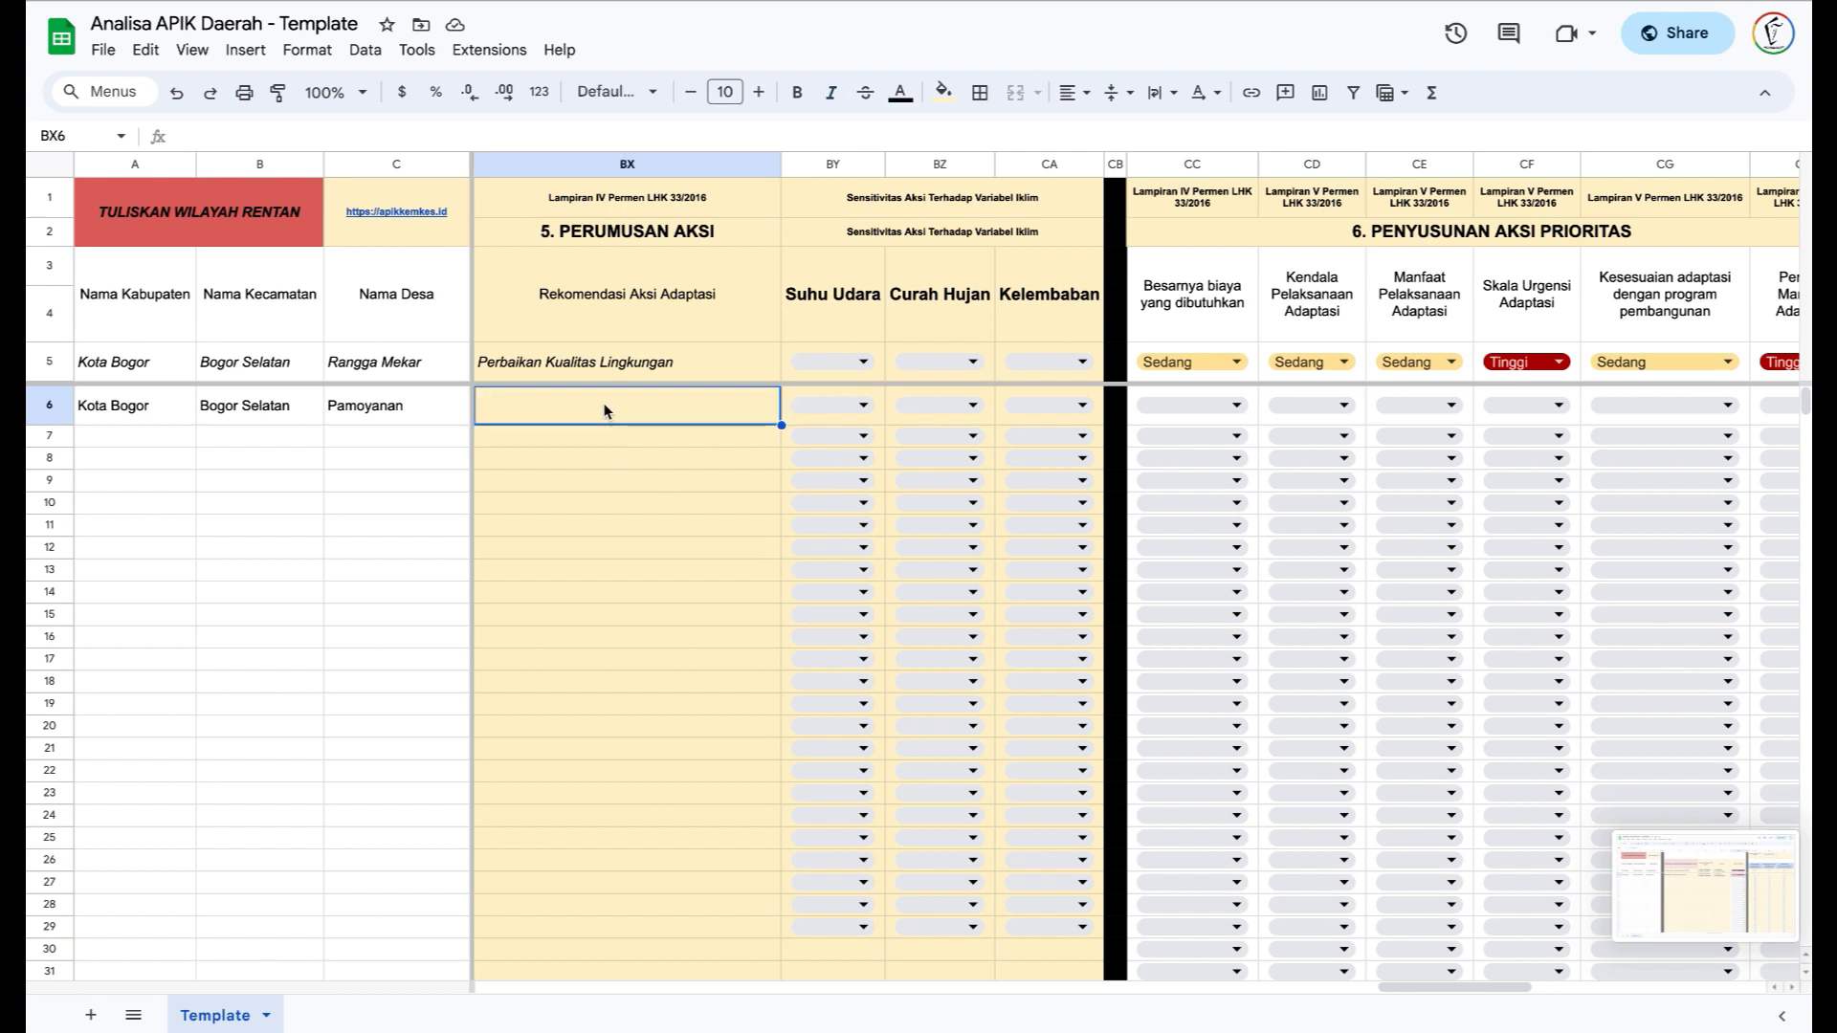
text(Perbaika)
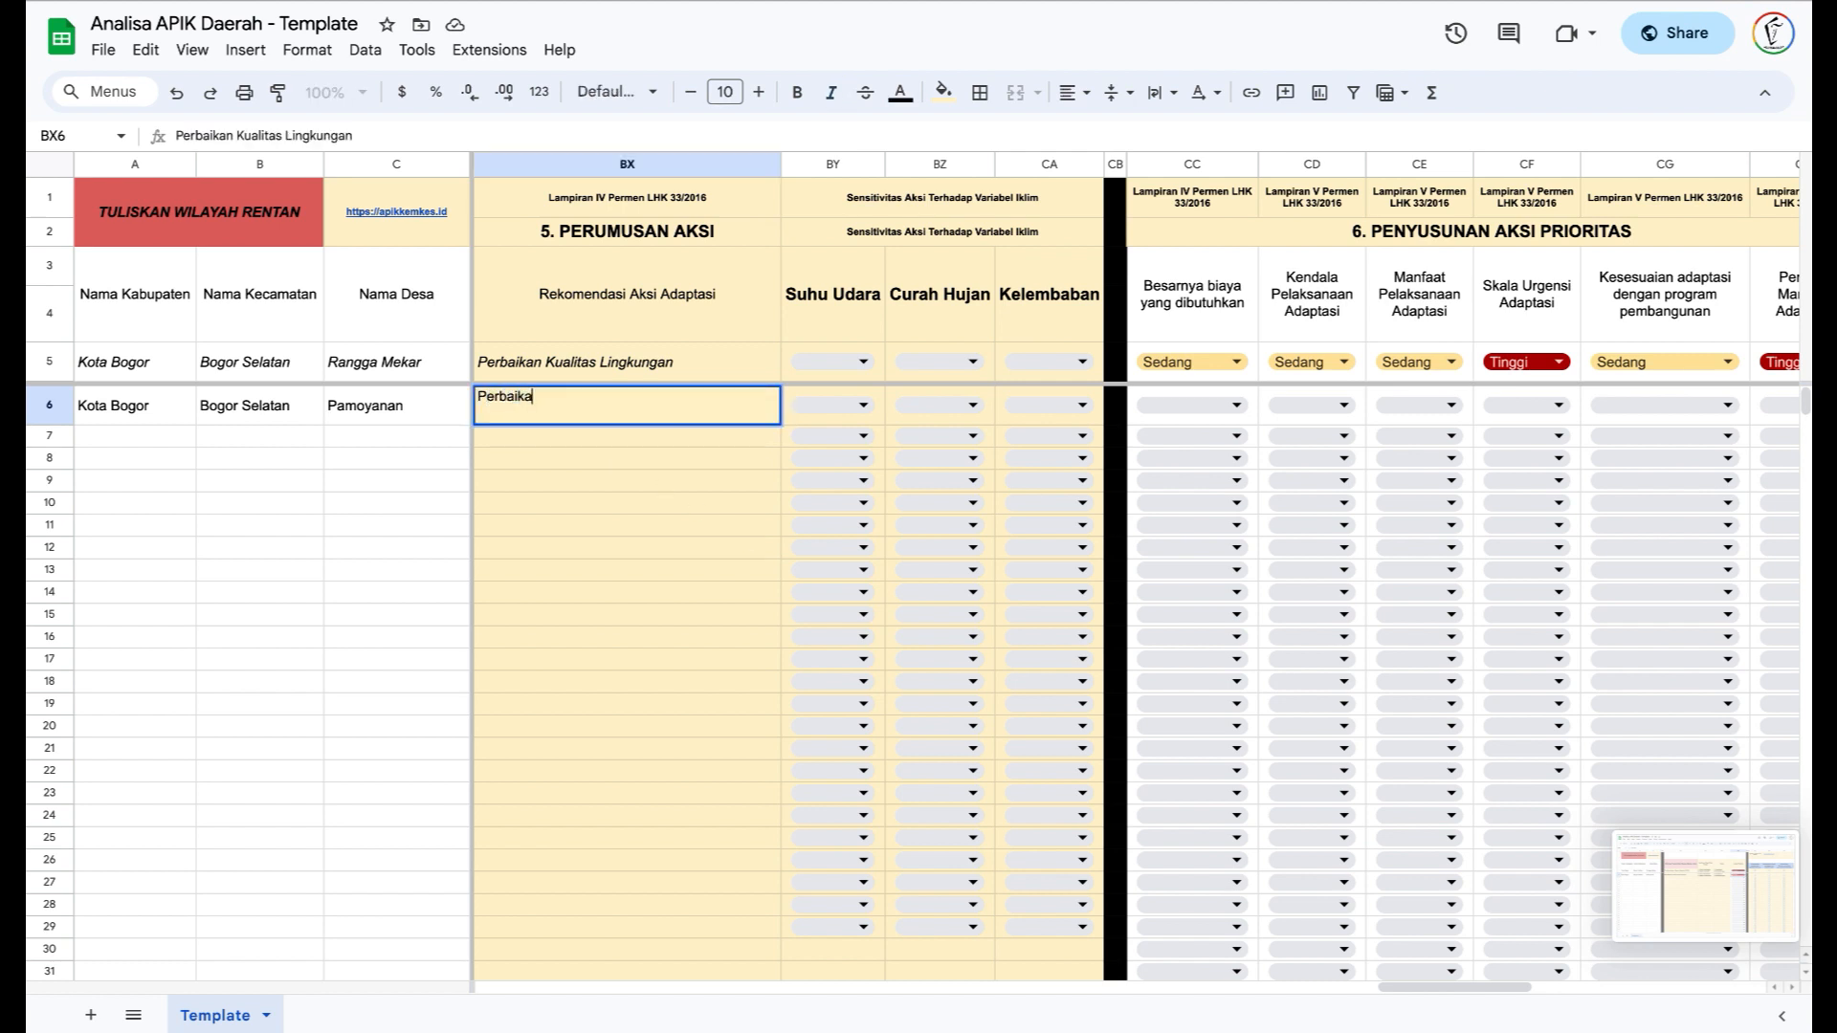
text(n Kualitas Air dan Lingkungan)
key(Return)
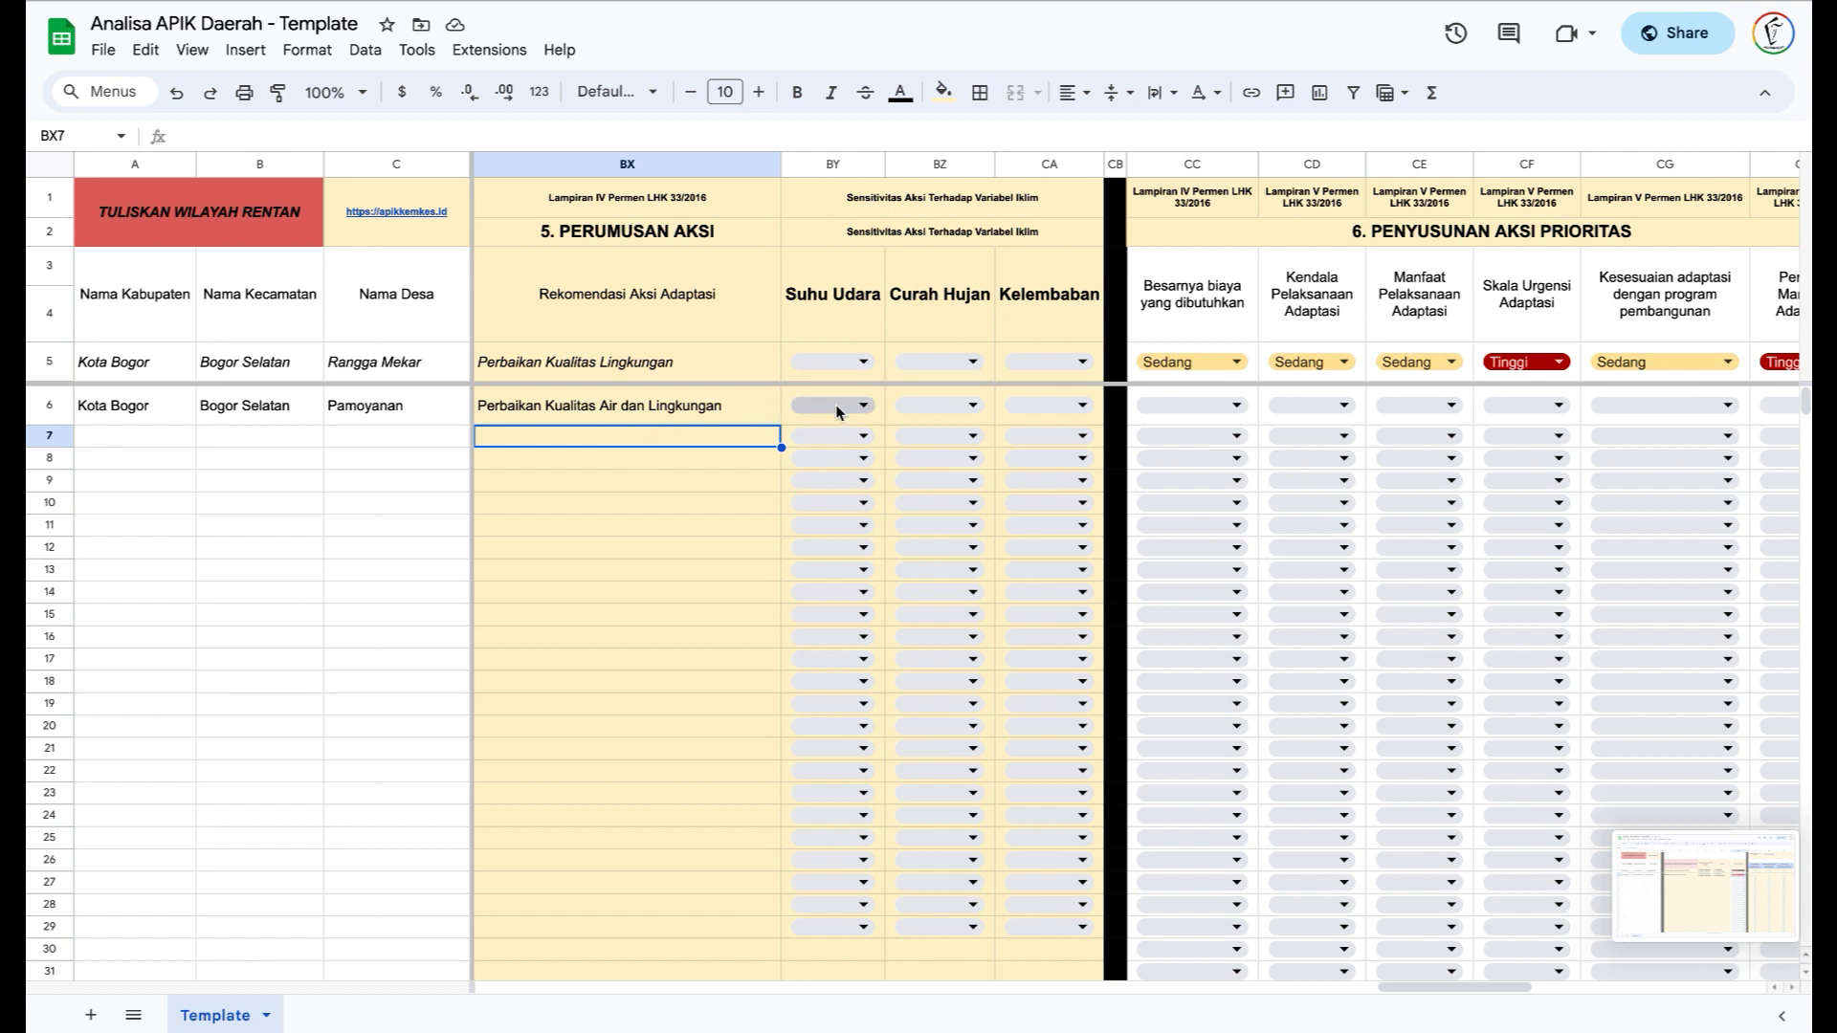
- Set Pamoyanan's action sensitivity to Tinggi for Curah Hujan and Sedang for both Suhu Udara and Kelembaban
click(944, 408)
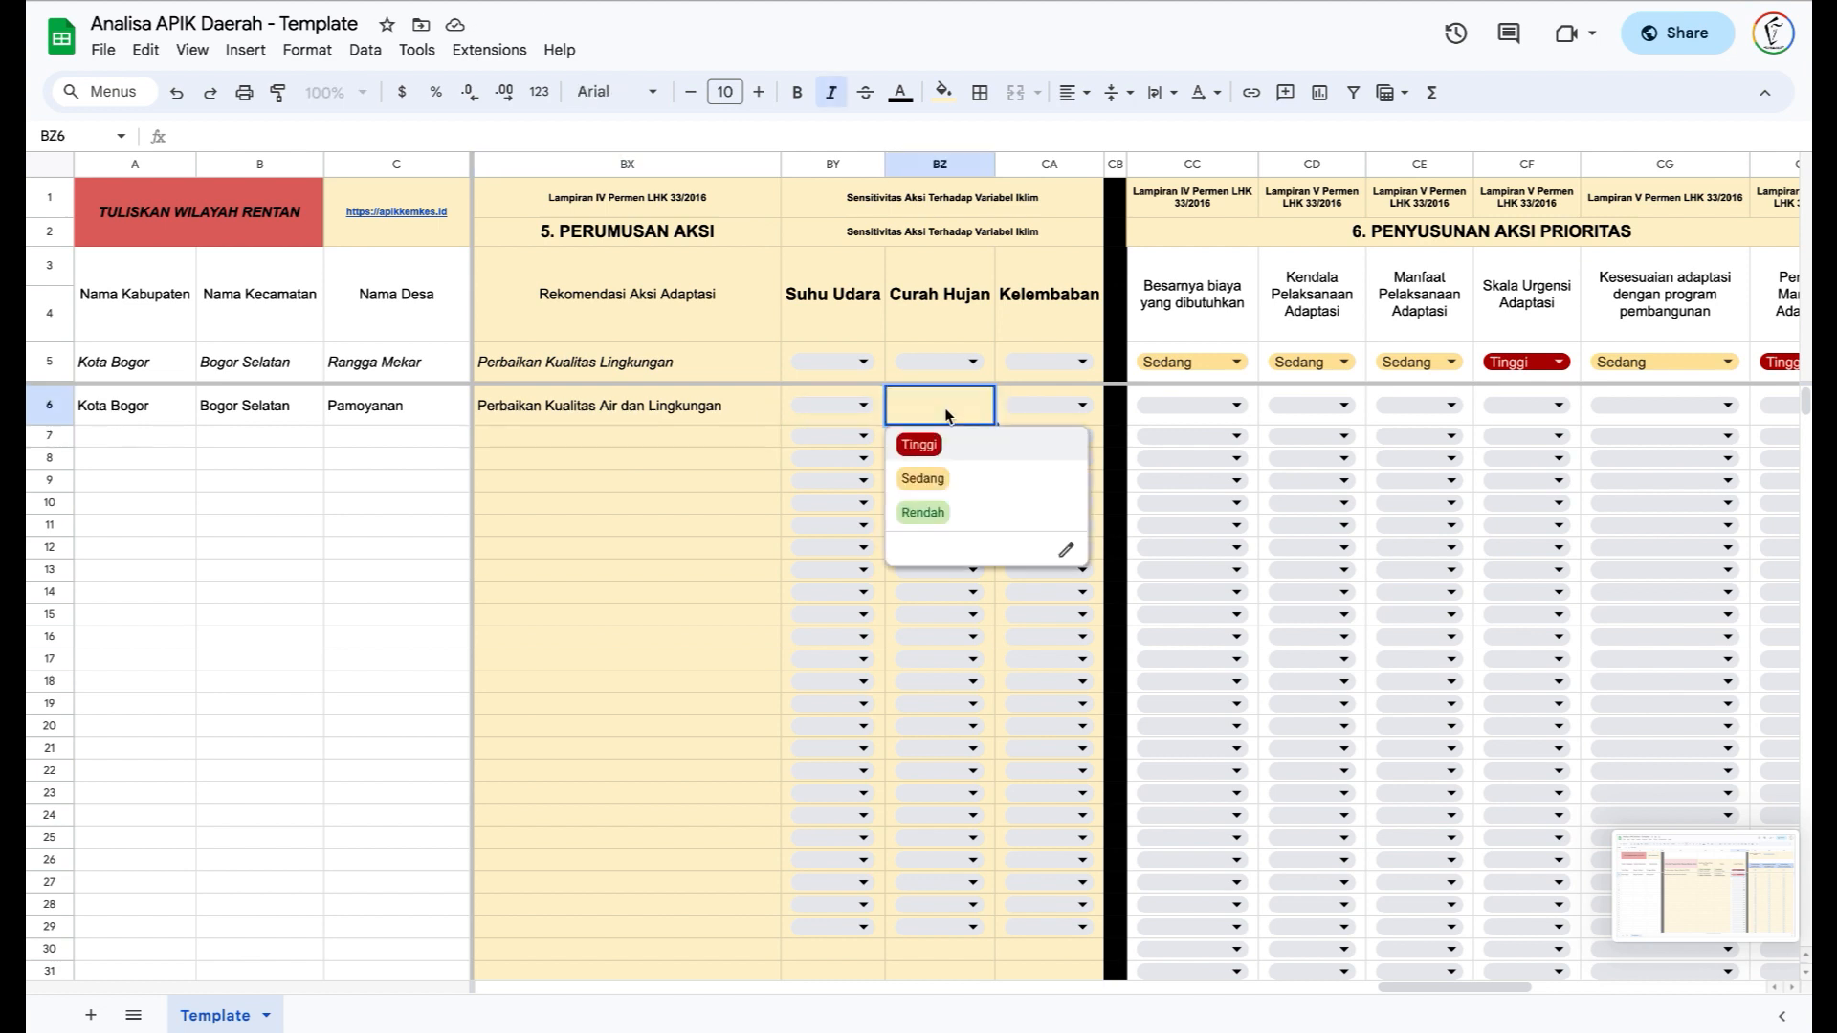
click(976, 447)
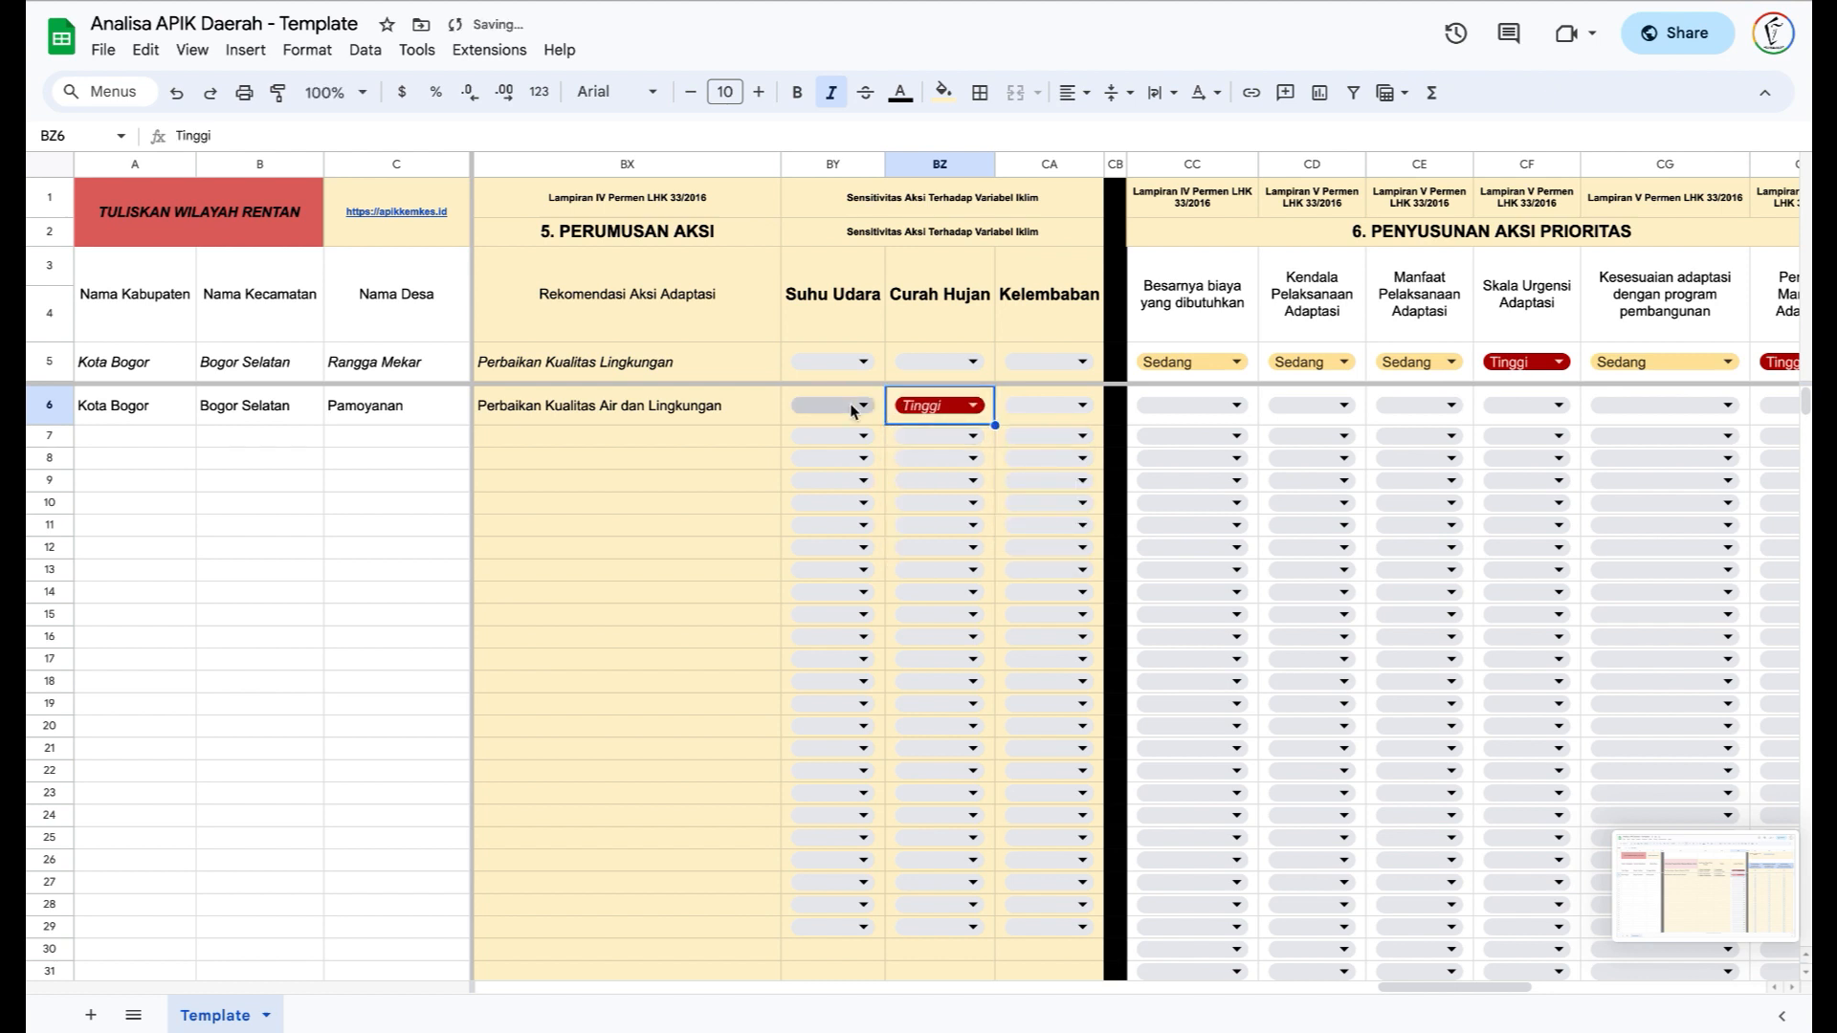
click(855, 406)
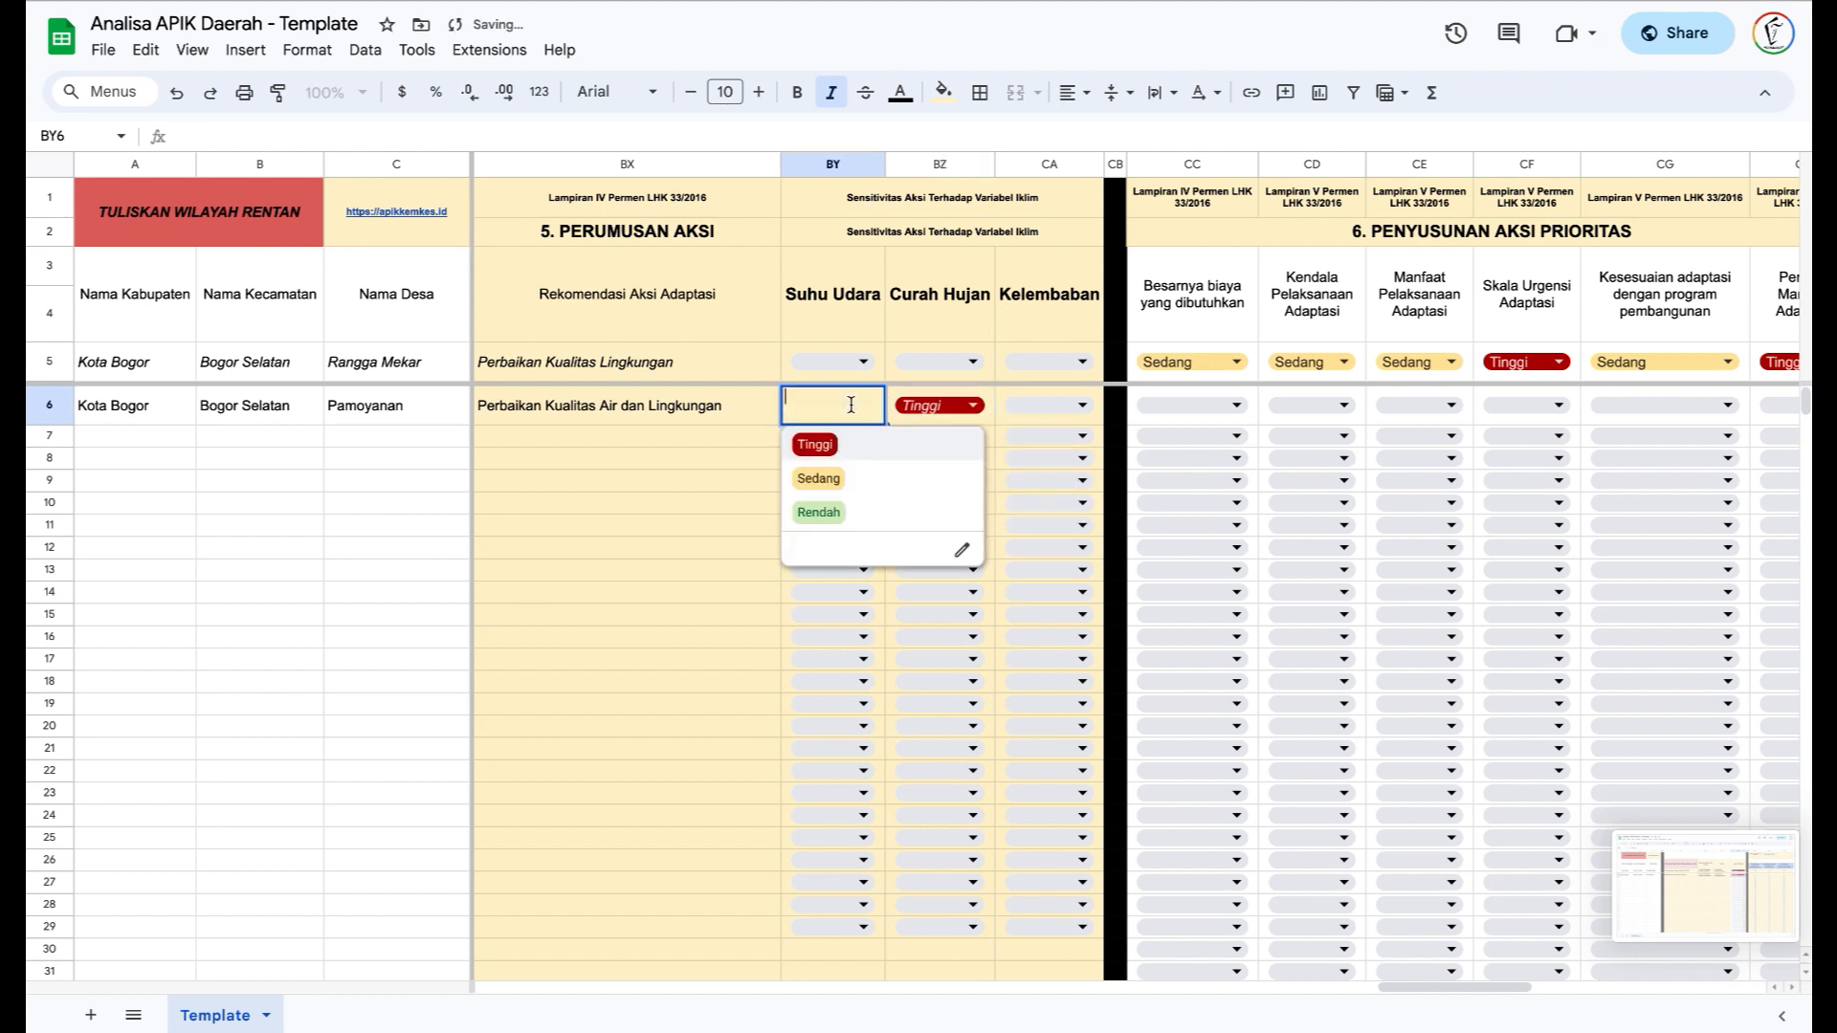
click(864, 480)
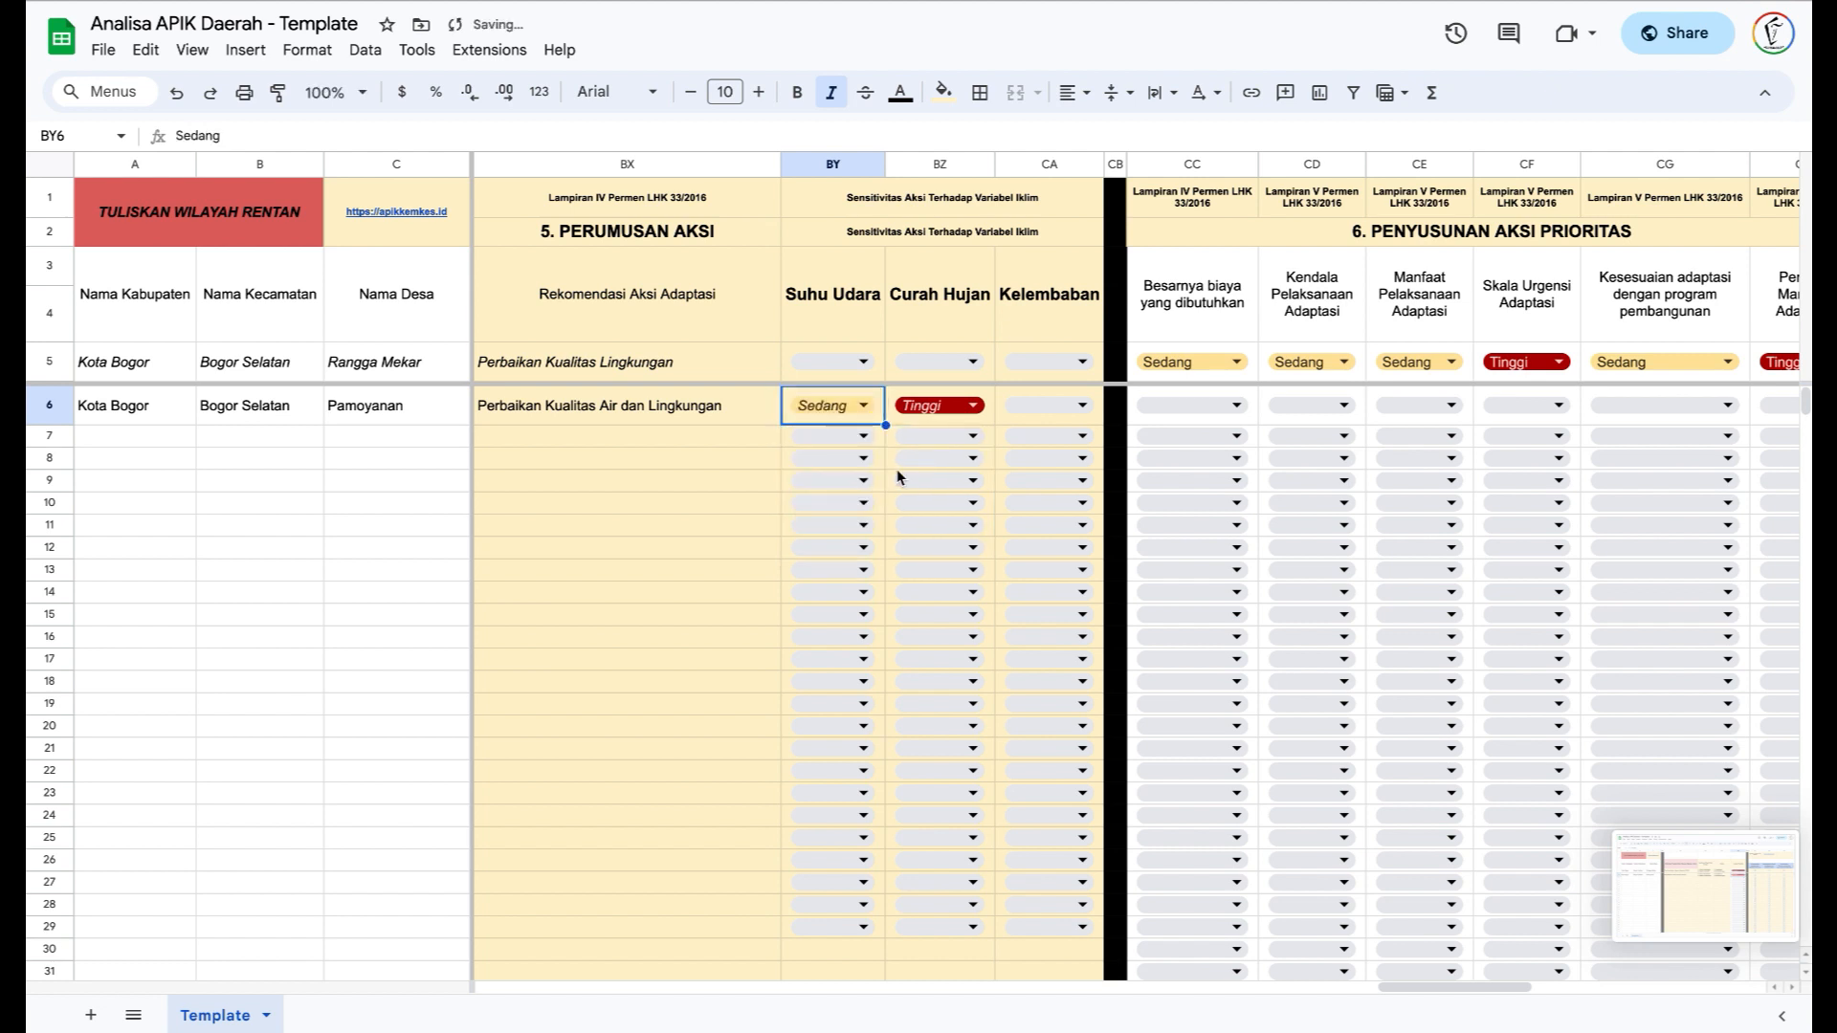
click(1059, 412)
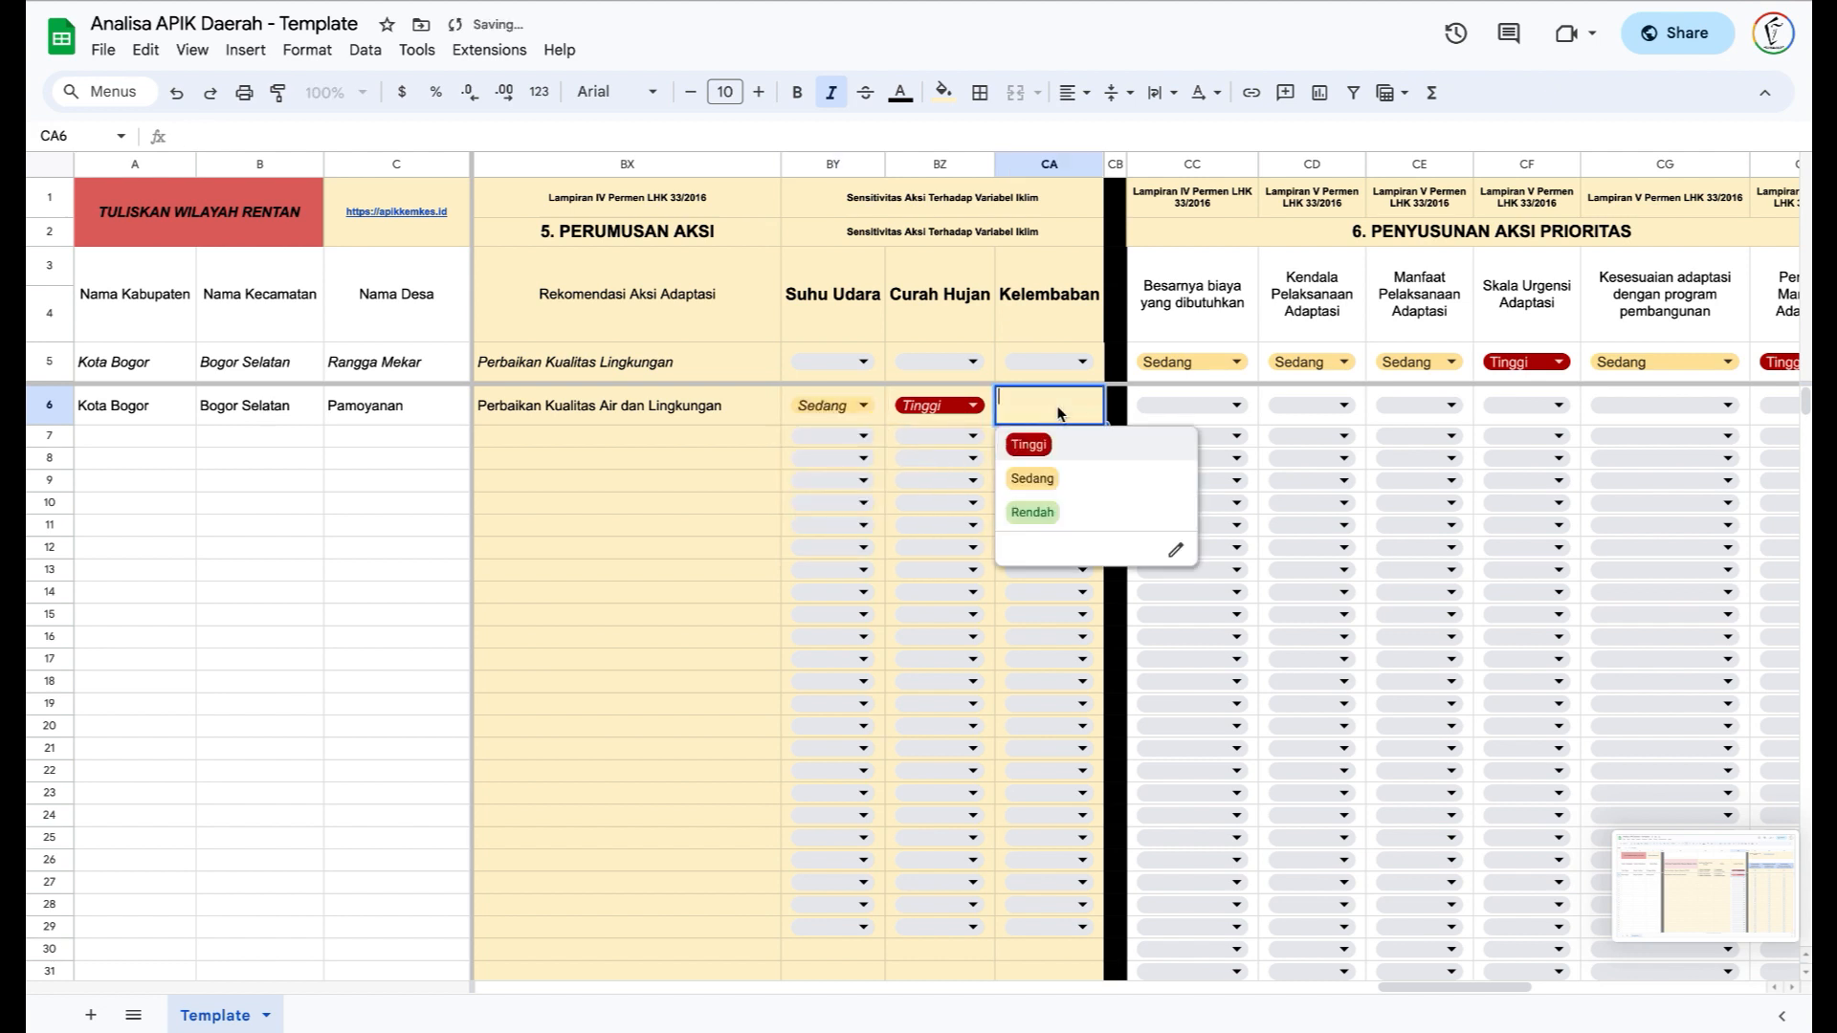
click(1081, 480)
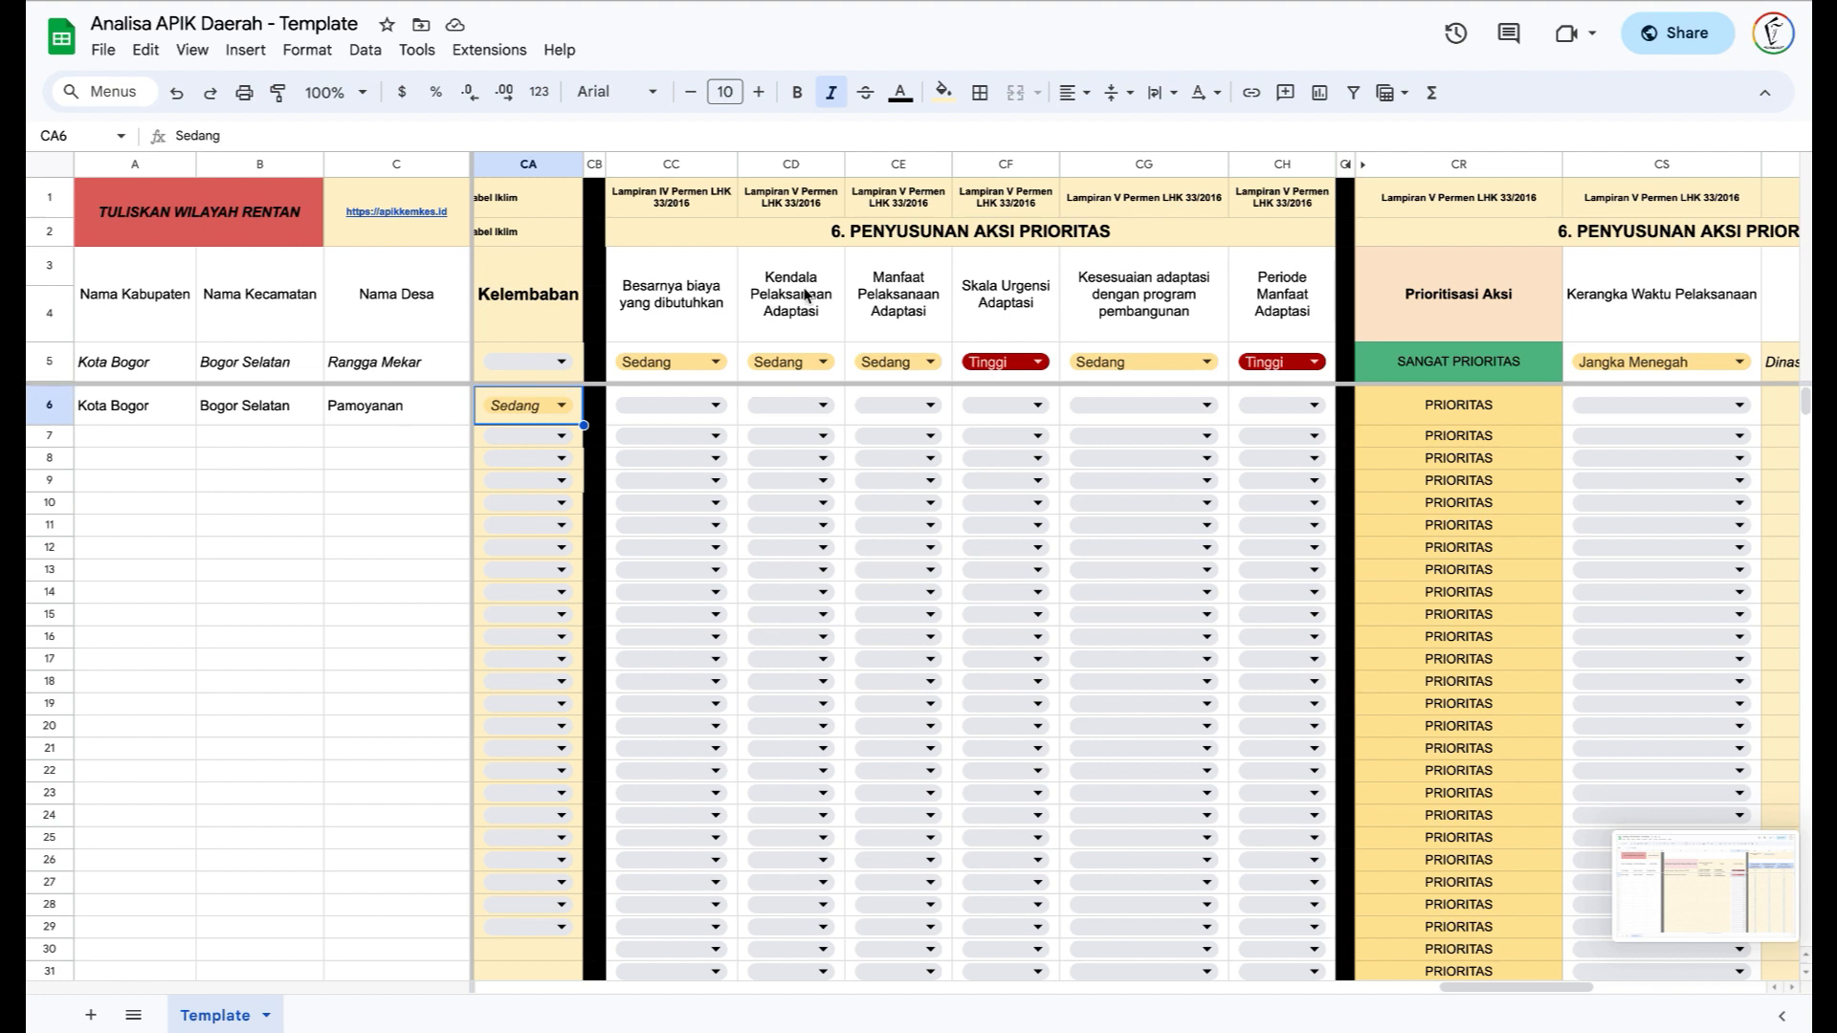
- Set Pamoyanan's Besarnya biaya yang dibutuhkan and Kendala Pelaksanaan Adaptasi to Sedang in section 6
scroll(643, 416, left, 3)
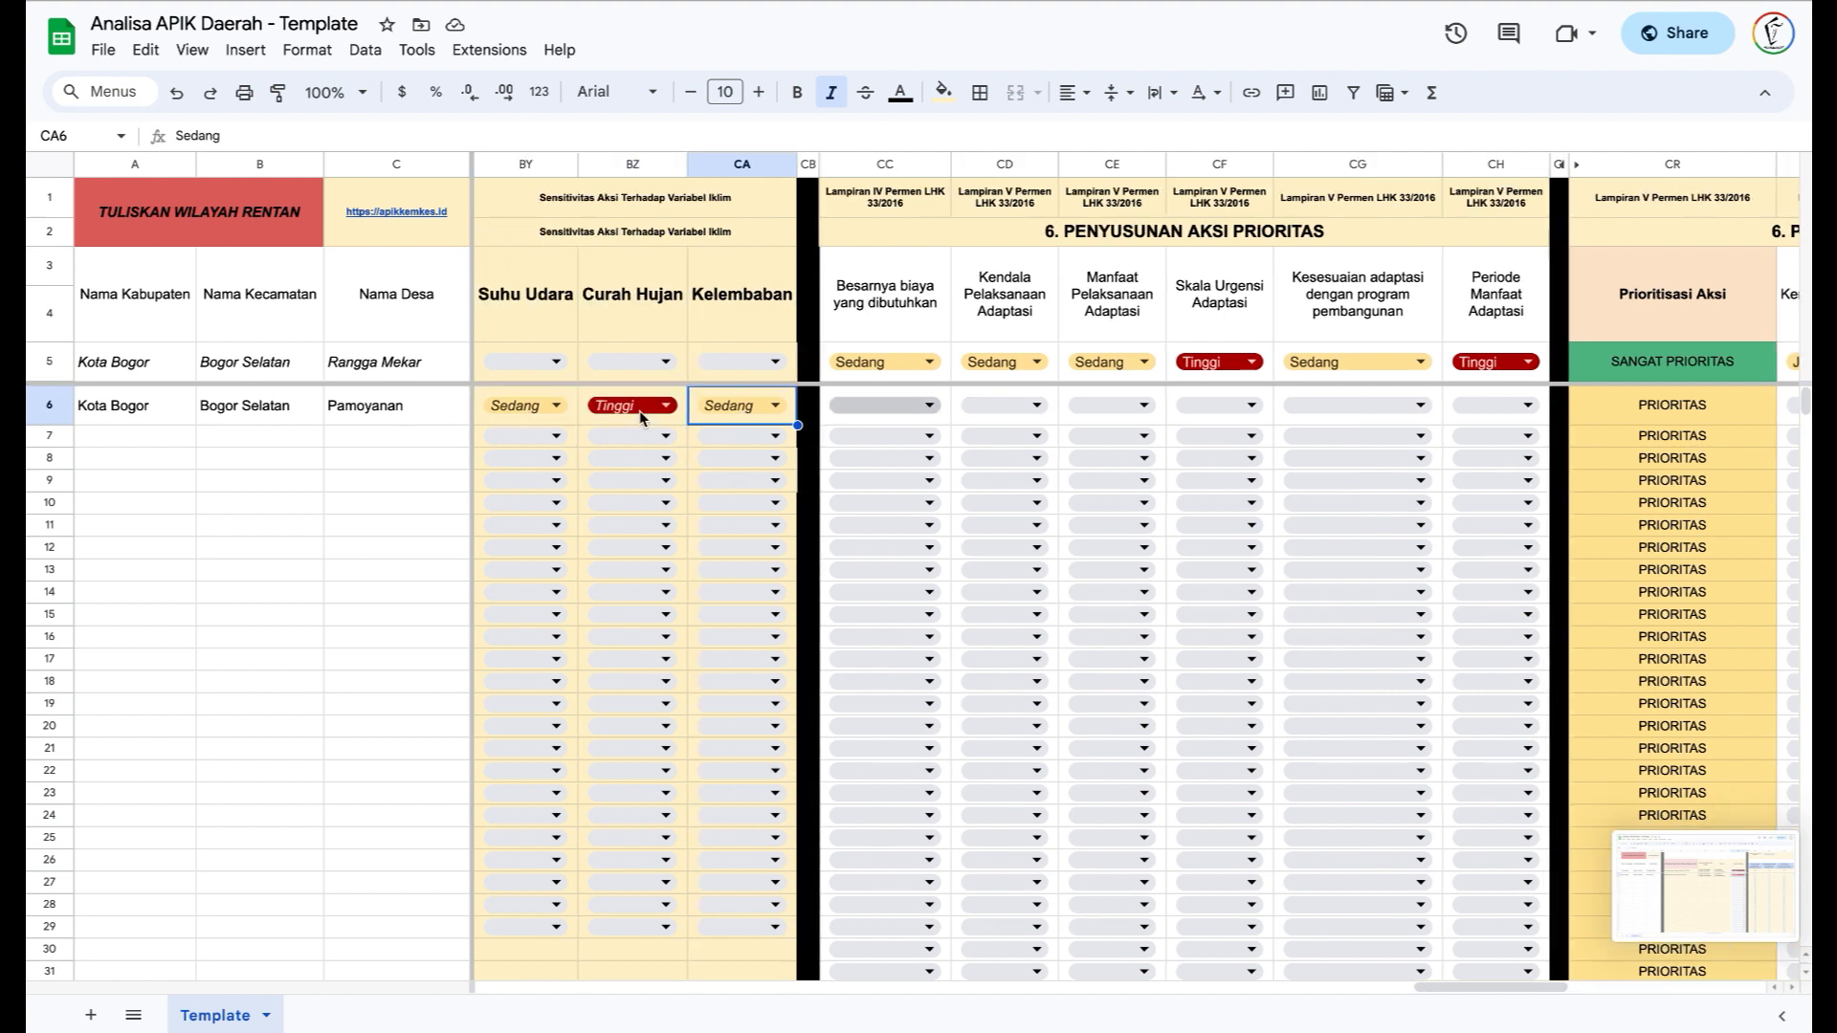
scroll(641, 415, left, 3)
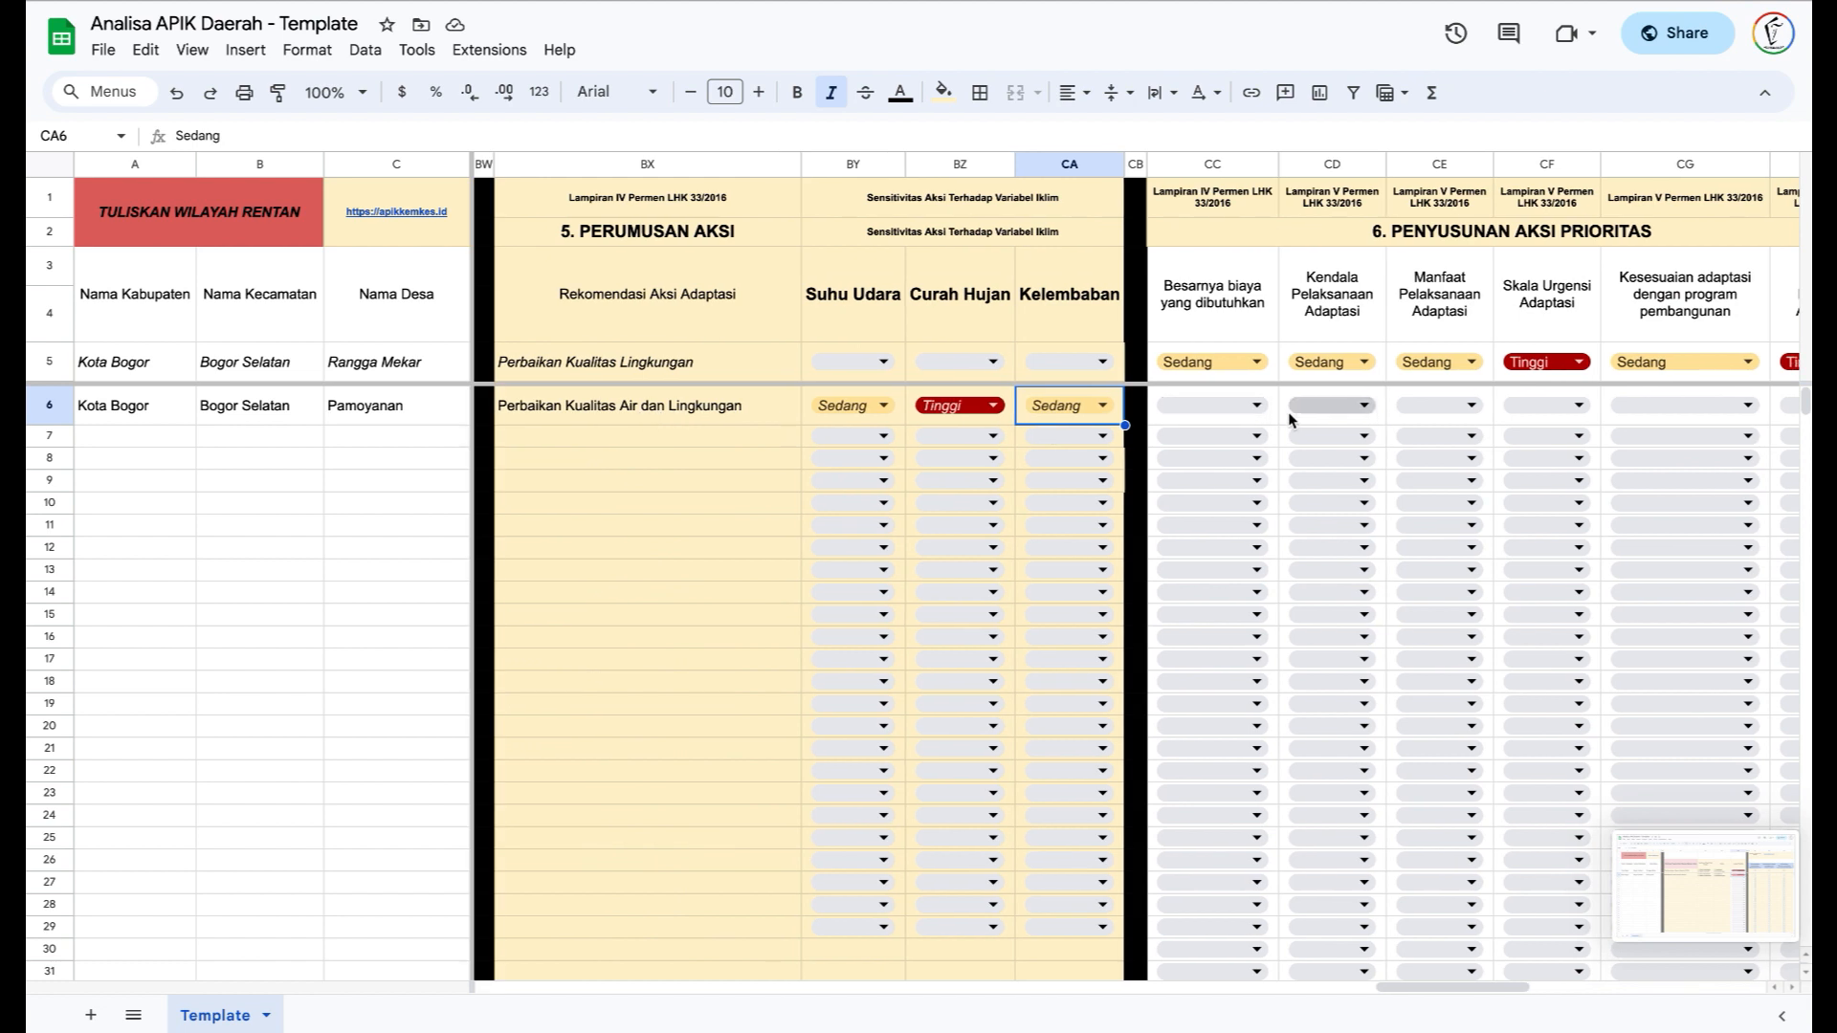
click(1239, 412)
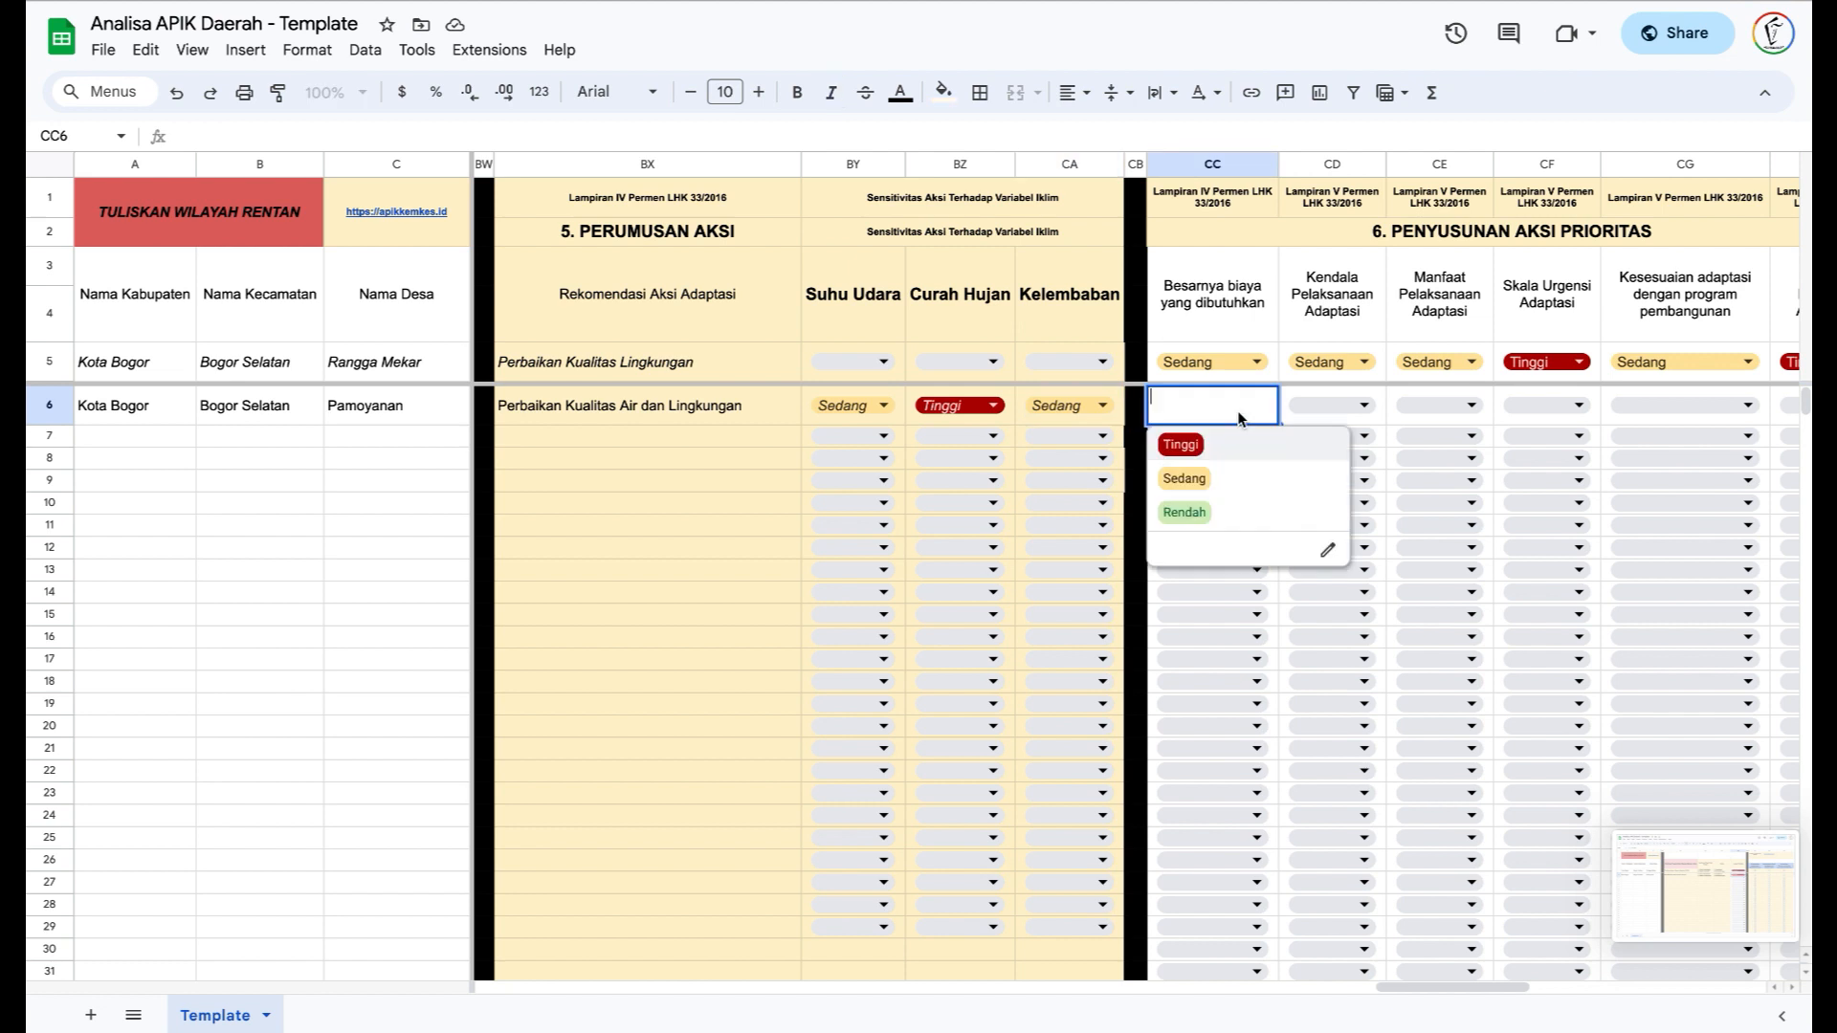
click(1239, 491)
click(1357, 409)
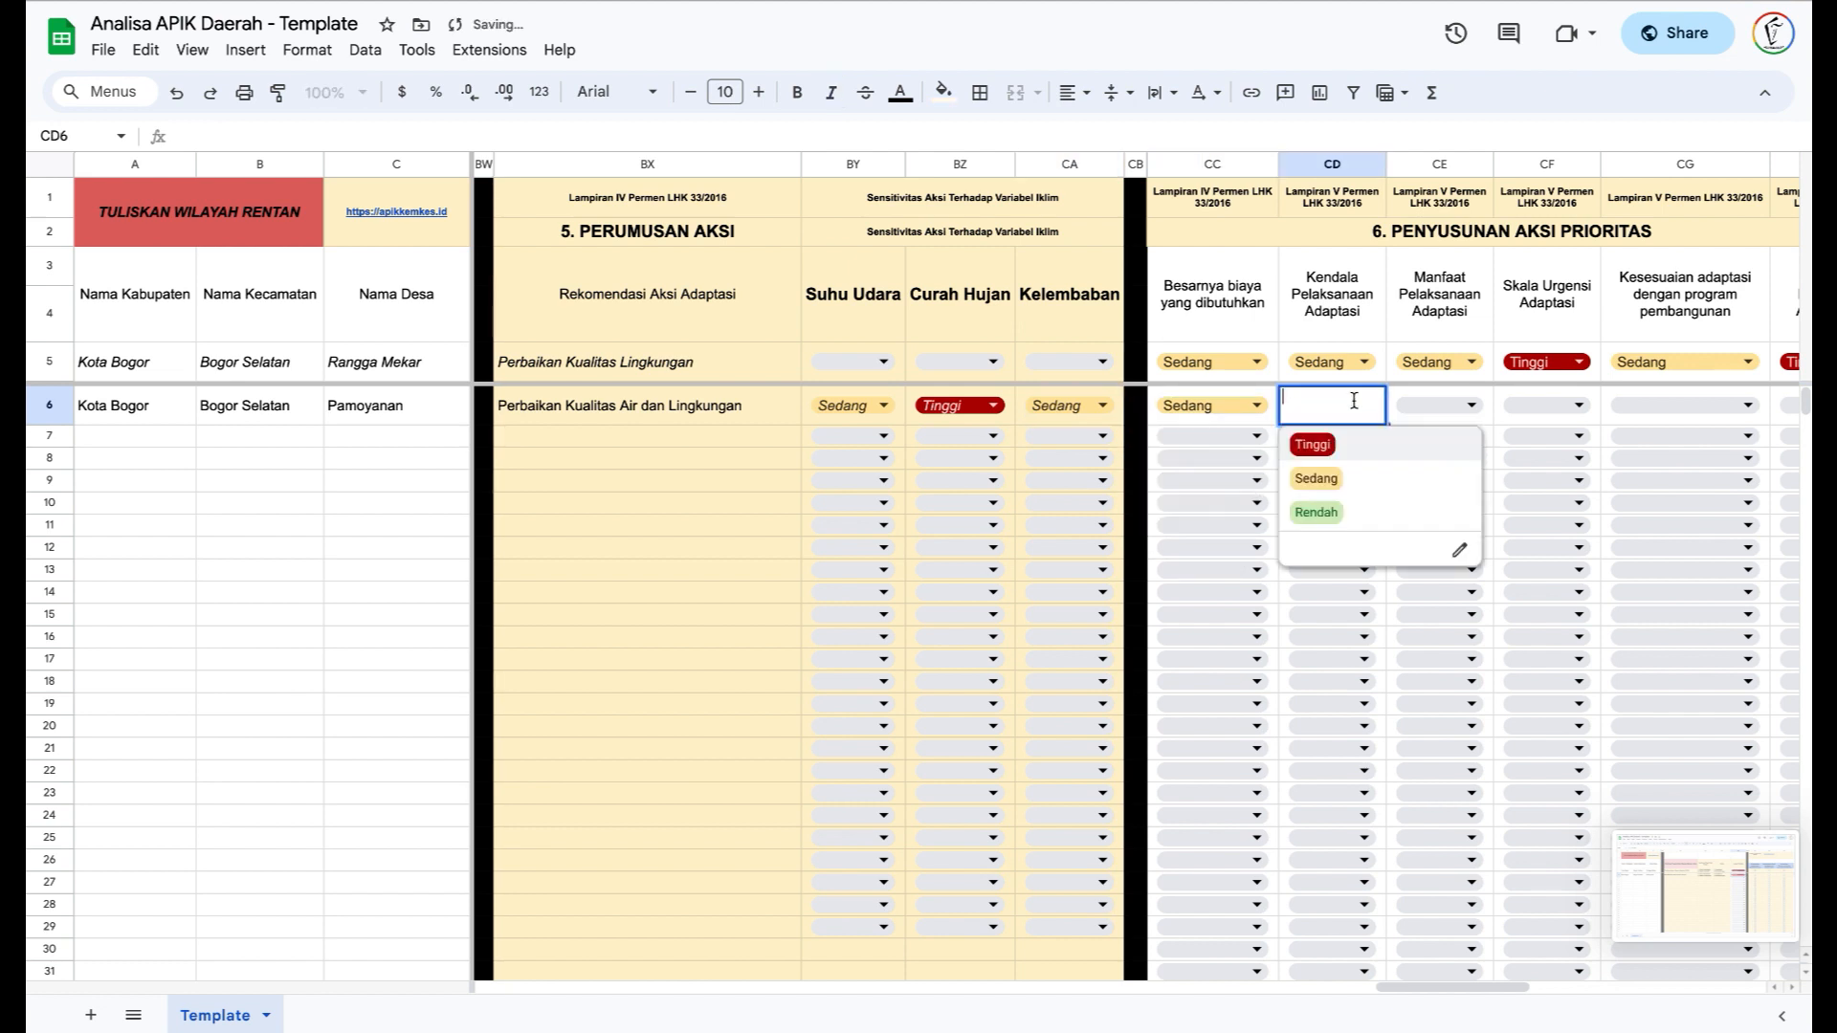
click(1362, 488)
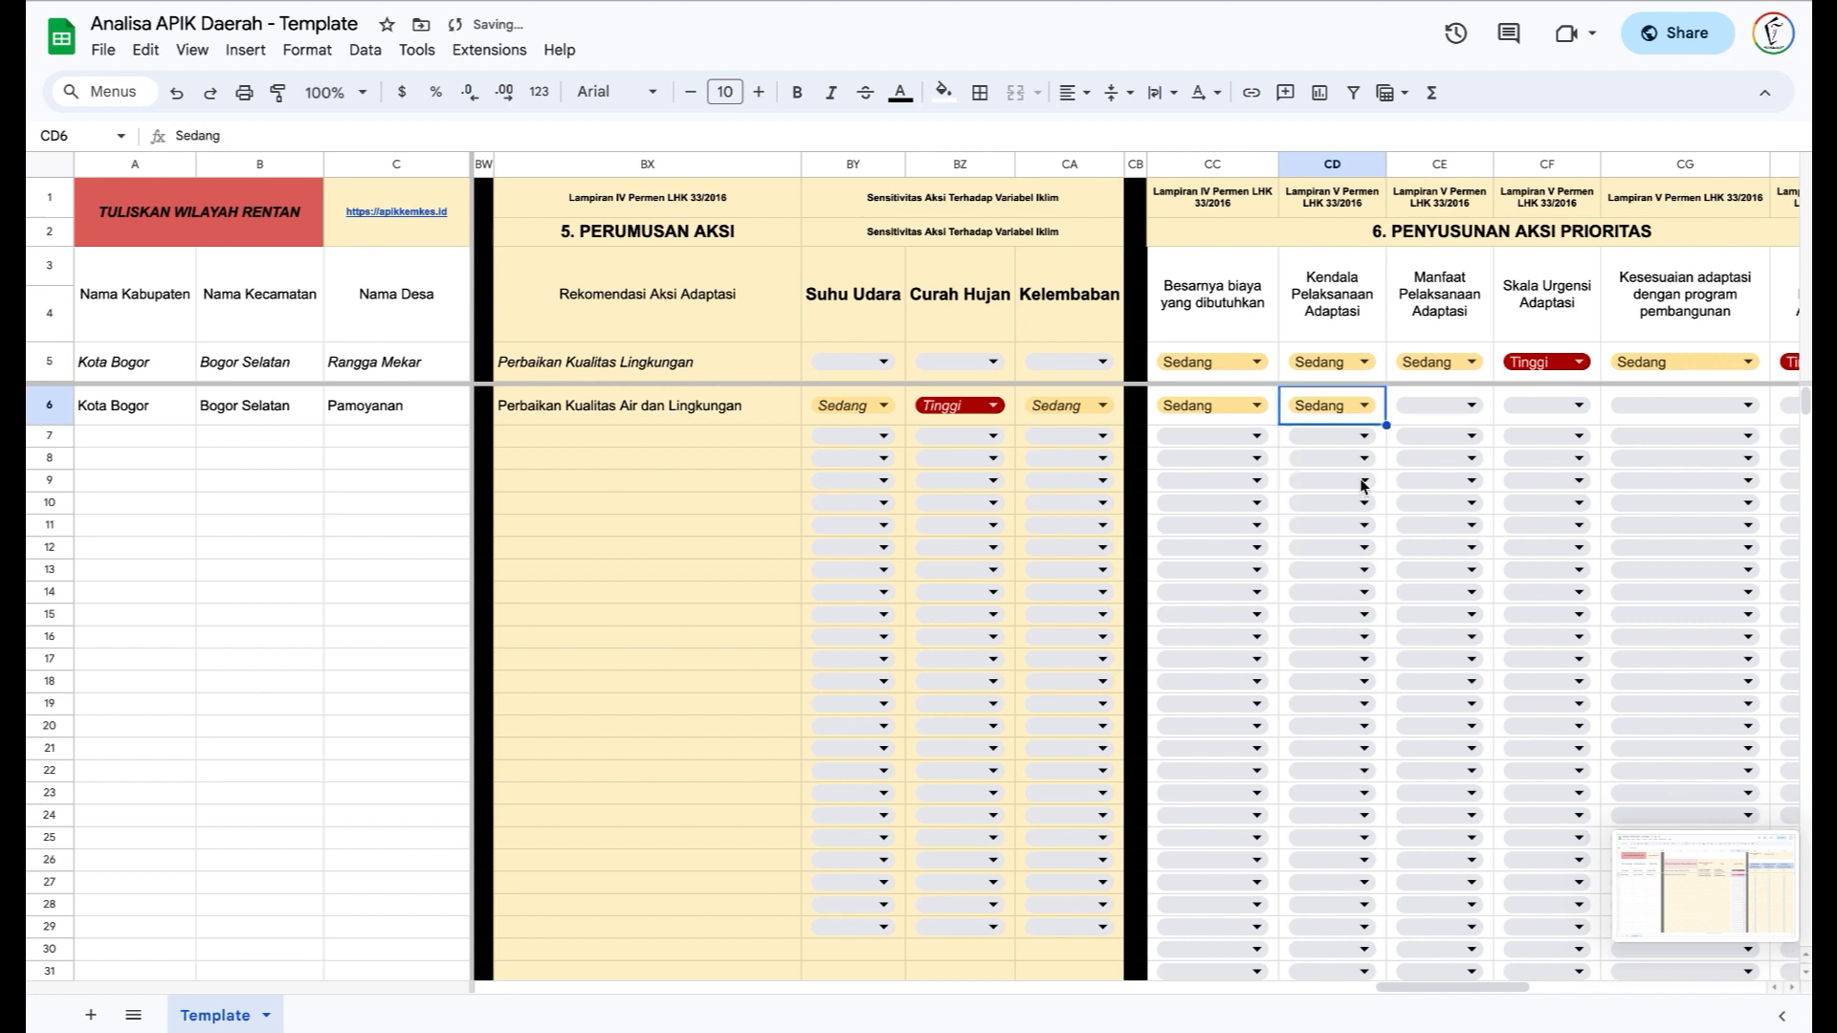
- Set Pamoyanan's Manfaat Pelaksanaan Adaptasi to Tinggi and Skala Urgensi Adaptasi to Sedang
click(1471, 412)
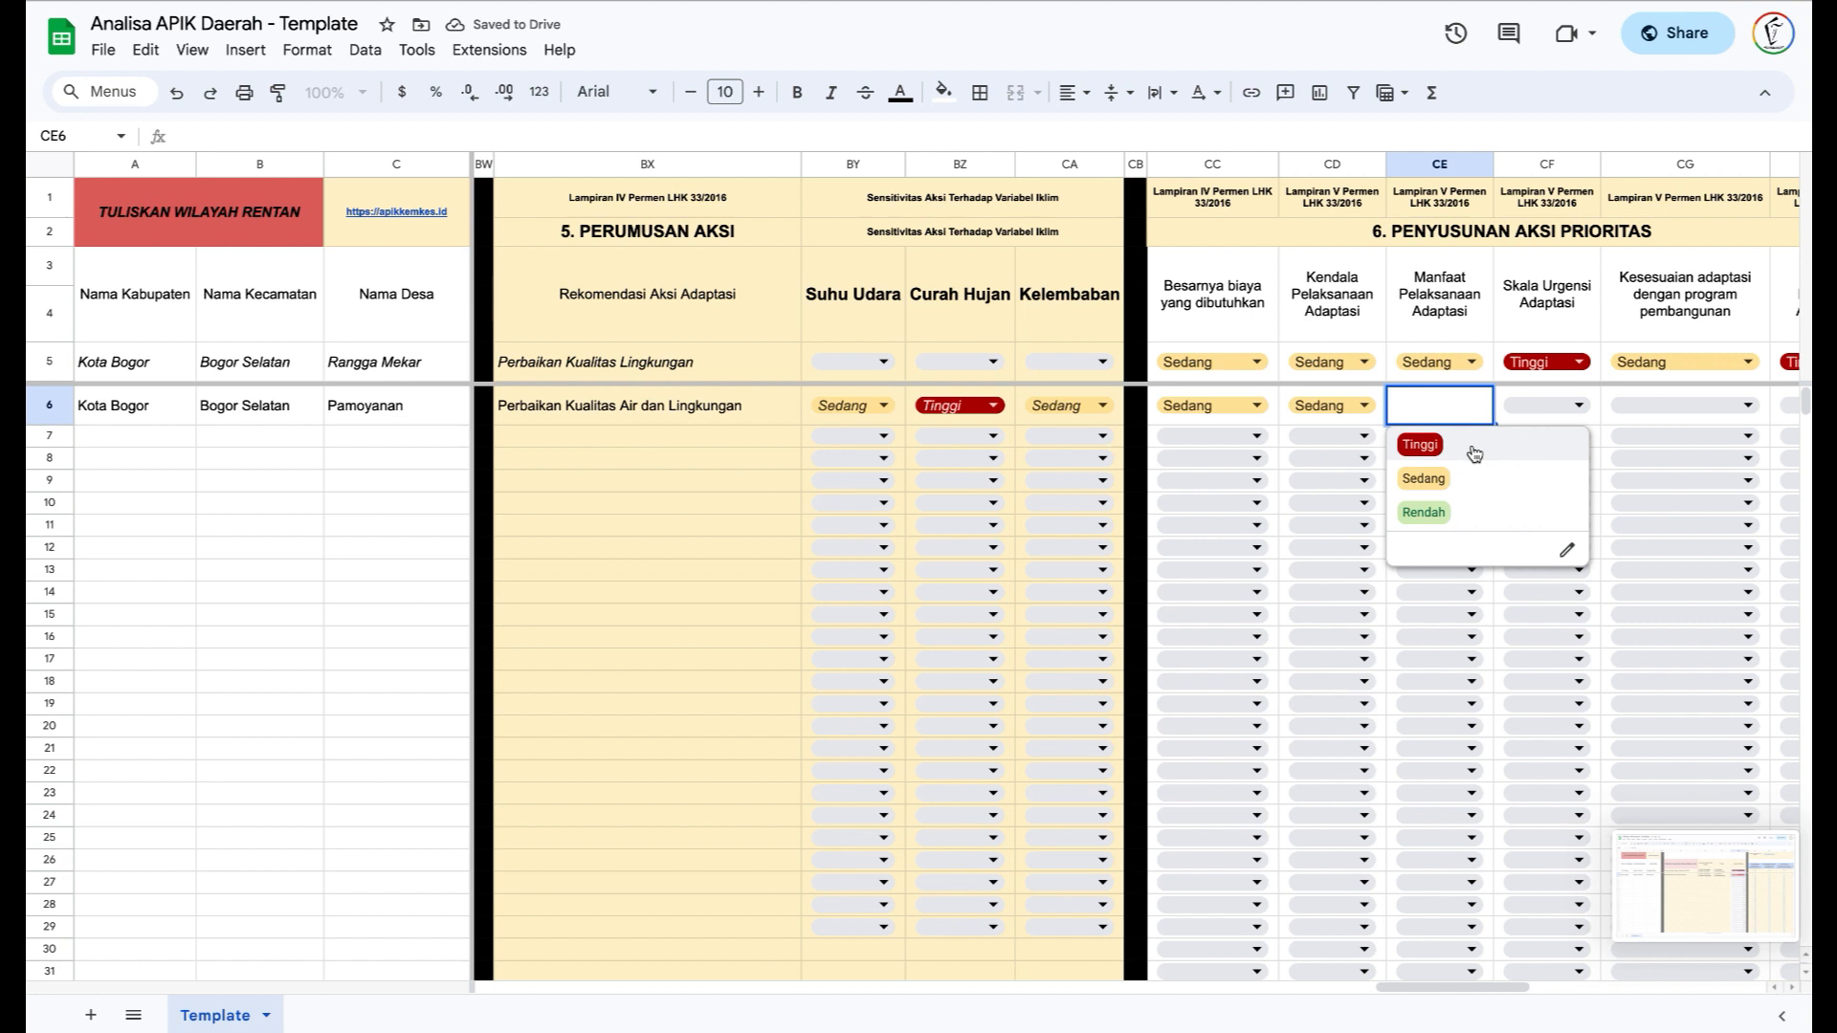
click(1474, 454)
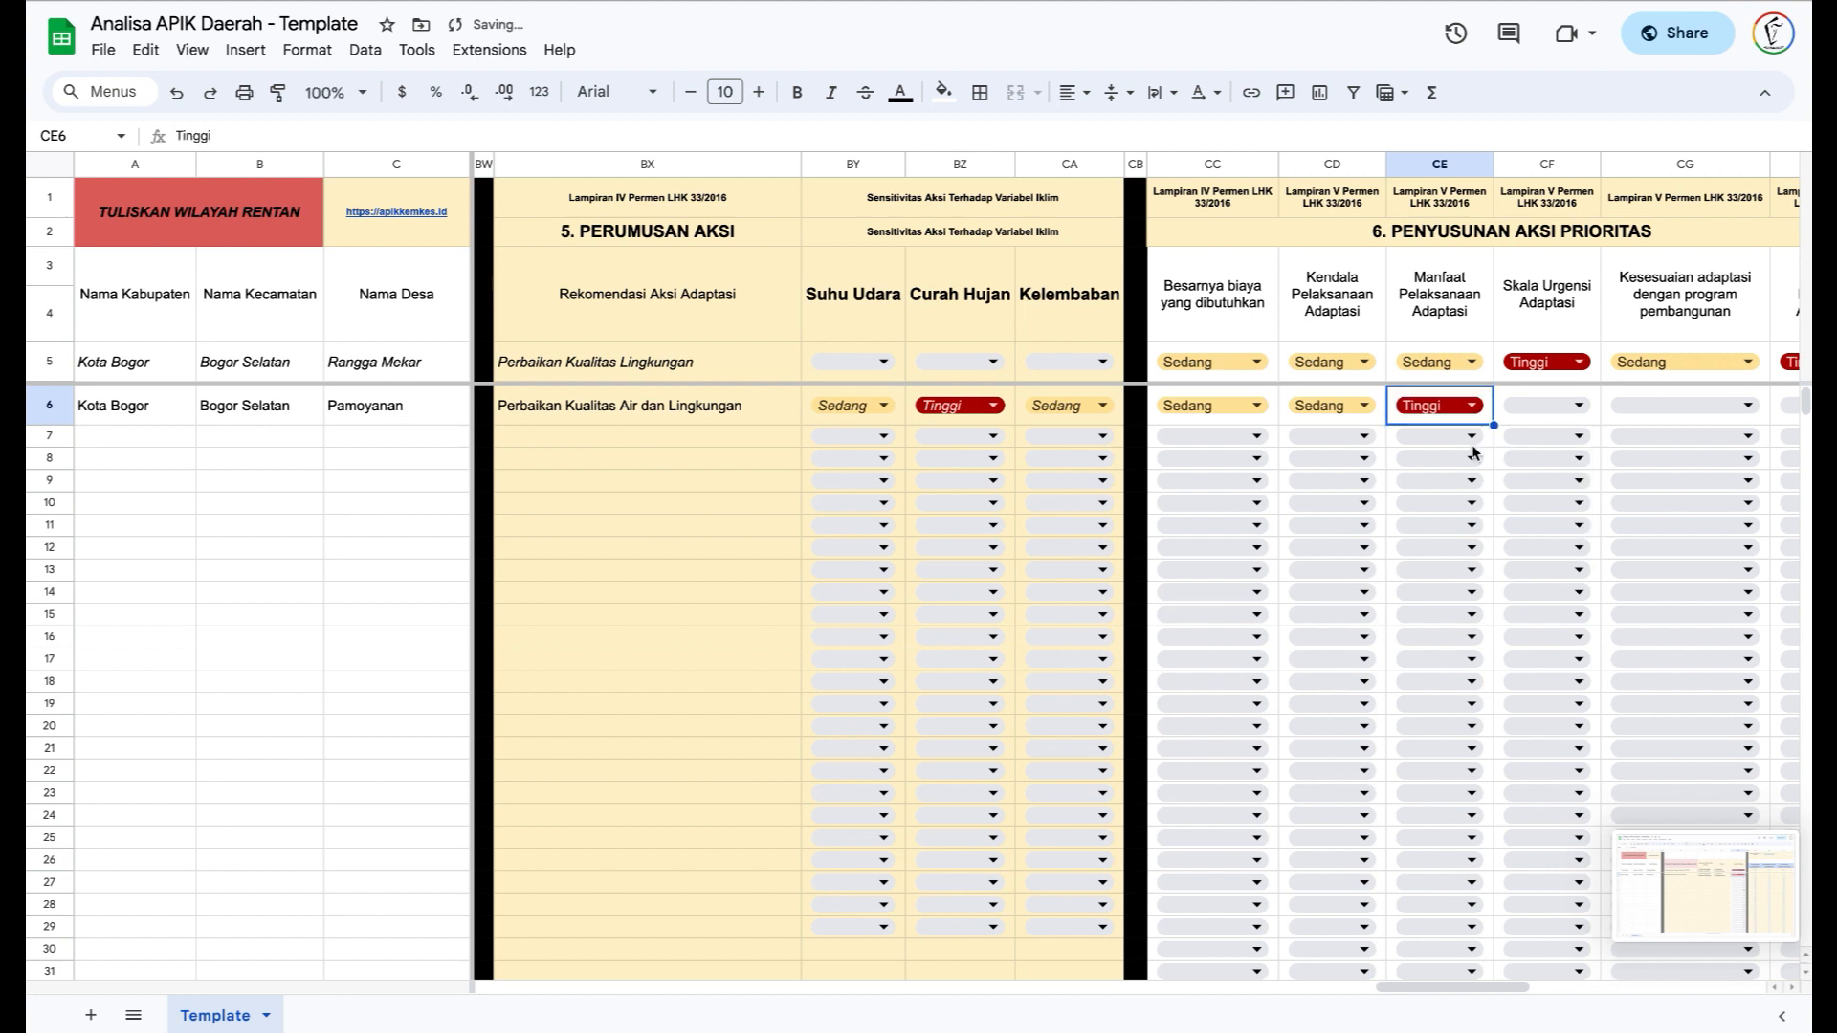
click(1579, 406)
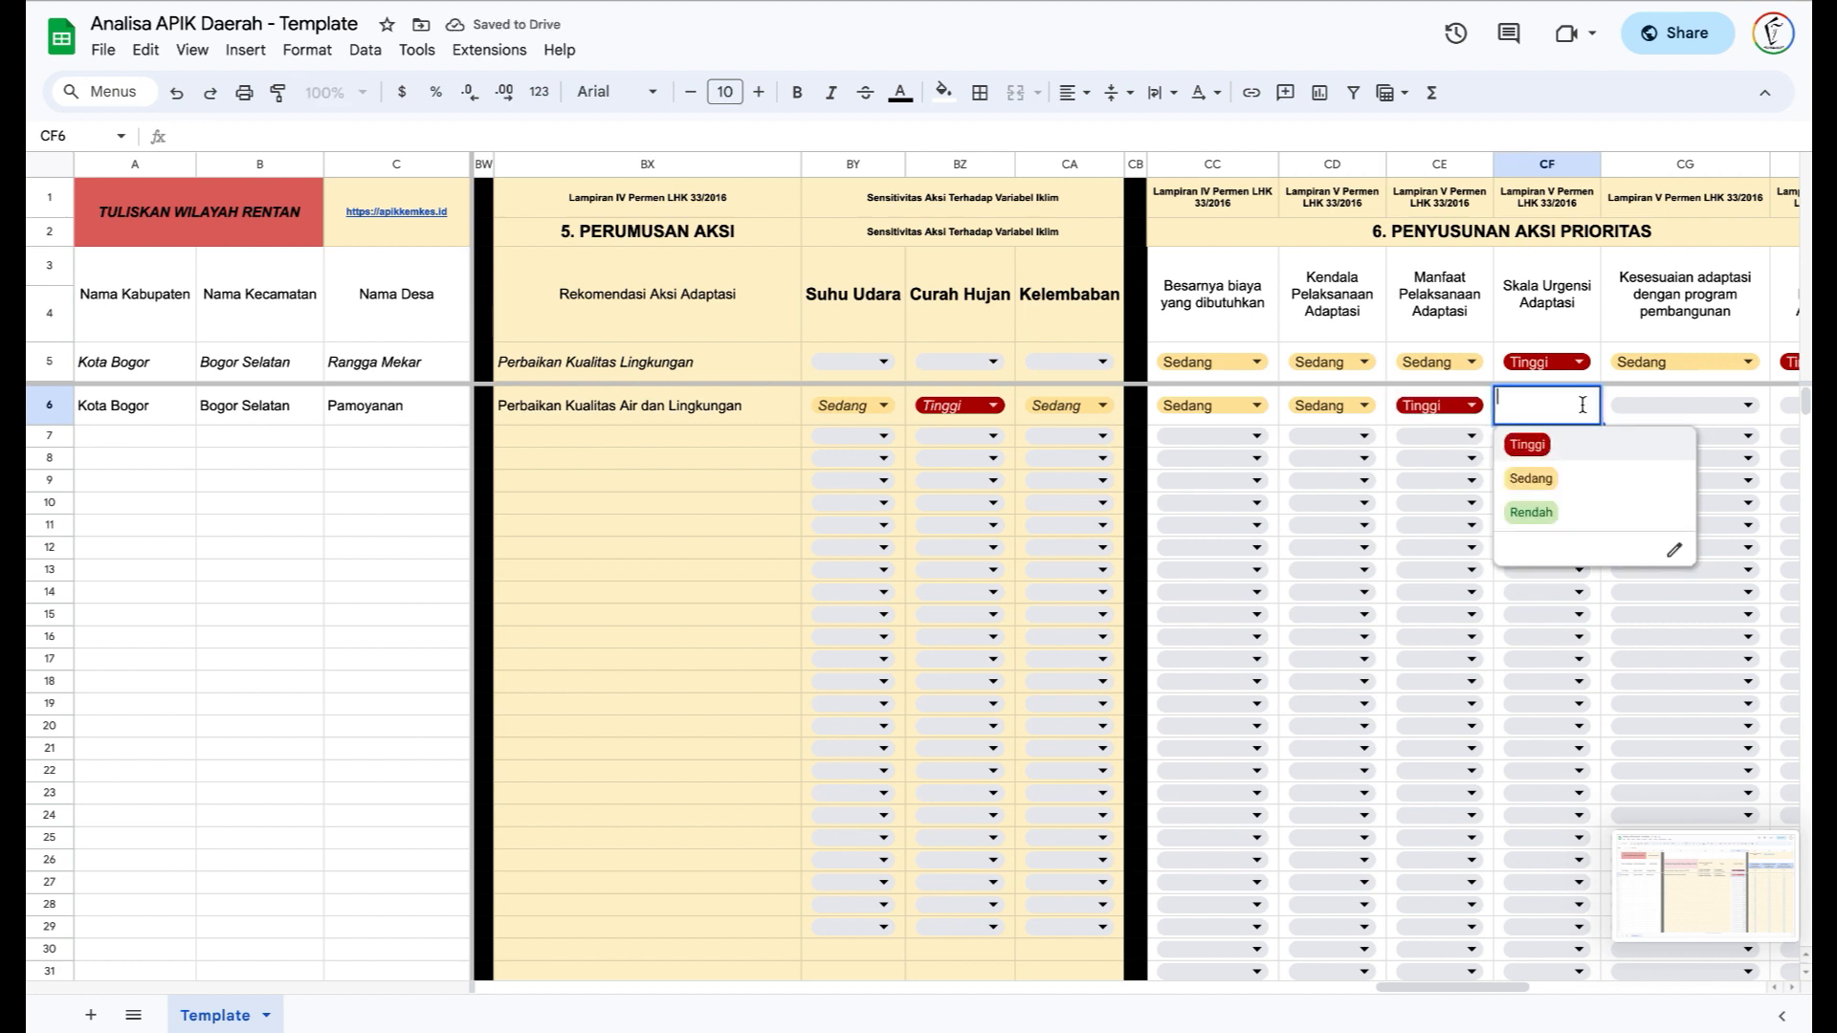
click(1581, 483)
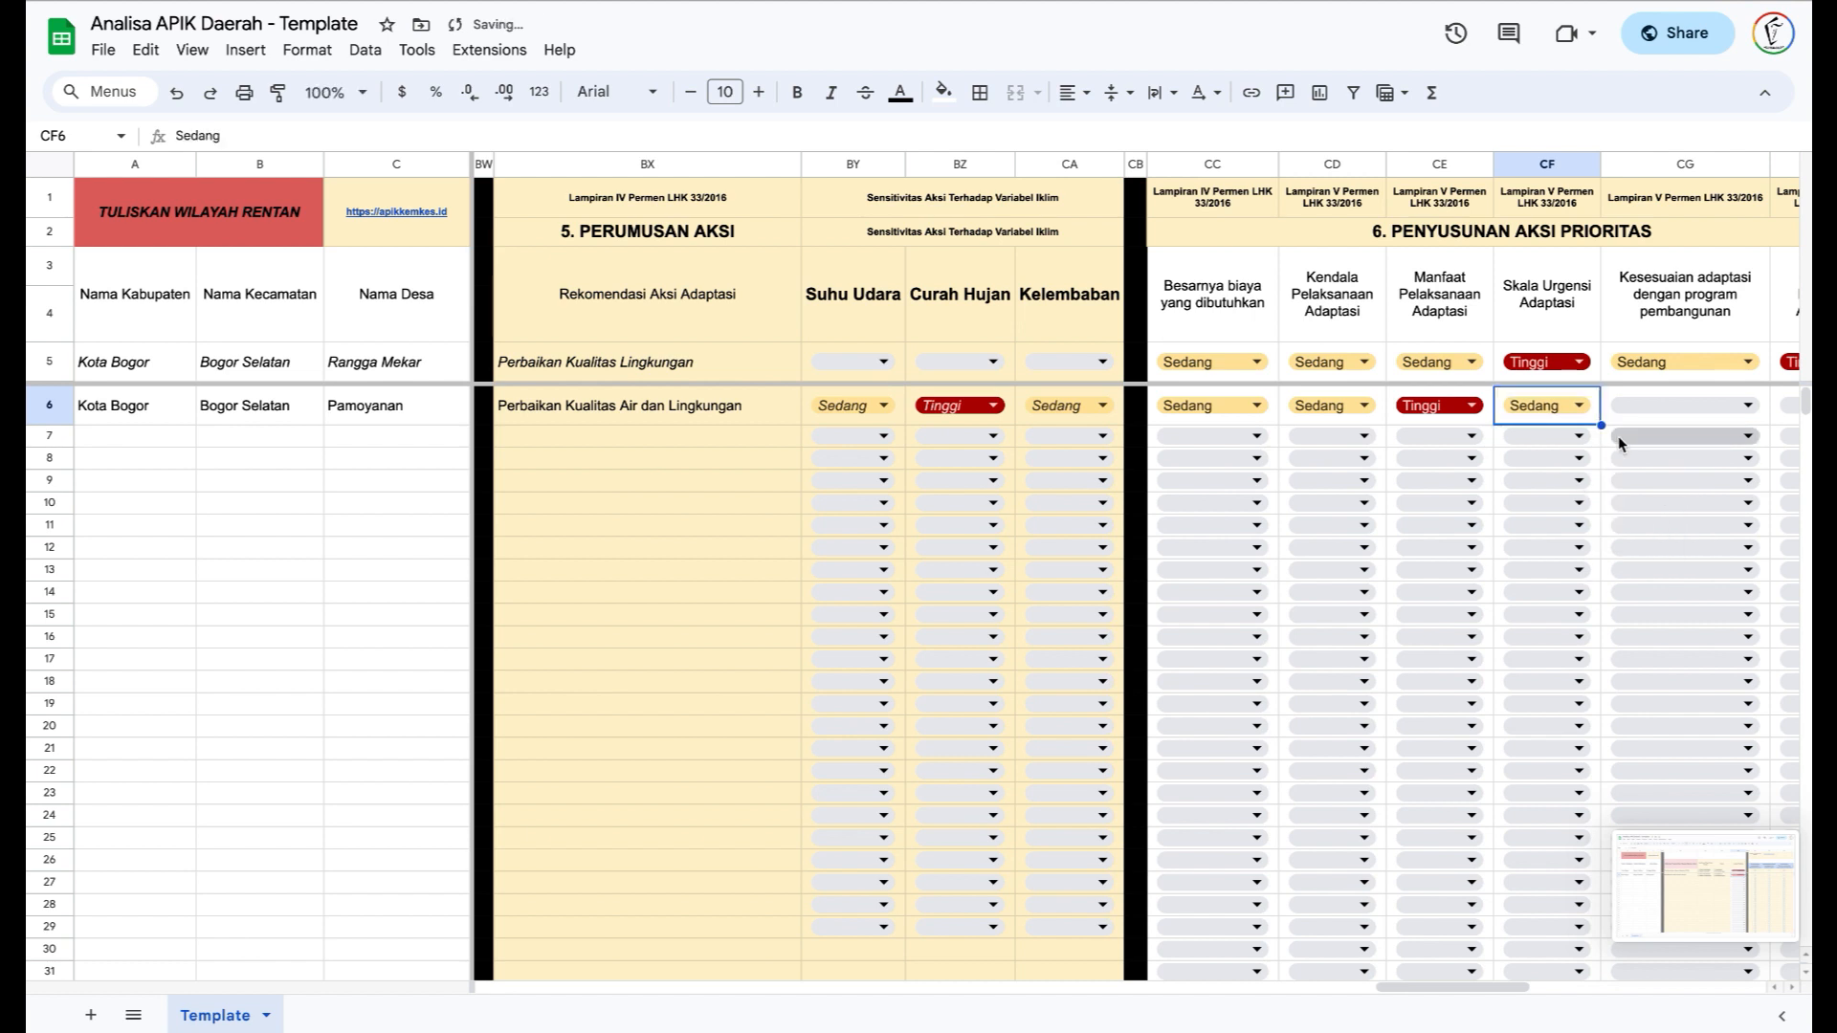
- Set Pamoyanan's Kesesuaian adaptasi dengan program pembangunan to Sedang and Periode Manfaat Adaptasi to Tinggi
scroll(1617, 435, right, 5)
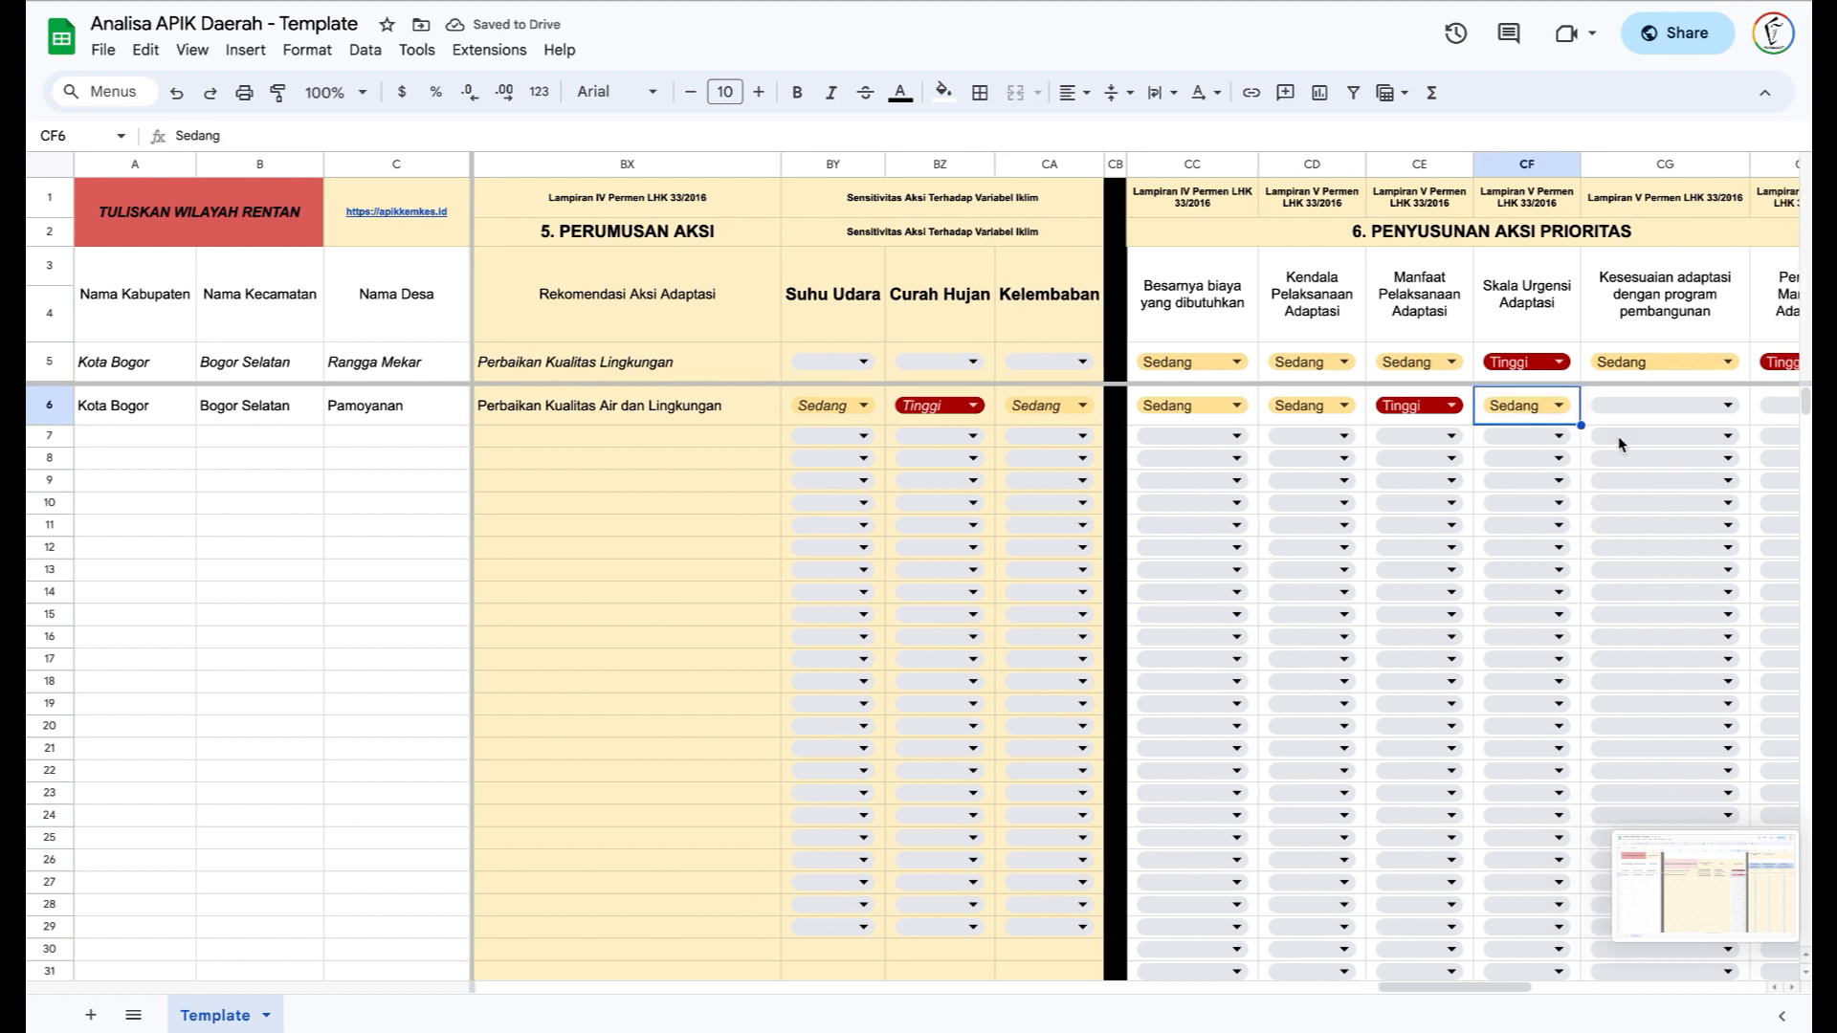
click(1407, 403)
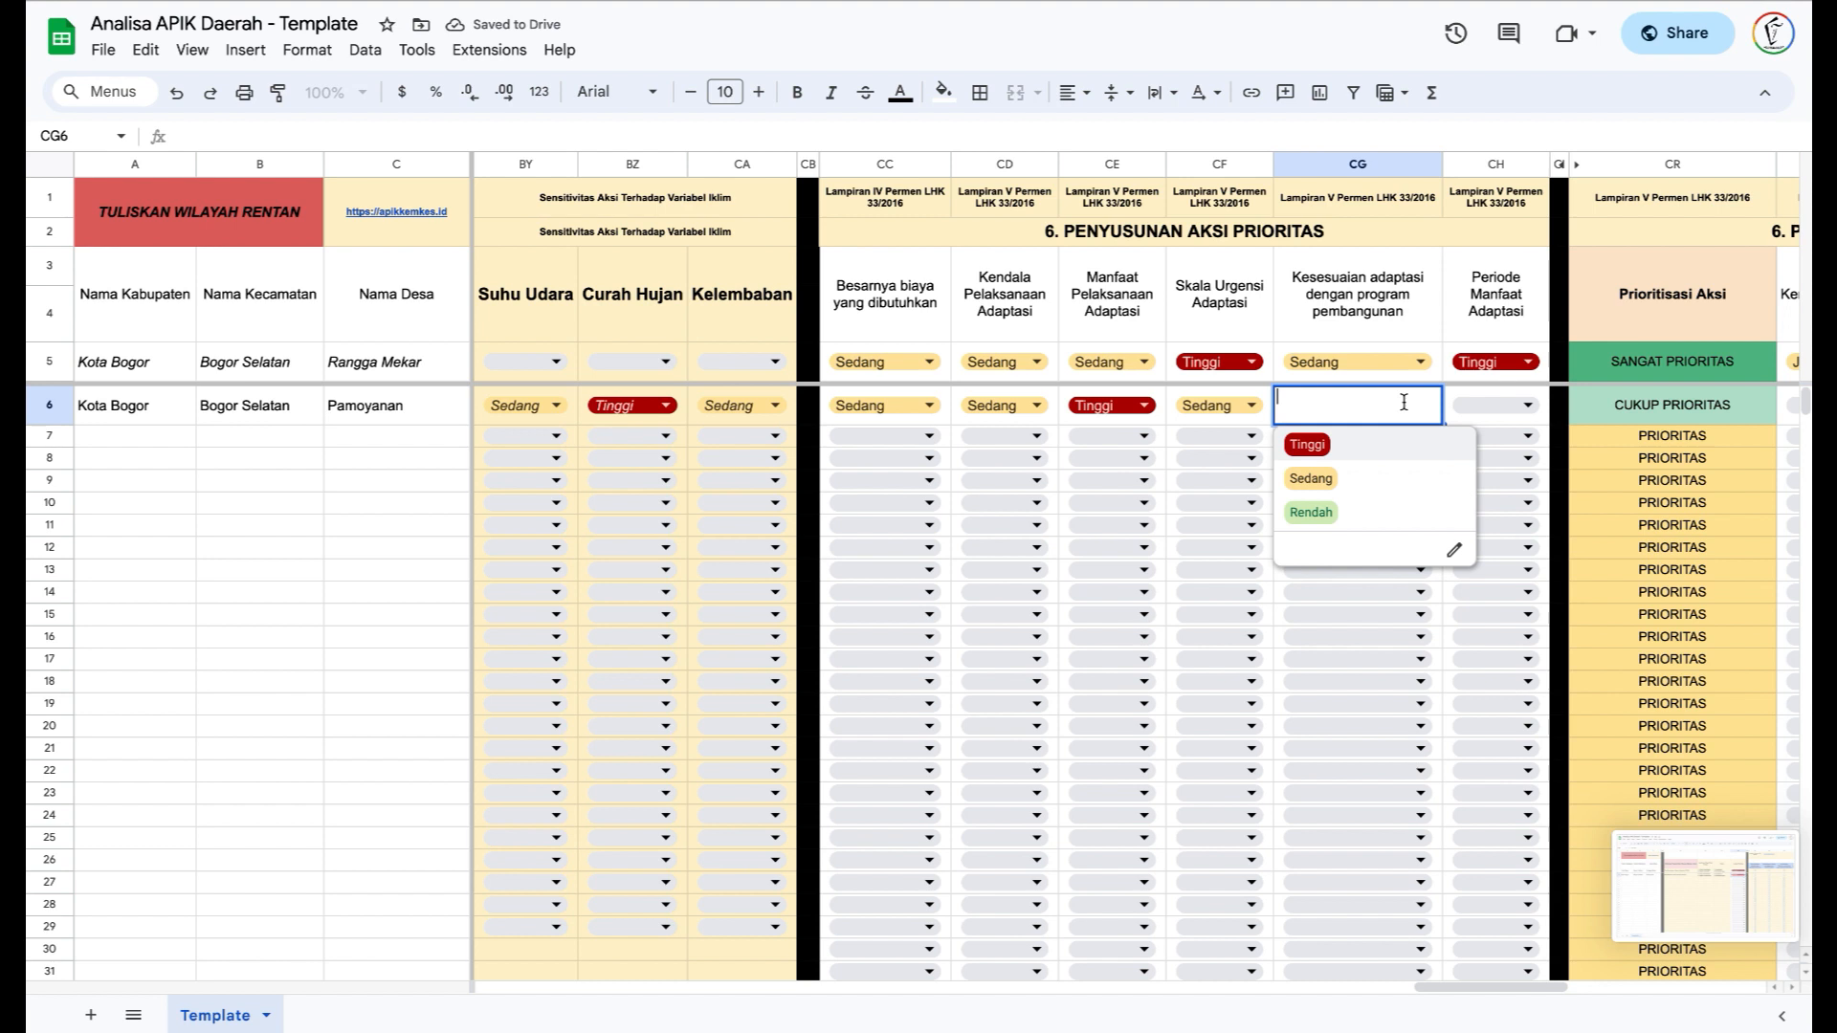
click(1366, 492)
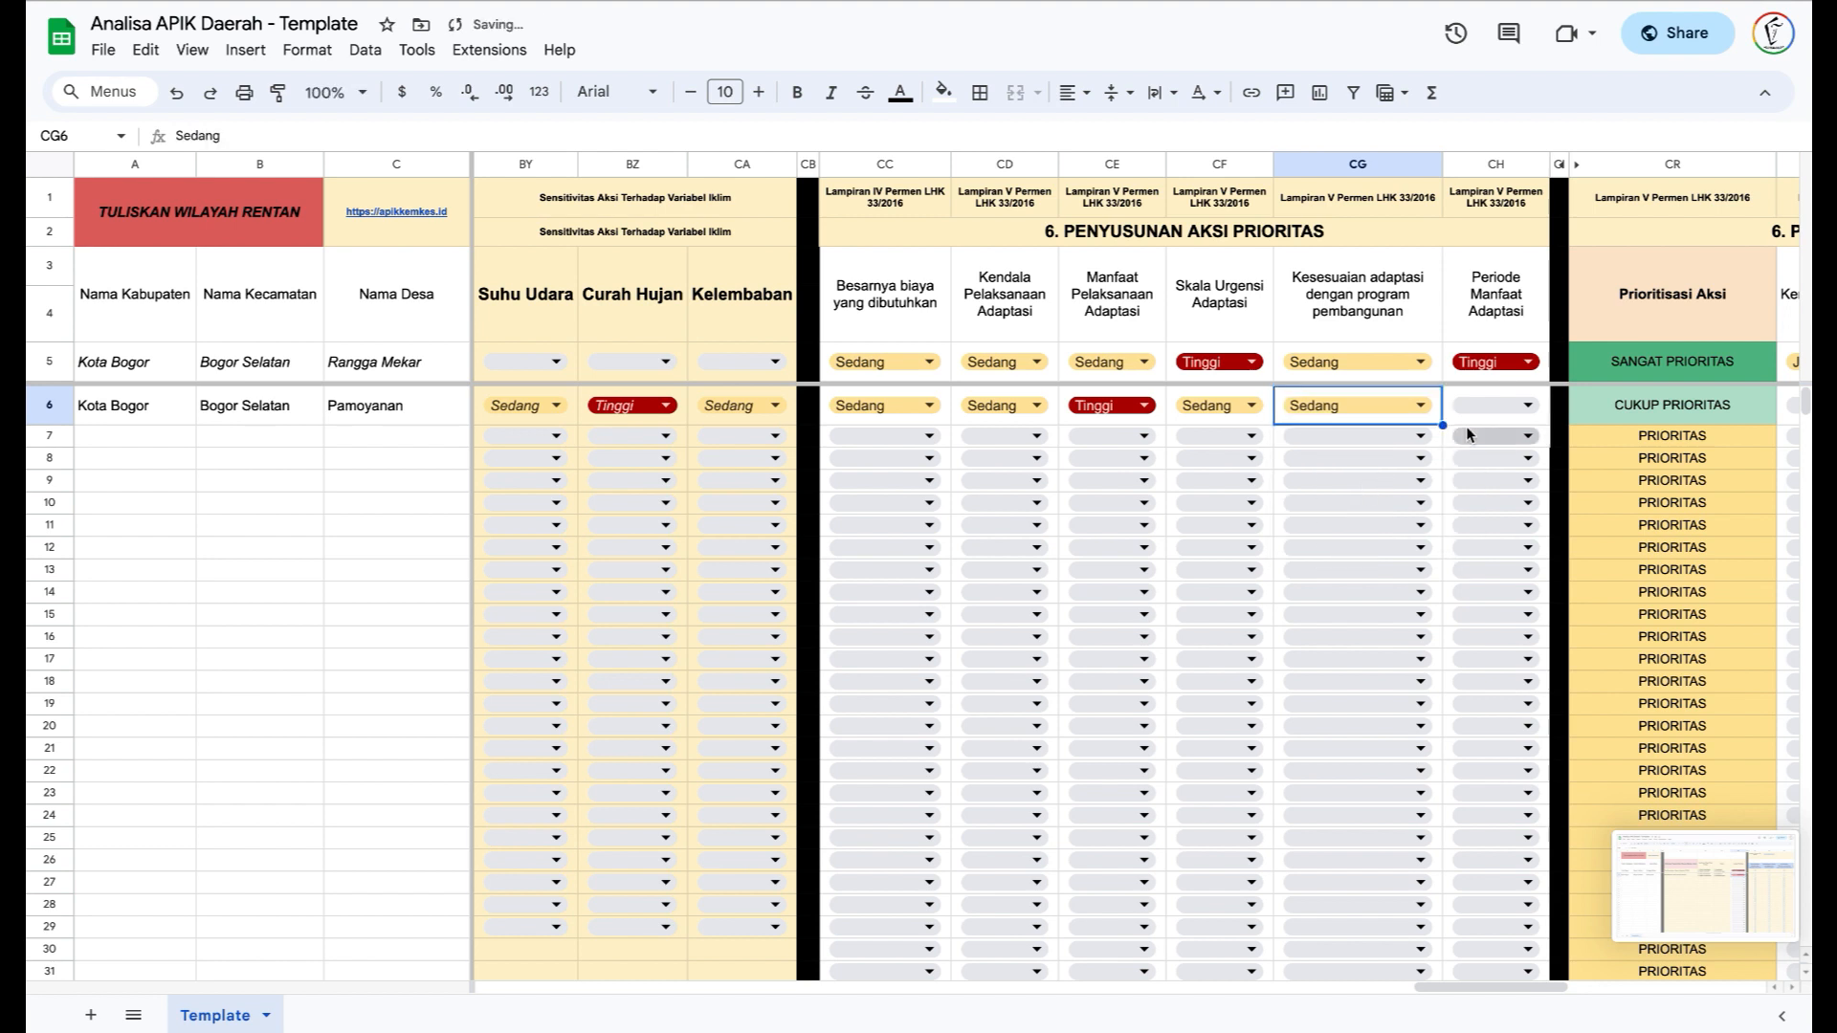
click(1493, 403)
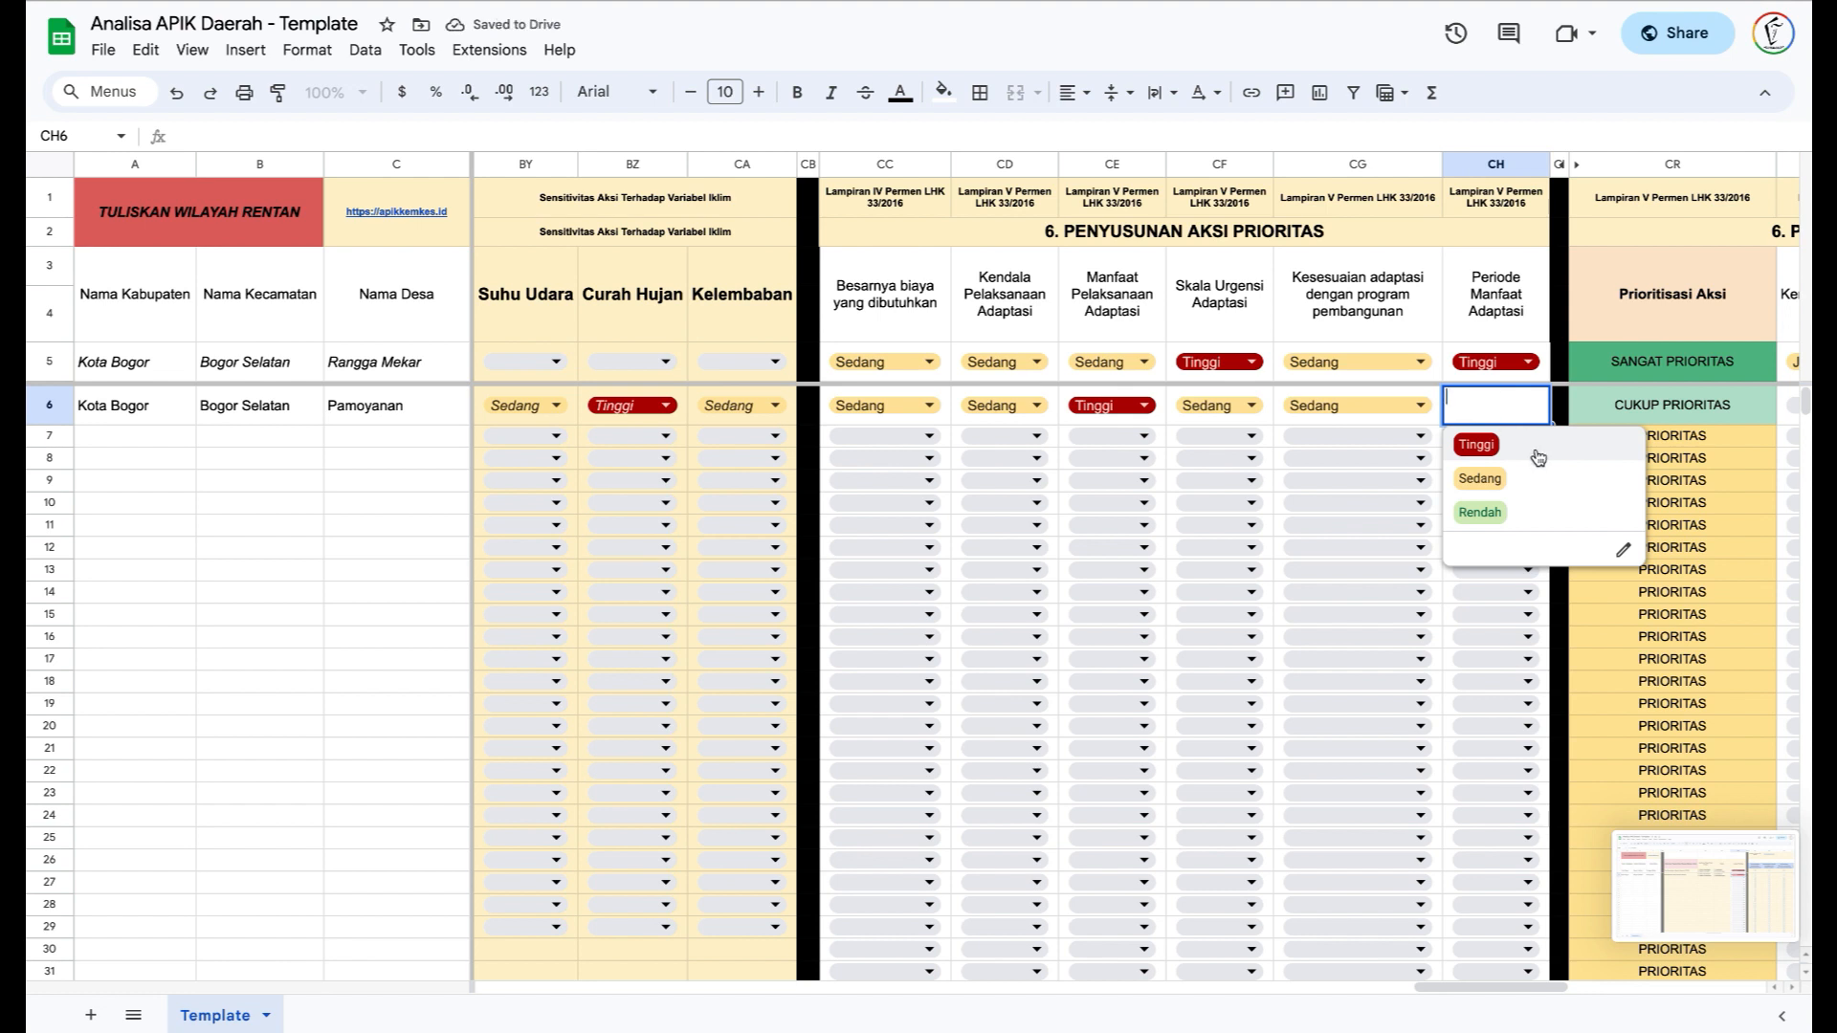
click(1477, 442)
- Set Pamoyanan's Kerangka Waktu Pelaksanaan to Jangka Pendek in section 6
scroll(1355, 456, right, 3)
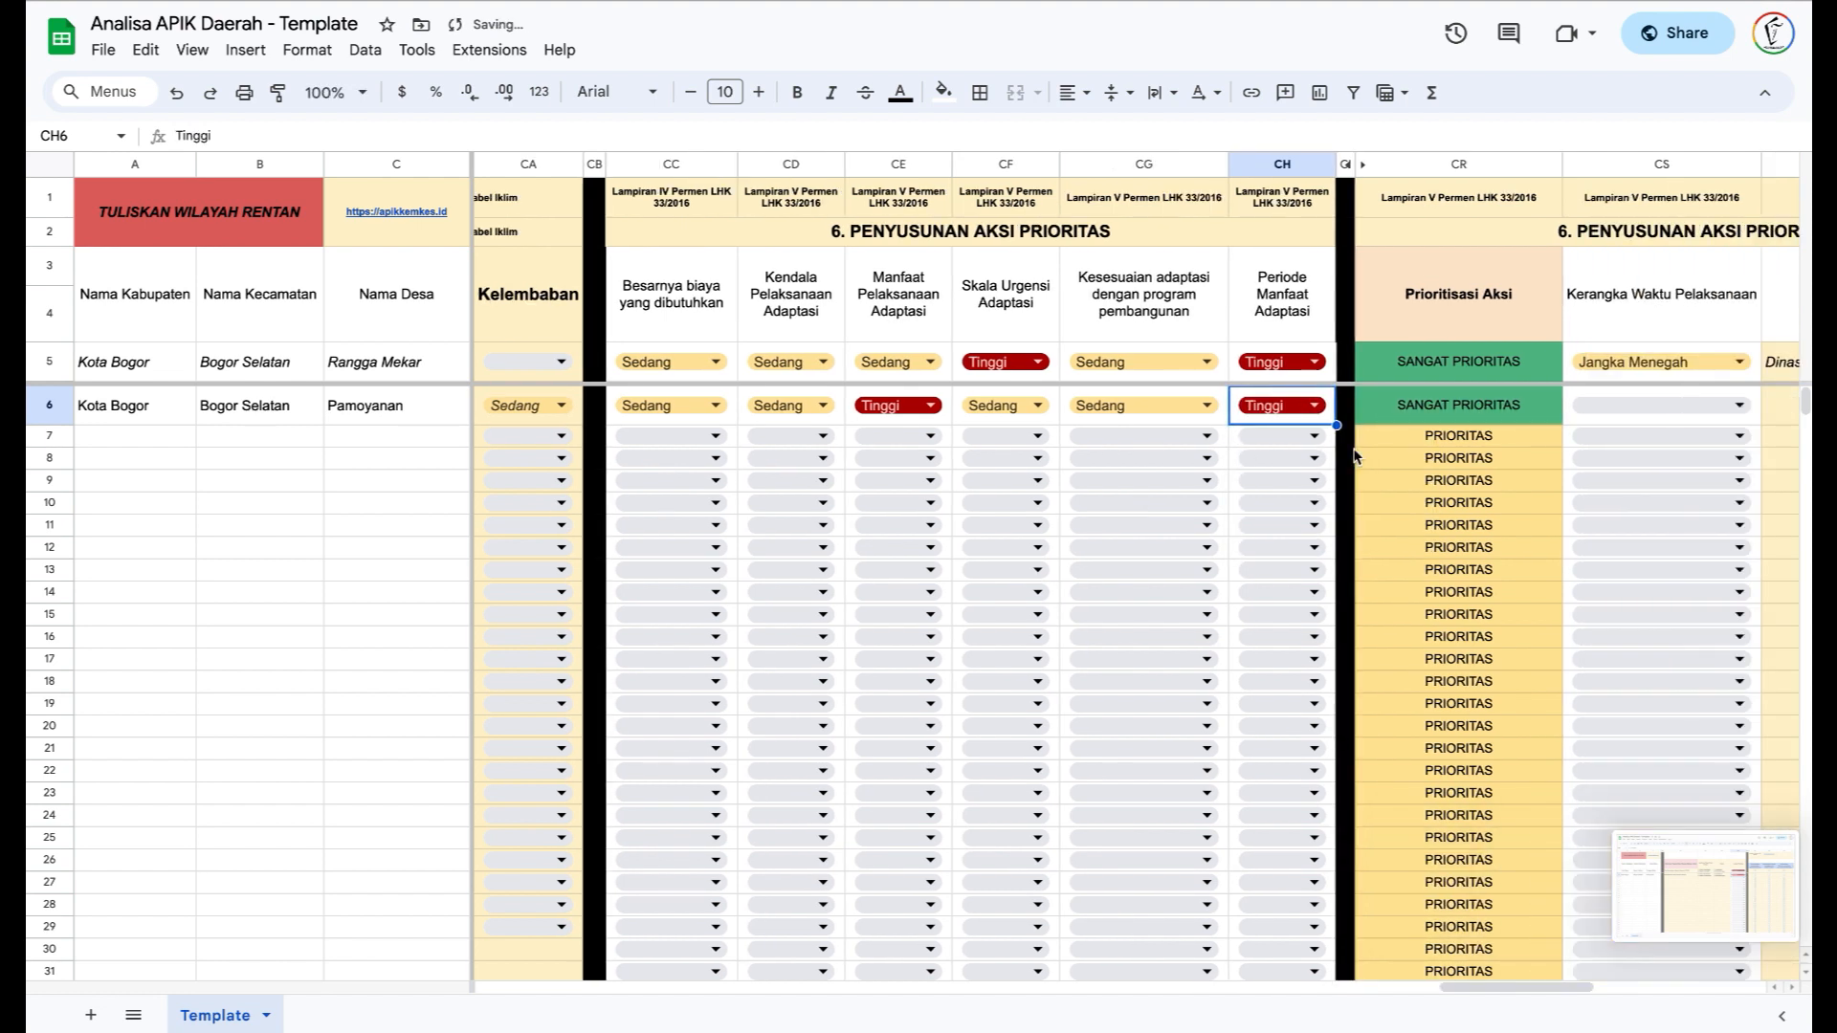
scroll(1355, 456, right, 2)
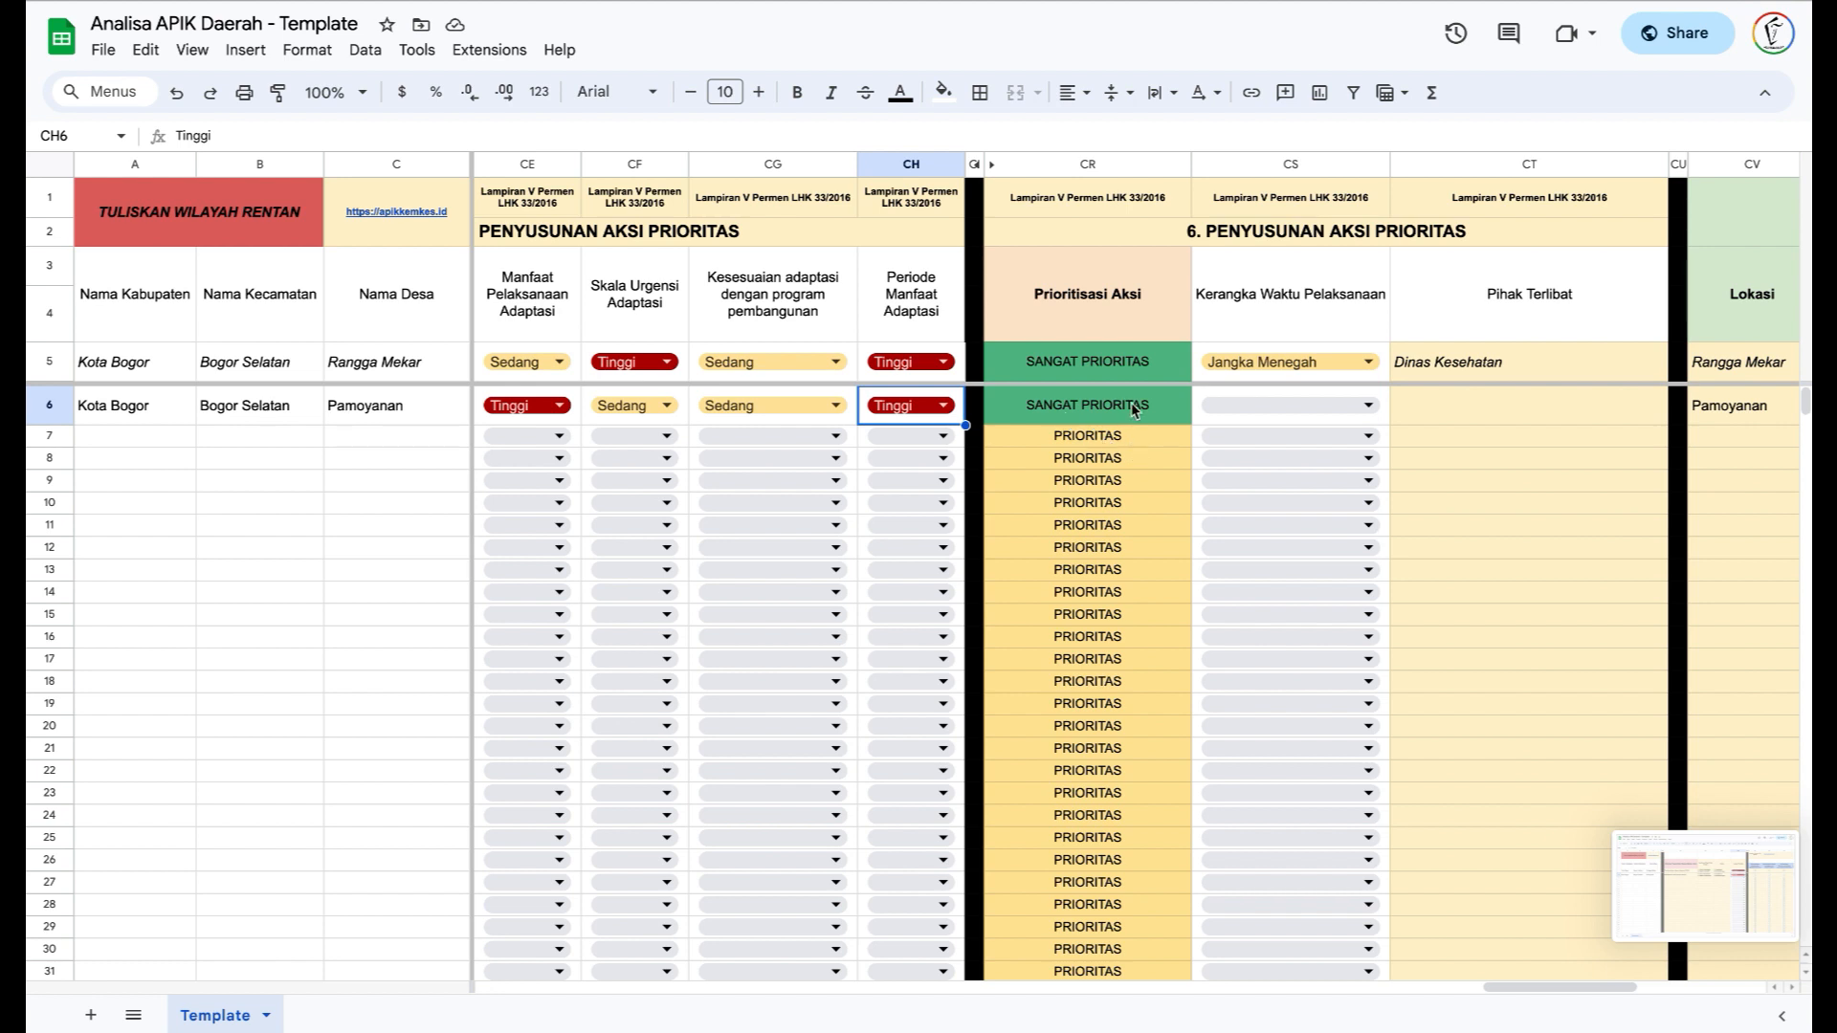
scroll(802, 398, left, 3)
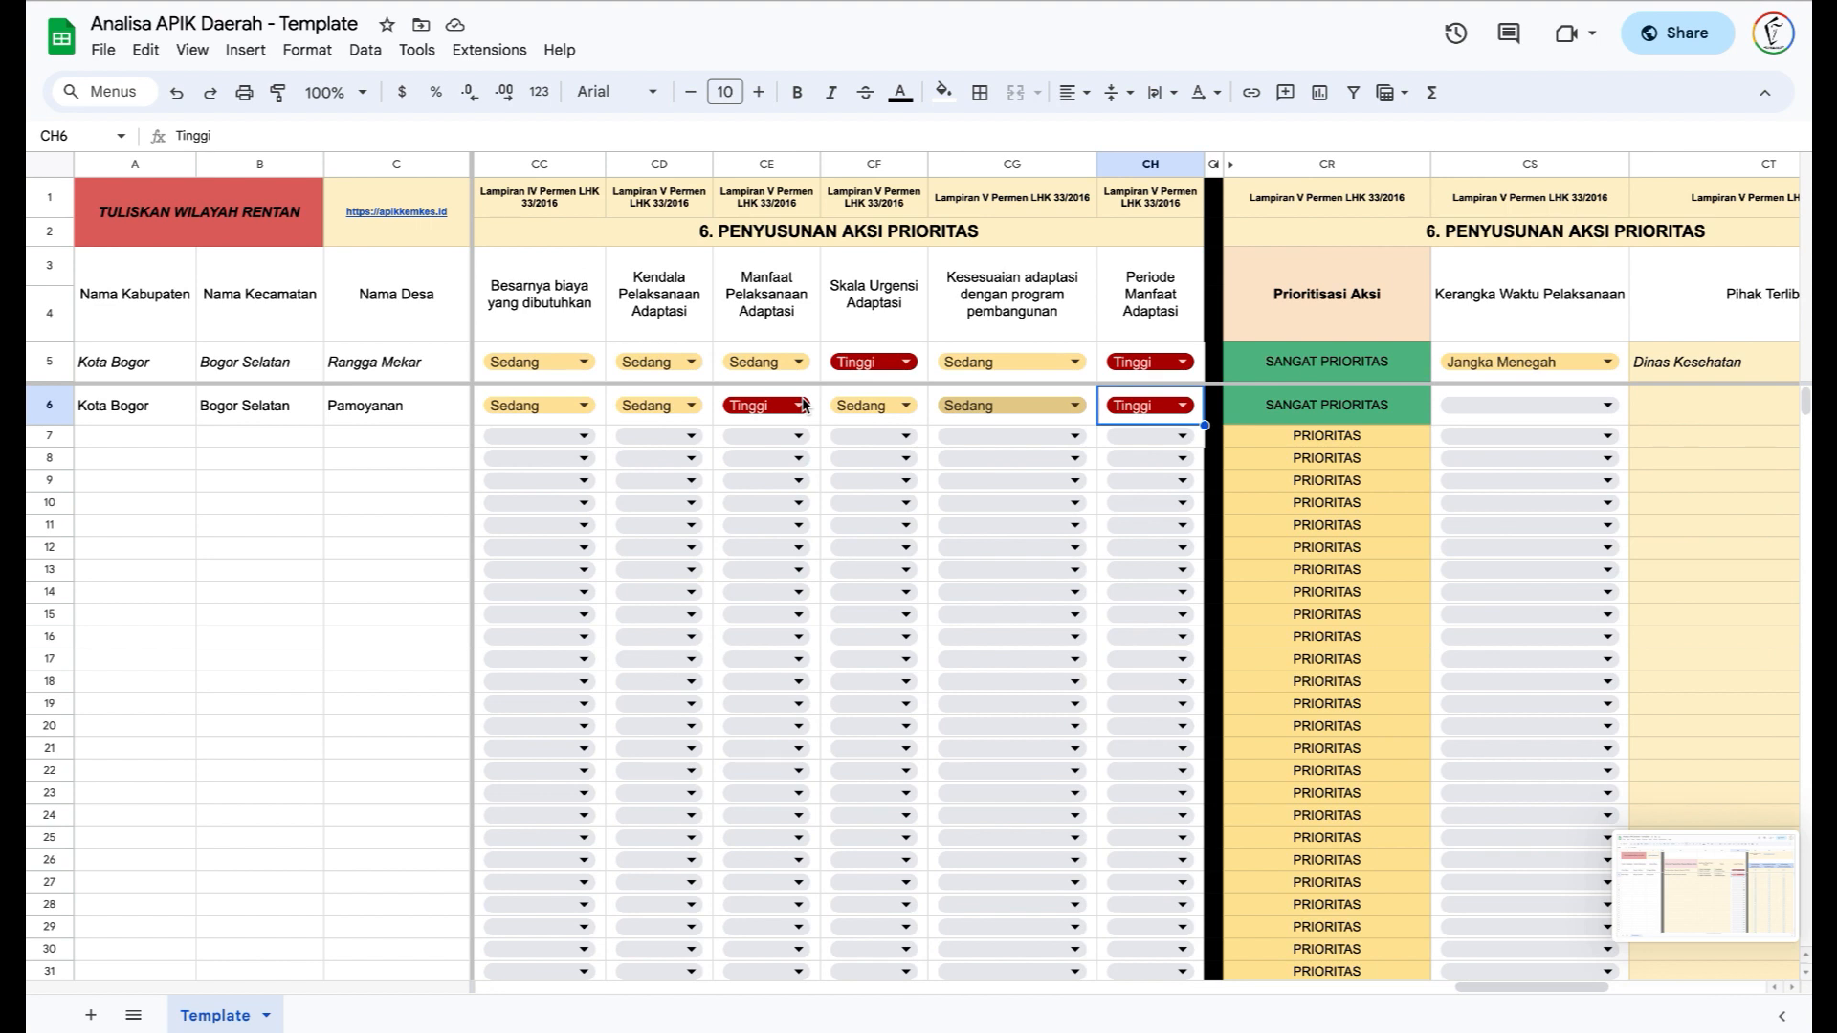
scroll(802, 404, right, 3)
scroll(802, 402, right, 1)
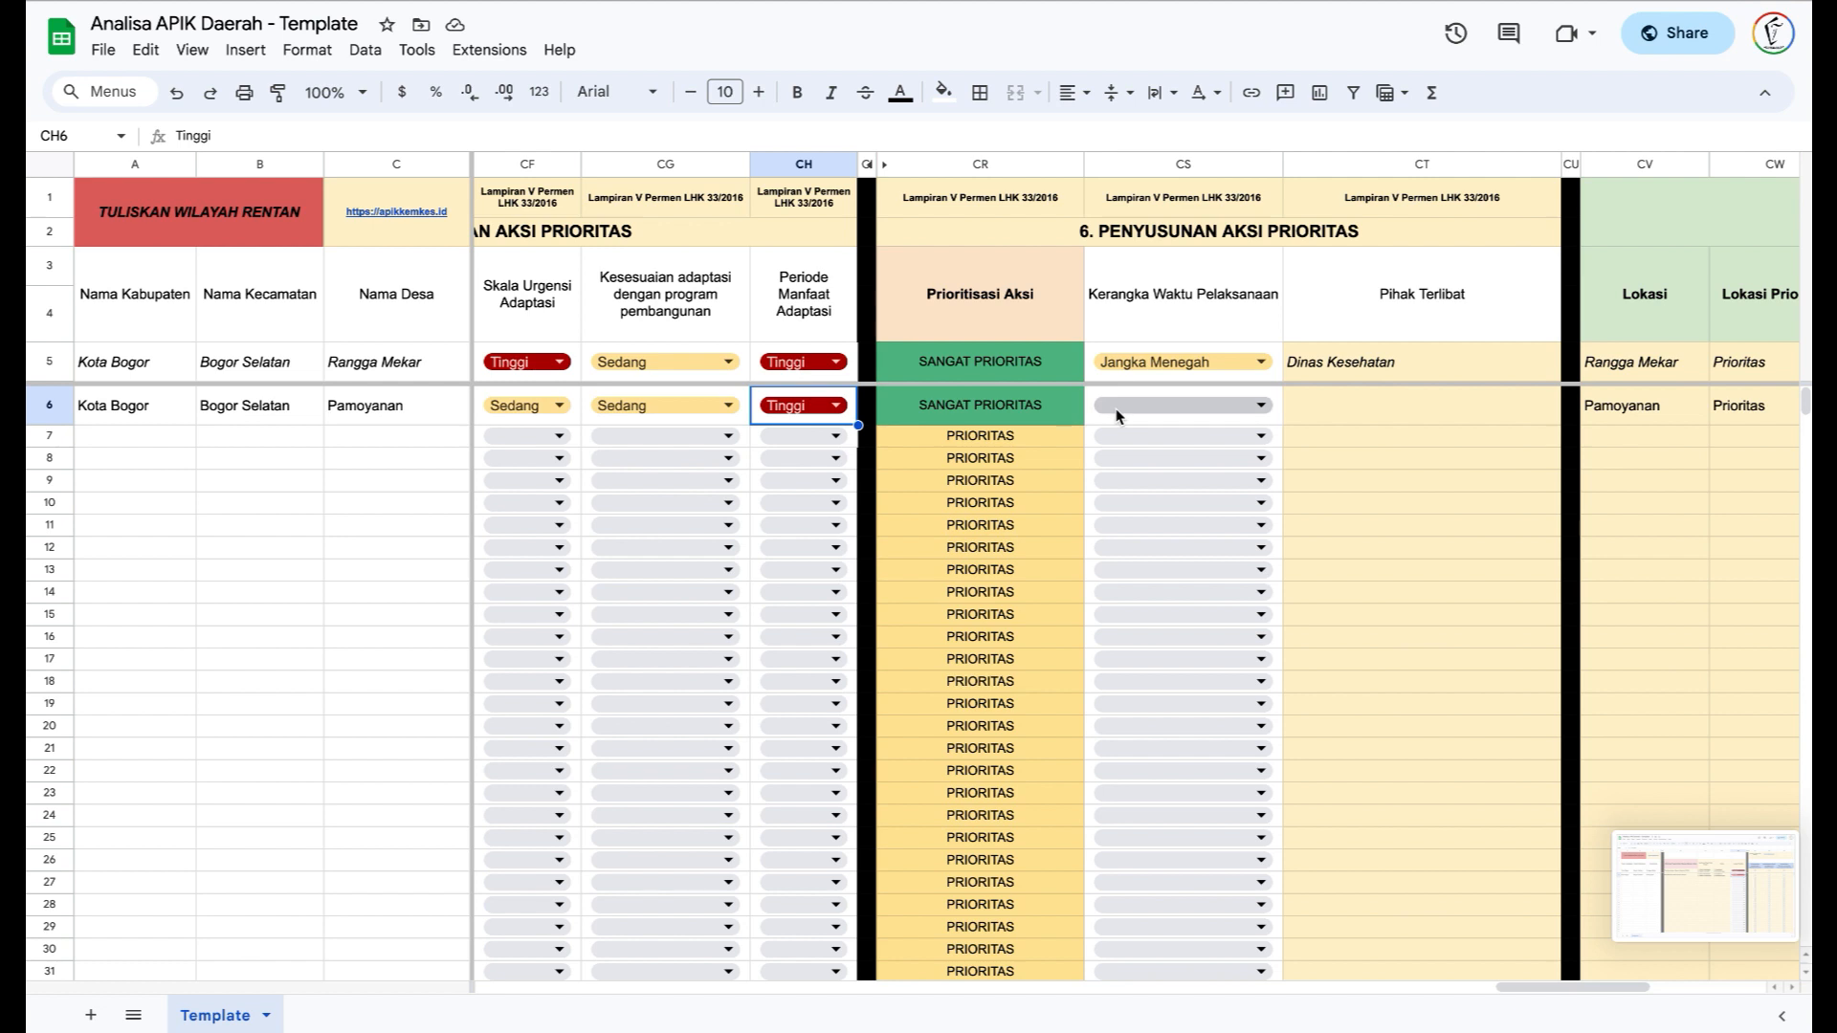
click(1264, 410)
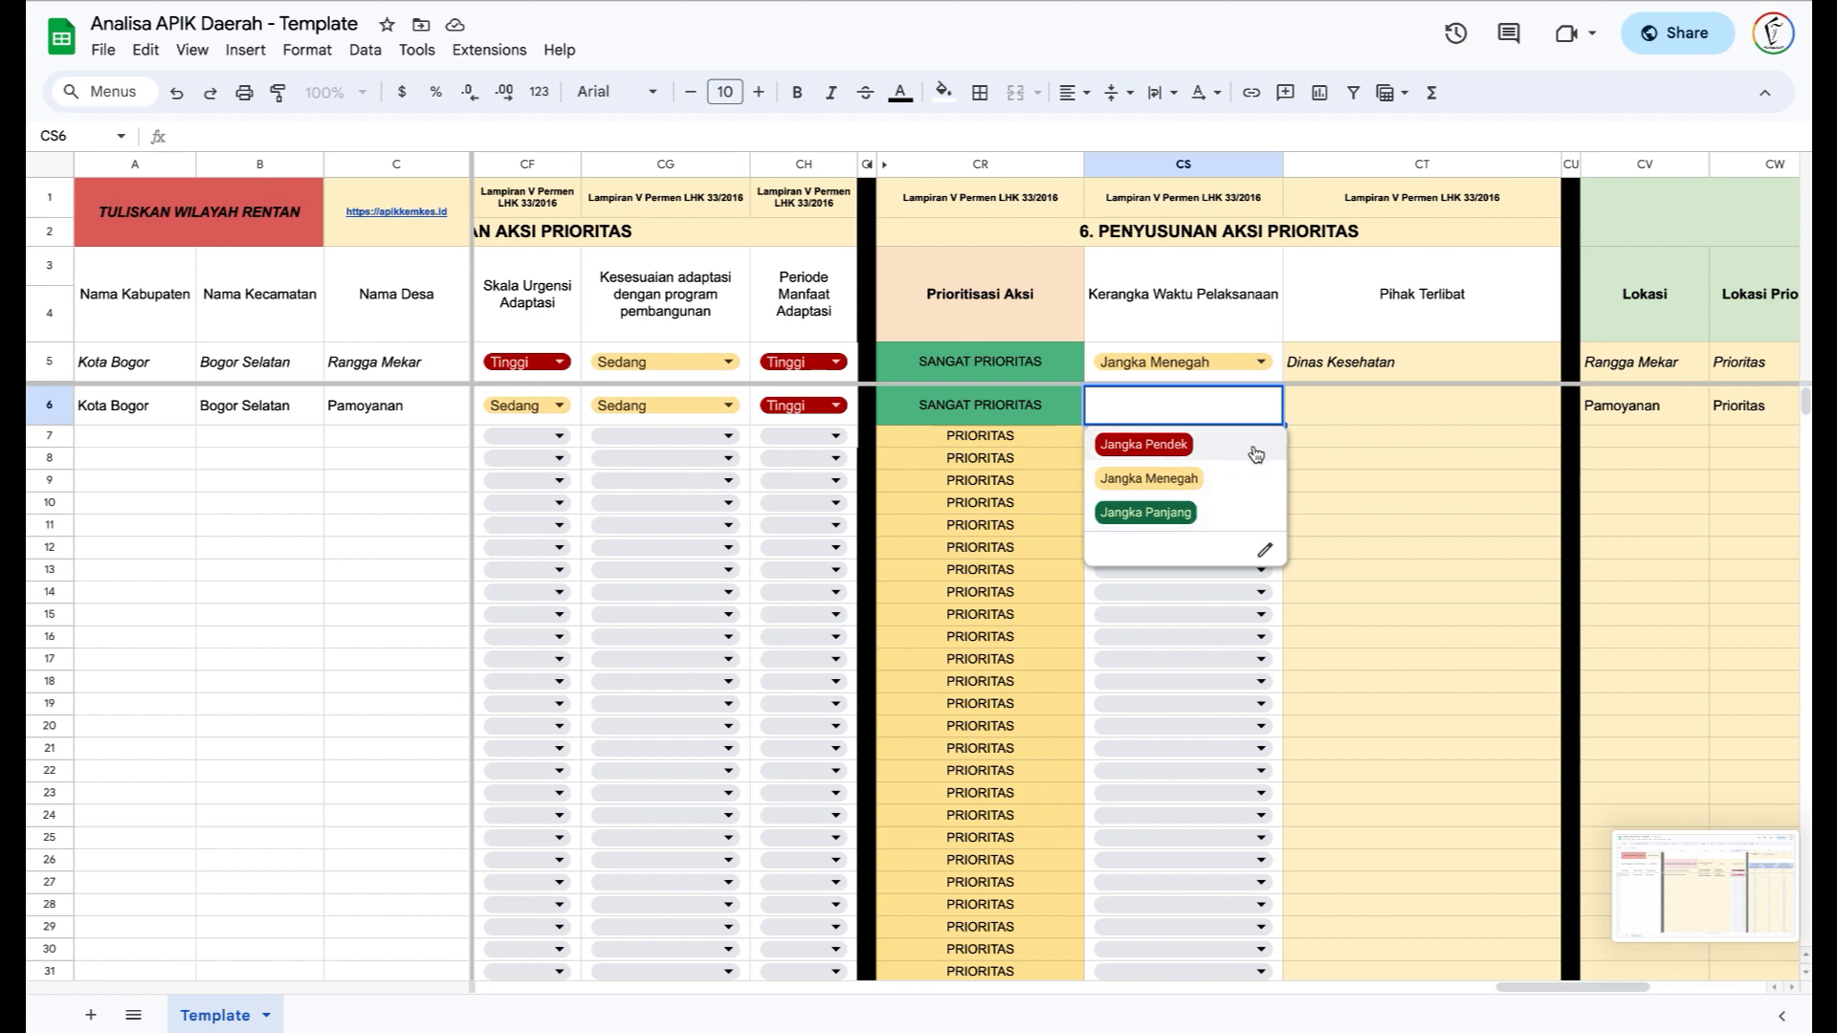
click(1248, 446)
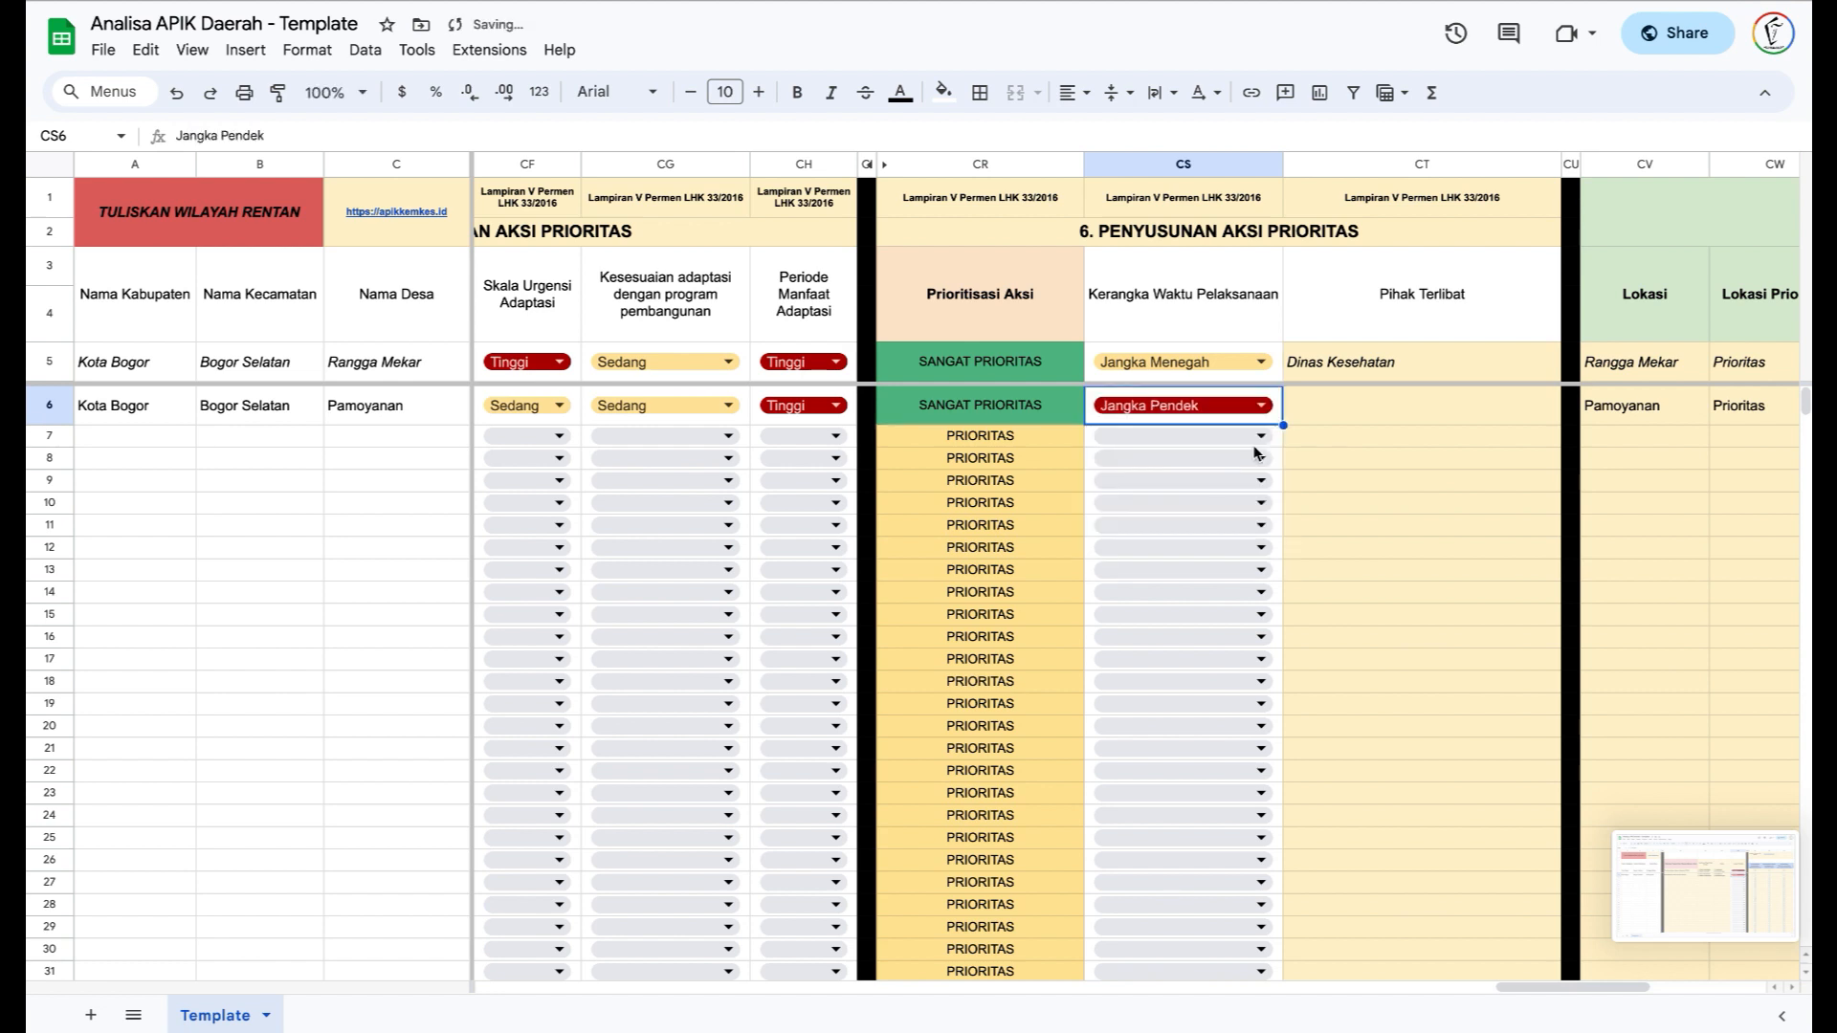
- Enter "Dinas Kesehatan, Dinas Pekerjaan Umum" as Pamoyanan's Pihak Terlibat in section 6
click(1359, 407)
text(Dinas Kesehatan)
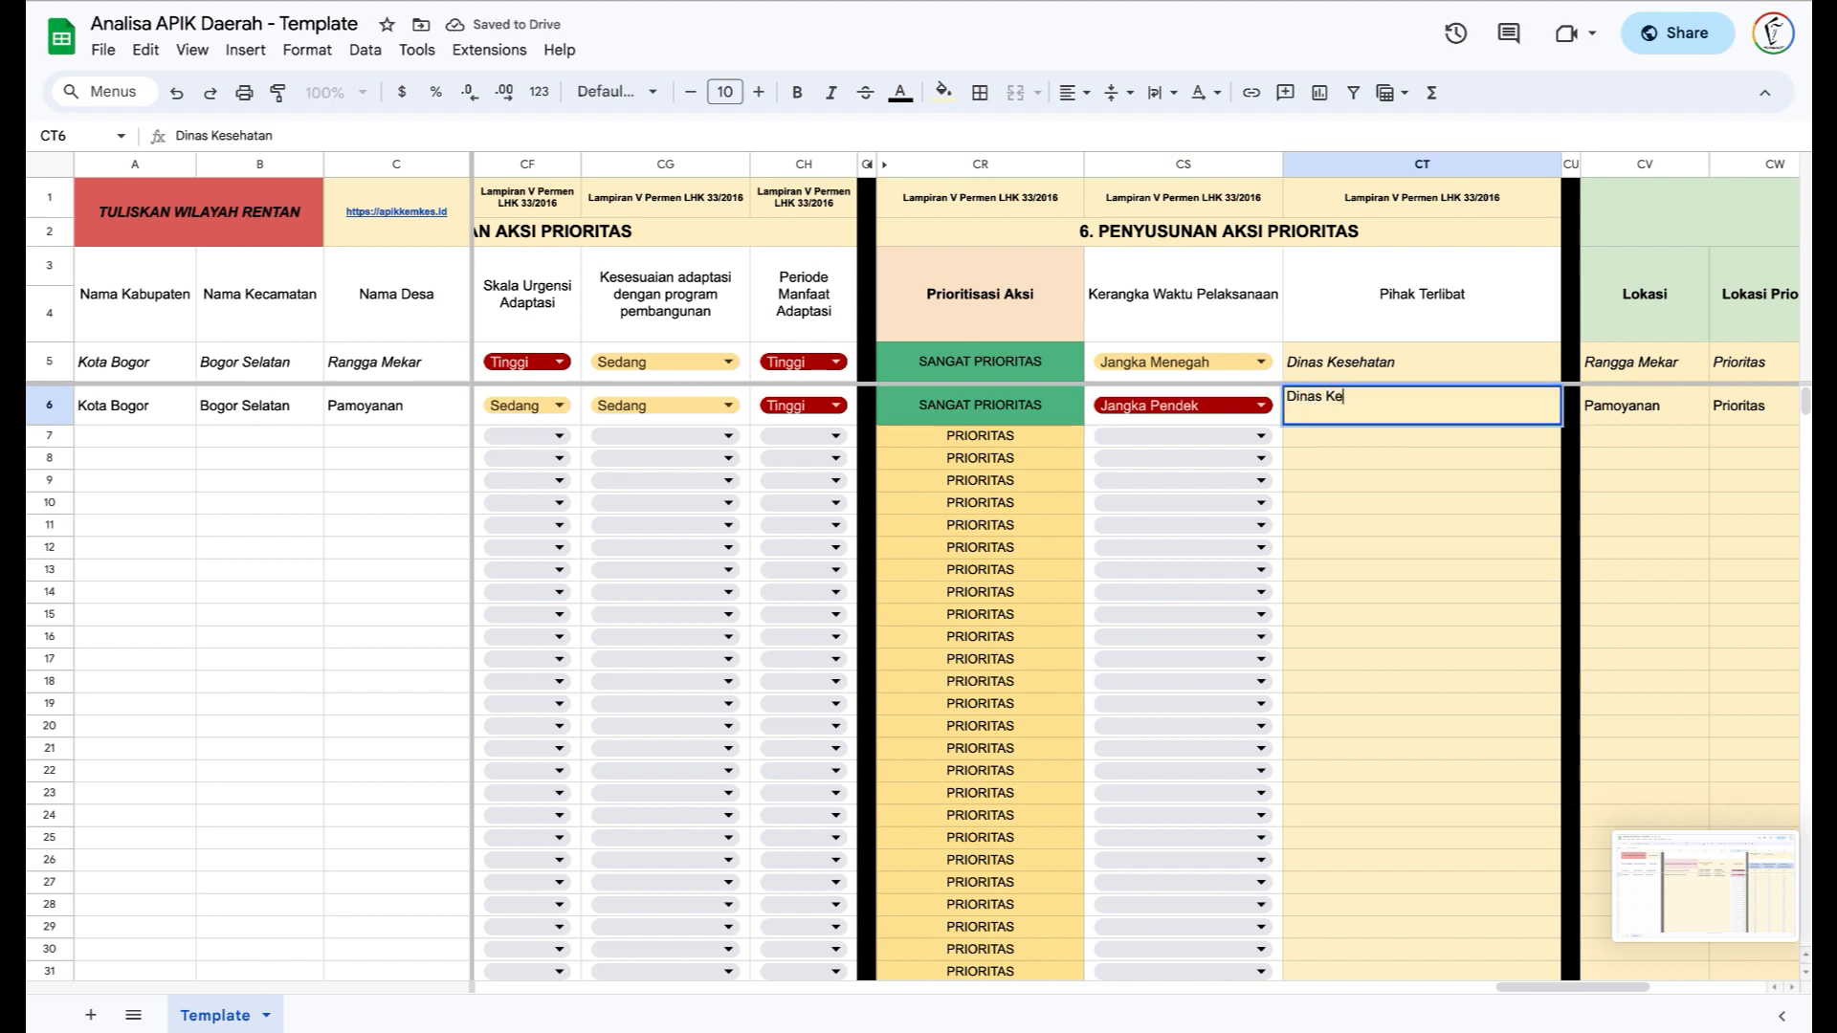
text(, DInas)
key(BackSpace)
key(BackSpace)
key(BackSpace)
key(BackSpace)
text(inas Pekerjaan Umum)
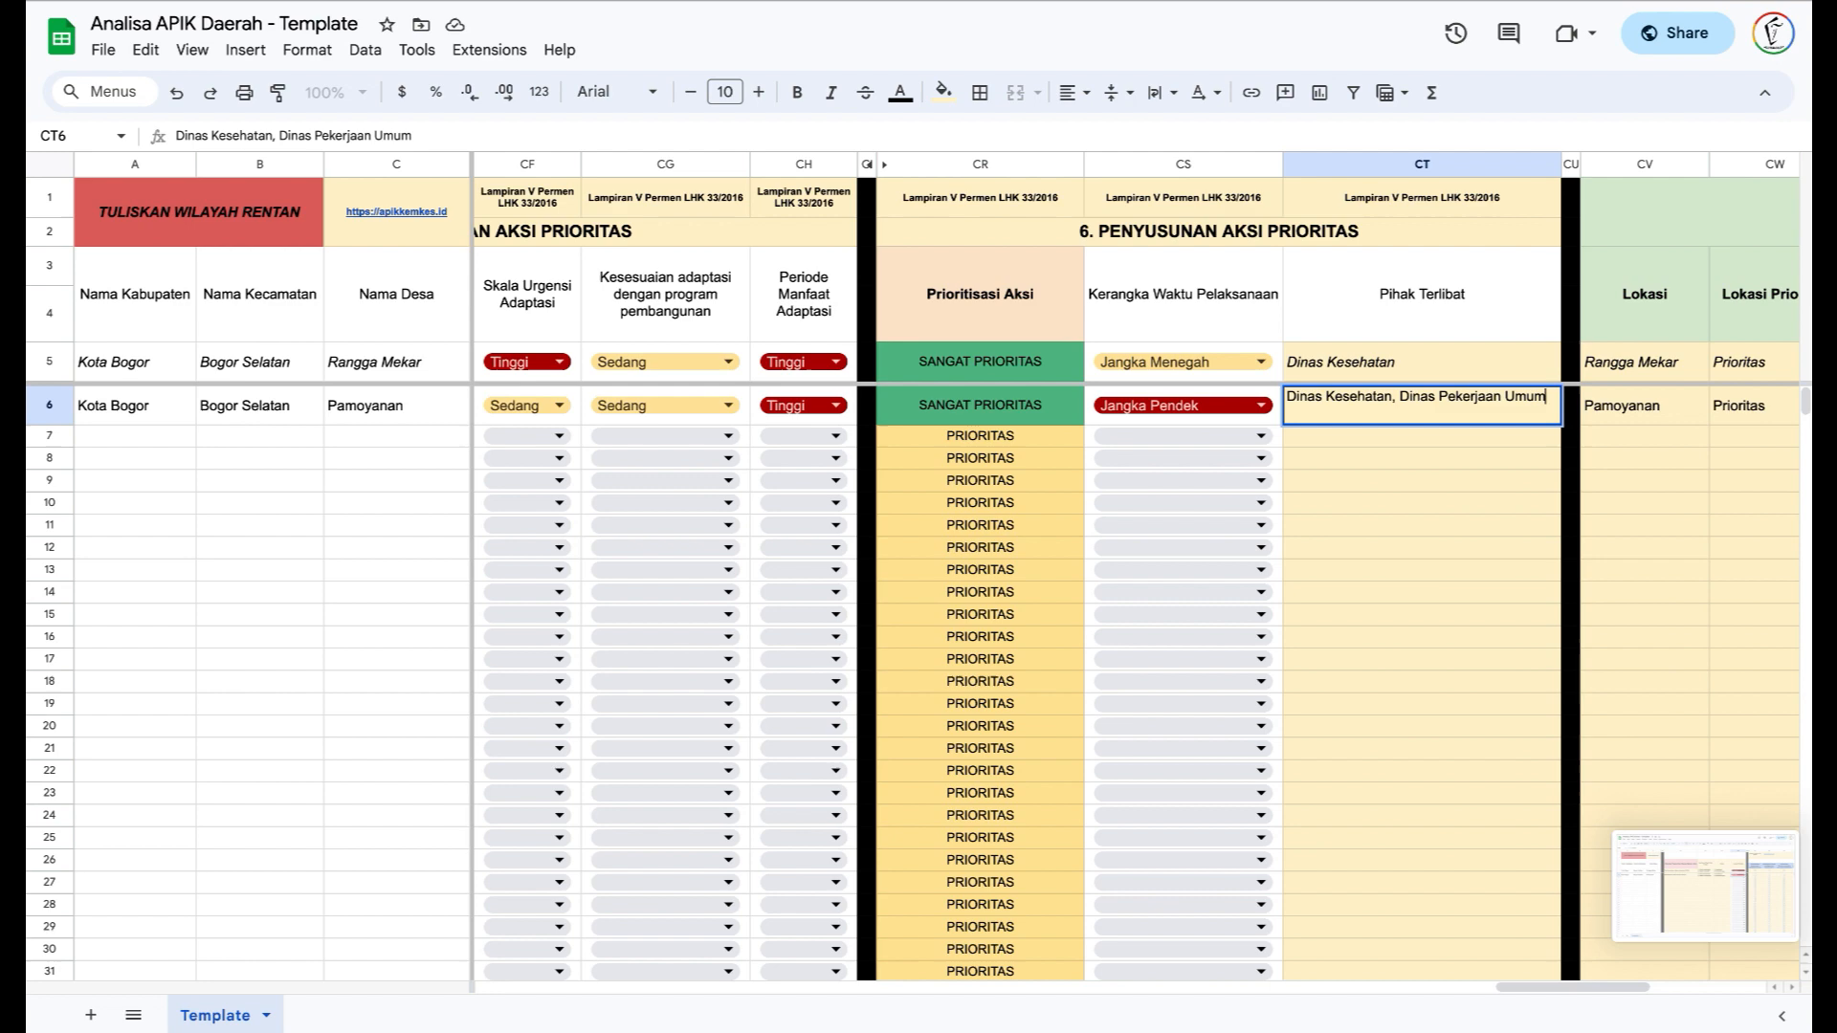
key(Return)
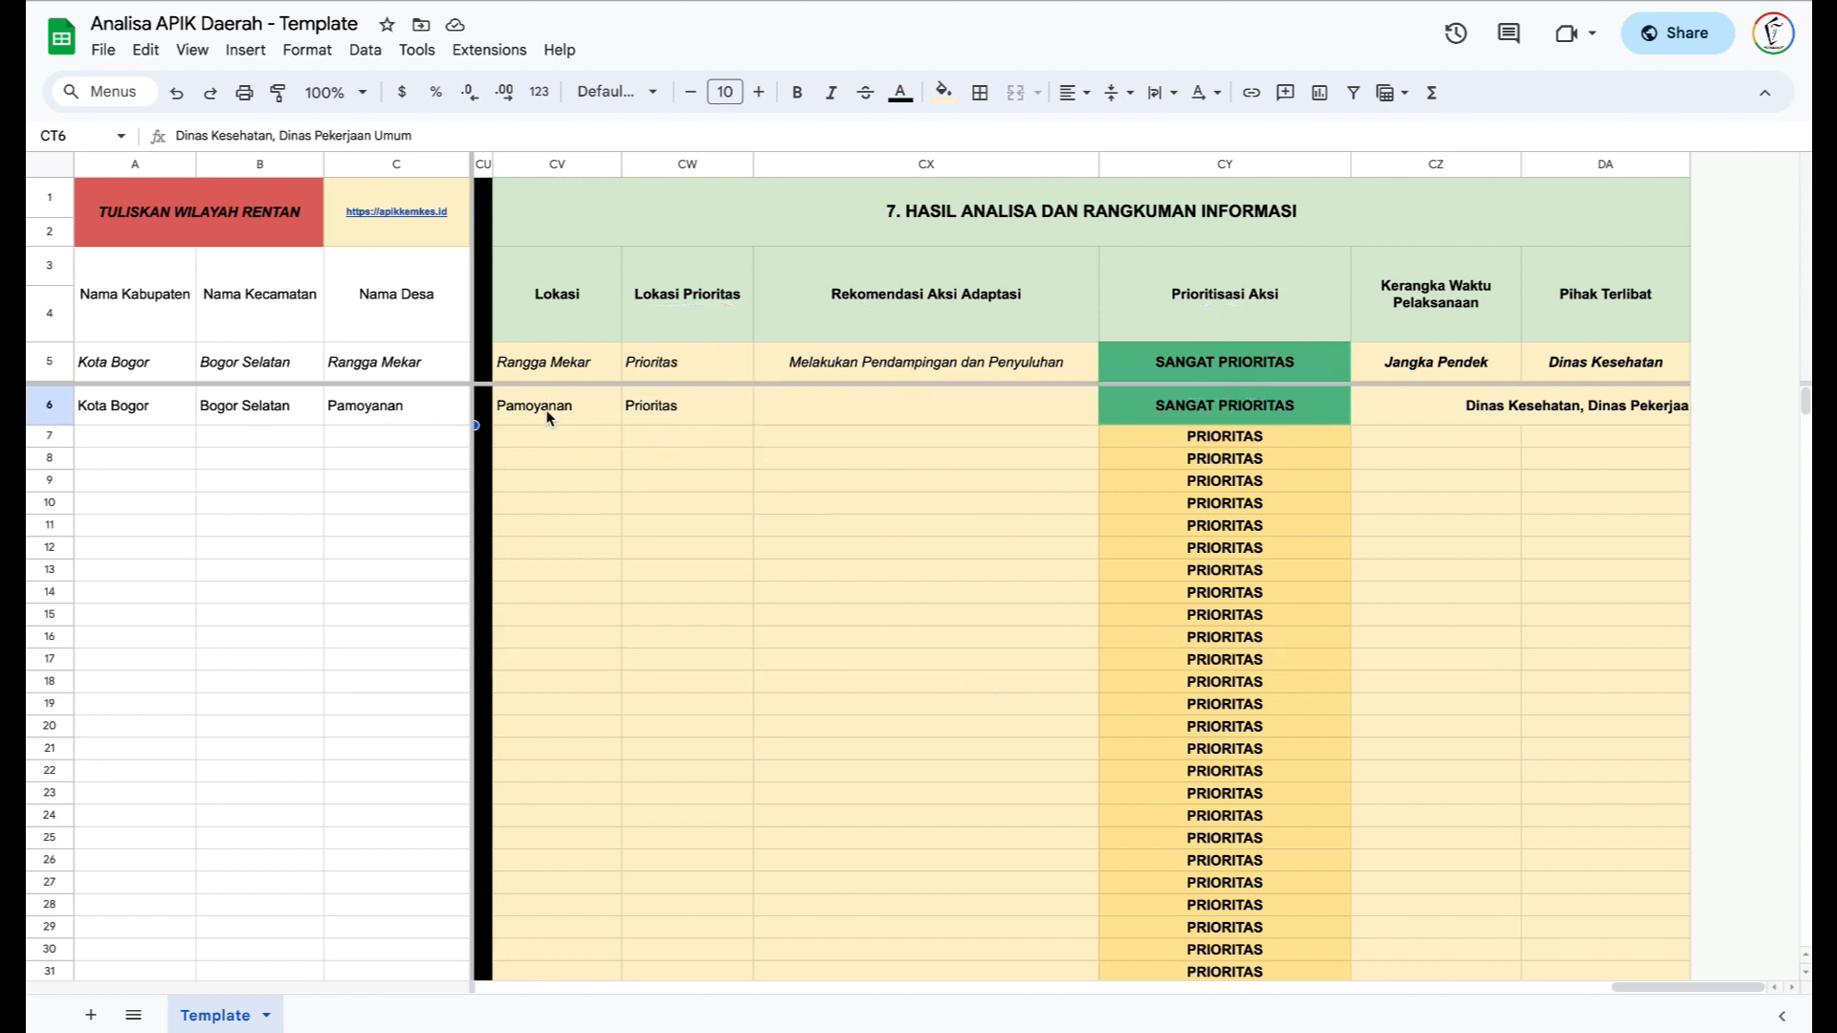
- Enter "Melakukan Pendampingan dan Penyuluhan" as Pamoyanan's Rekomendasi Aksi Adaptasi in the section 7 summary
click(713, 407)
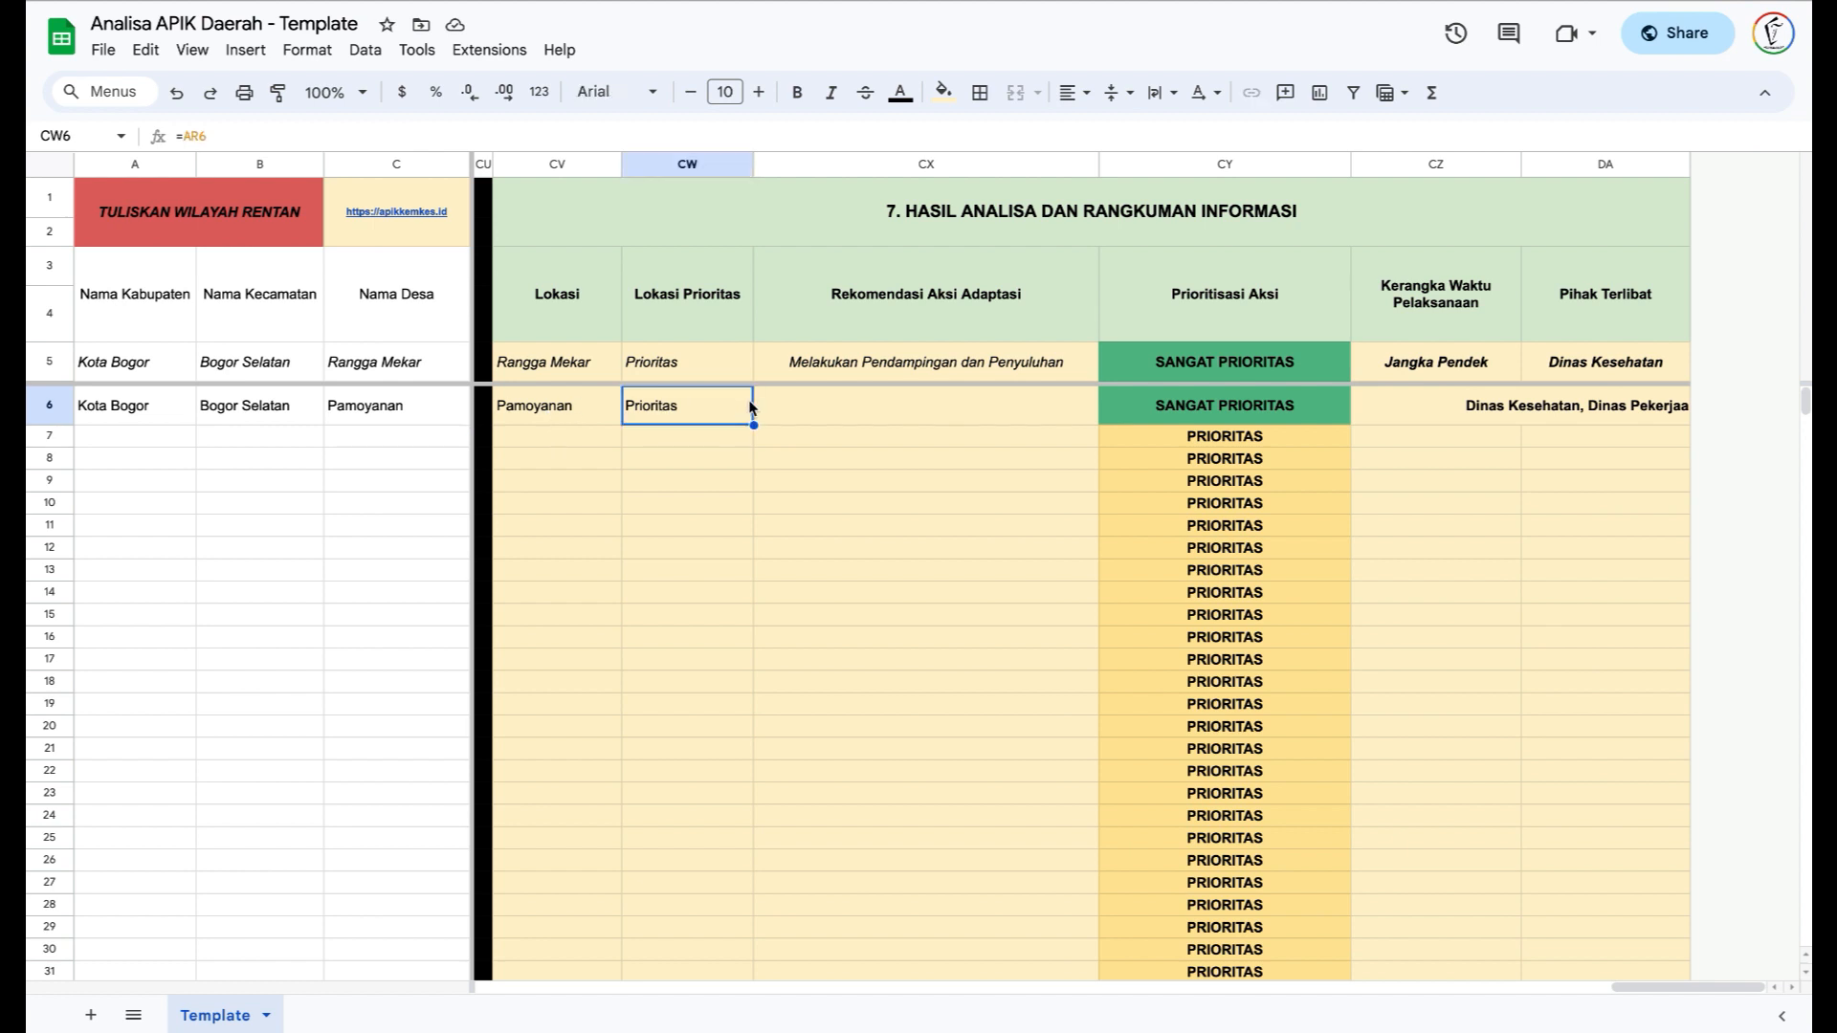
click(874, 403)
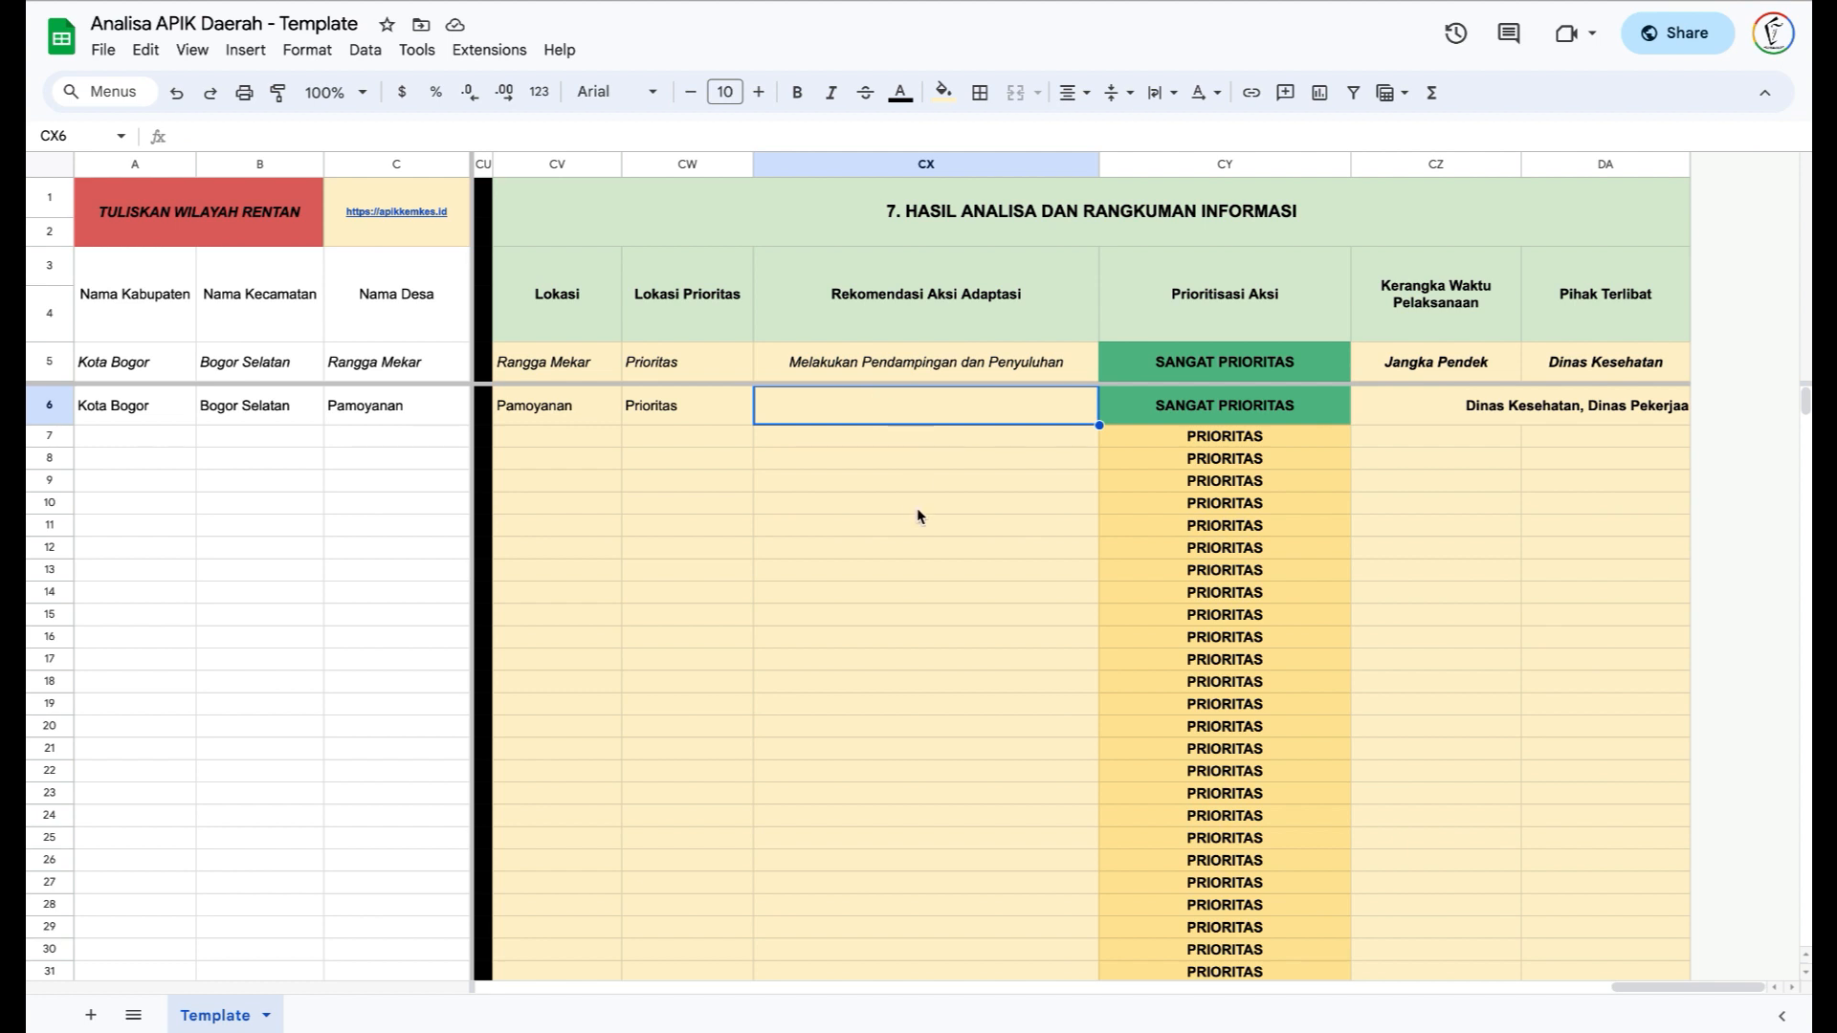
text(Melakukan Pendampingan dan Penyuluhan)
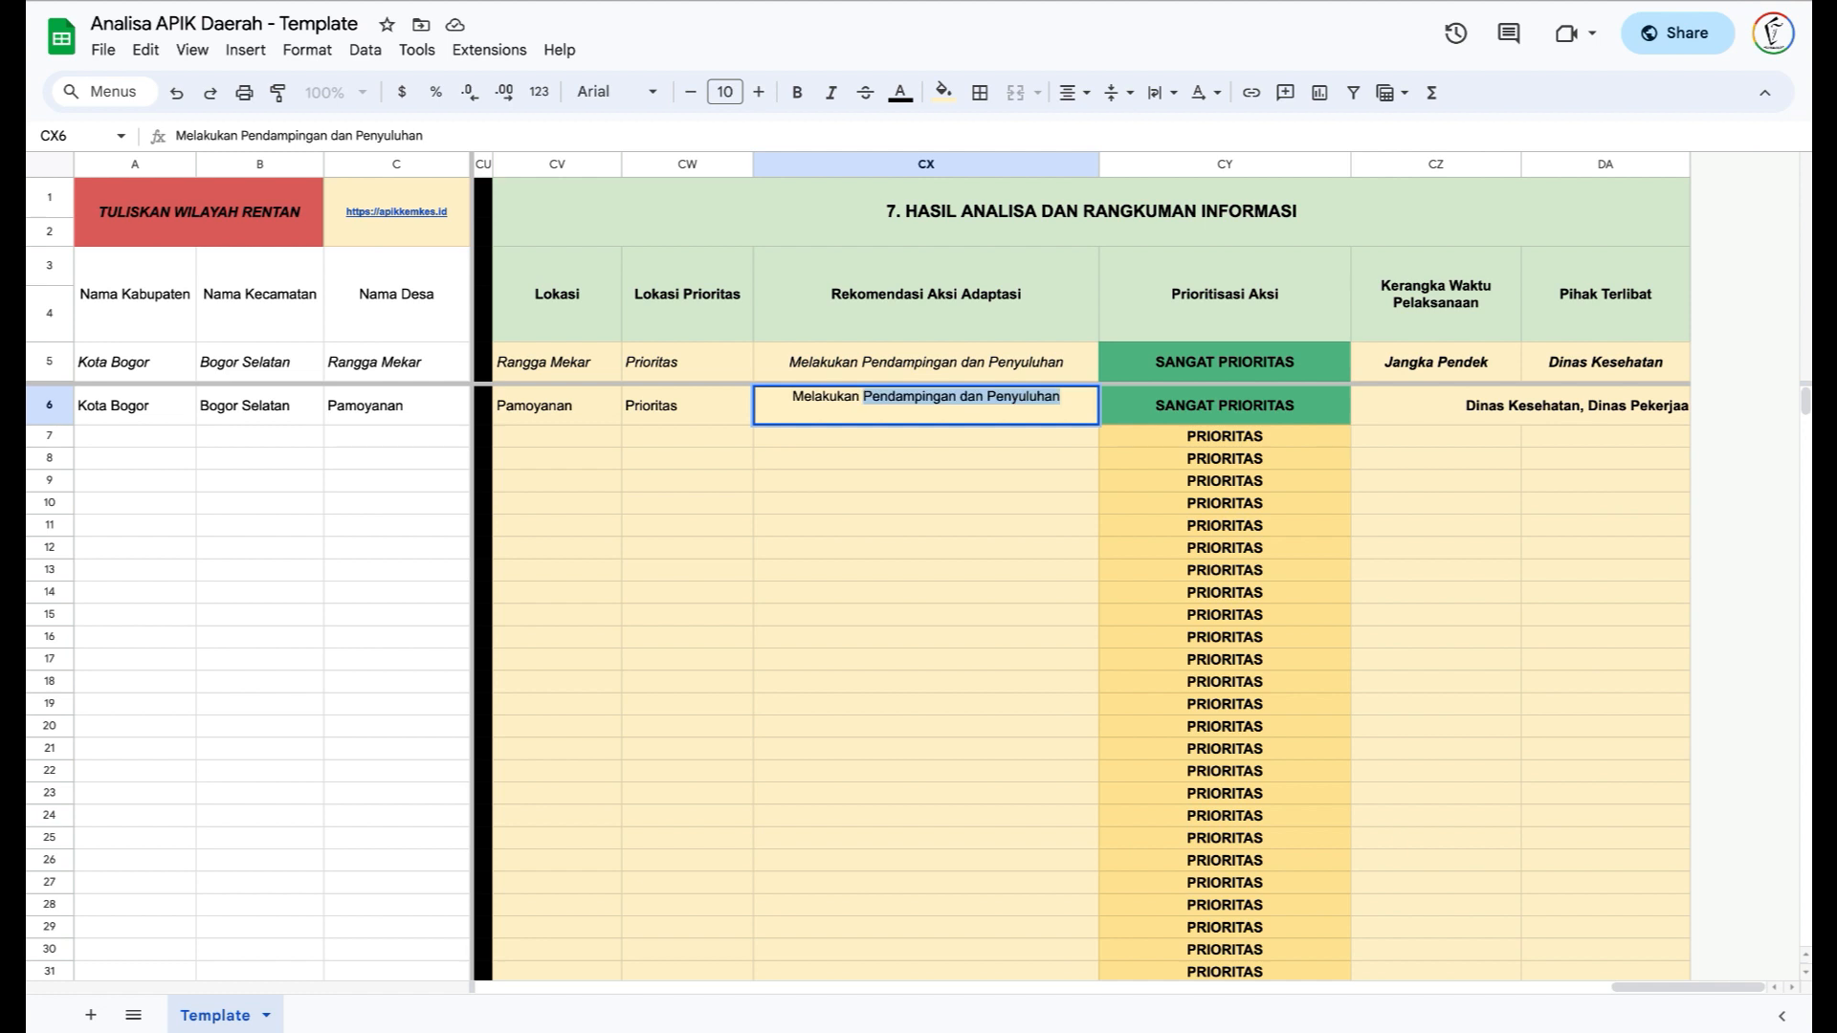
key(Return)
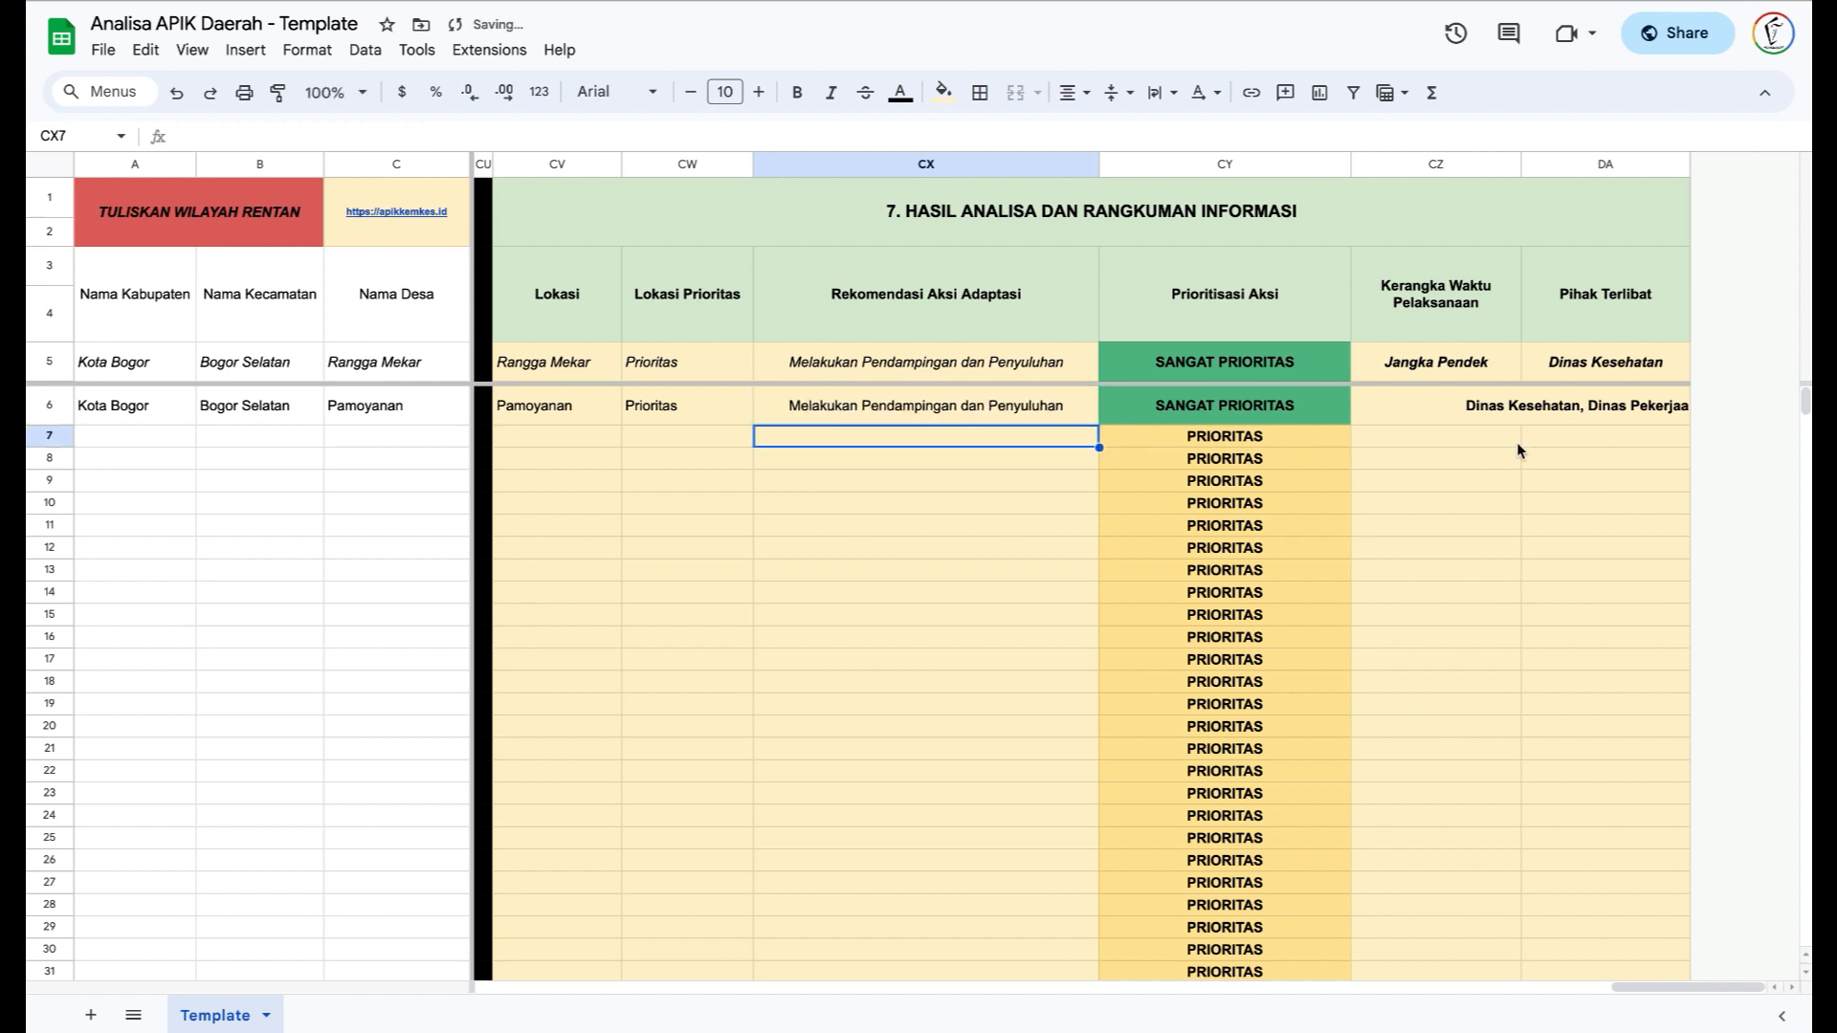
- Enter "Jangka Pendek" as Pamoyanan's Kerangka Waktu Pelaksanaan in section 7 and fit the Pihak Terlibat column's width to its text
click(1473, 409)
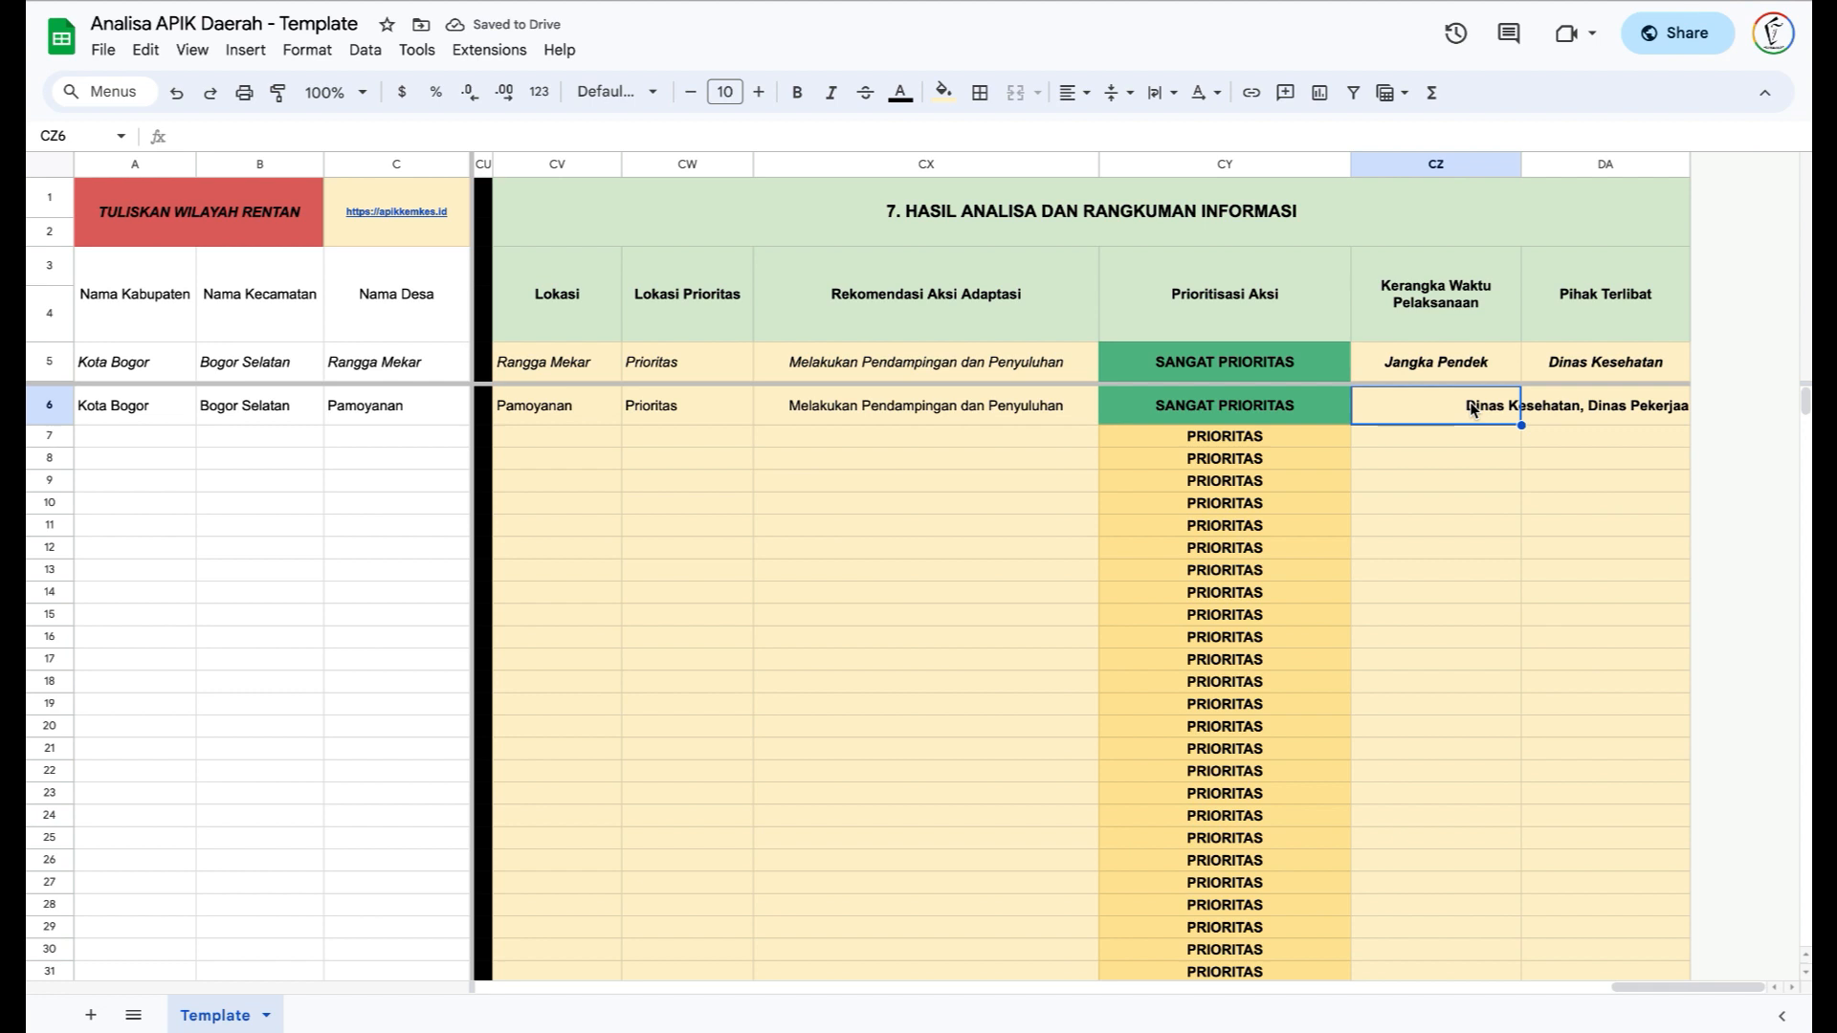
text(Jangka)
text(Pendek)
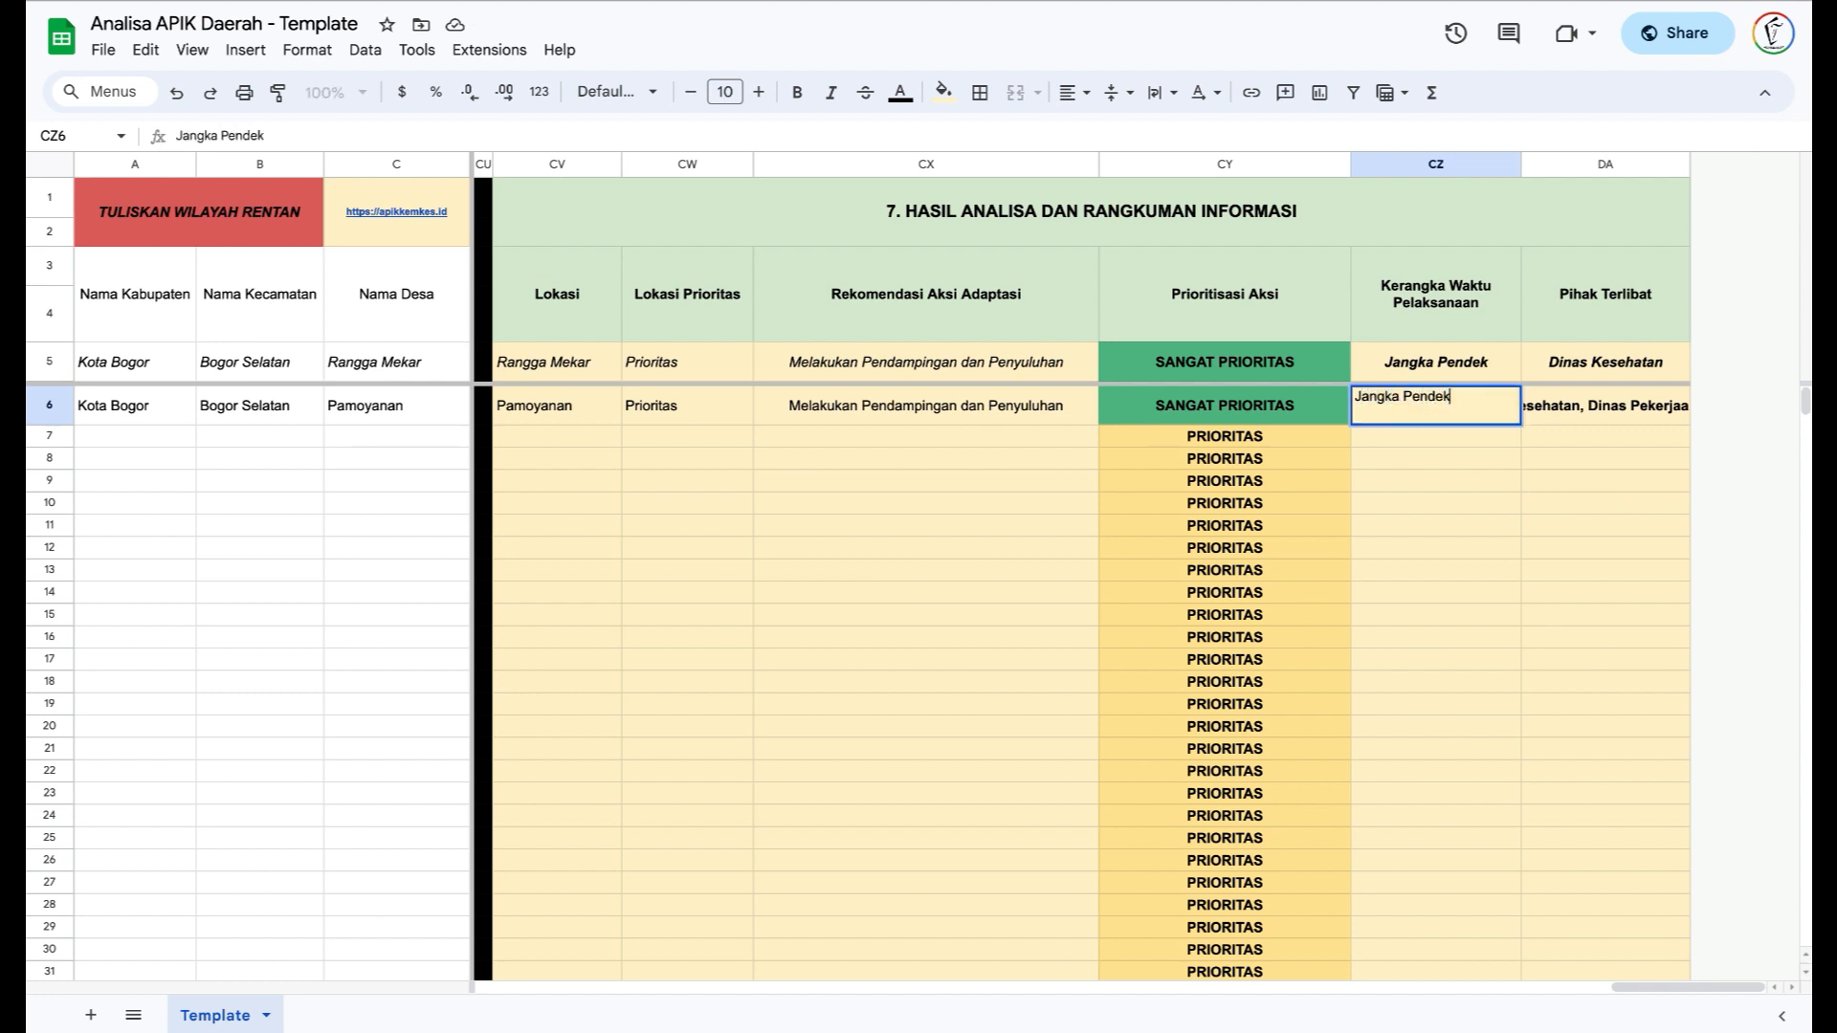
key(Return)
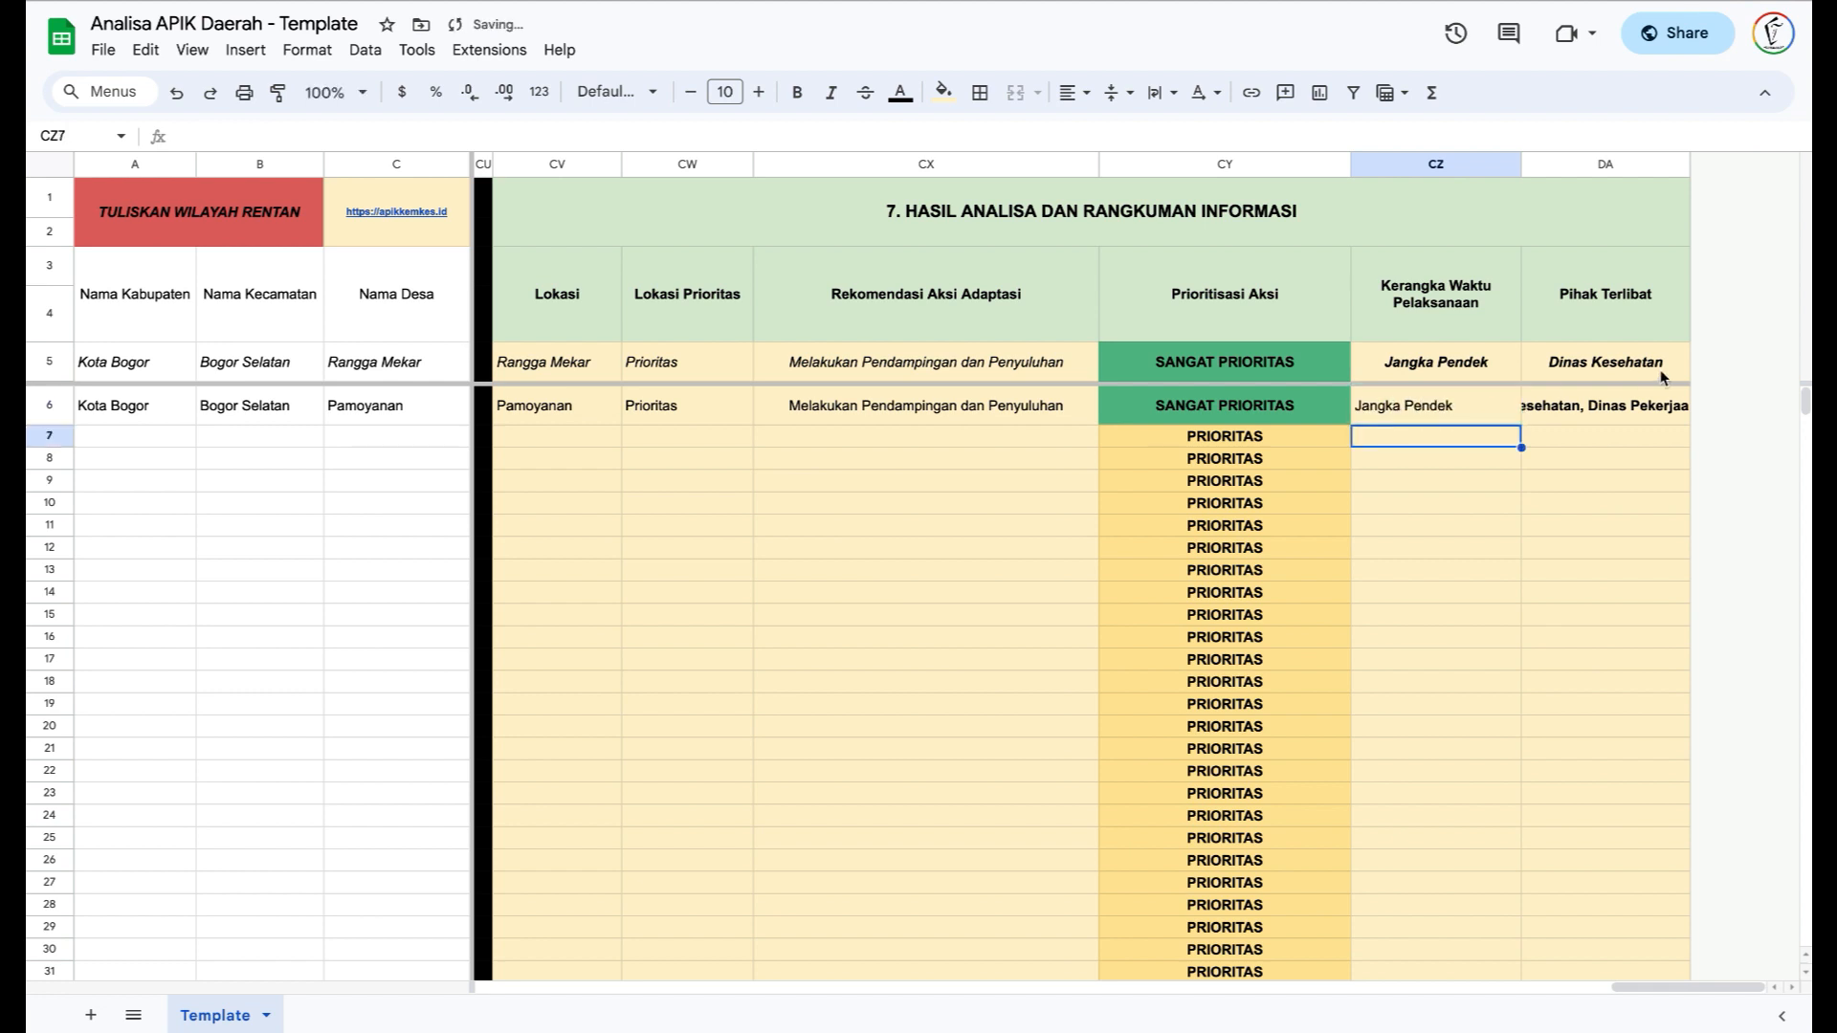
click(1602, 404)
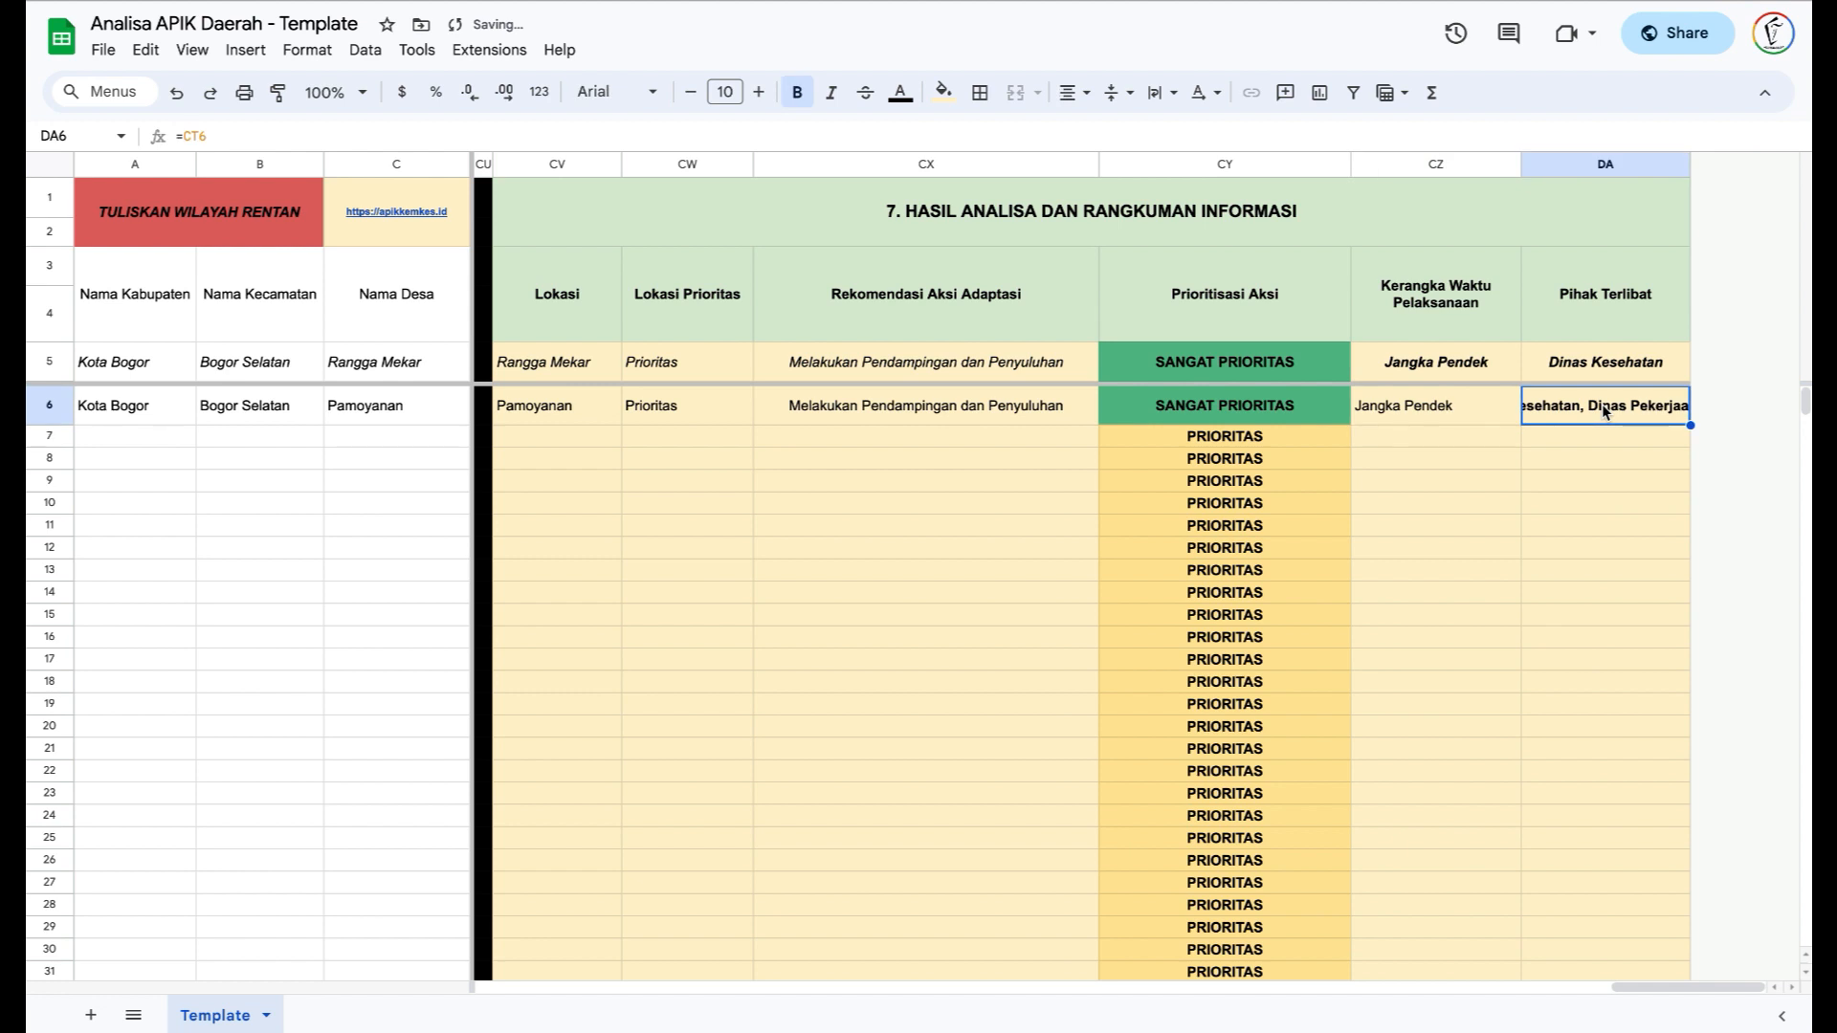
double_click(1690, 163)
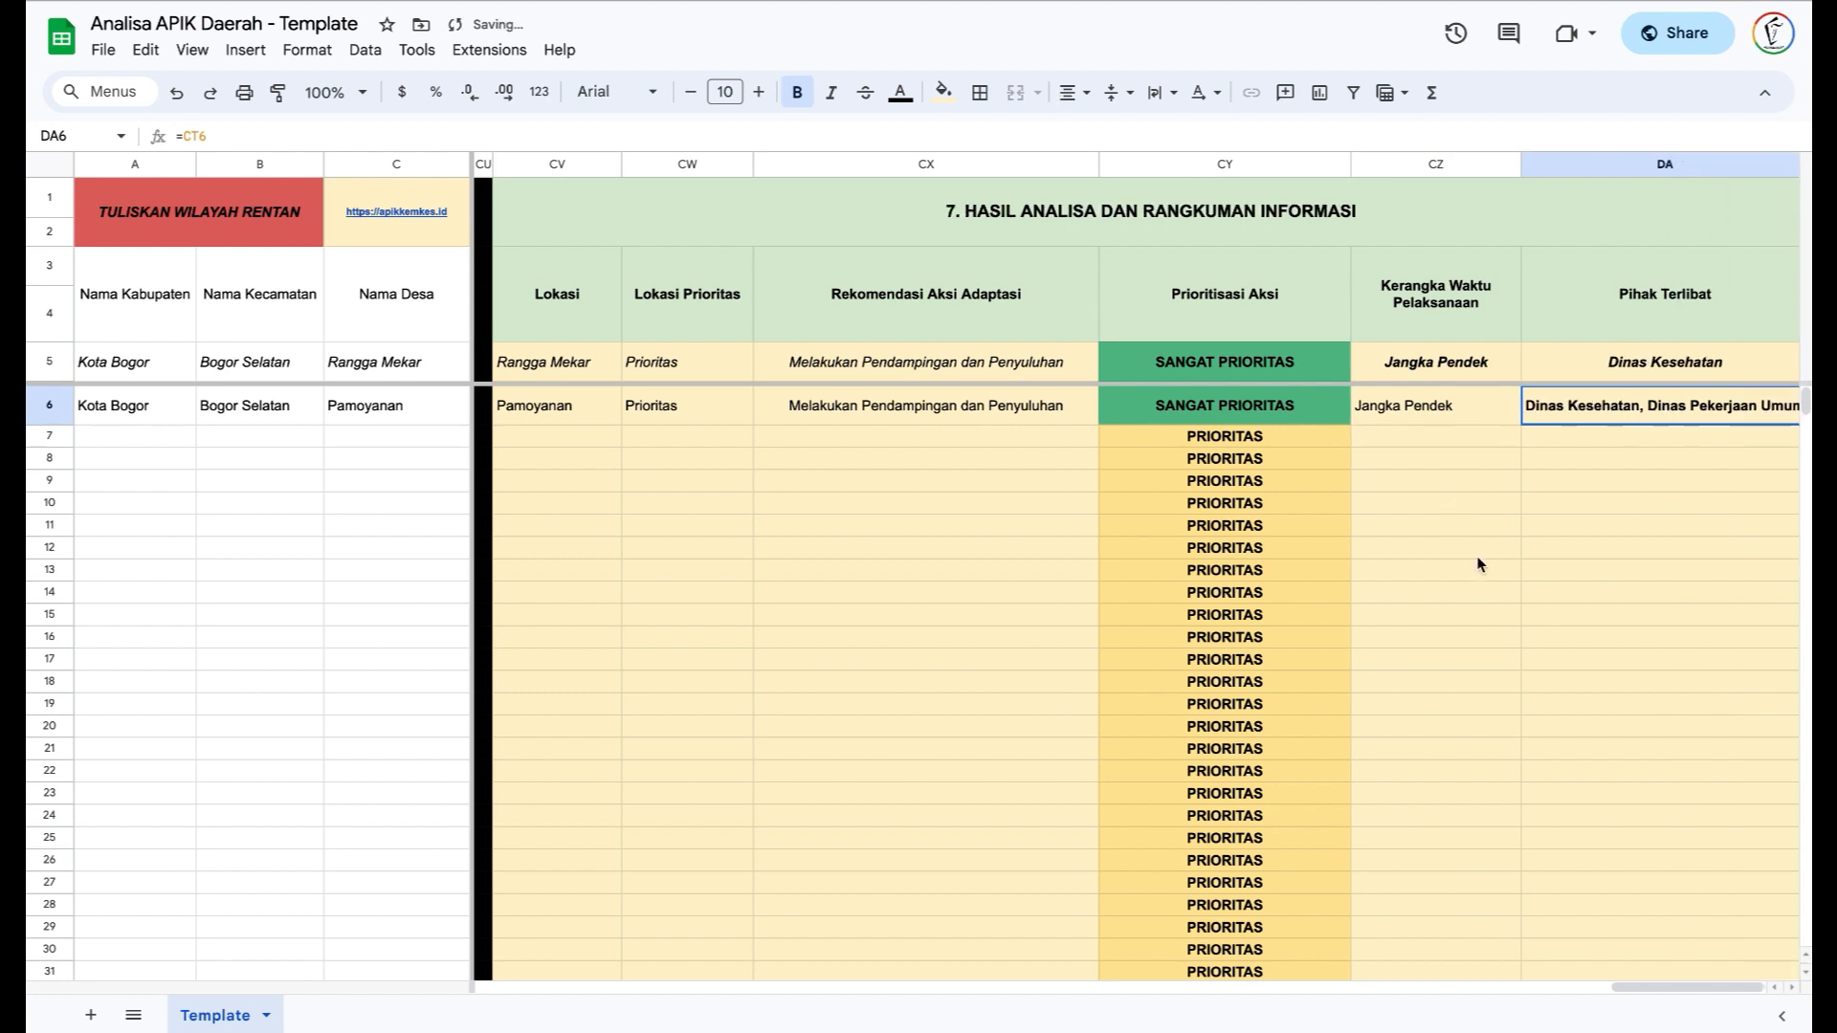